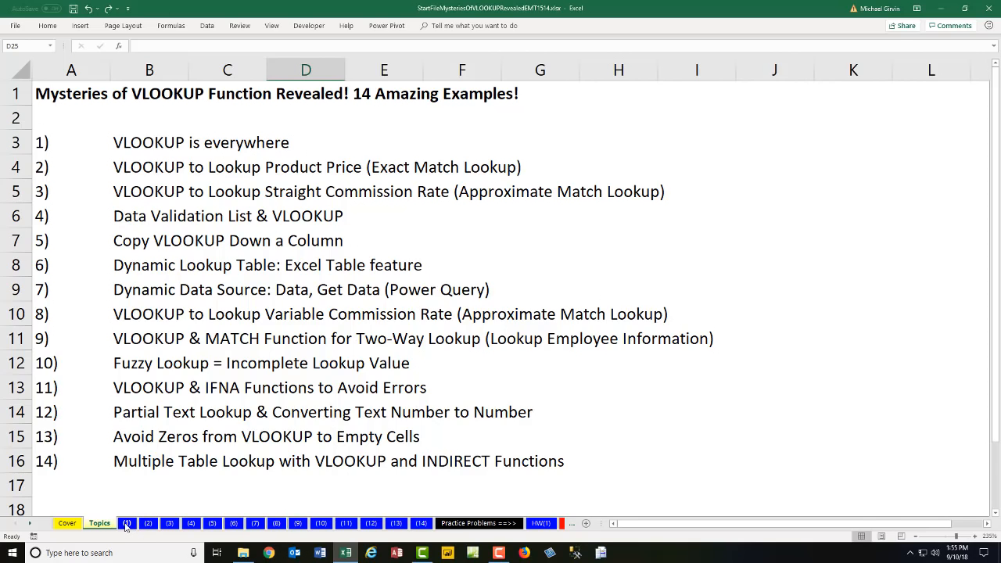
# Open sheet (1) and look up the price for Quad in the product table, selecting its price cell
pyautogui.click(126, 523)
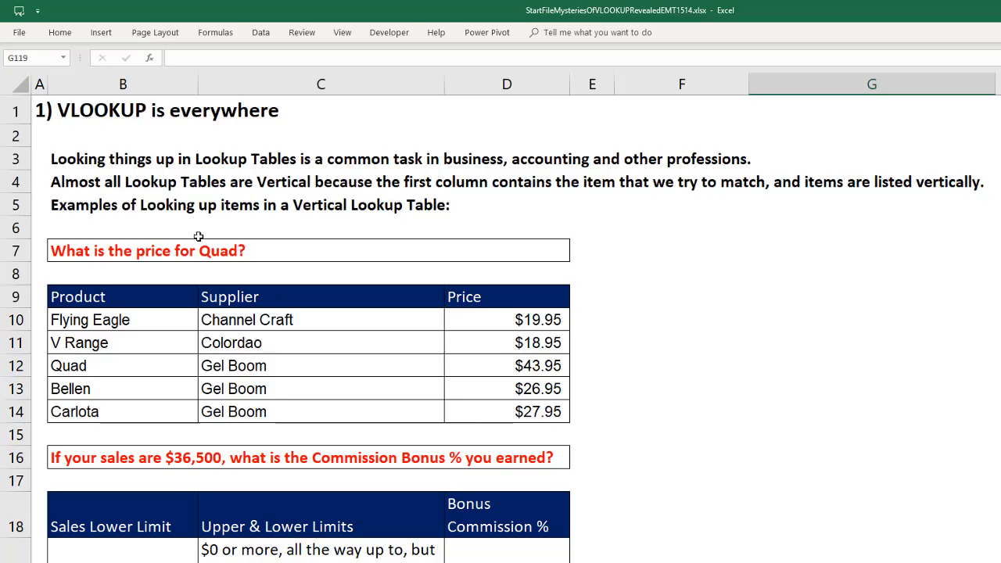
pyautogui.moveTo(461, 410)
pyautogui.mouseDown()
pyautogui.moveTo(430, 342)
pyautogui.moveTo(275, 298)
pyautogui.moveTo(161, 320)
pyautogui.mouseUp()
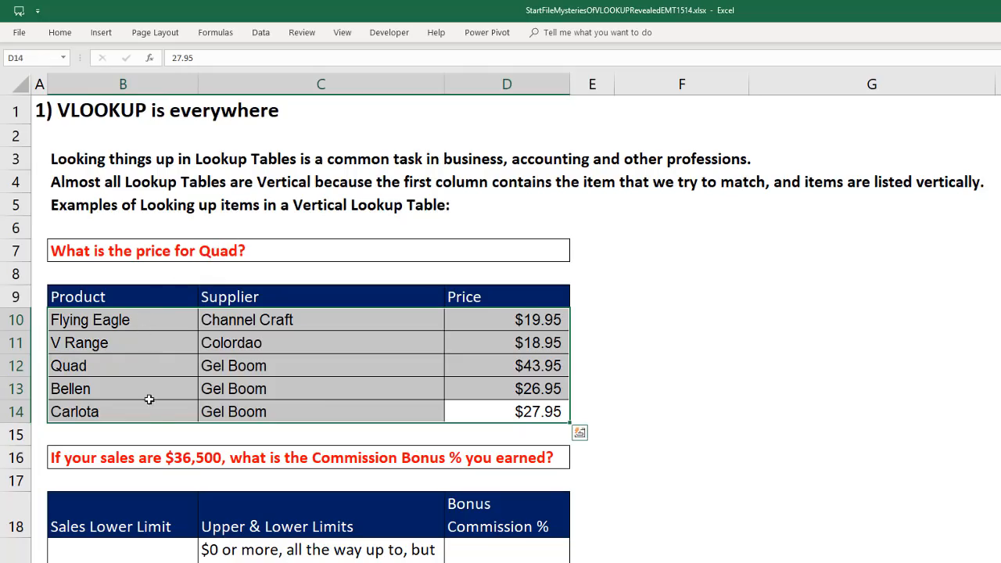
pyautogui.click(127, 366)
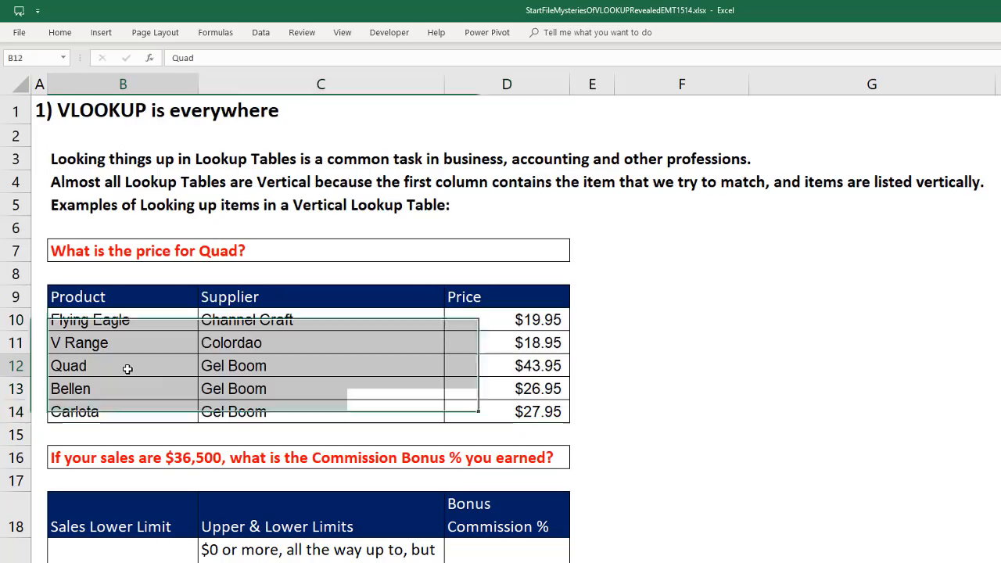
pyautogui.moveTo(74, 368); pyautogui.dragTo(504, 369)
pyautogui.click(516, 366)
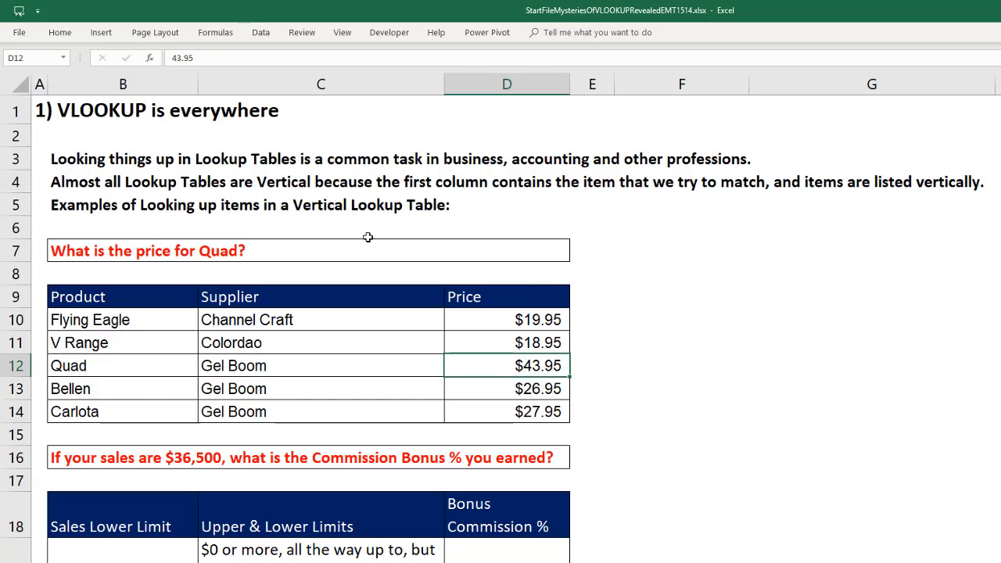
# Look up the bonus commission rate for $36,500 in sales and the zip code of the employee named in the question
pyautogui.scroll(-4, 492, 474)
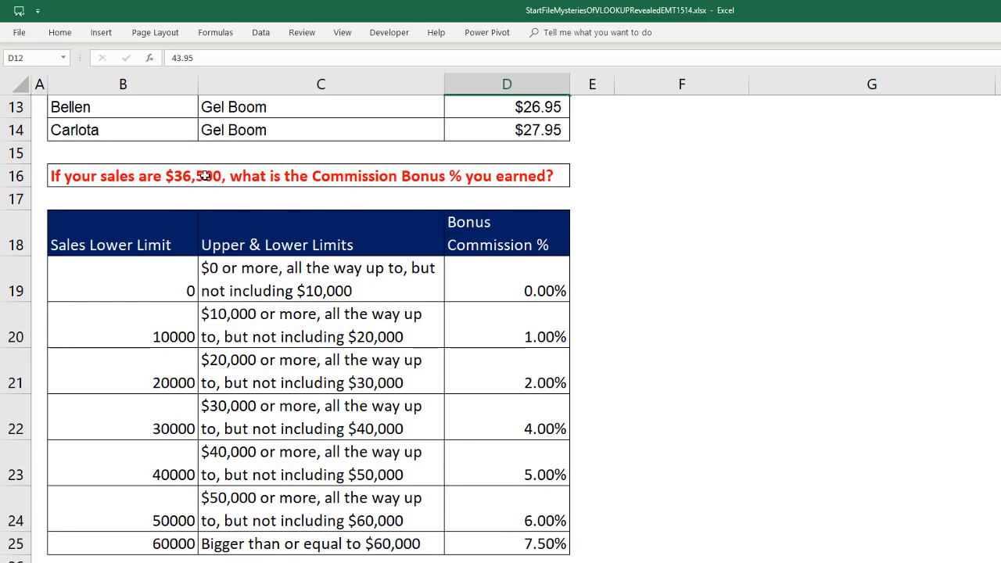
pyautogui.moveTo(97, 431); pyautogui.dragTo(500, 430)
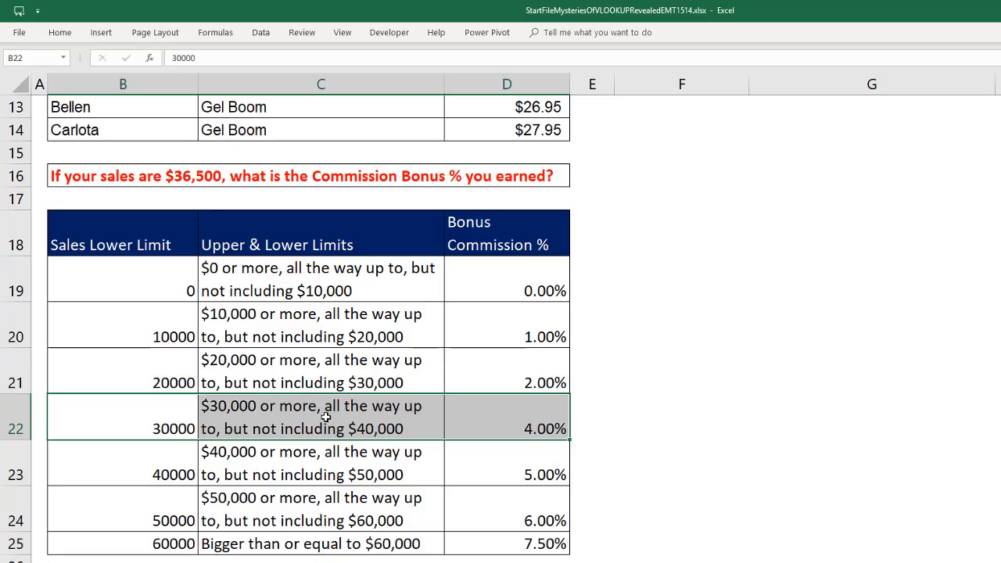
pyautogui.click(525, 410)
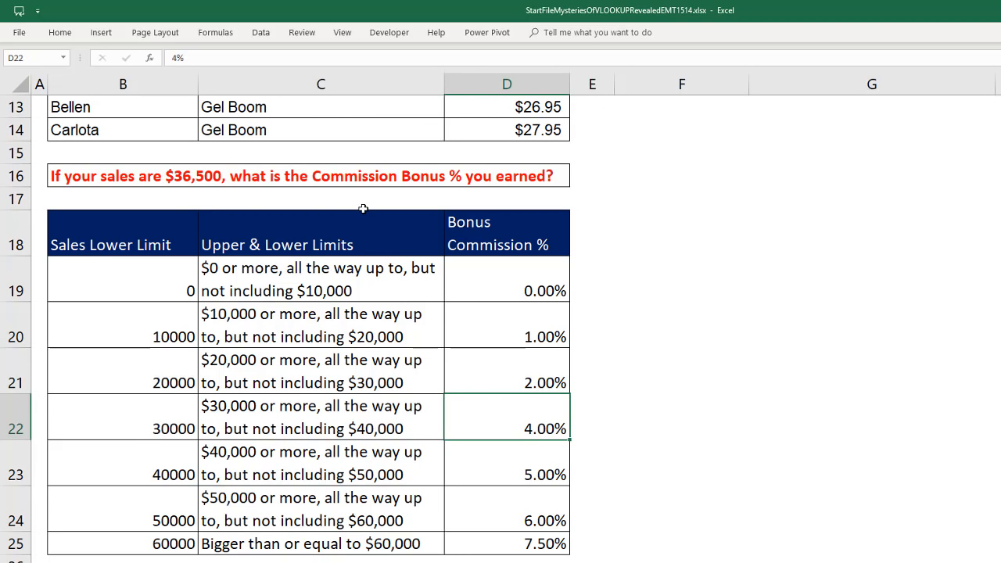
pyautogui.scroll(-4, 363, 208)
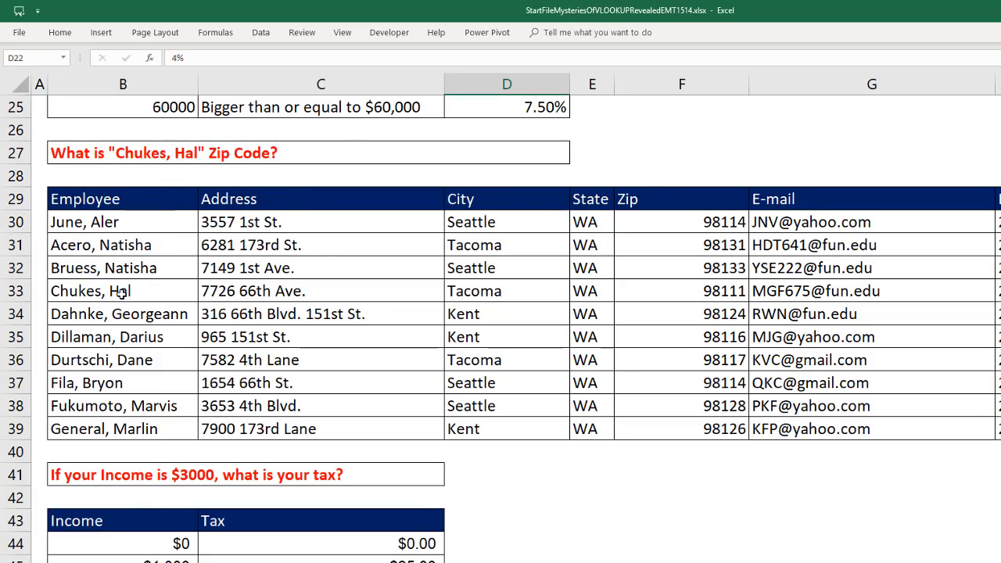
pyautogui.moveTo(121, 291); pyautogui.dragTo(720, 290)
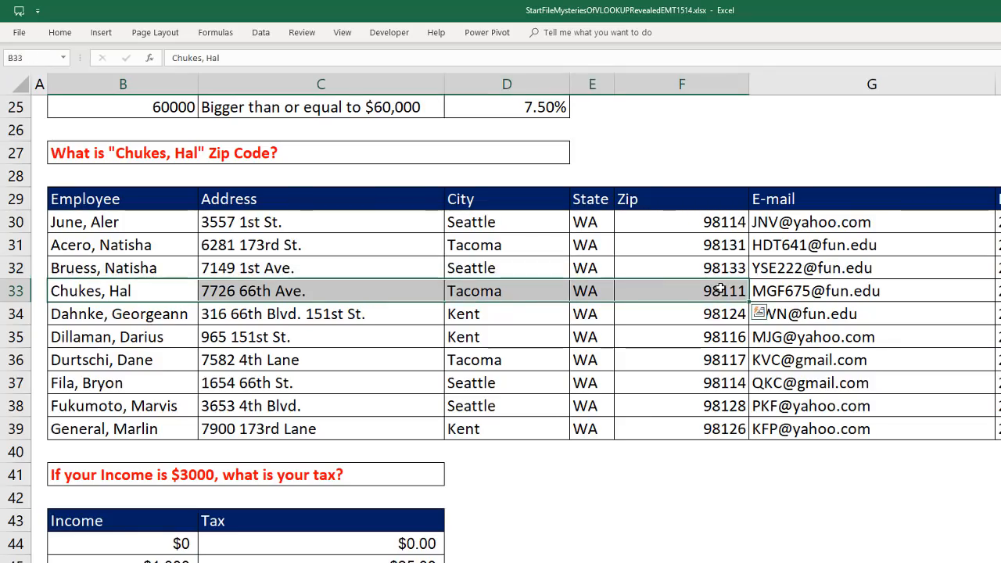
pyautogui.click(720, 291)
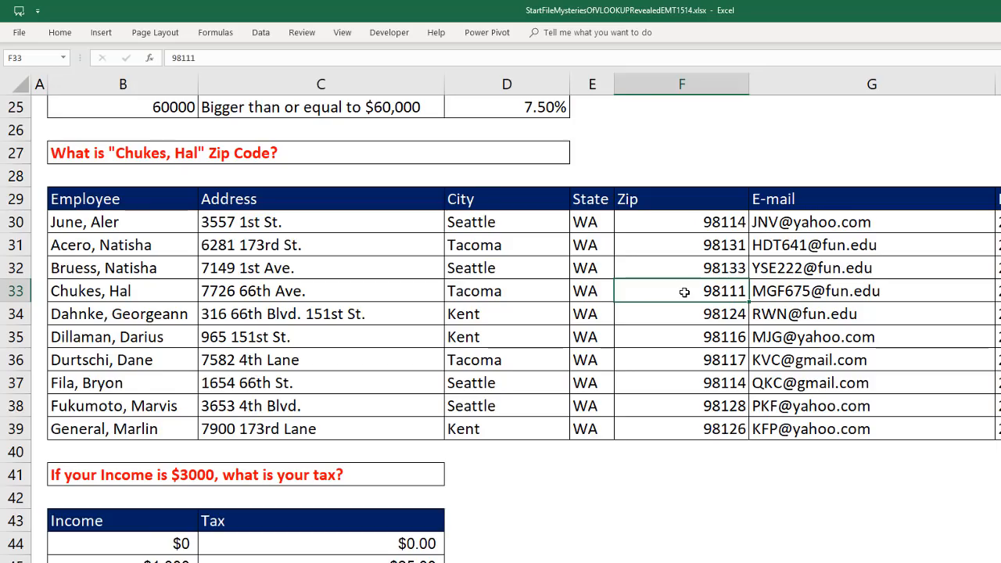
# Look up the tax for an income of $3000 and the region of the sales rep named in the question
pyautogui.scroll(-4, 681, 305)
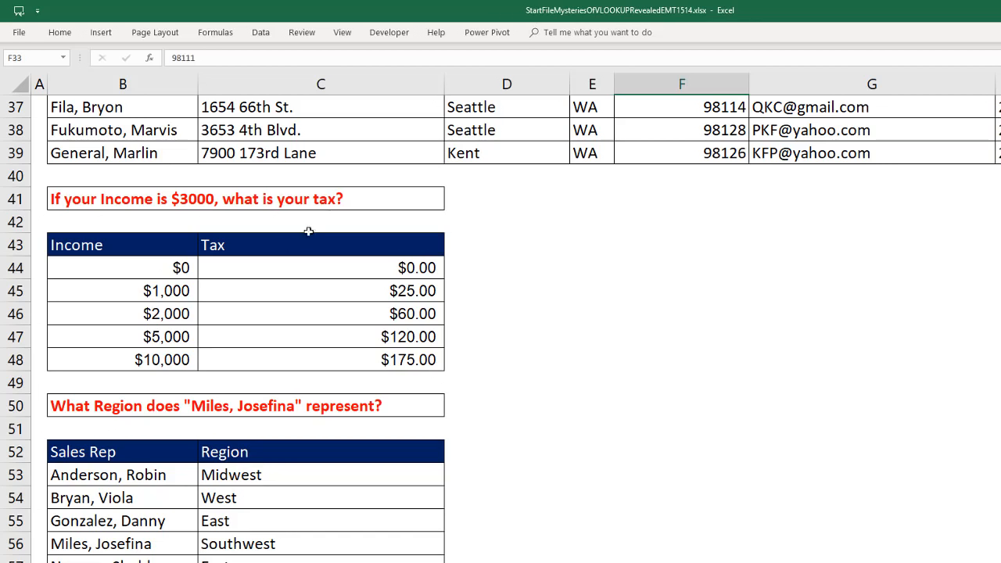
pyautogui.moveTo(118, 317); pyautogui.dragTo(287, 307)
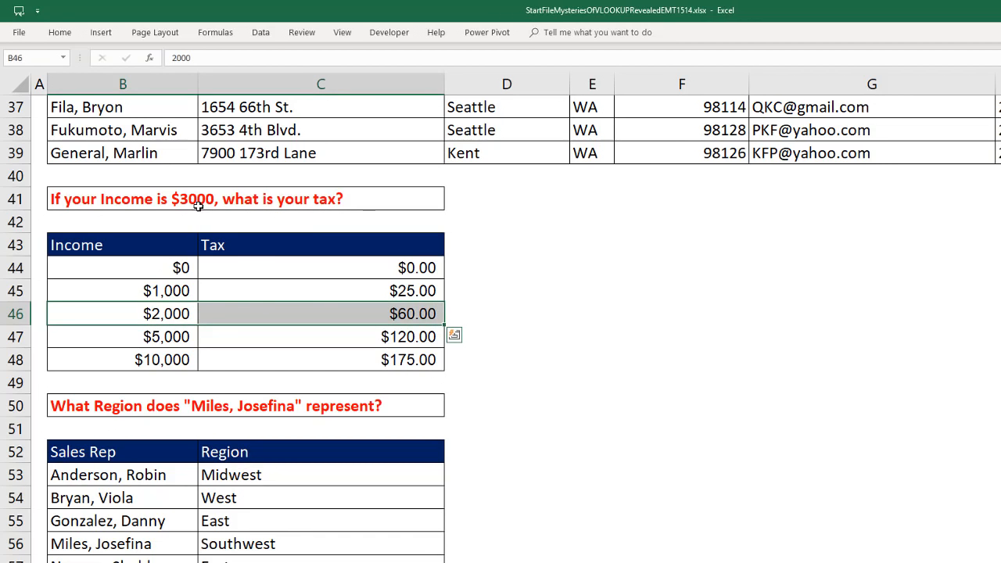
pyautogui.click(355, 314)
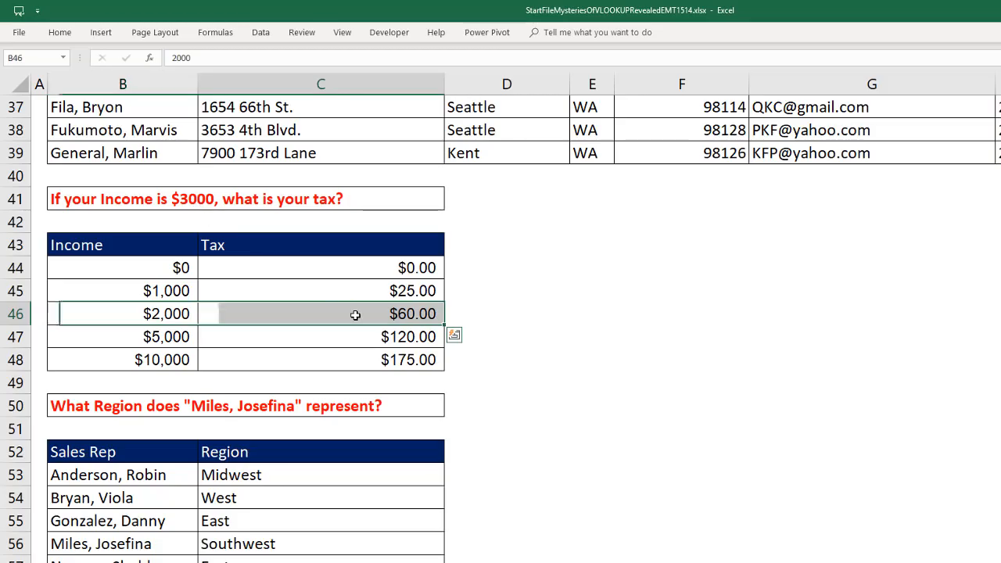
pyautogui.scroll(-3, 355, 315)
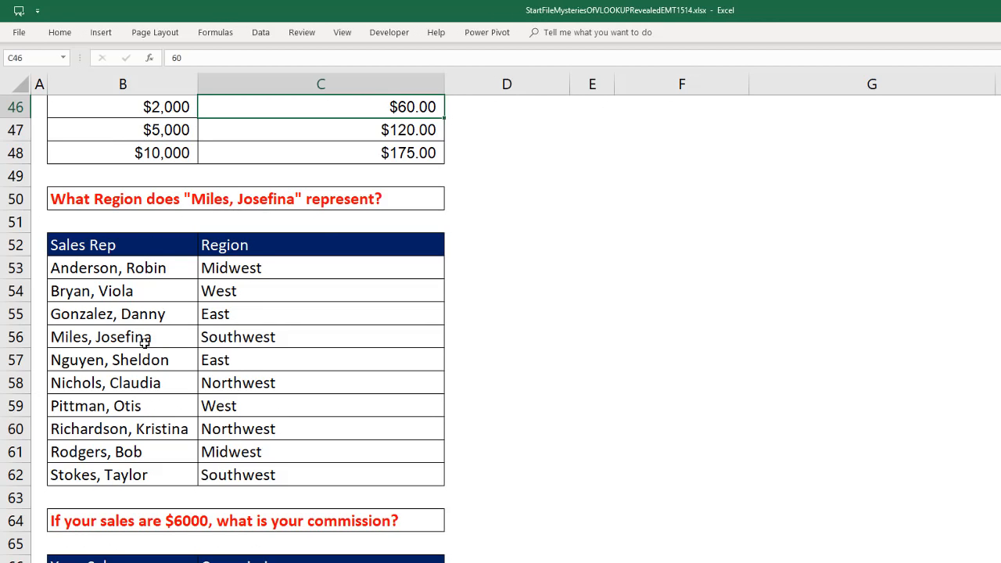
pyautogui.moveTo(145, 341); pyautogui.dragTo(299, 341)
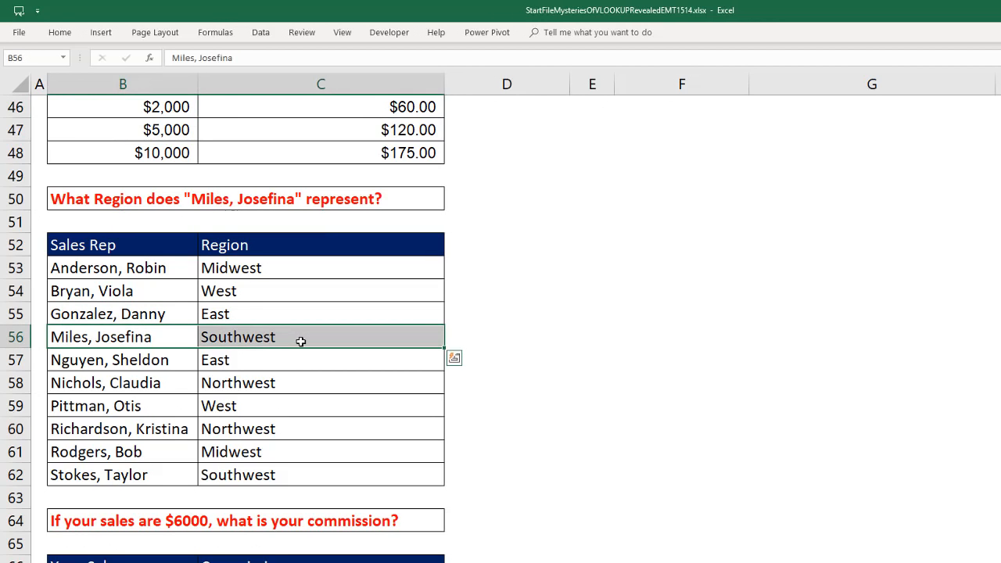
pyautogui.click(282, 340)
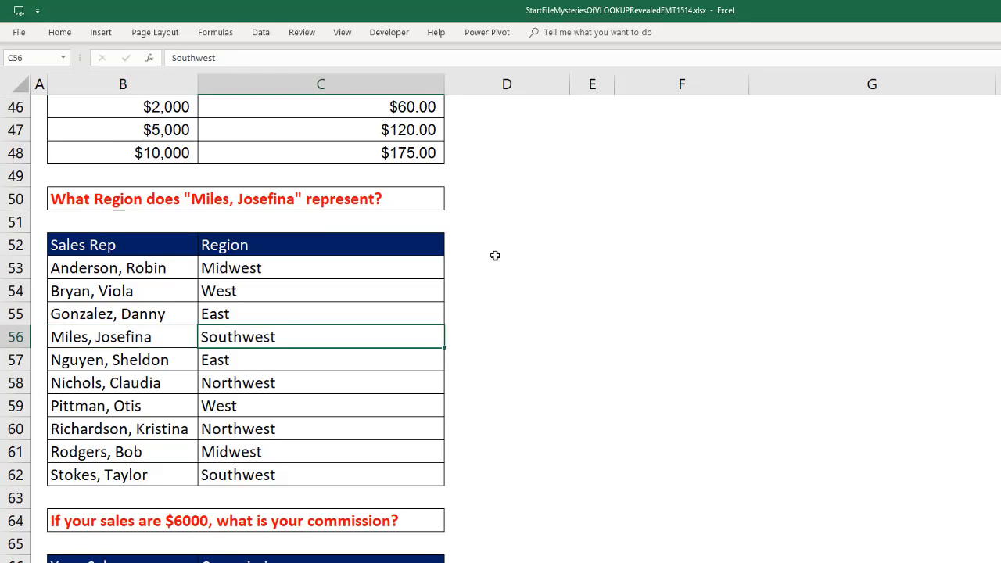
# Look up the commission for $6000 in sales and the category for $375 in sales
pyautogui.scroll(-4, 506, 270)
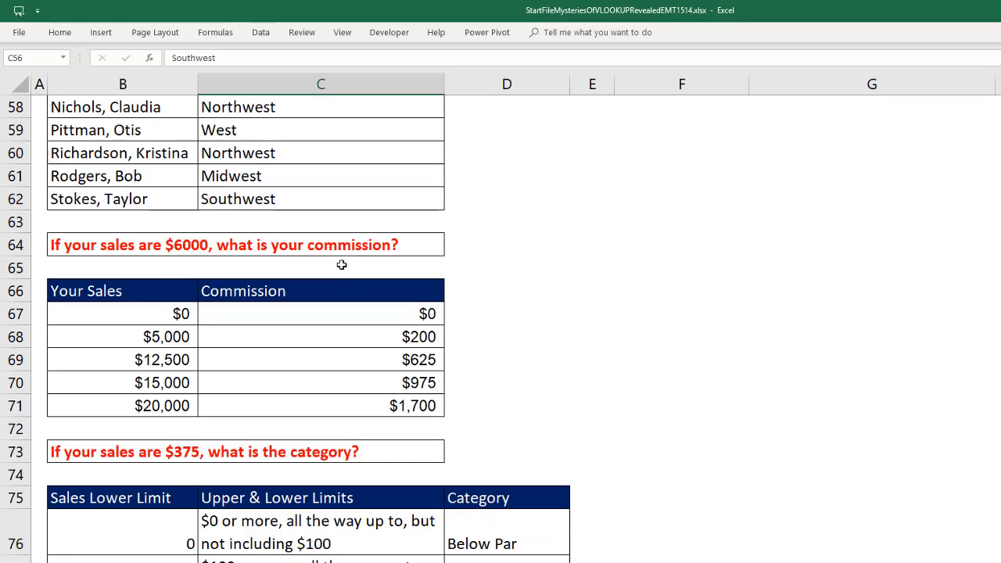
pyautogui.moveTo(145, 342); pyautogui.dragTo(294, 340)
pyautogui.click(294, 341)
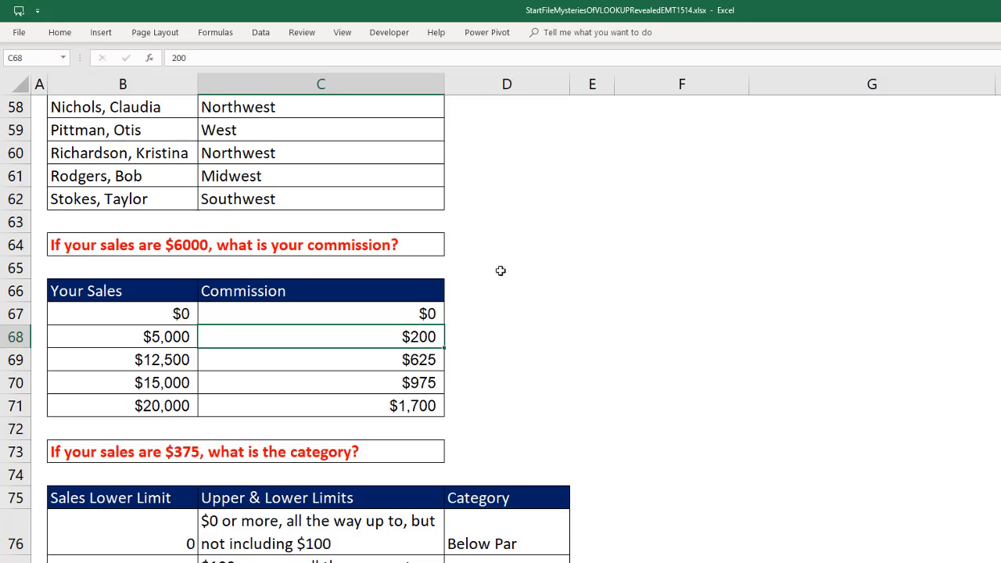
pyautogui.scroll(-3, 440, 329)
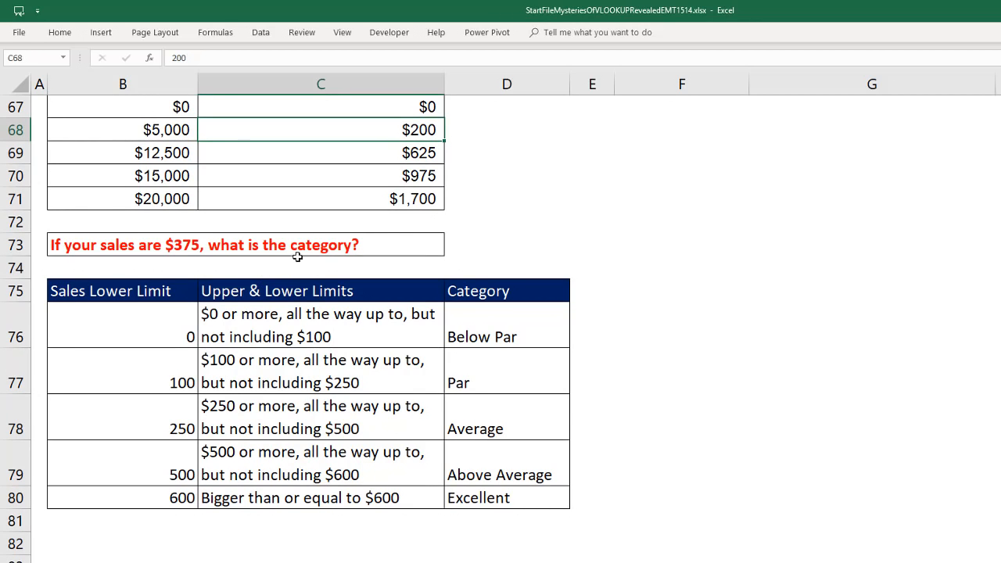
pyautogui.moveTo(123, 428); pyautogui.dragTo(488, 422)
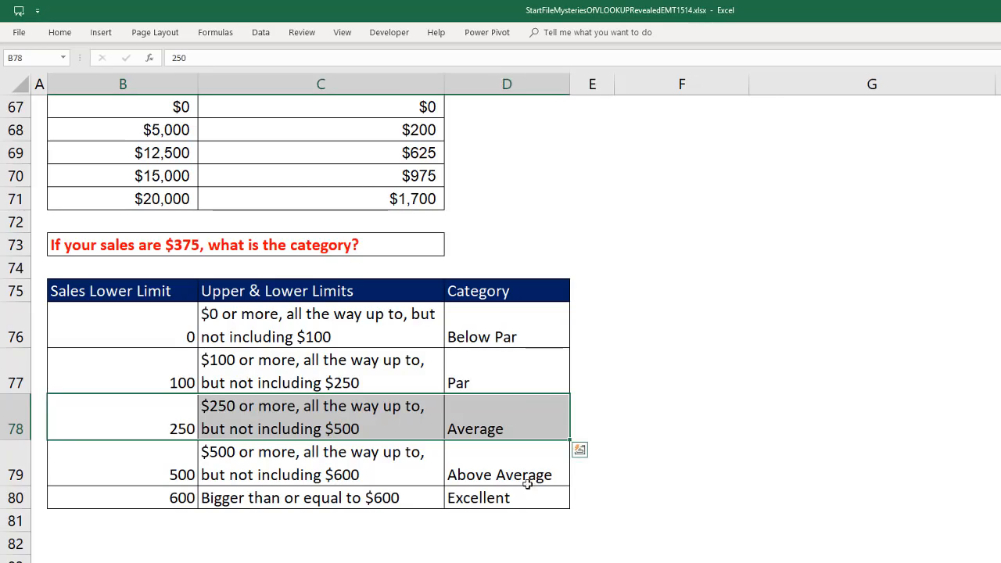
pyautogui.click(496, 422)
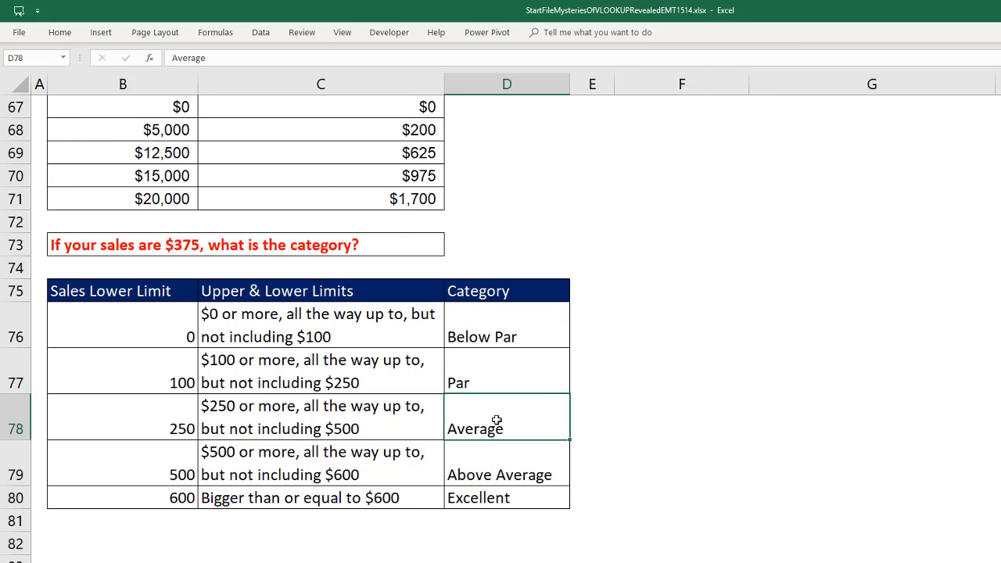
# Return to the start of the sheet and compare matching Quad in the product table with matching $36,500 in the bonus commission table
pyautogui.hotkey('ctrl', 'Home')
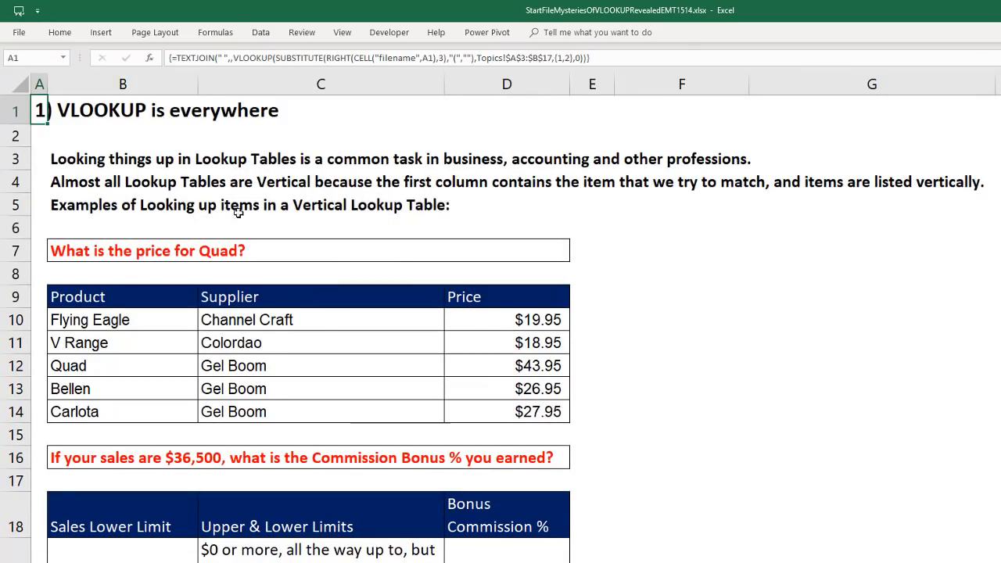
pyautogui.scroll(-1, 252, 218)
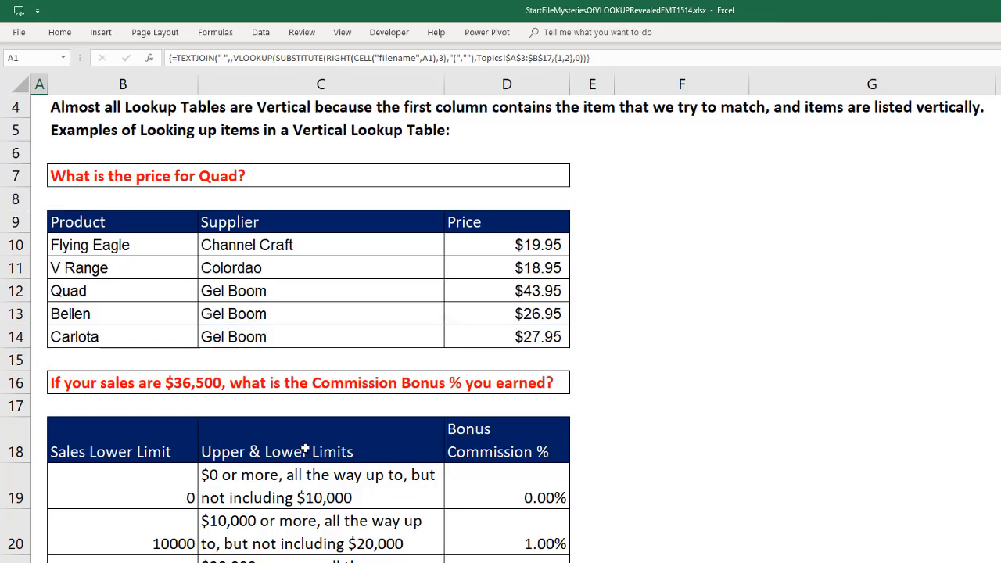
pyautogui.scroll(-1, 305, 462)
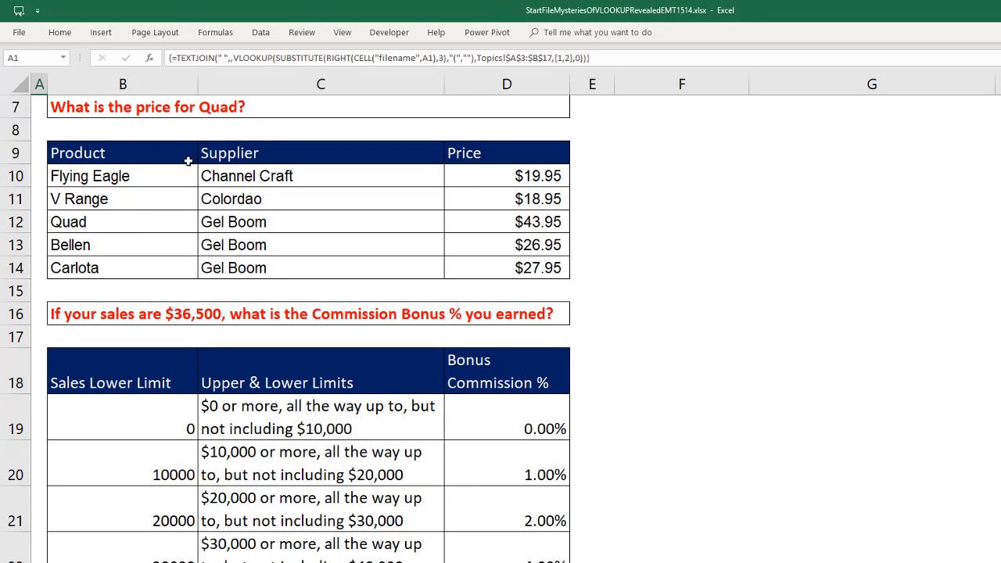
pyautogui.click(134, 224)
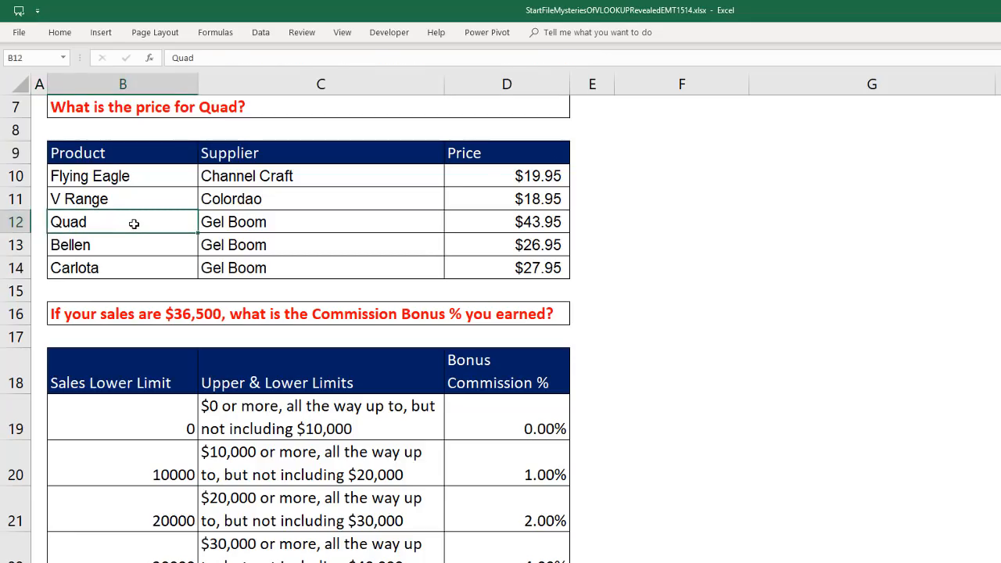
pyautogui.scroll(-1, 232, 295)
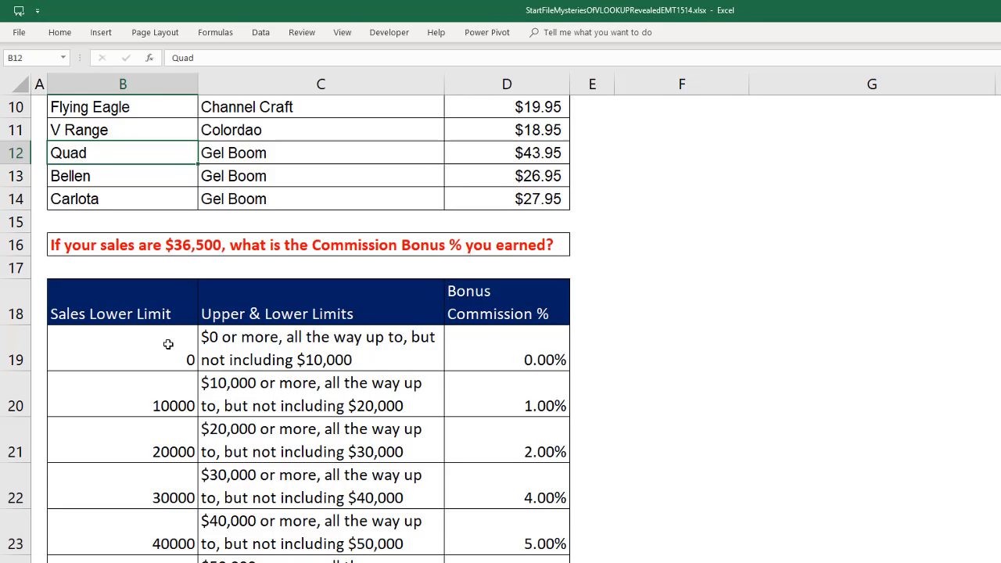
pyautogui.click(169, 530)
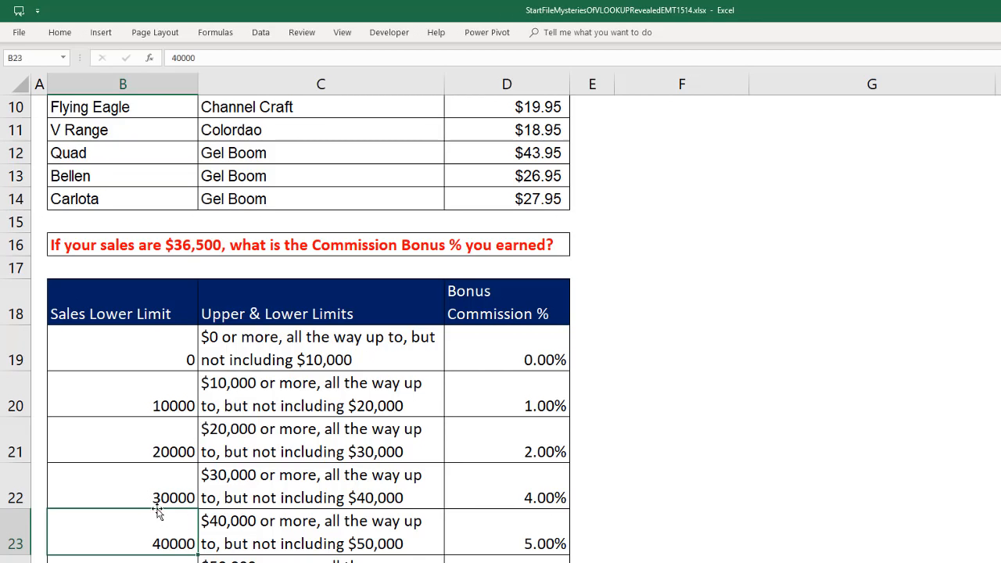
pyautogui.moveTo(132, 494); pyautogui.dragTo(523, 492)
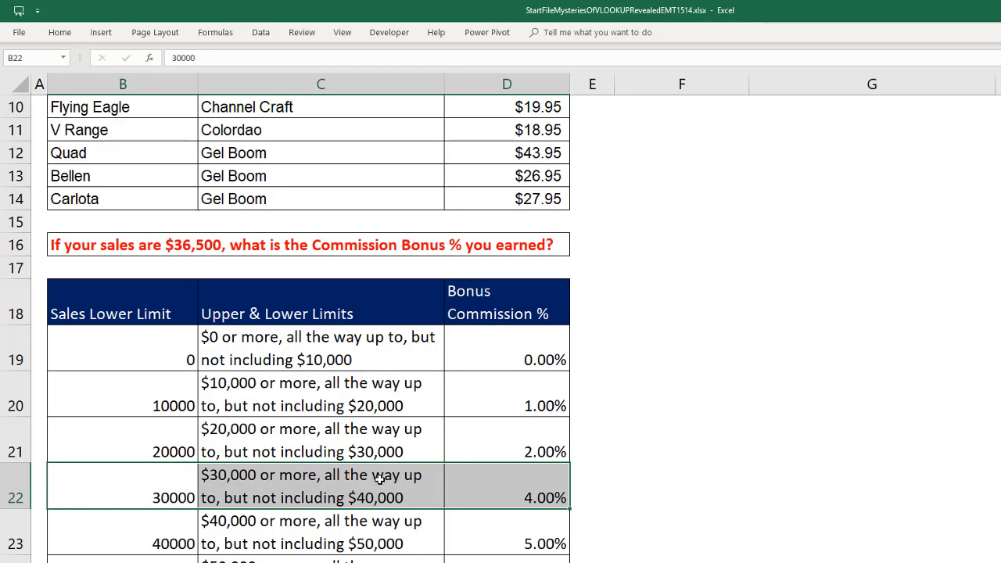
pyautogui.keyDown('ctrl'); pyautogui.scroll(-2, 451, 485); pyautogui.keyUp('ctrl')
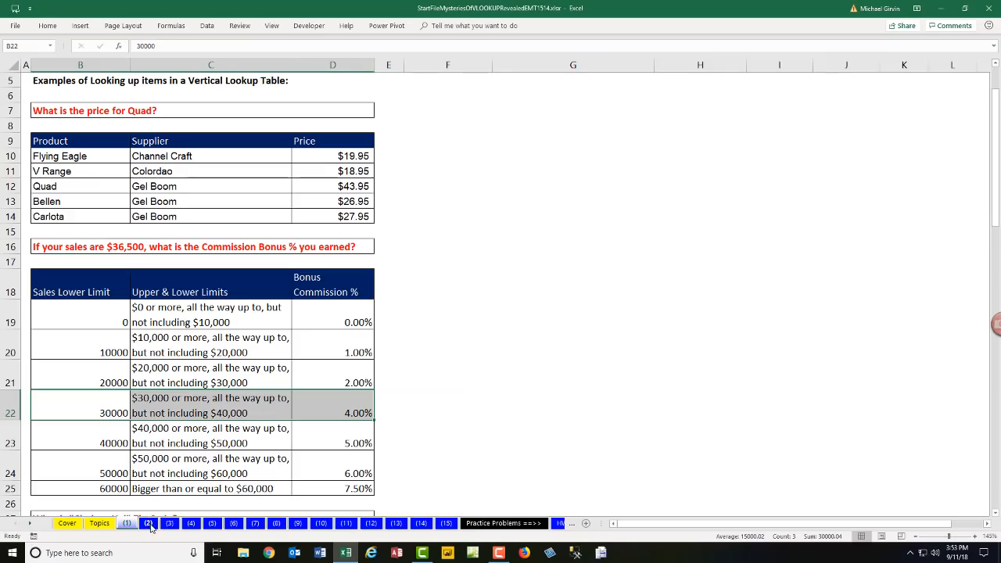
# Open sheet (2), select the empty price cell F23 for Quad, and review the product table and the VLOOKUP notes
pyautogui.click(149, 524)
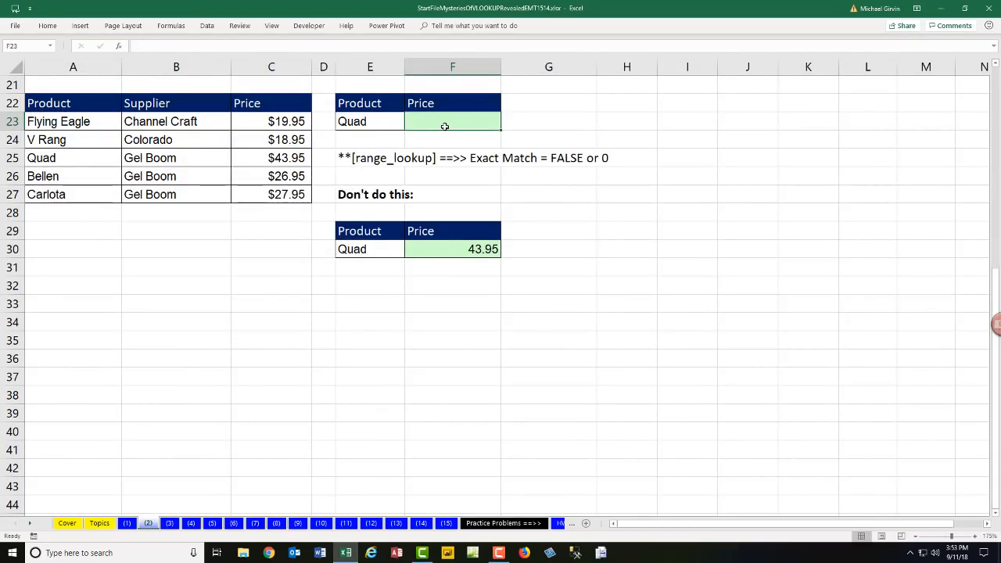
pyautogui.click(376, 118)
pyautogui.moveTo(297, 194); pyautogui.dragTo(61, 121)
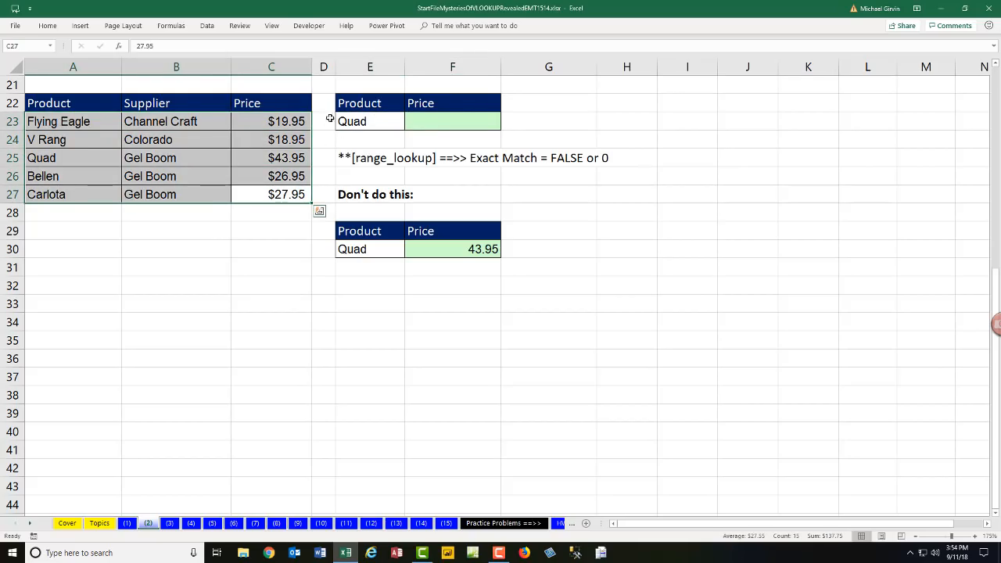
pyautogui.click(360, 121)
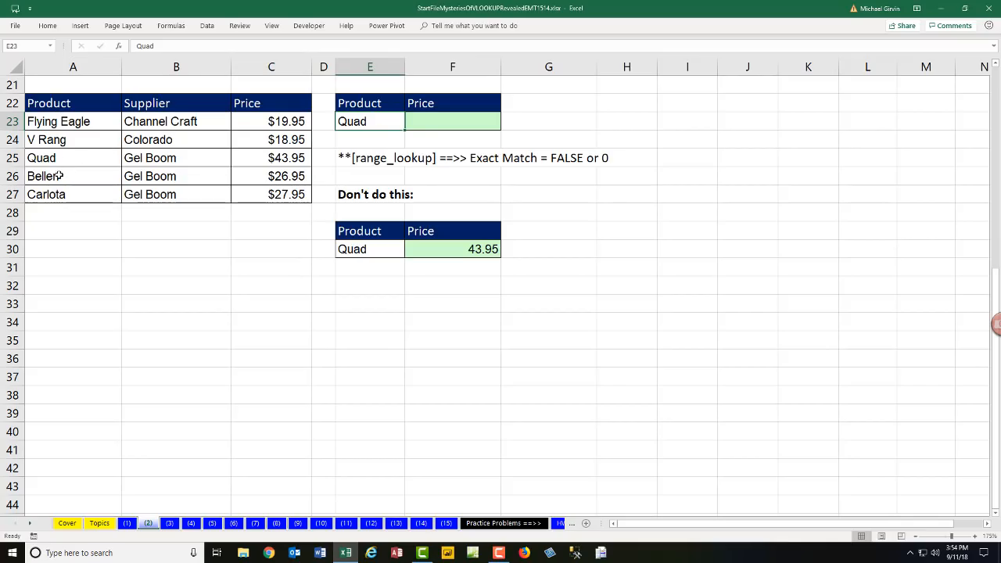
pyautogui.click(410, 124)
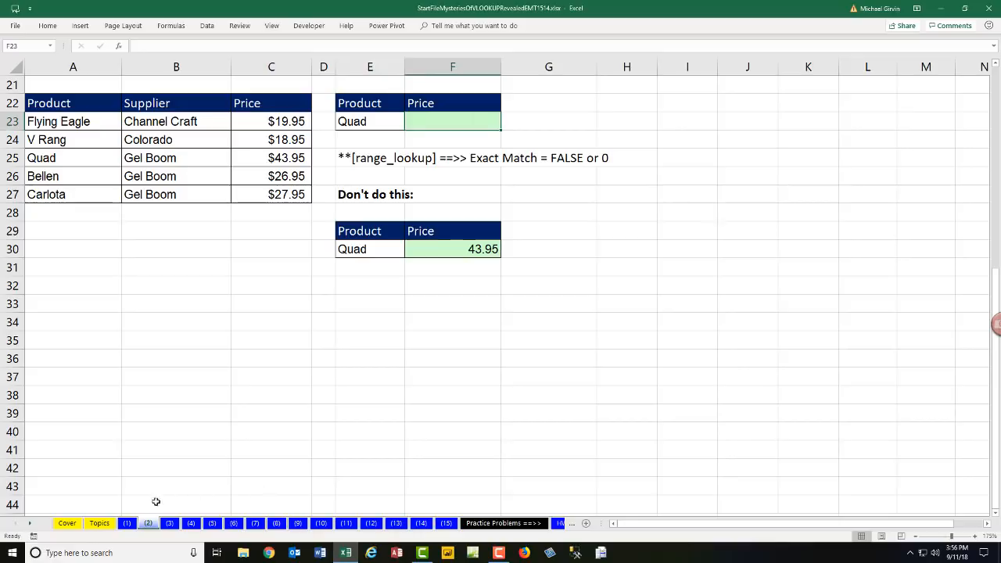
pyautogui.scroll(7, 469, 391)
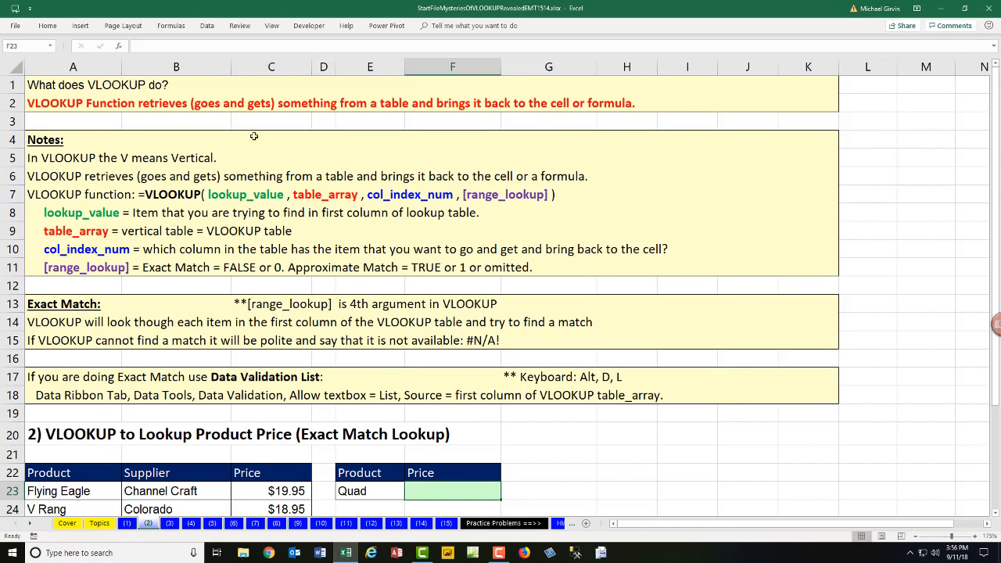
pyautogui.scroll(-6, 595, 462)
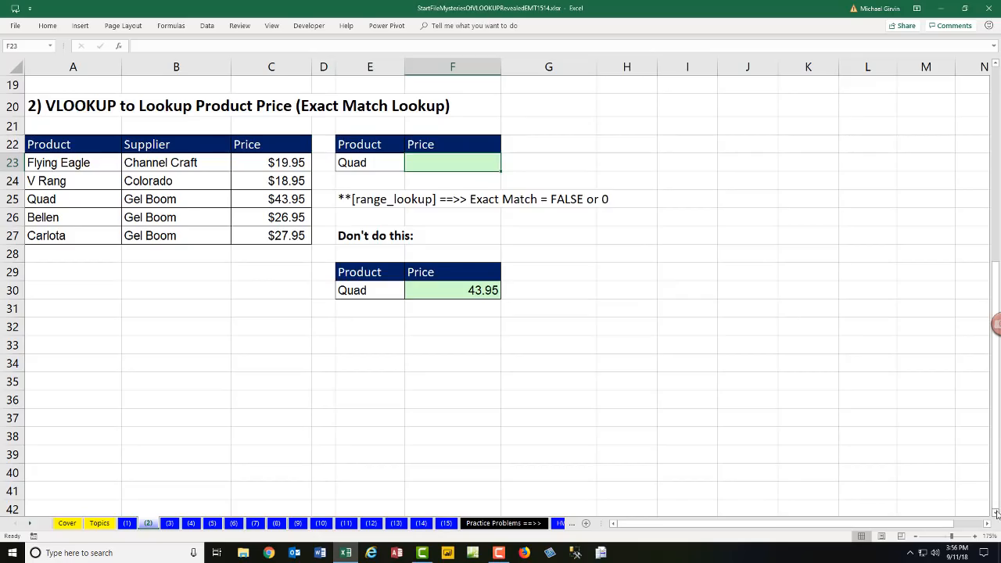
# Start a VLOOKUP formula in the empty price cell F23 for Quad
pyautogui.click(997, 512)
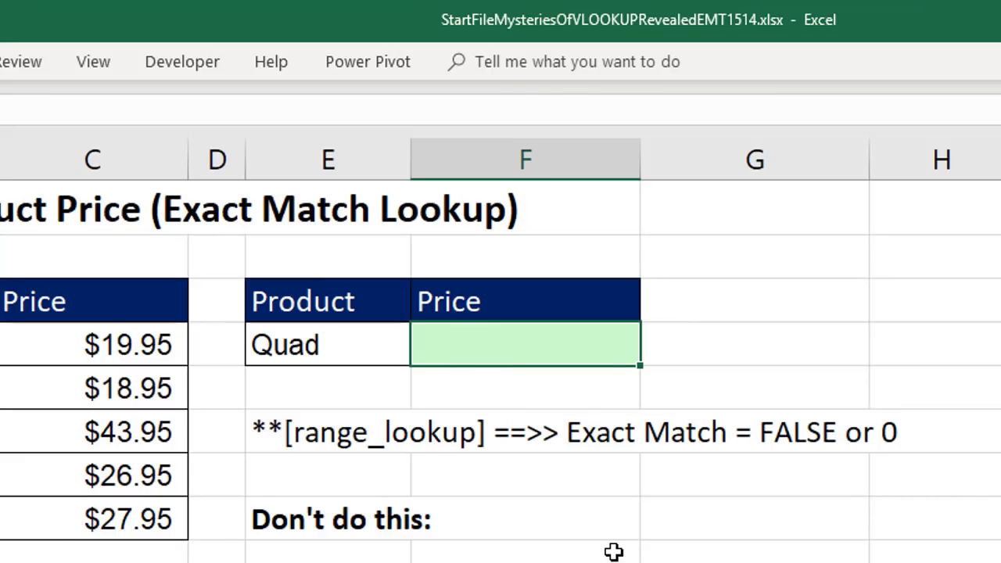
pyautogui.press('F2')
pyautogui.write('=')
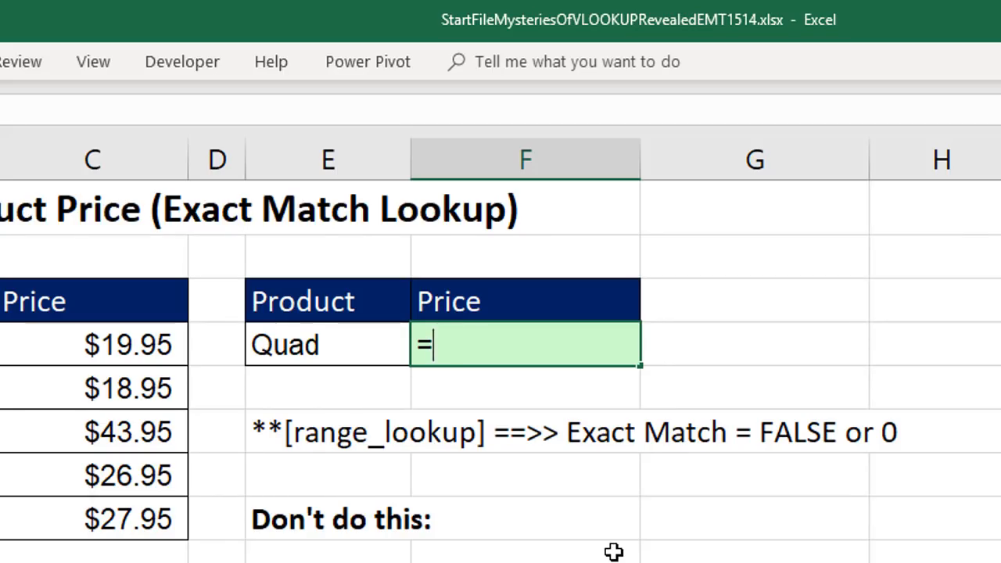
pyautogui.write('v')
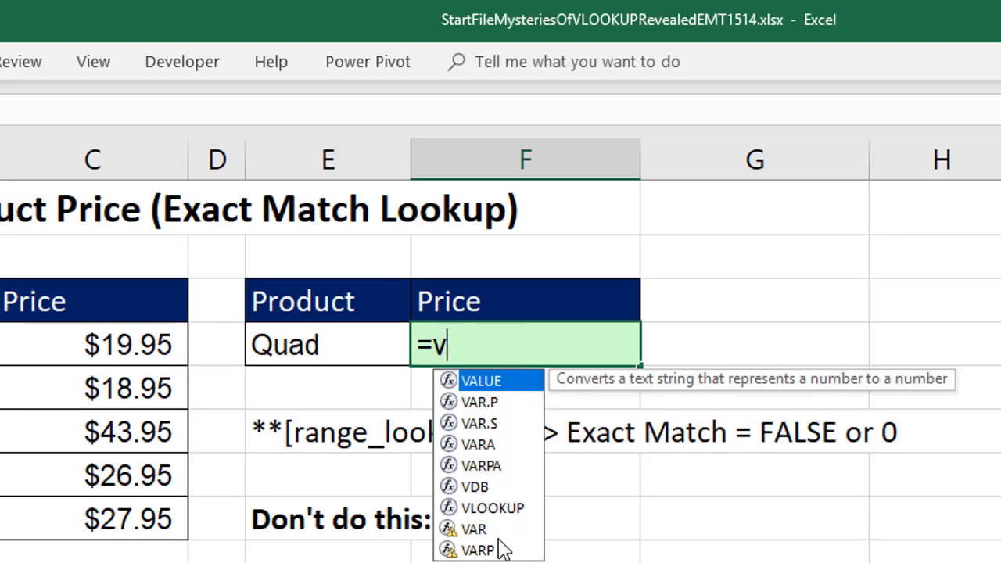
pyautogui.write('l')
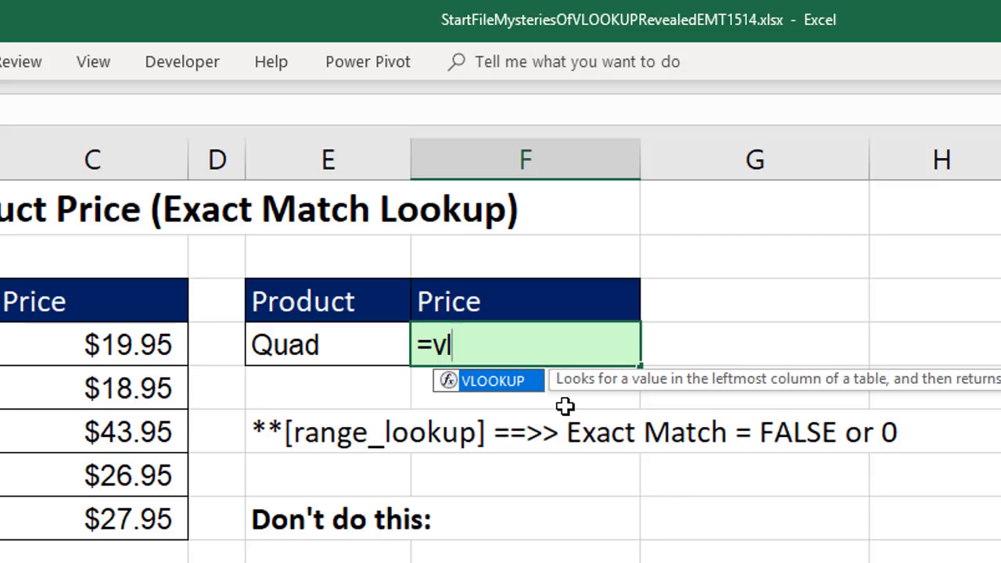
pyautogui.press('BackSpace')
pyautogui.press('BackSpace')
pyautogui.write('VL')
pyautogui.press('Tab')
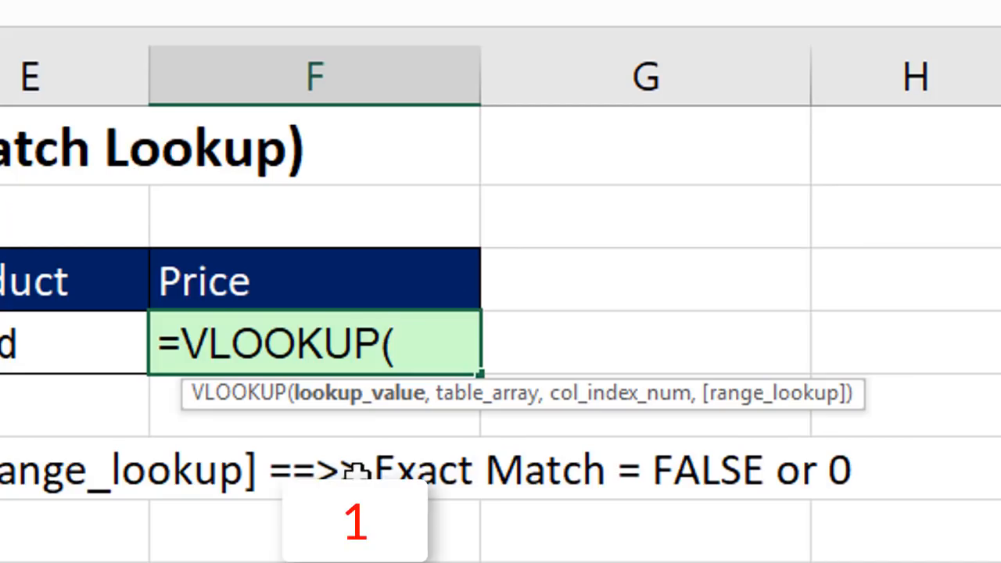
# Step through the four VLOOKUP arguments with placeholder commas, and remove the commas
pyautogui.write(',,')
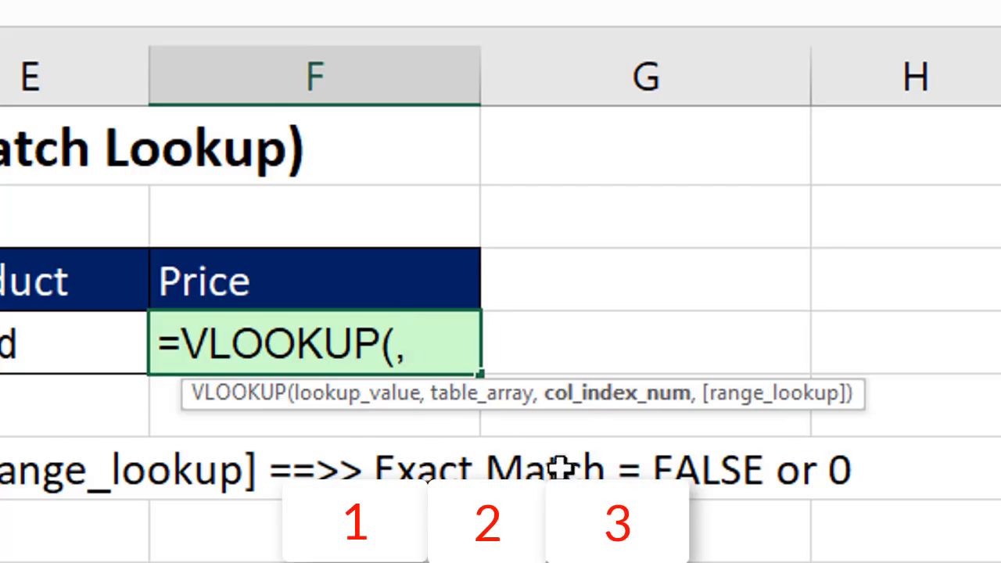
pyautogui.write(',')
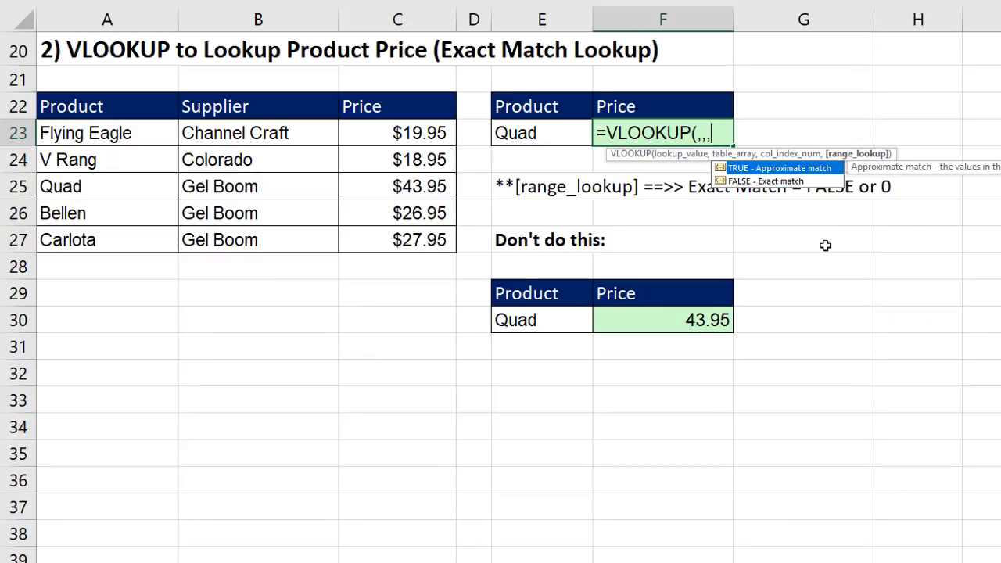
pyautogui.press('BackSpace')
pyautogui.press('BackSpace')
pyautogui.press('BackSpace')
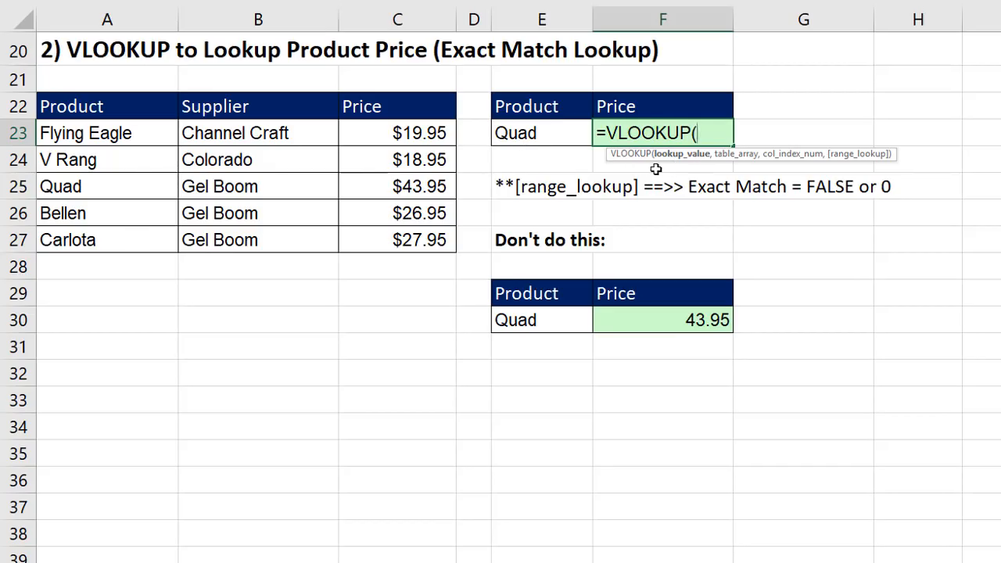
# Set the lookup value to E23, the table array to A23:C27 and the column index number to 3
pyautogui.click(557, 132)
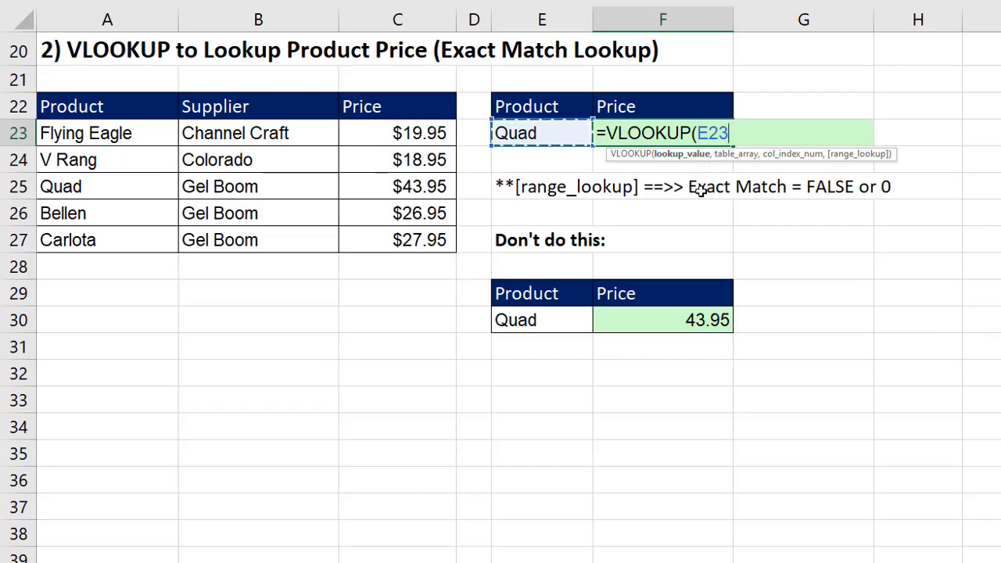
pyautogui.write(',')
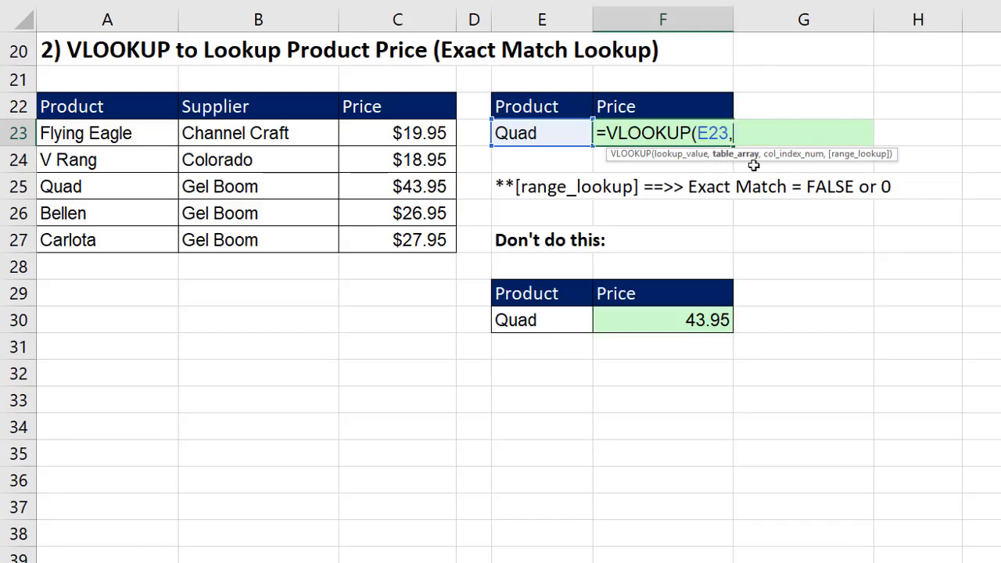
pyautogui.moveTo(71, 136); pyautogui.dragTo(377, 165)
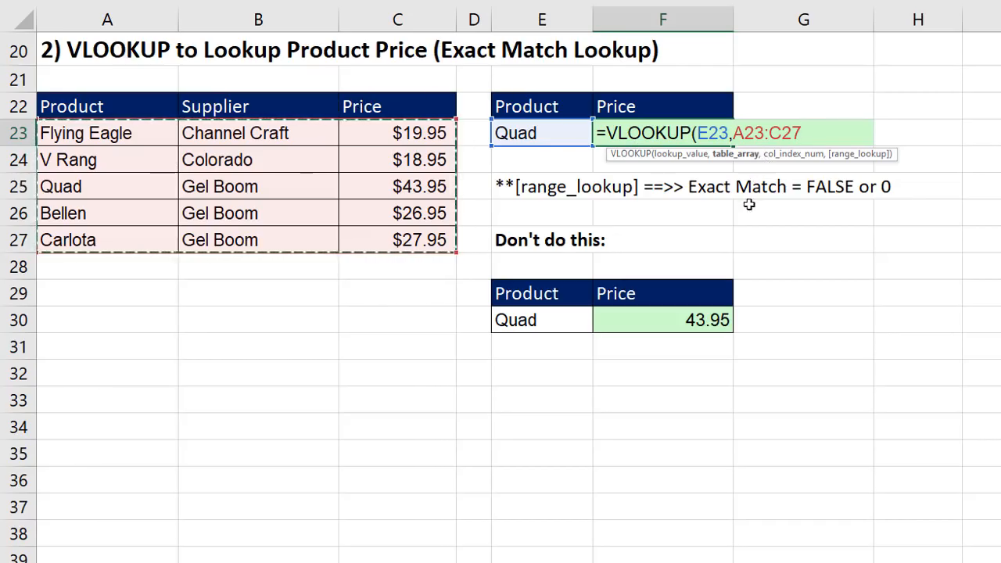
pyautogui.write(',3')
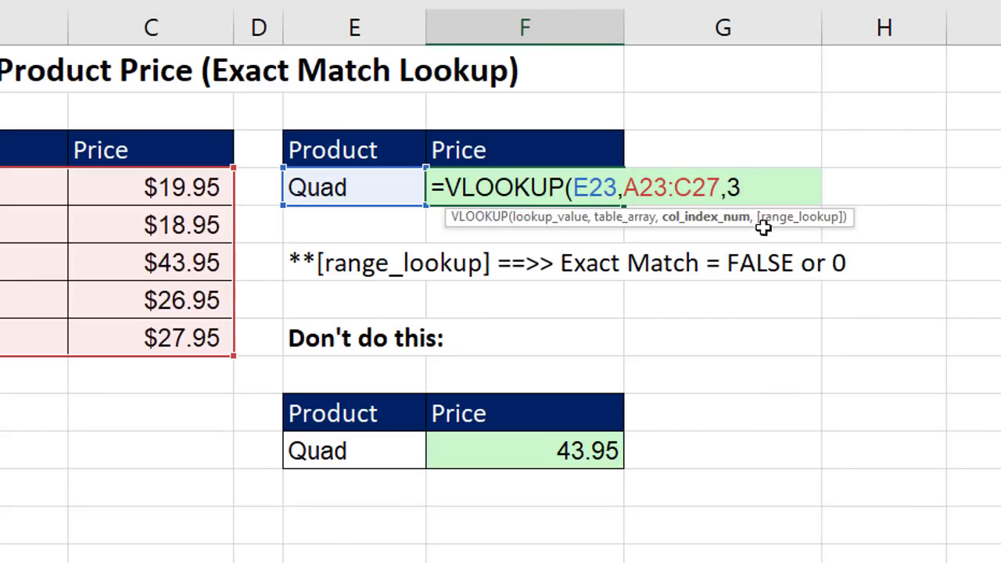
pyautogui.write(',')
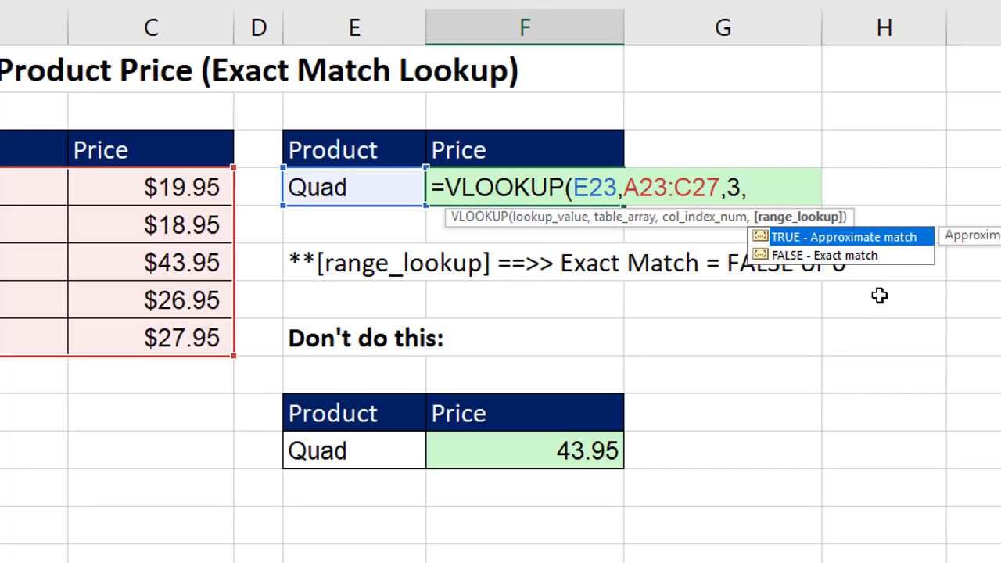
# Try FALSE - Exact match as the range_lookup argument, and clear it from the formula
pyautogui.press('Down')
pyautogui.press('Up')
pyautogui.press('Down')
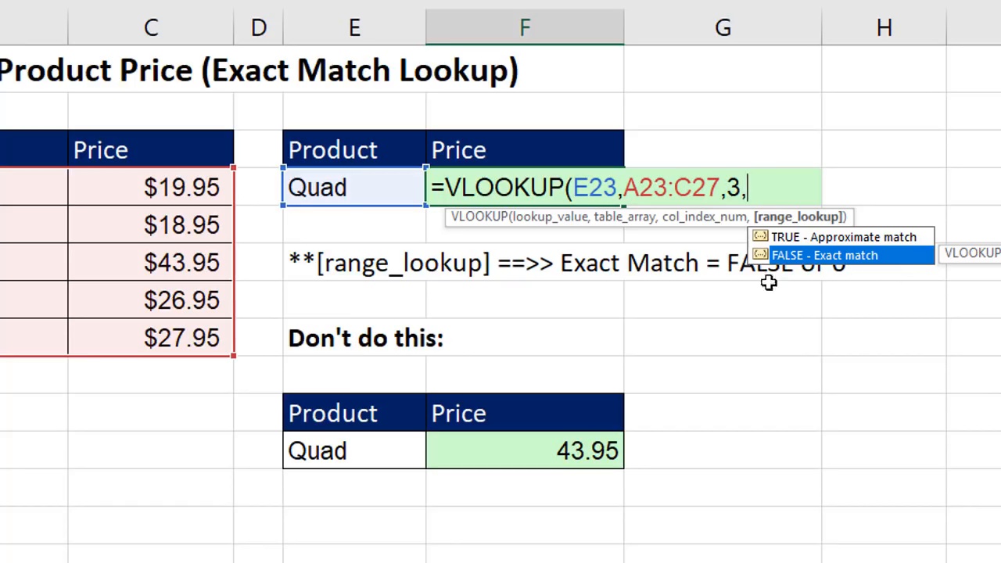
pyautogui.press('Tab')
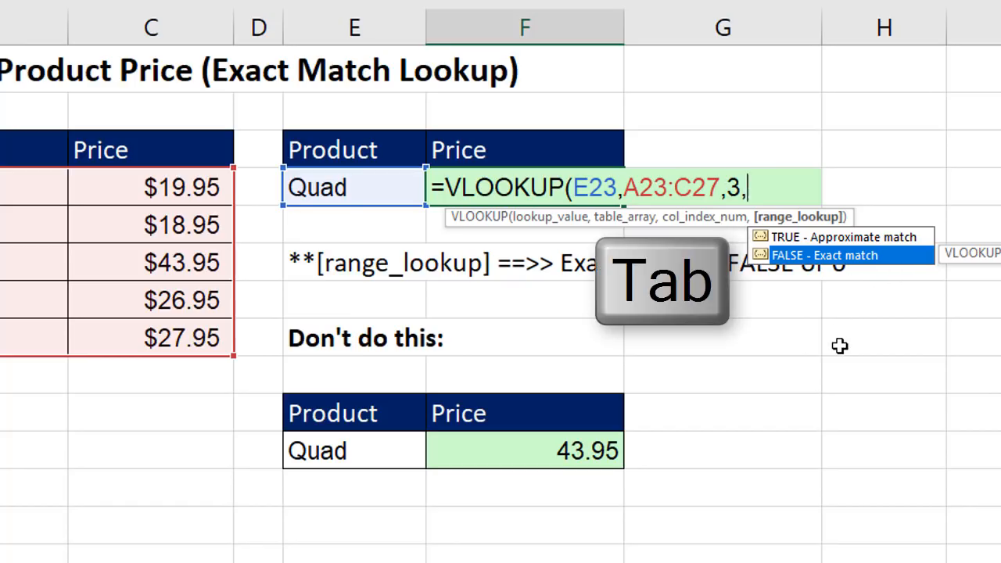
pyautogui.doubleClick(815, 182)
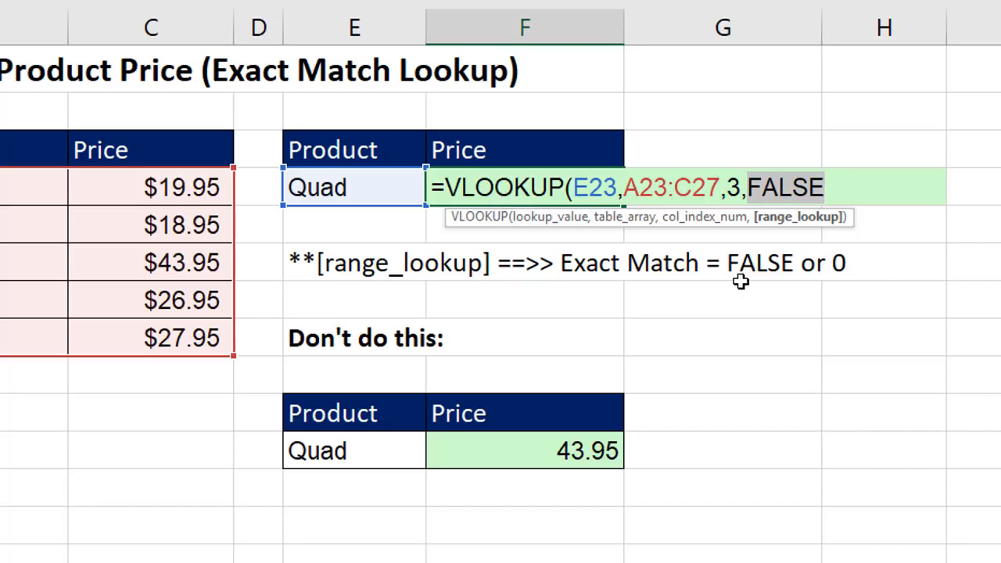
pyautogui.press('BackSpace')
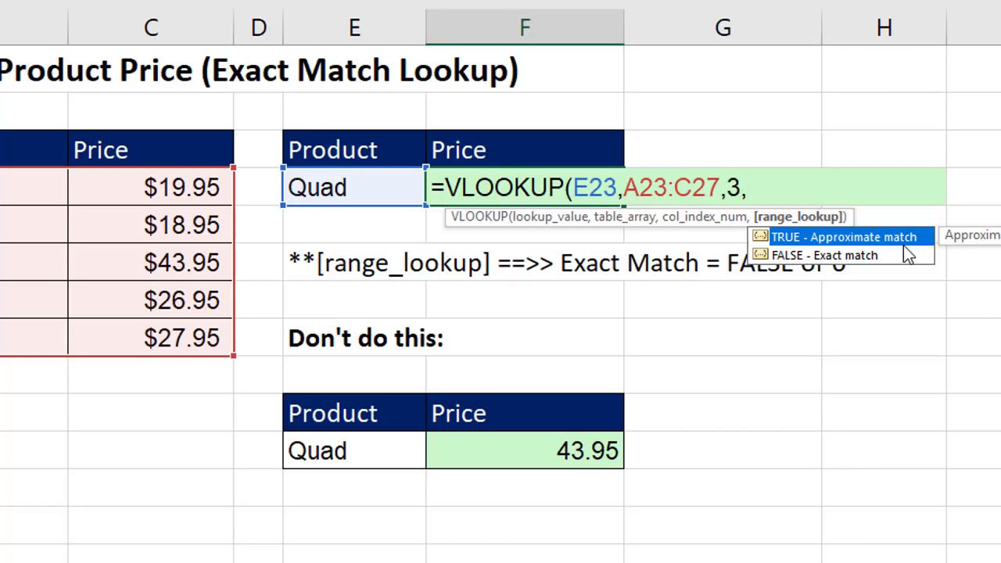
pyautogui.doubleClick(792, 258)
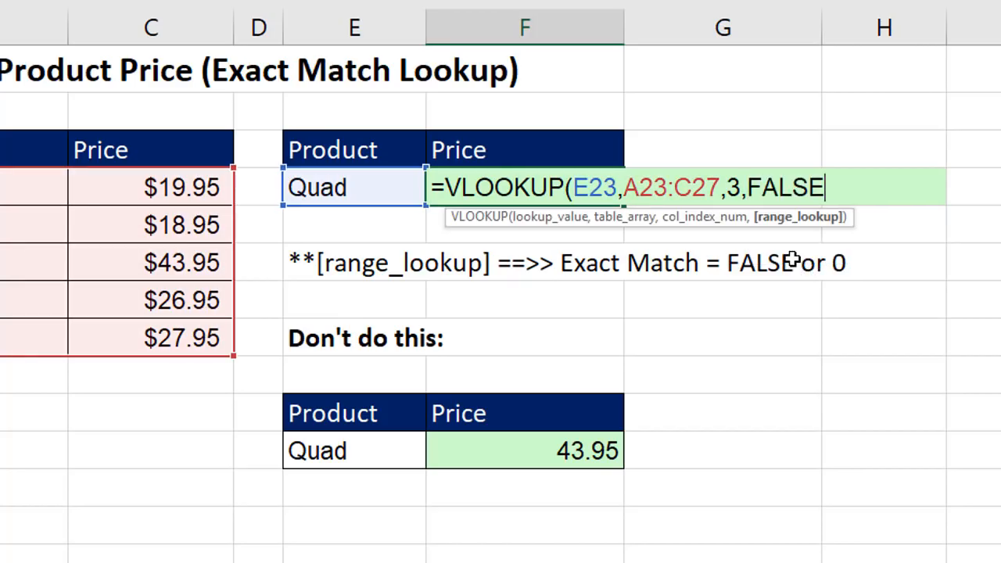
pyautogui.press('BackSpace')
pyautogui.press('BackSpace')
pyautogui.press('BackSpace')
pyautogui.press('BackSpace')
pyautogui.press('BackSpace')
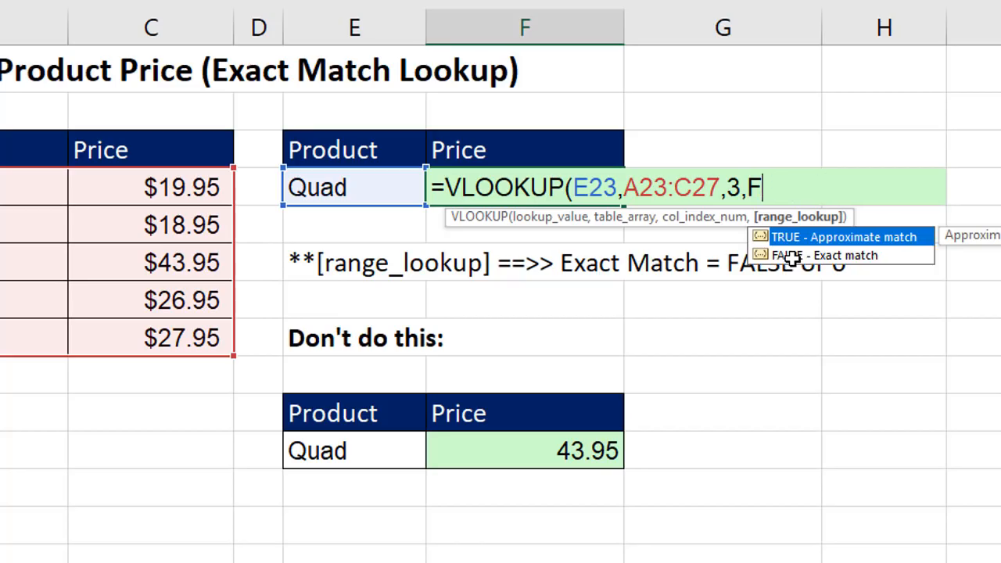
# Set the range_lookup argument to 0 for an exact match and close the formula's parenthesis
pyautogui.write('0')
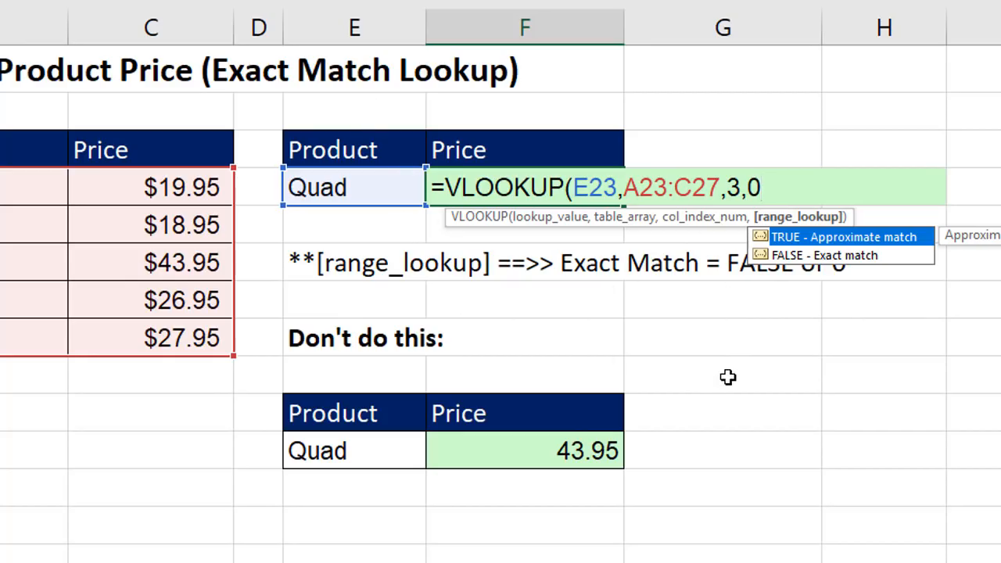
pyautogui.write(')')
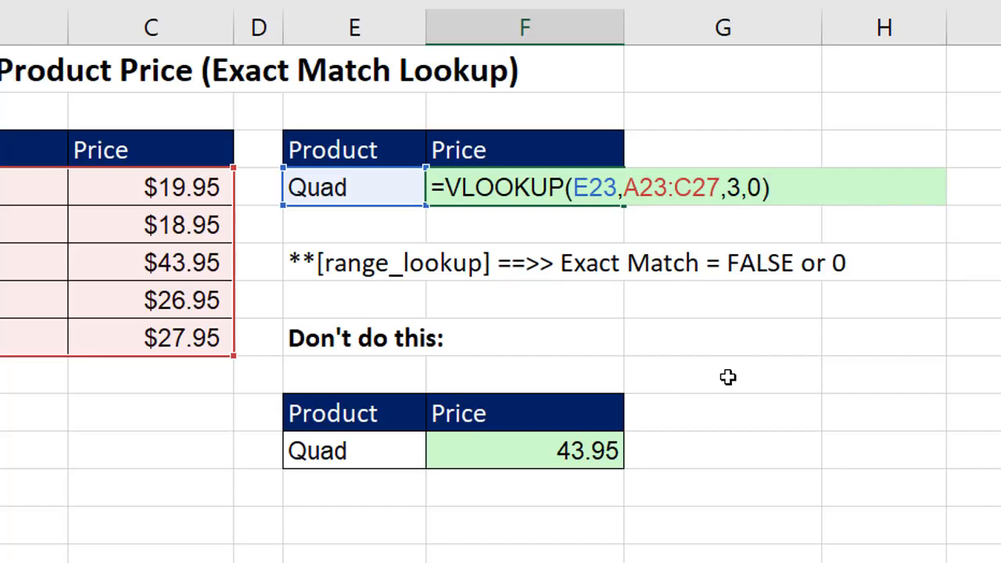
# Highlight each of the four VLOOKUP arguments in F23 to check it, and enter the formula
pyautogui.click(576, 188)
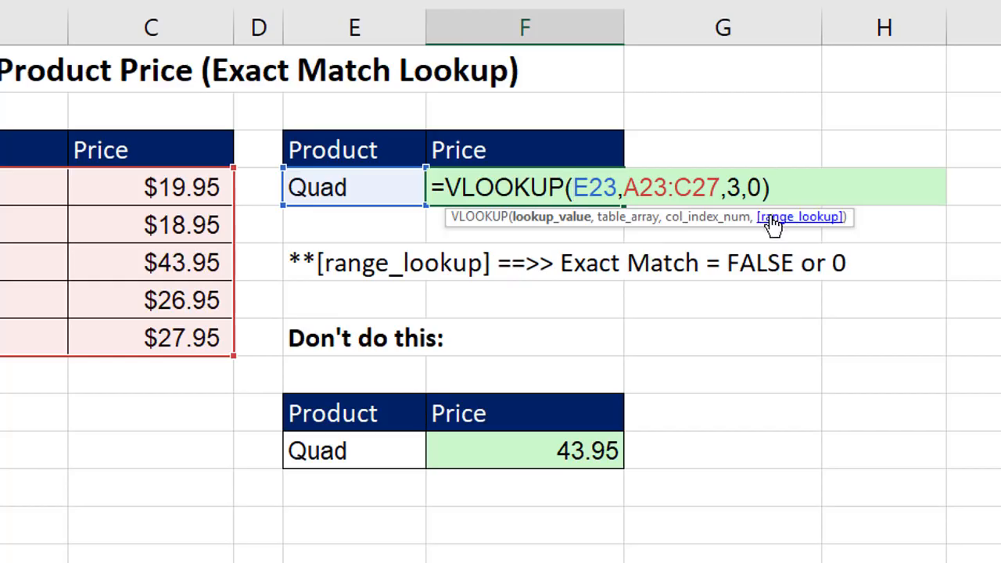
pyautogui.click(569, 219)
pyautogui.click(626, 219)
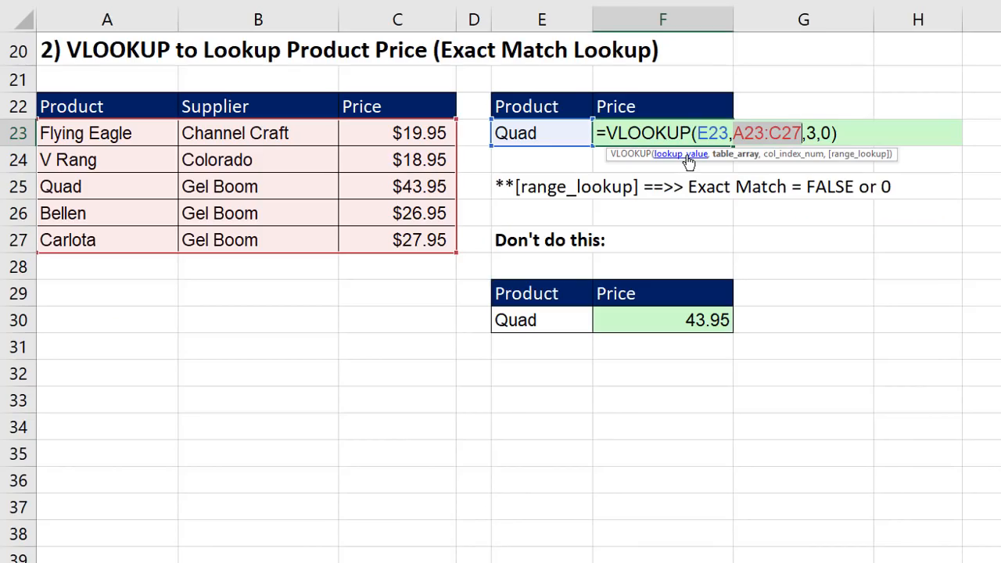
pyautogui.click(687, 156)
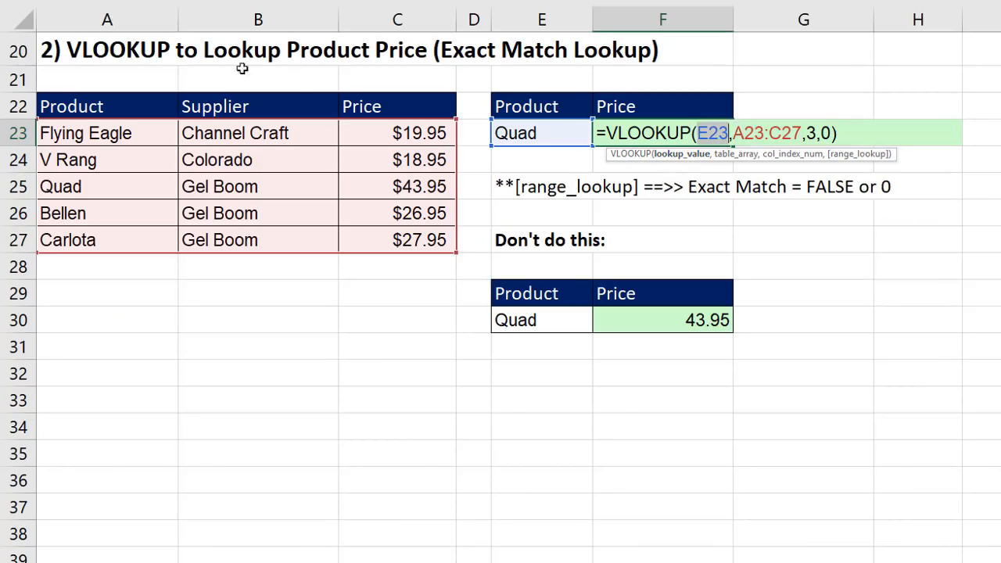
pyautogui.click(736, 155)
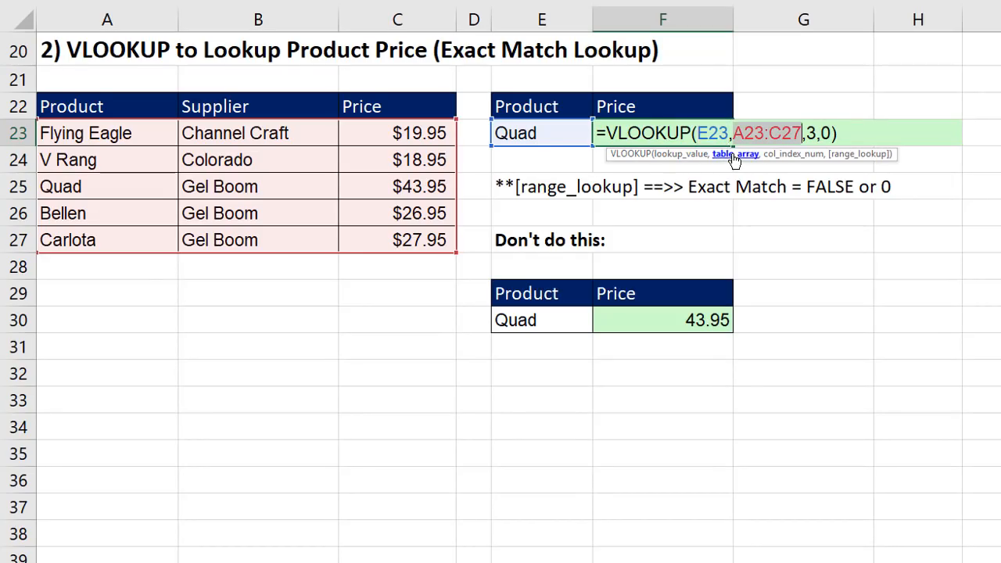
pyautogui.click(770, 155)
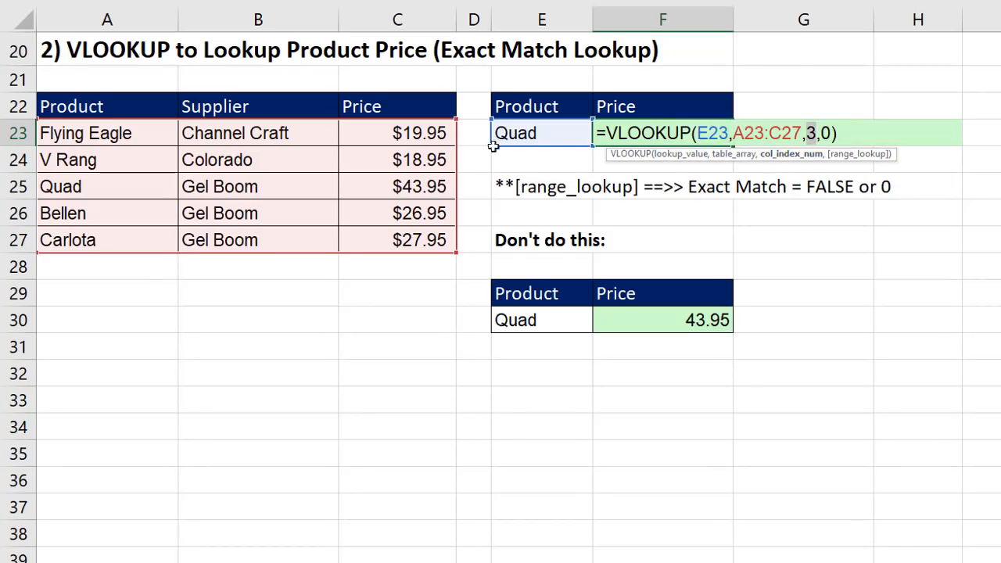
pyautogui.click(864, 157)
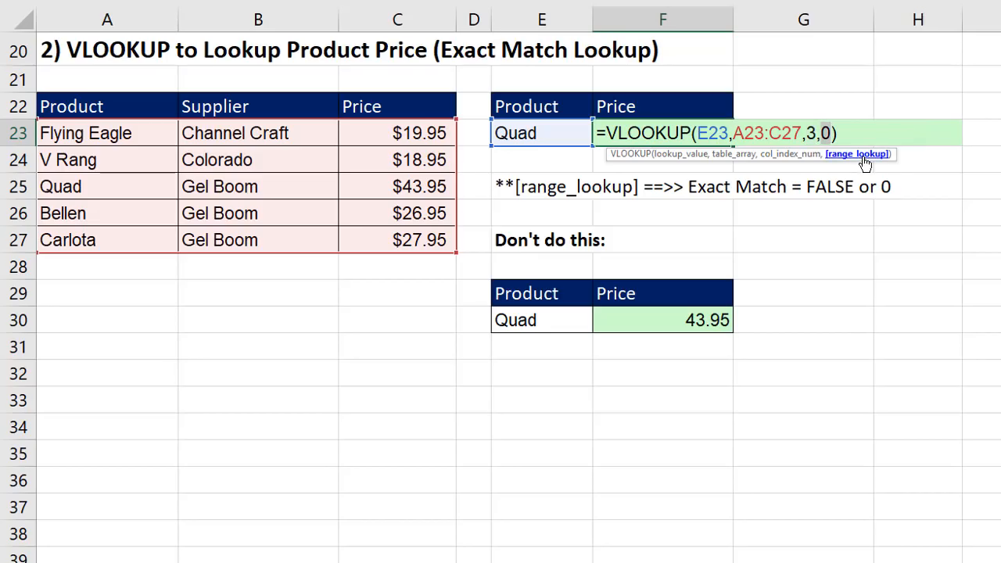
pyautogui.press('Return')
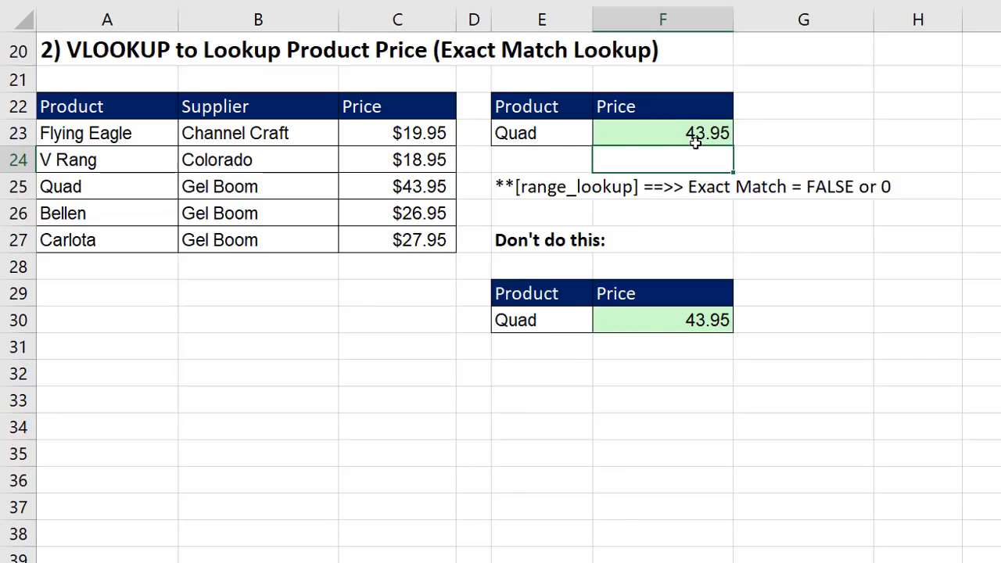
# Change the lookup product in E23 to V Rang
pyautogui.click(576, 134)
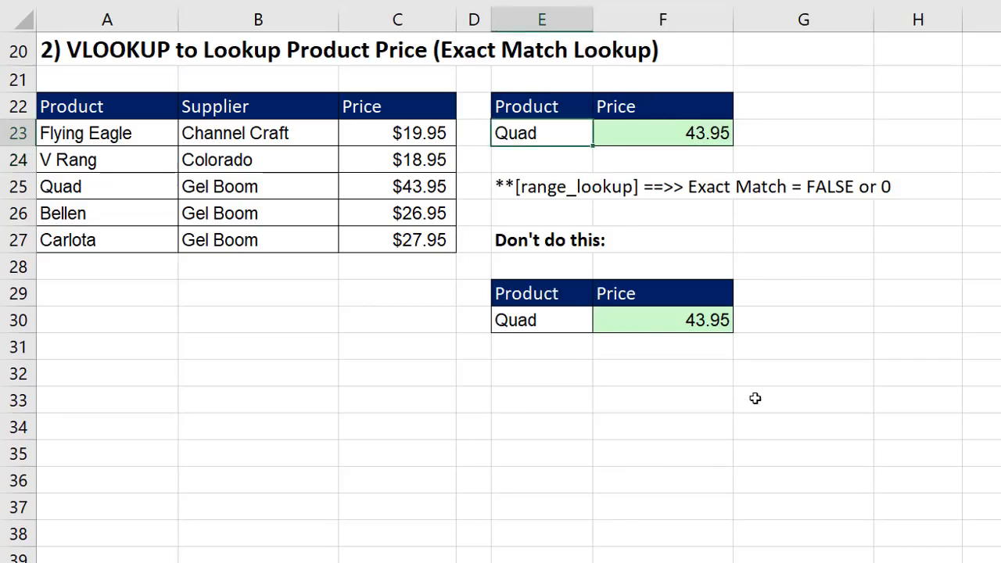
pyautogui.write('V Rang')
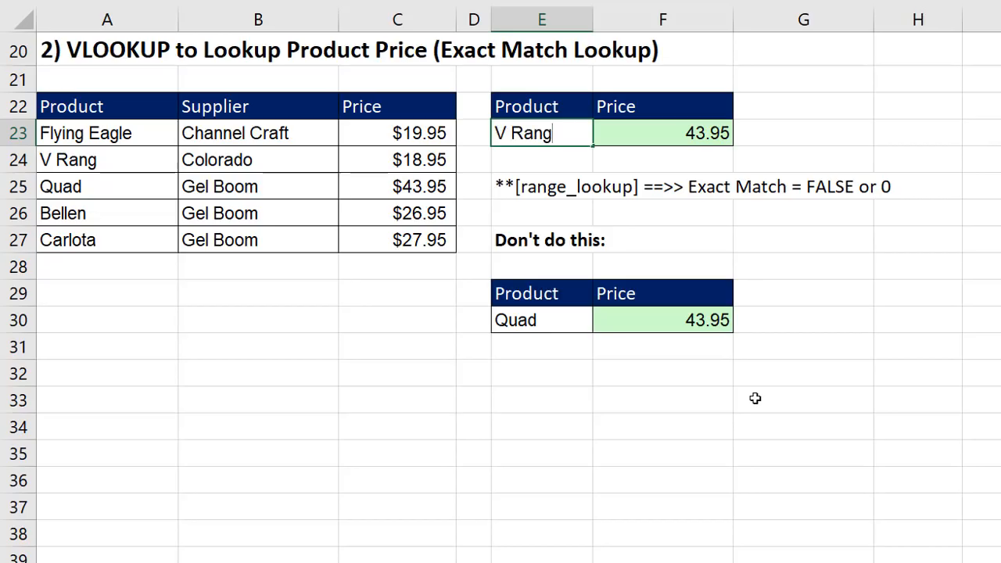
pyautogui.press('Return')
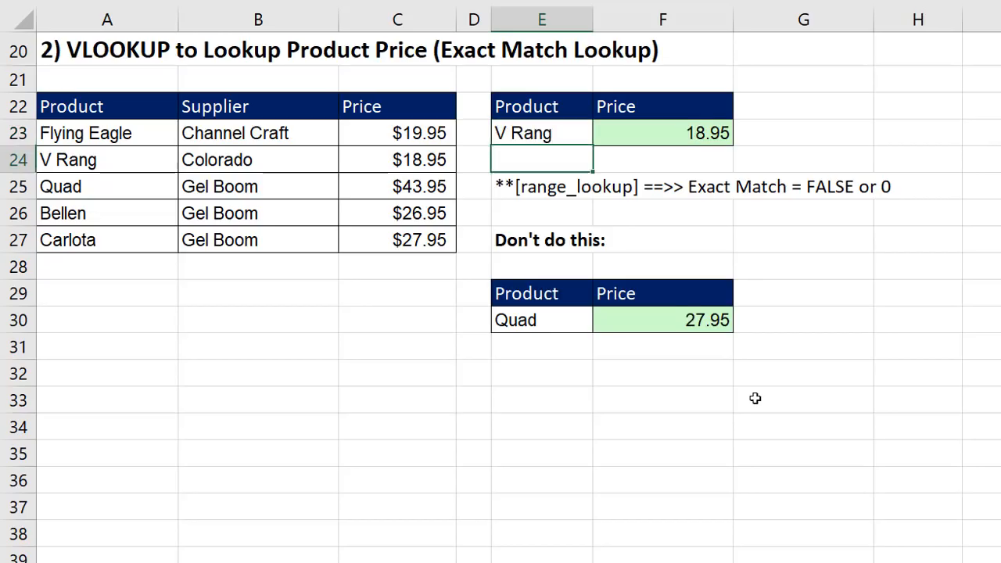
# Compare the price in F23 with the V Rang row of the product table, and open the F23 formula for editing
pyautogui.click(671, 131)
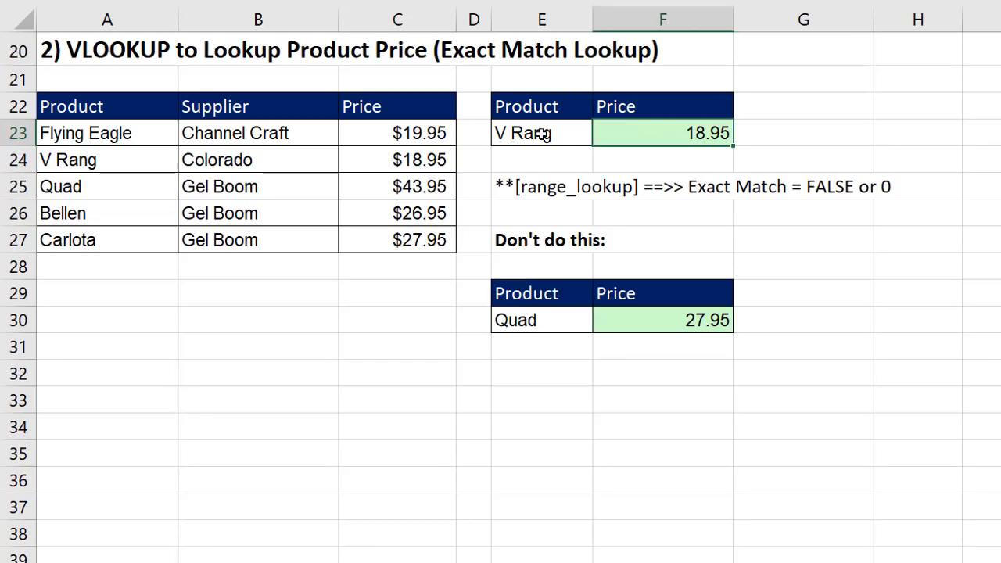
pyautogui.click(150, 153)
pyautogui.moveTo(208, 157); pyautogui.dragTo(420, 159)
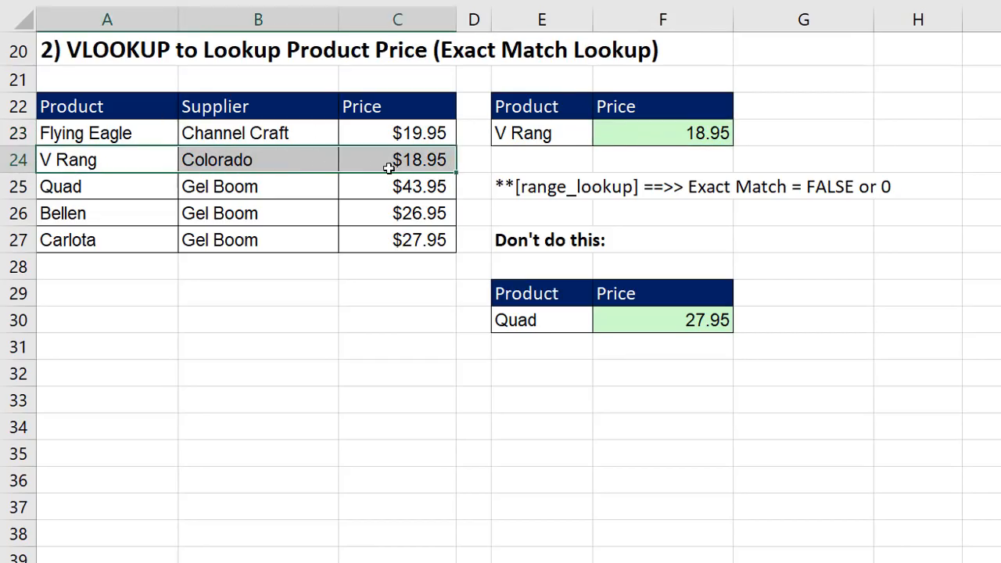
pyautogui.click(419, 160)
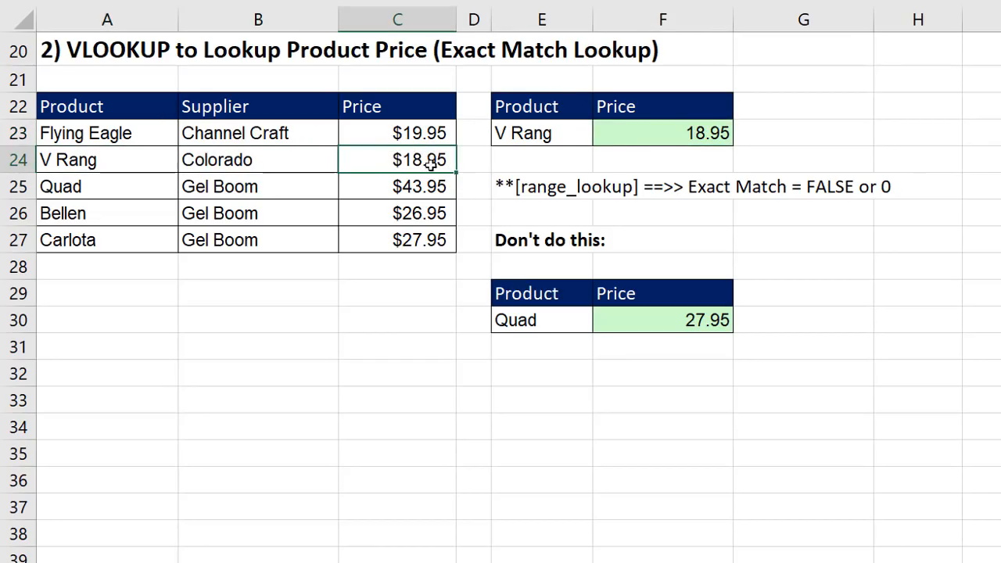
pyautogui.doubleClick(648, 139)
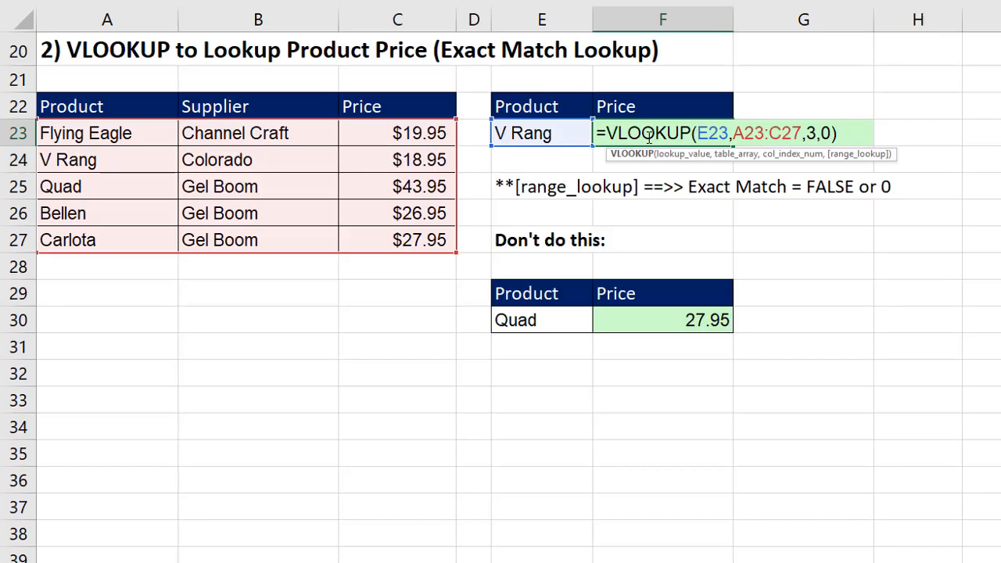
# Highlight the whole VLOOKUP expression in F23, enter it again, and change the lookup product in E23 to Bellen
pyautogui.moveTo(612, 133); pyautogui.dragTo(866, 133)
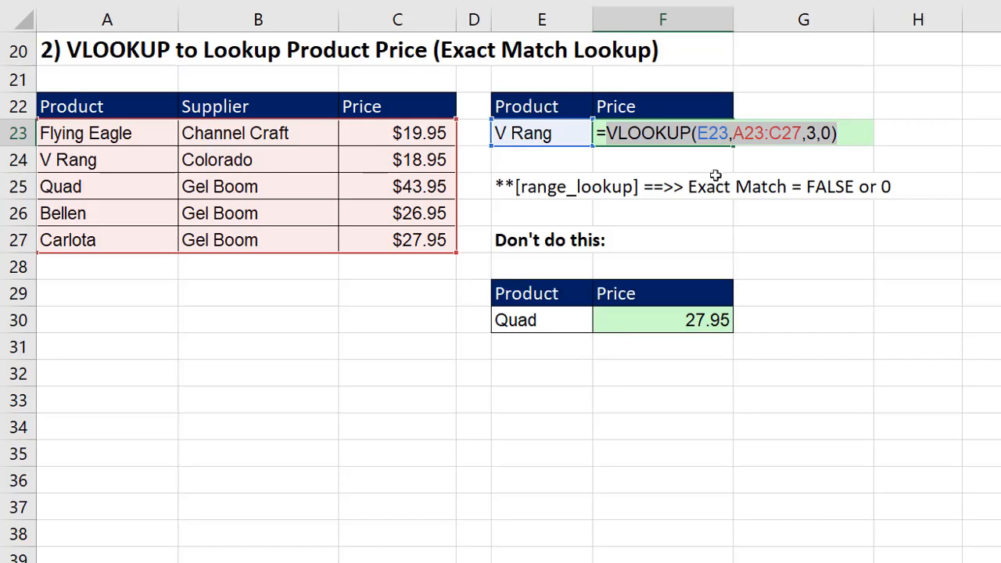
pyautogui.press('Return')
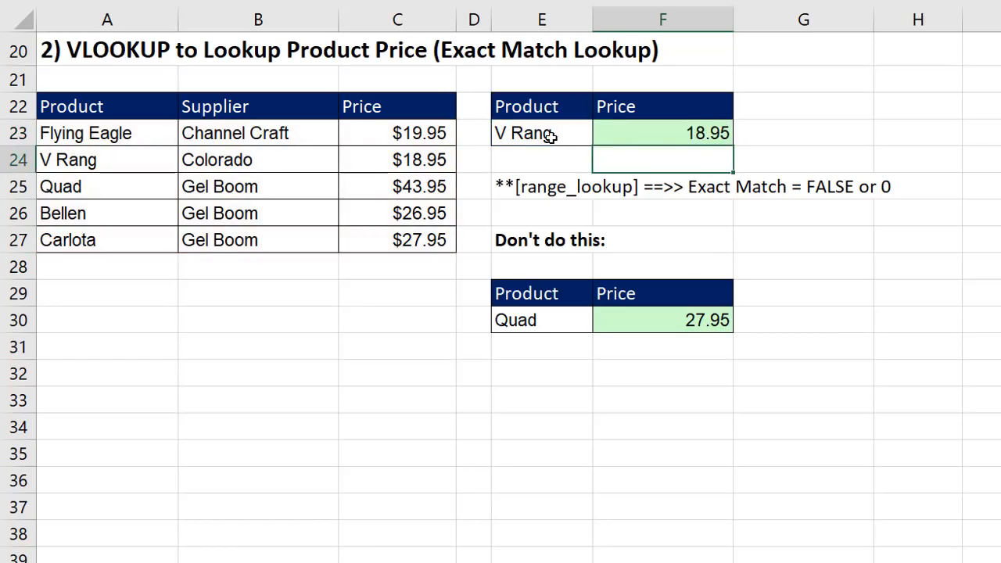
pyautogui.click(552, 136)
pyautogui.write('Bellen')
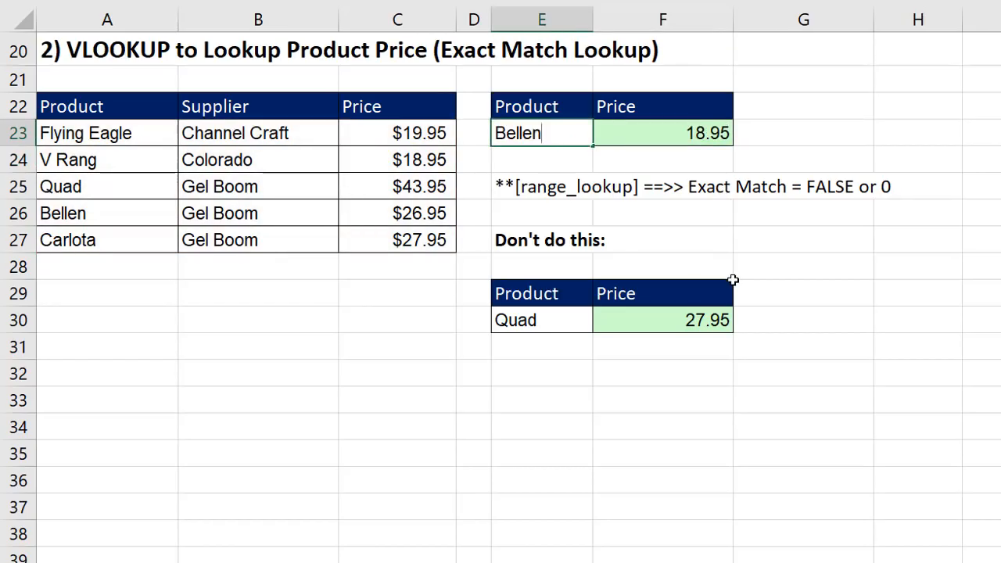
pyautogui.press('Return')
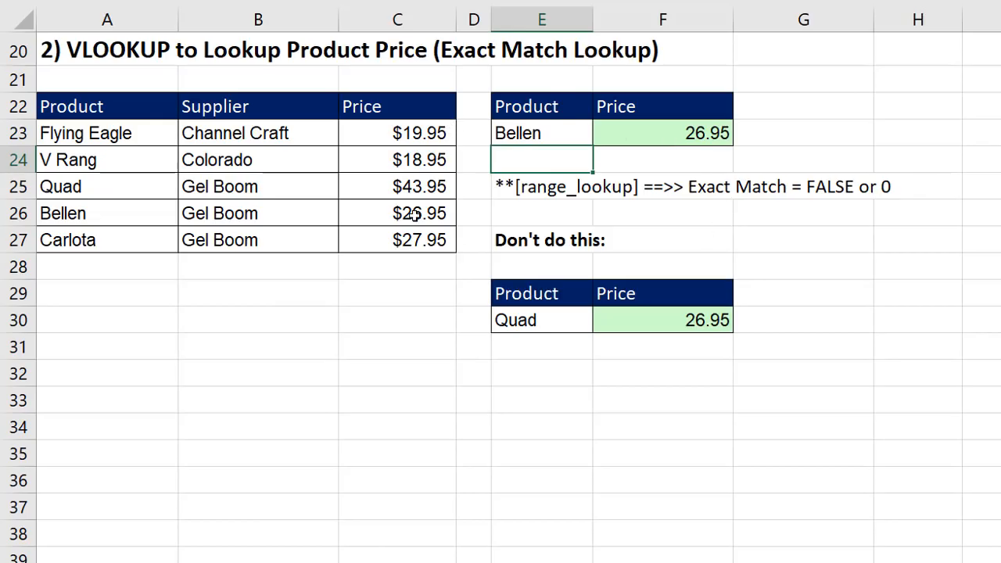
# Change the lookup product in E23 to Carlota followed by a trailing space
pyautogui.click(581, 137)
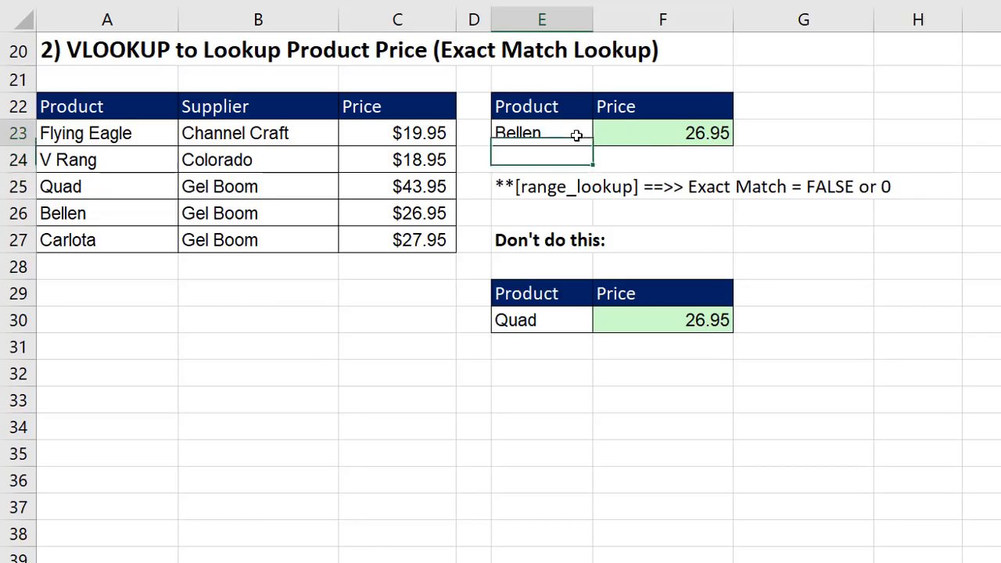
pyautogui.write('Car')
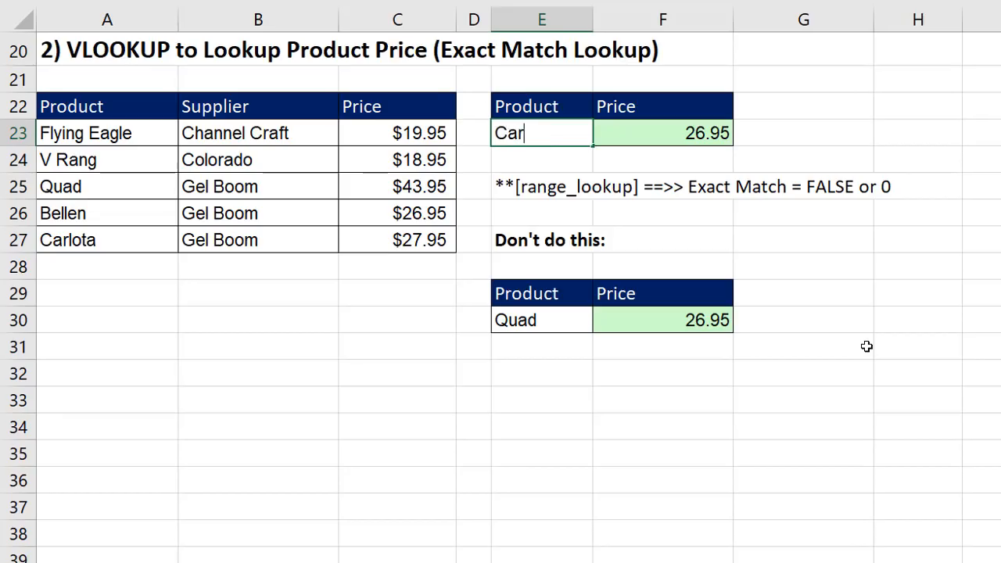
pyautogui.write('lota')
pyautogui.press('Return')
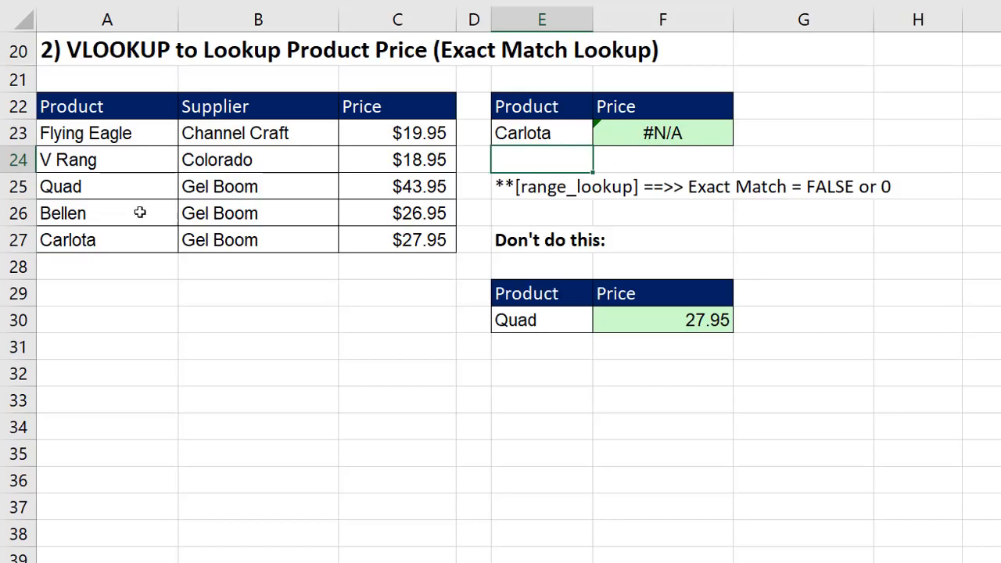
# Delete the trailing space after Carlota in E23
pyautogui.click(515, 135)
pyautogui.press('F2')
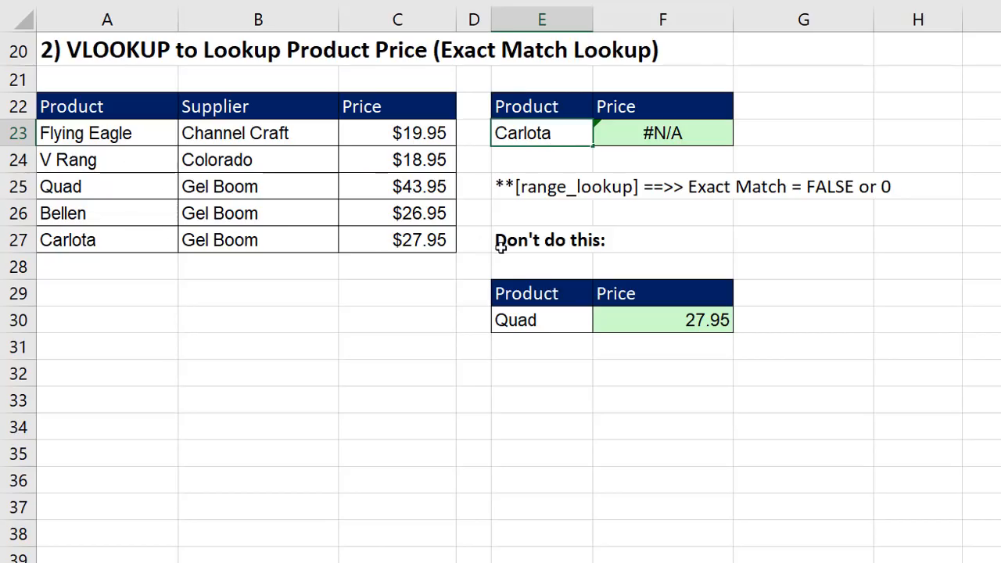
pyautogui.press('BackSpace')
pyautogui.press('Return')
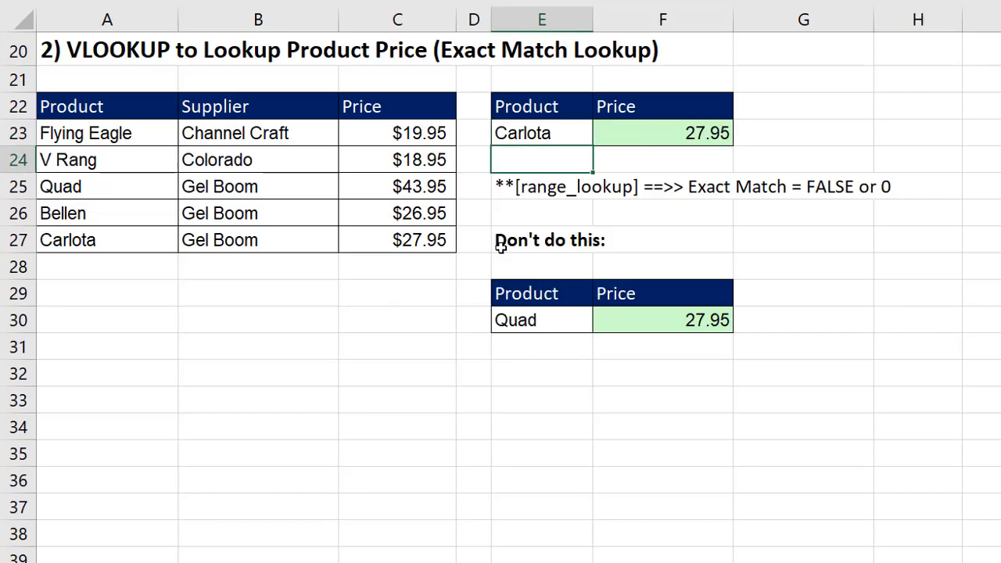
# Check the F23 price against the Carlota row, and compare the nested IF formula in F30 with the VLOOKUP formula in F23
pyautogui.click(692, 135)
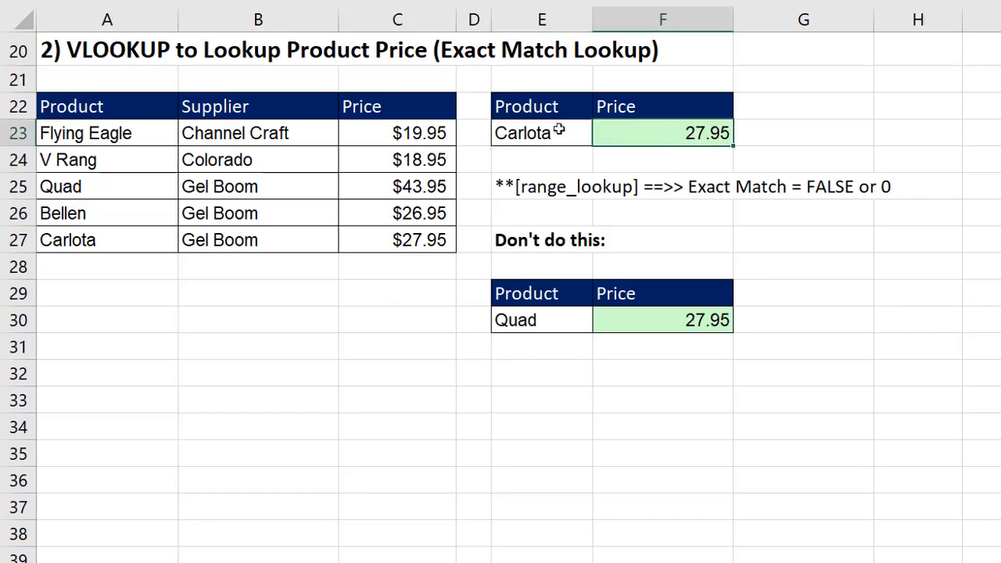
pyautogui.click(440, 240)
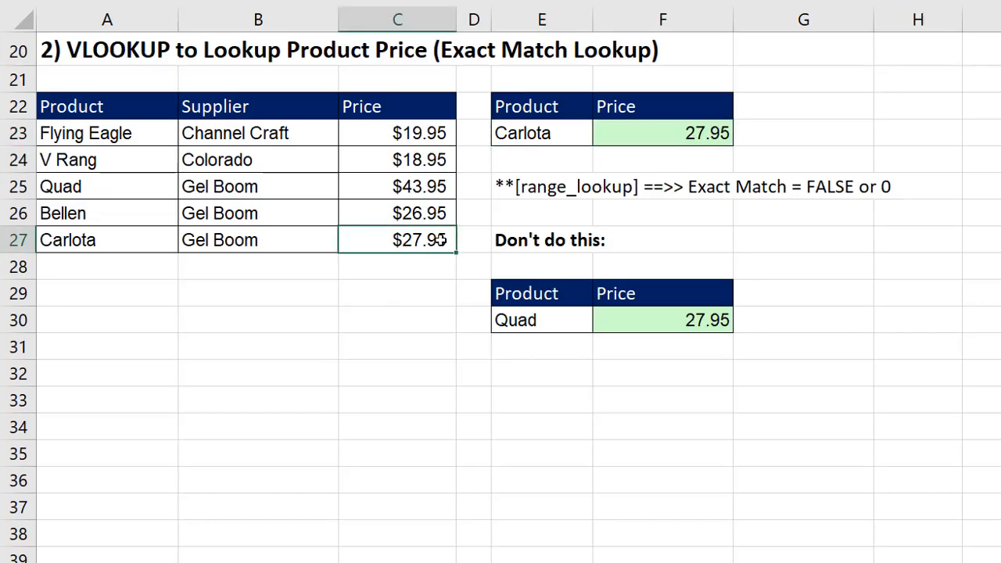
pyautogui.click(664, 133)
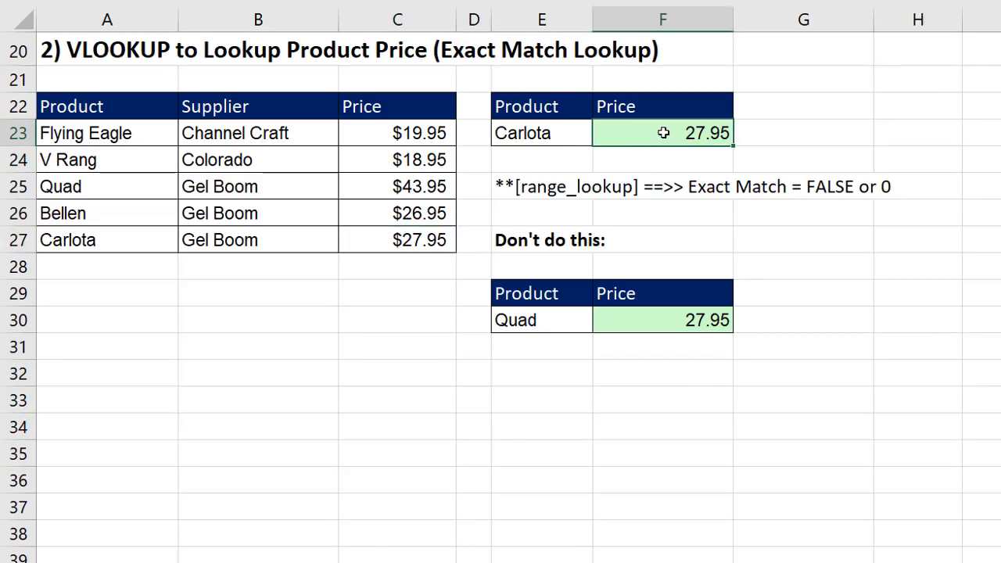
pyautogui.click(677, 320)
pyautogui.press('F2')
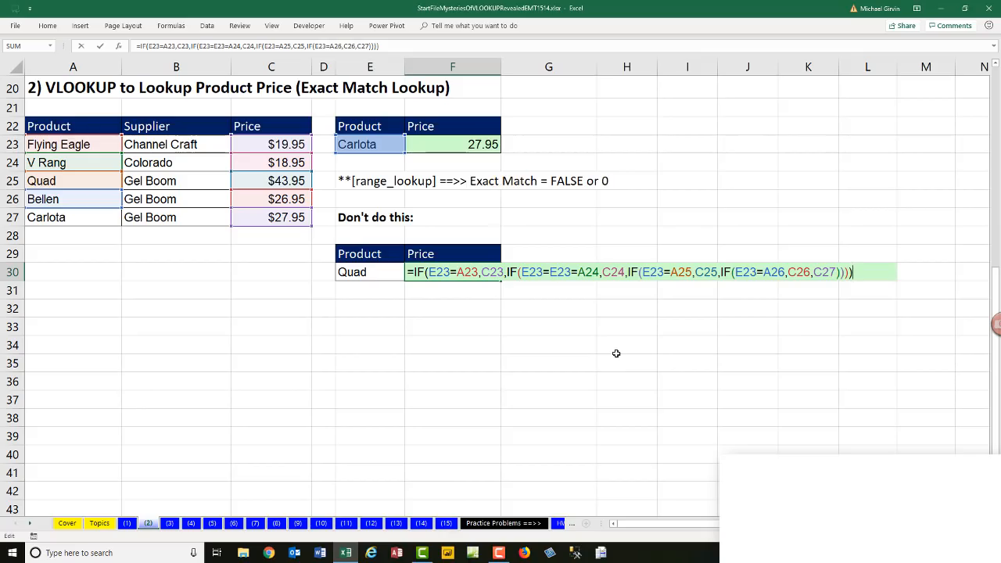
pyautogui.press('Return')
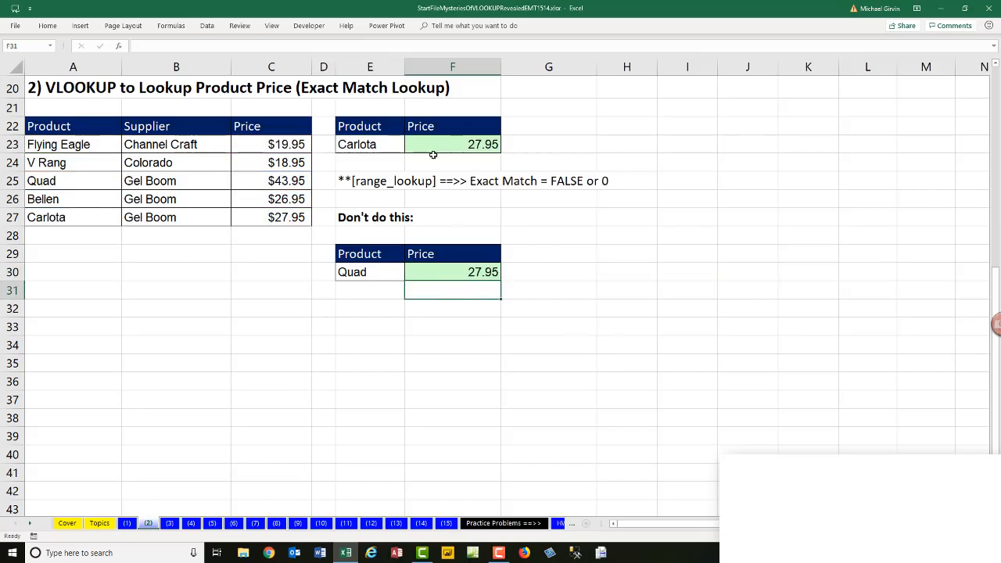
pyautogui.click(435, 143)
pyautogui.press('F2')
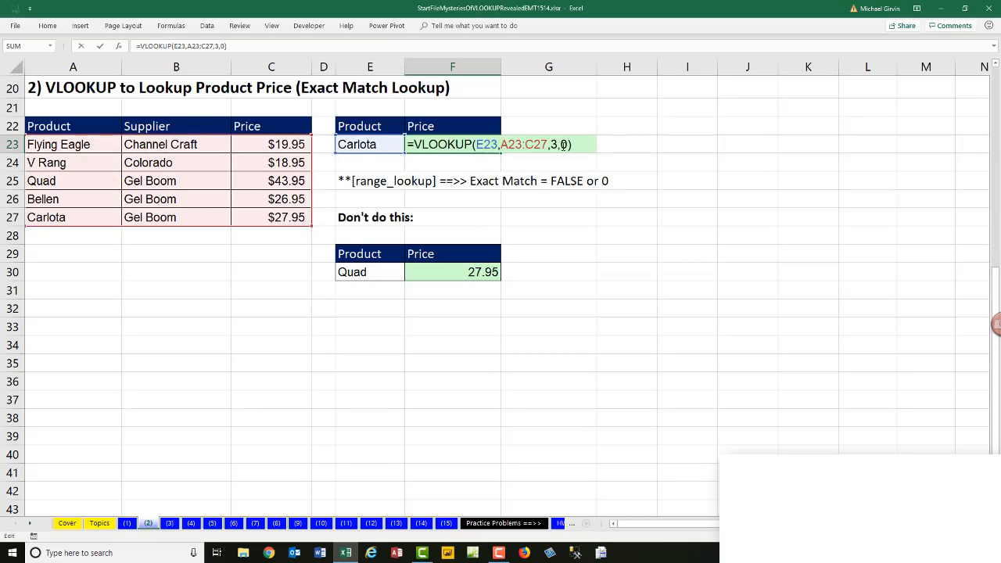
pyautogui.hotkey('ctrl', 'Return')
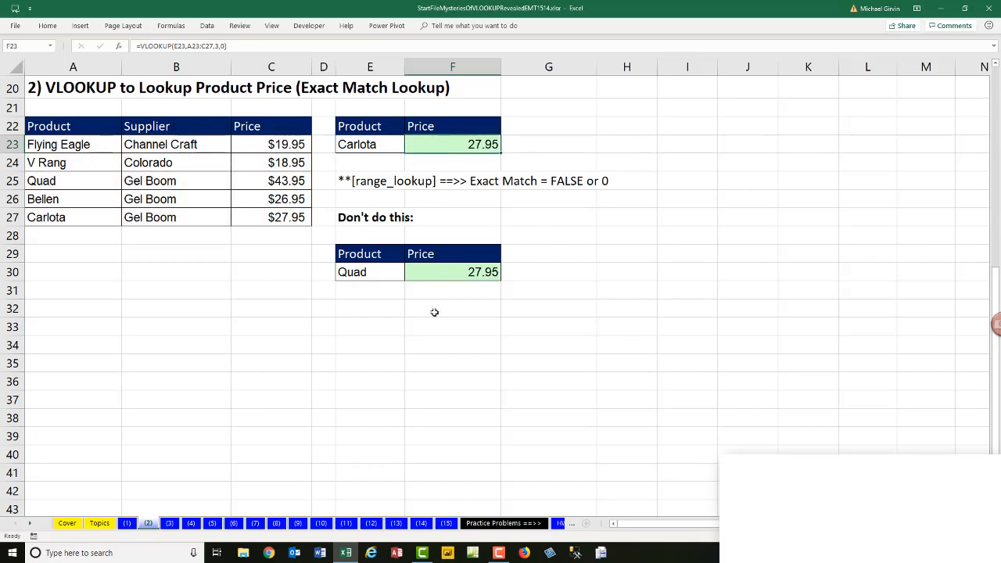
# Switch to sheet (3) and examine the sales amount in B20 and the nested IF formula in C20
pyautogui.click(170, 524)
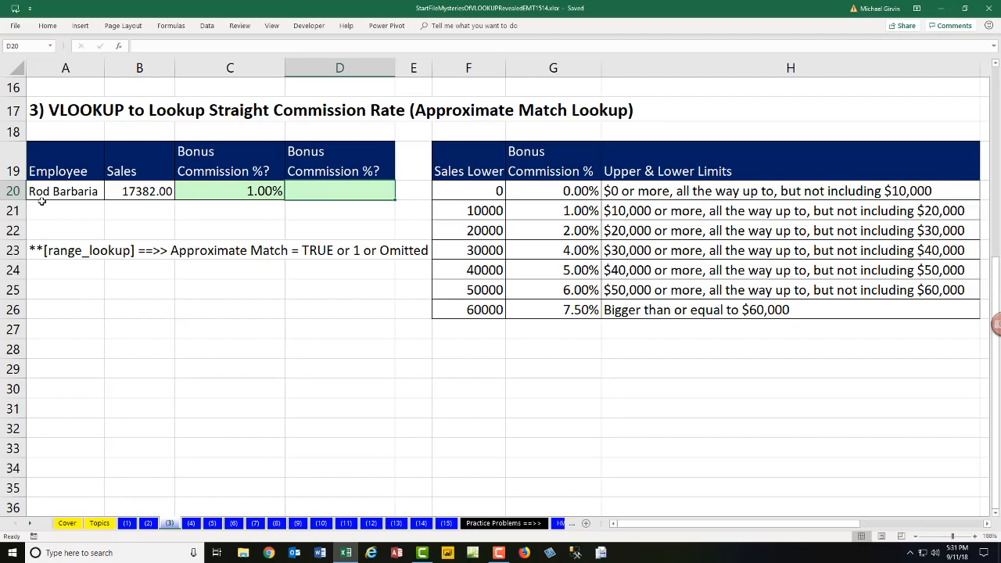
pyautogui.click(133, 192)
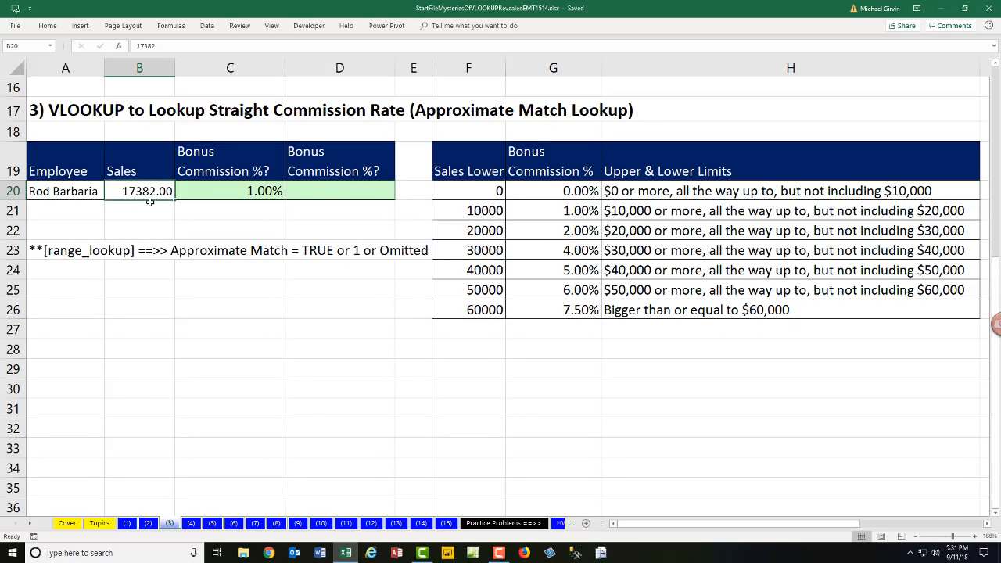
pyautogui.click(325, 192)
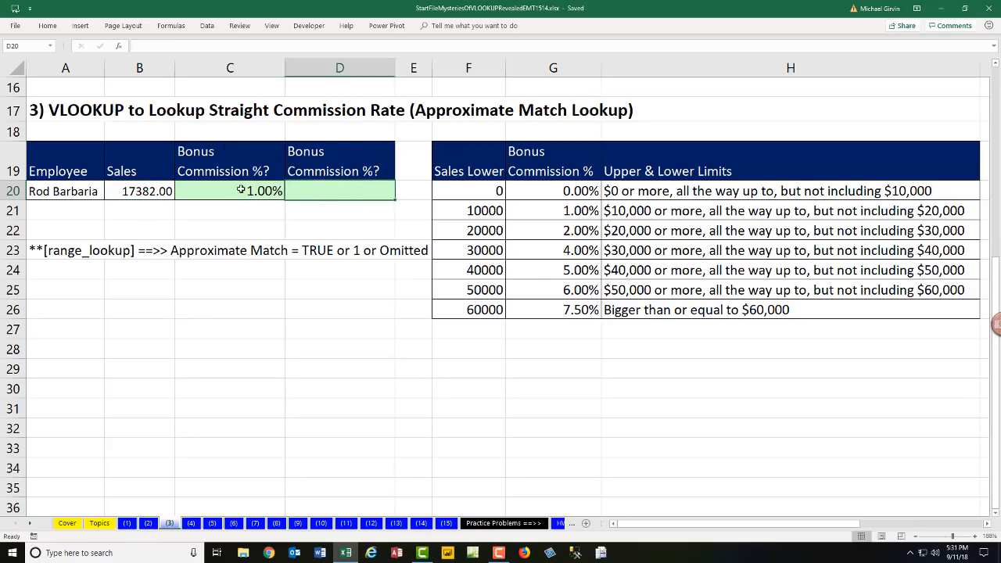
pyautogui.click(241, 191)
pyautogui.press('F2')
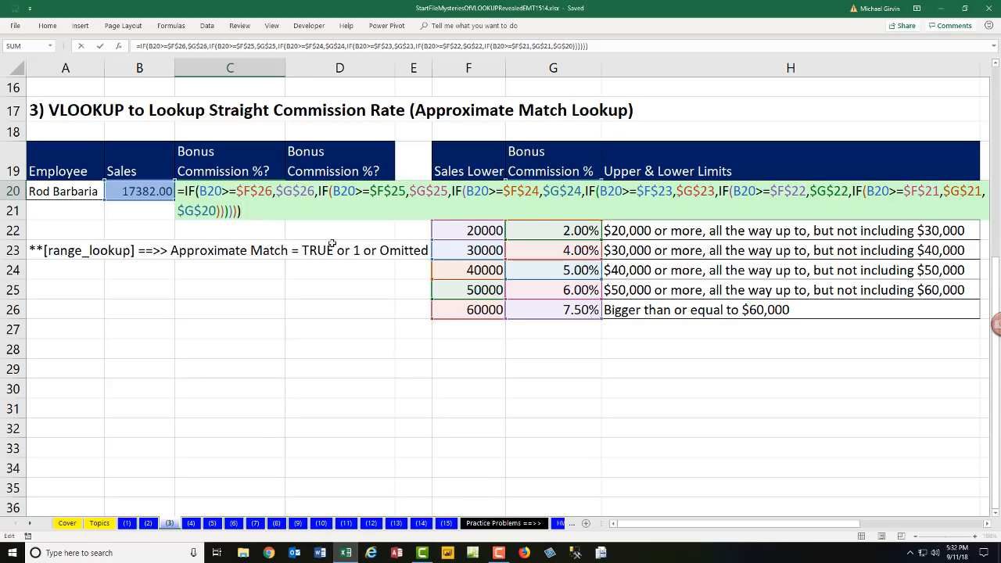
pyautogui.hotkey('ctrl', 'Return')
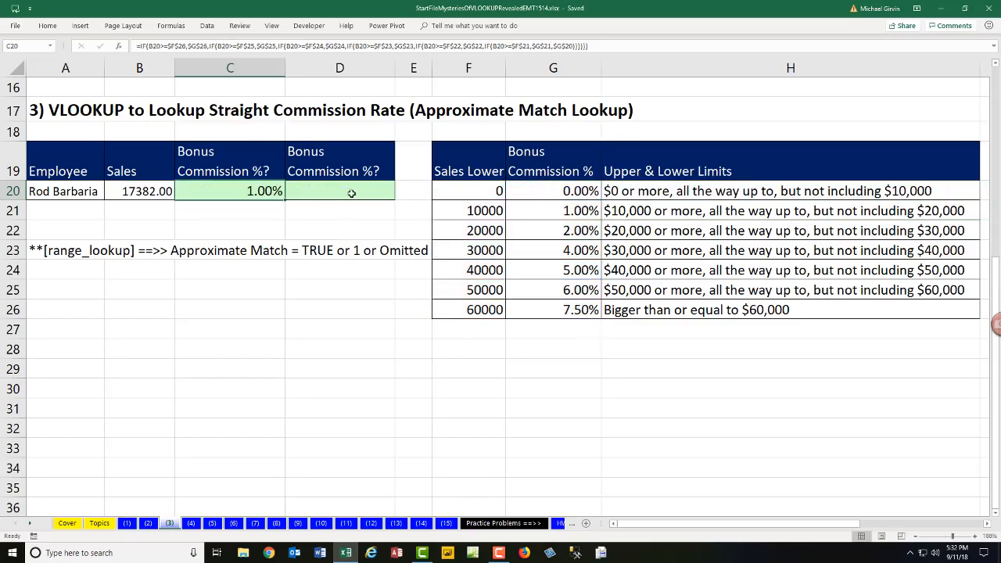
pyautogui.click(352, 193)
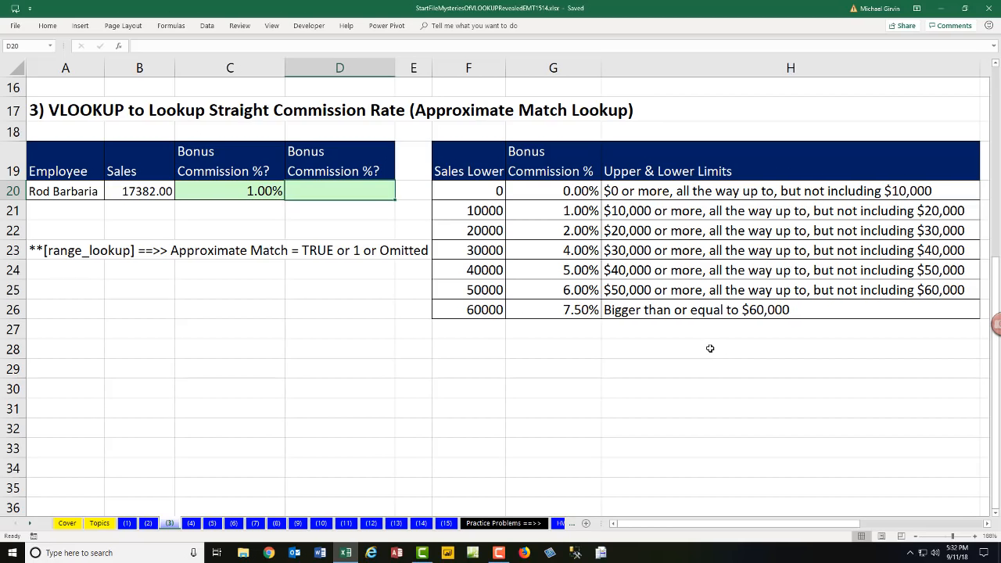
# Examine the commission table's 20000 row, the limits in H20:H26 and the lookup range F20:G26 against the sales in B20
pyautogui.moveTo(462, 233); pyautogui.dragTo(708, 232)
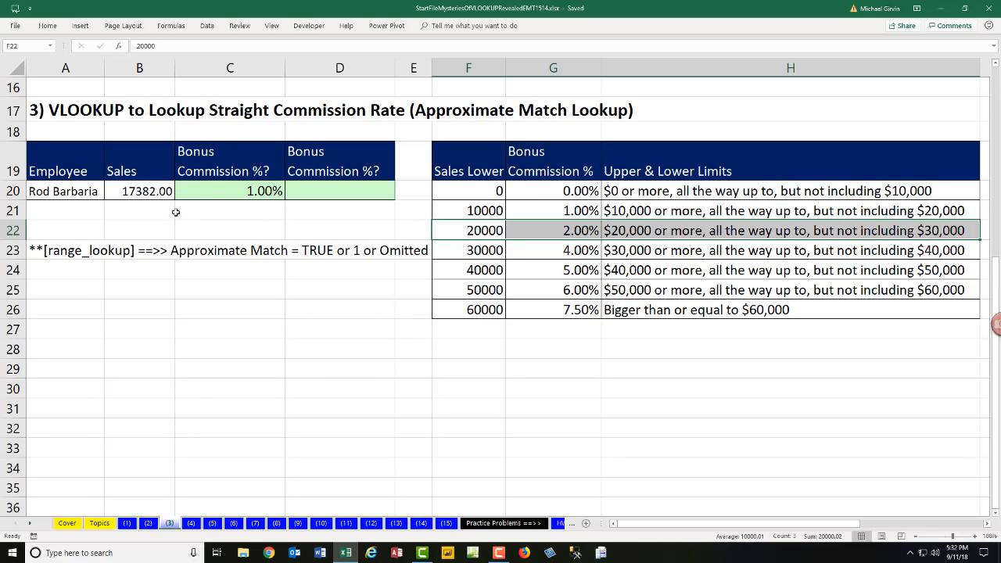
pyautogui.click(130, 191)
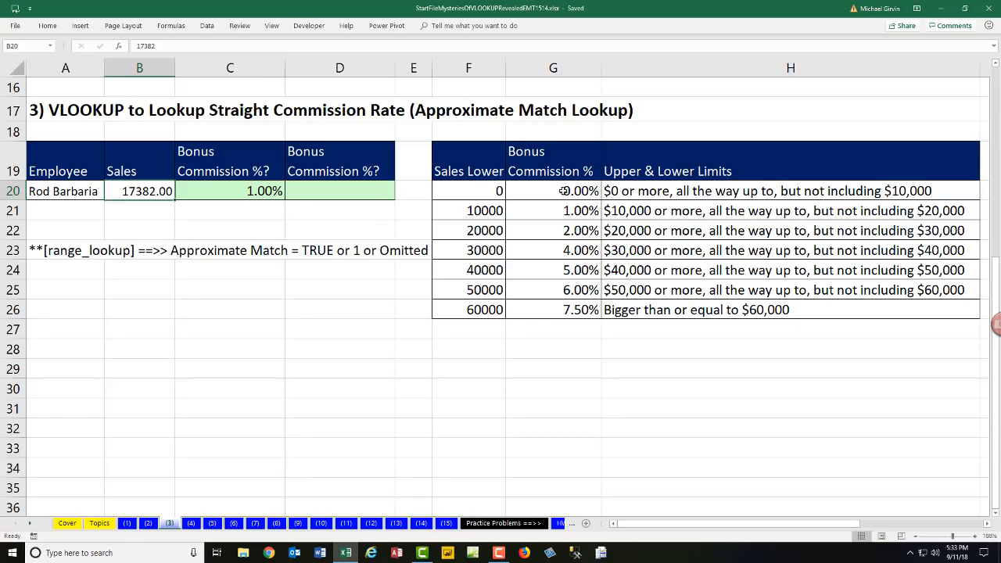
pyautogui.moveTo(630, 191); pyautogui.dragTo(645, 302)
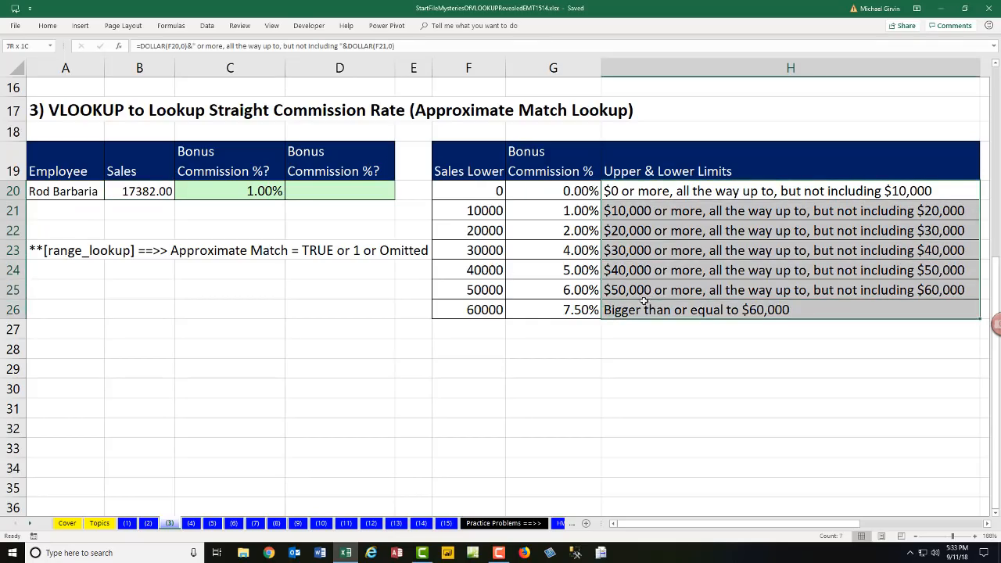
pyautogui.moveTo(466, 196); pyautogui.dragTo(573, 310)
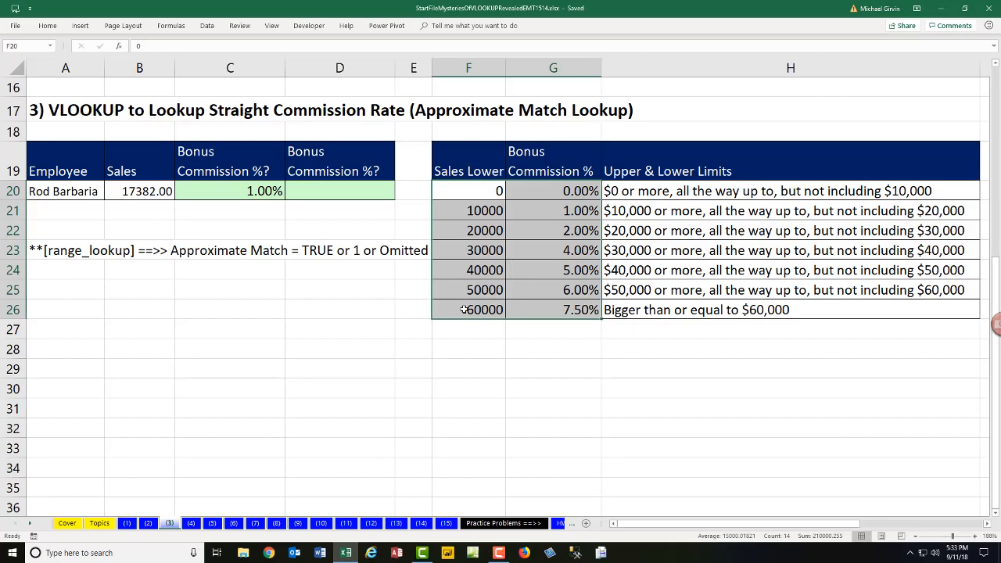
pyautogui.click(351, 191)
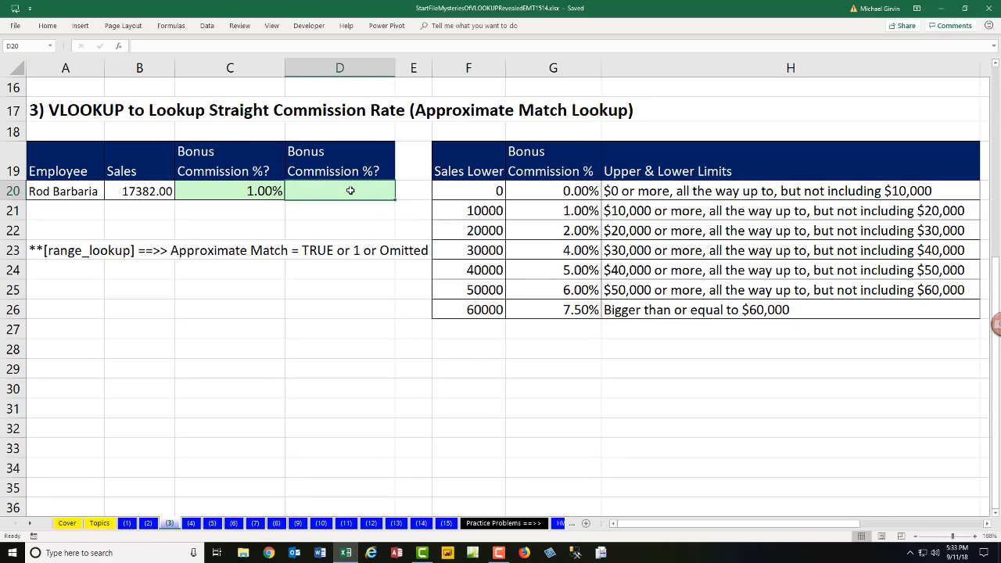
# Trace the approximate match through the Sales Lower column F20:F26, comparing the 20000 row with the 10000 row that precedes it
pyautogui.moveTo(485, 195); pyautogui.dragTo(488, 310)
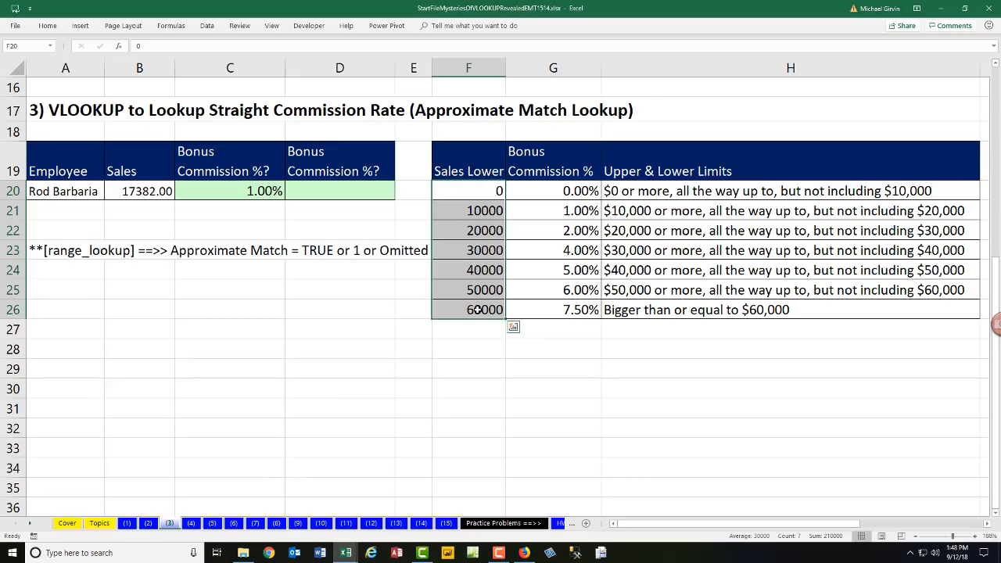
pyautogui.click(348, 187)
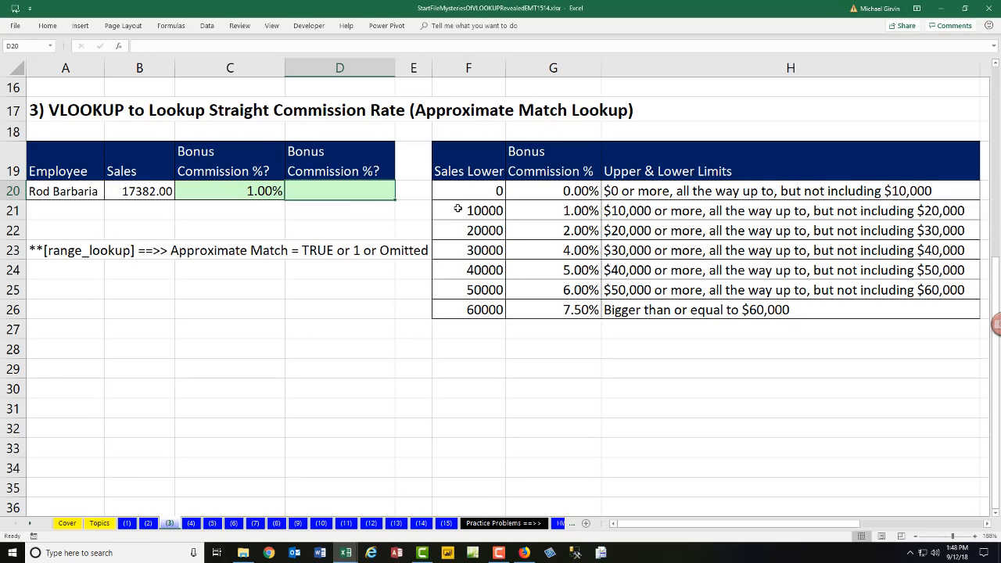
pyautogui.moveTo(459, 209); pyautogui.dragTo(725, 211)
pyautogui.click(352, 189)
pyautogui.click(464, 232)
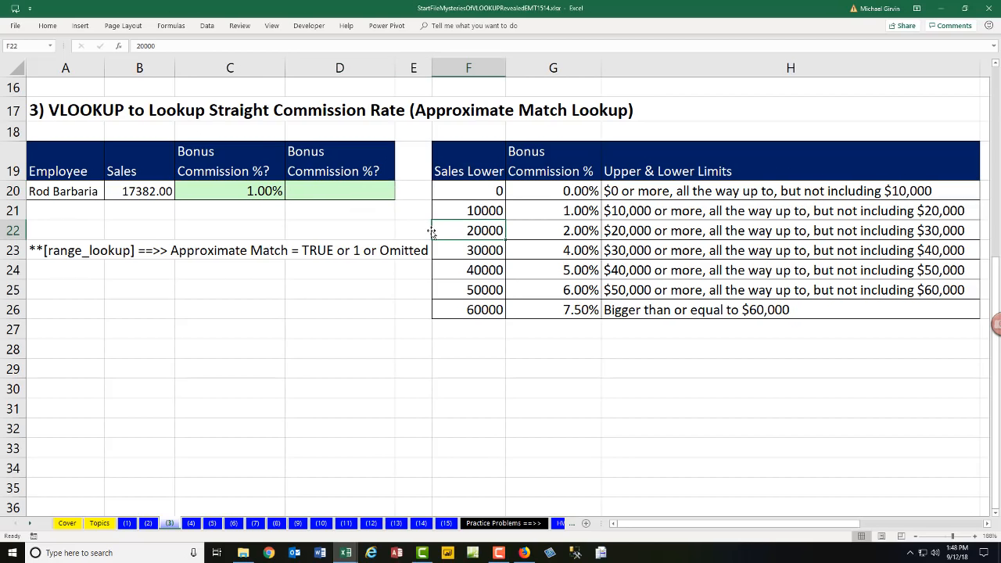
pyautogui.moveTo(481, 211); pyautogui.dragTo(661, 211)
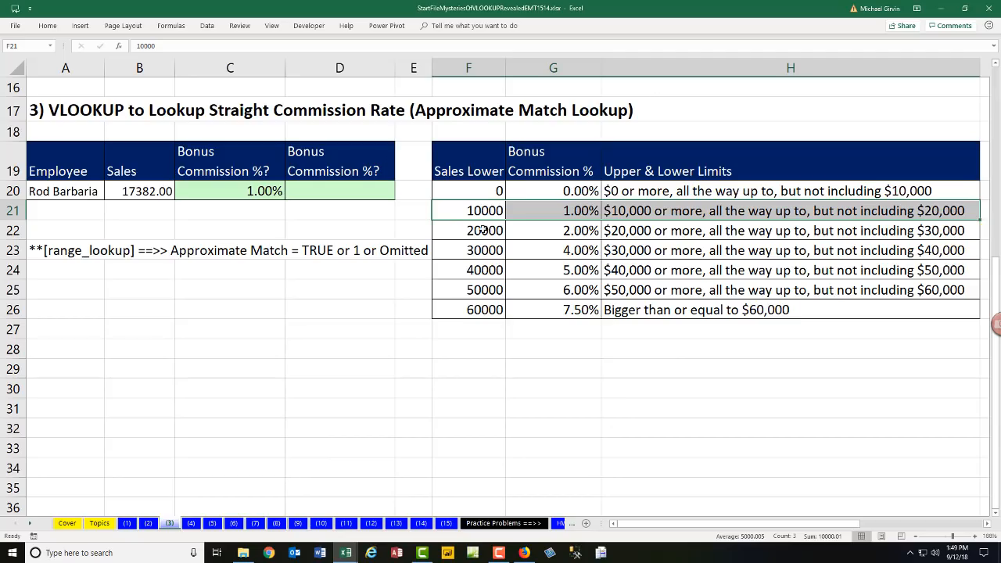
pyautogui.click(324, 190)
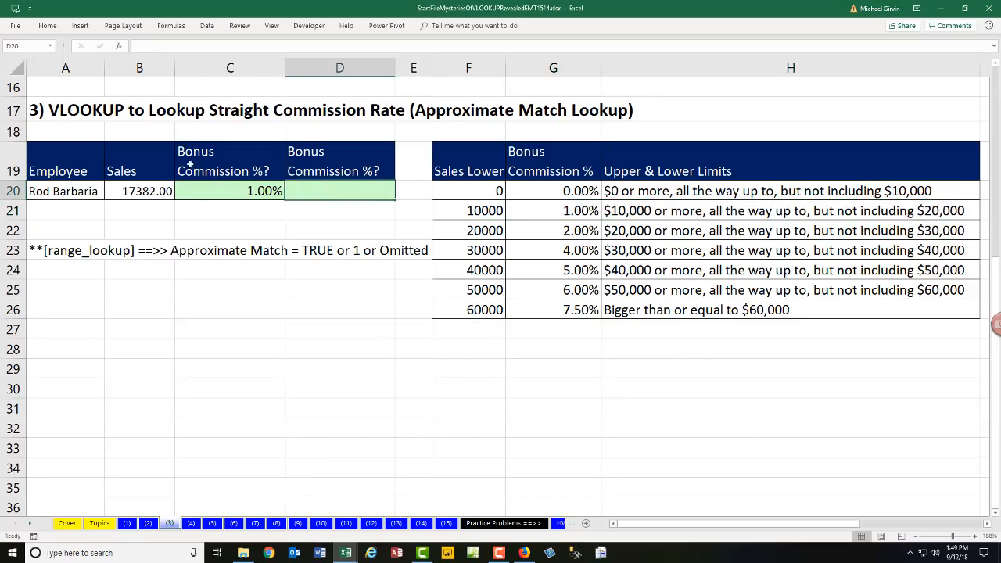
pyautogui.click(485, 230)
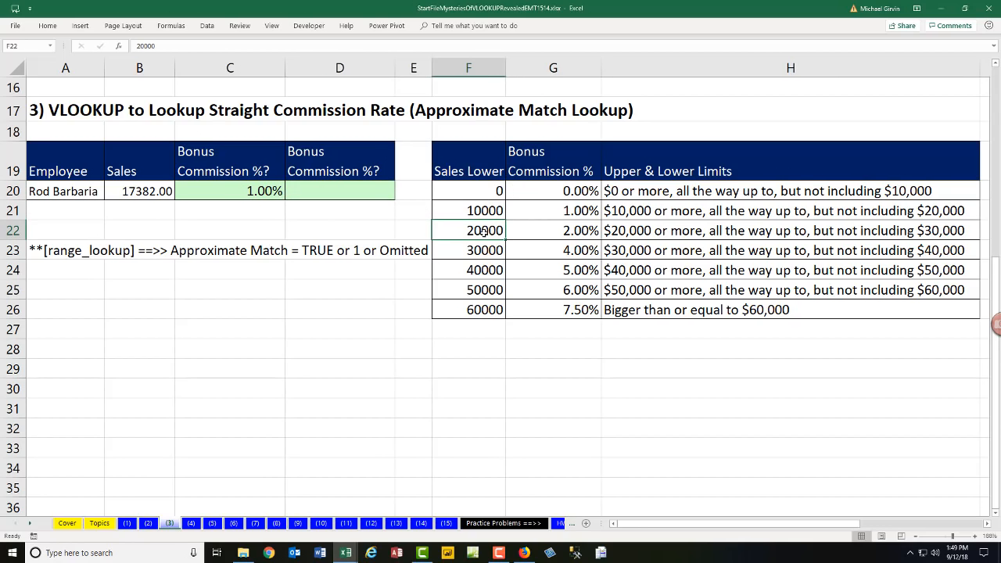
pyautogui.moveTo(442, 215); pyautogui.dragTo(707, 210)
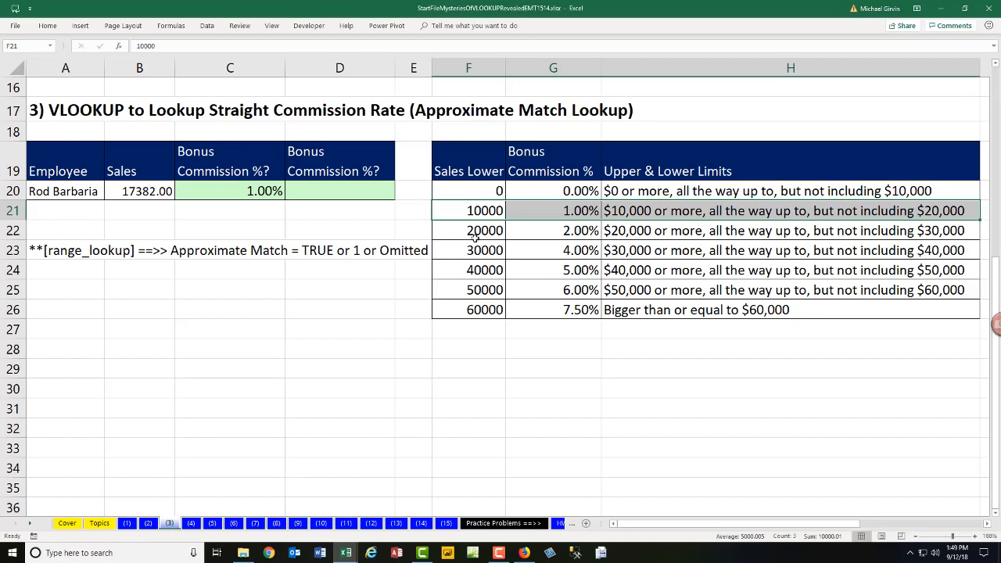
pyautogui.moveTo(472, 192); pyautogui.dragTo(475, 302)
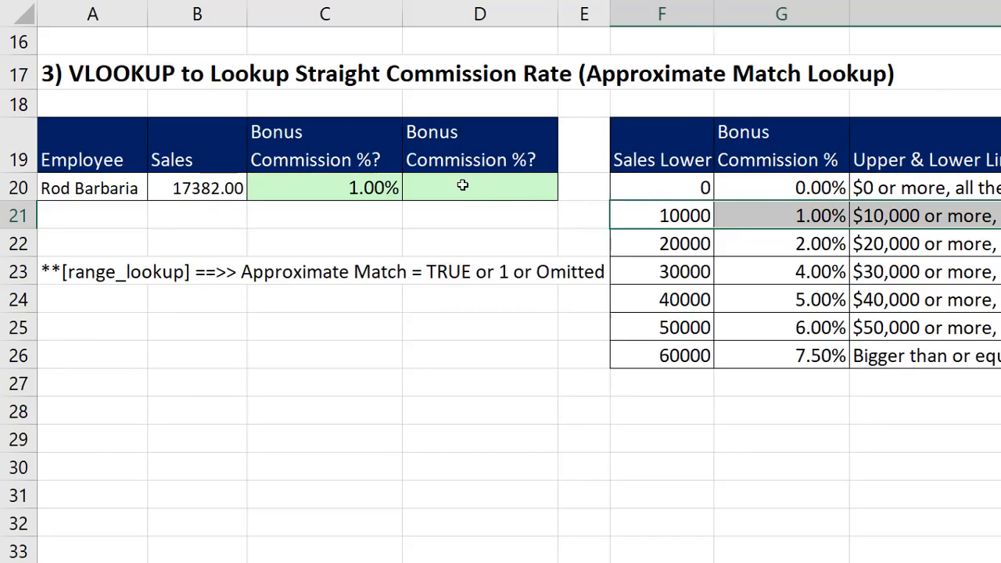
# Enter the formula =VLOOKUP(B20,F20:G26,2) in D20, omitting the range_lookup argument for an approximate match
pyautogui.click(457, 185)
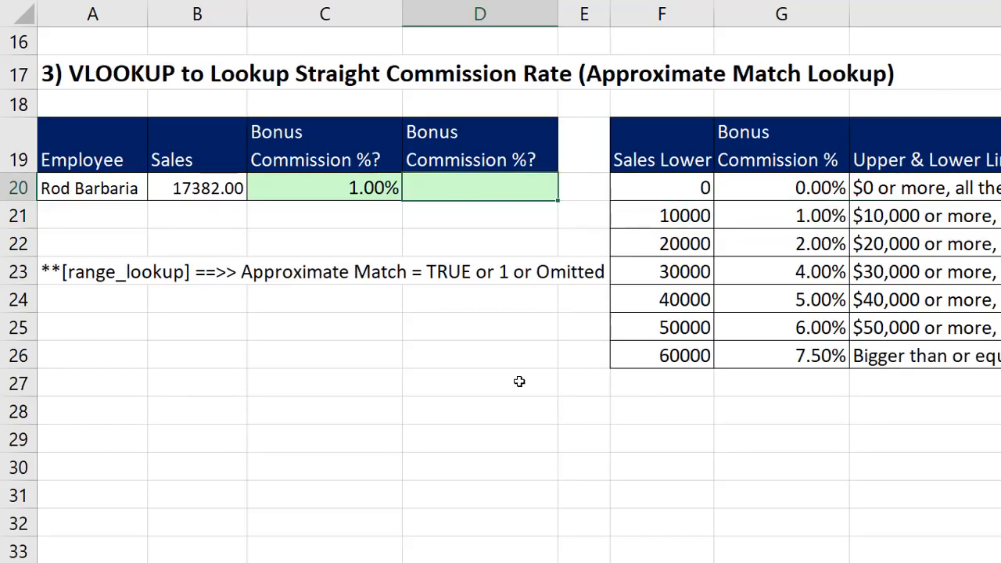
pyautogui.write('=vl')
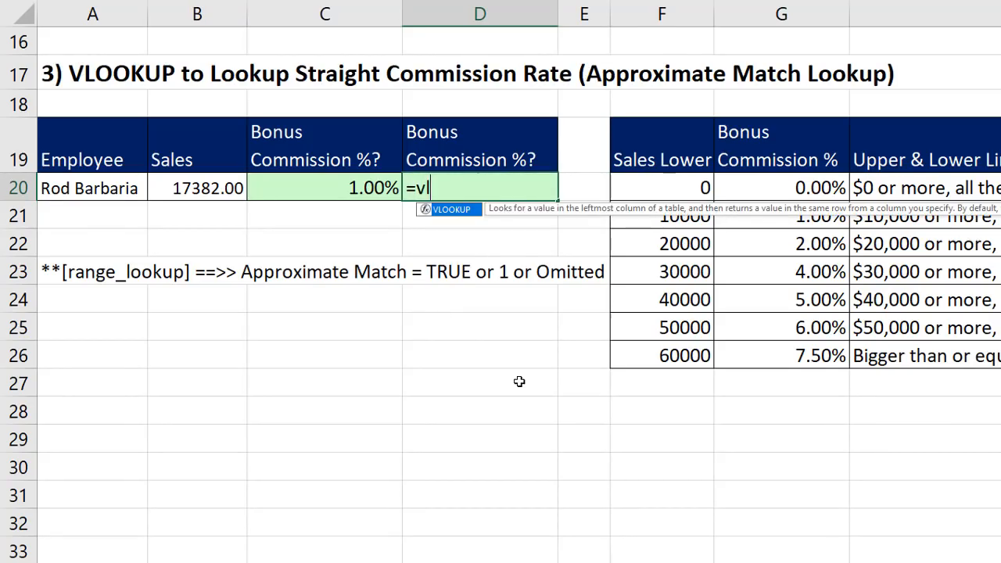
pyautogui.press('Tab')
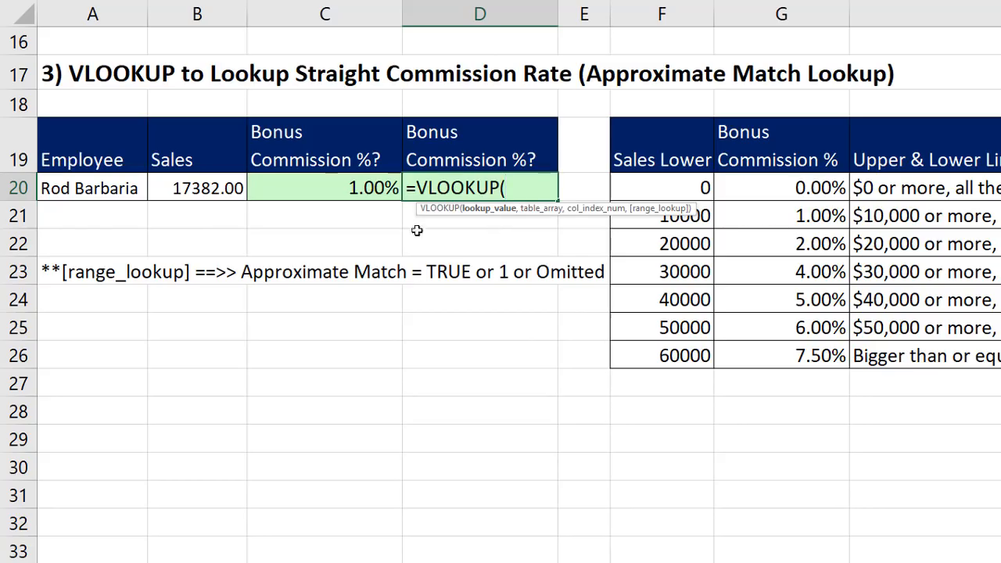
pyautogui.click(222, 196)
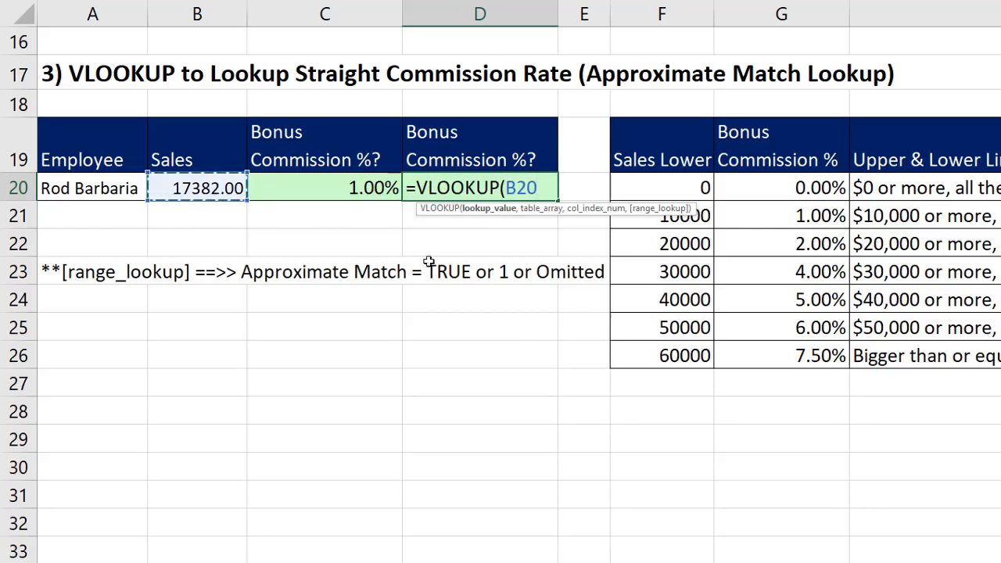
pyautogui.write(',')
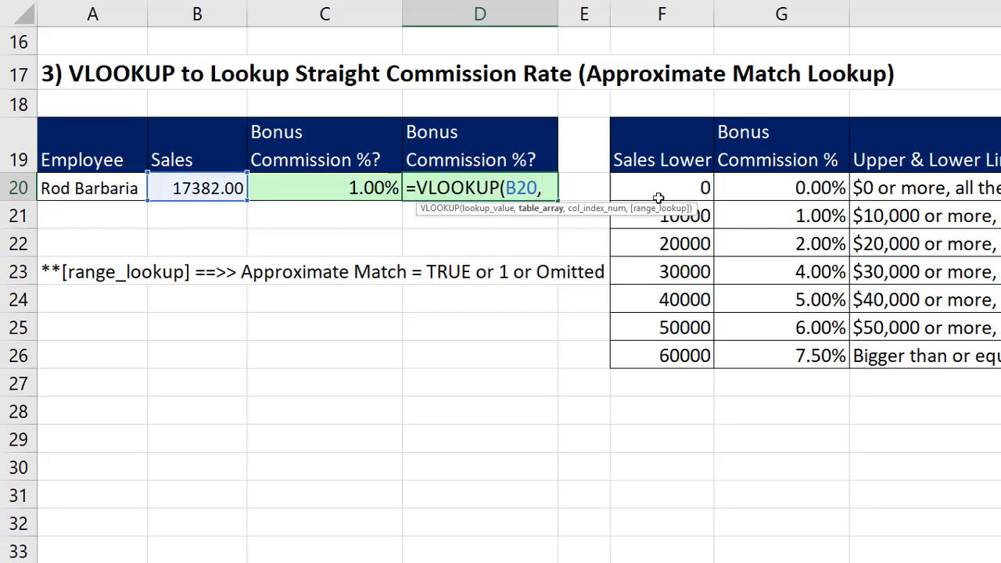
pyautogui.moveTo(660, 190)
pyautogui.mouseDown()
pyautogui.moveTo(745, 195)
pyautogui.moveTo(729, 259)
pyautogui.moveTo(806, 333)
pyautogui.moveTo(809, 357)
pyautogui.mouseUp()
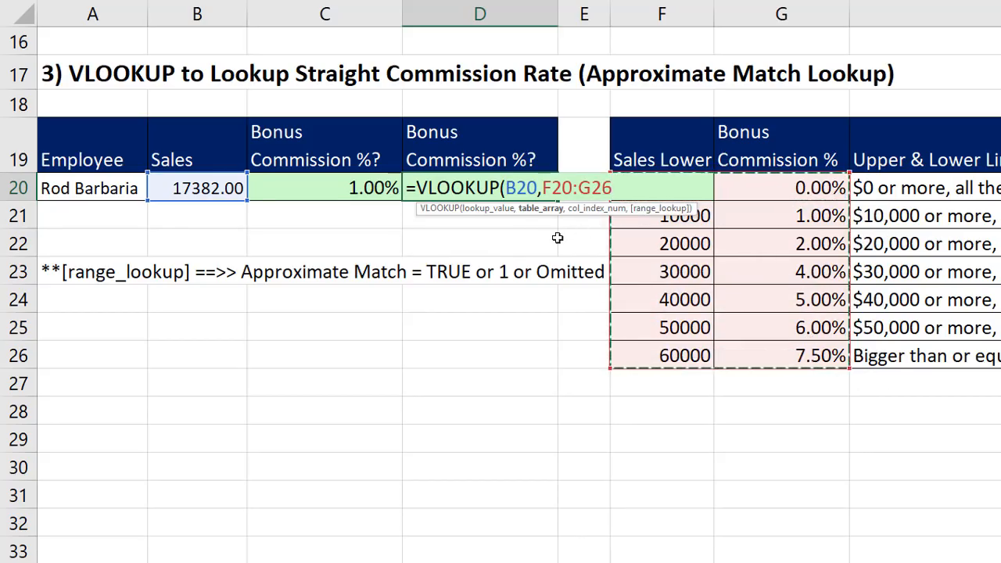
pyautogui.write(',')
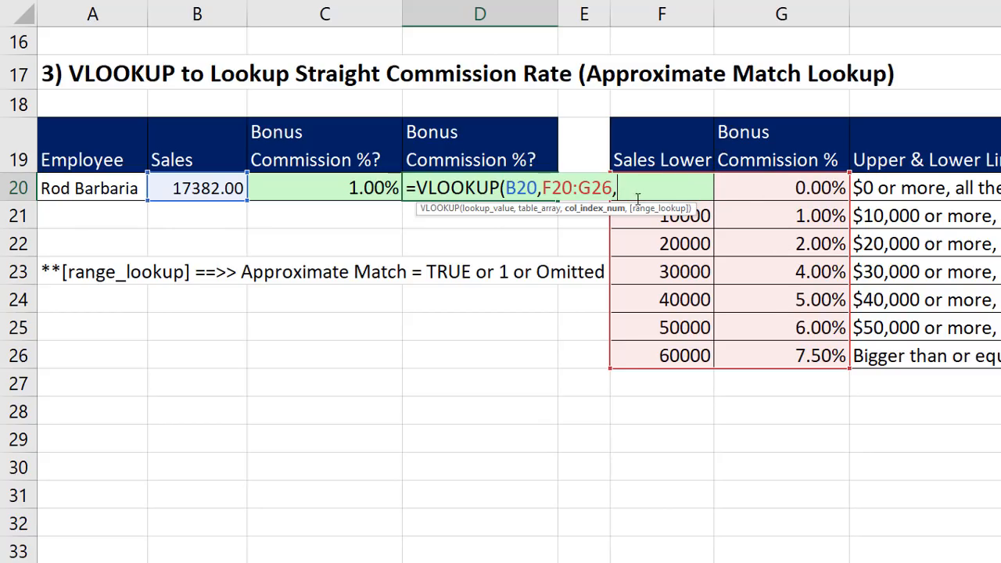
pyautogui.write('2,')
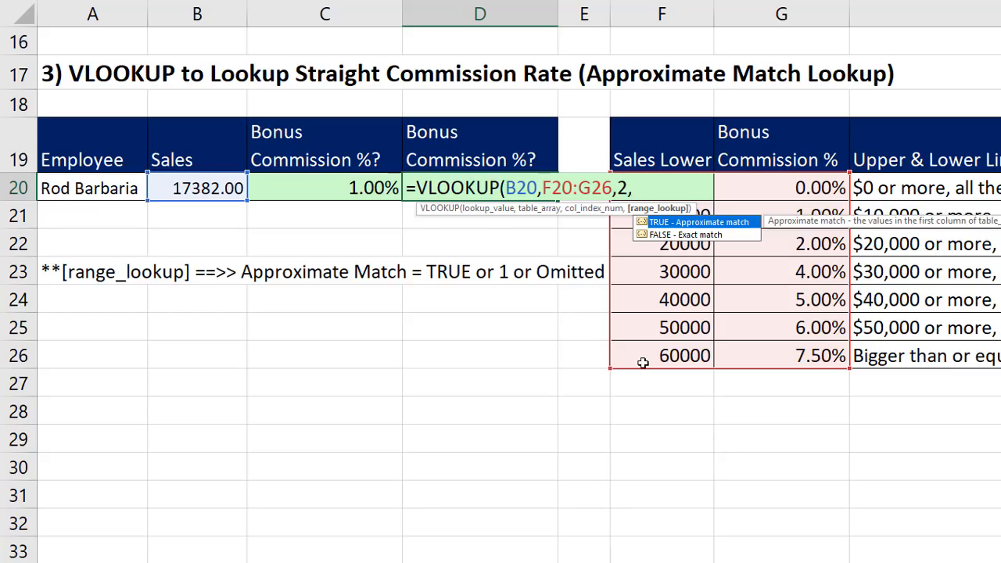
pyautogui.press('Tab')
pyautogui.press('BackSpace')
pyautogui.press('BackSpace')
pyautogui.press('BackSpace')
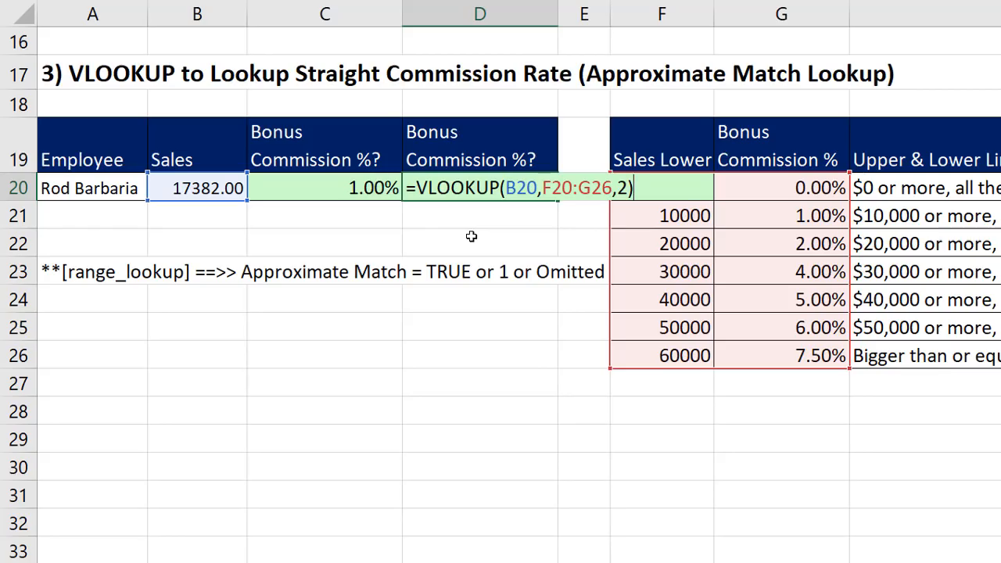
pyautogui.press('Return')
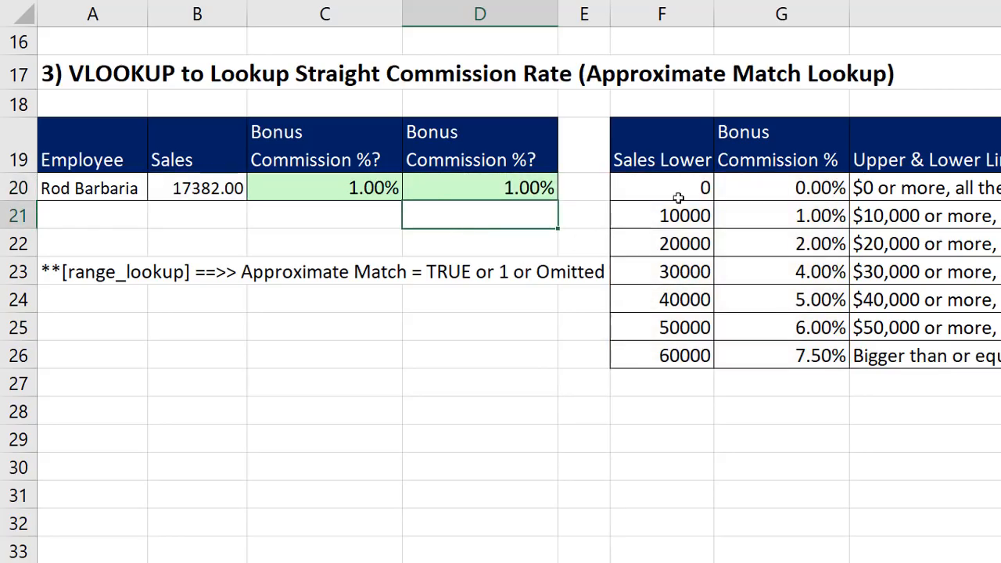
# Examine the Sales Lower column F20:F26, and compare the nested IF formula in C20 with the VLOOKUP formula in D20
pyautogui.moveTo(677, 189); pyautogui.dragTo(675, 360)
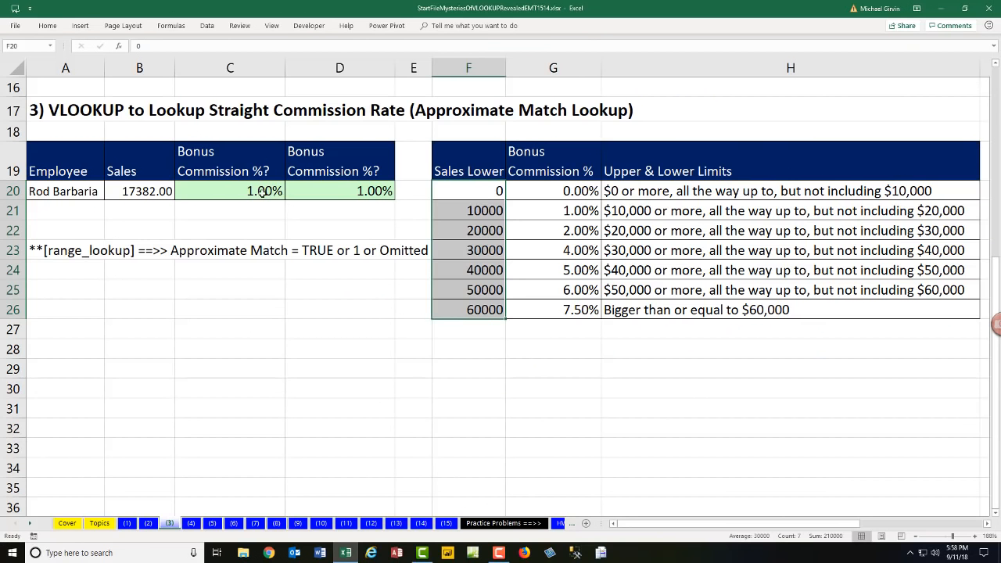
pyautogui.doubleClick(372, 188)
pyautogui.press('Escape')
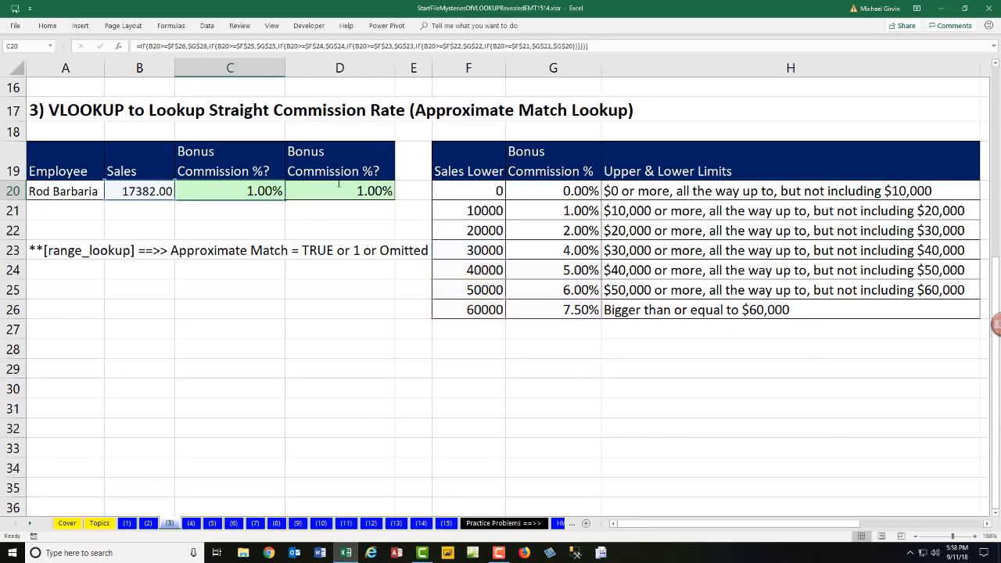
pyautogui.doubleClick(339, 191)
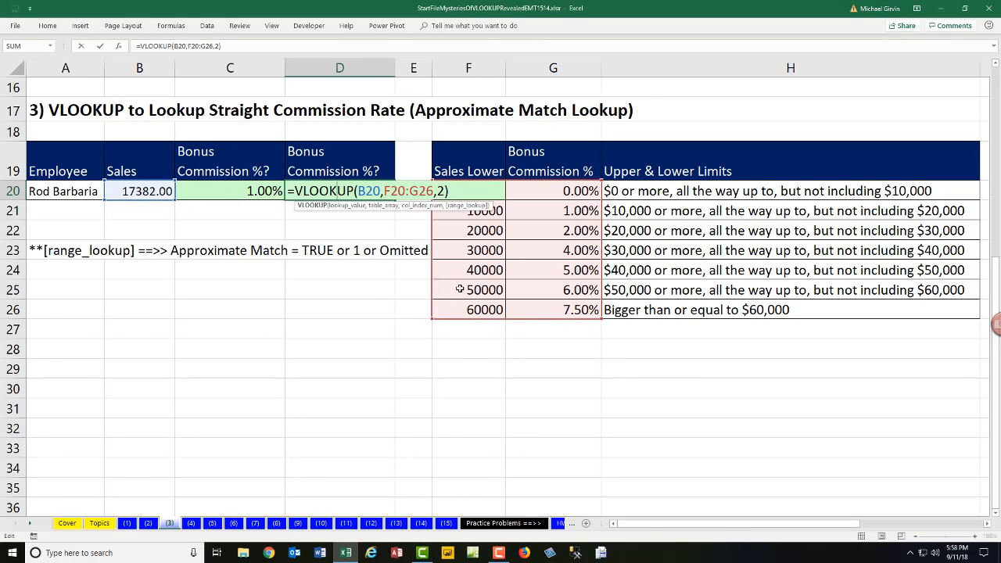
pyautogui.press('Return')
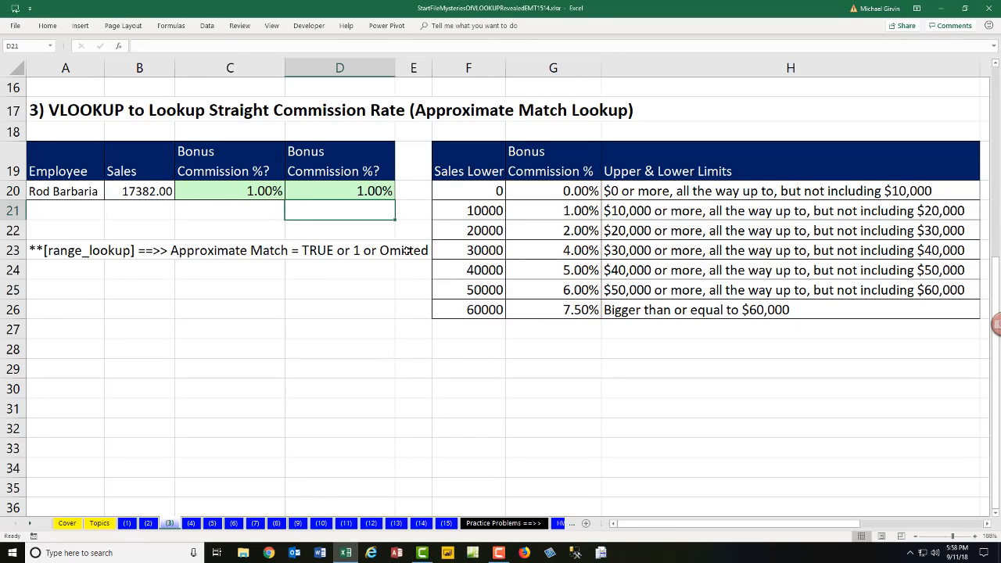
# Set the sales amount in B20 to 37000 and check the D20 rate against the commission table's 30000 row
pyautogui.click(153, 194)
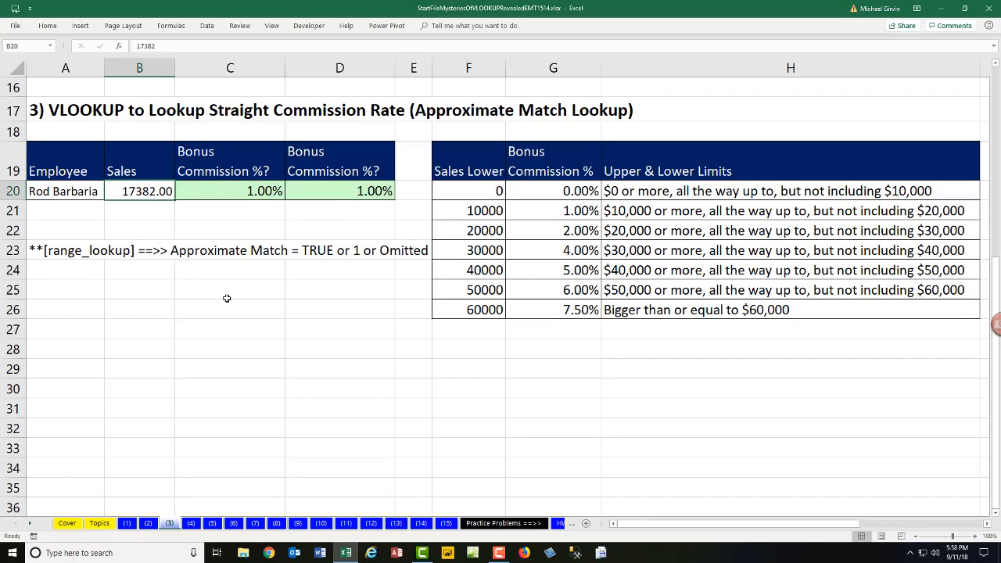
pyautogui.write('37')
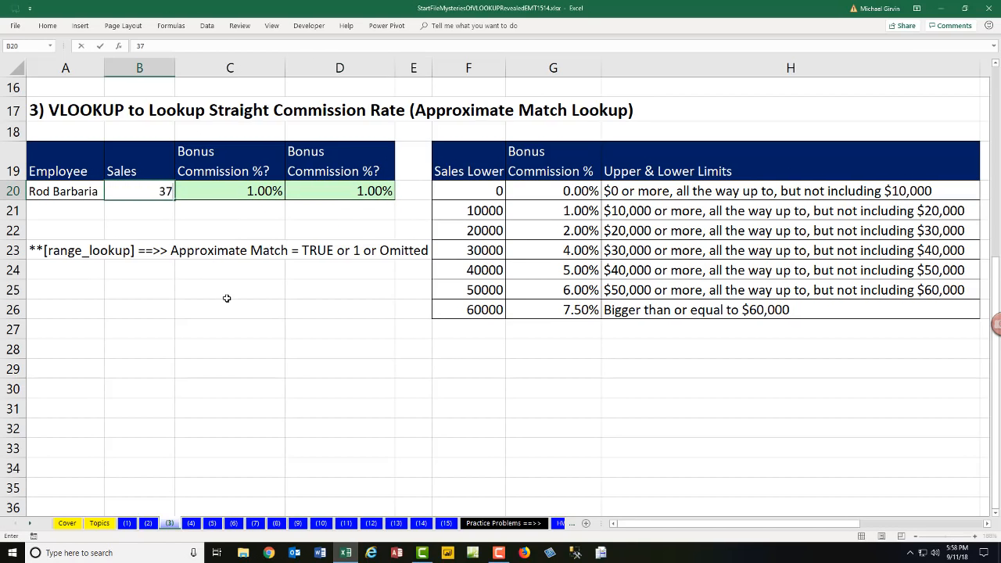
pyautogui.write('000')
pyautogui.press('Return')
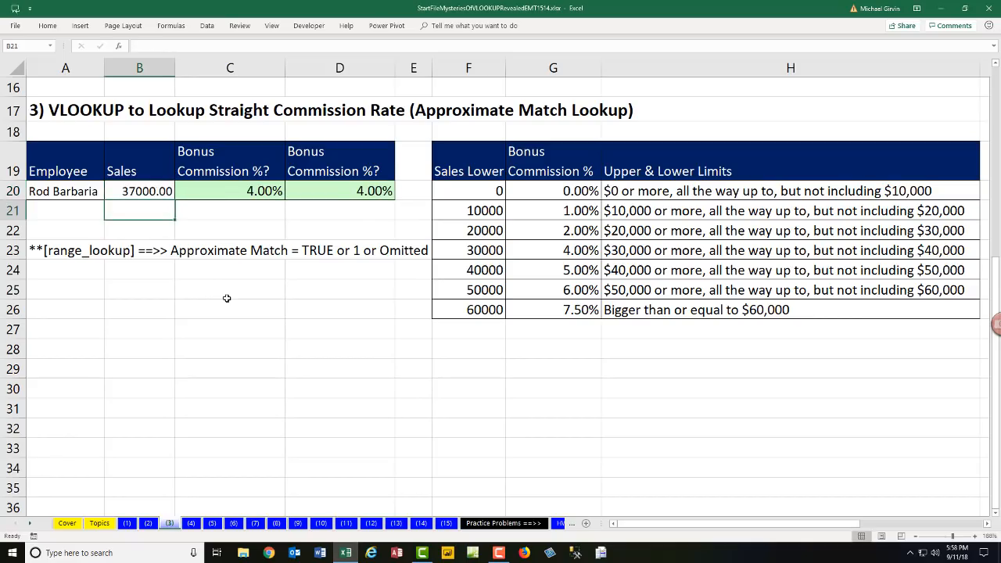
pyautogui.click(355, 196)
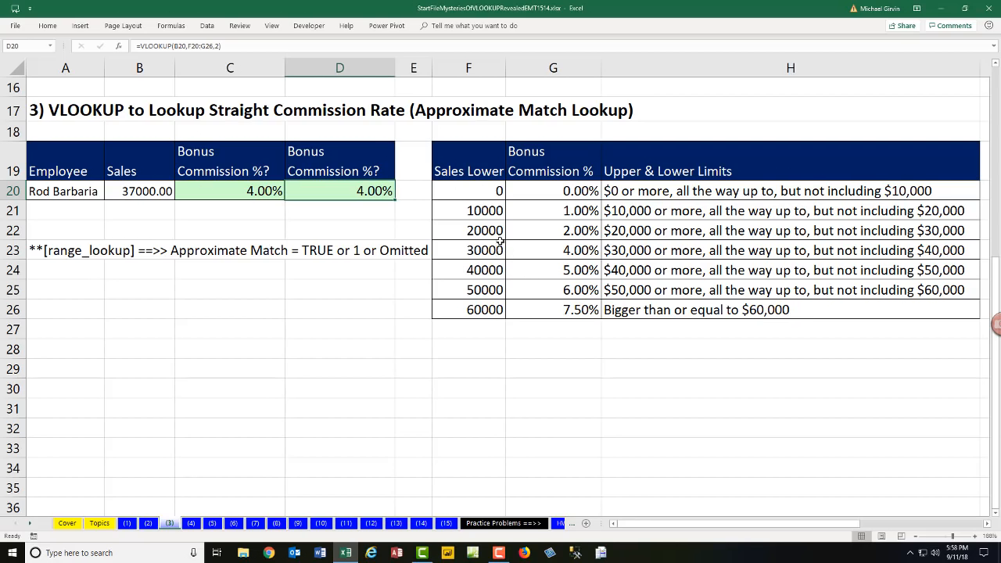
pyautogui.click(564, 252)
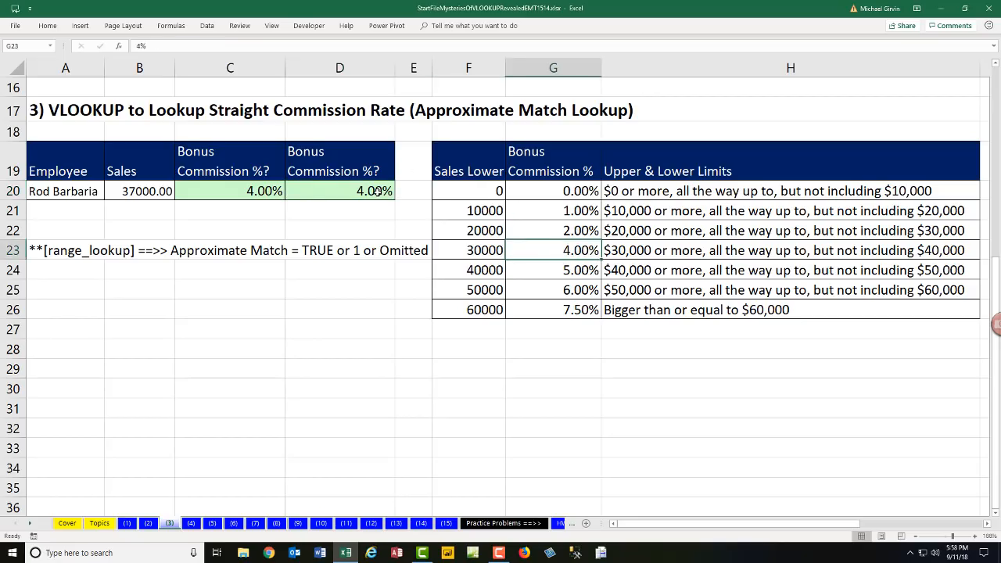
# Set the sales amount in B20 to 90000 and check the D20 rate against the commission table's 60000 row
pyautogui.click(152, 194)
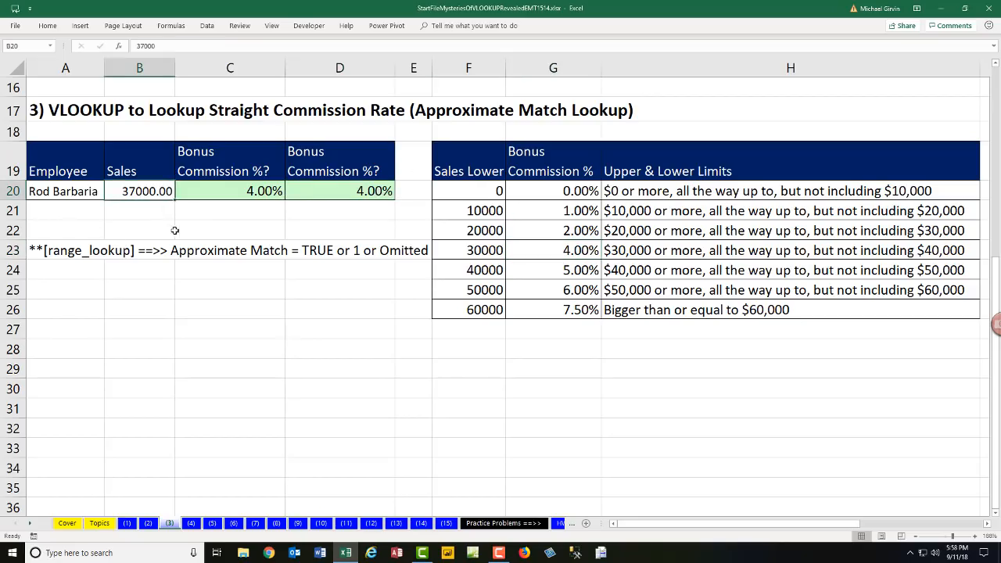
pyautogui.write('90')
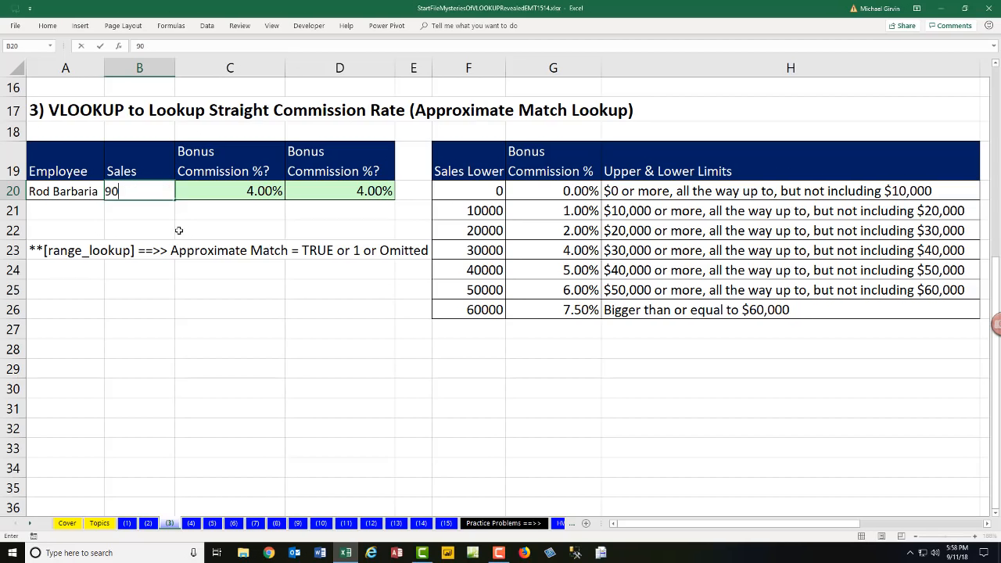
pyautogui.press('Return')
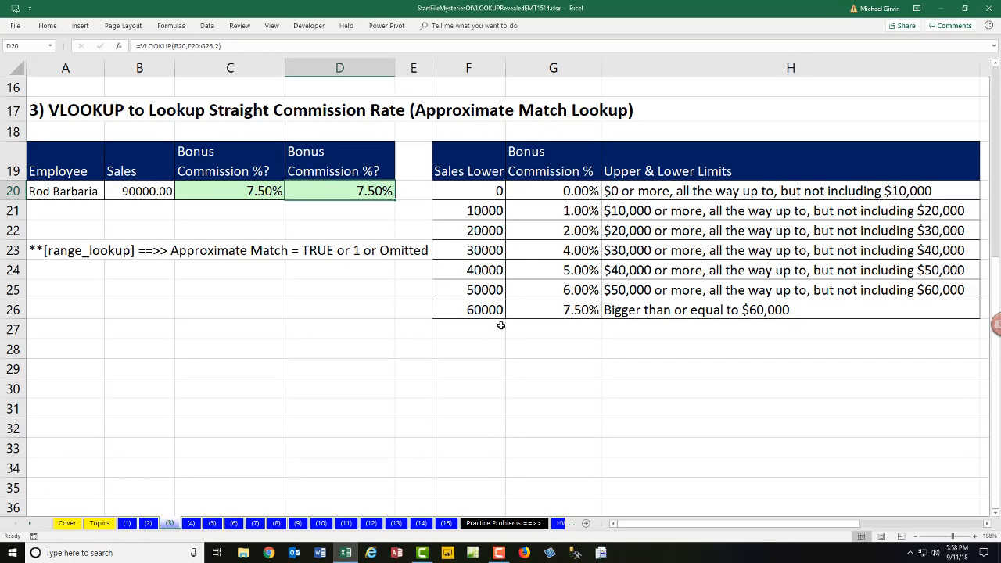
pyautogui.moveTo(465, 313); pyautogui.dragTo(636, 311)
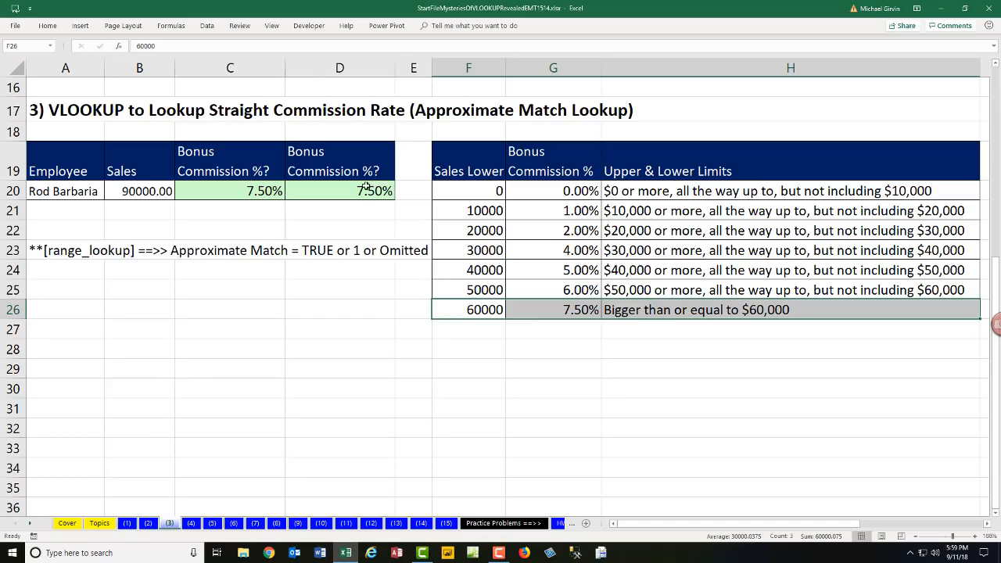
# Try a sales amount of -120 in B20 and inspect the VLOOKUP formula in D20
pyautogui.click(140, 188)
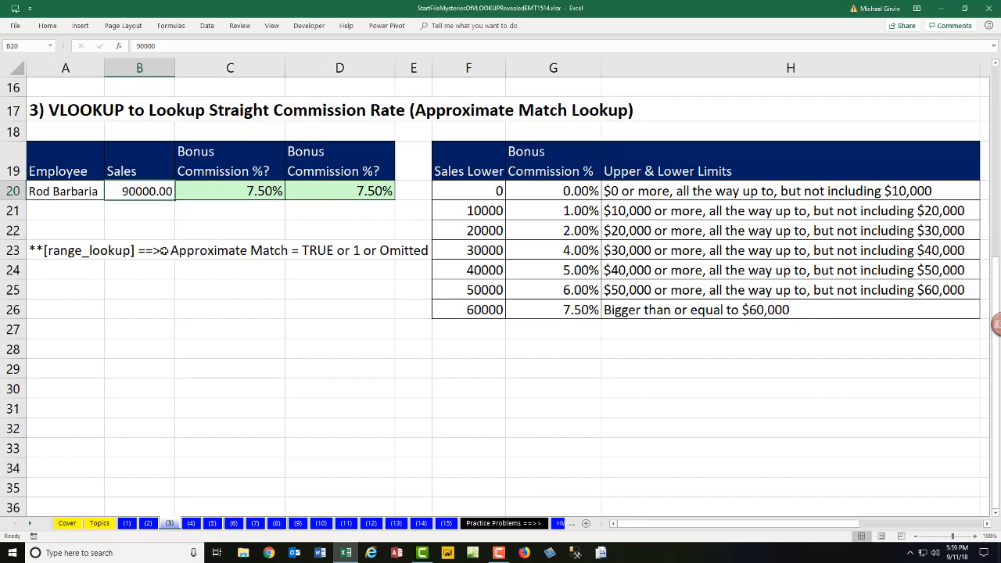
pyautogui.write('-120')
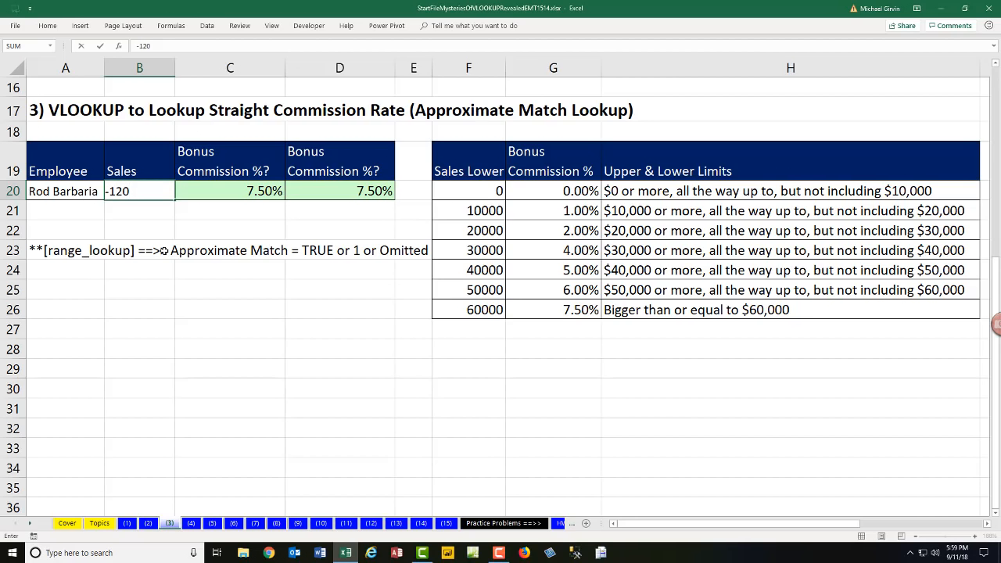
pyautogui.press('Return')
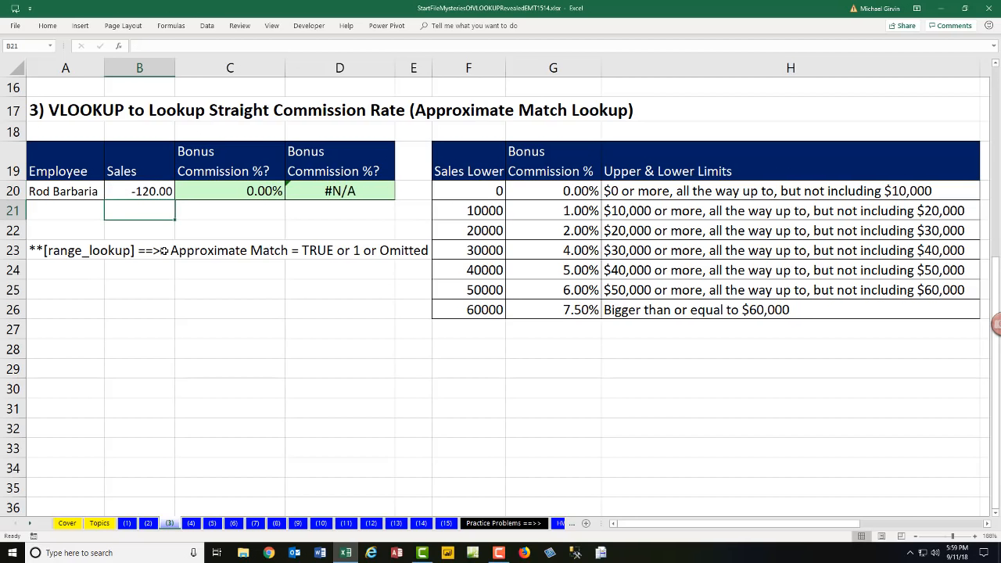
pyautogui.click(335, 196)
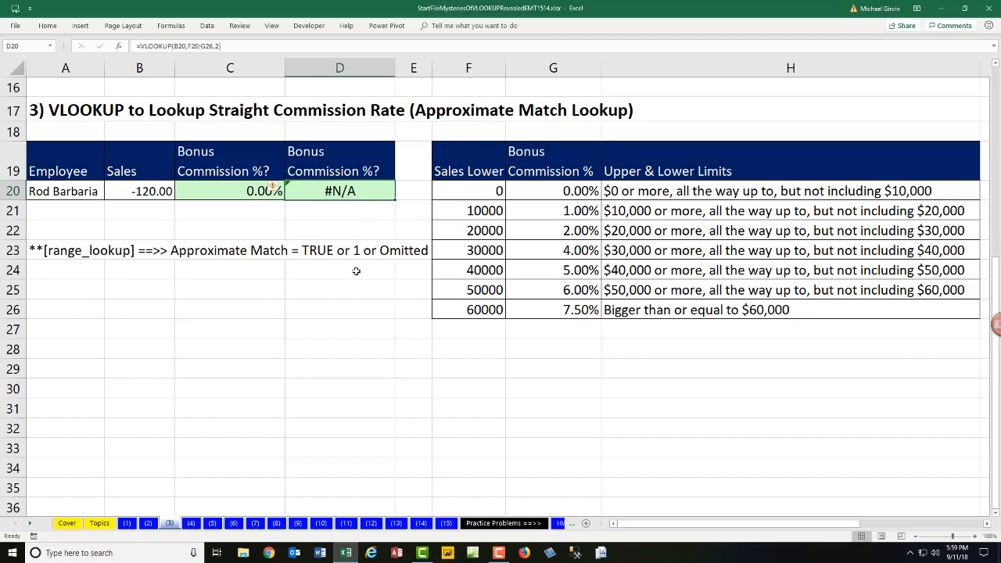
pyautogui.press('F2')
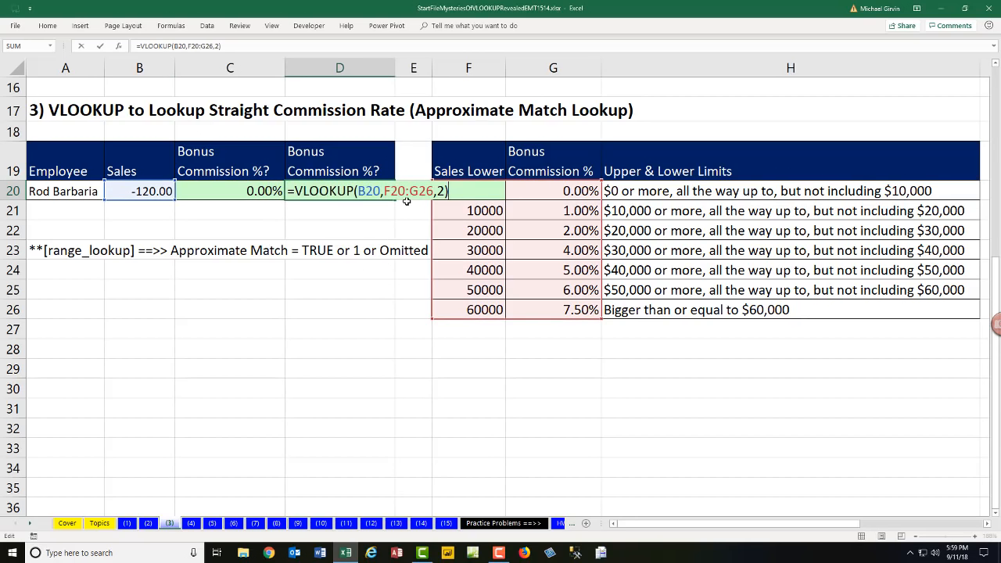
pyautogui.hotkey('ctrl', 'Return')
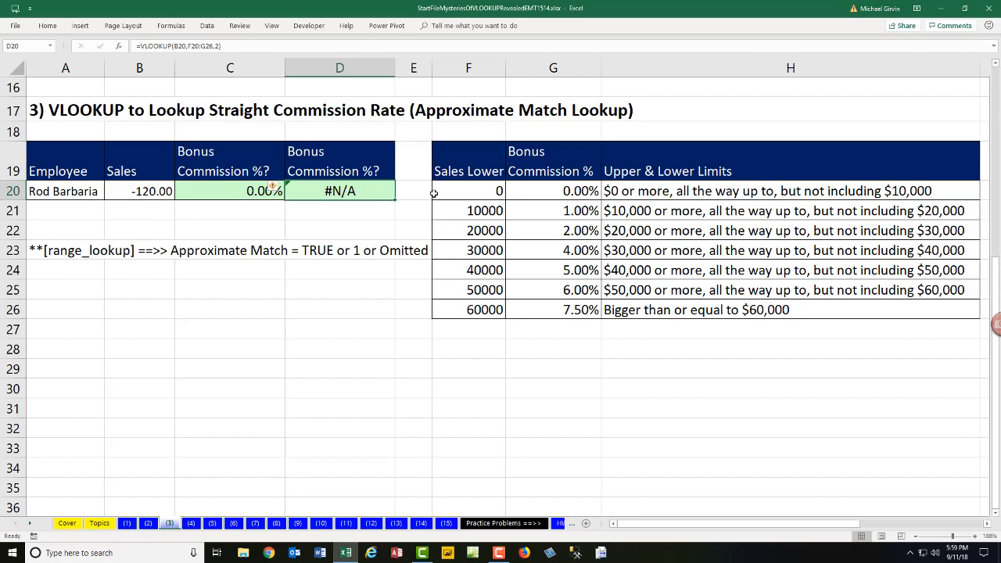
# Try -9999999 as the first Sales Lower limit in F20, and undo the last changes to F20 and the B20 sales amount
pyautogui.moveTo(460, 192); pyautogui.dragTo(532, 315)
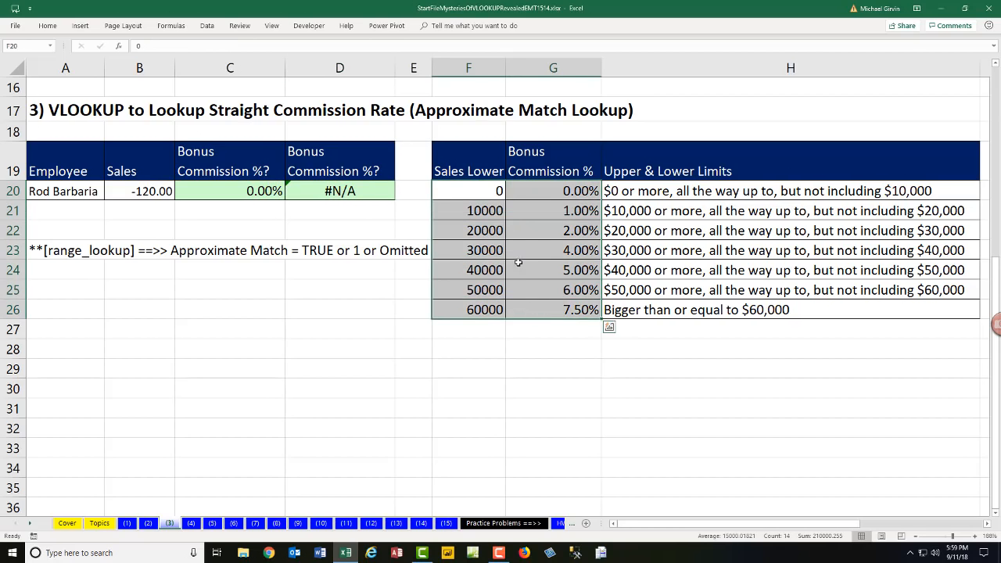
pyautogui.click(466, 192)
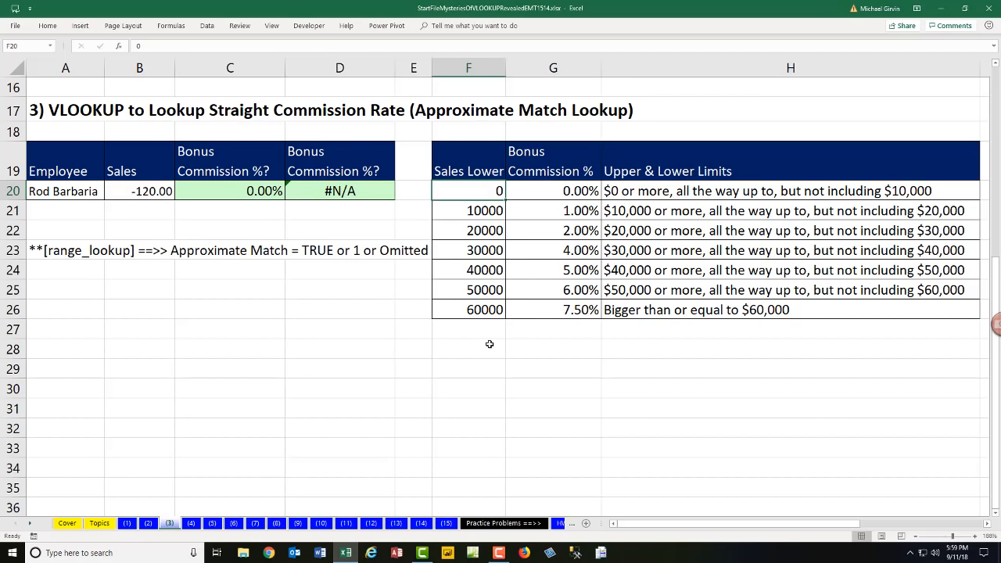
pyautogui.write('-9999999')
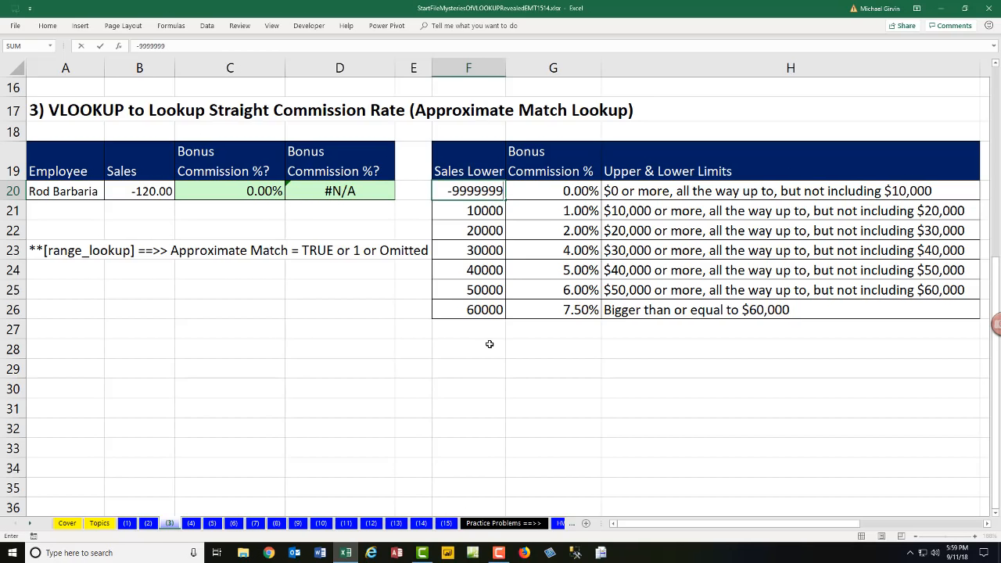
pyautogui.press('Return')
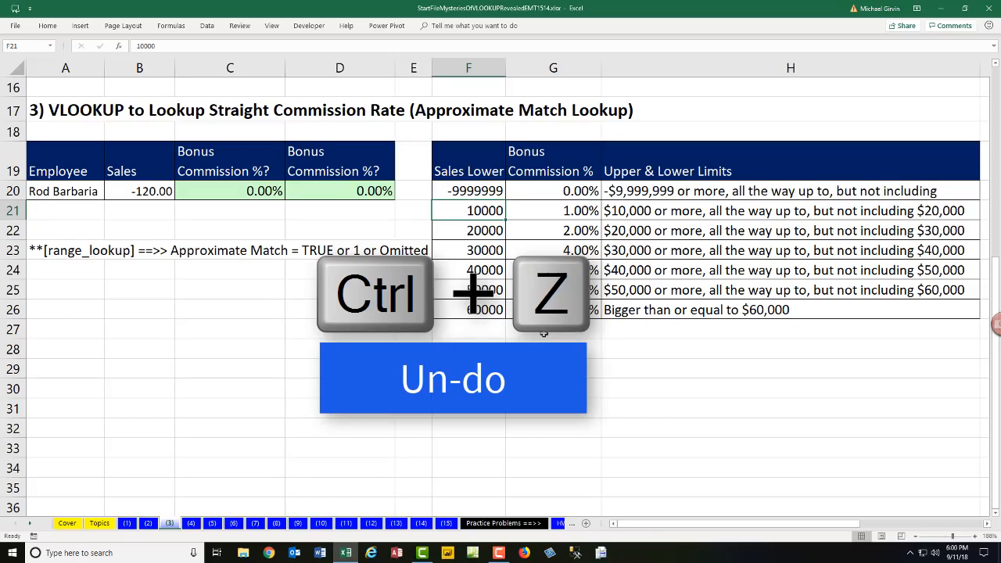
pyautogui.hotkey('ctrl', 'z')
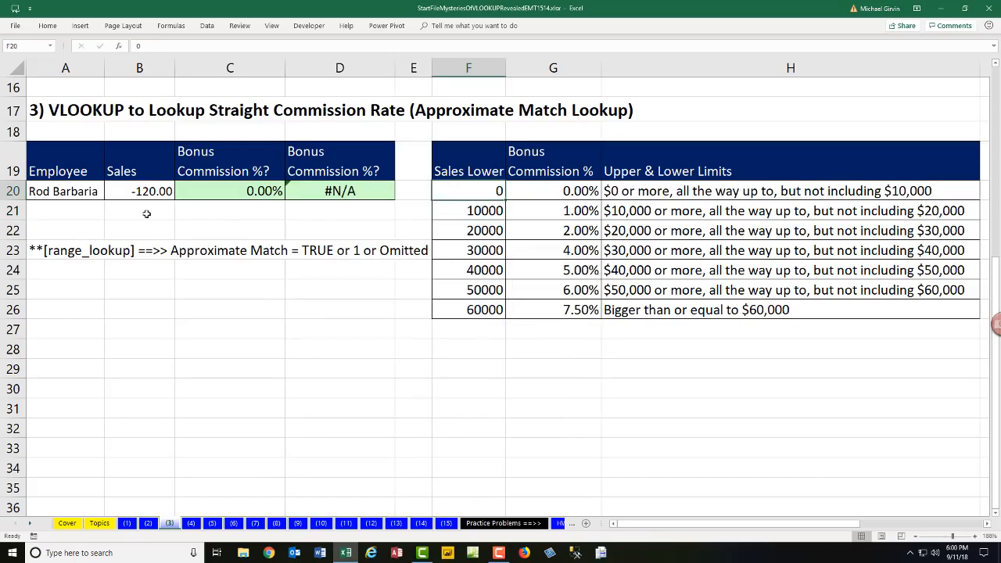
pyautogui.hotkey('ctrl', 'z')
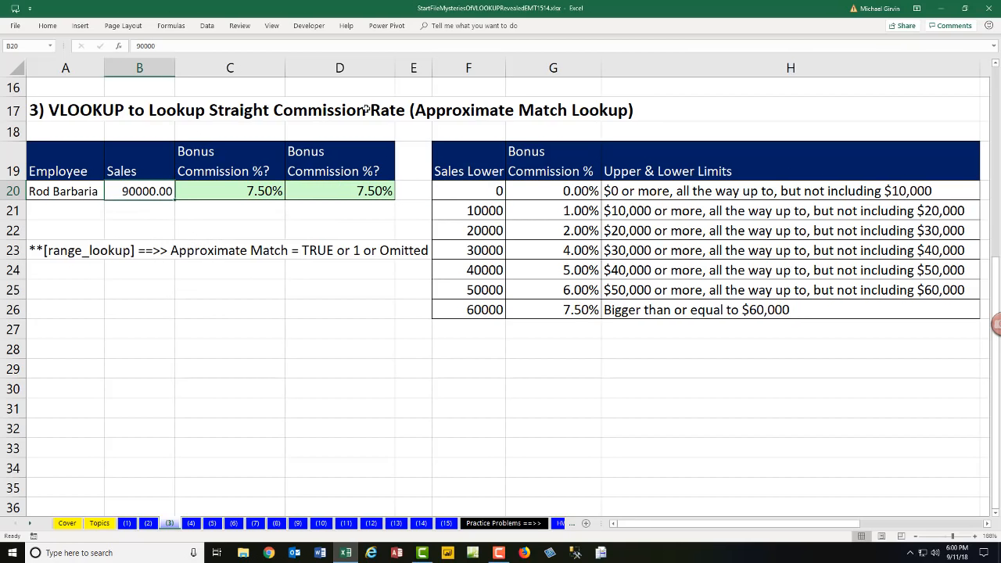
# On sheet (4), enter =VLOOKUP(E5,A5:C9,3,0) in F5 to look up the product's price
pyautogui.click(190, 524)
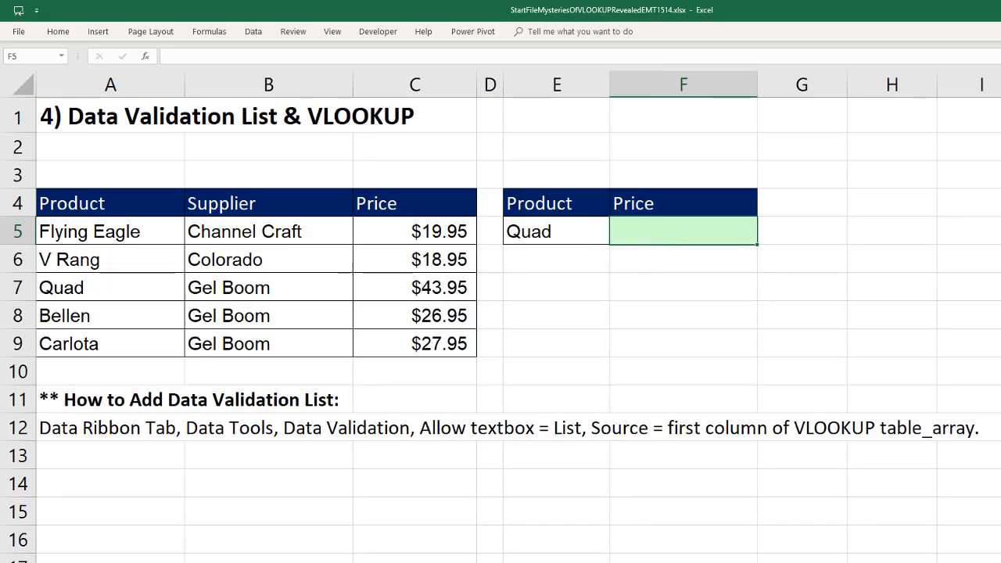
pyautogui.write('=vl')
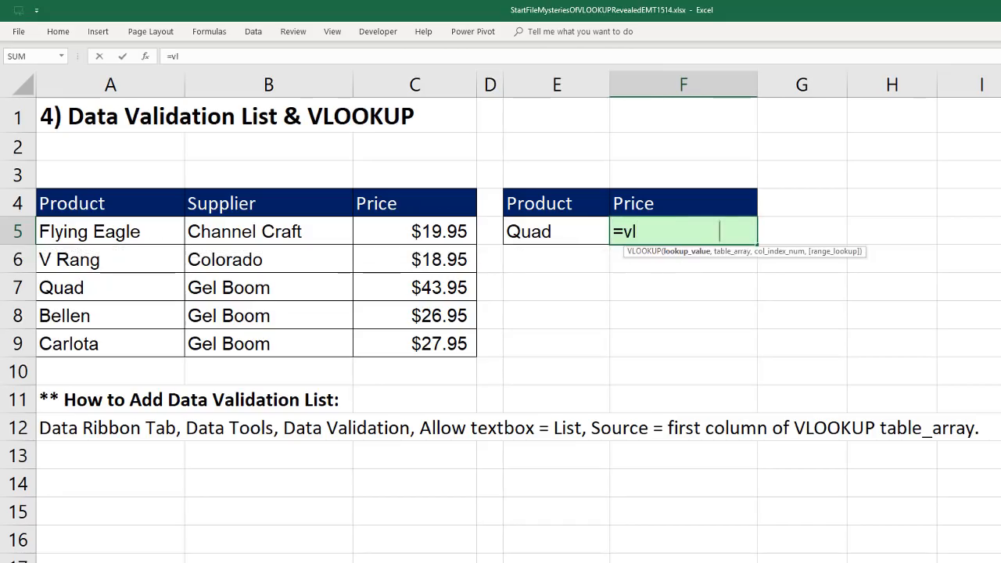
pyautogui.press('Tab')
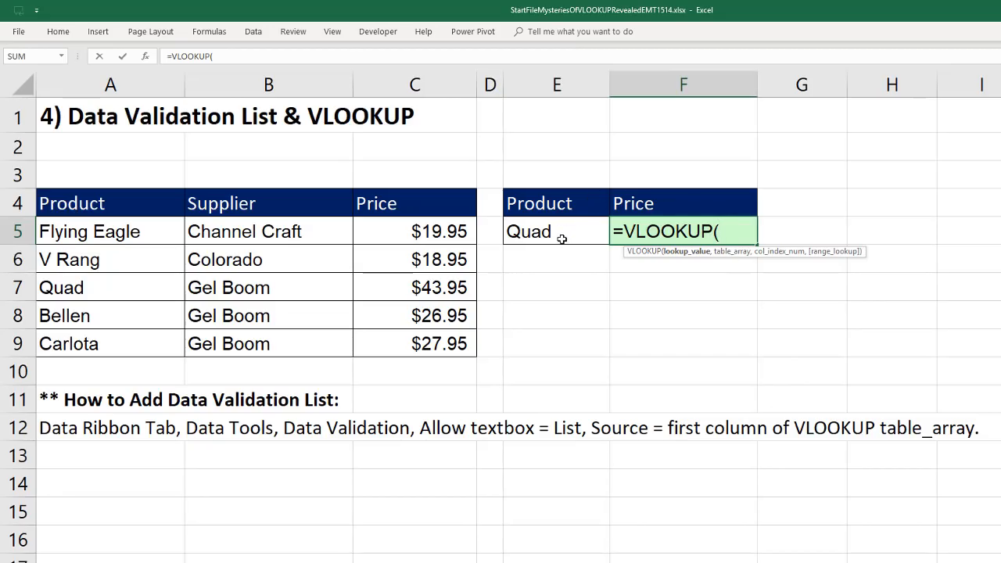
pyautogui.press('Left')
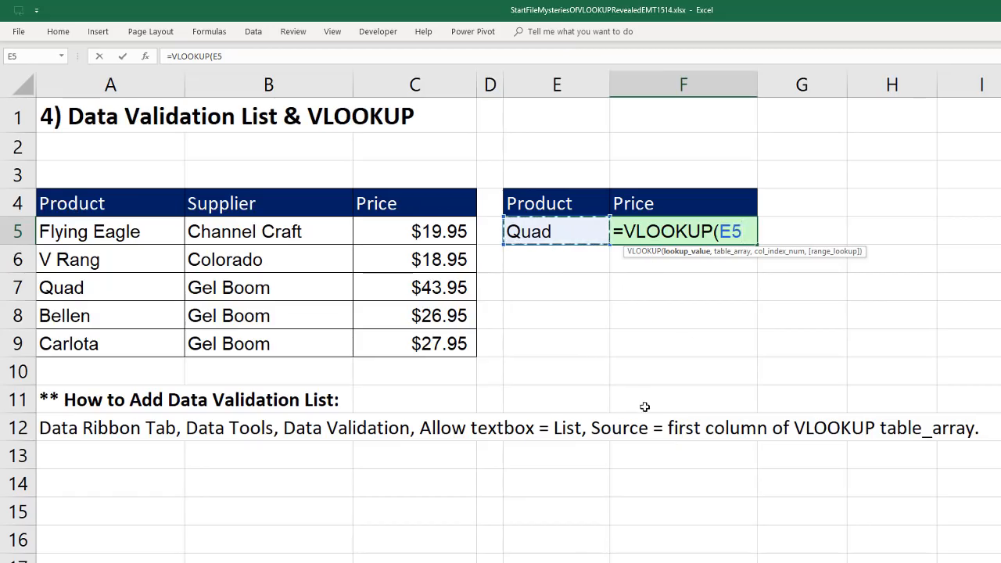
pyautogui.write(',')
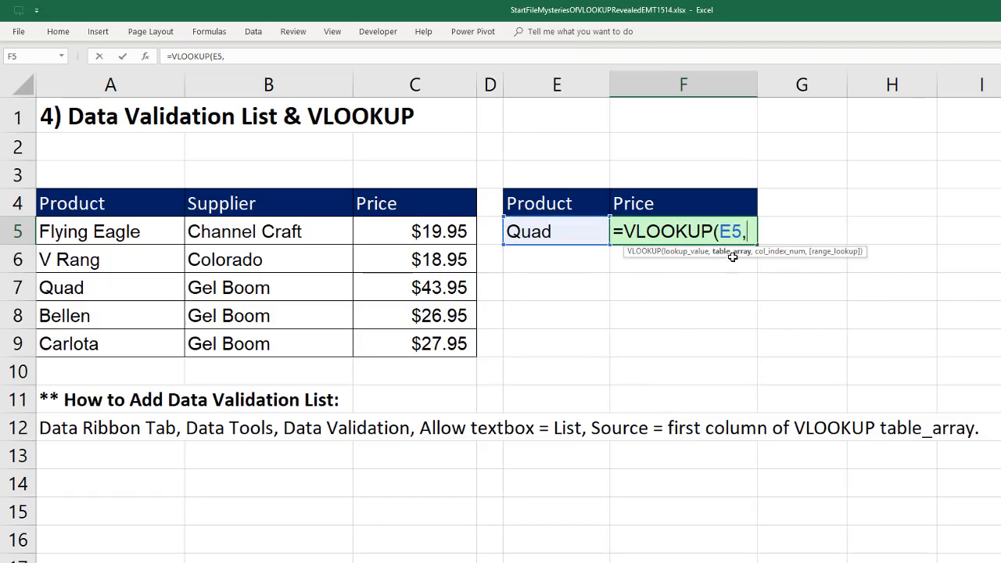
pyautogui.moveTo(110, 234); pyautogui.dragTo(394, 342)
pyautogui.write(',')
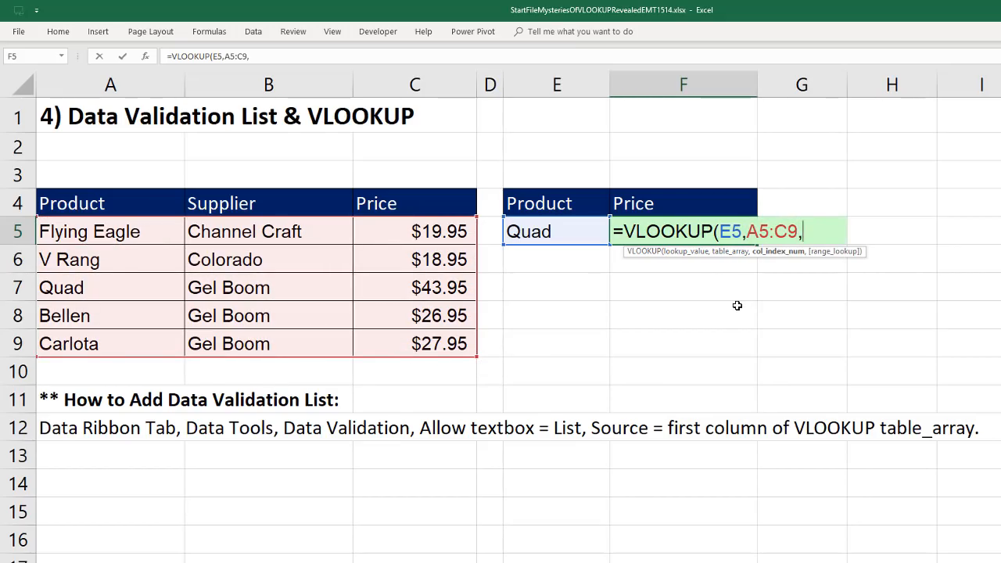
pyautogui.write('3,')
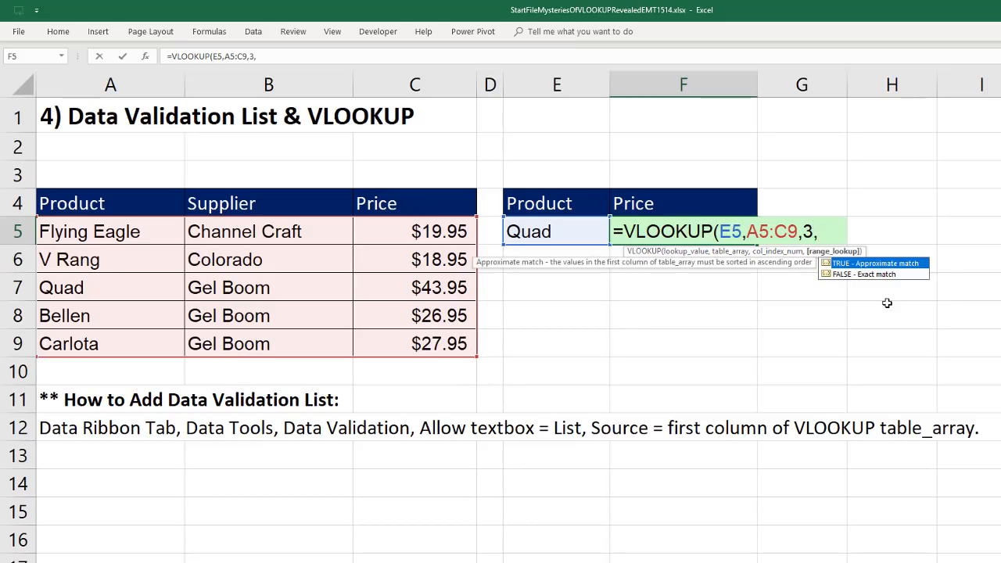
pyautogui.write('0)')
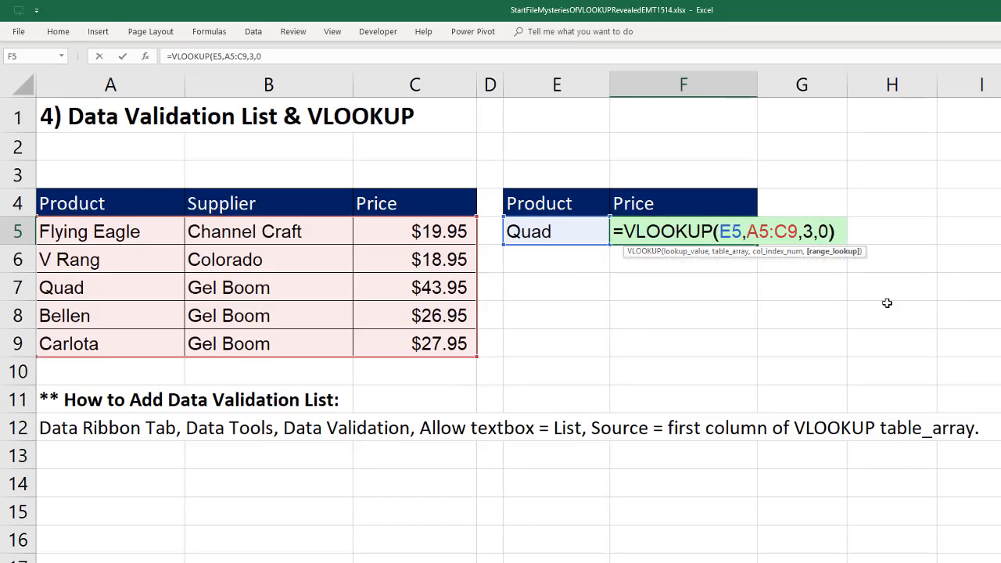
pyautogui.press('Return')
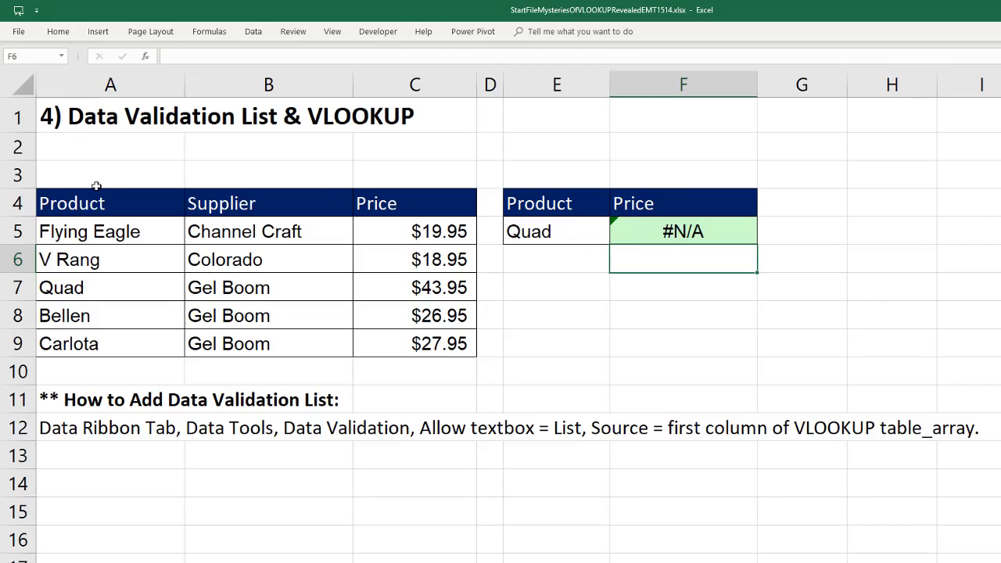
# Try shrinking the F5 formula's lookup table to A5:C6, undo that change, and recheck the formula's ranges
pyautogui.doubleClick(615, 241)
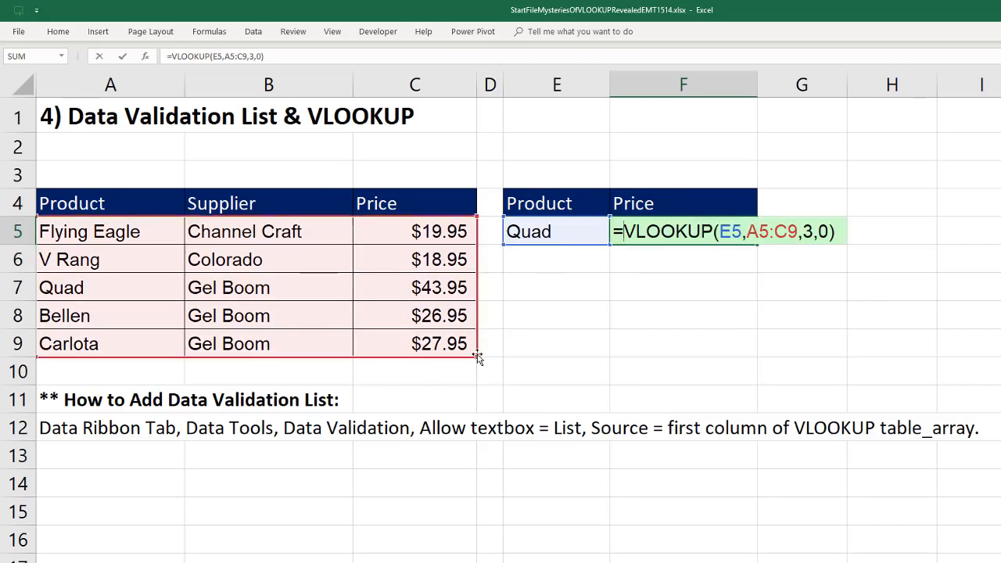
pyautogui.moveTo(478, 357); pyautogui.dragTo(463, 274)
pyautogui.hotkey('ctrl', 'Return')
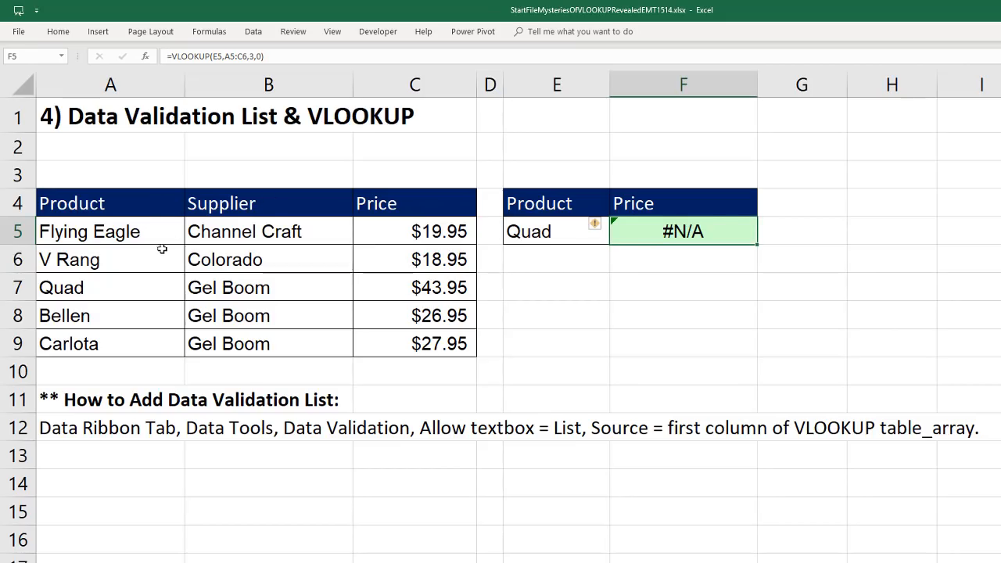
pyautogui.hotkey('ctrl', 'z')
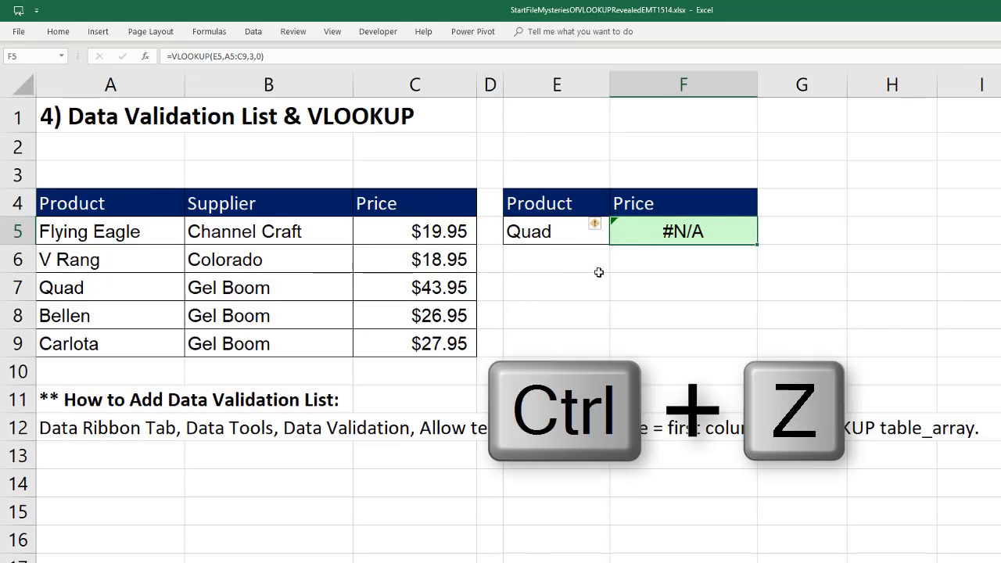
pyautogui.doubleClick(648, 233)
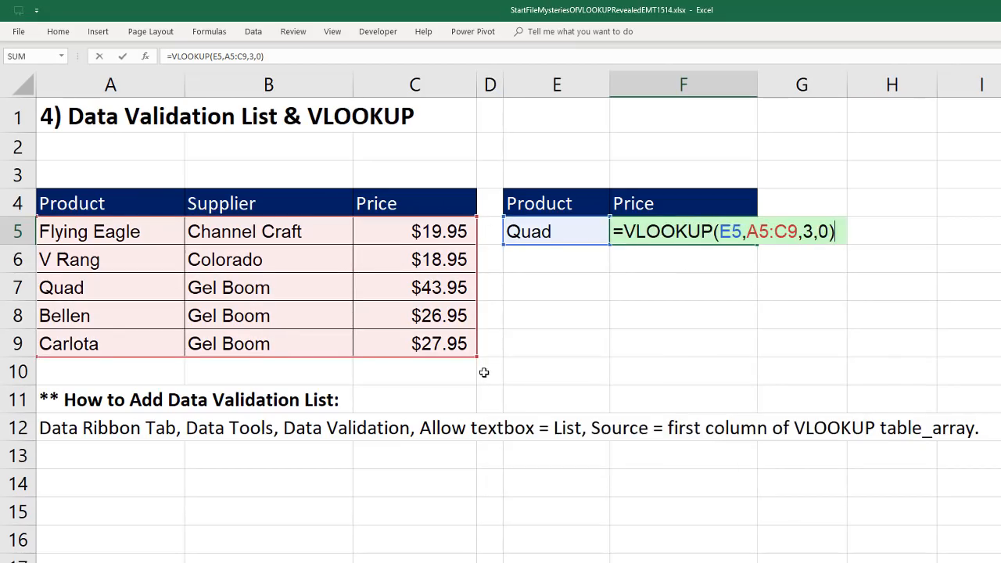
pyautogui.press('Return')
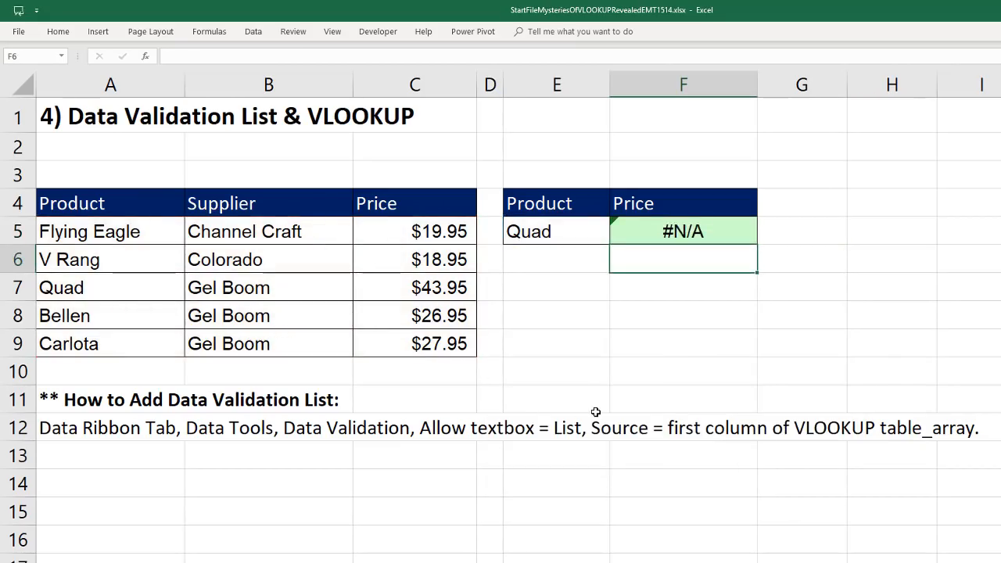
# Correct the product entry in E5 to read exactly Quad, and review the VLOOKUP formula in F5
pyautogui.click(592, 230)
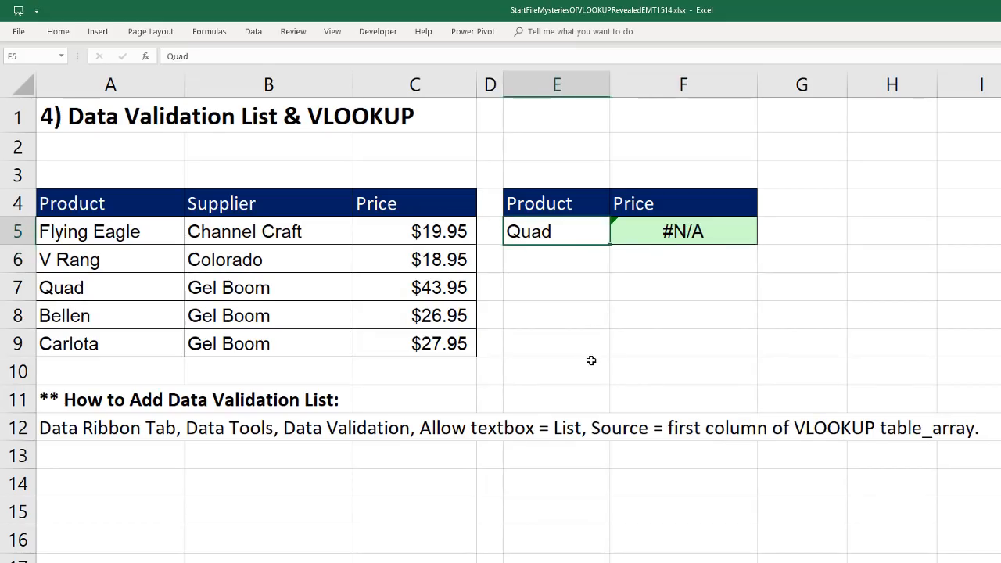
pyautogui.press('F2')
pyautogui.press('Return')
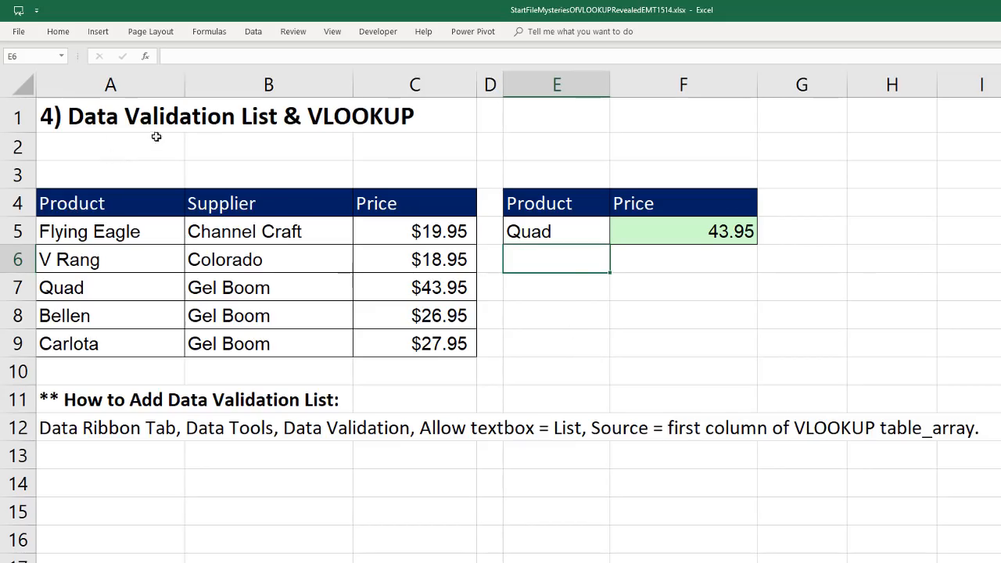
pyautogui.click(677, 241)
pyautogui.press('F2')
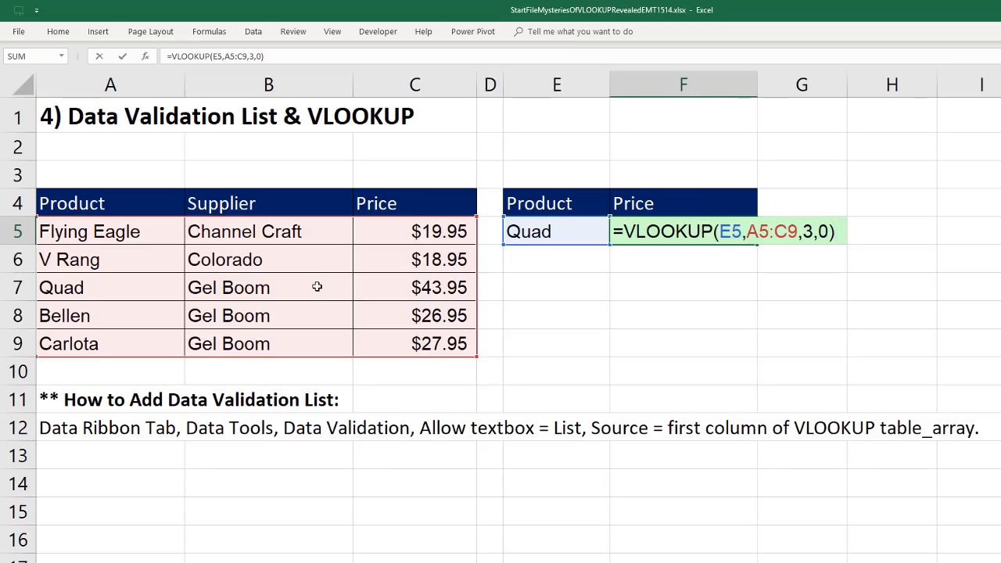
# Add a data validation list to E5 with the product names =$A$5:$A$9 as its source
pyautogui.click(557, 225)
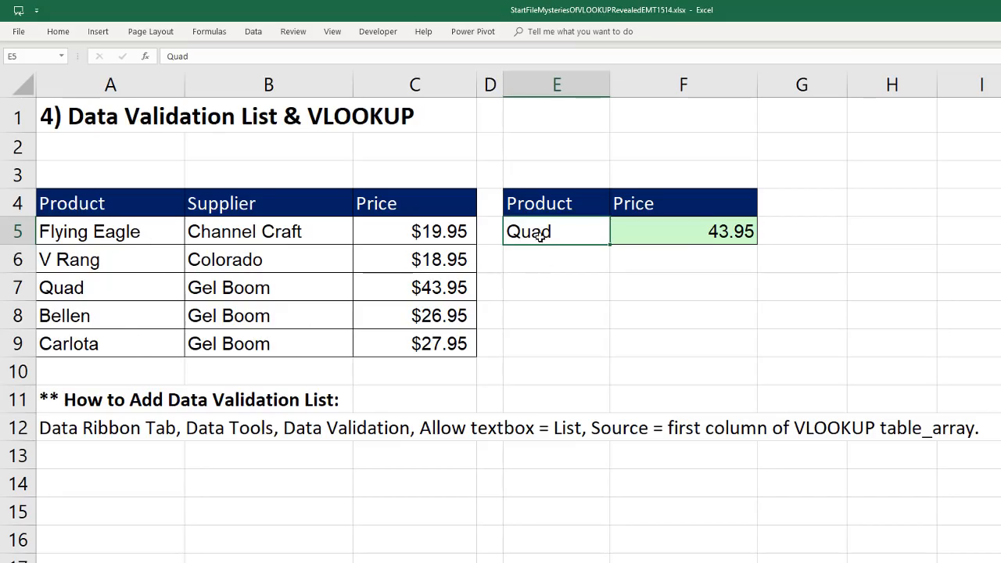
pyautogui.click(254, 32)
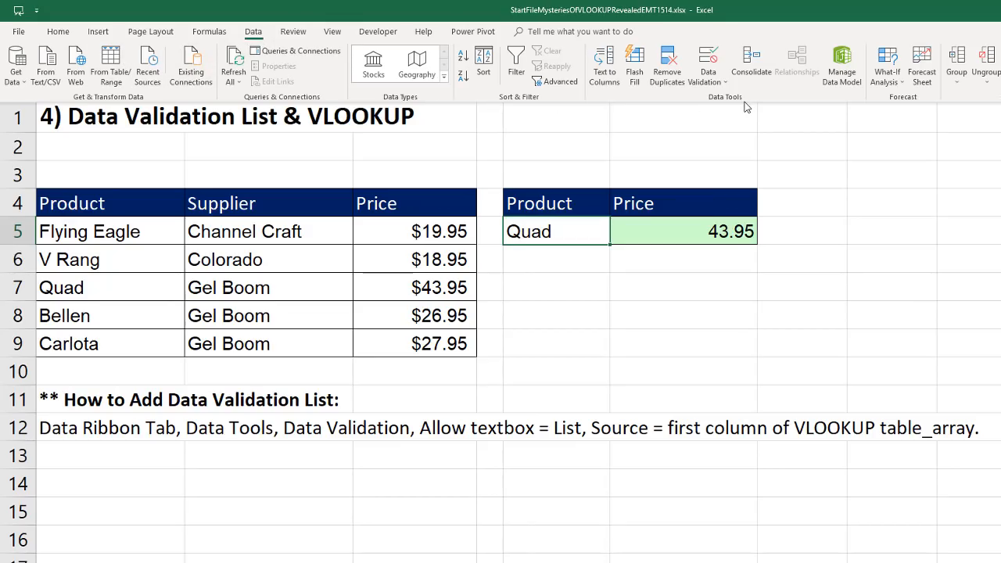
pyautogui.click(709, 59)
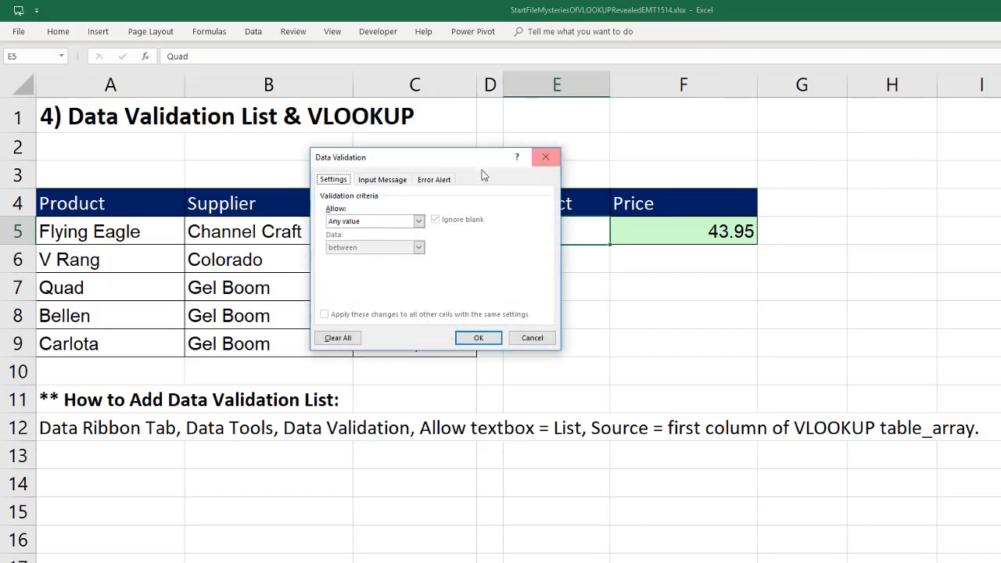
pyautogui.moveTo(436, 160); pyautogui.dragTo(619, 274)
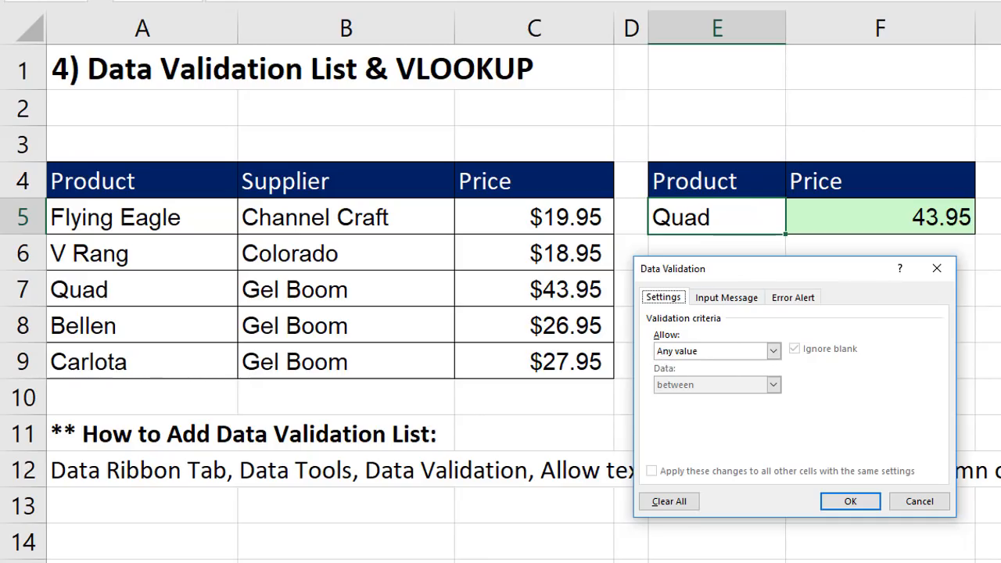
pyautogui.click(773, 352)
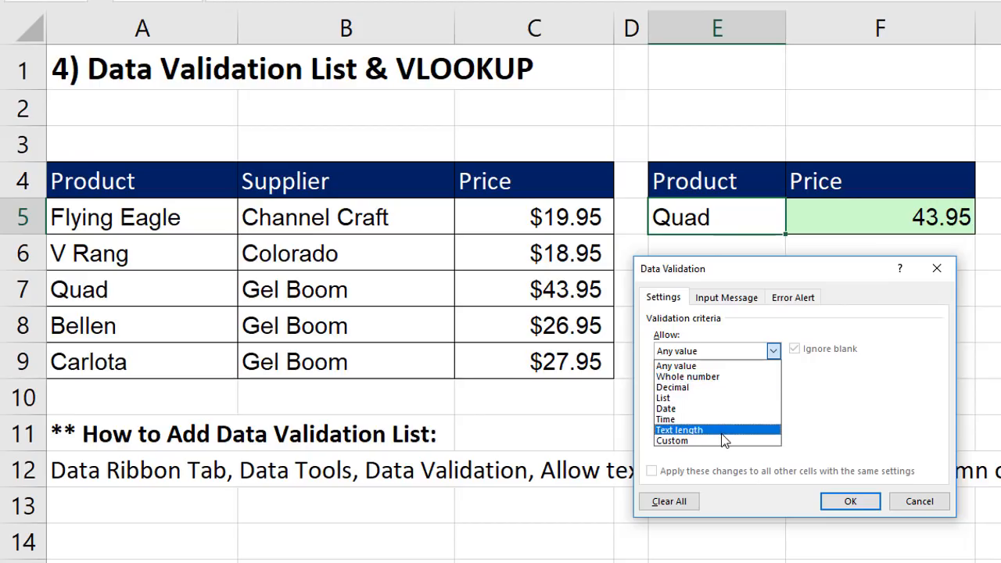
pyautogui.click(680, 400)
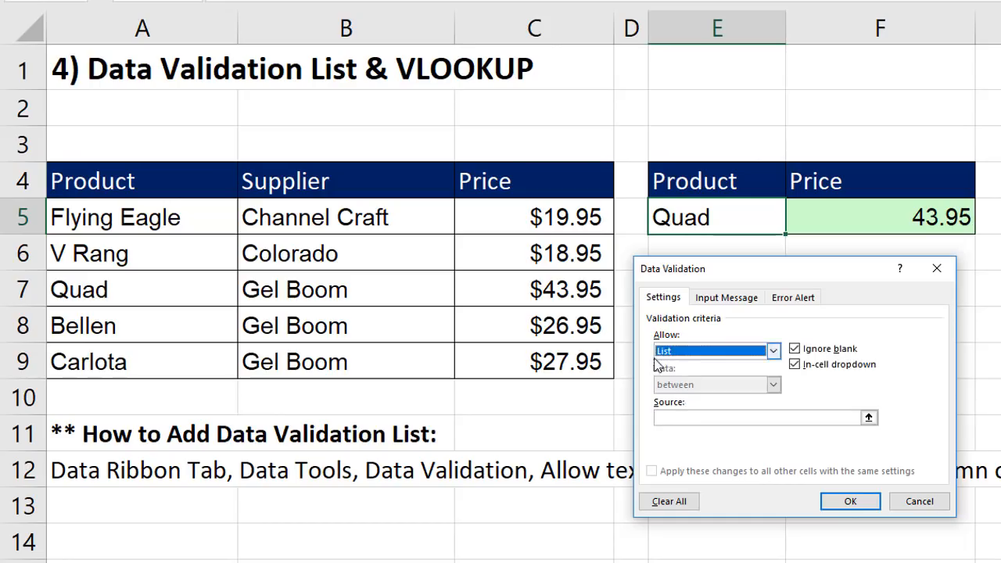
pyautogui.click(662, 421)
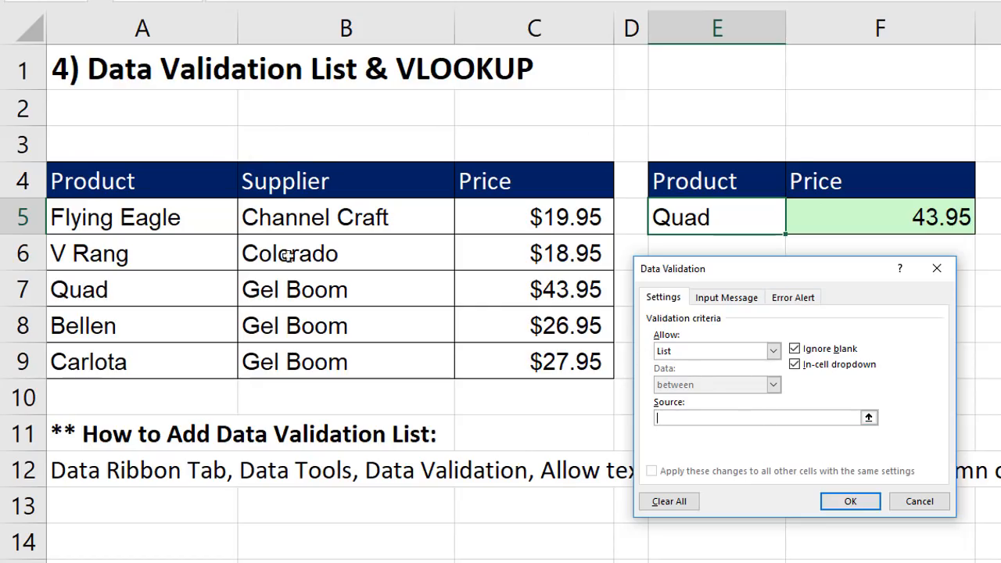
pyautogui.moveTo(156, 220); pyautogui.dragTo(156, 362)
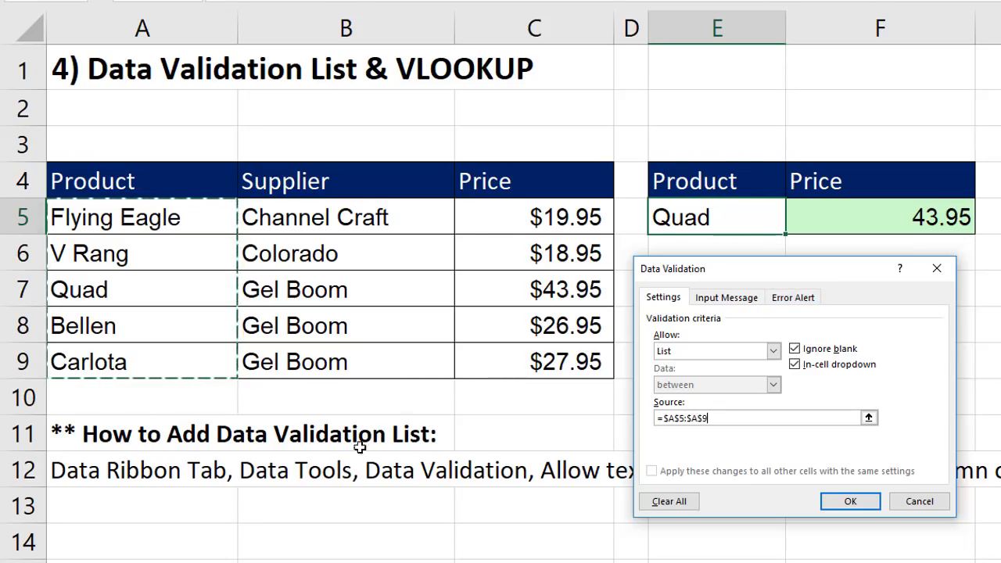
pyautogui.click(852, 501)
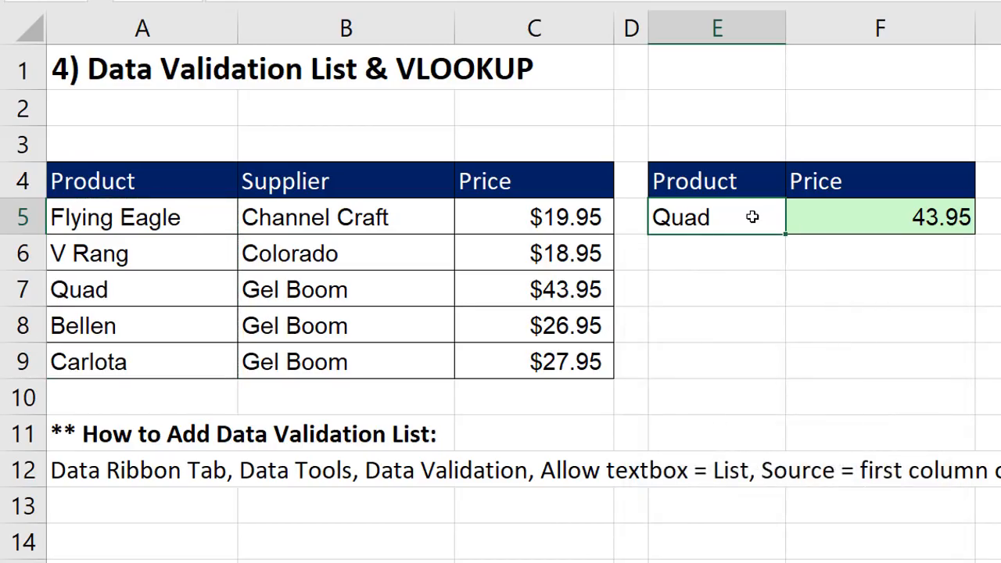
# Test the E5 product list by choosing Flying Eagle and finally Carlota
pyautogui.click(793, 228)
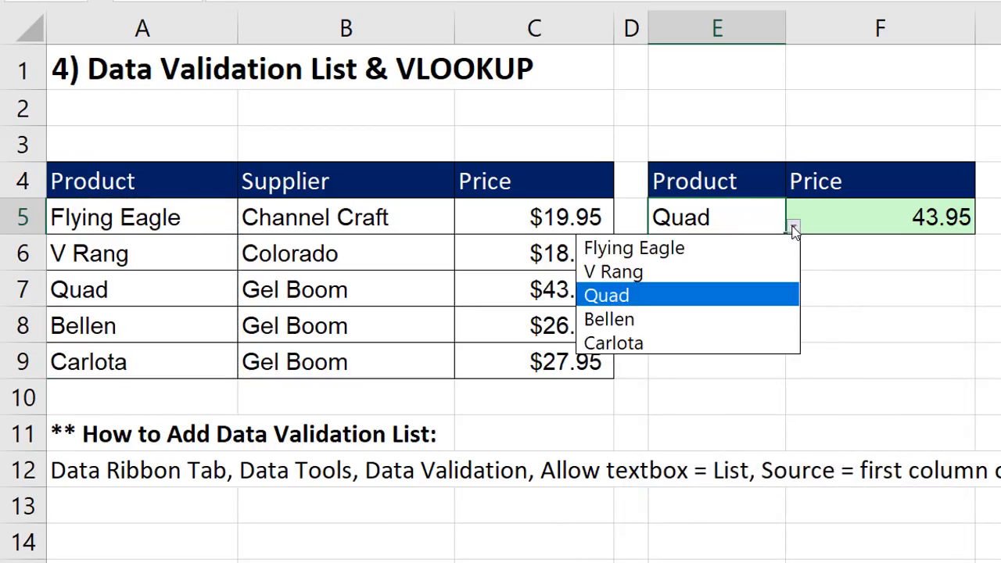
pyautogui.click(697, 249)
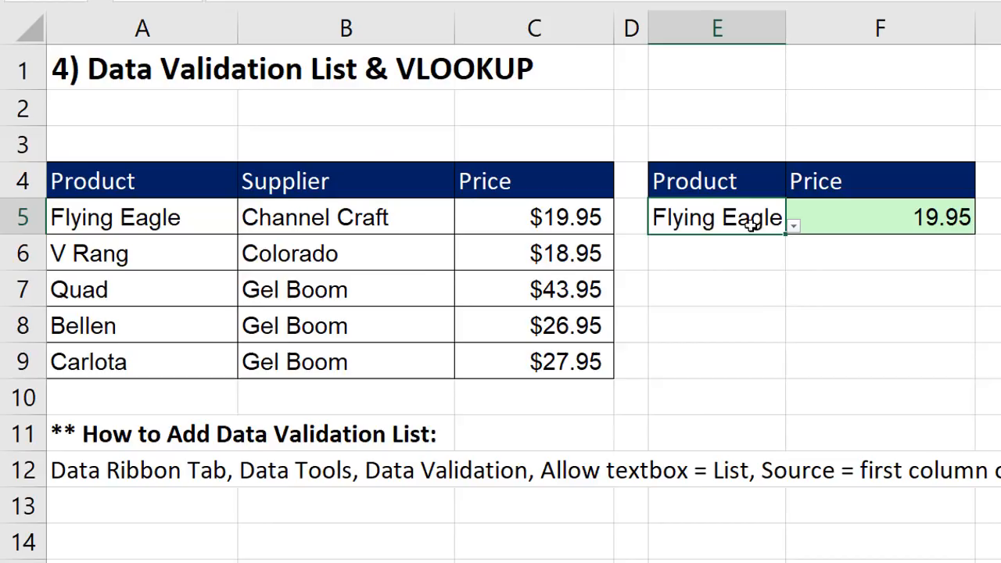
pyautogui.click(793, 227)
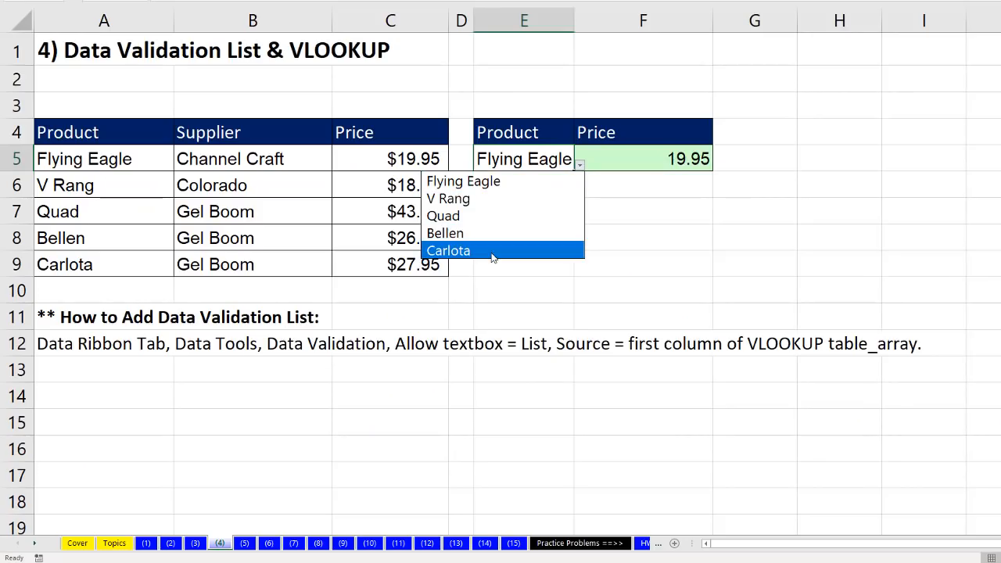
pyautogui.click(493, 252)
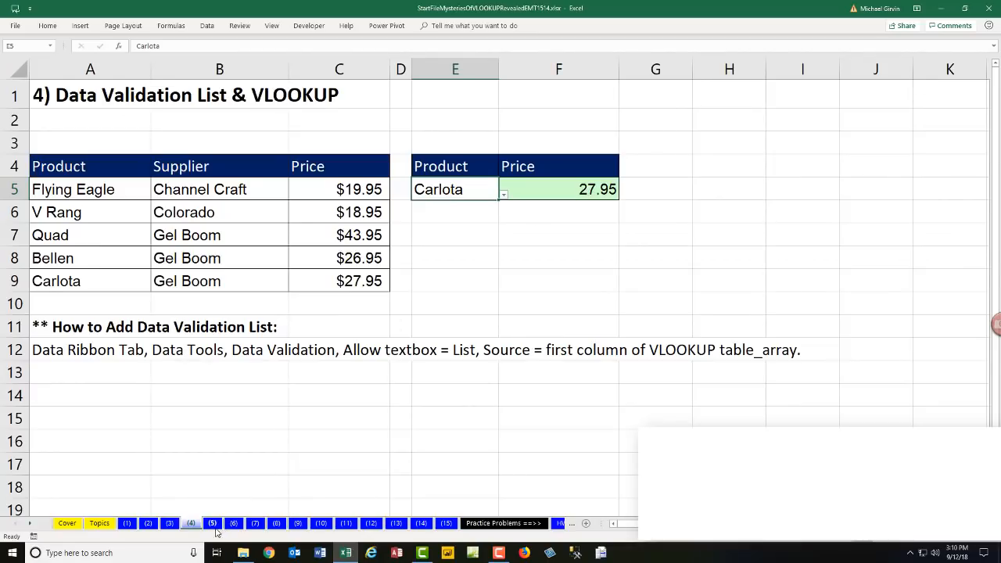
# On sheet (5), enter =VLOOKUP(B5,E5:G11,3,0) in C5 and copy it down to C14
pyautogui.click(211, 524)
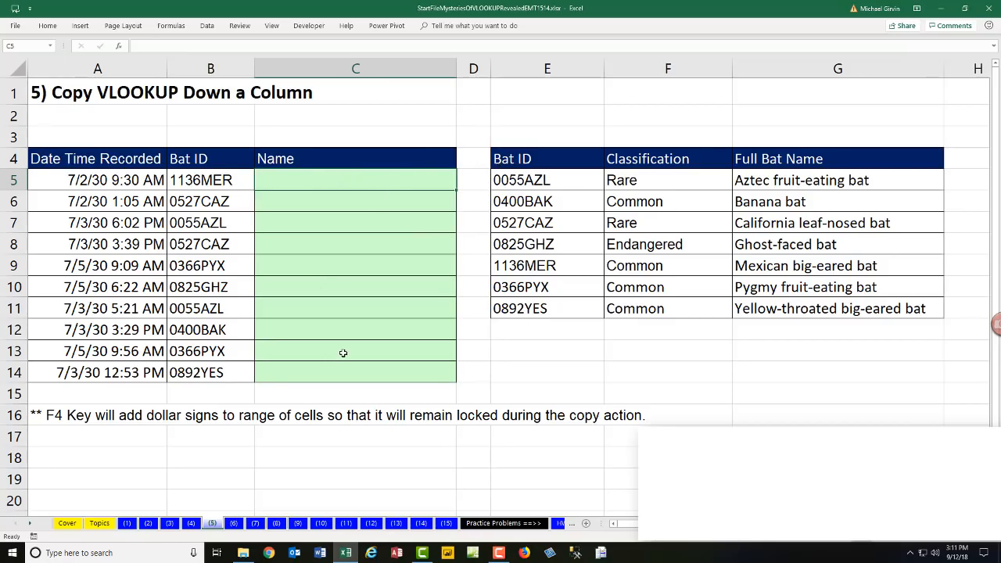
pyautogui.write('=vl')
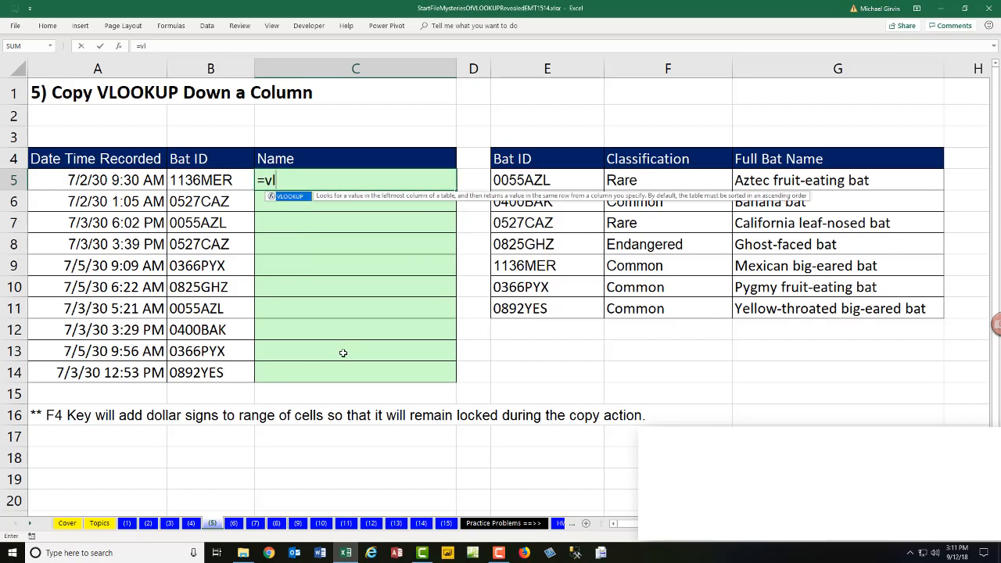
pyautogui.press('Tab')
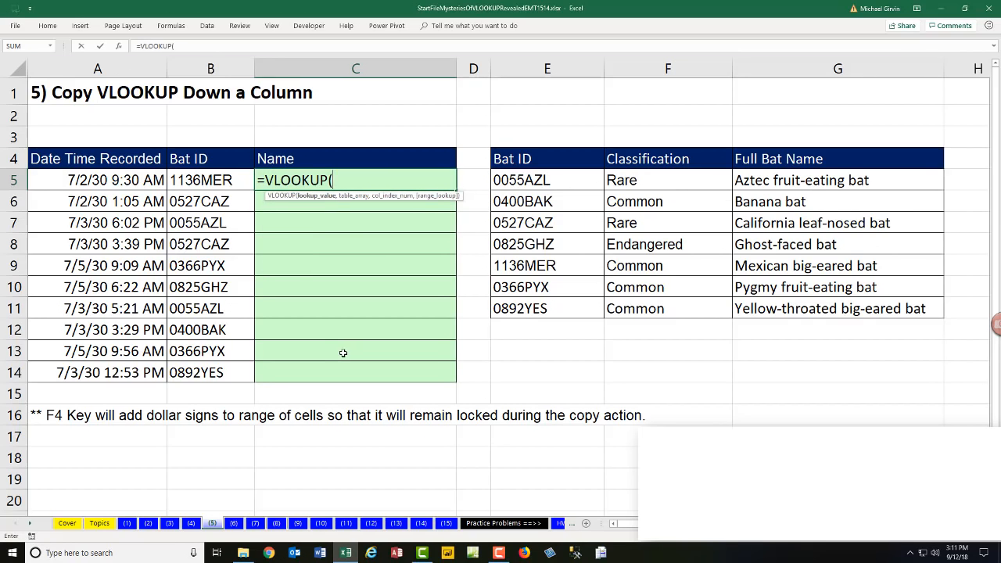
pyautogui.press('Left')
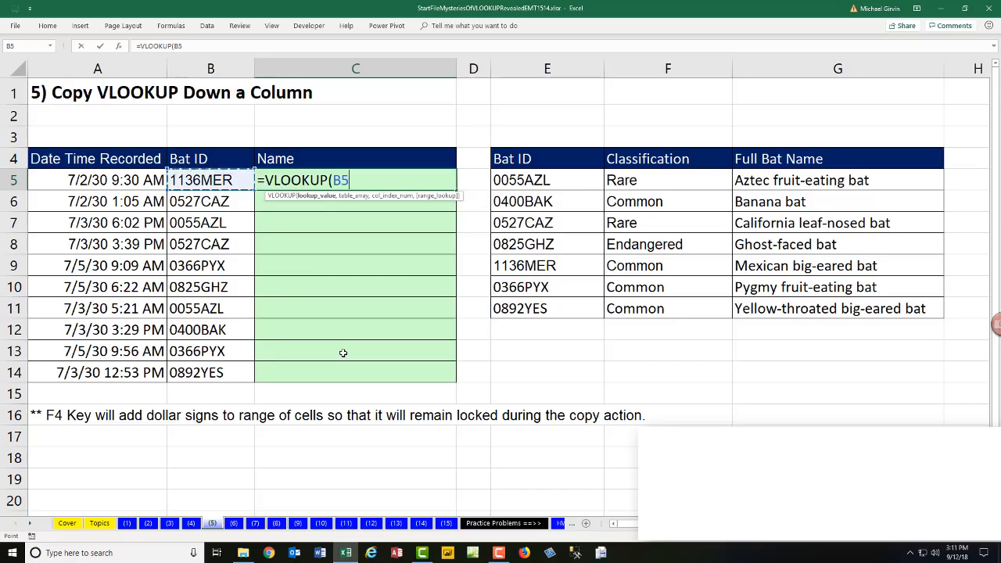
pyautogui.write(',')
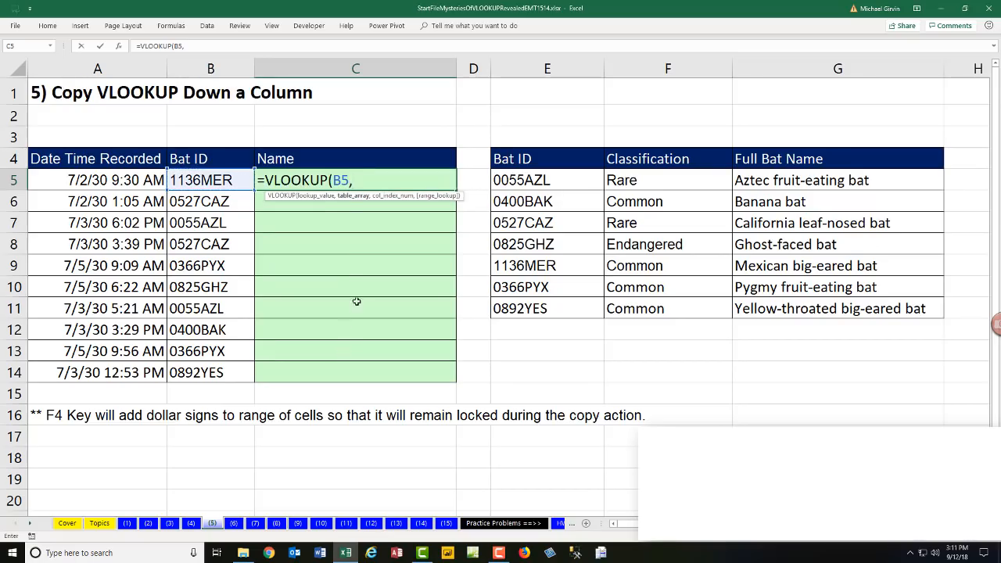
pyautogui.moveTo(507, 180); pyautogui.dragTo(829, 307)
pyautogui.write(',')
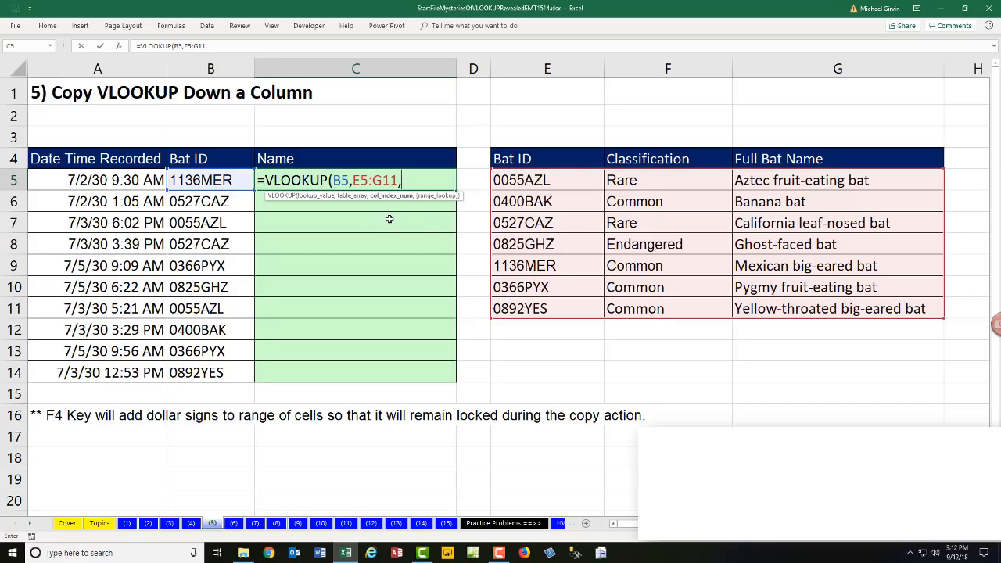
pyautogui.write('3,0')
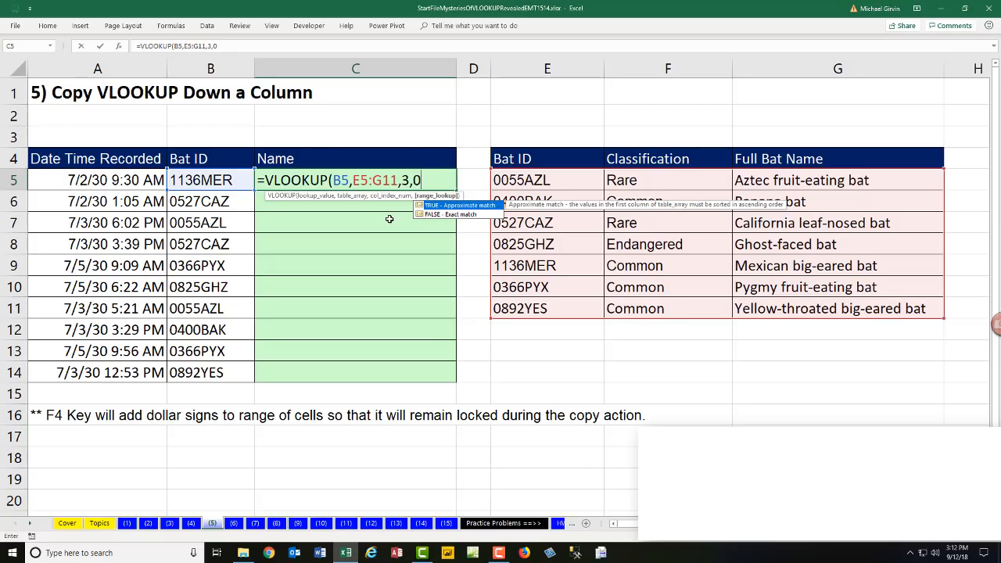
pyautogui.write(')')
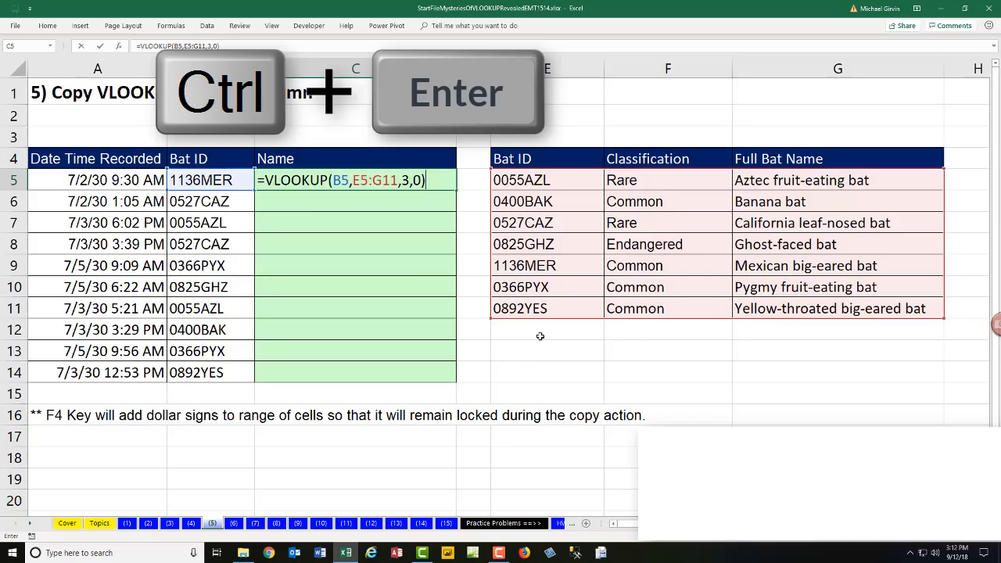
pyautogui.hotkey('ctrl', 'Return')
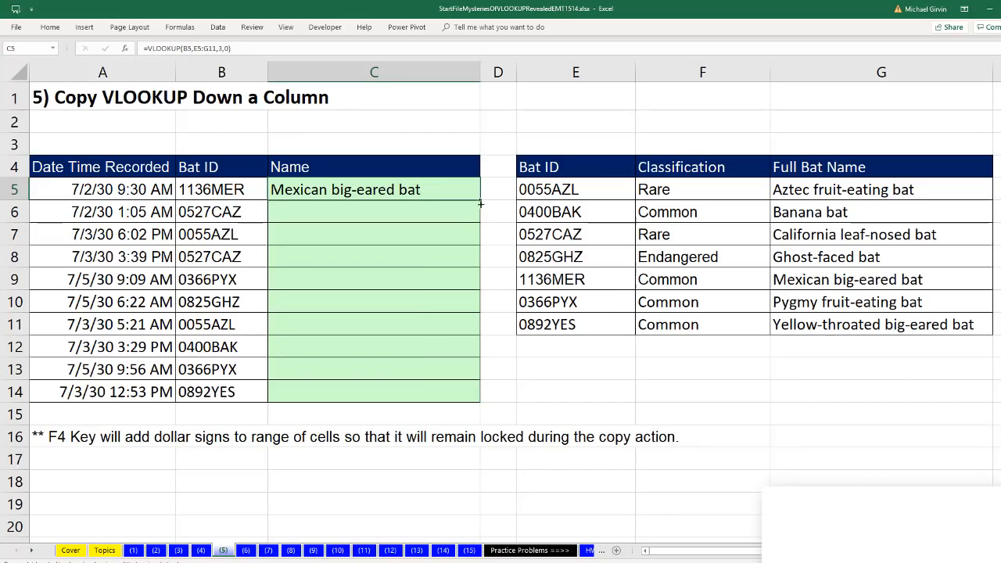
pyautogui.moveTo(623, 177); pyautogui.dragTo(601, 431)
pyautogui.moveTo(471, 303); pyautogui.dragTo(471, 403)
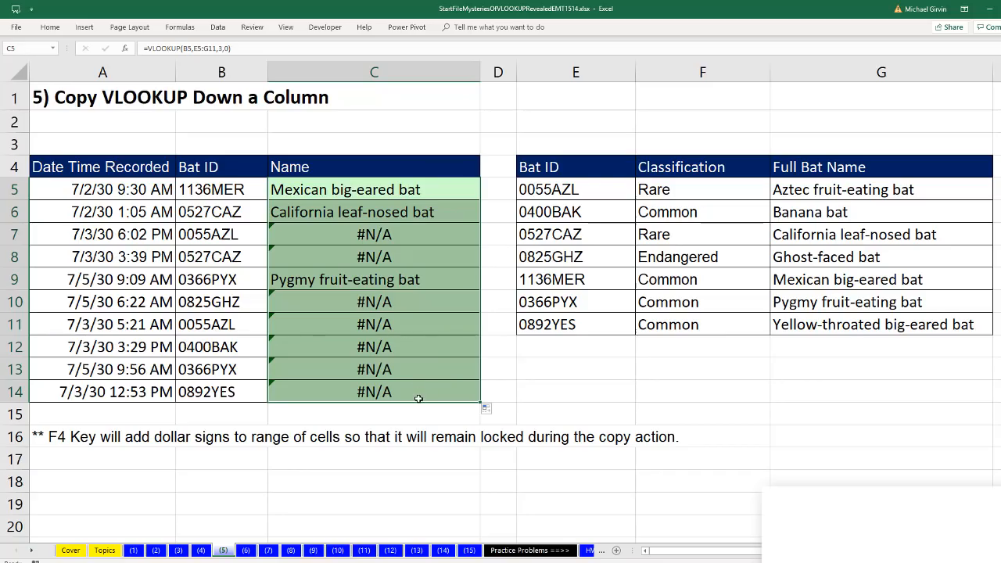
# Examine how the lookup value and table references shift in the copied formulas in C14, C5, C9, C10 and C11
pyautogui.click(287, 395)
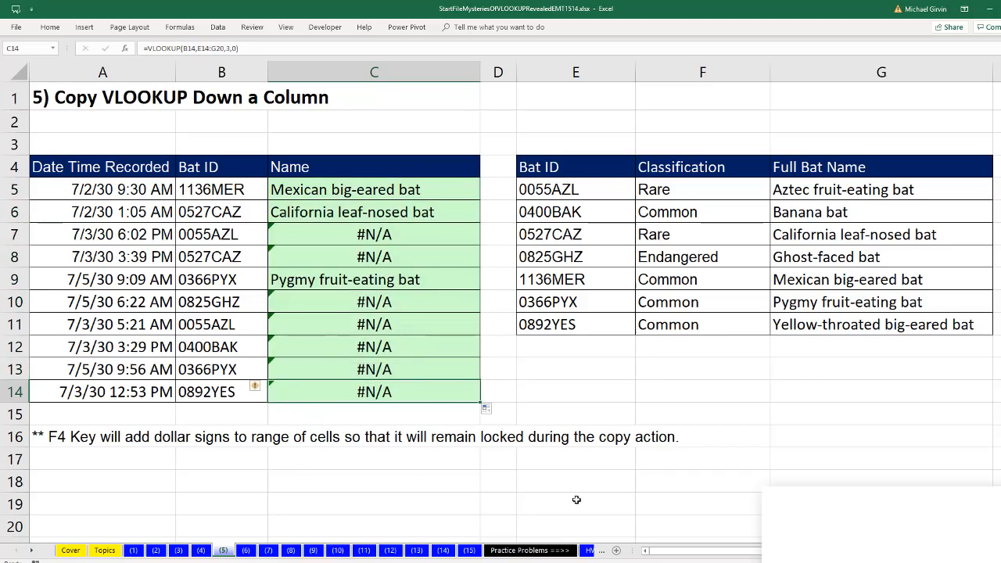
pyautogui.press('F2')
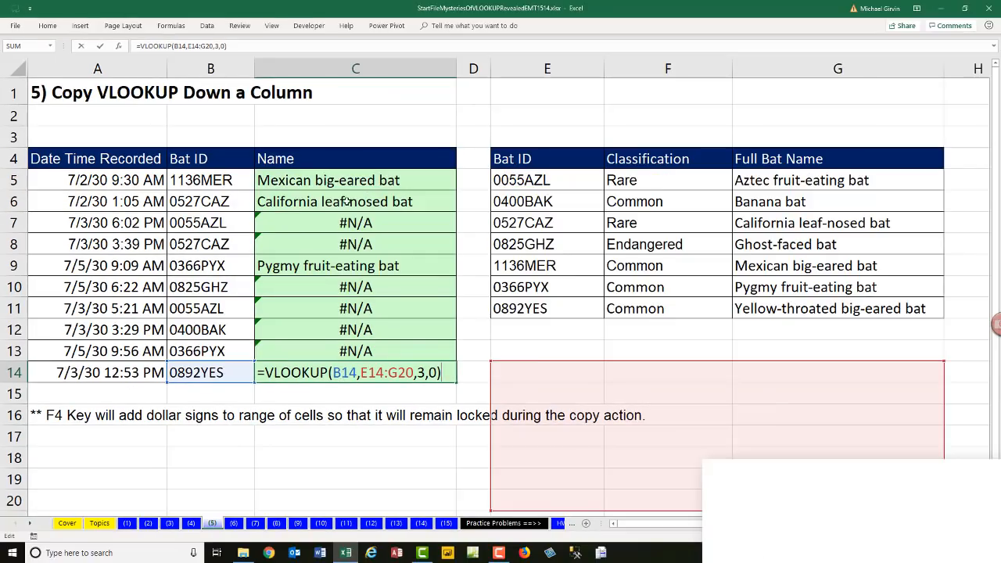
pyautogui.hotkey('ctrl', 'Return')
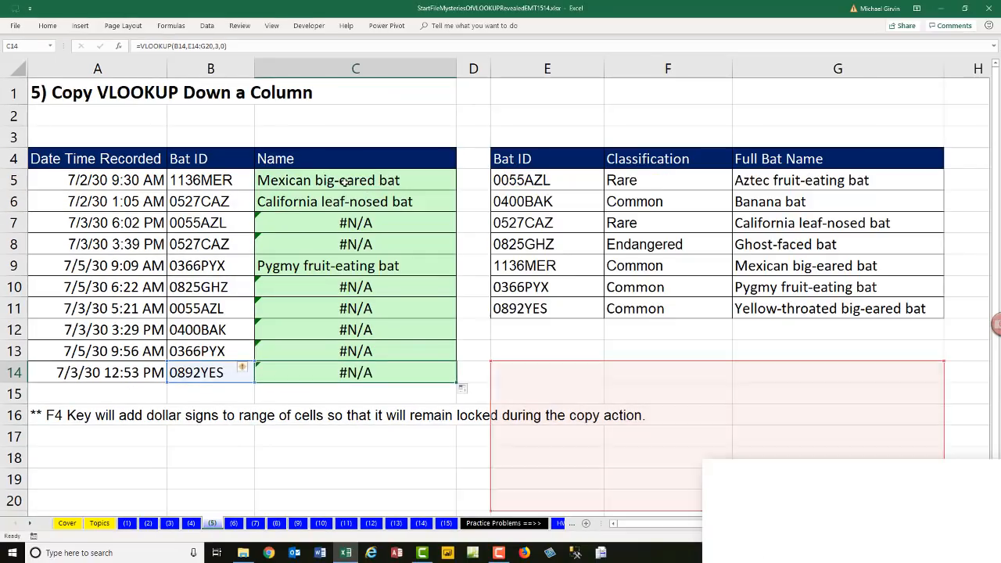
pyautogui.click(345, 181)
pyautogui.press('F2')
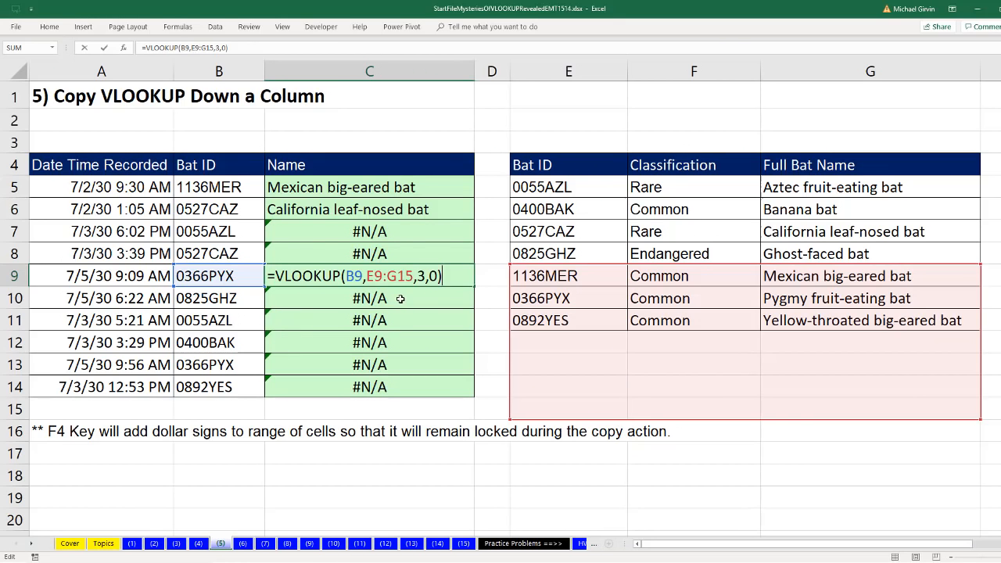
pyautogui.press('Return')
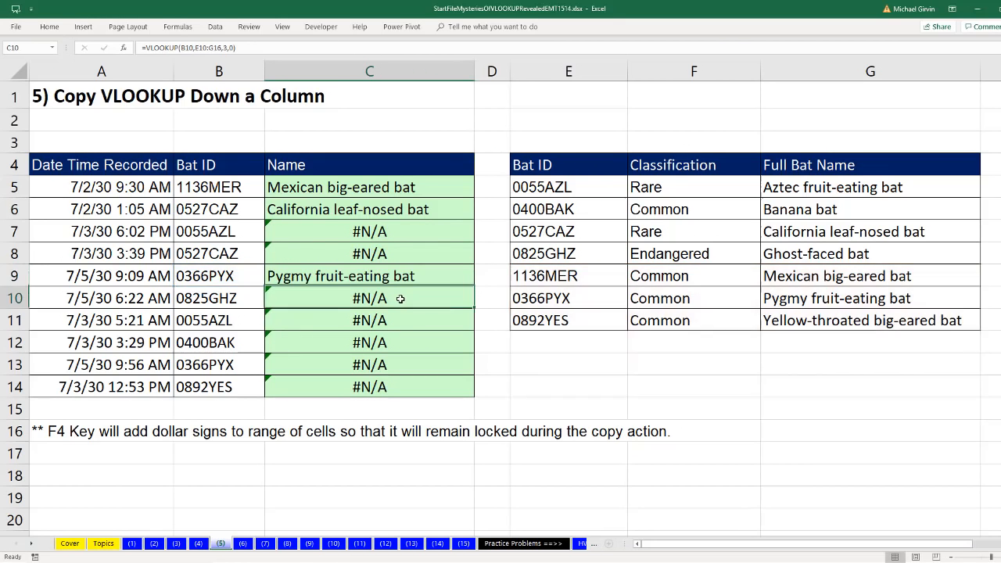
pyautogui.press('F2')
pyautogui.press('Return')
pyautogui.press('F2')
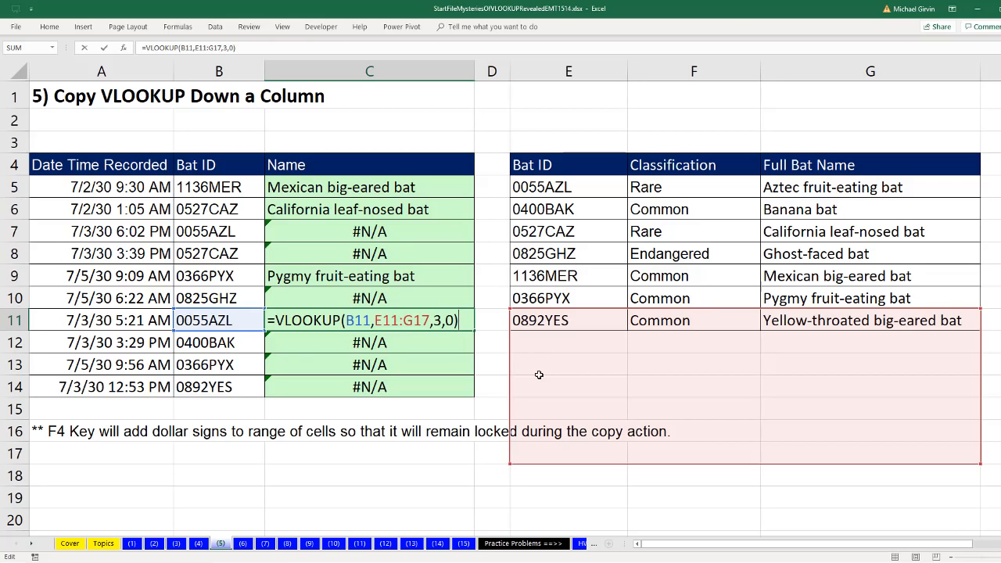
pyautogui.doubleClick(353, 321)
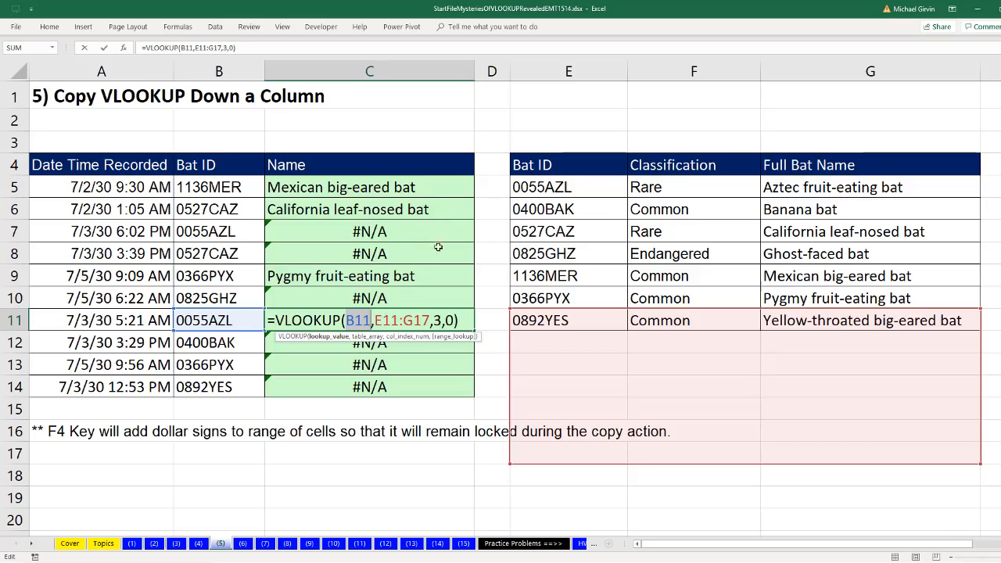
pyautogui.hotkey('ctrl', 'Return')
# Clear C5:C14 and enter =VLOOKUP(B5,$E$5:$G$11,3,0) in C5 with the lookup table locked
pyautogui.moveTo(401, 186); pyautogui.dragTo(380, 391)
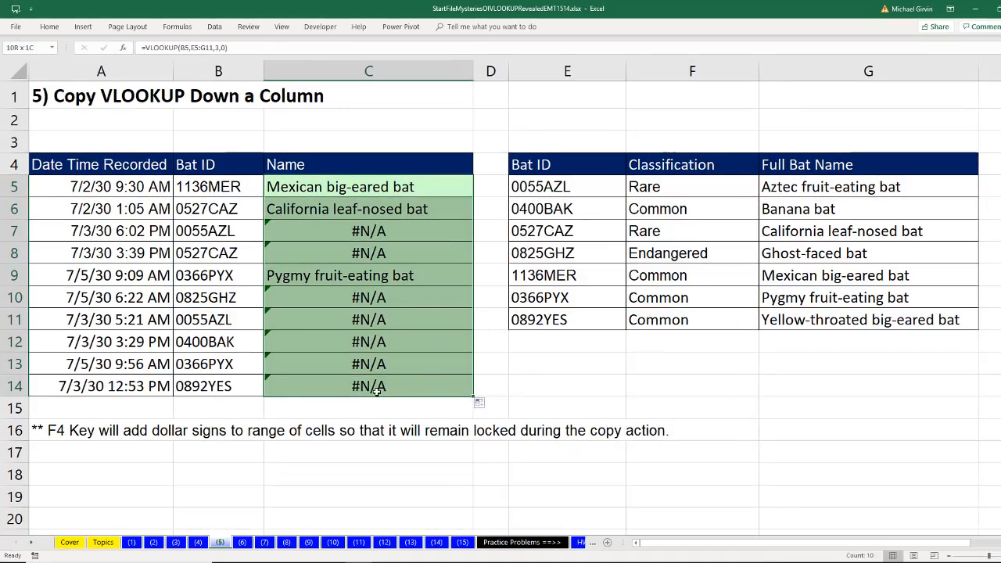
pyautogui.press('Delete')
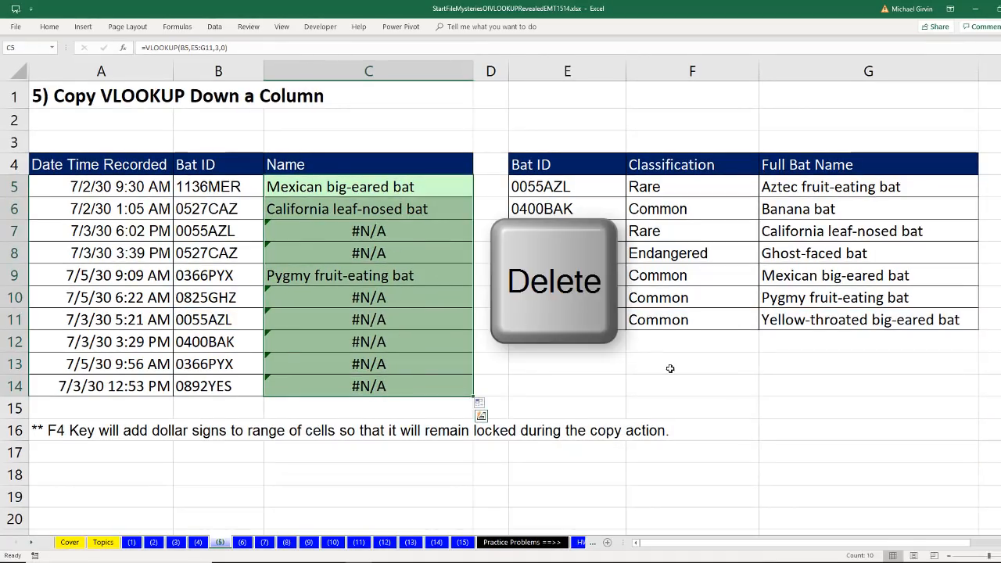
pyautogui.click(311, 186)
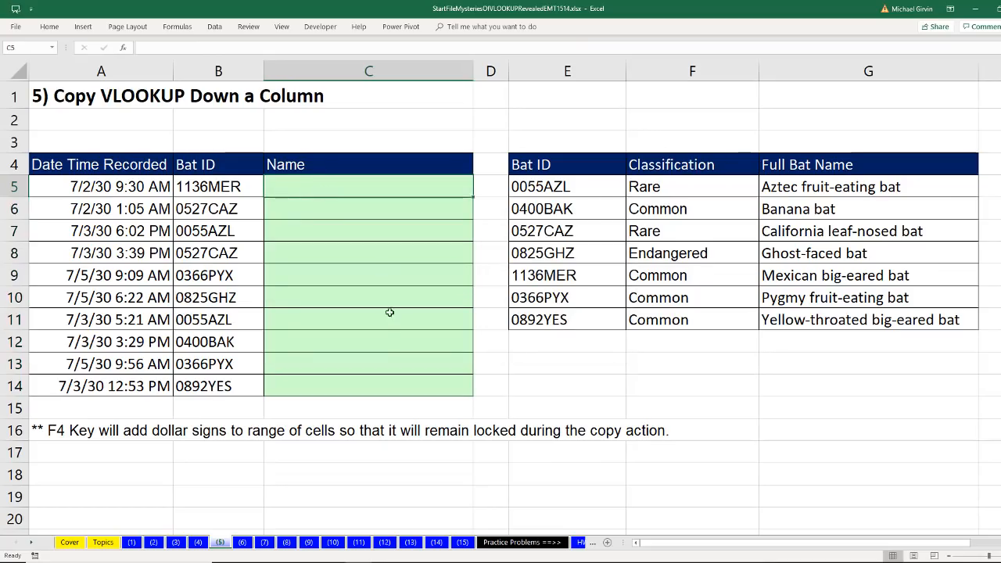
pyautogui.write('=vl')
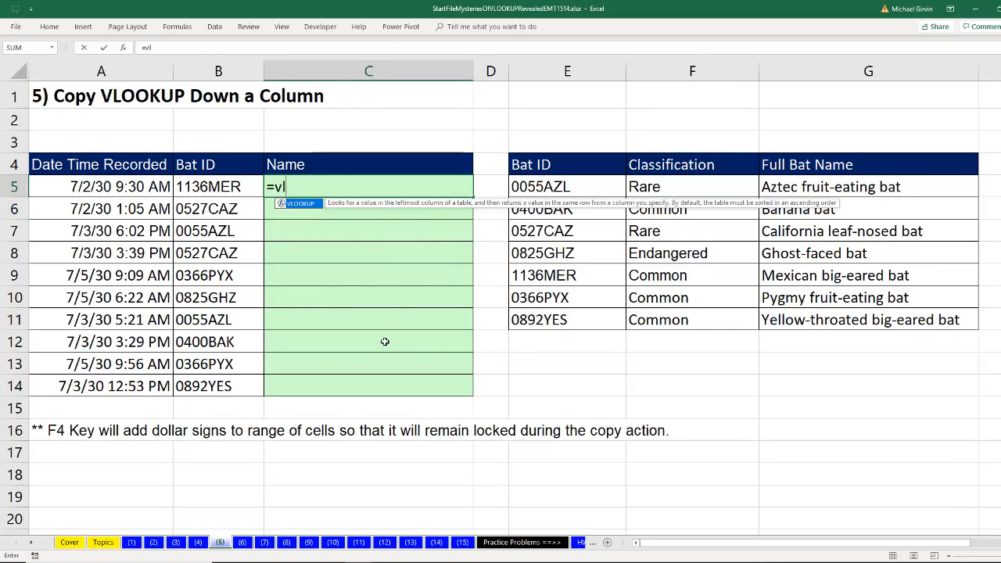
pyautogui.press('Tab')
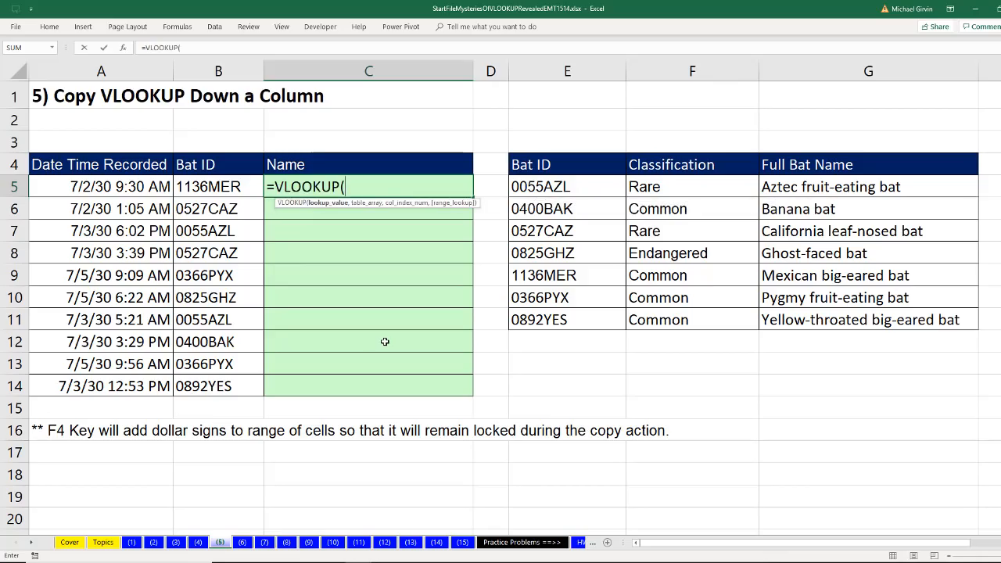
pyautogui.press('Left')
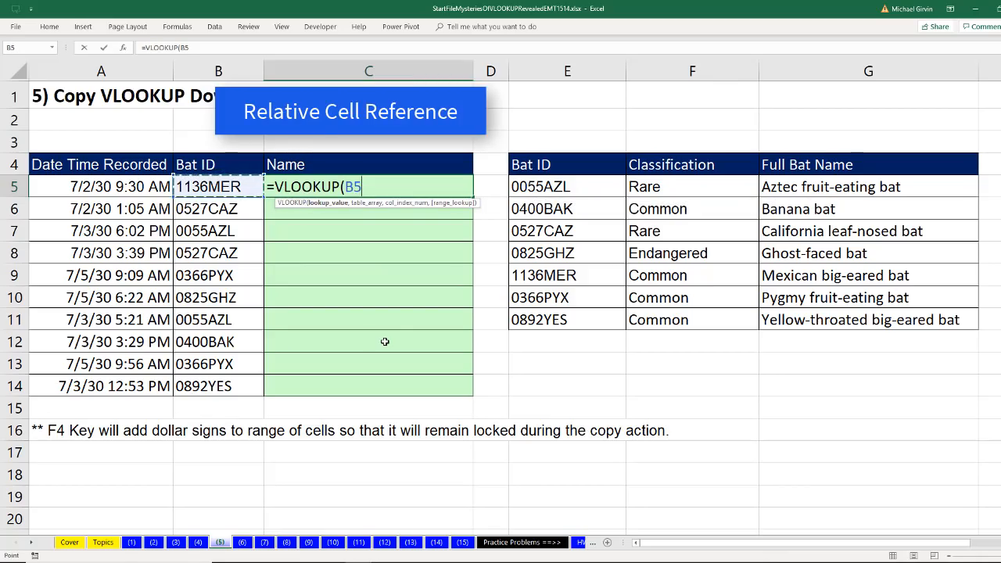
pyautogui.write(',')
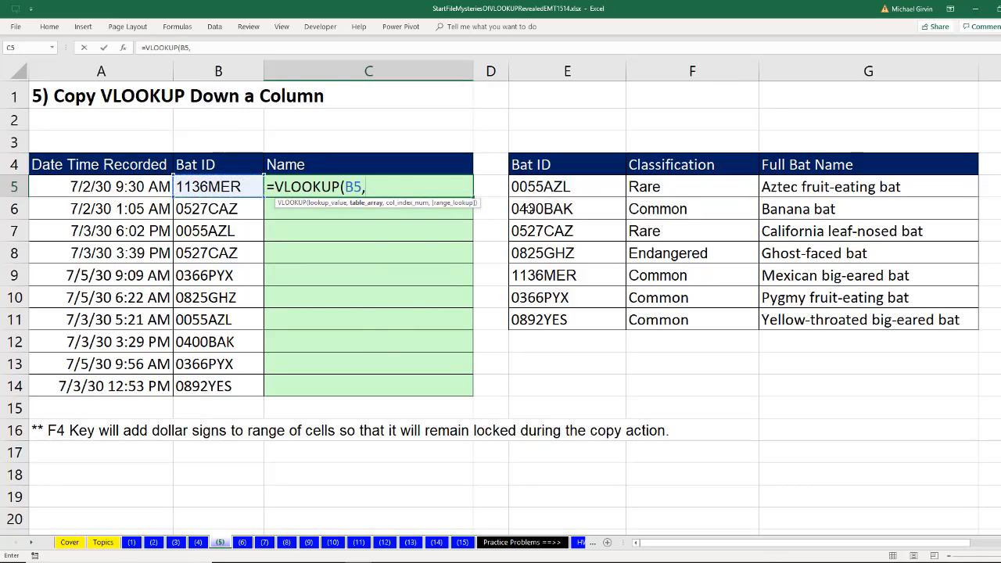
pyautogui.moveTo(551, 186); pyautogui.dragTo(836, 316)
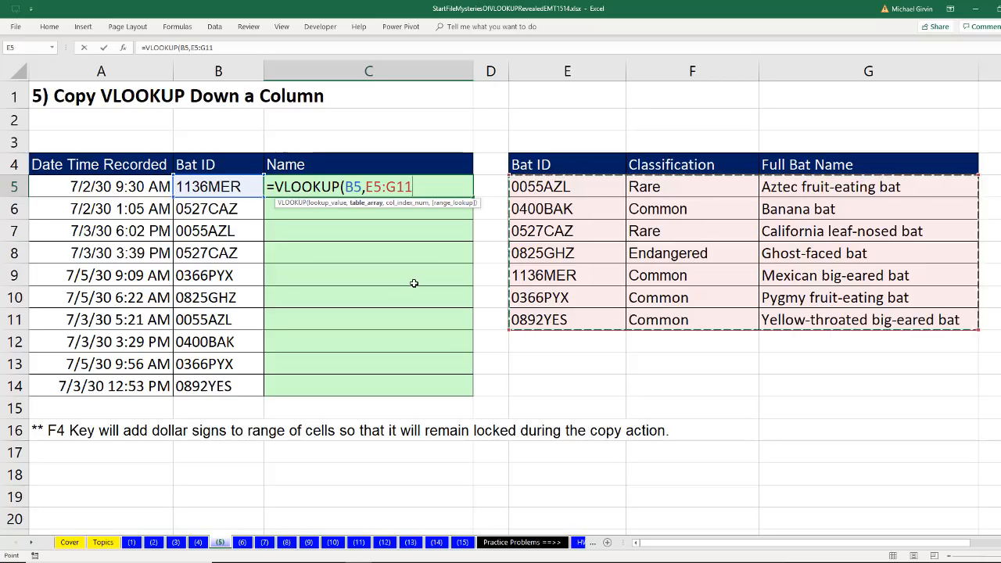
pyautogui.press('F4')
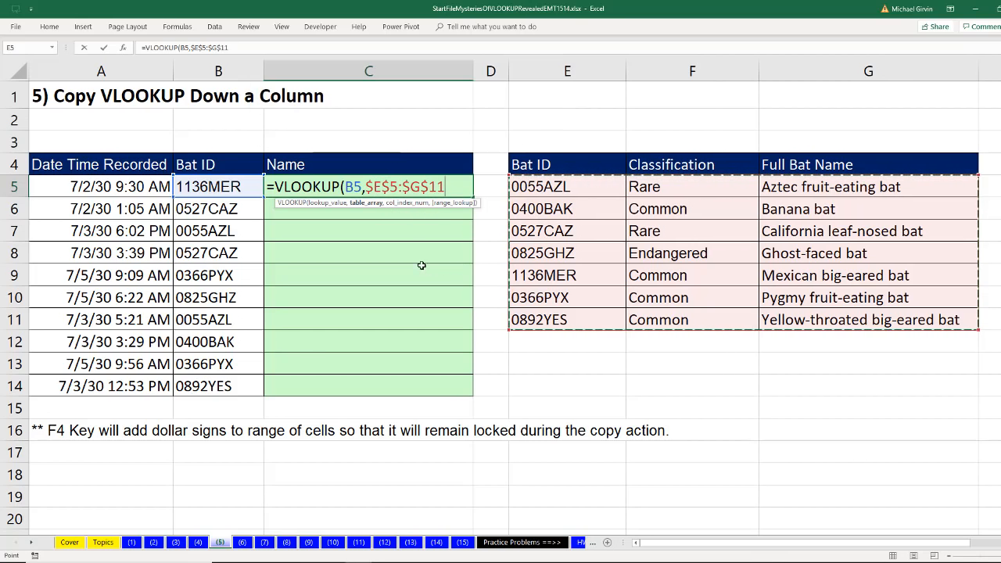
pyautogui.write(',')
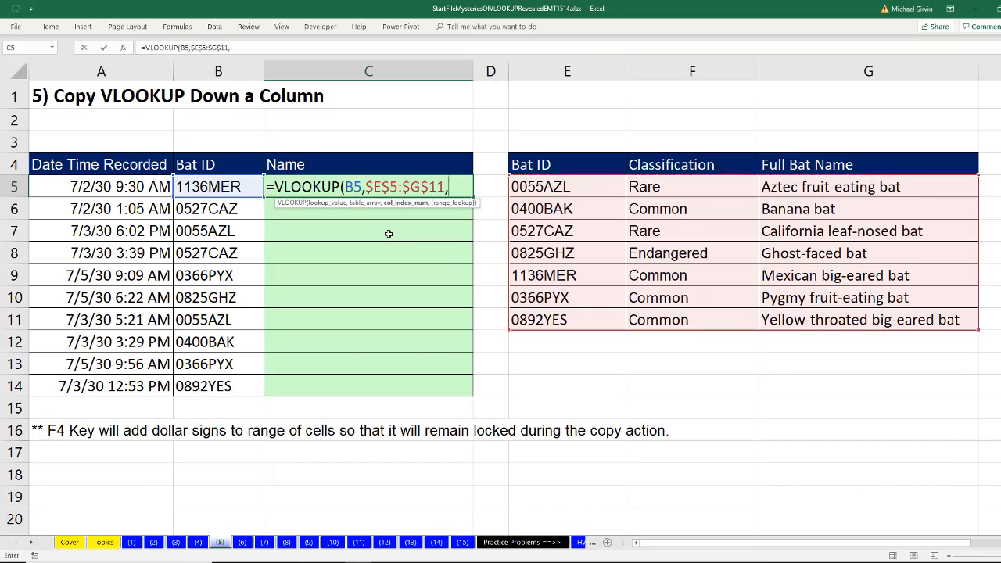
pyautogui.write('3,0)')
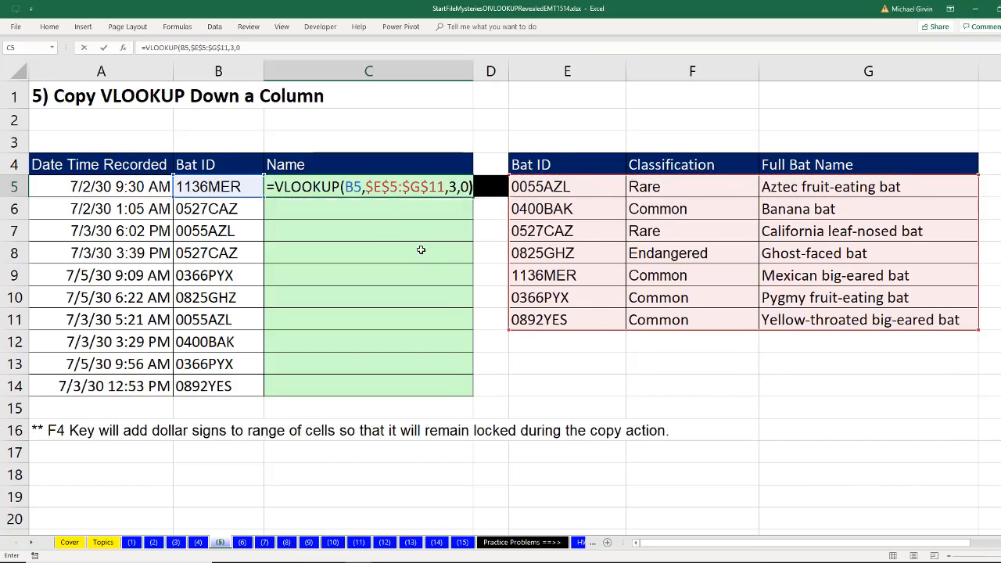
pyautogui.hotkey('ctrl', 'Return')
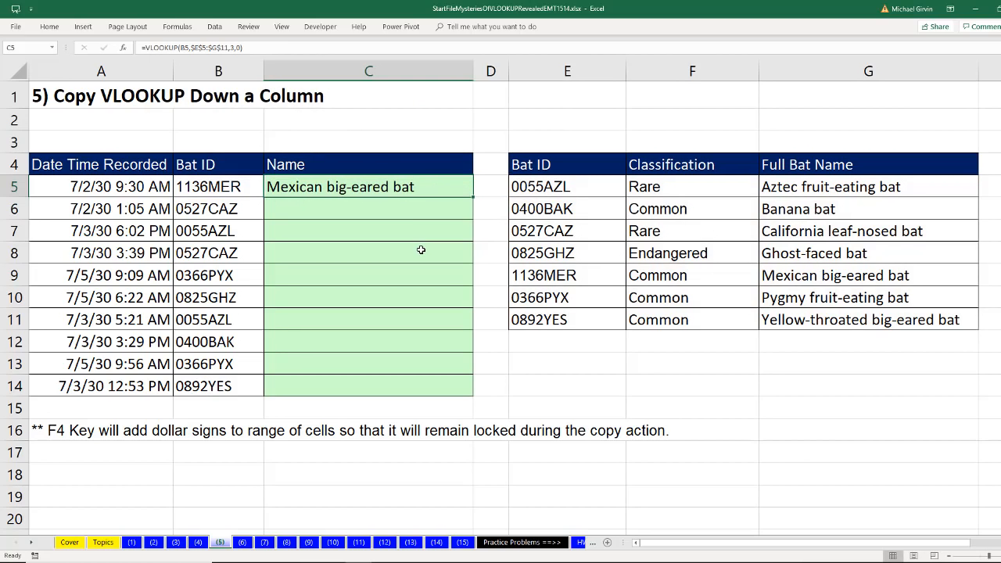
# Copy the C5 formula down through C14 and check the cell references in the last copy
pyautogui.doubleClick(473, 198)
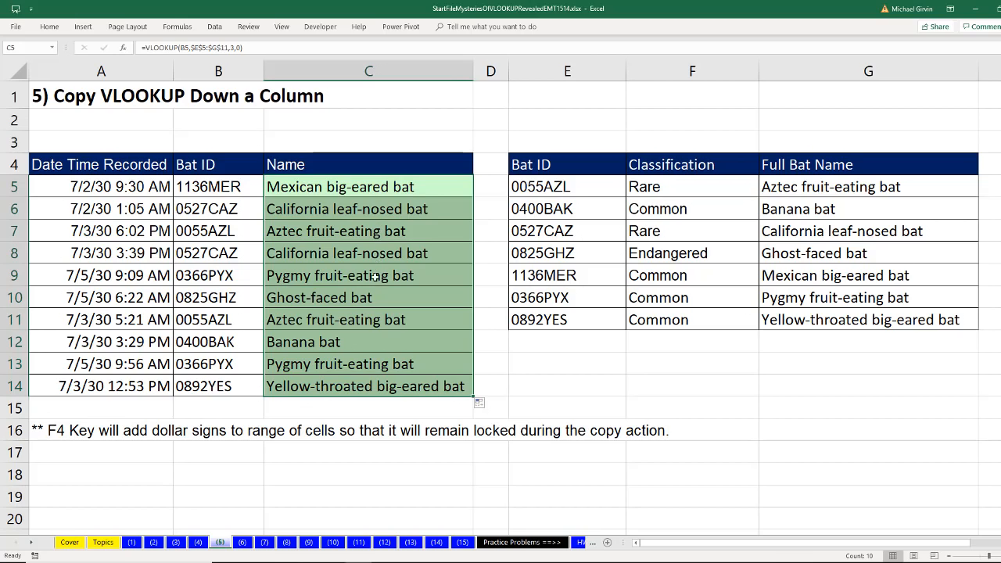
pyautogui.click(345, 387)
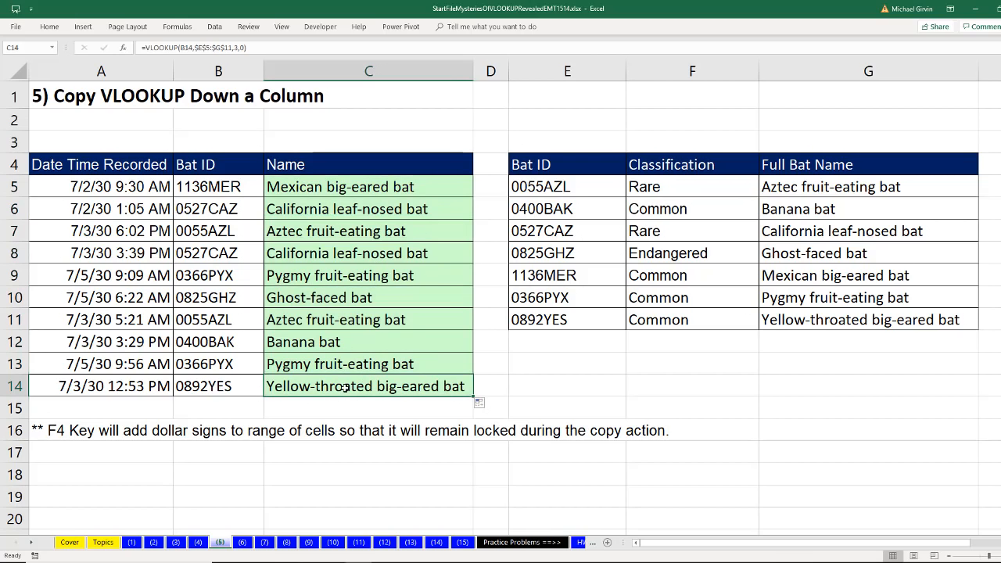
pyautogui.press('F2')
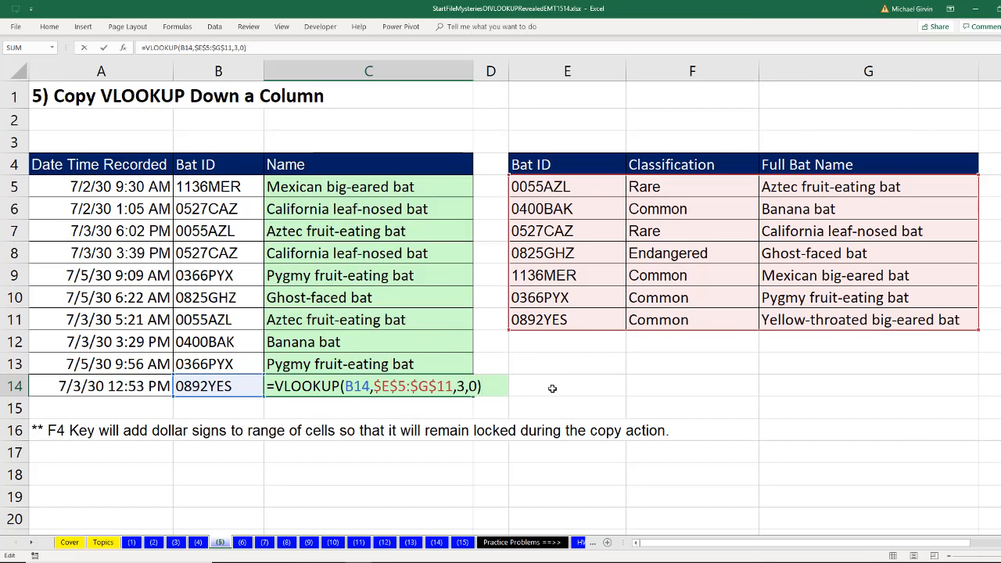
pyautogui.press('Return')
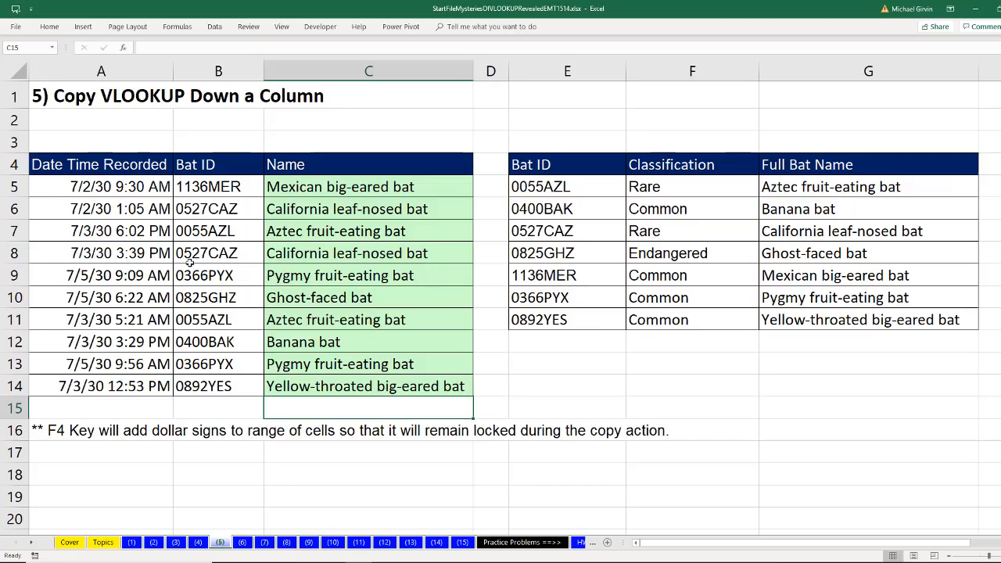
# On sheet (6), examine the product choices in E10 and the lookup range used by the price formula in F10
pyautogui.click(243, 543)
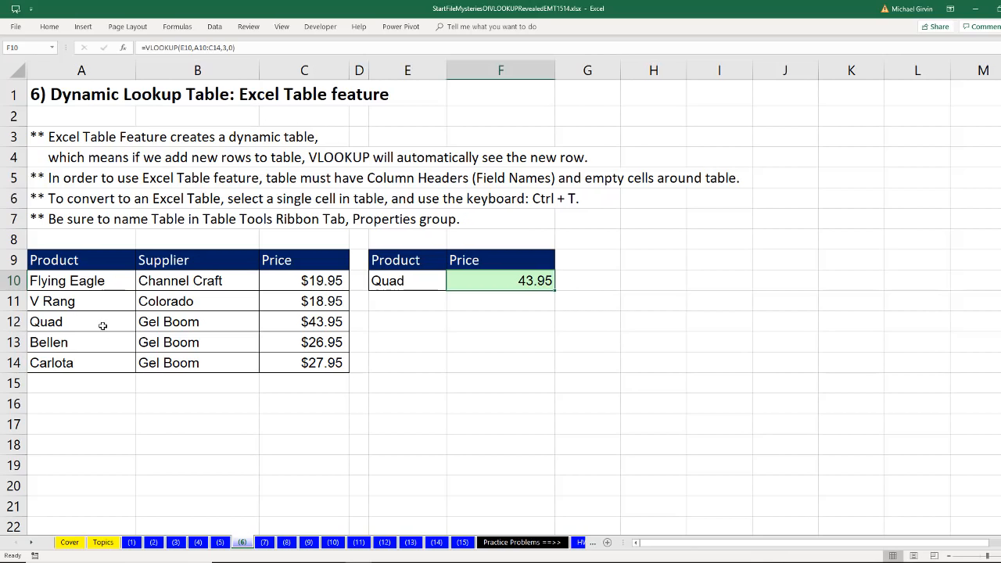
pyautogui.click(442, 283)
pyautogui.click(452, 286)
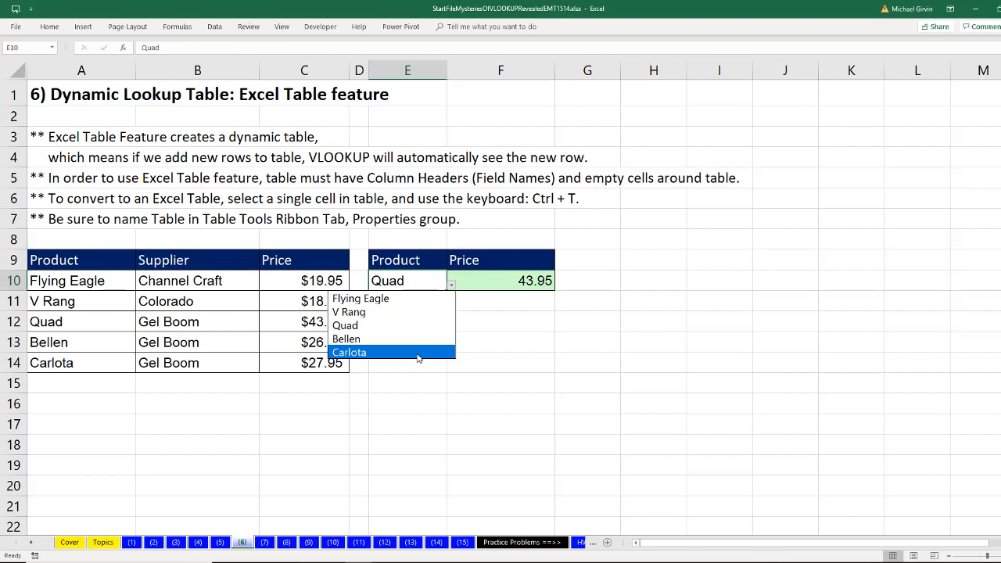
pyautogui.press('Escape')
pyautogui.click(492, 280)
pyautogui.press('F2')
pyautogui.click(563, 285)
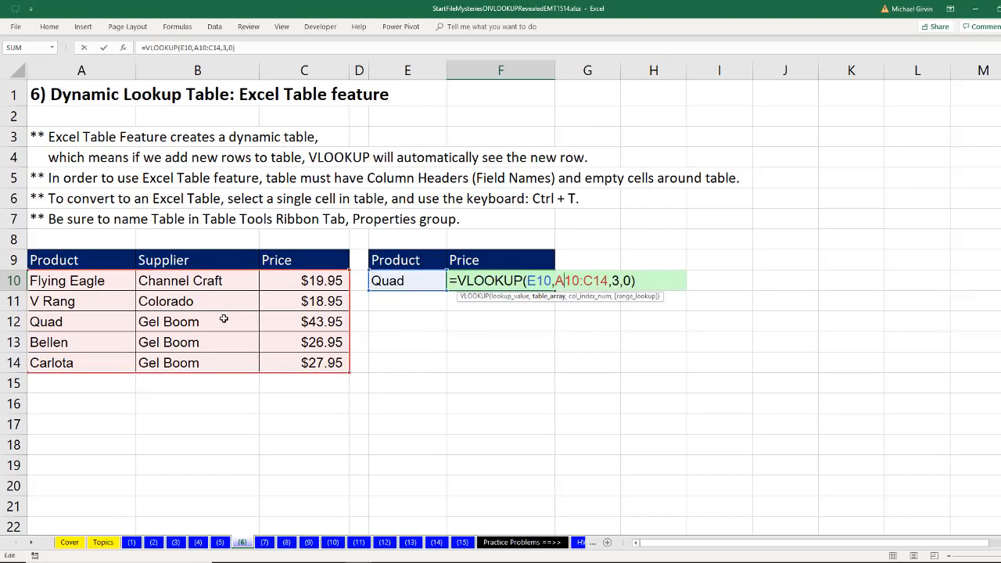
pyautogui.hotkey('ctrl', 'Return')
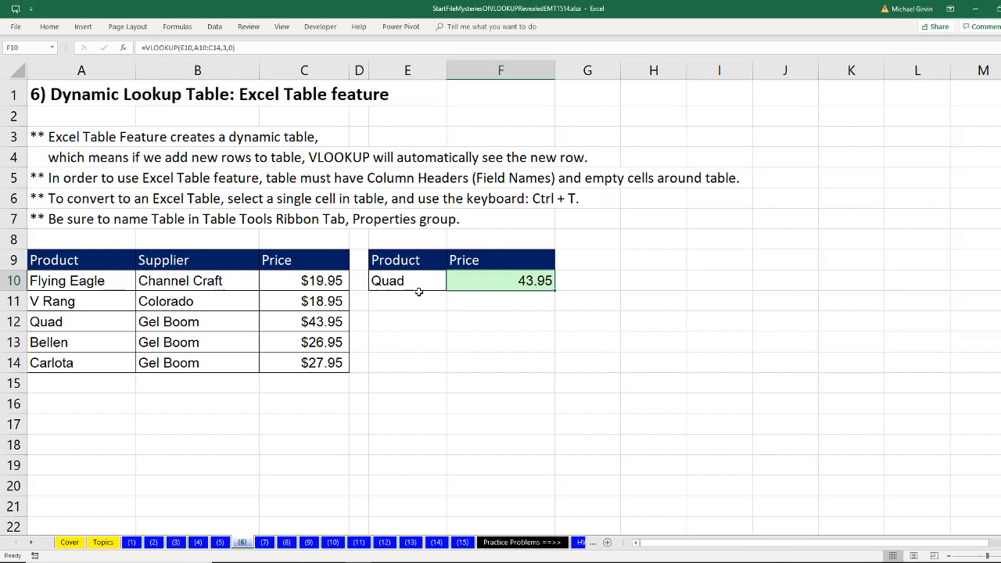
# Examine the product table's field names in A9:C9, its record rows and the empty cells surrounding it
pyautogui.click(185, 303)
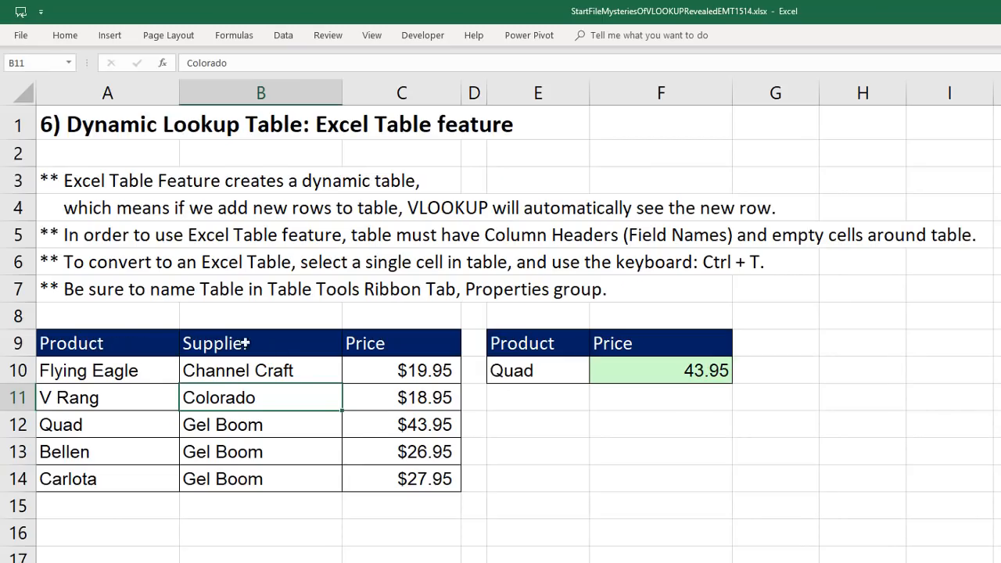
pyautogui.click(100, 345)
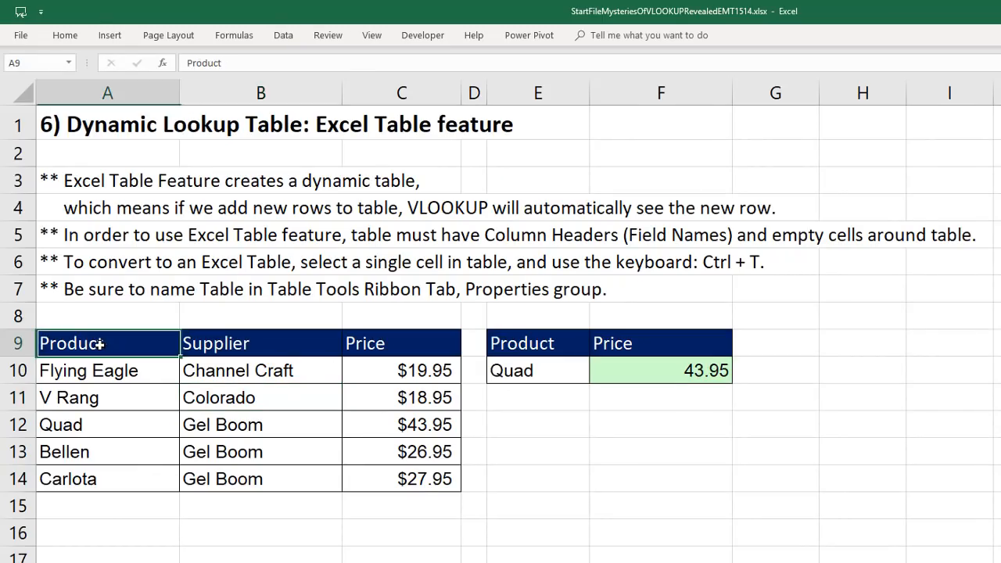
pyautogui.click(215, 342)
pyautogui.moveTo(127, 342); pyautogui.dragTo(398, 345)
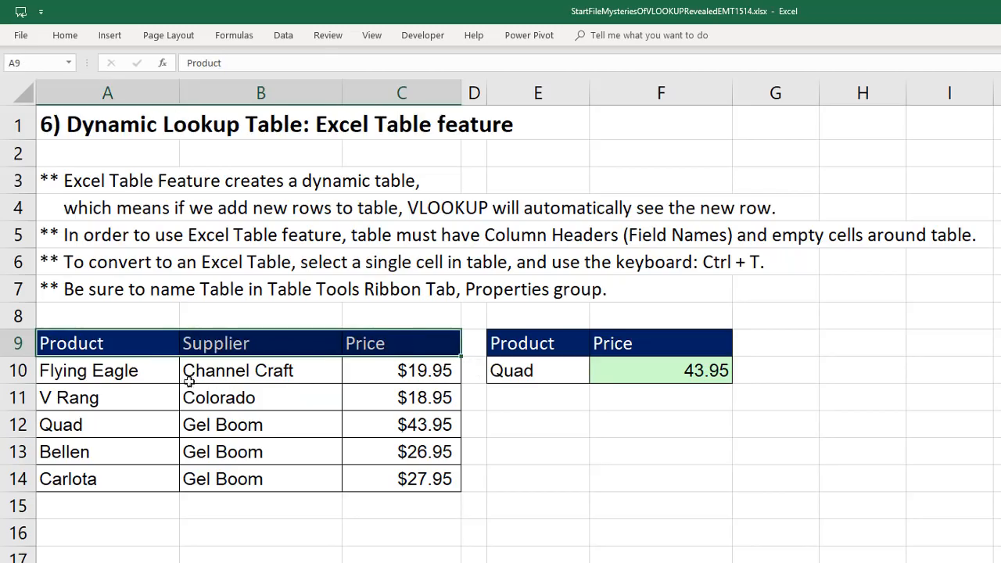
pyautogui.moveTo(138, 378); pyautogui.dragTo(406, 372)
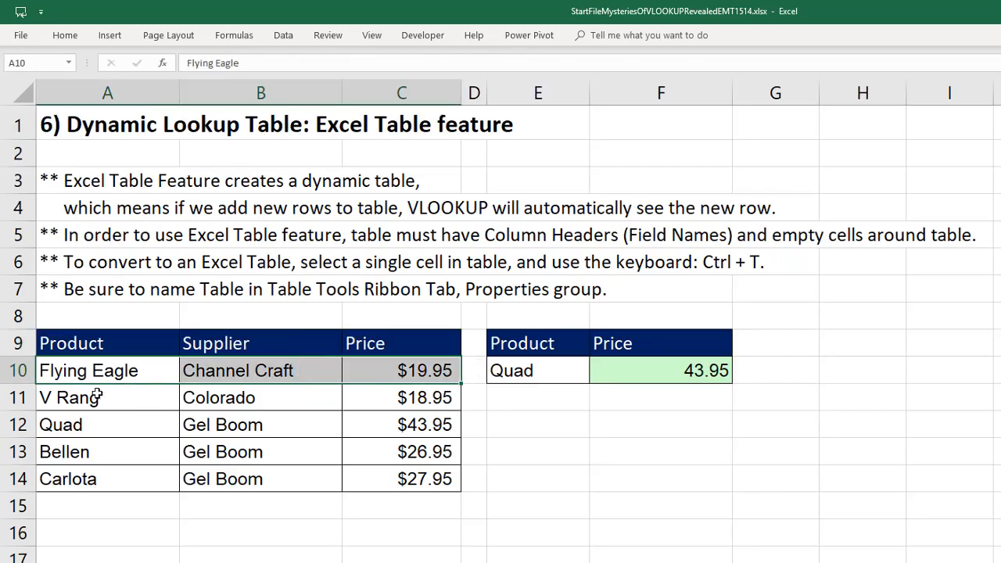
pyautogui.moveTo(97, 396); pyautogui.dragTo(410, 398)
pyautogui.moveTo(166, 431); pyautogui.dragTo(404, 423)
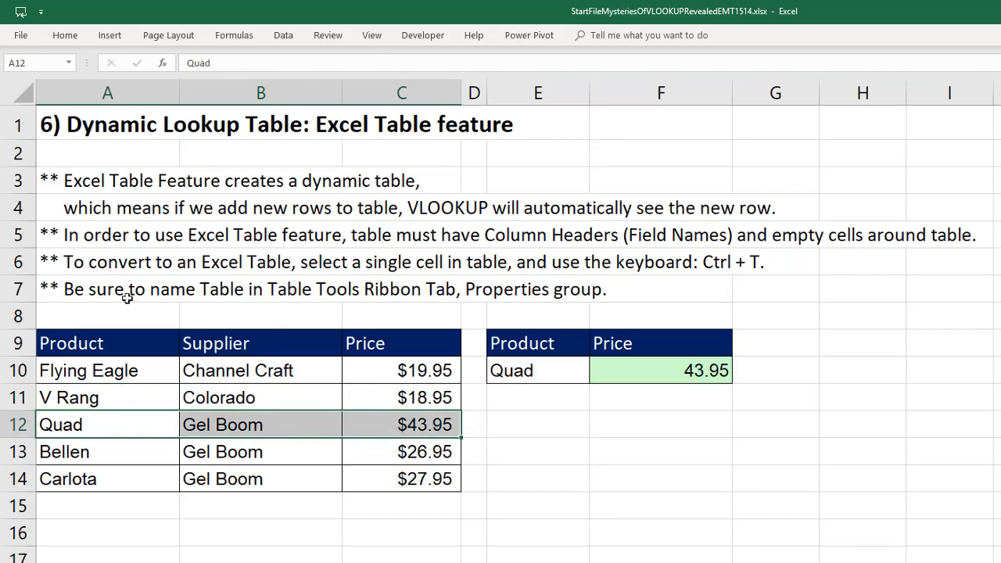
pyautogui.moveTo(278, 313); pyautogui.dragTo(488, 525)
pyautogui.moveTo(427, 510); pyautogui.dragTo(99, 508)
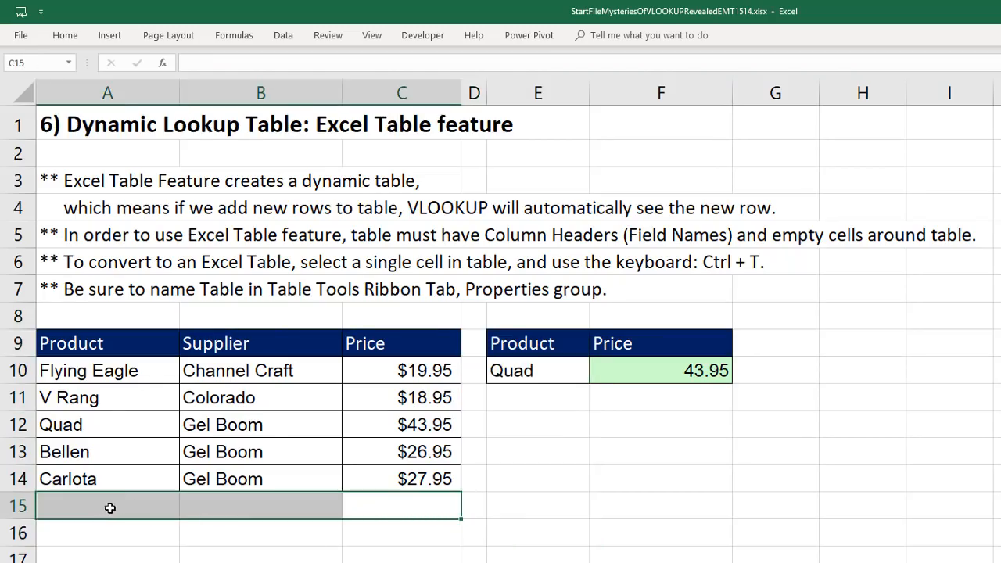
# Convert the product list A9:C14 into an Excel Table with headers and view the Price column's filter options
pyautogui.click(280, 407)
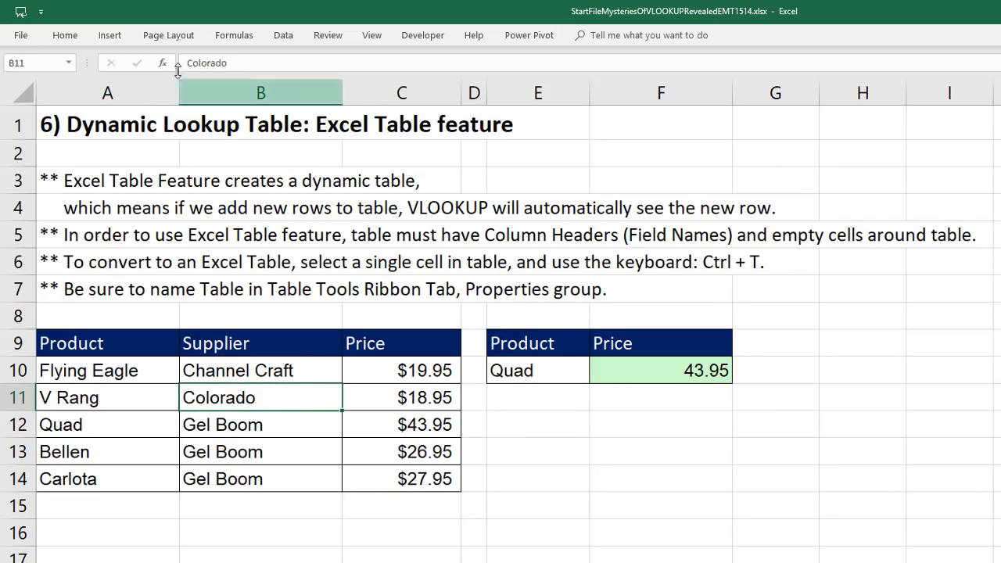
pyautogui.click(112, 35)
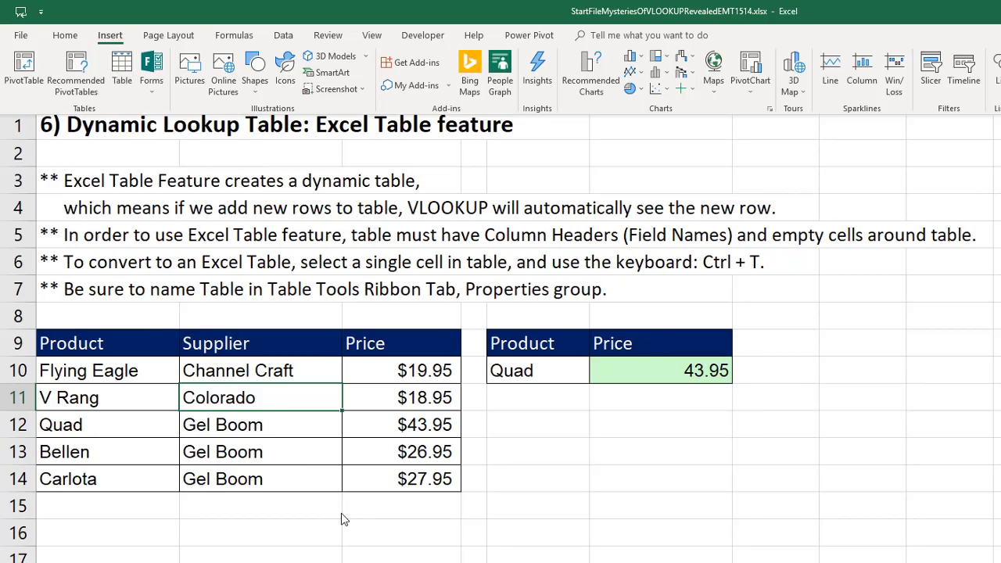
pyautogui.hotkey('ctrl', 't')
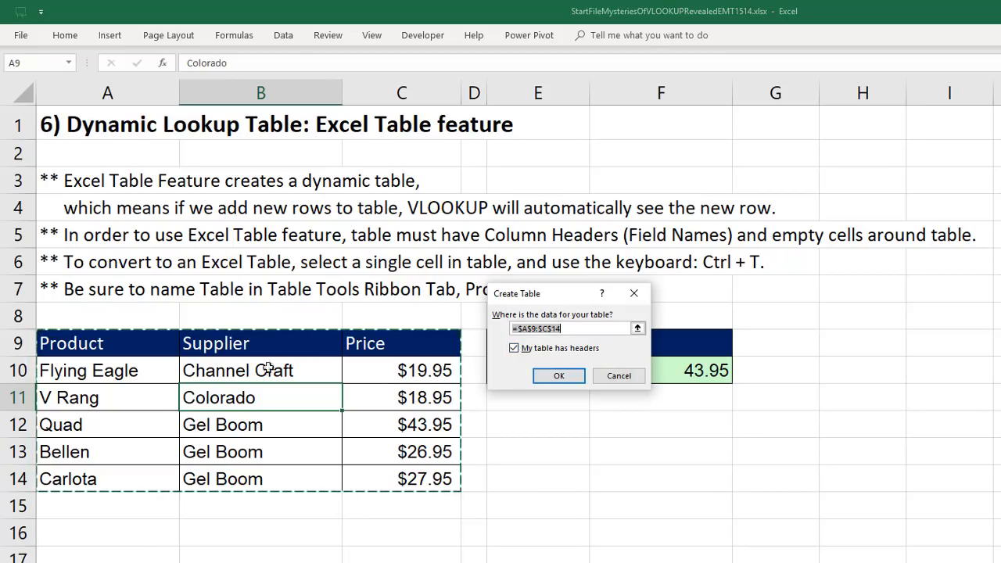
pyautogui.click(560, 376)
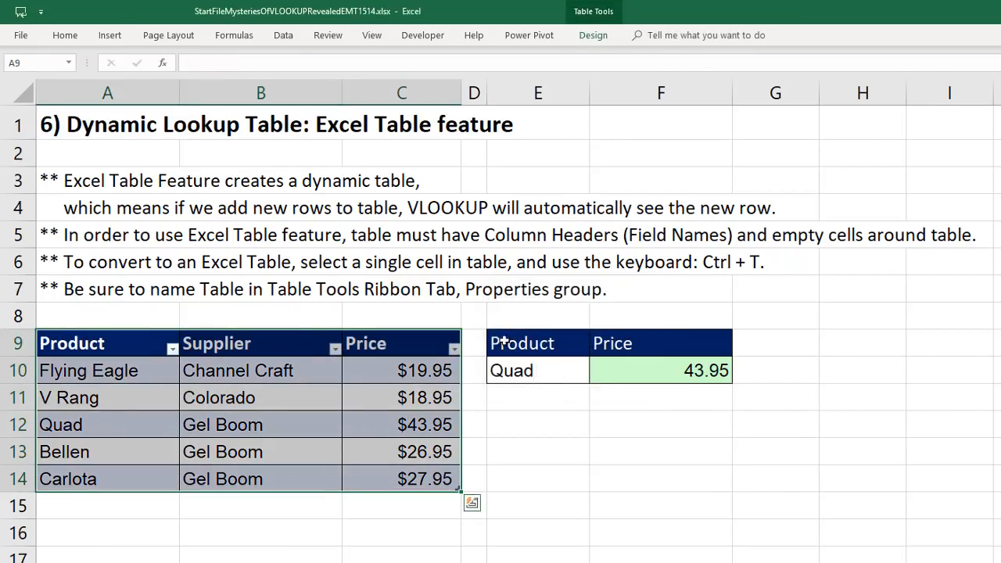
pyautogui.click(454, 350)
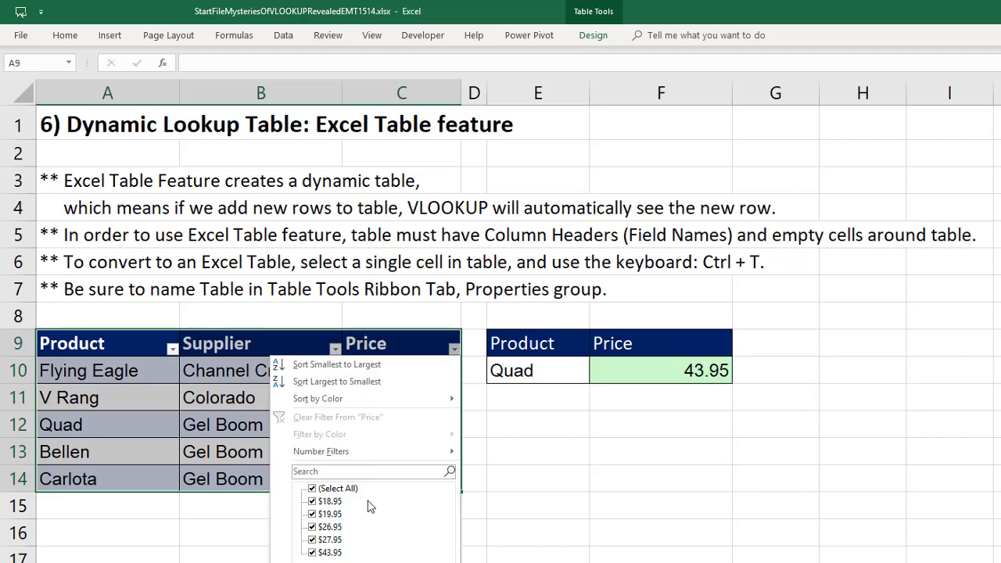
pyautogui.press('Escape')
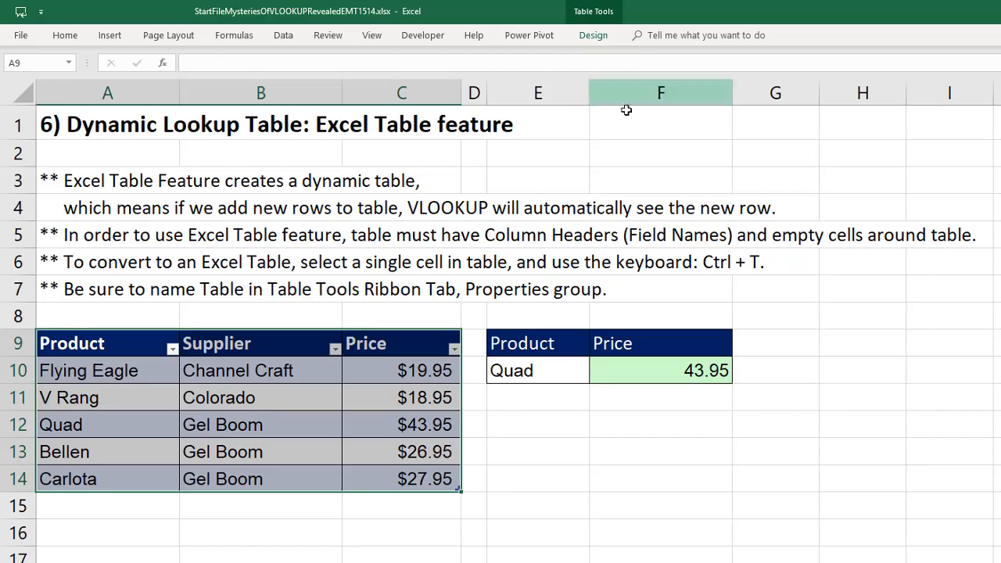
# Name the new Excel Table ProductLookup
pyautogui.click(633, 150)
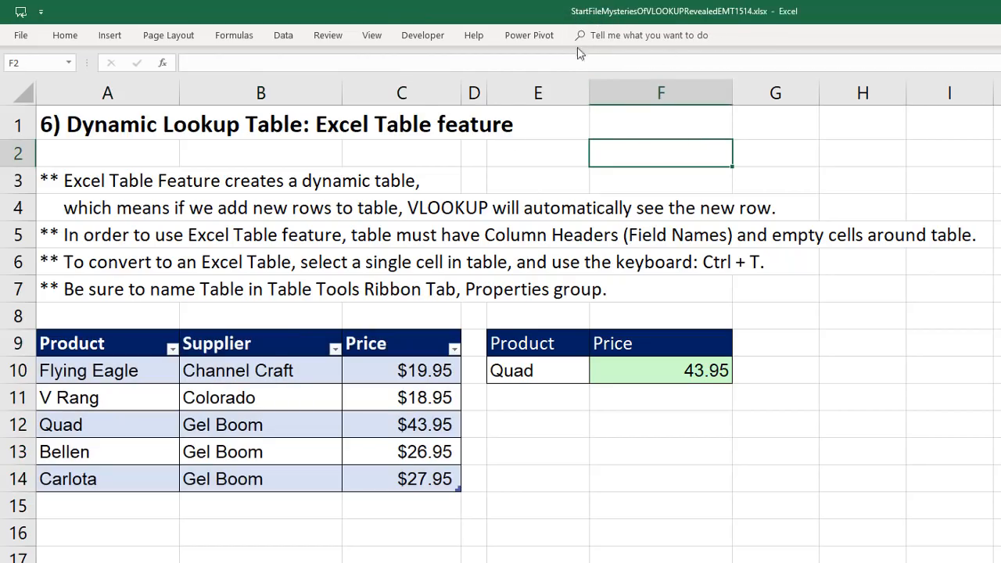
pyautogui.click(257, 375)
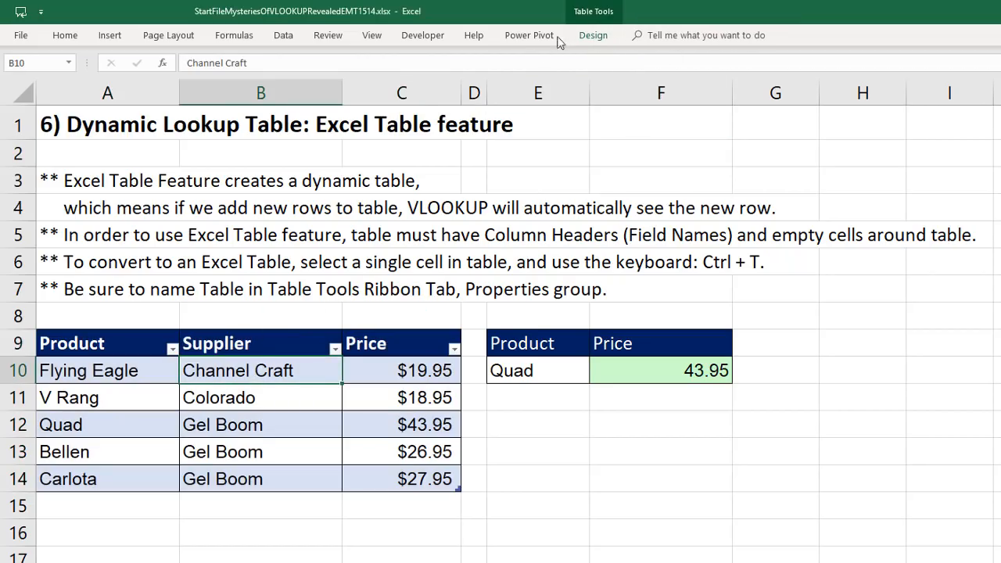
pyautogui.click(588, 15)
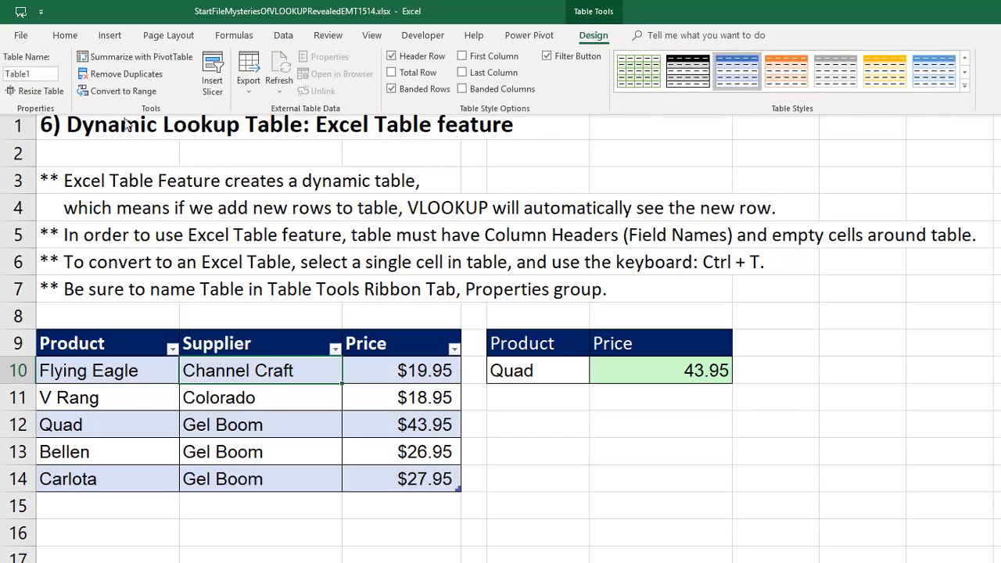
pyautogui.click(43, 73)
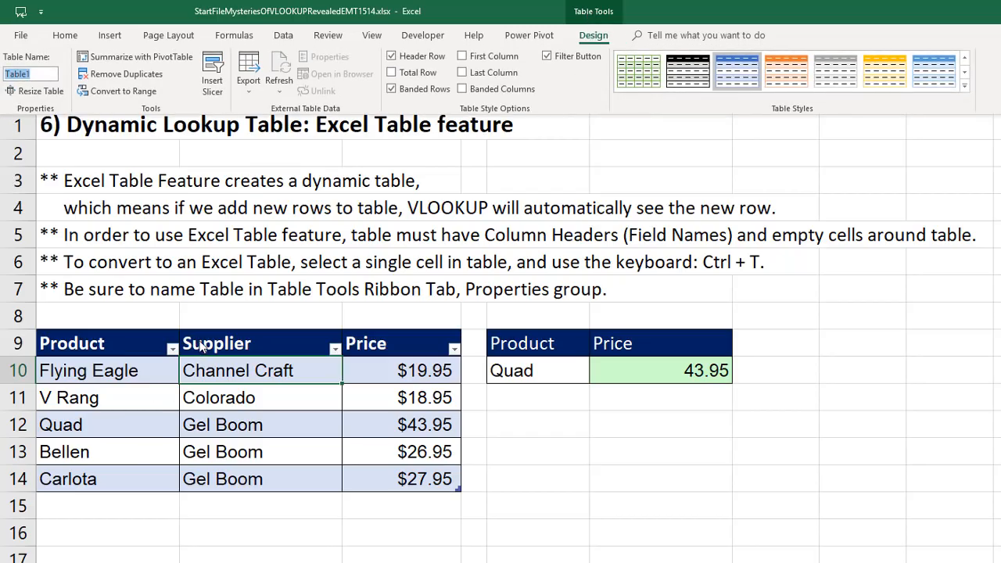
pyautogui.write('Product')
pyautogui.write('Lookup')
pyautogui.press('Return')
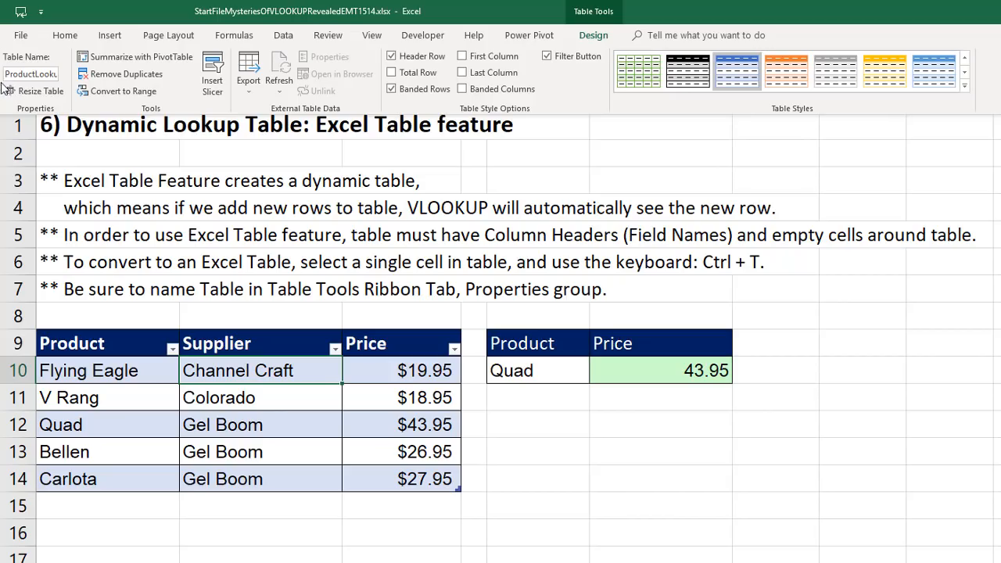
pyautogui.click(231, 405)
# View the product choices offered in cell E10
pyautogui.click(538, 371)
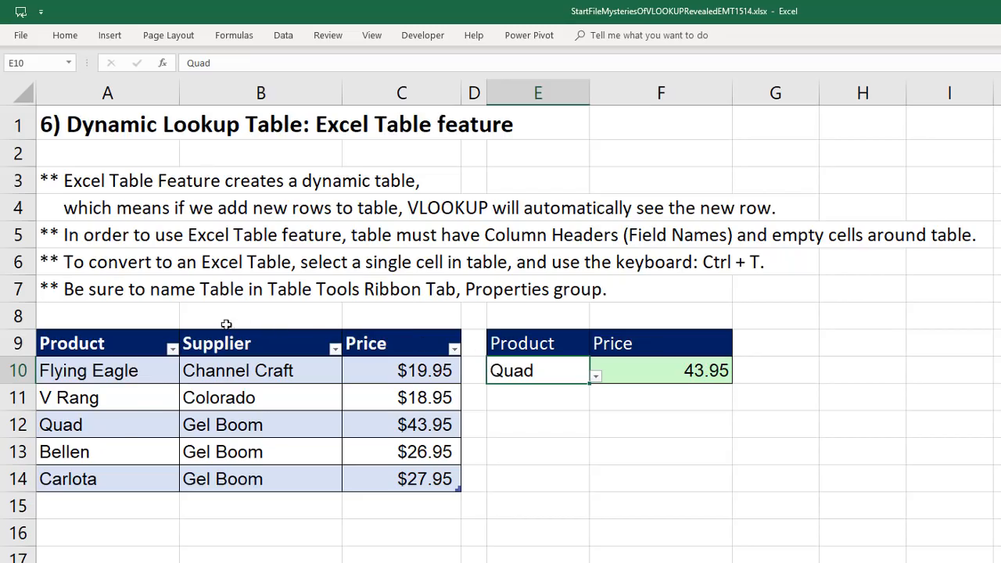
pyautogui.click(596, 377)
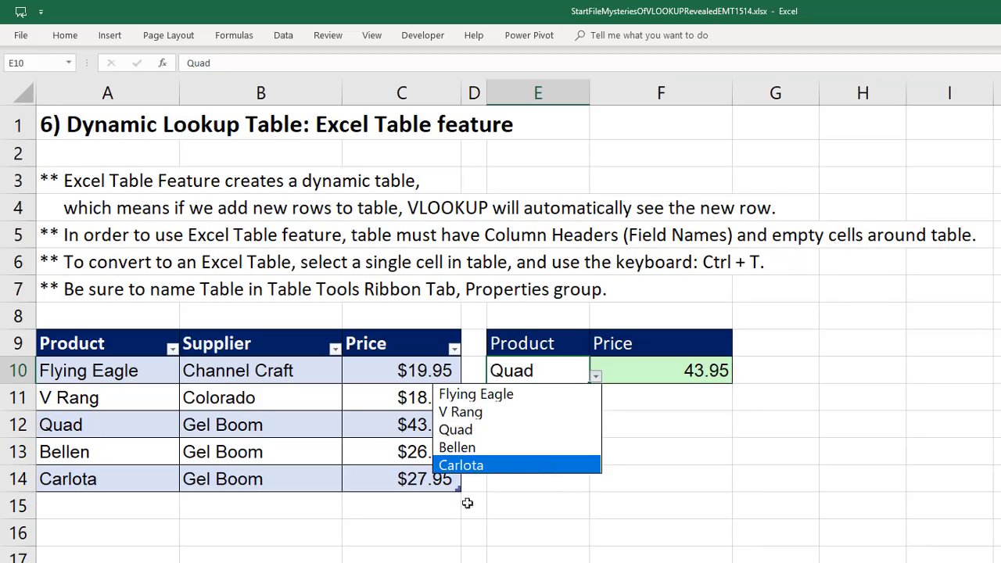
pyautogui.press('Escape')
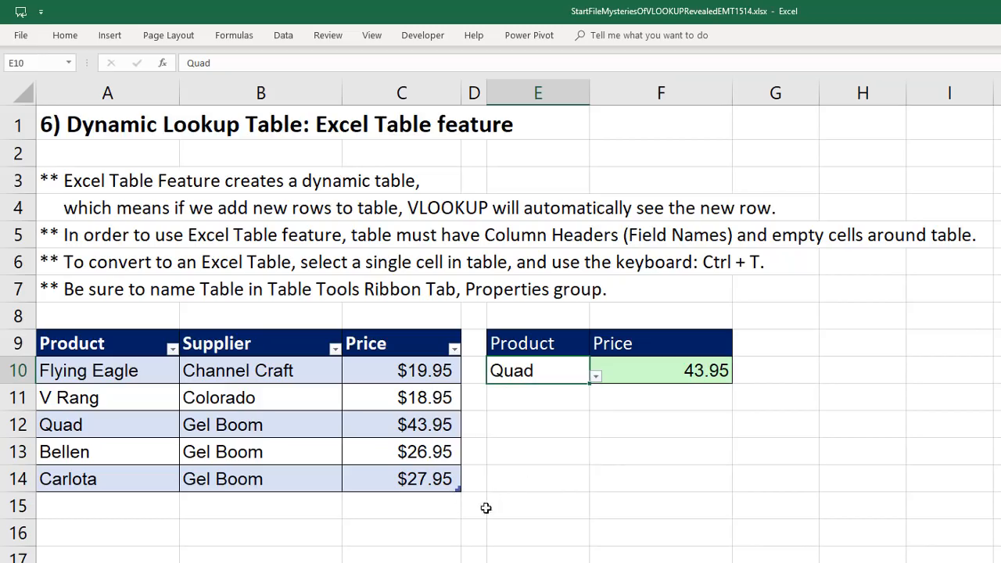
# Add Sunshine as a new product in A15 directly below the table and check the updated product choices in E10
pyautogui.click(69, 508)
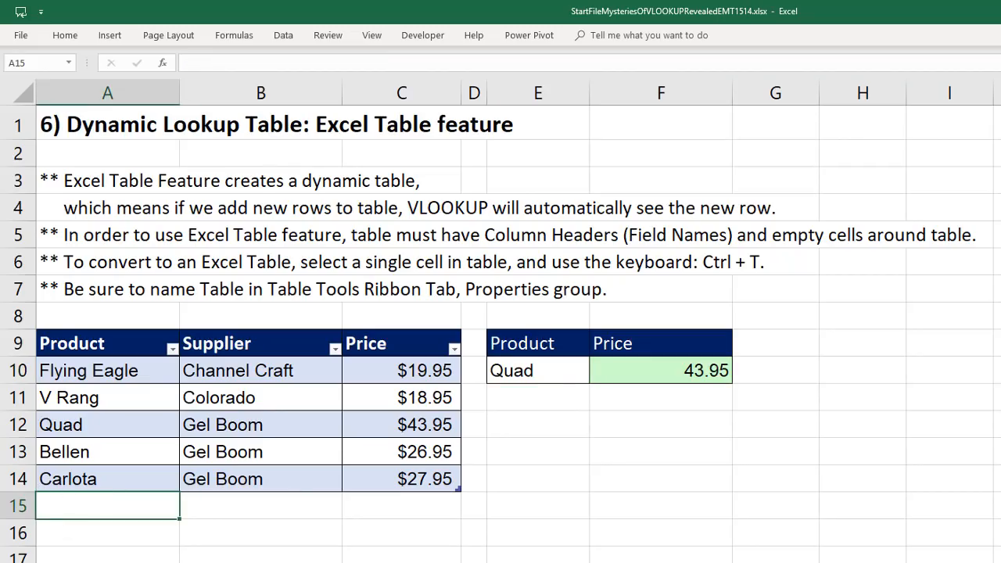
pyautogui.write('Sunshine')
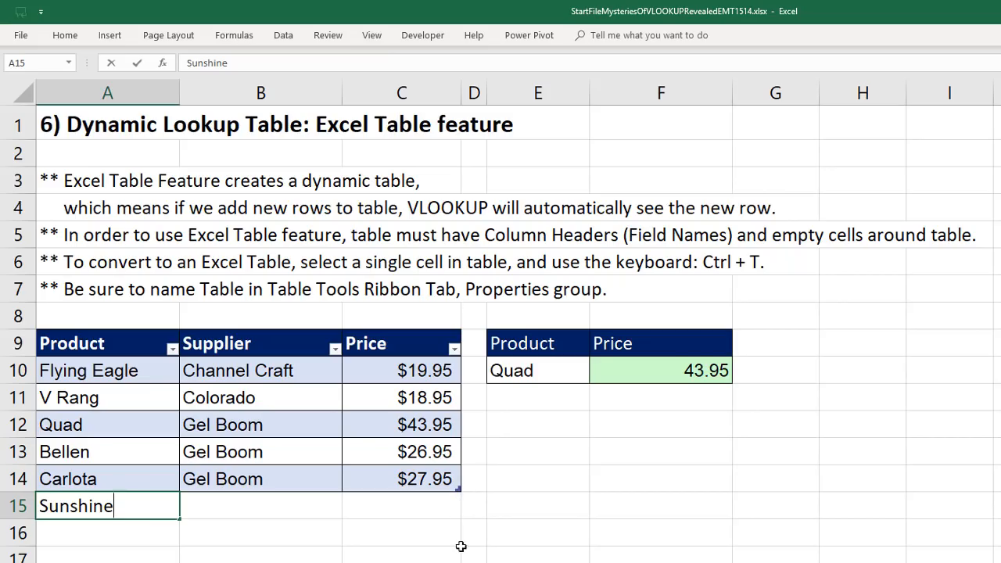
pyautogui.press('Tab')
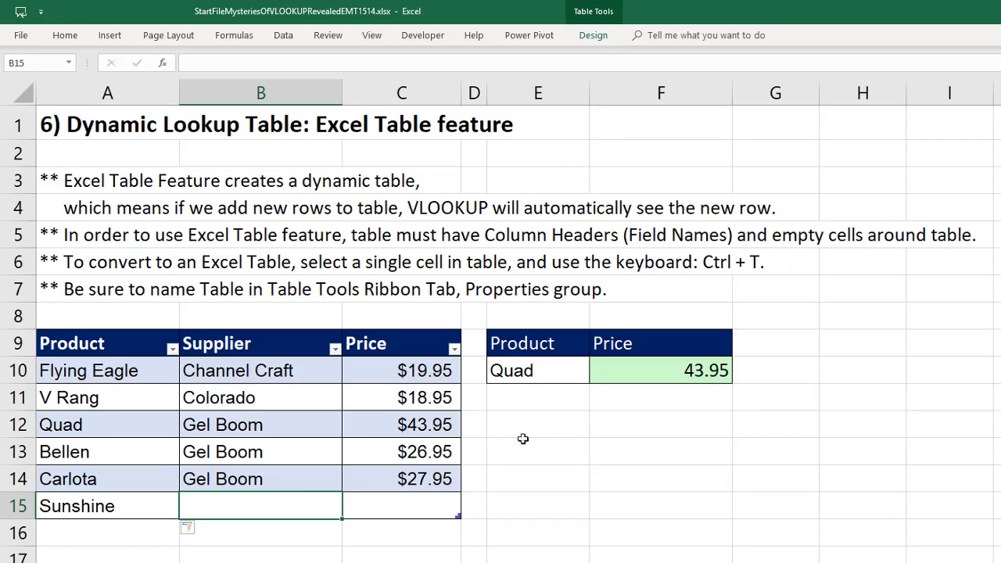
pyautogui.click(580, 373)
pyautogui.click(594, 377)
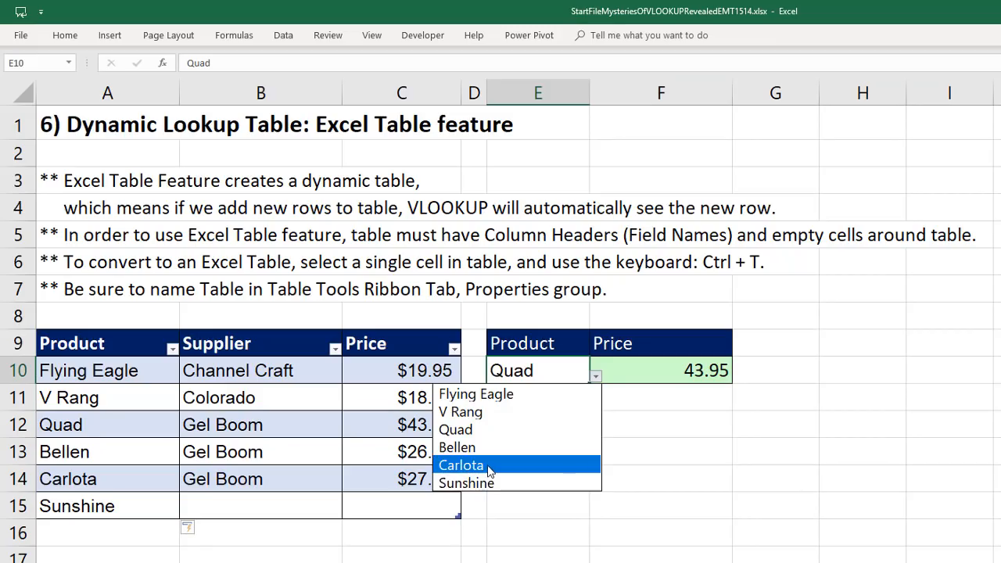
pyautogui.press('Escape')
# Complete the Sunshine record with supplier Channel Craft in B15 and price 19.95 in C15
pyautogui.click(290, 509)
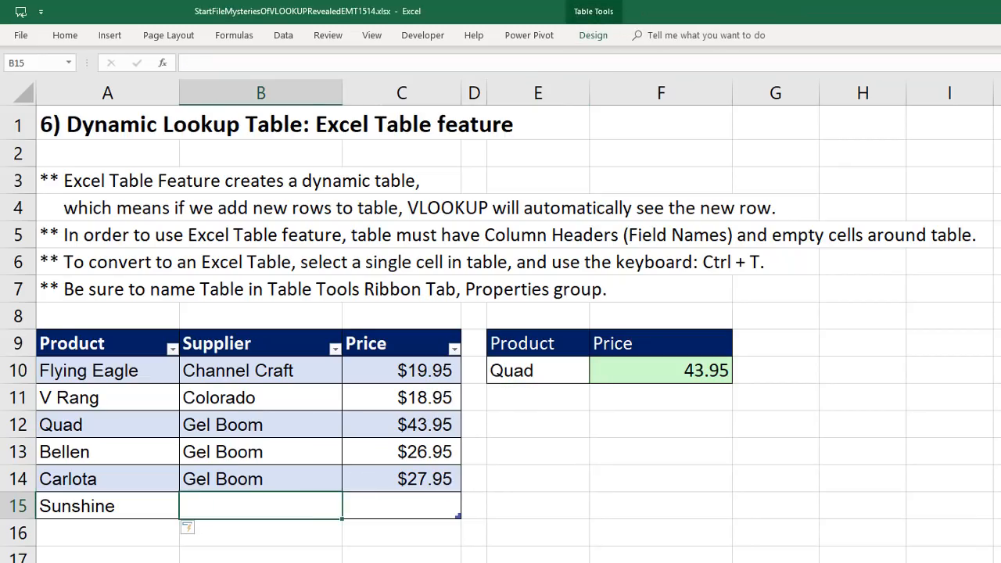
pyautogui.write('C')
pyautogui.press('Tab')
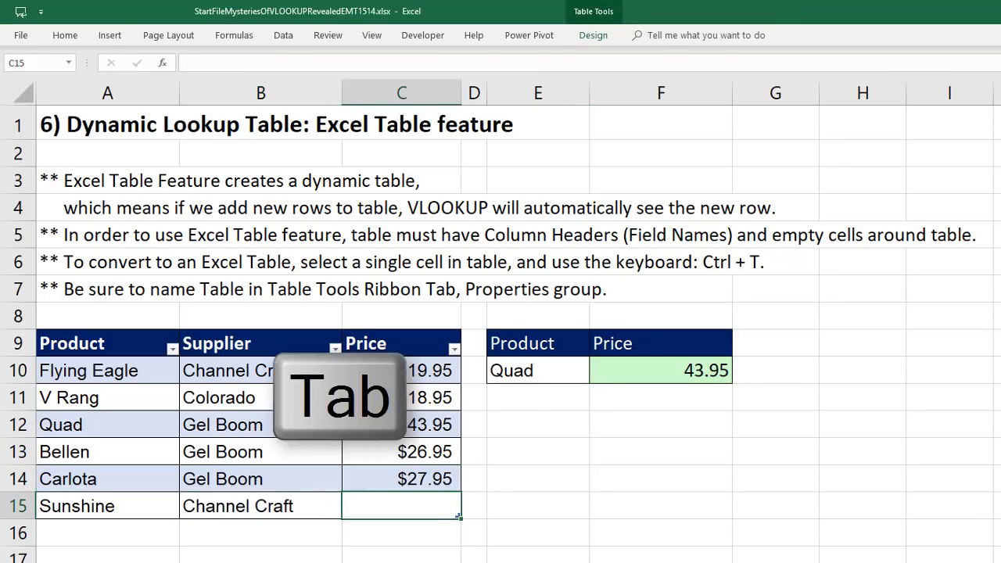
pyautogui.write('19.95')
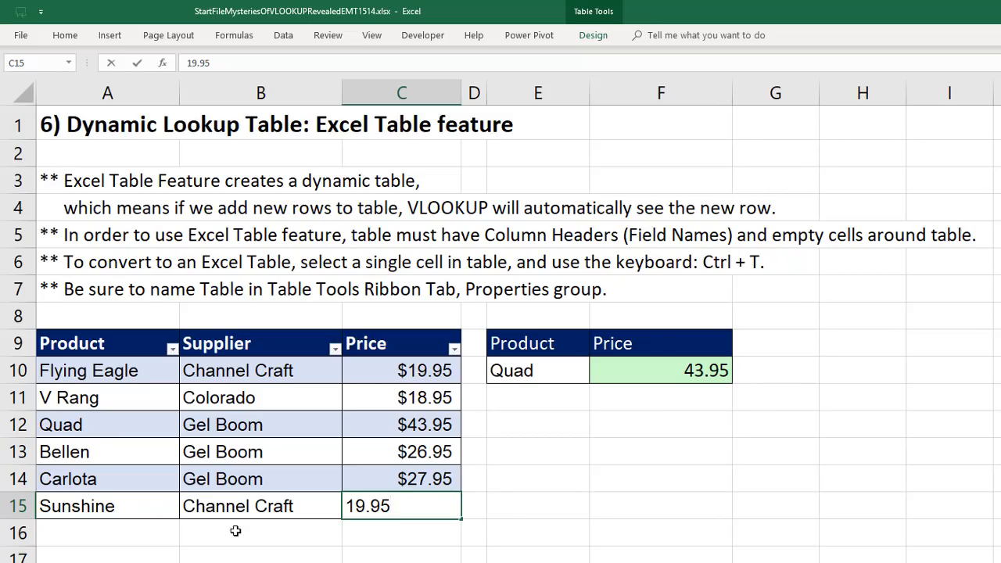
pyautogui.press('Return')
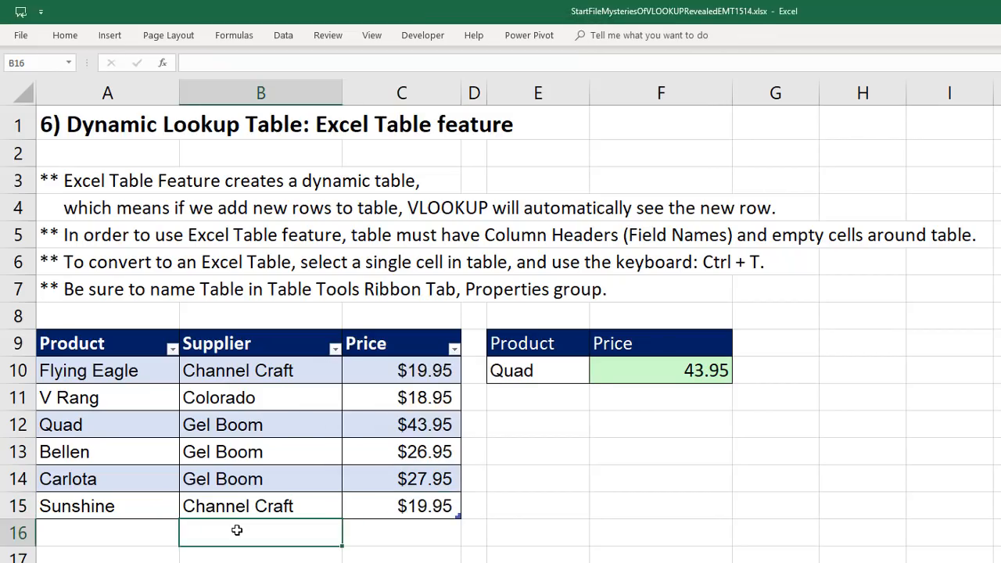
# Start replacing the price formula in F10 with a VLOOKUP that uses E10 as the lookup value
pyautogui.click(665, 371)
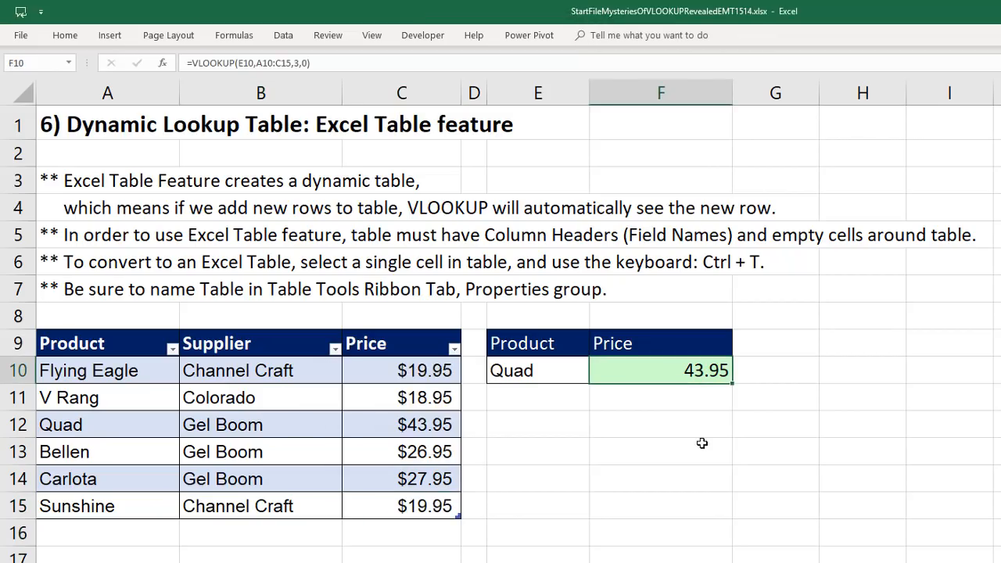
pyautogui.write('=')
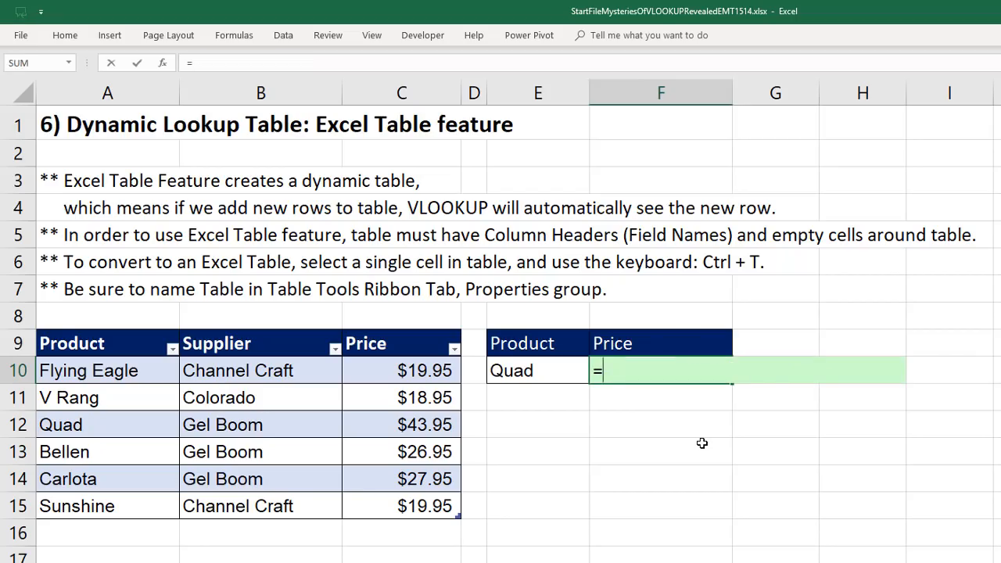
pyautogui.write('vl')
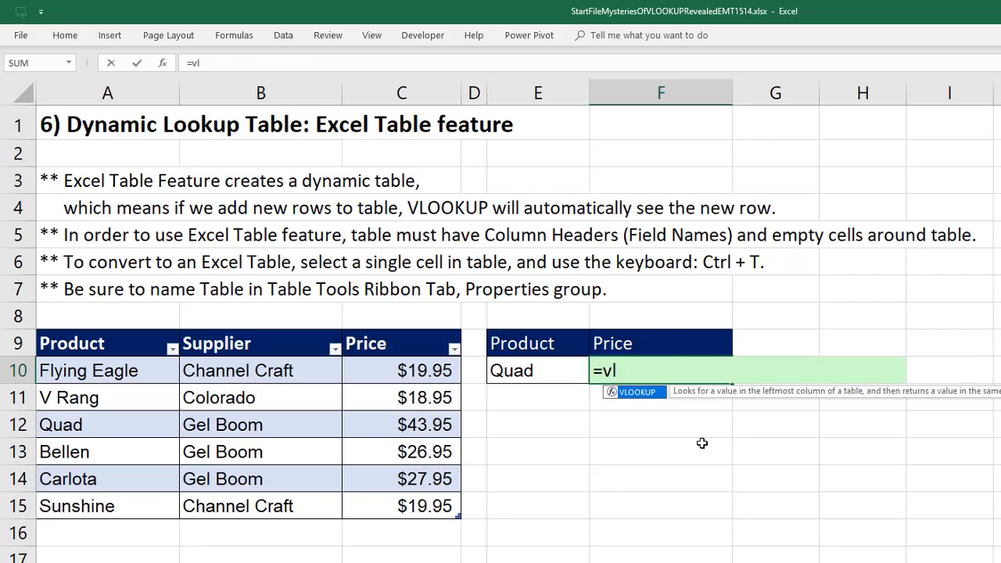
pyautogui.press('Tab')
pyautogui.press('Left')
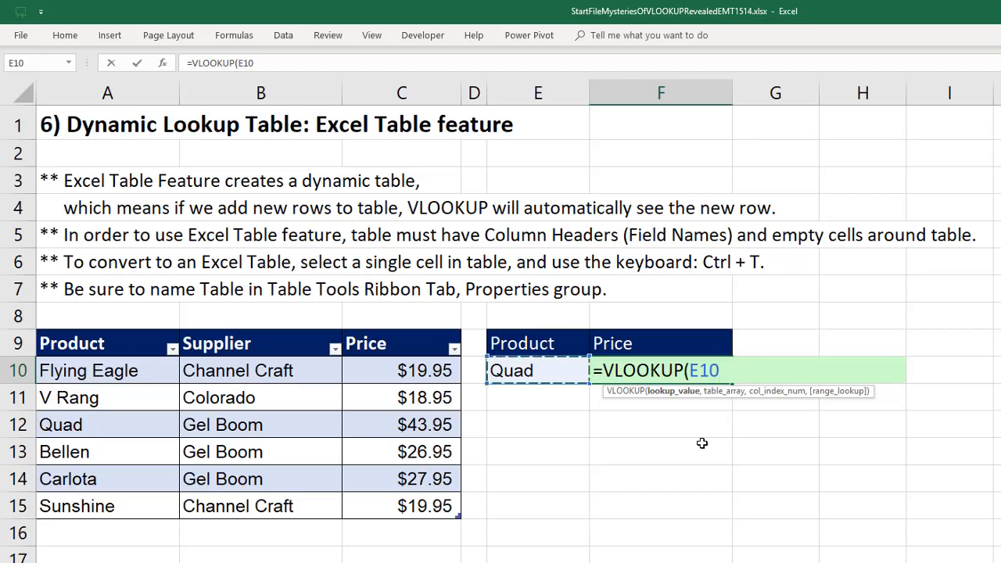
pyautogui.write(',')
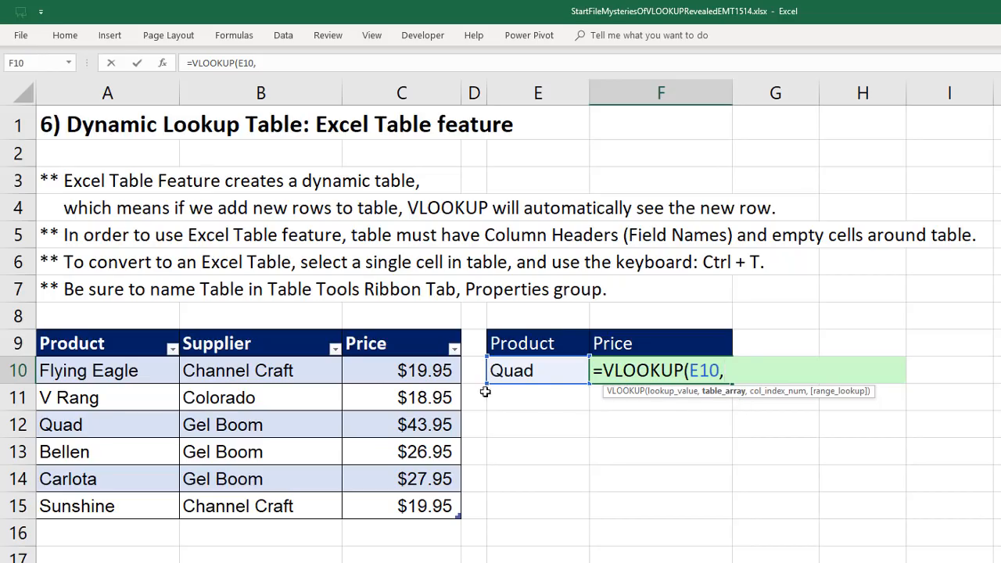
# Try two ways of selecting the whole product table as the VLOOKUP's table array, clearing the reference each time
pyautogui.moveTo(134, 370); pyautogui.dragTo(395, 503)
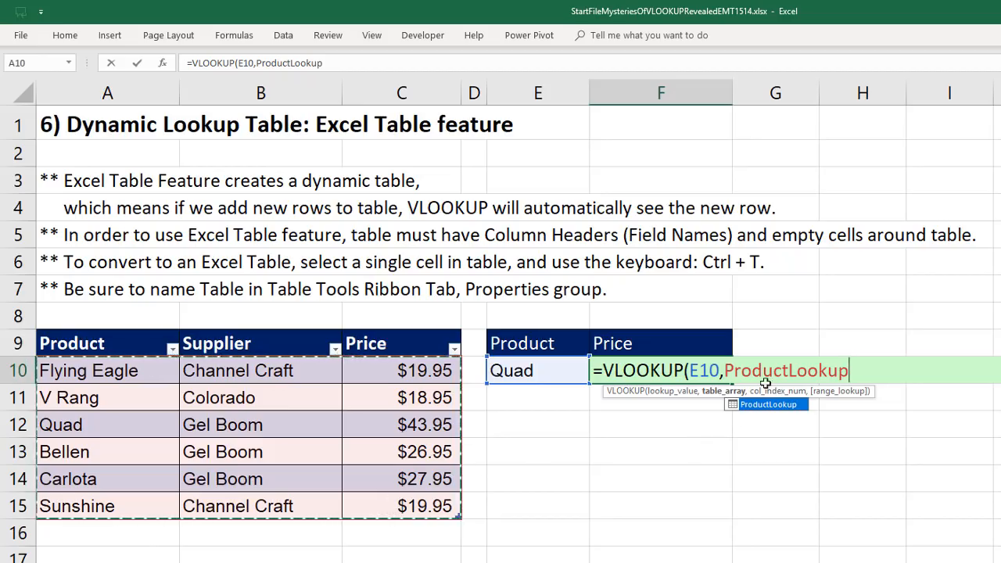
pyautogui.click(724, 392)
pyautogui.press('BackSpace')
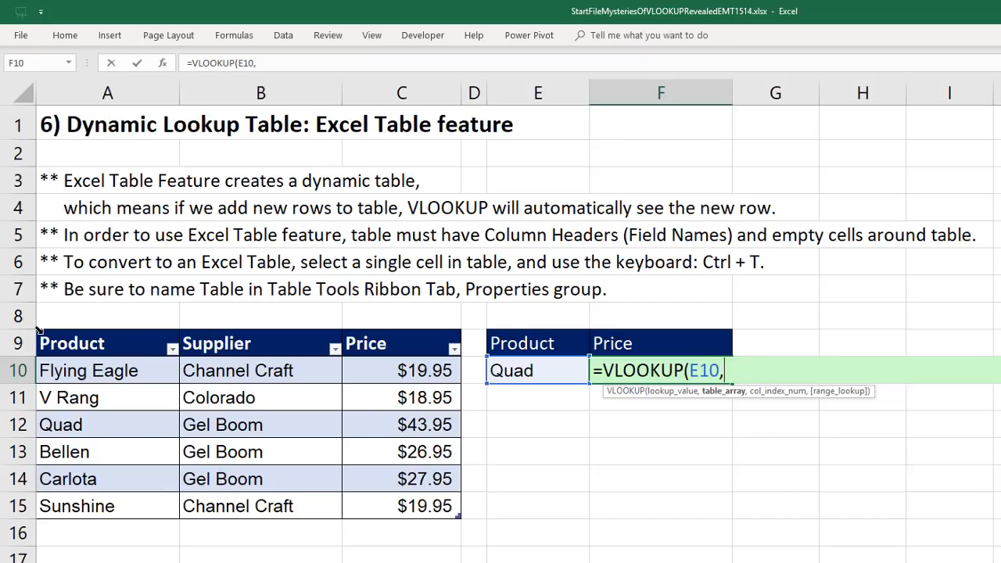
pyautogui.click(37, 331)
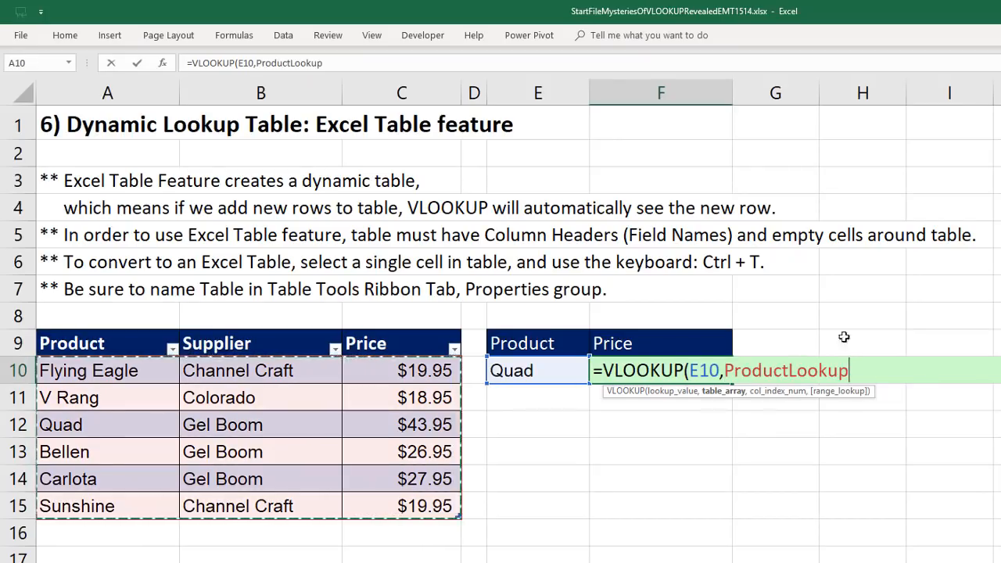
pyautogui.click(737, 393)
pyautogui.press('Delete')
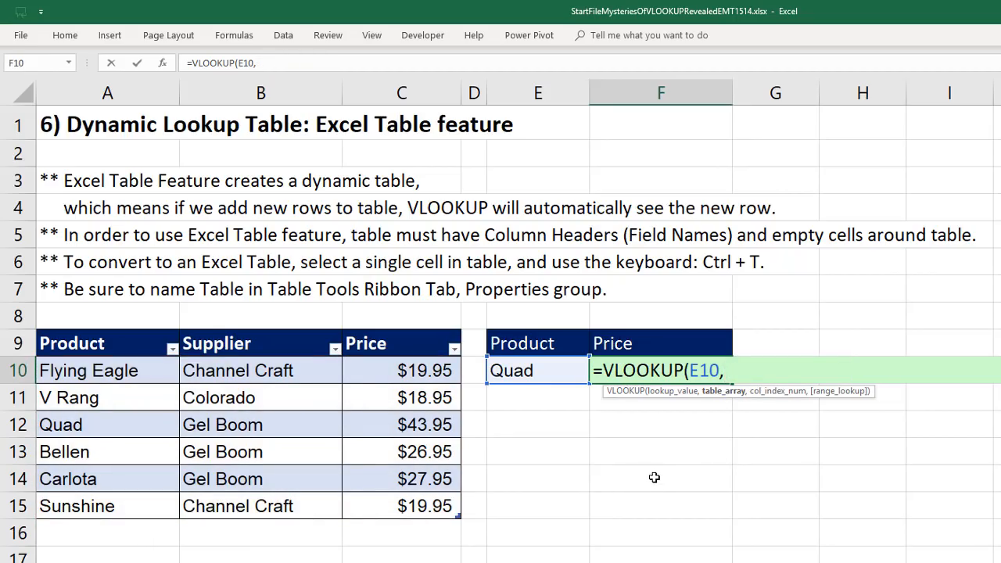
# Complete the F10 formula with ProductLookup as the table array, column index 3 and 0 for exact match
pyautogui.write('pro')
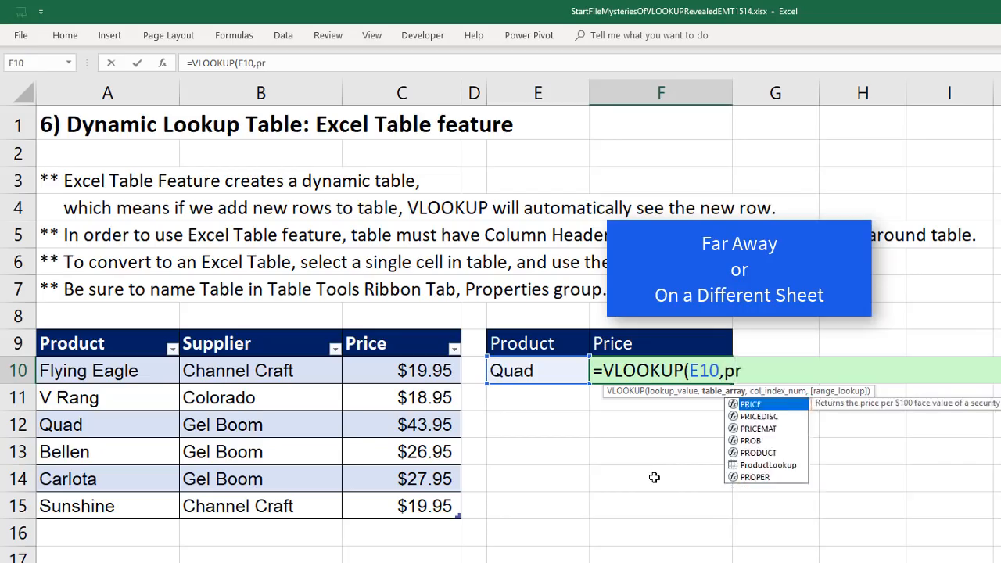
pyautogui.press('Down')
pyautogui.press('Down')
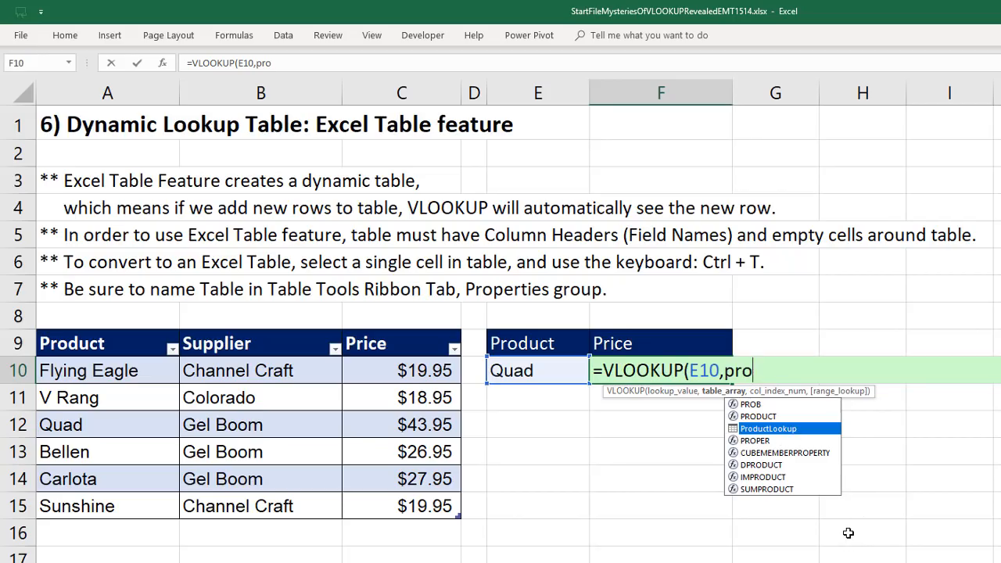
pyautogui.press('Tab')
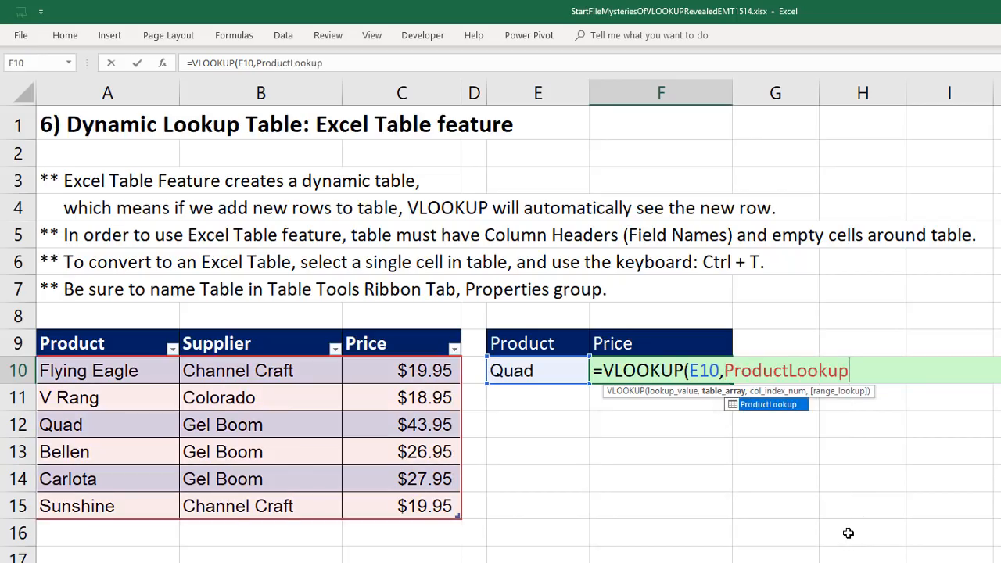
pyautogui.write(',3,')
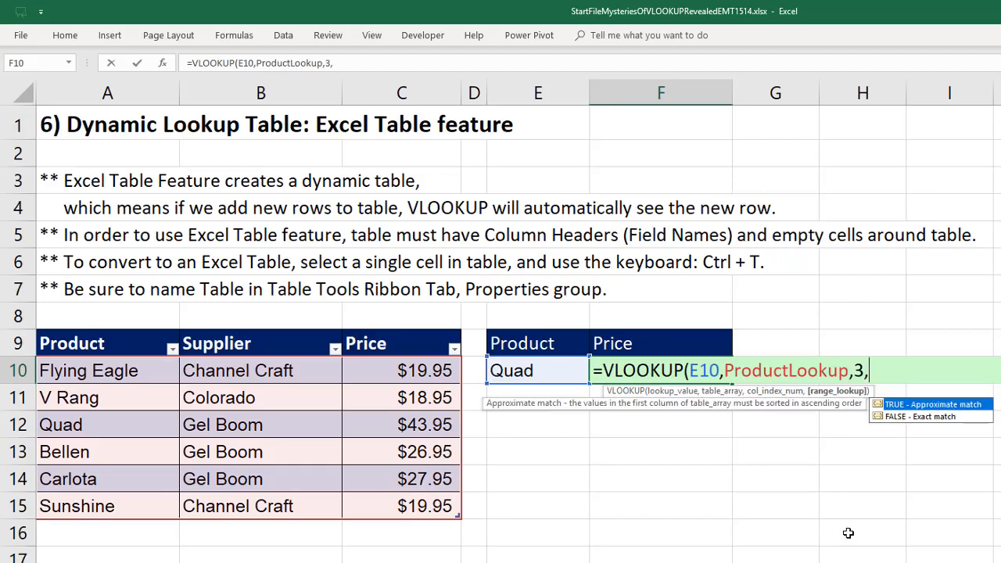
pyautogui.write('0)')
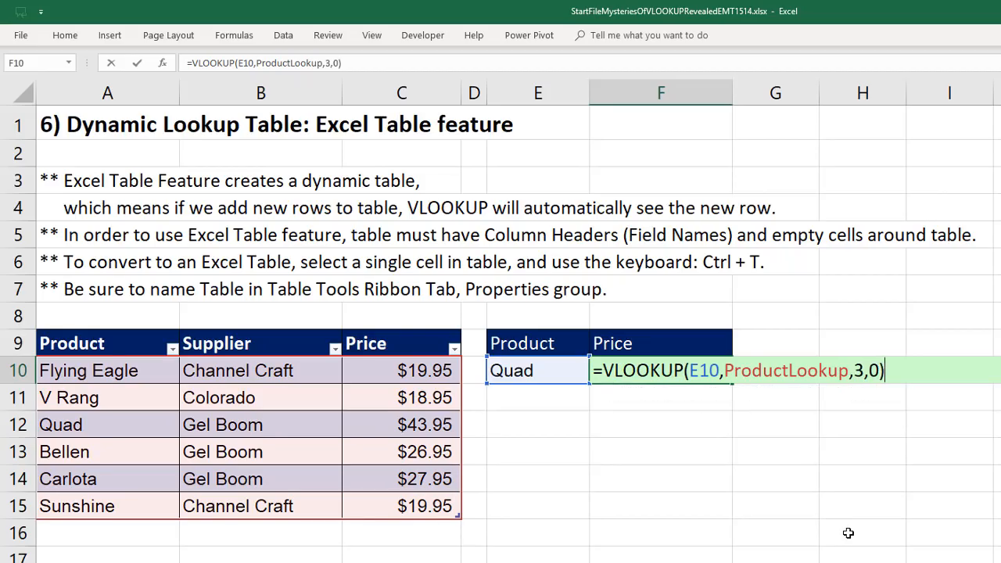
pyautogui.press('Return')
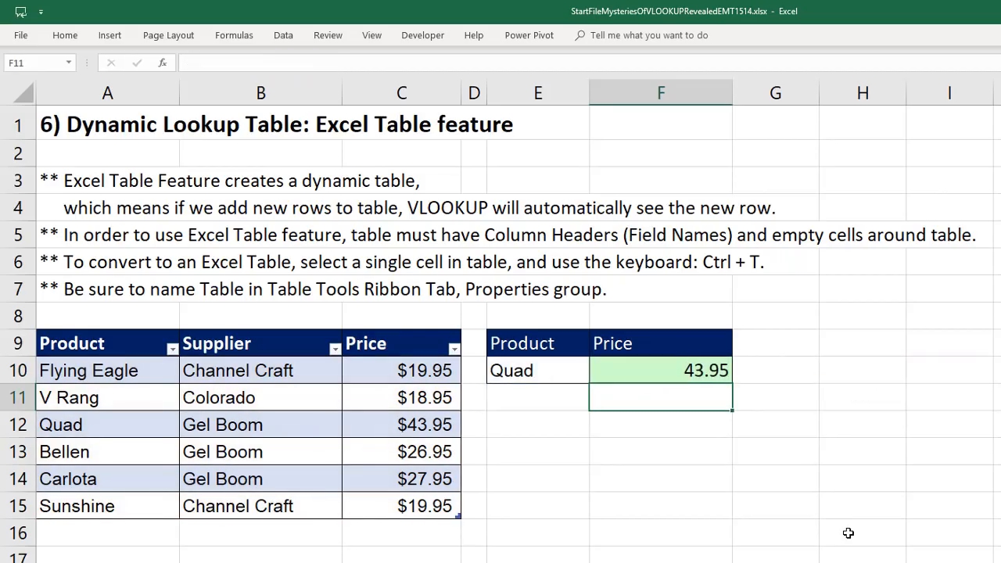
# Choose Sunshine as the lookup product in E10
pyautogui.click(579, 374)
pyautogui.click(596, 379)
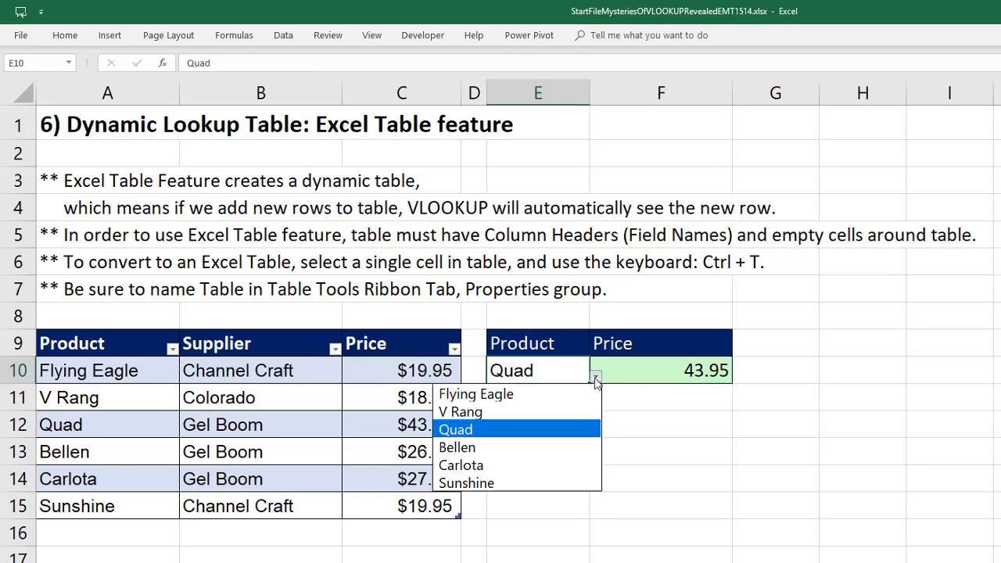
pyautogui.click(479, 484)
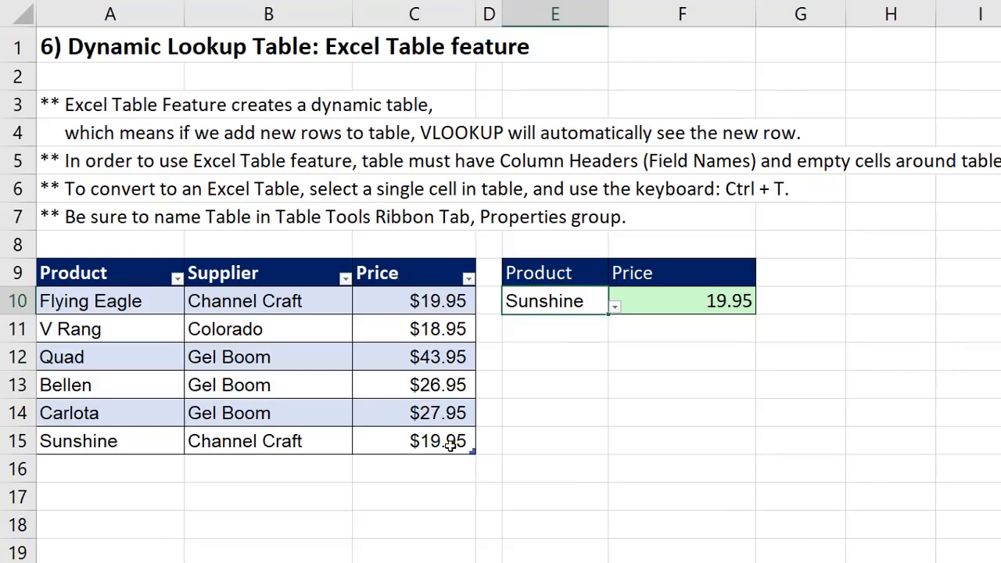
# Add a new record in row 16 of the table: product Sunspot, supplier Gel Boom, price 13.95
pyautogui.click(445, 508)
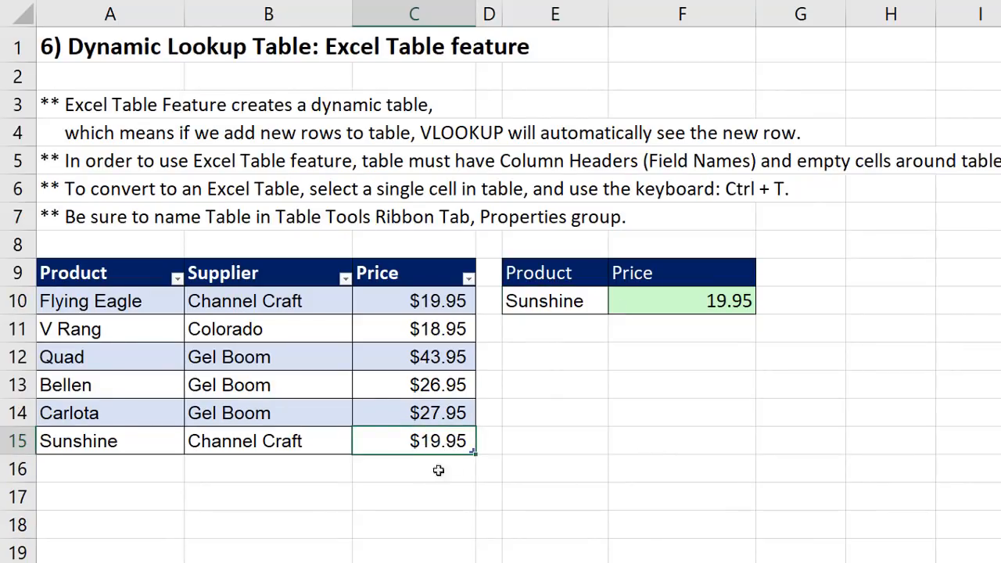
pyautogui.press('Tab')
pyautogui.write('Sunspot')
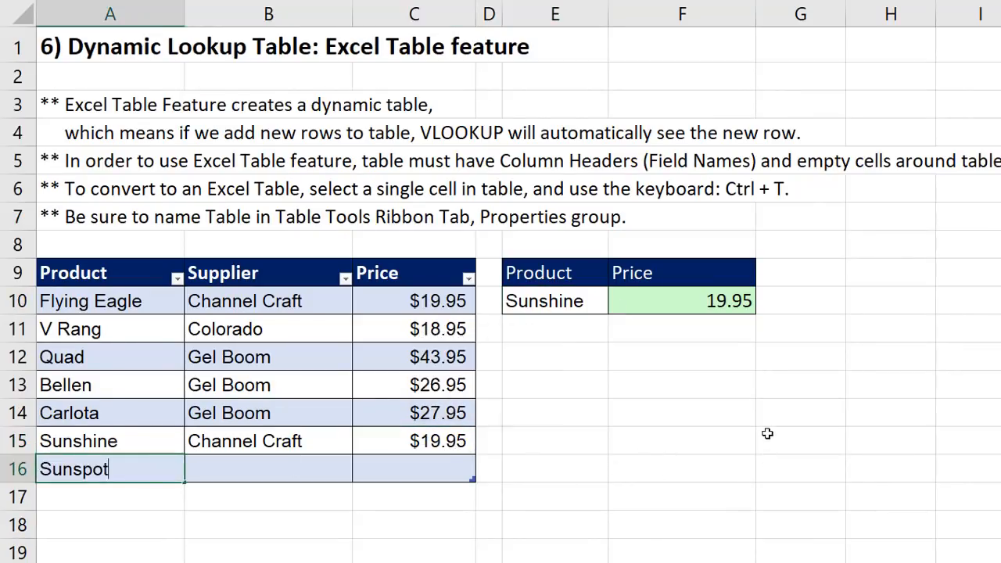
pyautogui.press('Tab')
pyautogui.write('g')
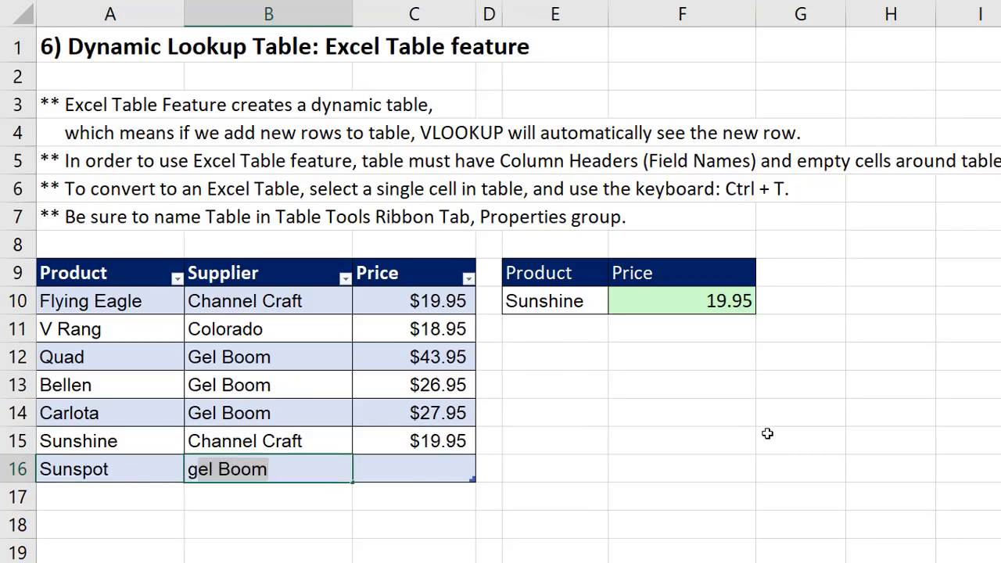
pyautogui.press('Tab')
pyautogui.write('13.95')
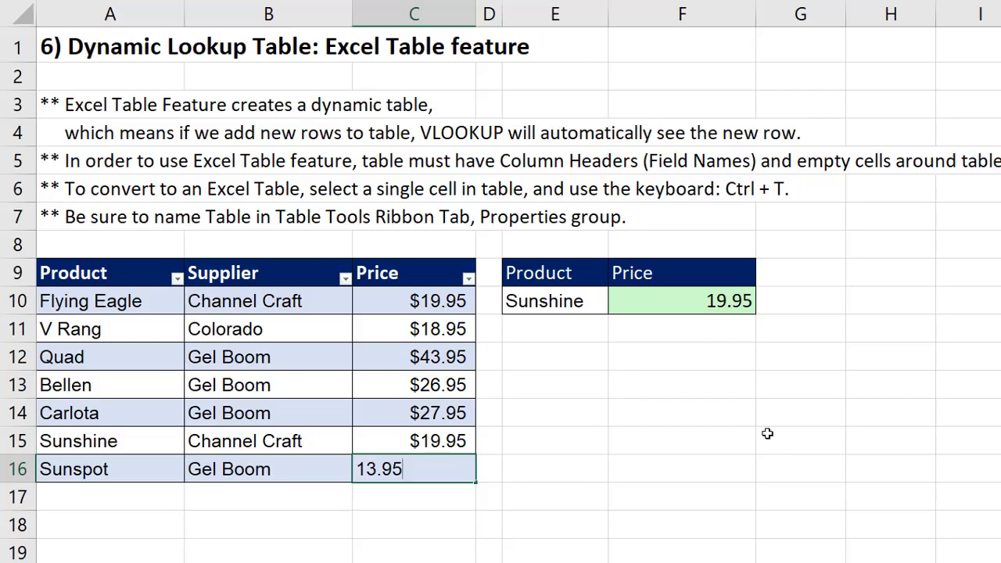
pyautogui.press('Return')
# Choose Sunspot as the lookup product in E10 and review the VLOOKUP formula in F10
pyautogui.click(587, 299)
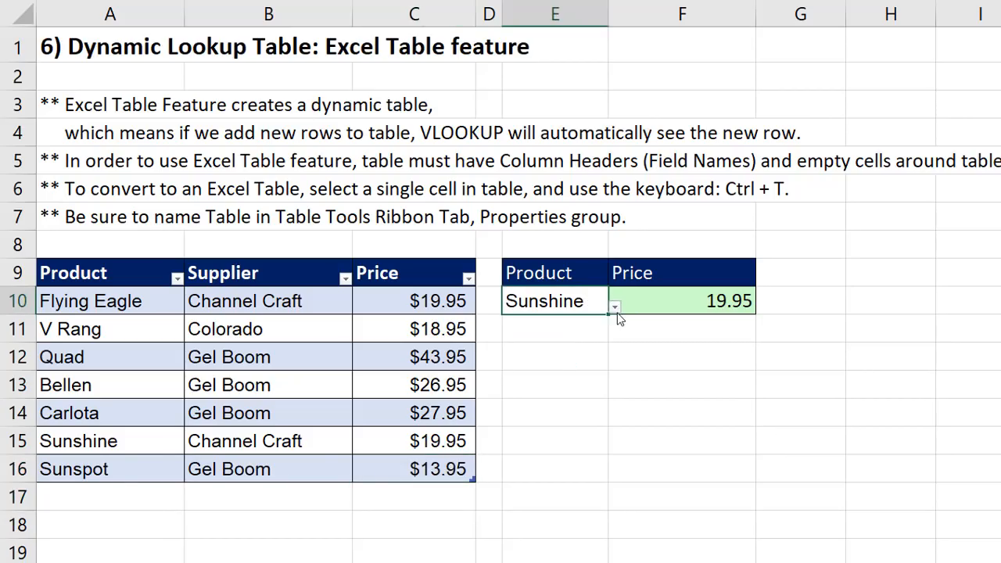
pyautogui.click(615, 308)
pyautogui.click(525, 433)
pyautogui.doubleClick(675, 305)
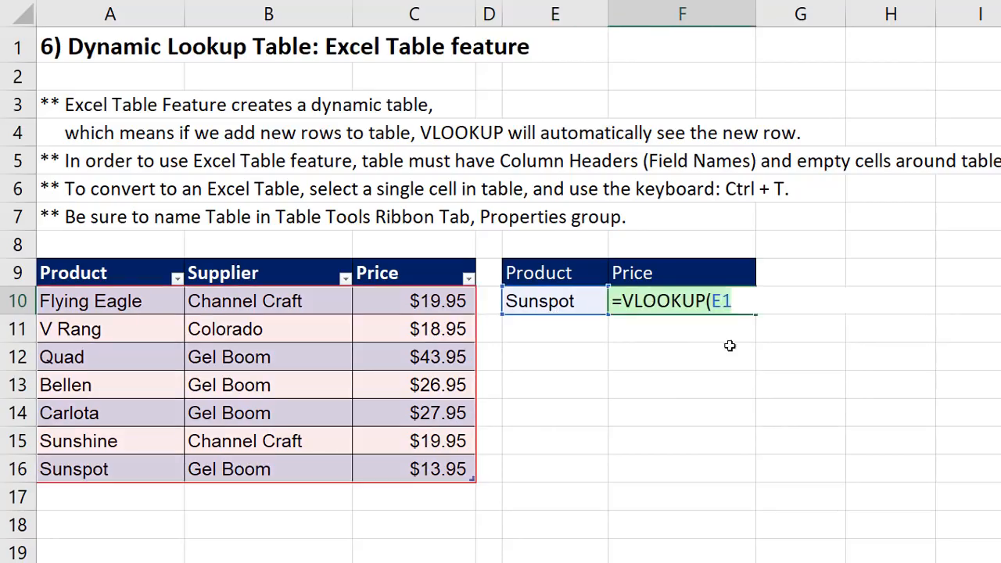
pyautogui.hotkey('ctrl', 'Return')
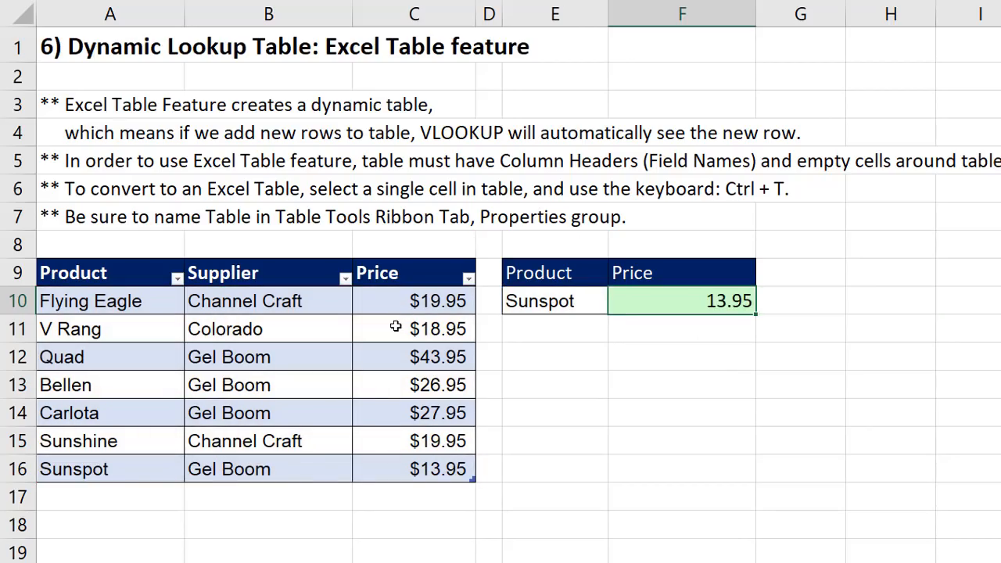
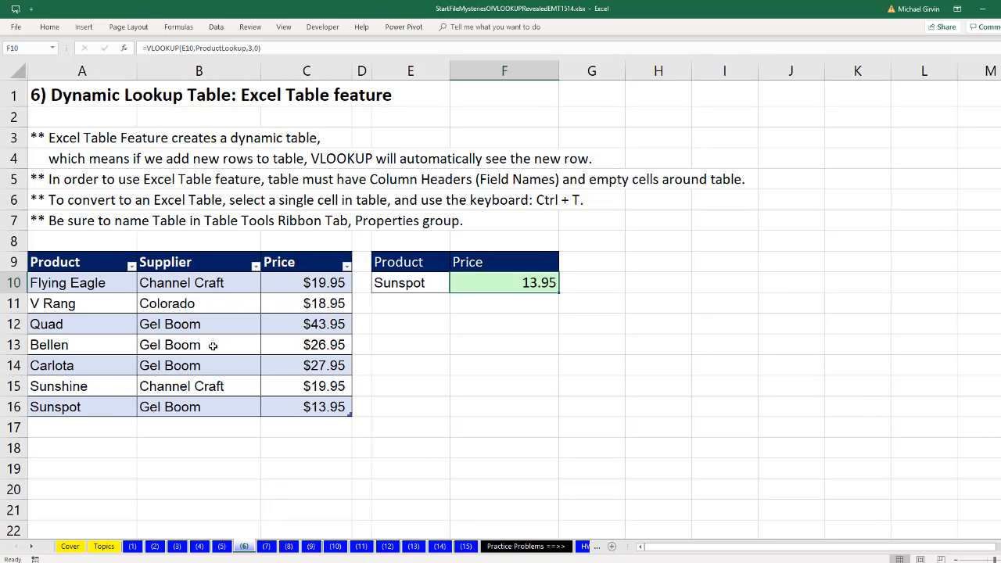
pyautogui.doubleClick(486, 283)
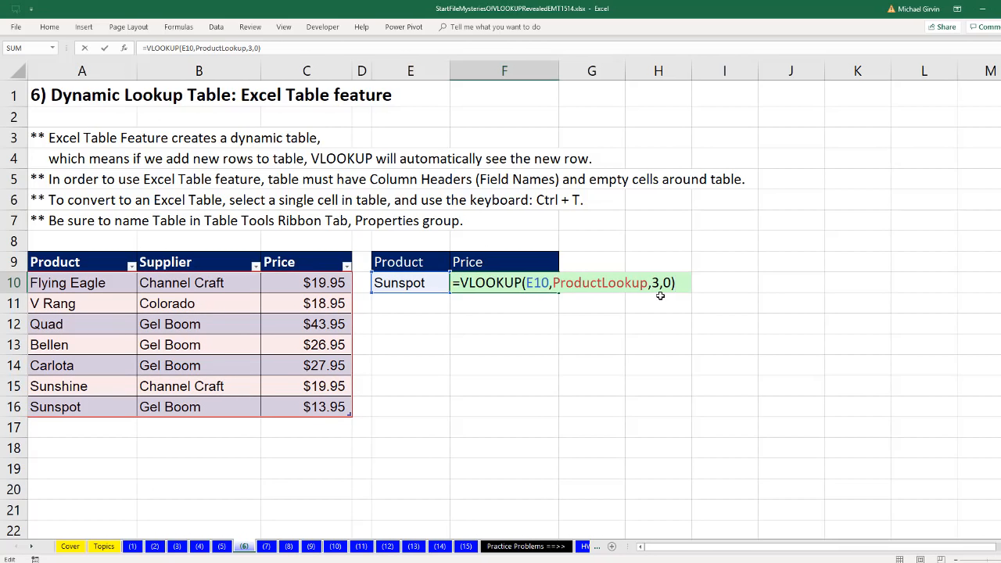
pyautogui.hotkey('ctrl', 'Return')
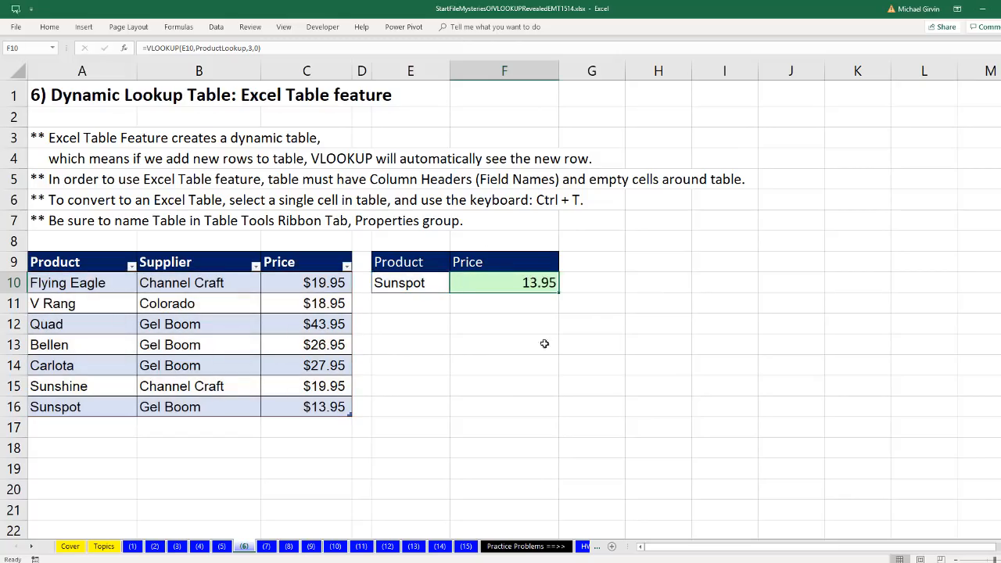
# Switch to sheet (7), then open SourceData.xlsx from the desktop to examine its table and table name, and close it
pyautogui.click(267, 547)
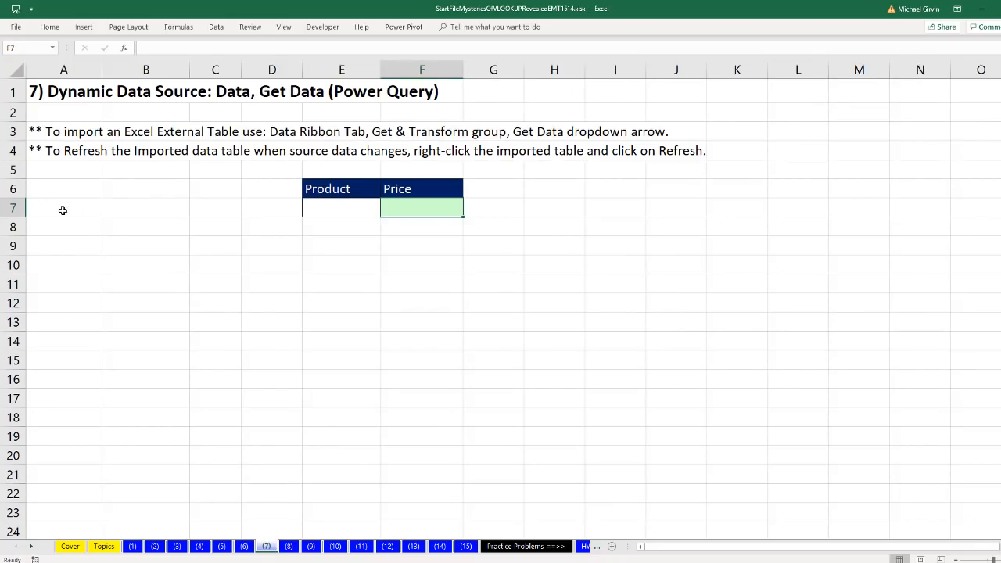
pyautogui.moveTo(63, 210); pyautogui.dragTo(214, 345)
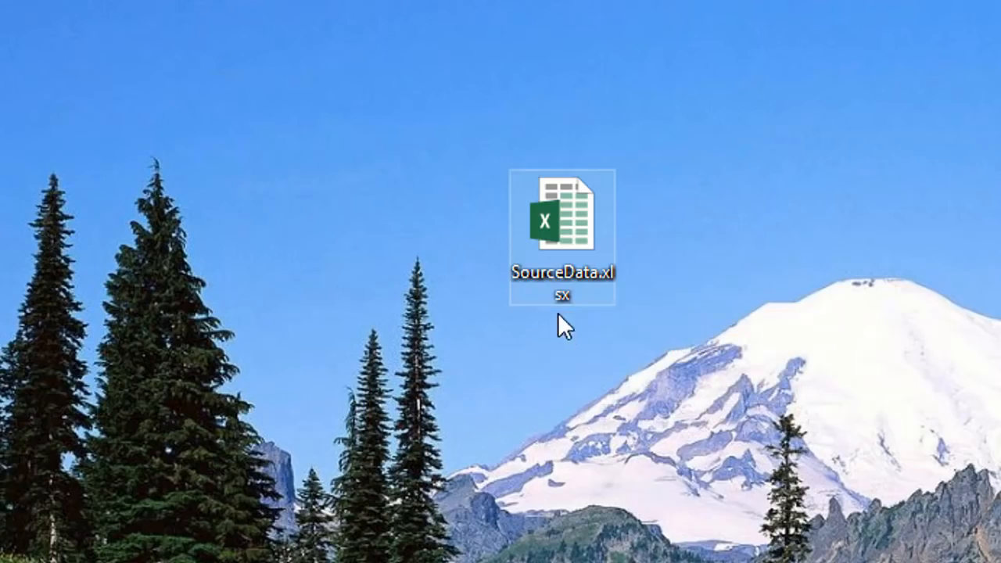
pyautogui.doubleClick(569, 223)
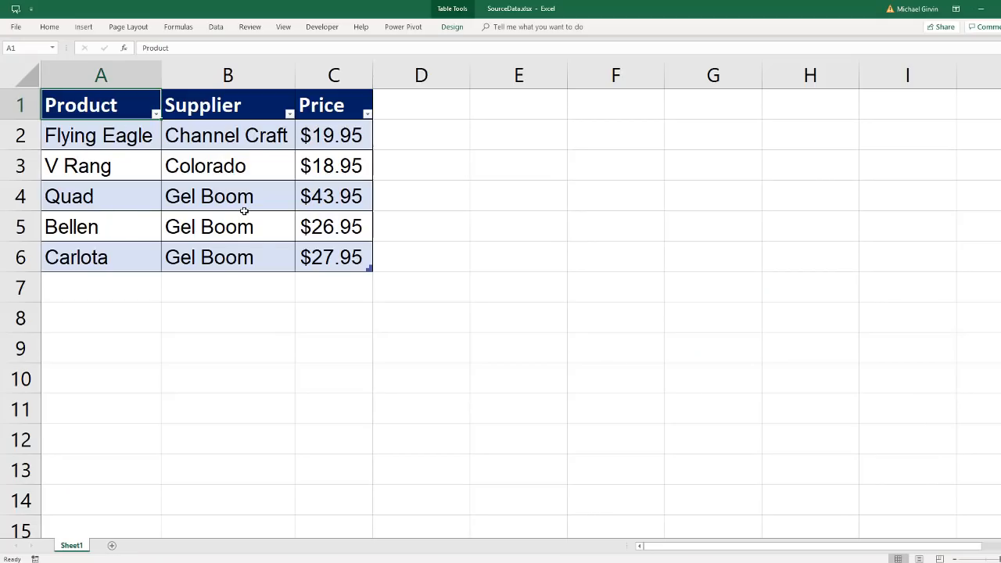
pyautogui.click(452, 27)
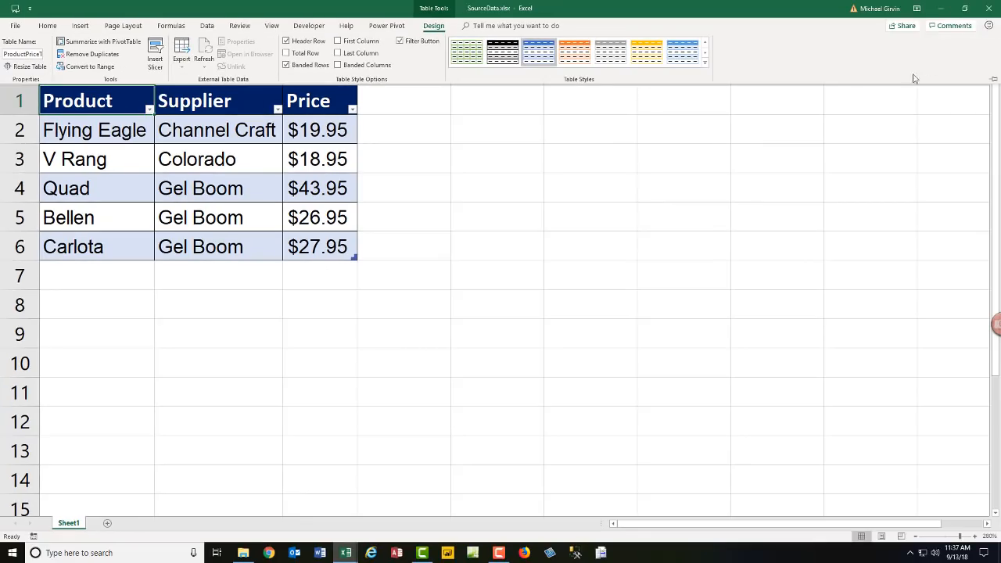
pyautogui.click(990, 9)
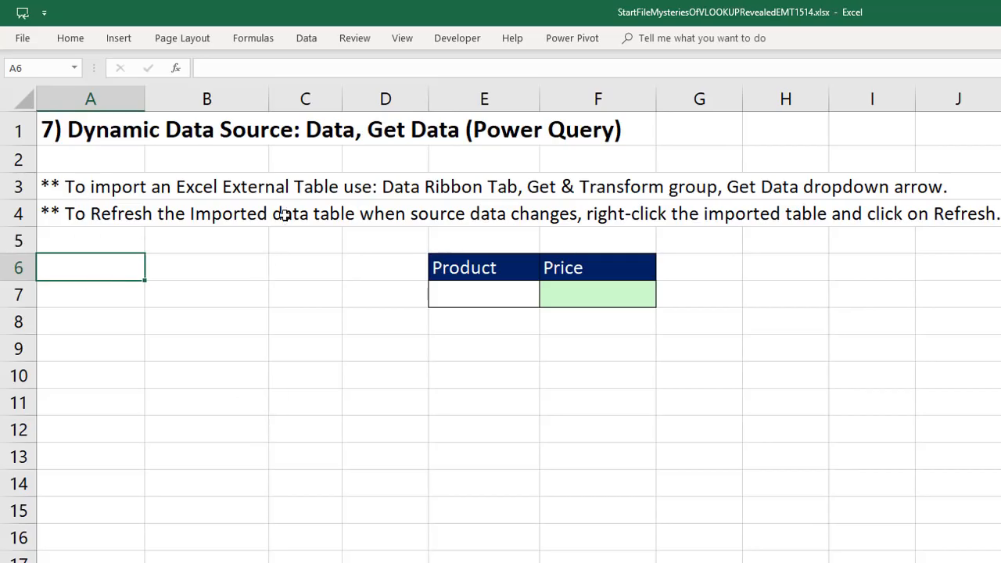
# Start a Power Query import from the workbook SourceData.xlsx on the desktop and select its ProductPriceTable
pyautogui.click(309, 41)
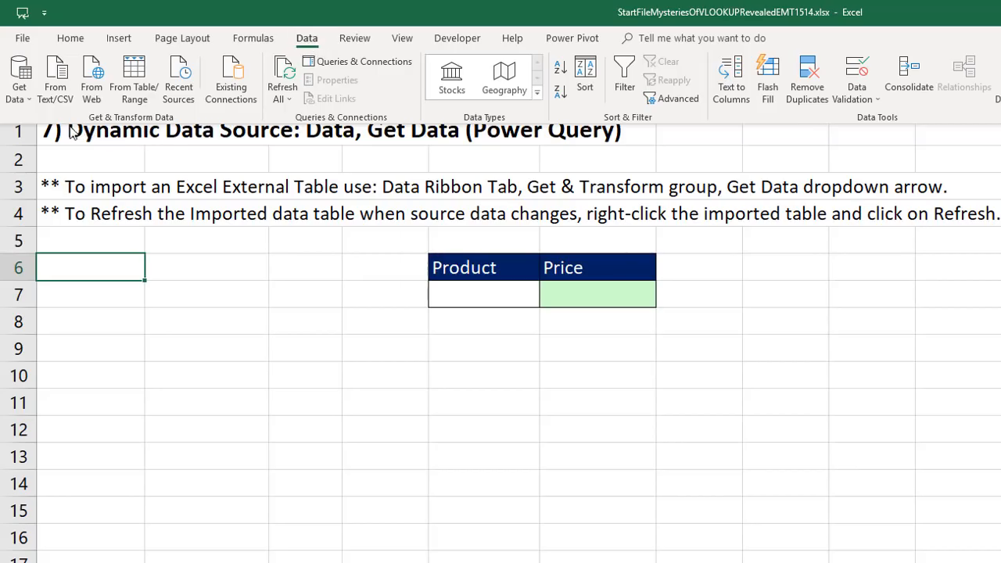
pyautogui.click(32, 102)
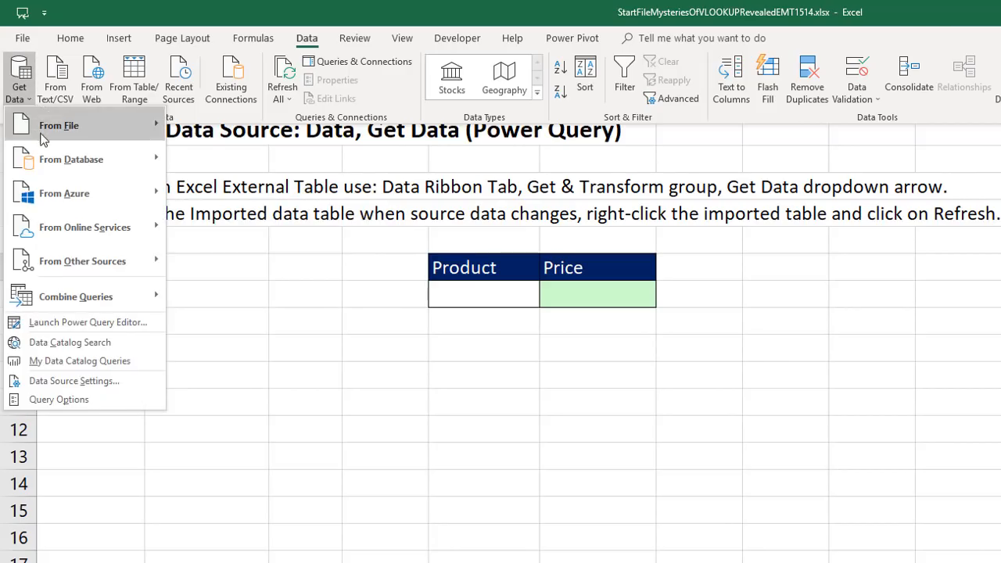
pyautogui.moveTo(43, 139)
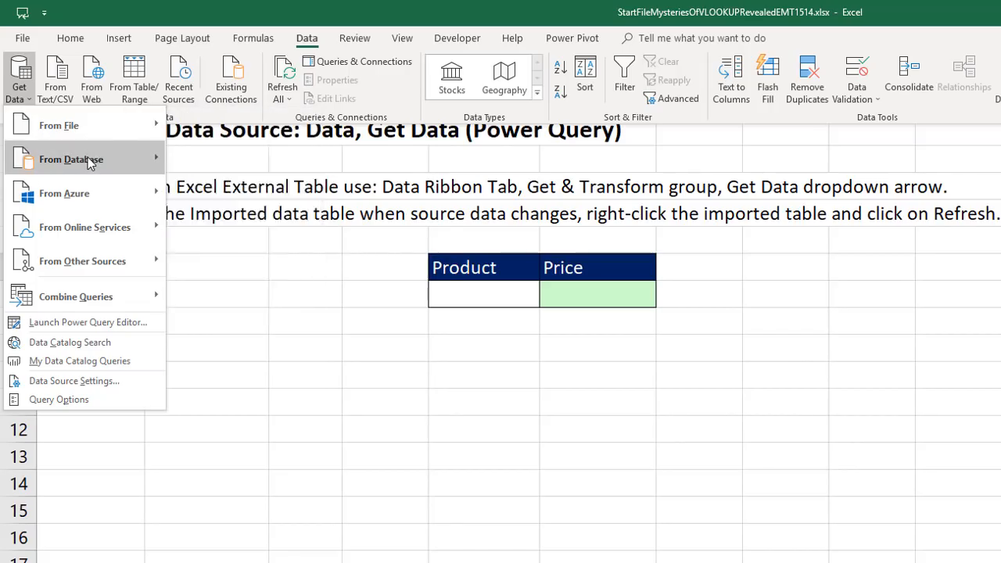
pyautogui.moveTo(90, 161)
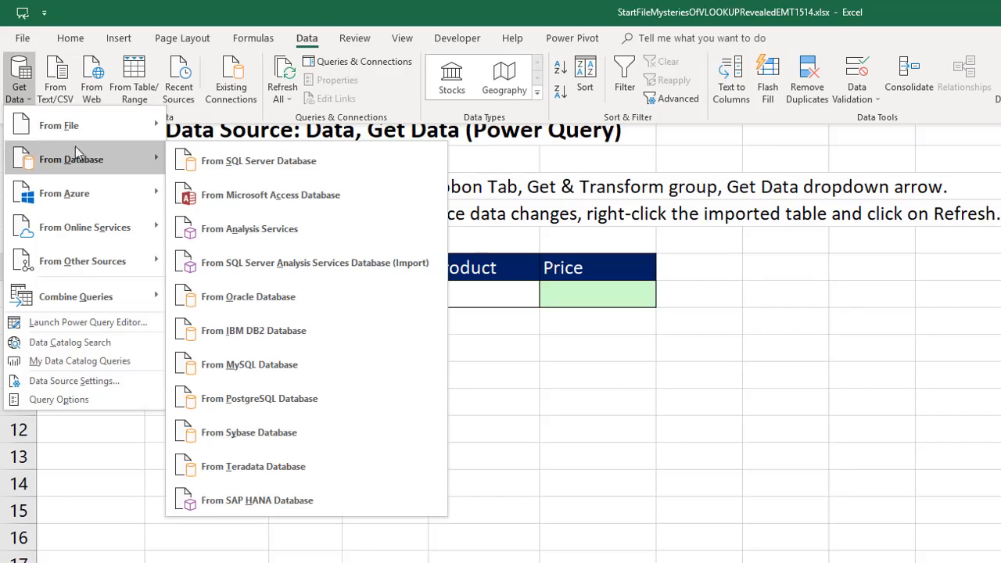
pyautogui.moveTo(69, 125)
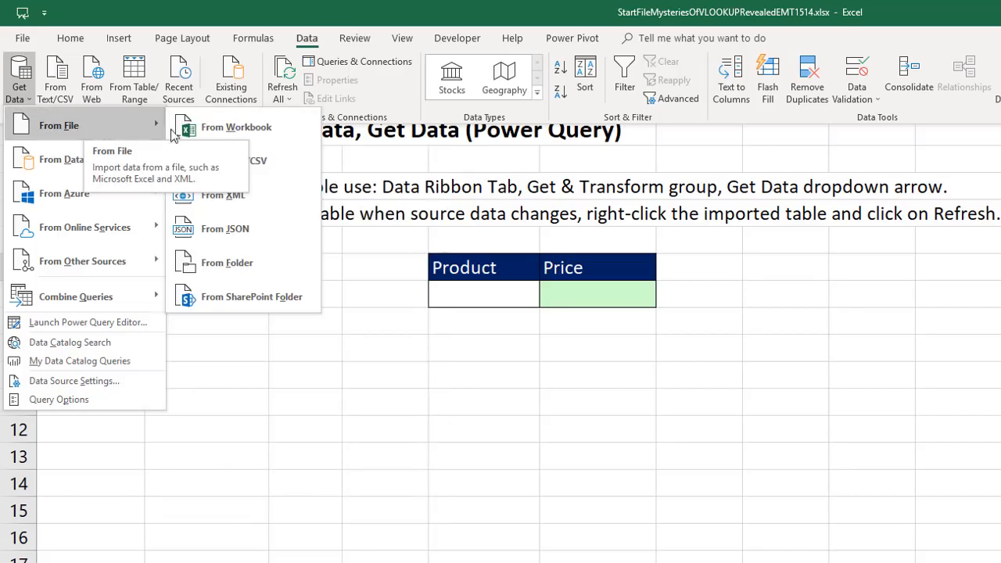
pyautogui.click(255, 133)
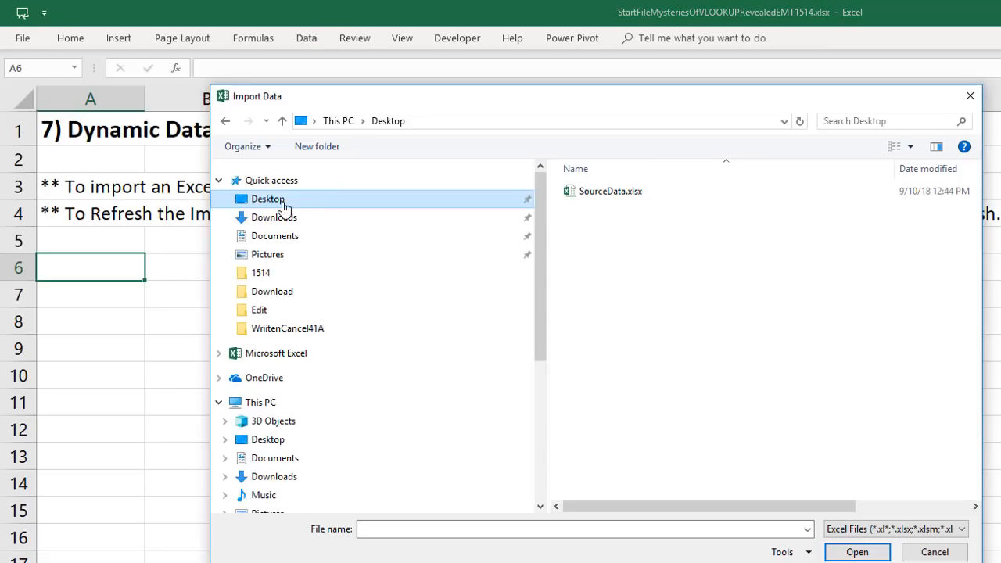
pyautogui.doubleClick(595, 195)
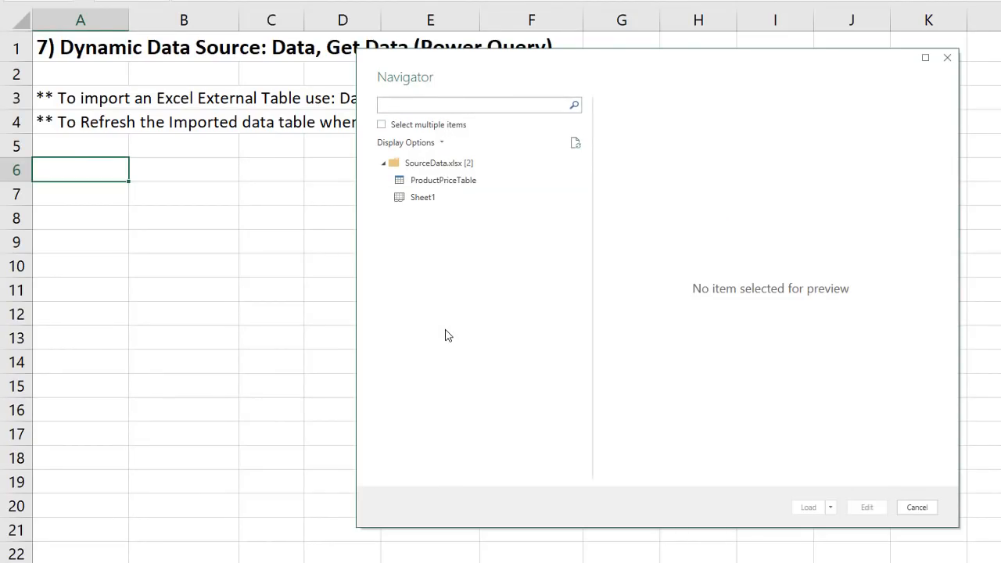
pyautogui.click(435, 184)
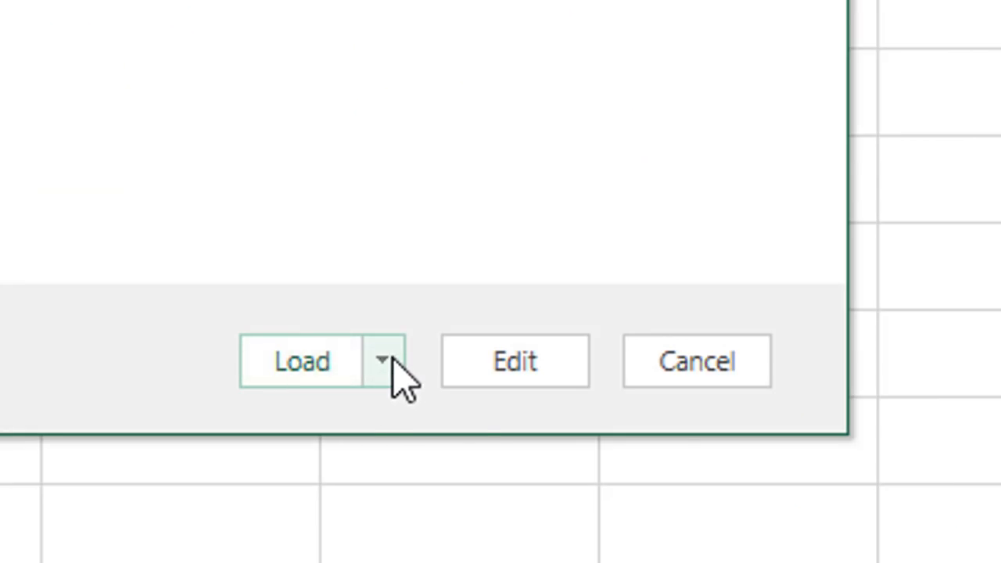
# Load ProductPriceTable as a table into the existing worksheet at cell A6
pyautogui.click(389, 365)
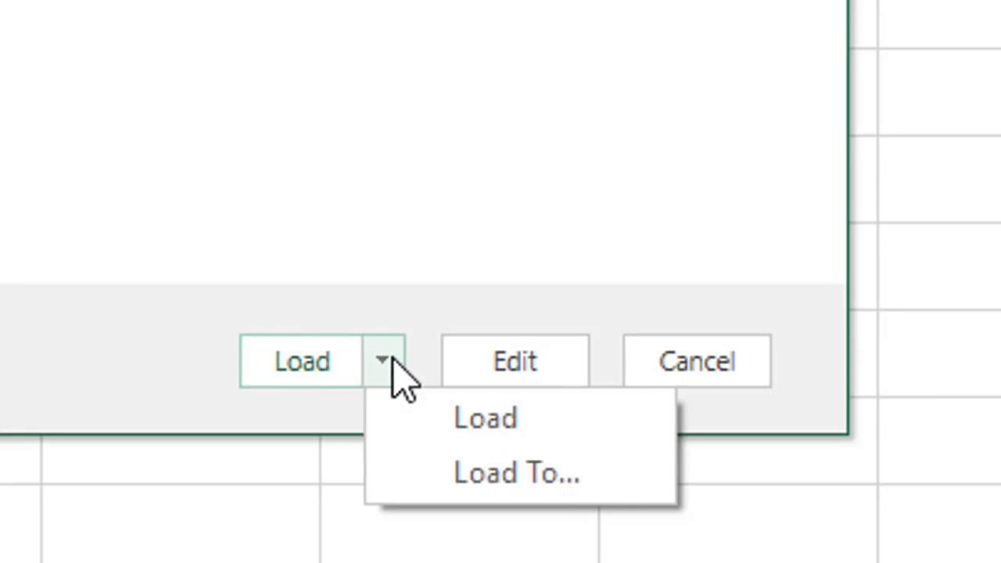
pyautogui.click(477, 508)
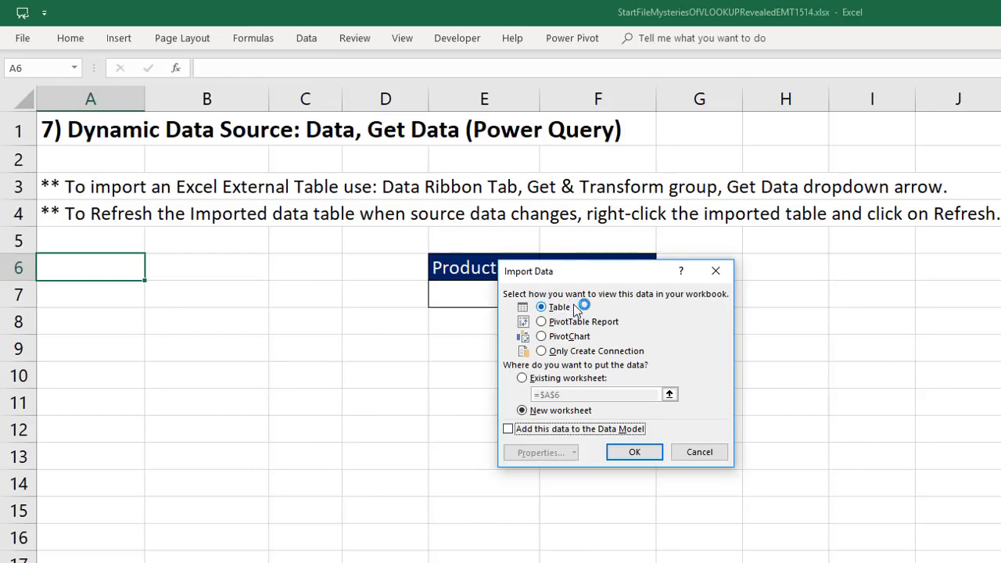
pyautogui.click(521, 378)
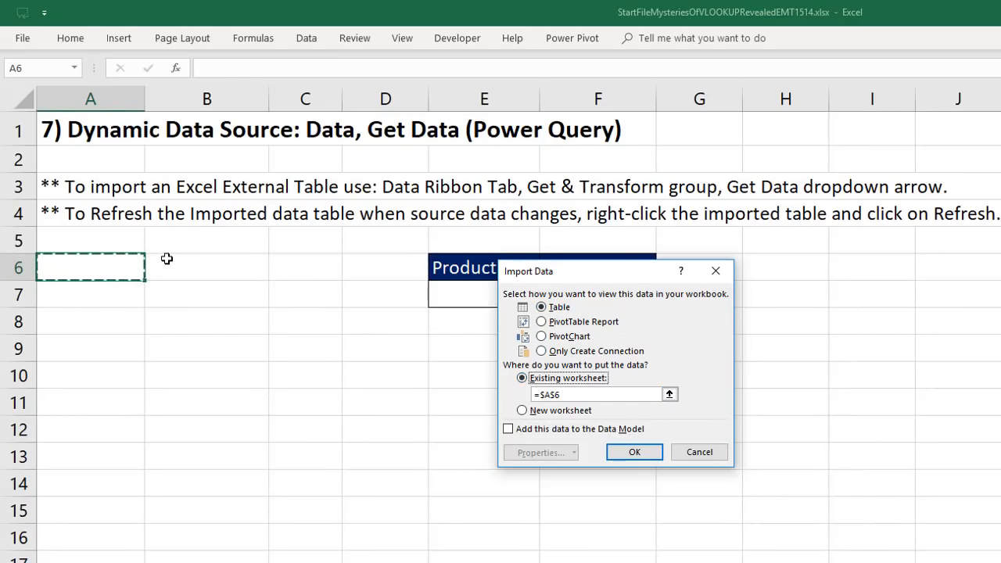
pyautogui.click(648, 457)
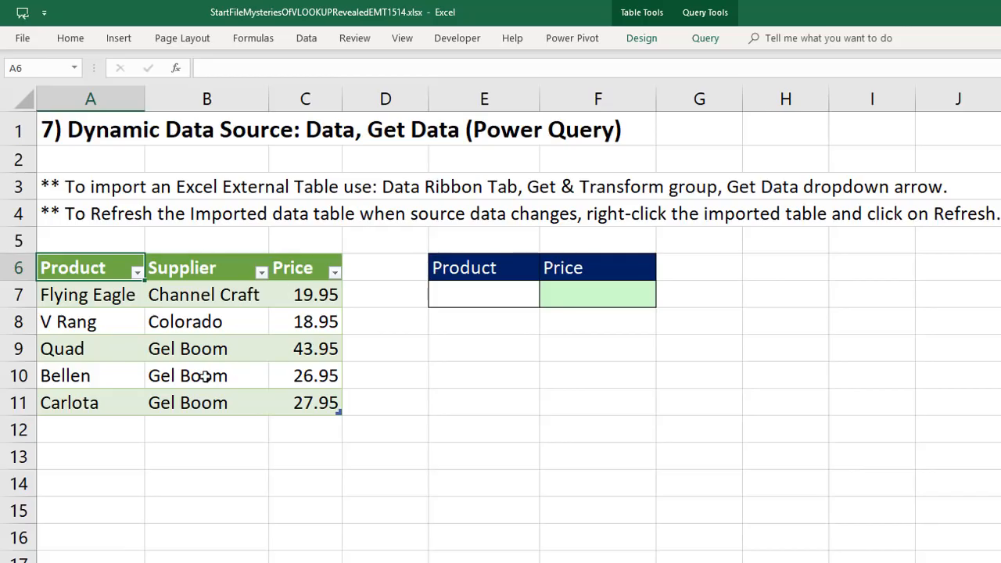
# Add a list data validation to E7 using the imported table's product names, A7:A11, as source, and check its dropdown
pyautogui.click(483, 296)
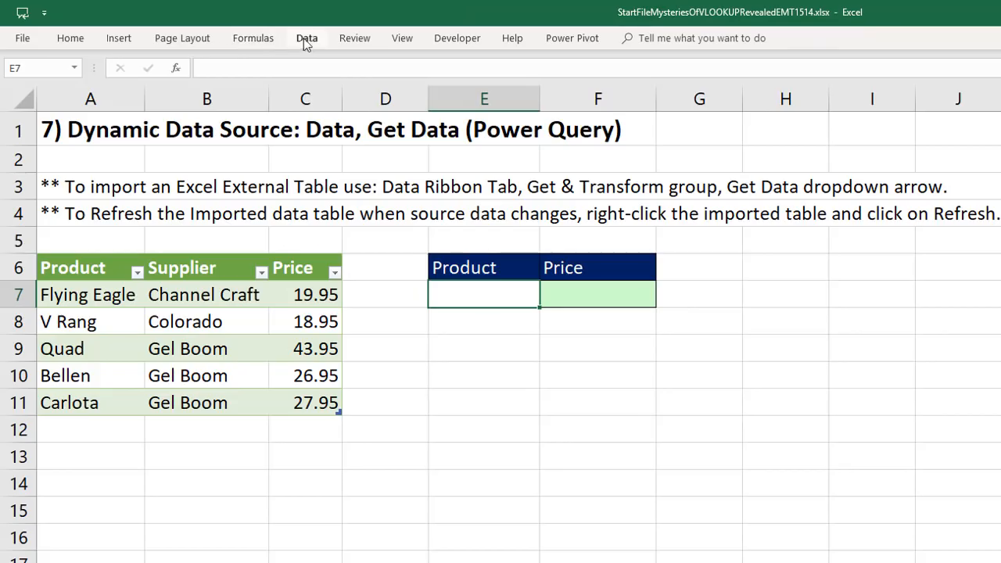
pyautogui.click(306, 39)
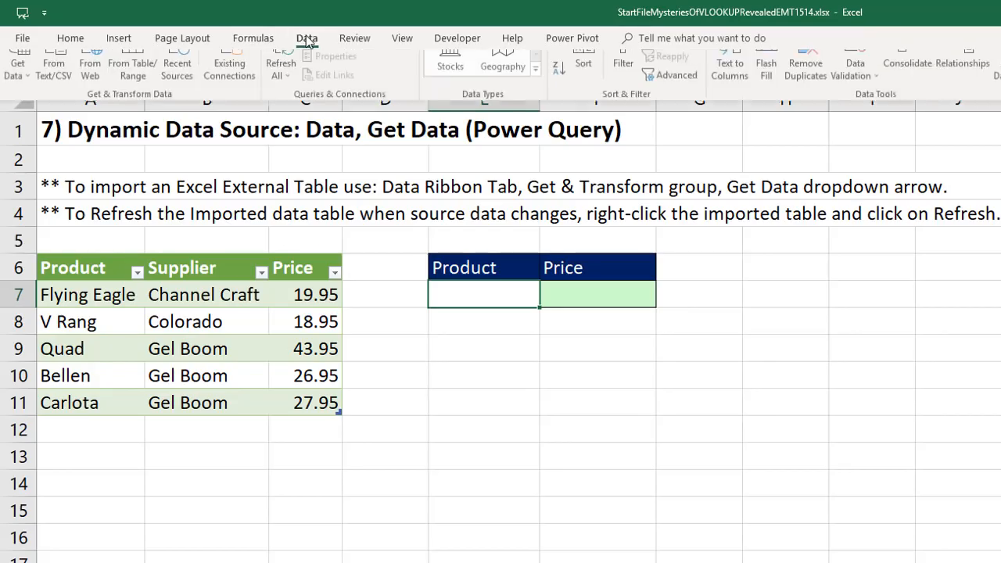
pyautogui.click(864, 74)
pyautogui.click(596, 329)
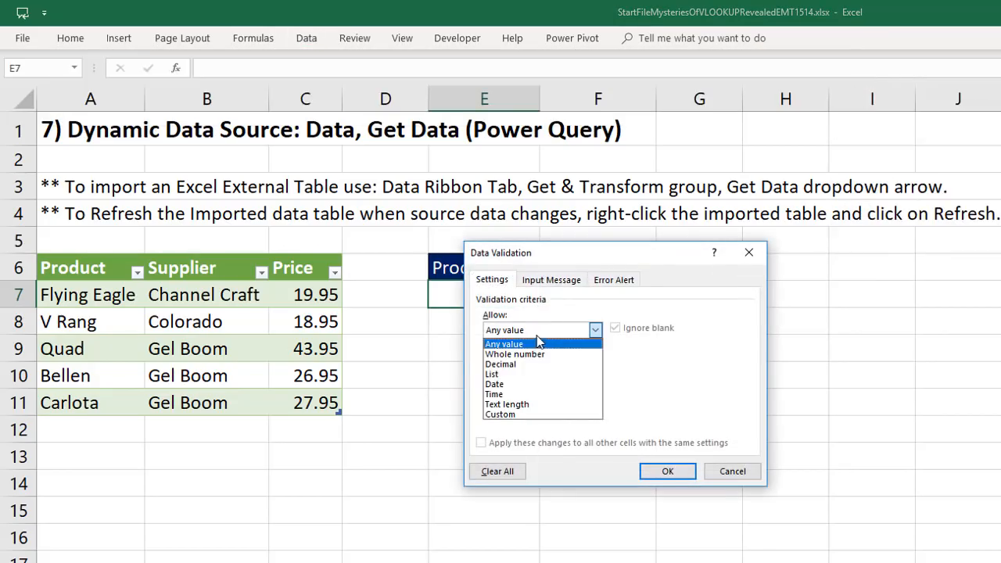
pyautogui.click(504, 375)
pyautogui.click(507, 393)
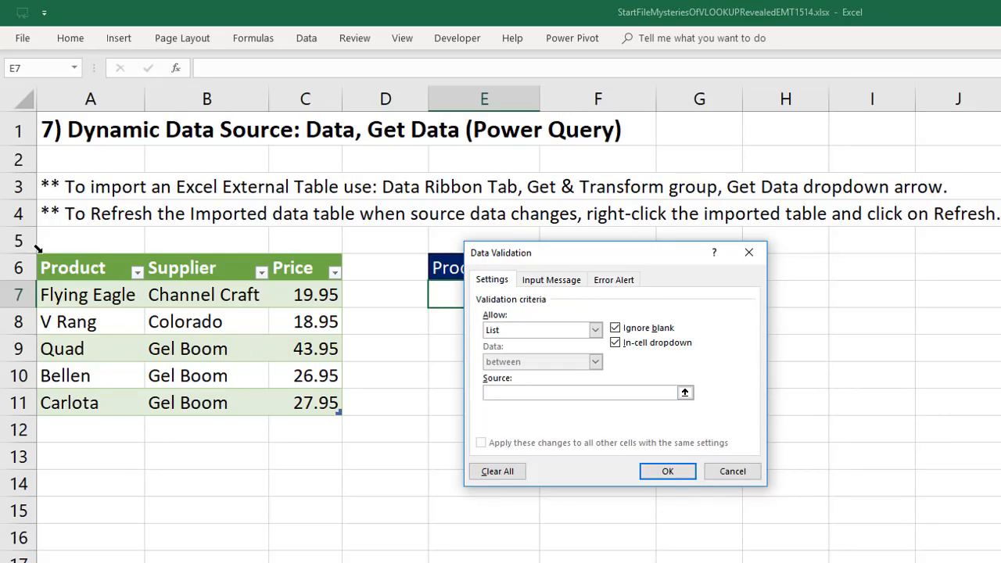
pyautogui.click(87, 255)
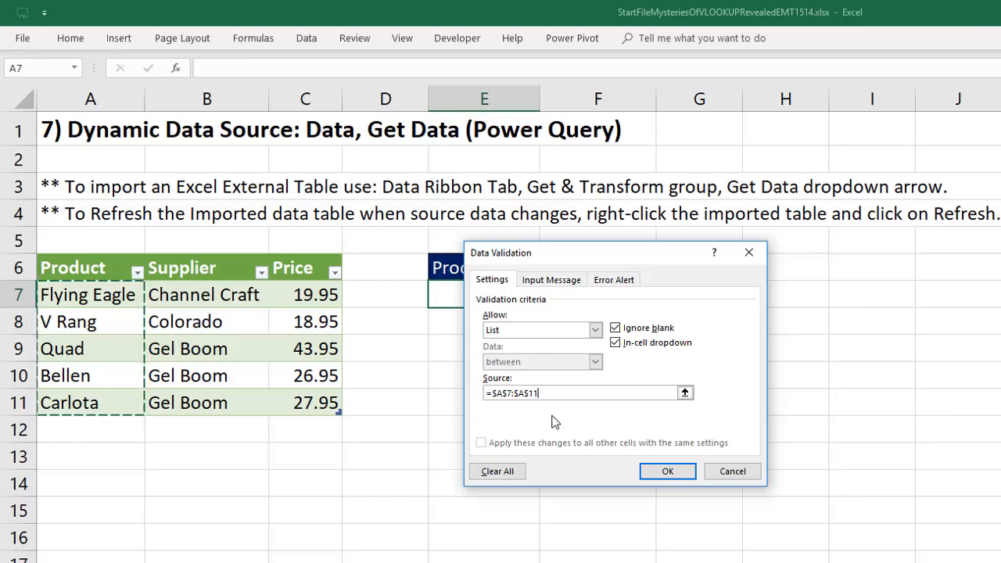
pyautogui.click(664, 472)
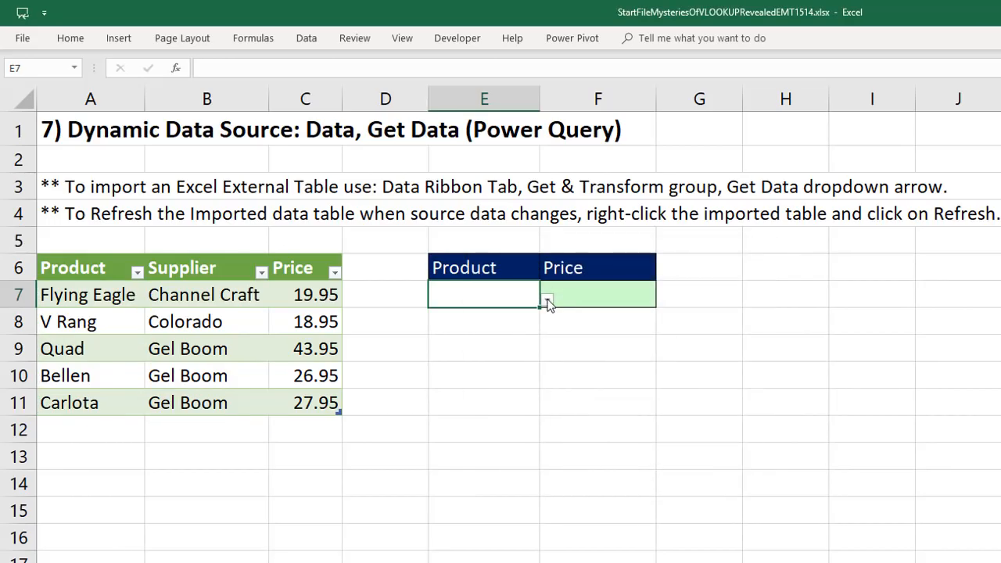
pyautogui.click(548, 301)
pyautogui.click(547, 302)
# Enter the price lookup formula =VLOOKUP(E7,ProductPriceTable,3,0) in F7
pyautogui.click(570, 294)
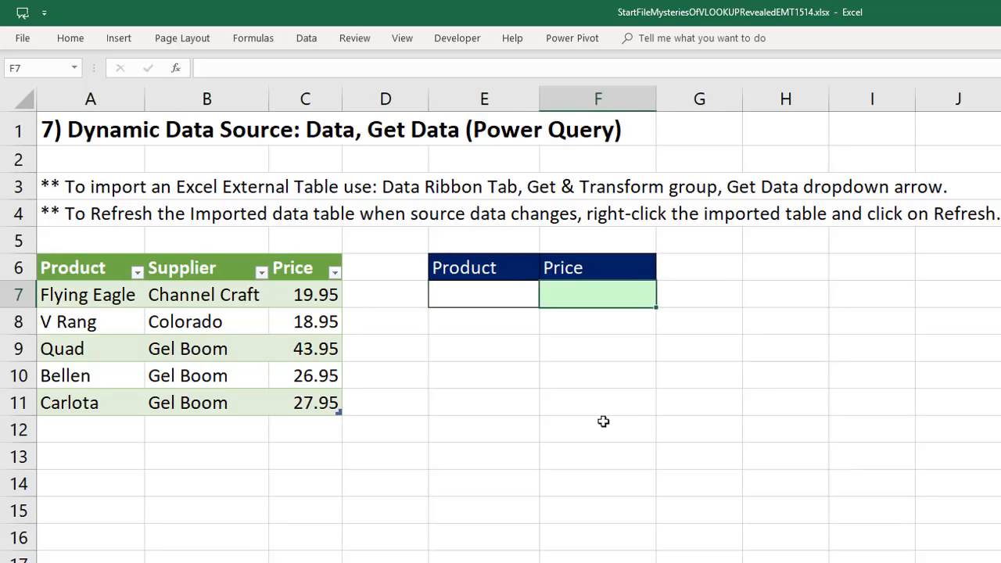
pyautogui.write('=vl')
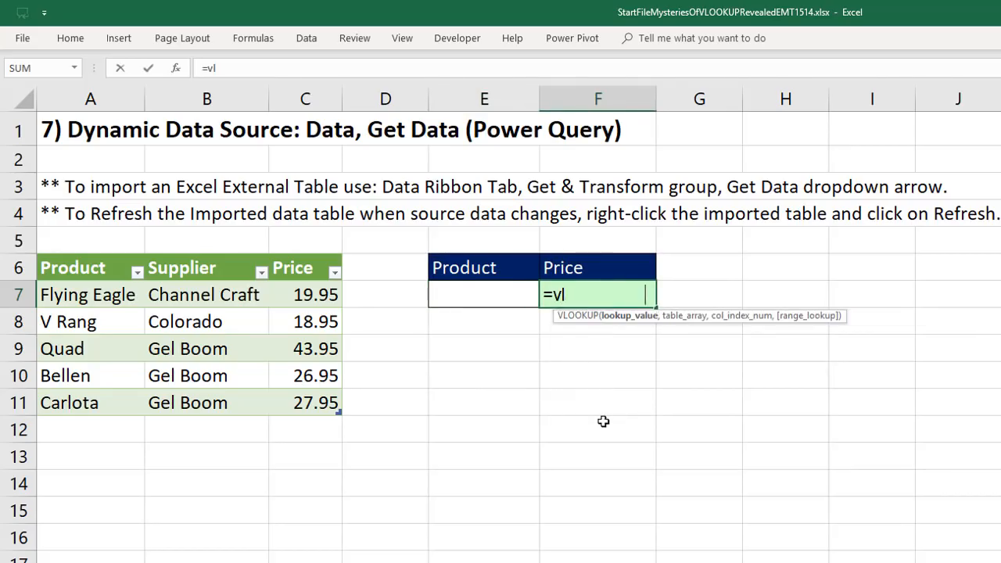
pyautogui.press('Tab')
pyautogui.press('Left')
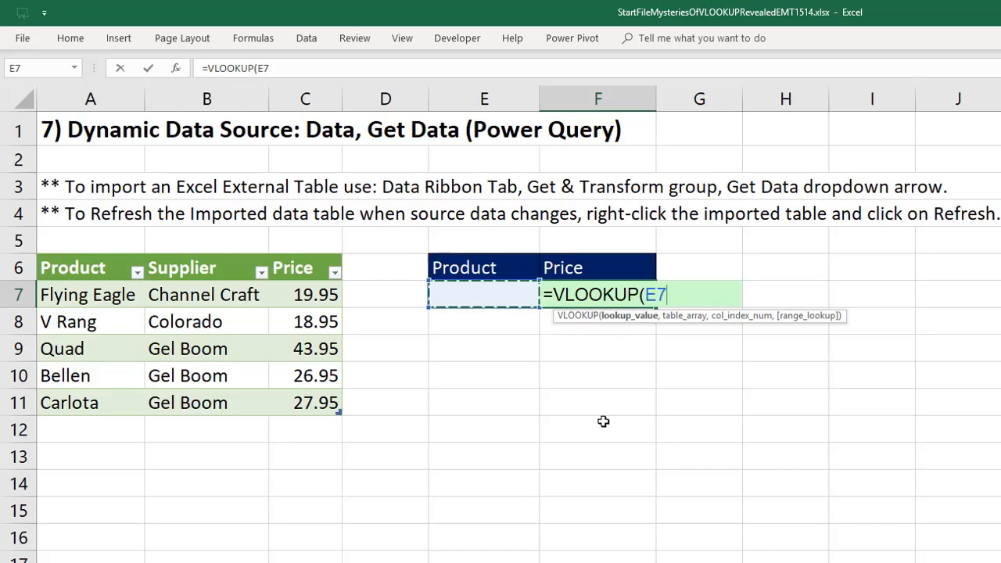
pyautogui.write(',')
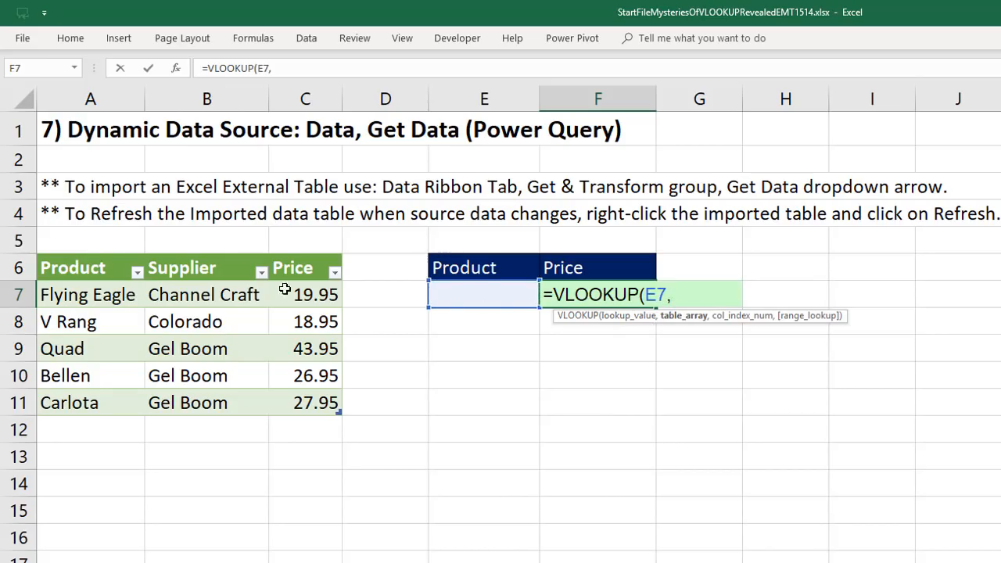
pyautogui.click(36, 248)
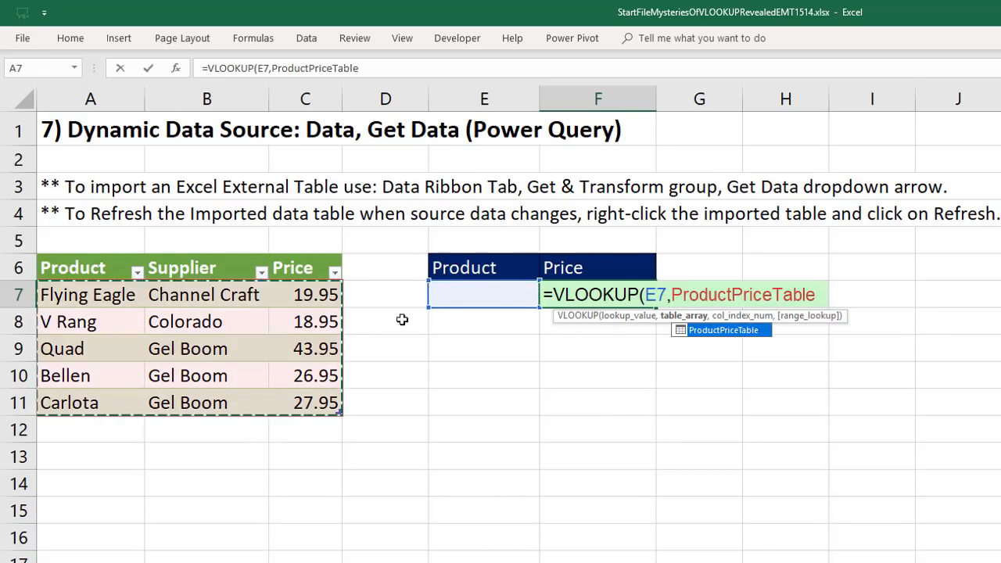
pyautogui.write(',')
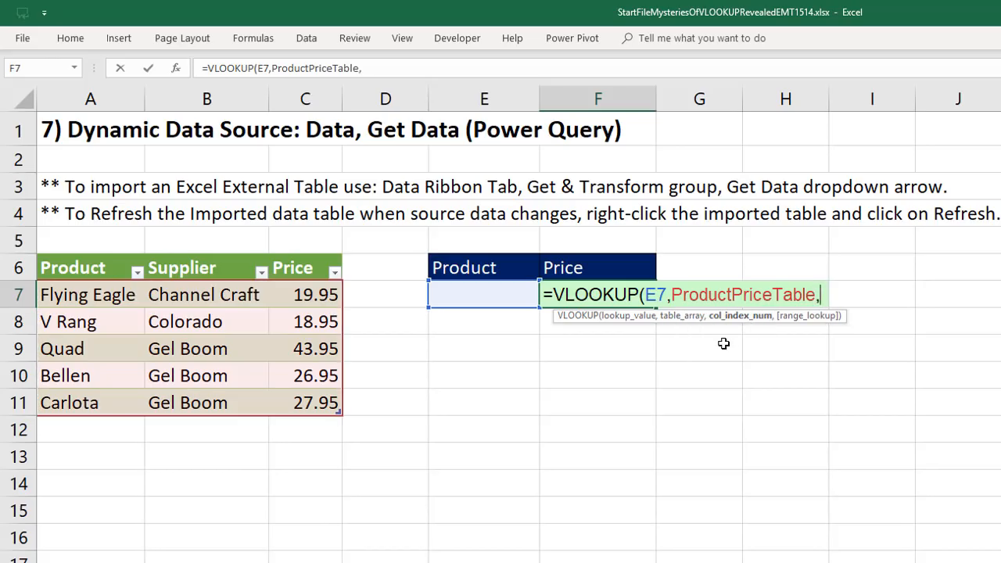
pyautogui.write('3')
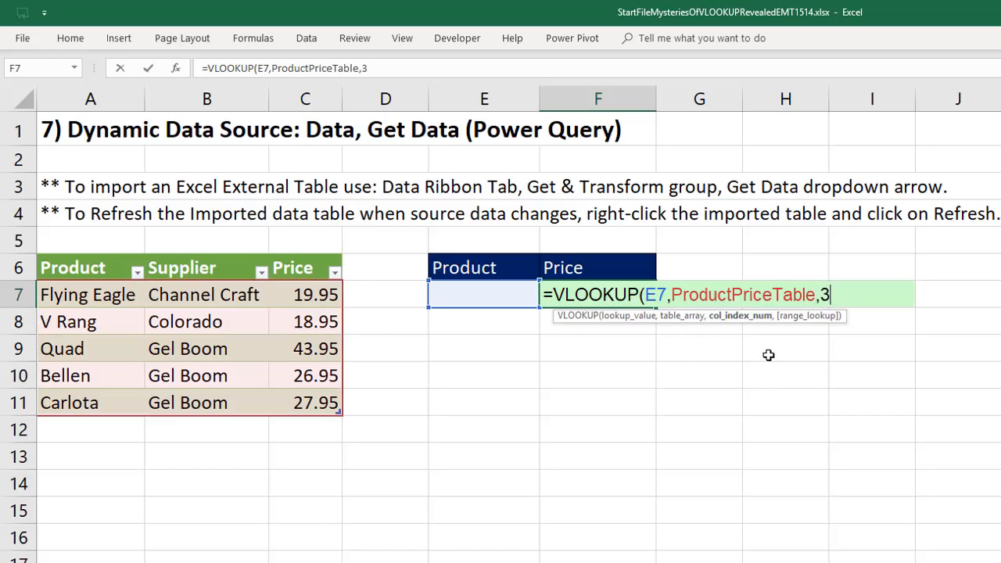
pyautogui.write(',')
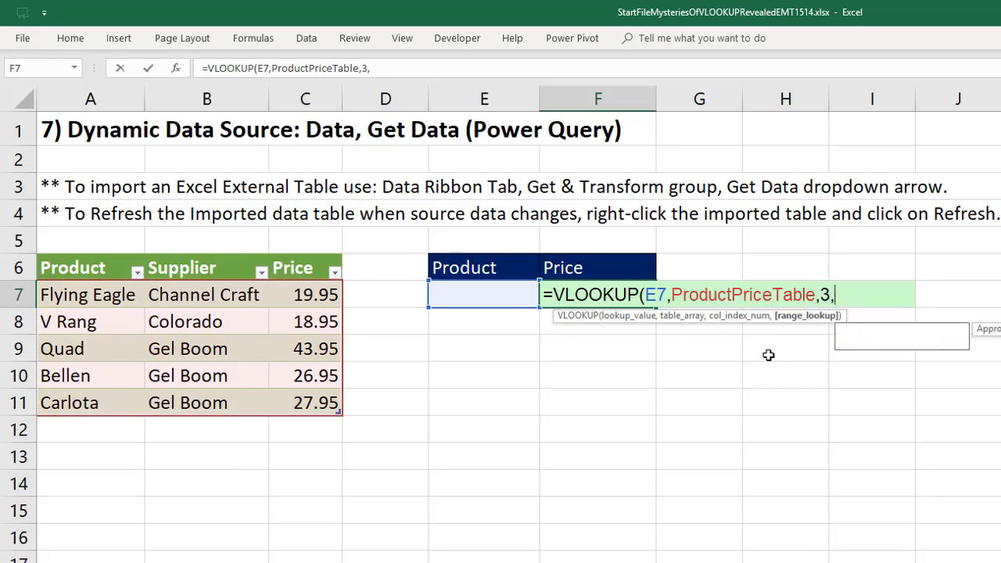
pyautogui.write('0)')
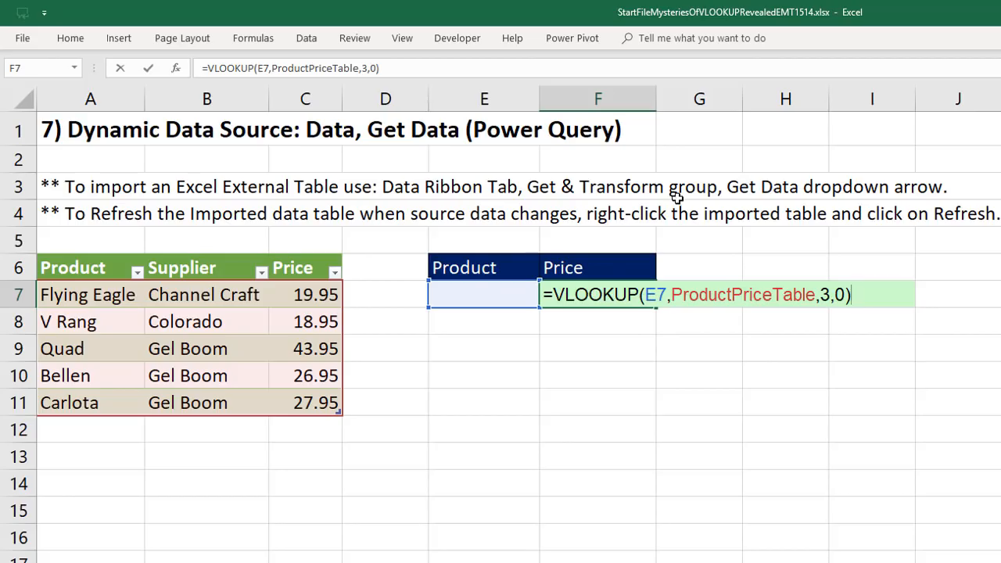
pyautogui.press('Return')
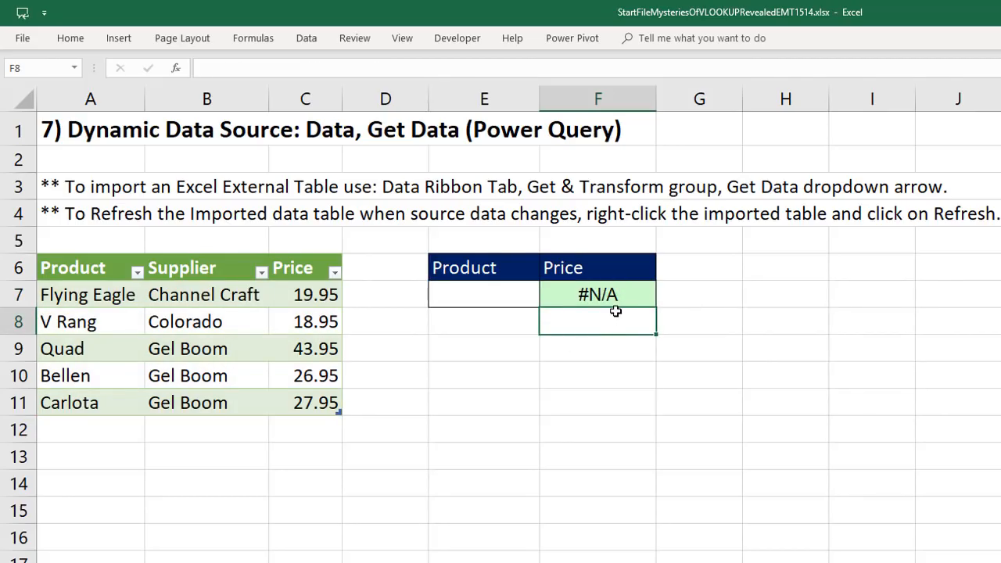
# Choose Bellen as the lookup product in E7 and save the workbook
pyautogui.click(475, 299)
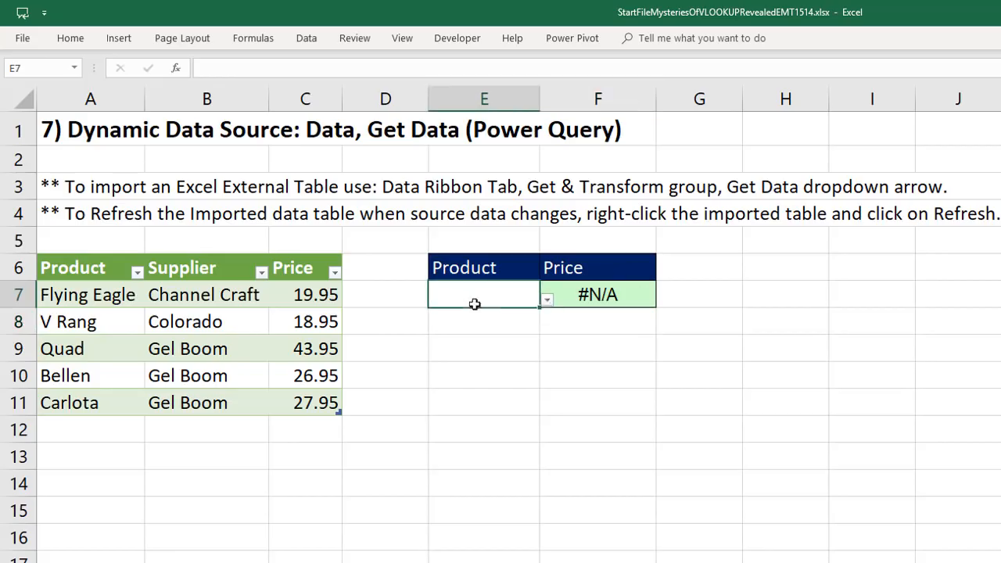
pyautogui.click(546, 300)
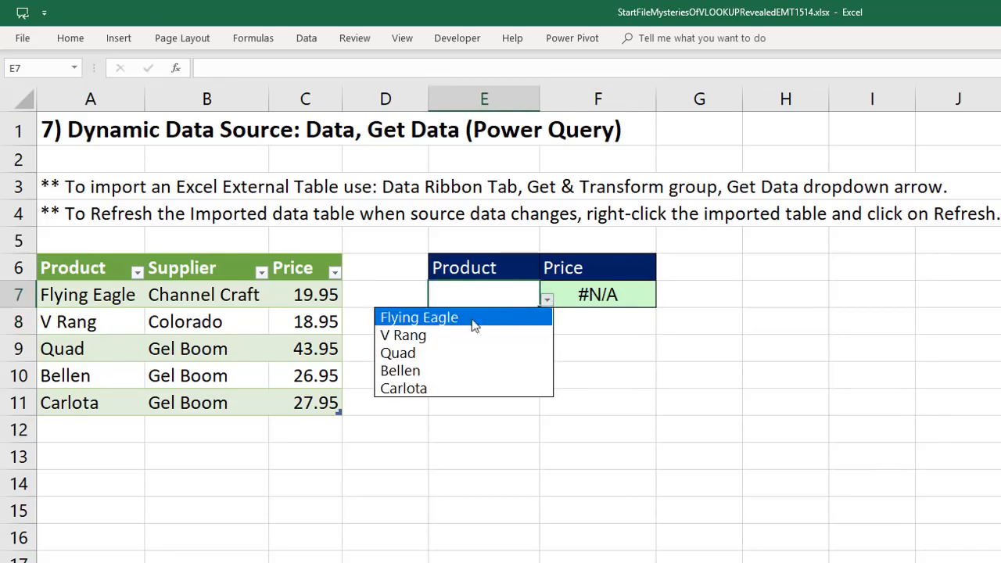
pyautogui.click(432, 371)
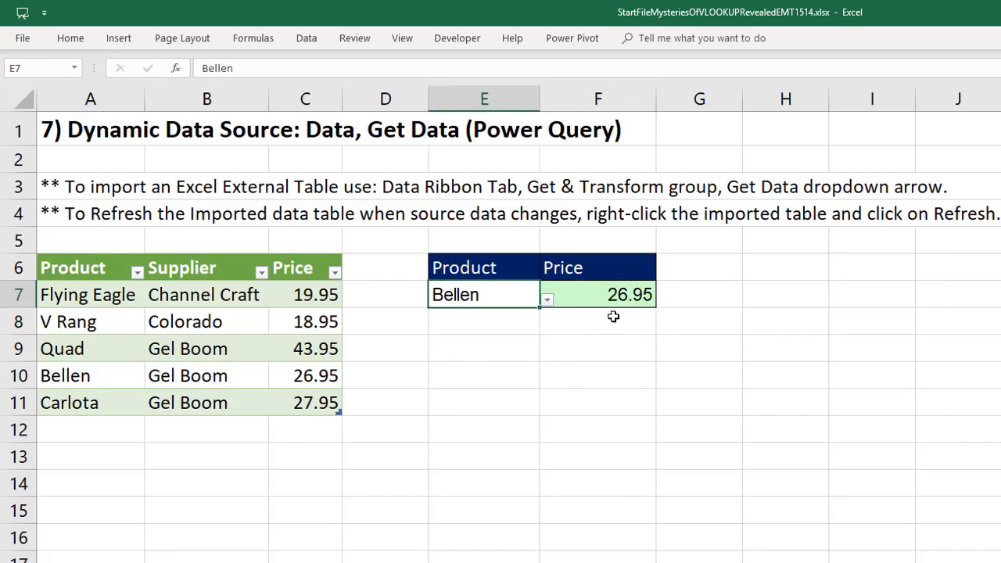
pyautogui.hotkey('ctrl', 's')
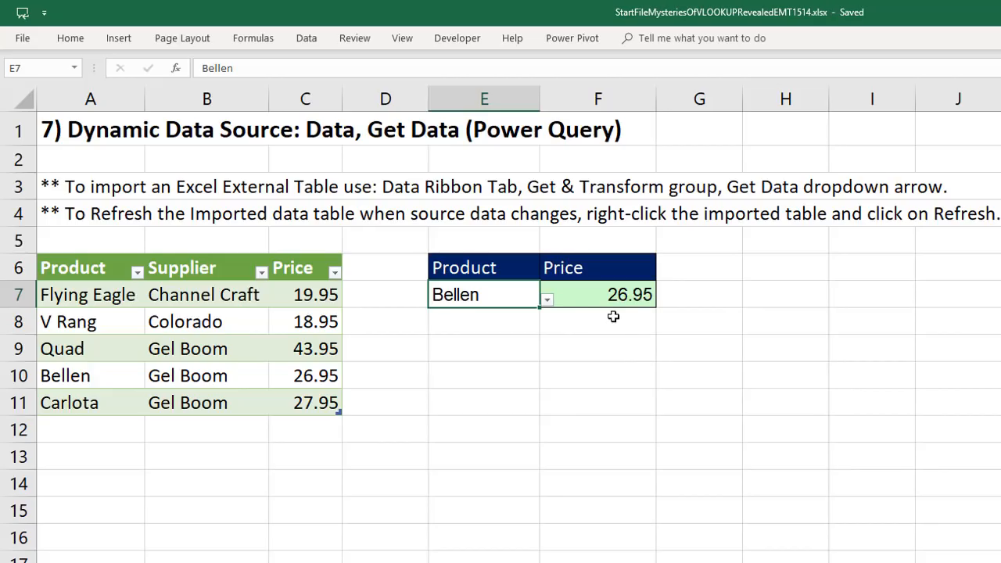
# Switch to SourceData.xlsx, add a new table row with Sunshine, Channel Craft and 19.95, and save the workbook
pyautogui.hotkey('ctrl', 'Tab')
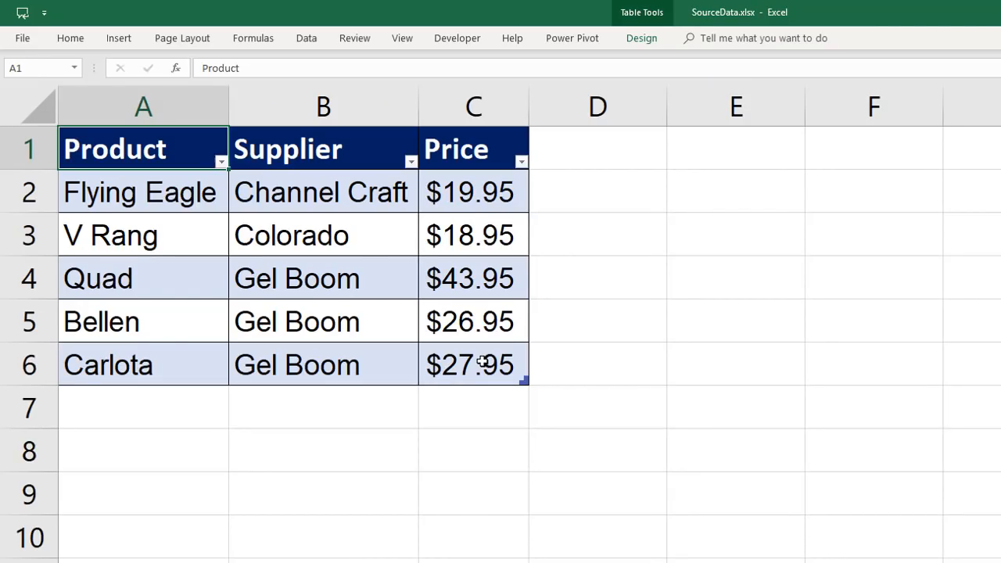
pyautogui.click(483, 361)
pyautogui.press('Tab')
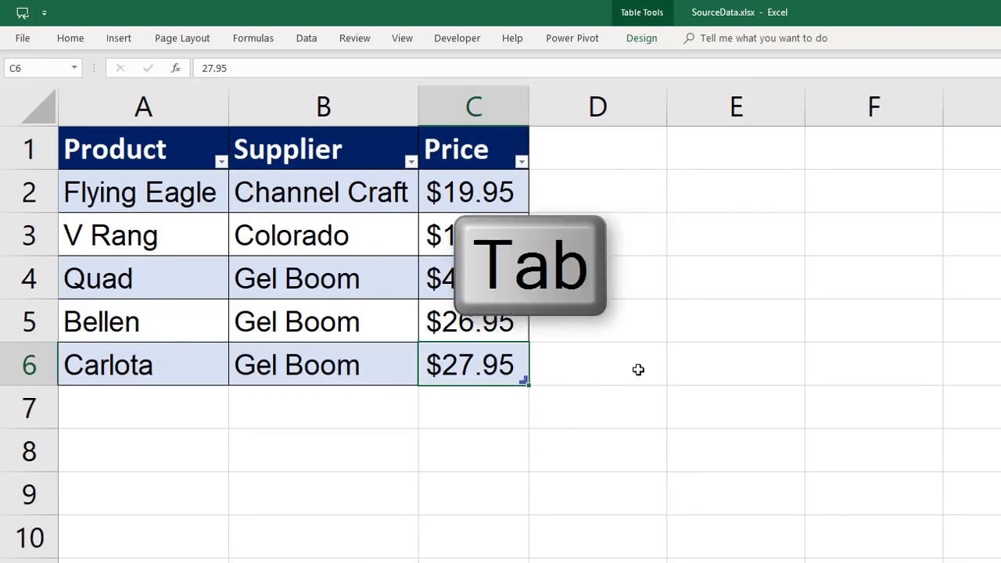
pyautogui.write('Sunshine')
pyautogui.press('Tab')
pyautogui.write('Channel Craft')
pyautogui.press('Tab')
pyautogui.write('19.95')
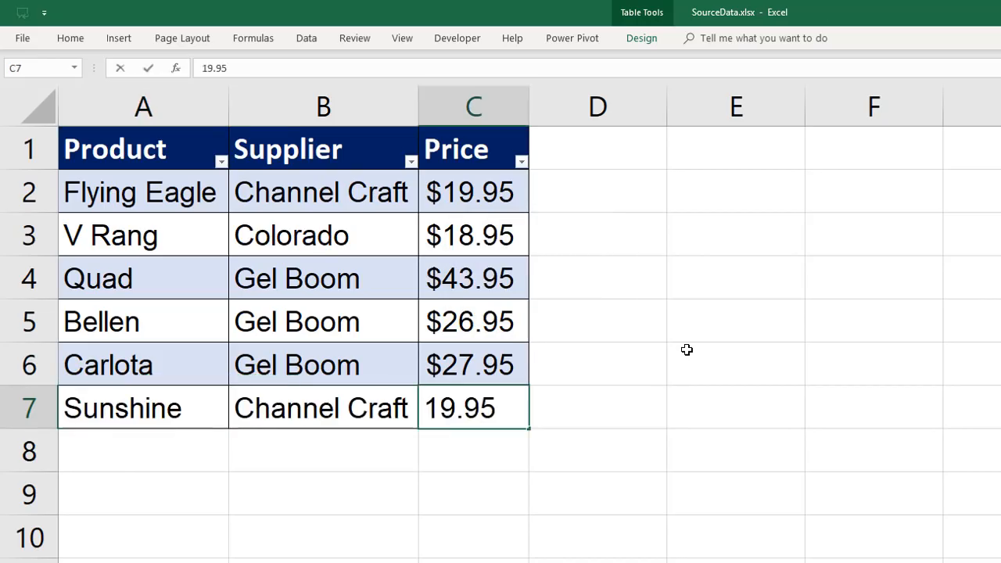
pyautogui.hotkey('ctrl', 'Return')
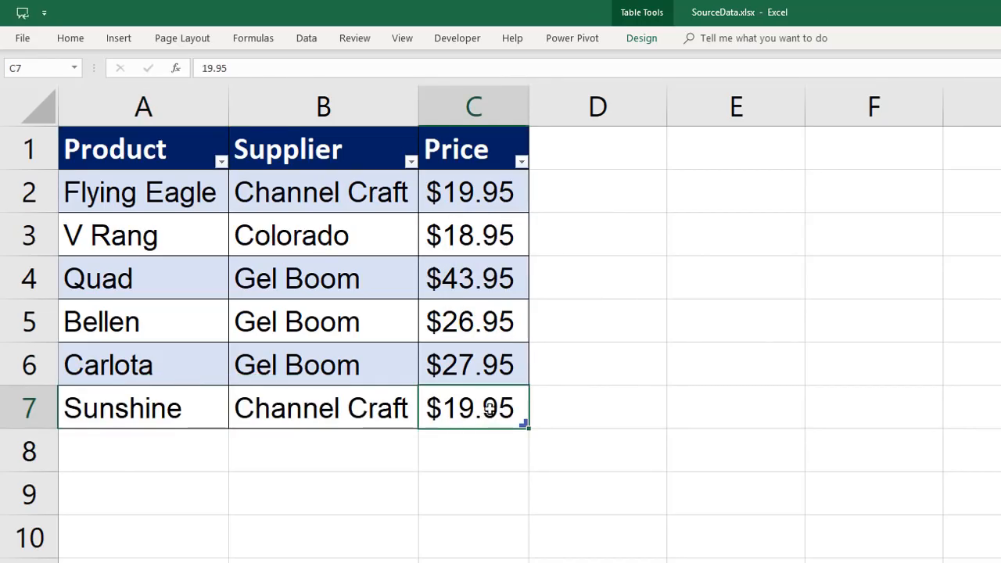
pyautogui.hotkey('ctrl', 's')
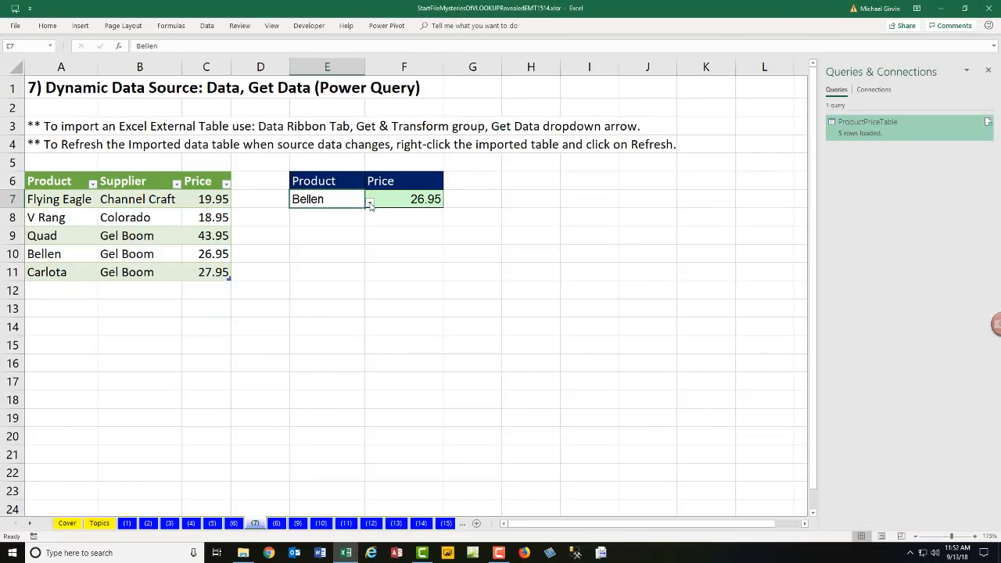
# Check the product dropdown in E7 of the VLOOKUP workbook and refresh the imported ProductPriceTable
pyautogui.click(370, 203)
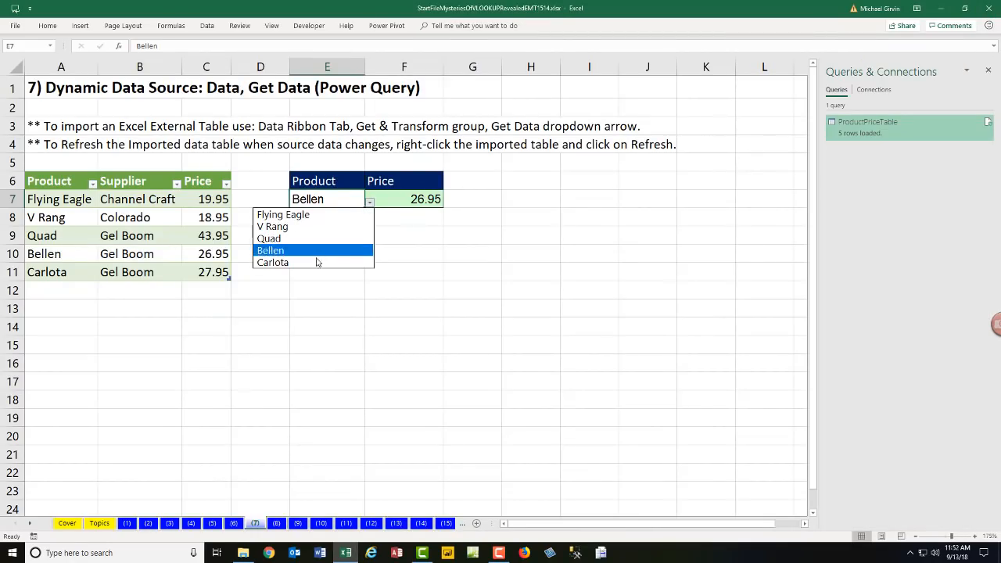
pyautogui.press('Escape')
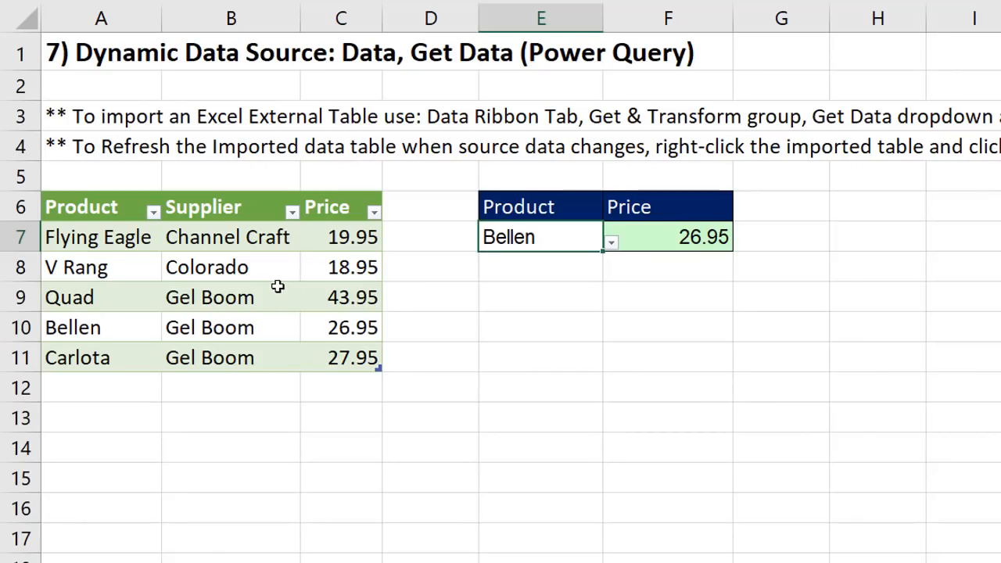
pyautogui.rightClick(191, 273)
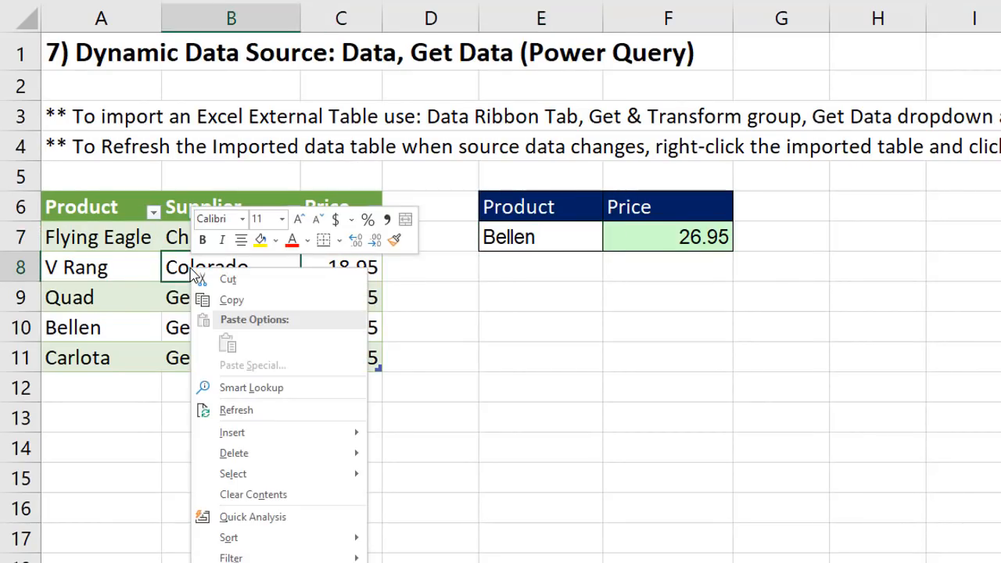
pyautogui.click(268, 413)
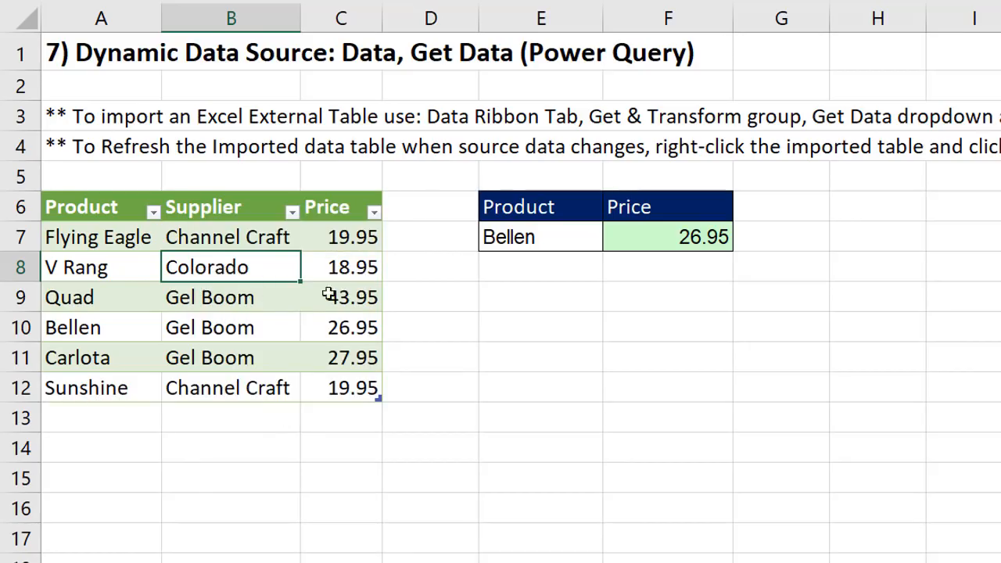
# Choose Sunshine as the lookup product from the dropdown list in E7
pyautogui.click(535, 239)
pyautogui.click(611, 243)
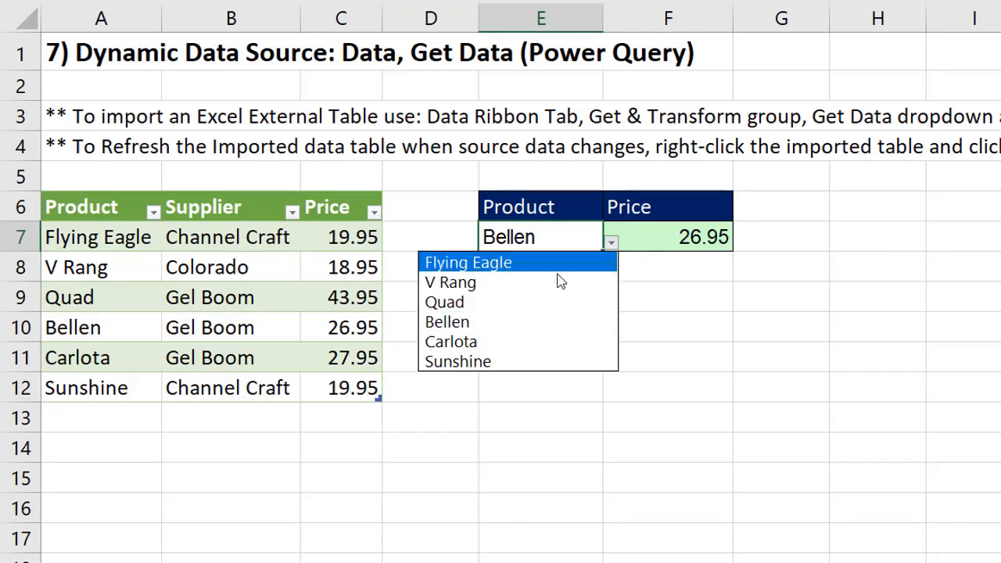
pyautogui.click(478, 358)
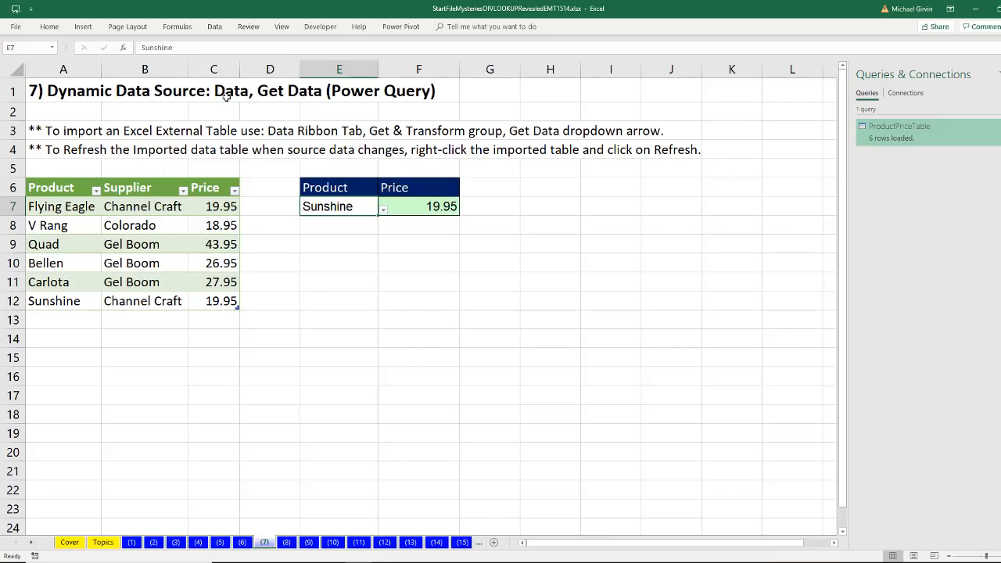
pyautogui.click(215, 27)
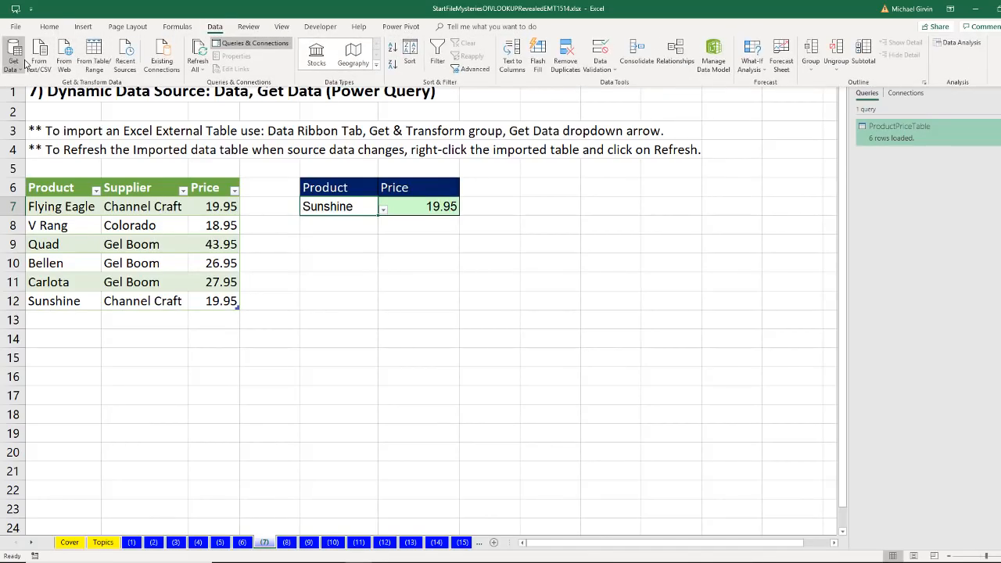
pyautogui.press('Escape')
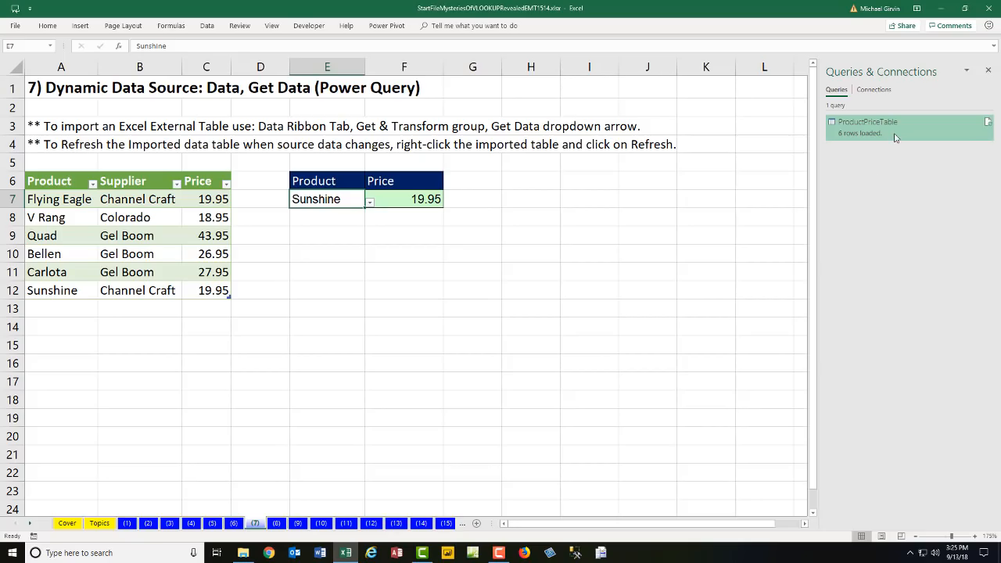
# Open the ProductPriceTable query in the Power Query Editor, review its Source step's file path, and close the editor
pyautogui.moveTo(896, 138)
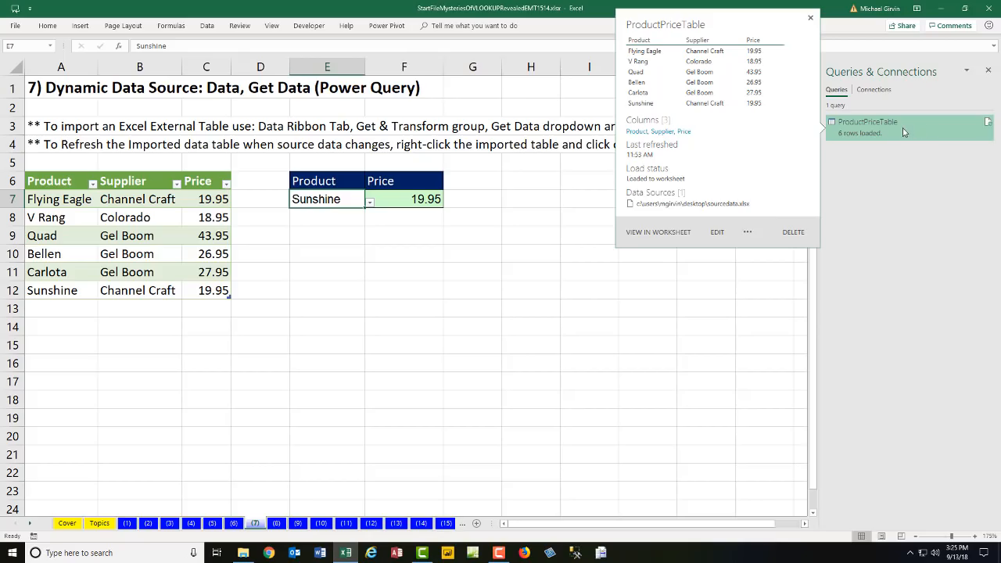
pyautogui.doubleClick(903, 127)
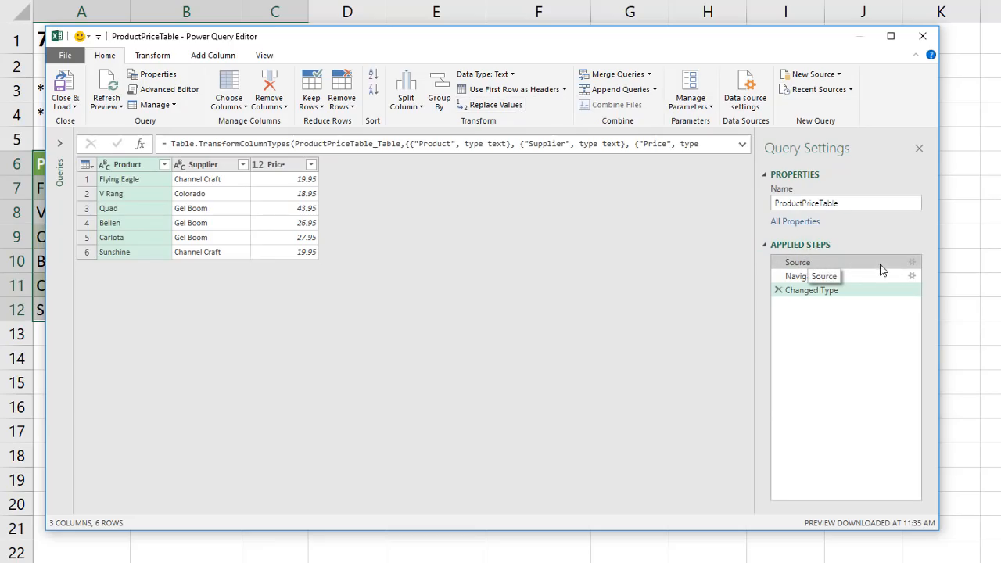
pyautogui.click(913, 263)
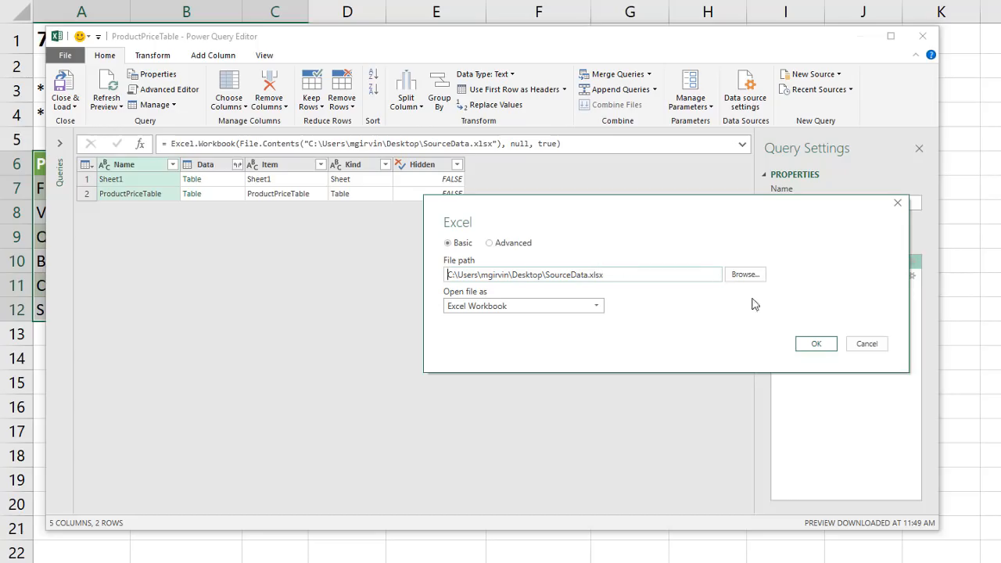
pyautogui.click(816, 344)
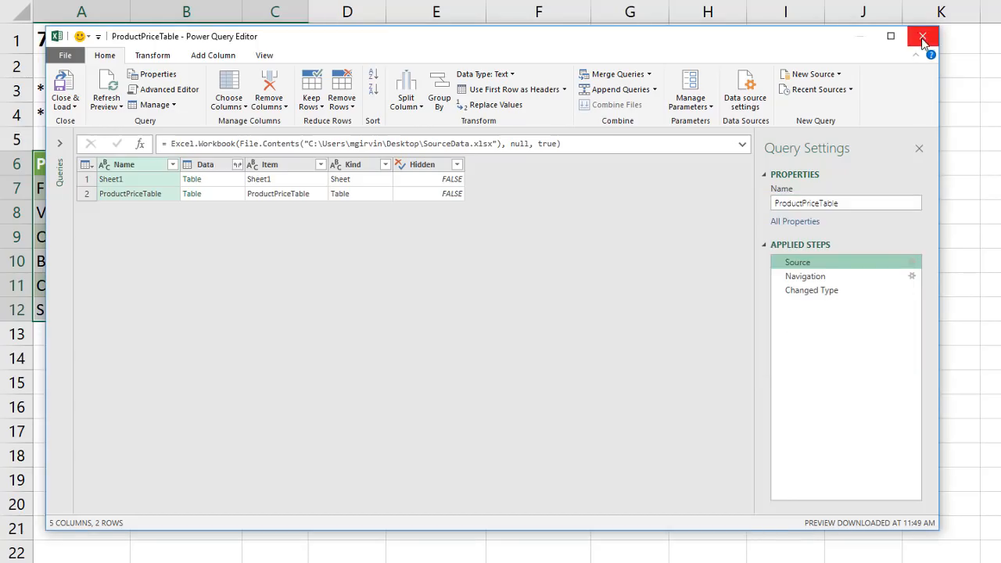
pyautogui.click(923, 37)
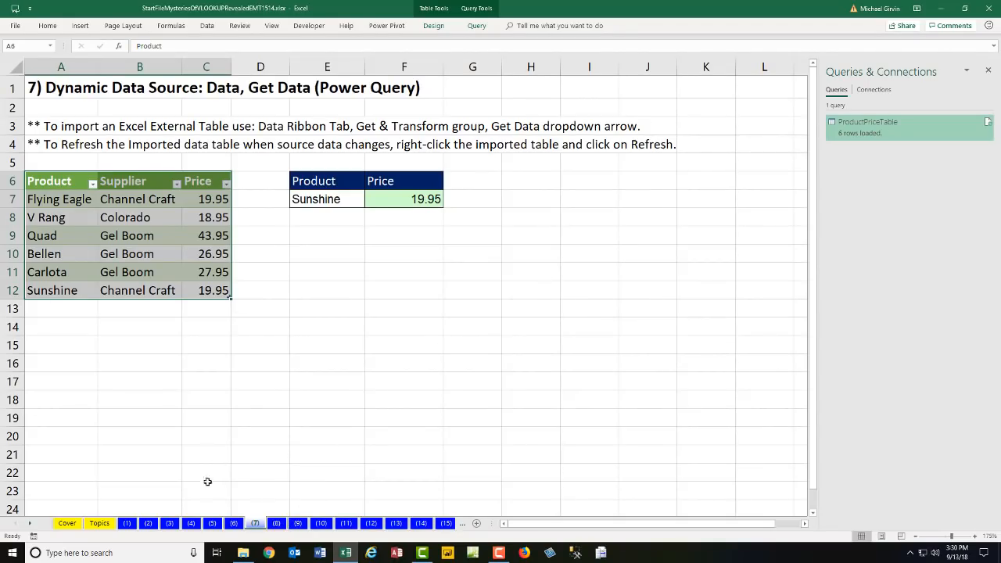
# Review the approximate match VLOOKUP formula for the bonus commission rate in D20 of sheet (3)
pyautogui.click(169, 523)
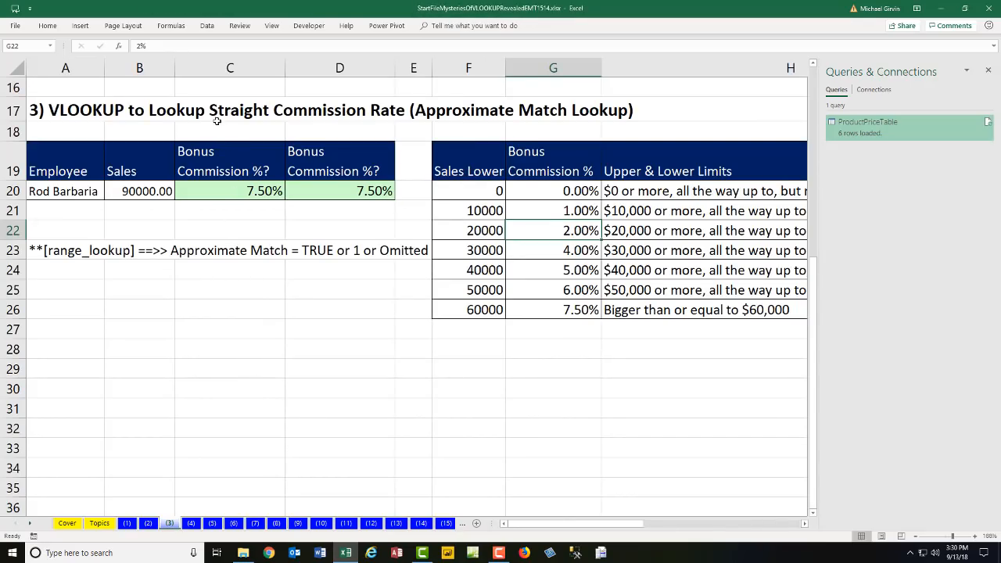
pyautogui.click(337, 195)
pyautogui.press('F2')
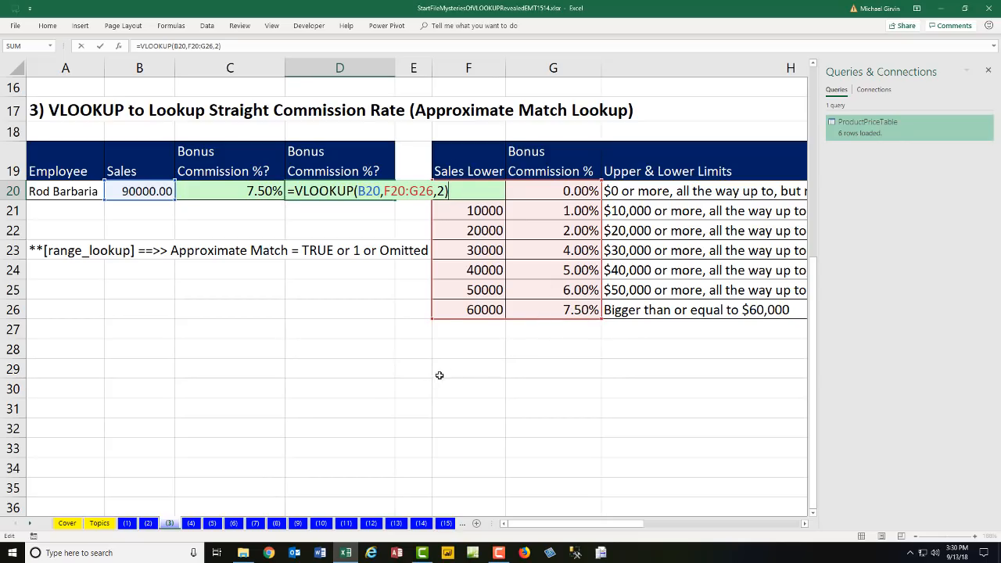
pyautogui.hotkey('ctrl', 'Return')
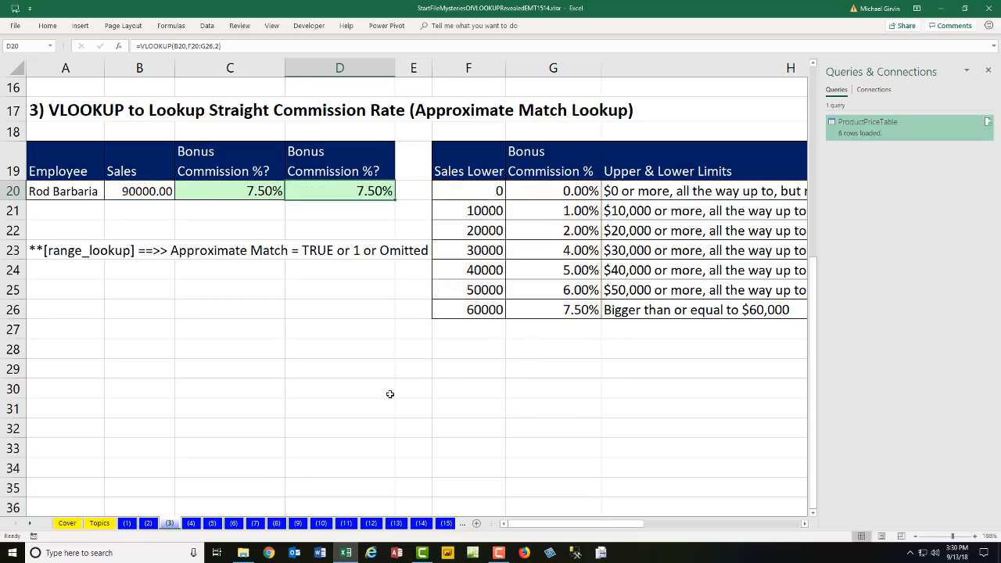
# Go to sheet (8) and examine the variable commission rate table in A13:E19 and the employee commission columns below it
pyautogui.click(277, 523)
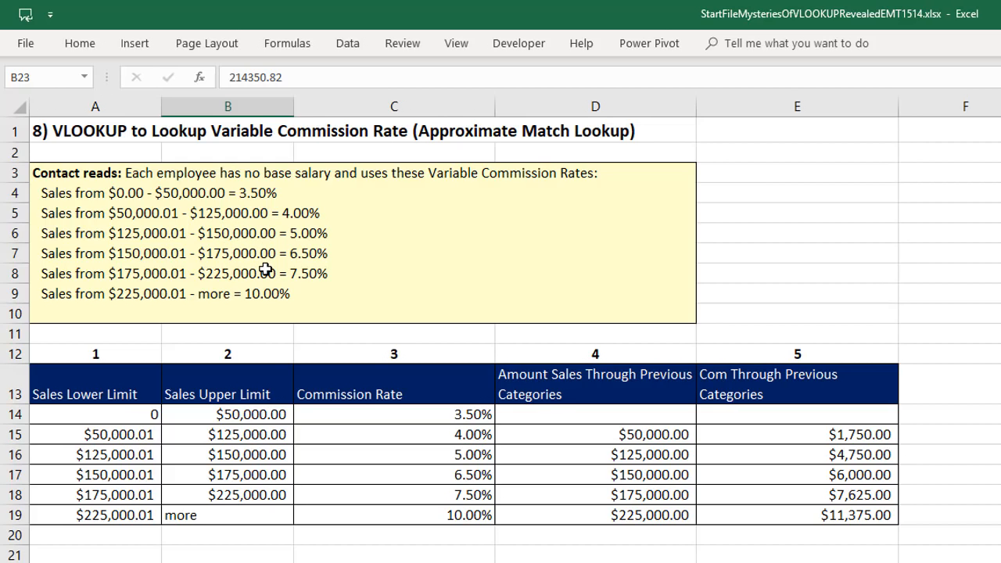
pyautogui.moveTo(113, 396); pyautogui.dragTo(798, 521)
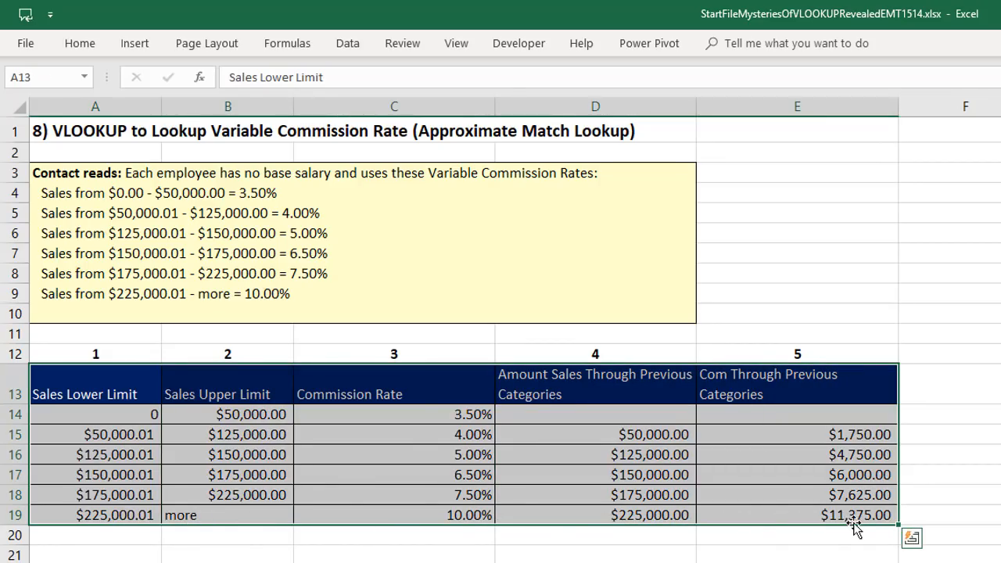
pyautogui.click(84, 421)
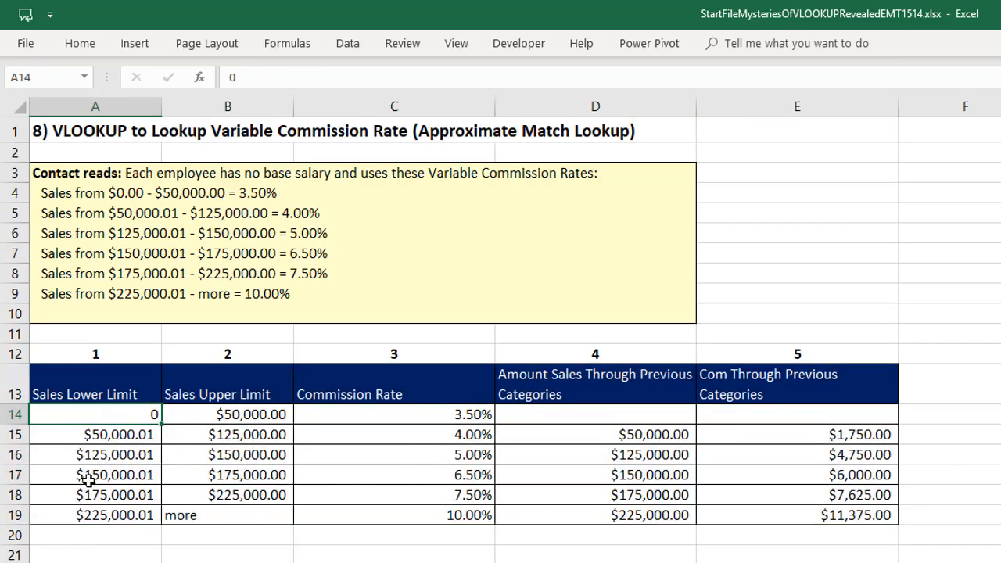
pyautogui.moveTo(89, 493); pyautogui.dragTo(834, 497)
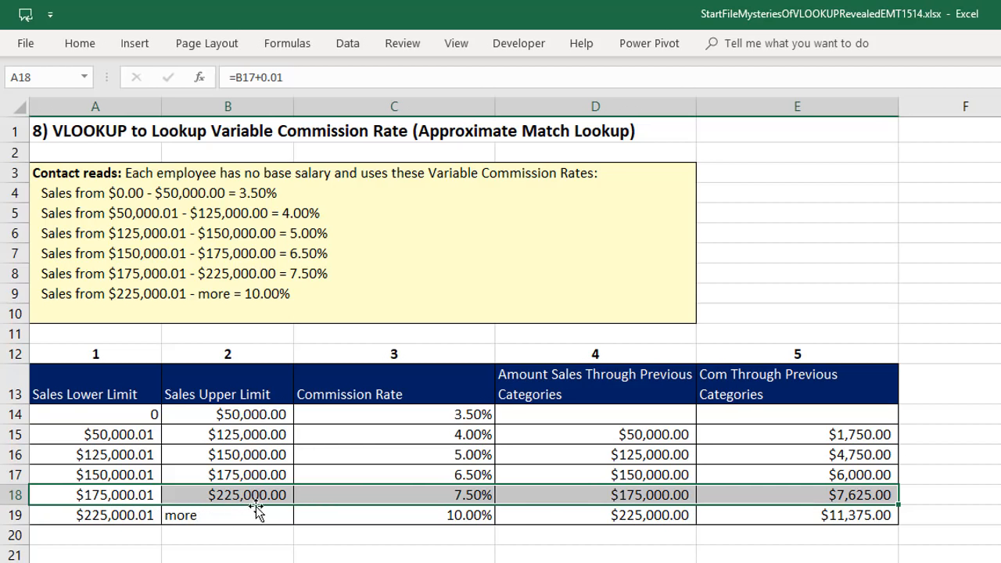
pyautogui.click(614, 496)
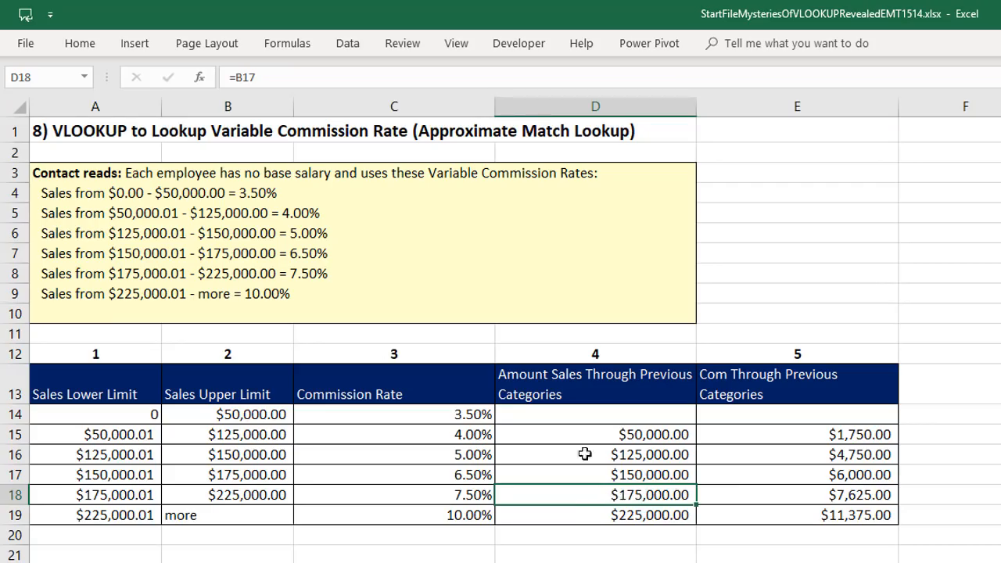
pyautogui.click(774, 494)
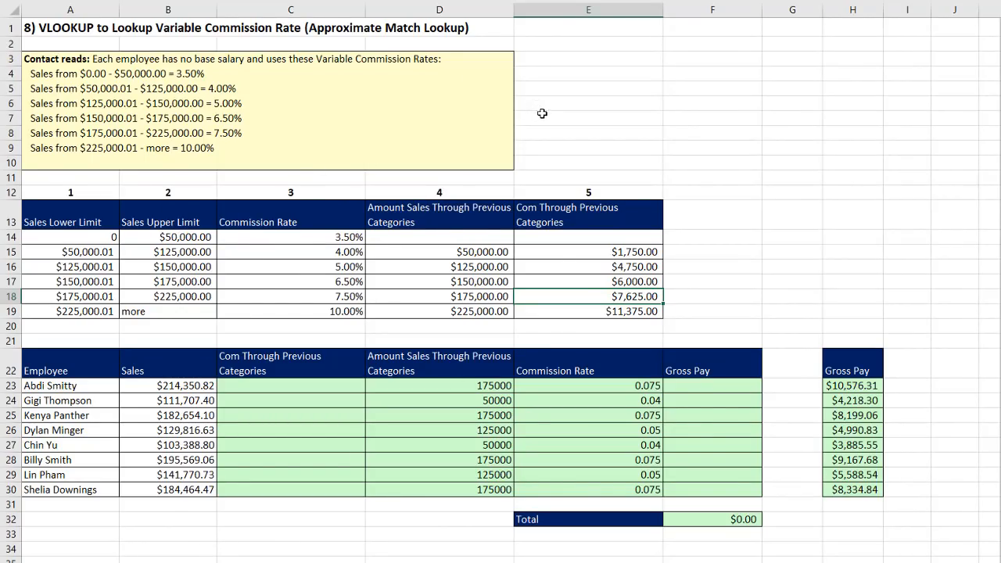
pyautogui.click(676, 387)
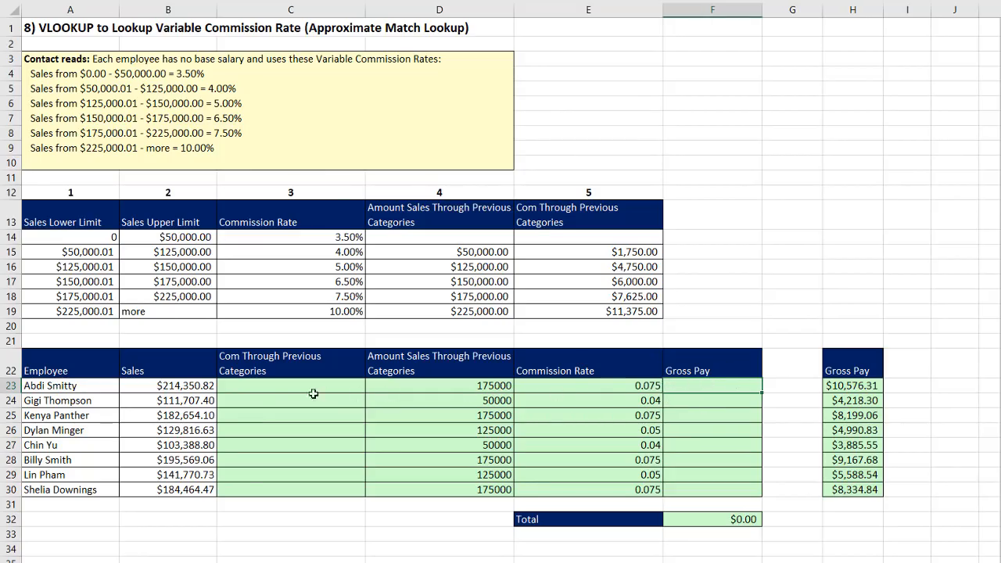
pyautogui.click(263, 389)
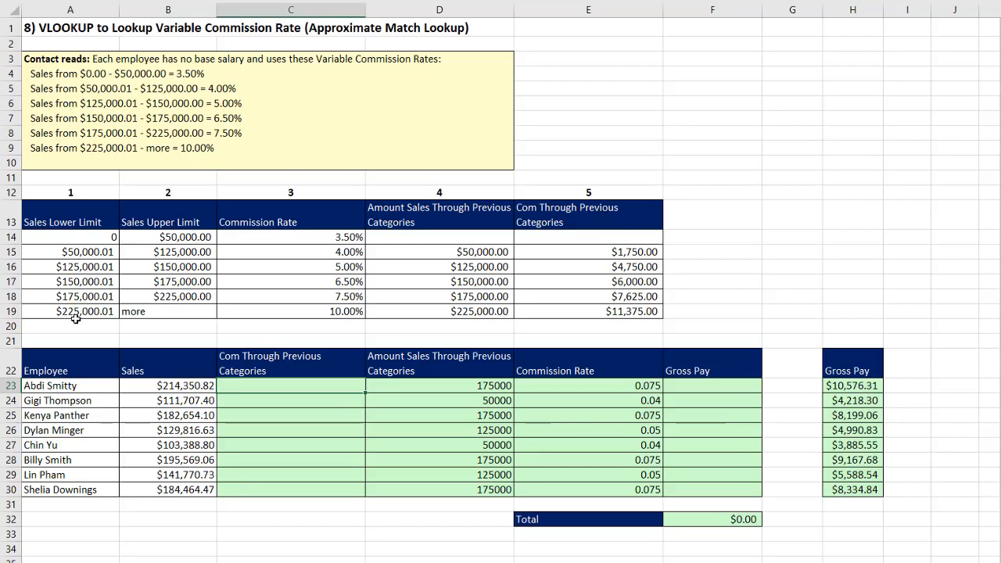
pyautogui.moveTo(63, 298); pyautogui.dragTo(618, 299)
pyautogui.click(618, 299)
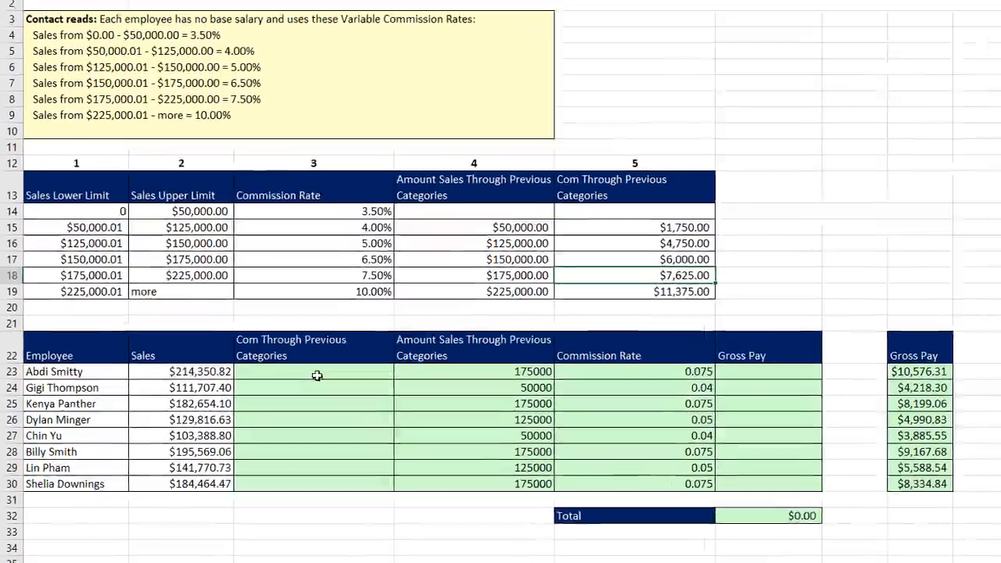
# Enter the approximate match formula =VLOOKUP(B23,$A$14:$E$19,5) in C23 for the commission through previous categories
pyautogui.click(296, 387)
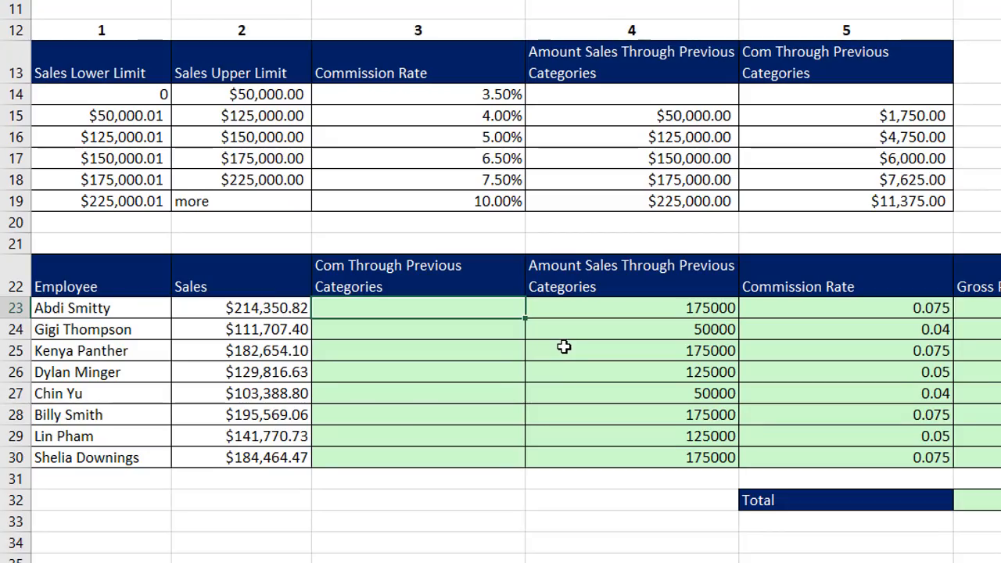
pyautogui.write('=vl')
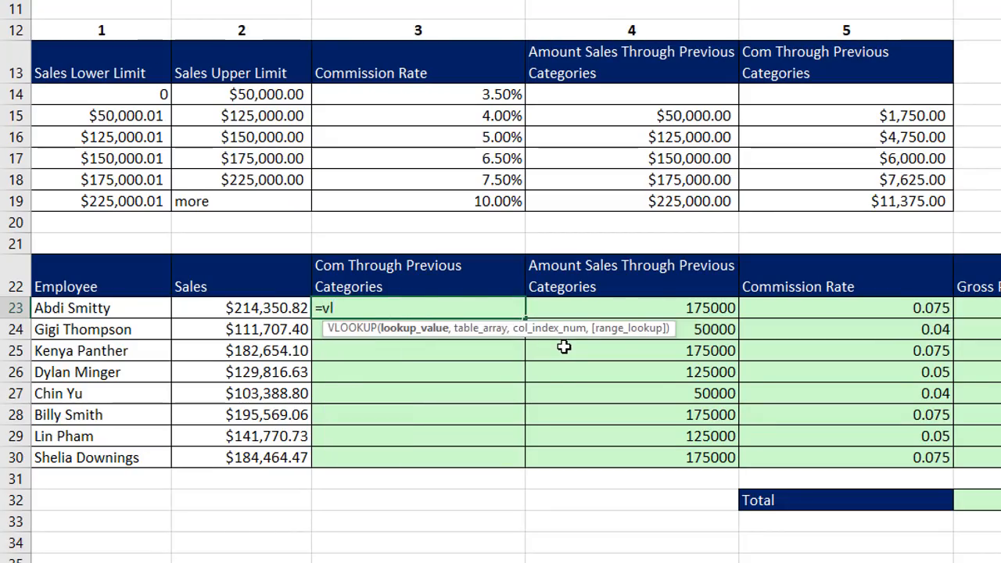
pyautogui.press('Tab')
pyautogui.press('Left')
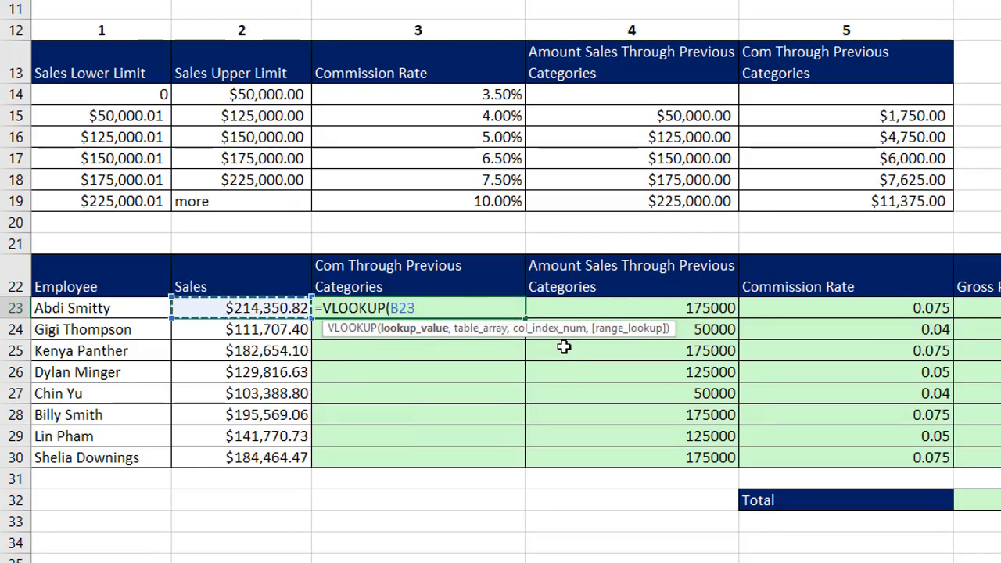
pyautogui.write(',')
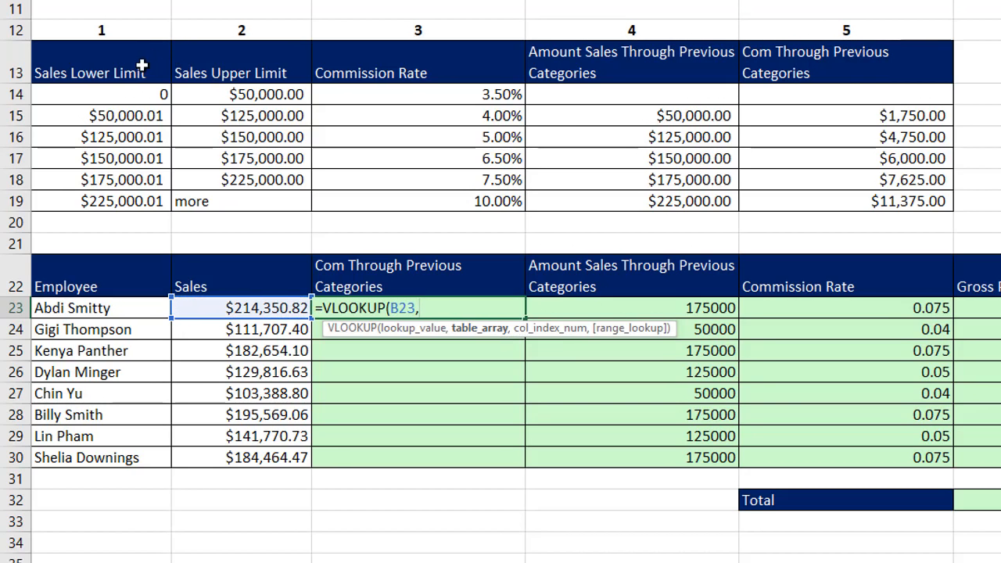
pyautogui.moveTo(129, 95); pyautogui.dragTo(793, 208)
pyautogui.press('F4')
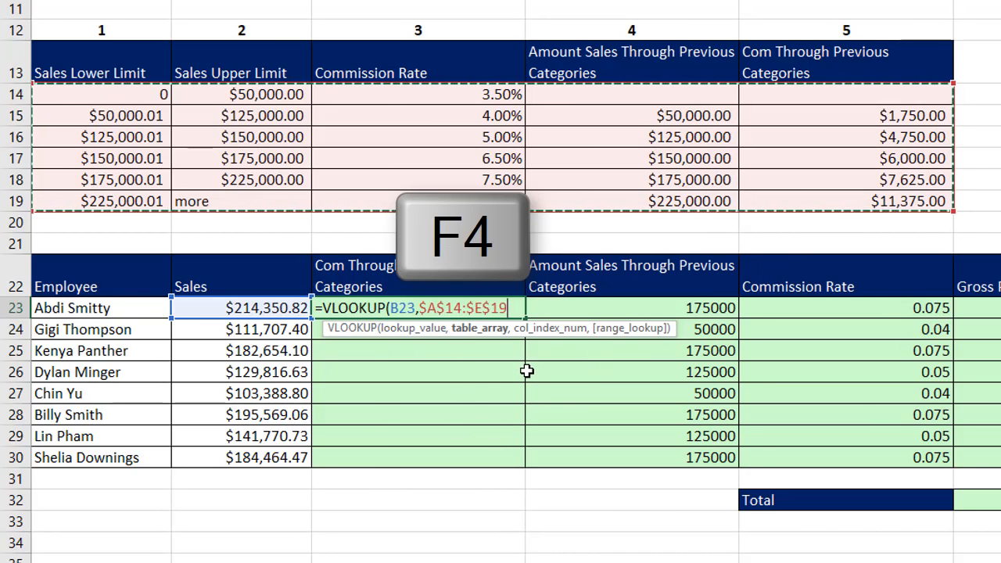
pyautogui.write(',5')
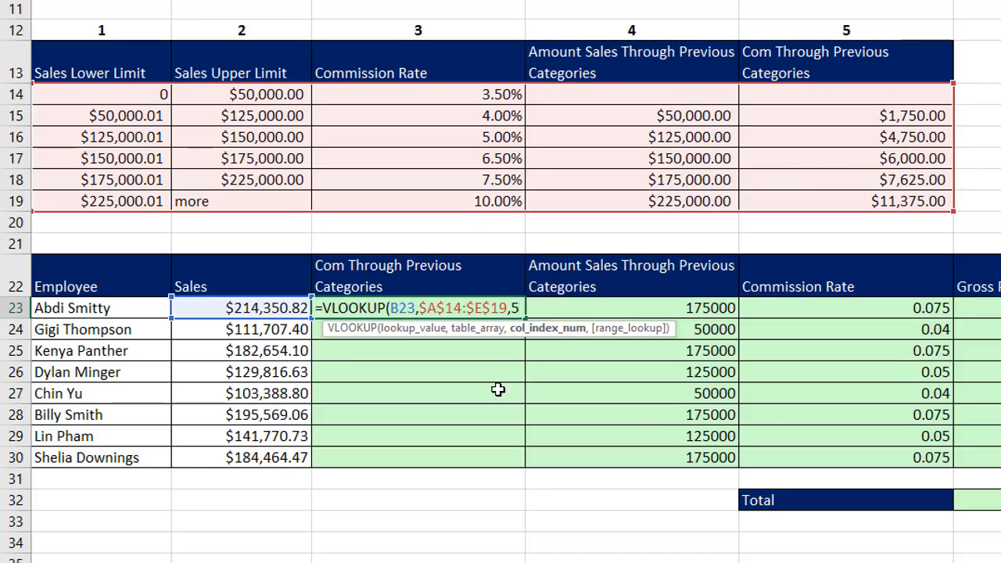
pyautogui.write(',')
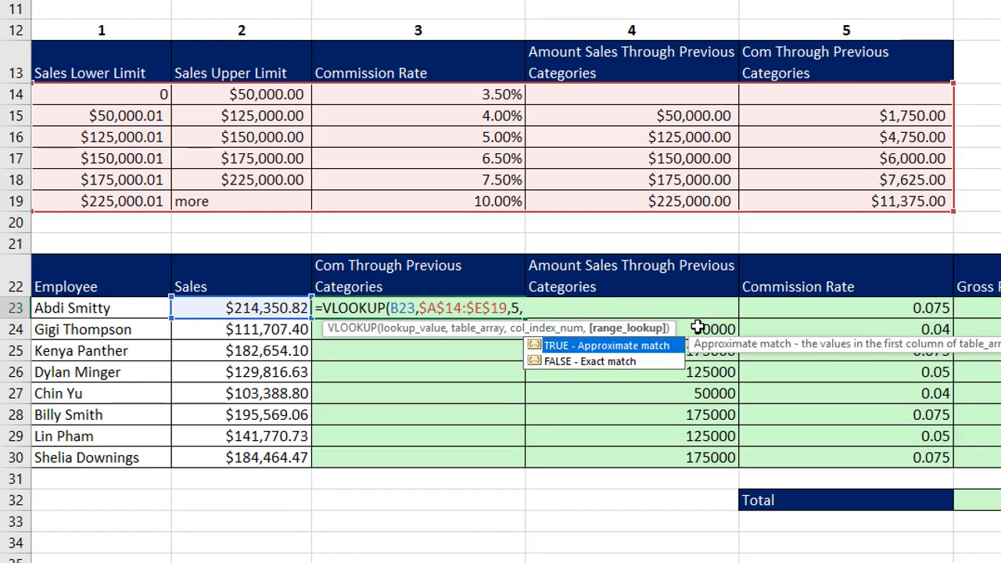
pyautogui.press('BackSpace')
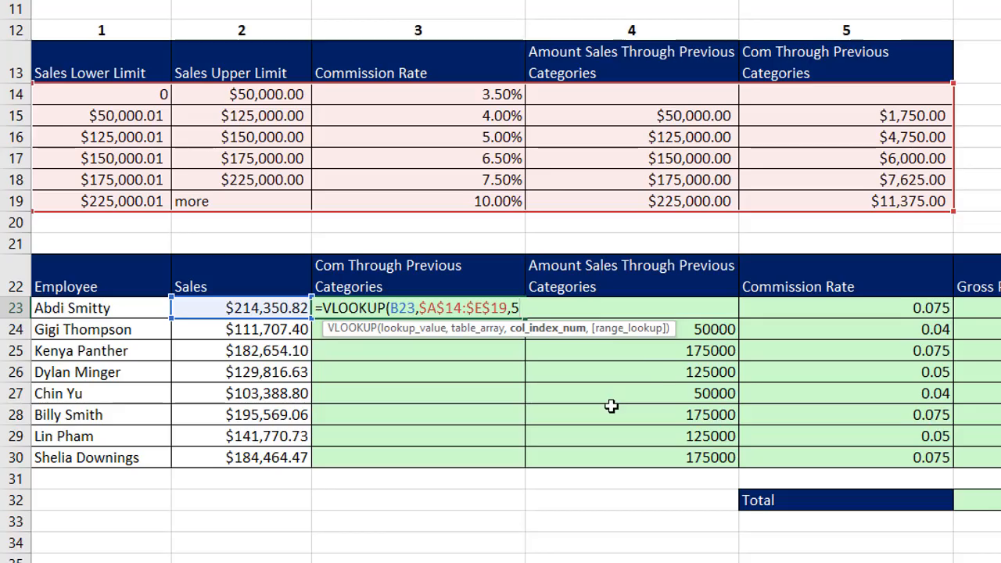
pyautogui.write(')')
pyautogui.hotkey('ctrl', 'Return')
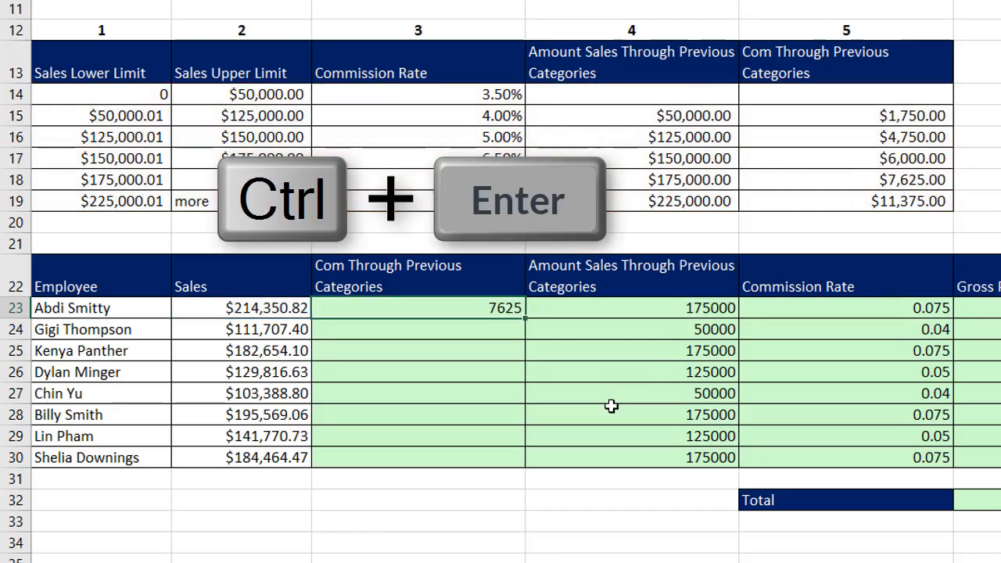
# Fill the Com Through Previous Categories formula from C23 down to C30 and check the copied formula in C30
pyautogui.doubleClick(528, 319)
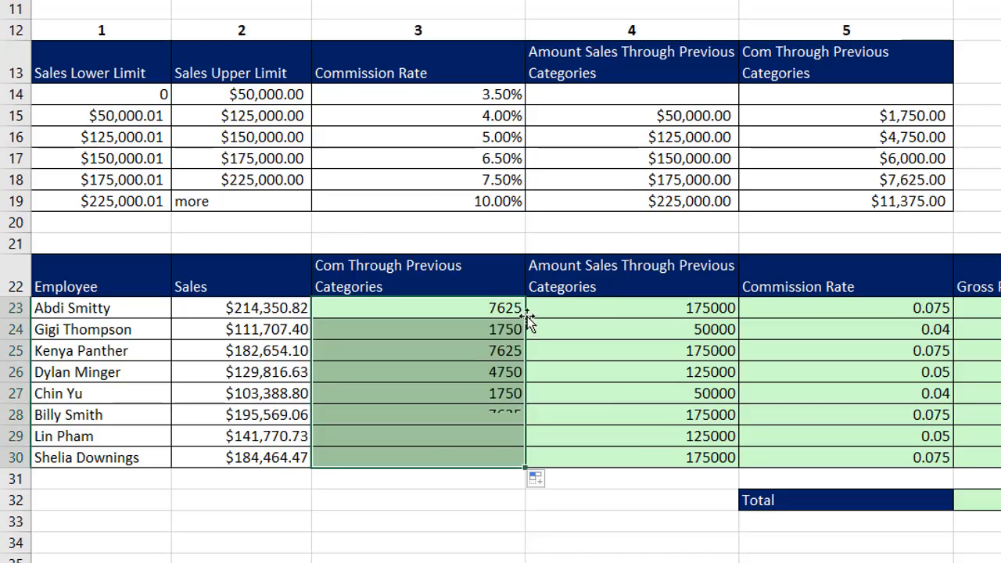
pyautogui.click(423, 461)
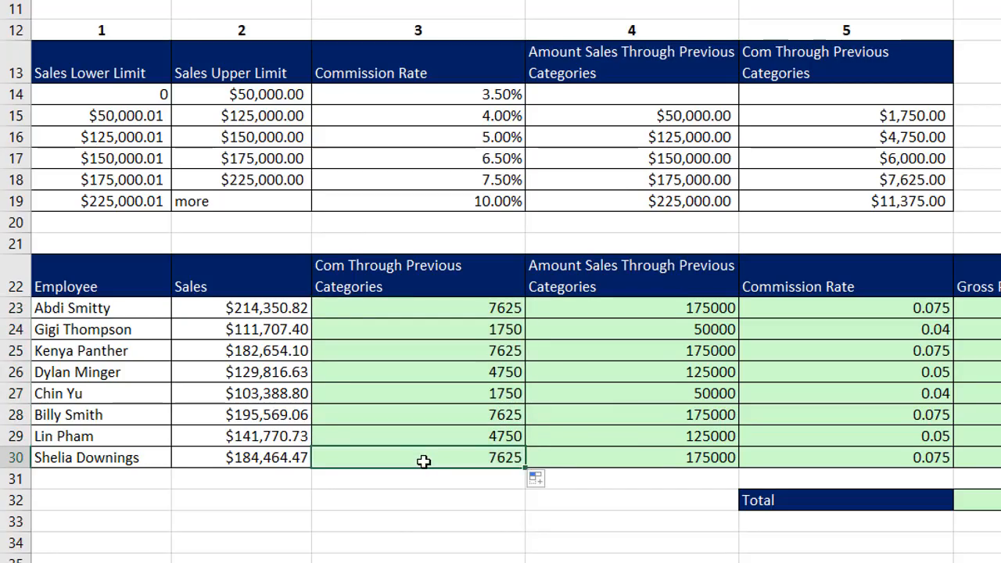
pyautogui.press('F2')
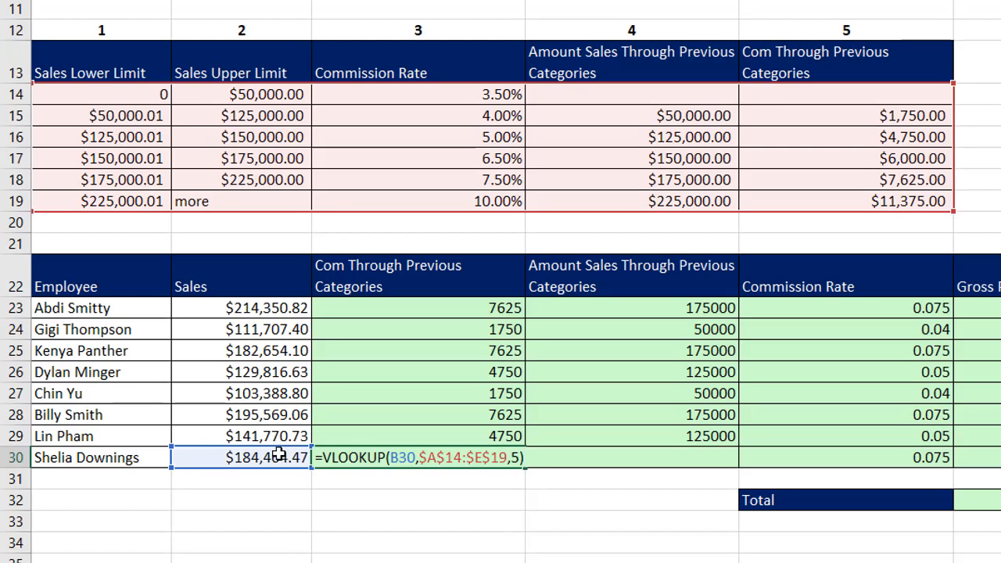
pyautogui.hotkey('ctrl', 'Return')
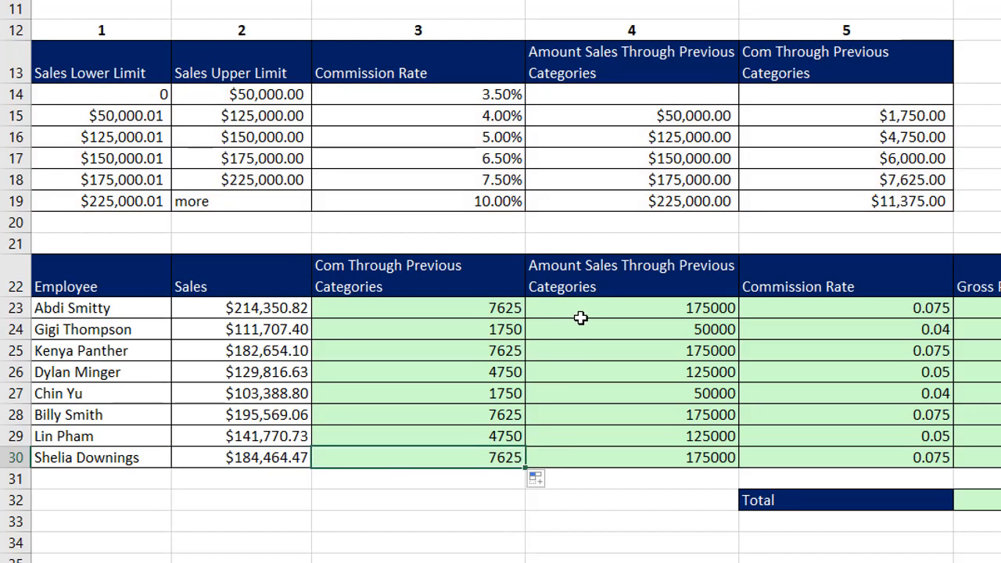
# Inspect the VLOOKUP formulas in D23 for previous category sales and in E23 for the commission rate
pyautogui.click(581, 318)
pyautogui.press('F2')
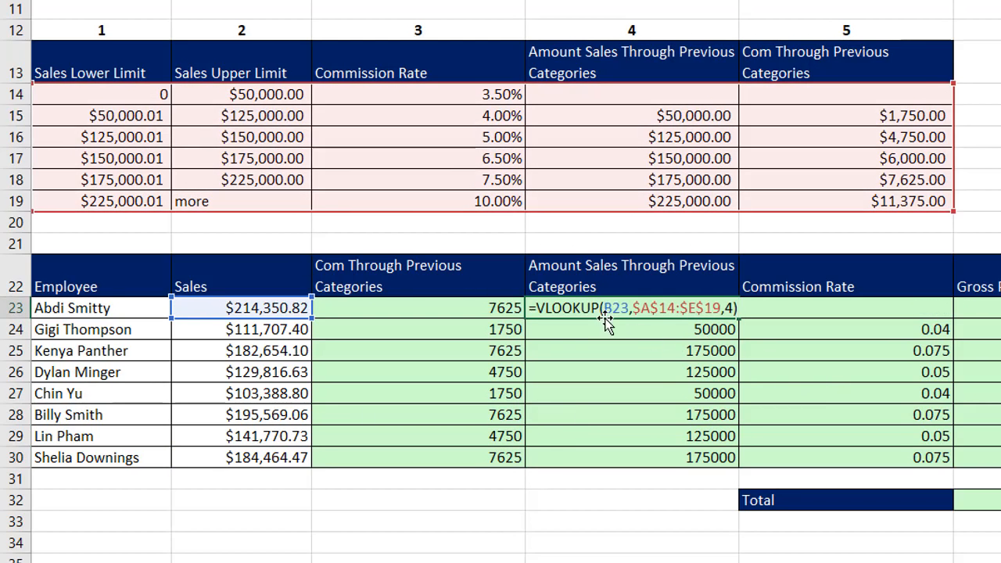
pyautogui.hotkey('ctrl', 'Return')
pyautogui.click(800, 311)
pyautogui.press('F2')
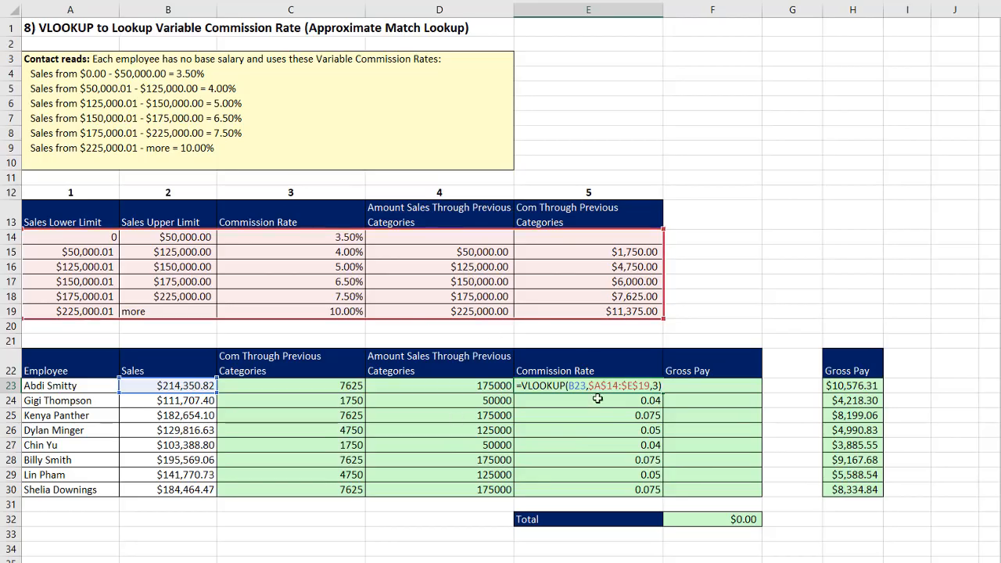
# Start the first employee's Gross Pay formula in F23 with =C23+(B23-D23
pyautogui.click(696, 389)
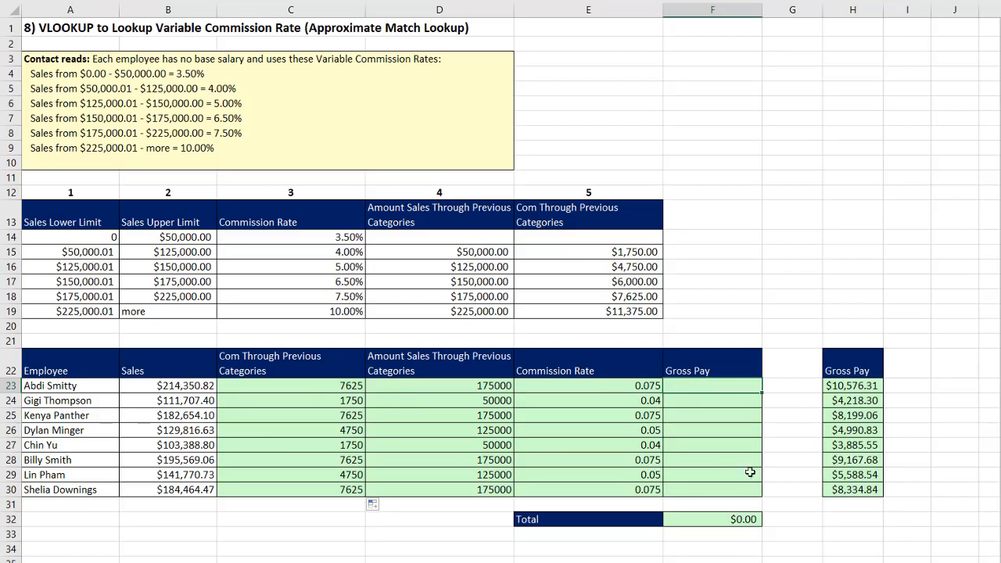
pyautogui.write('=')
pyautogui.click(342, 391)
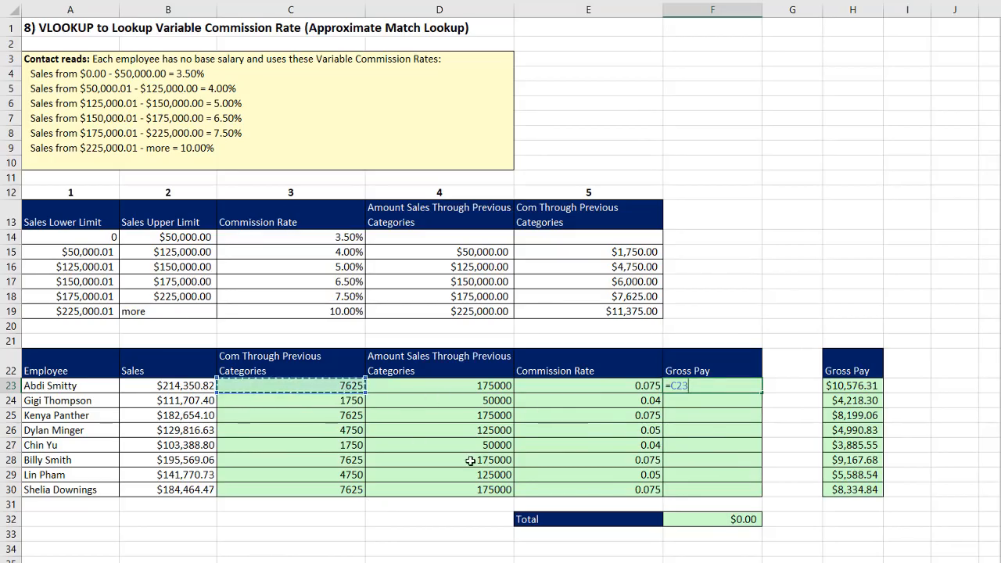
pyautogui.write('+(')
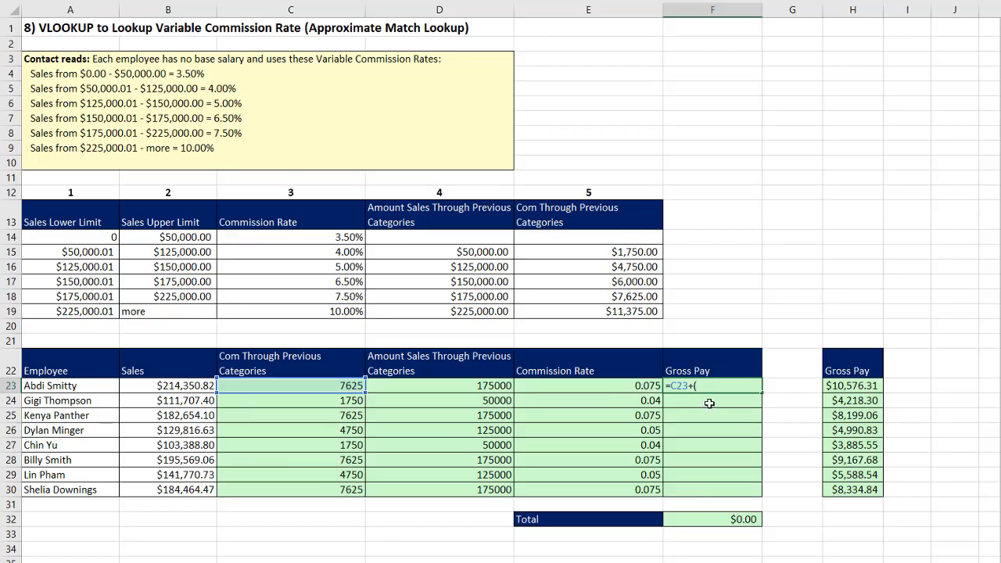
pyautogui.click(181, 384)
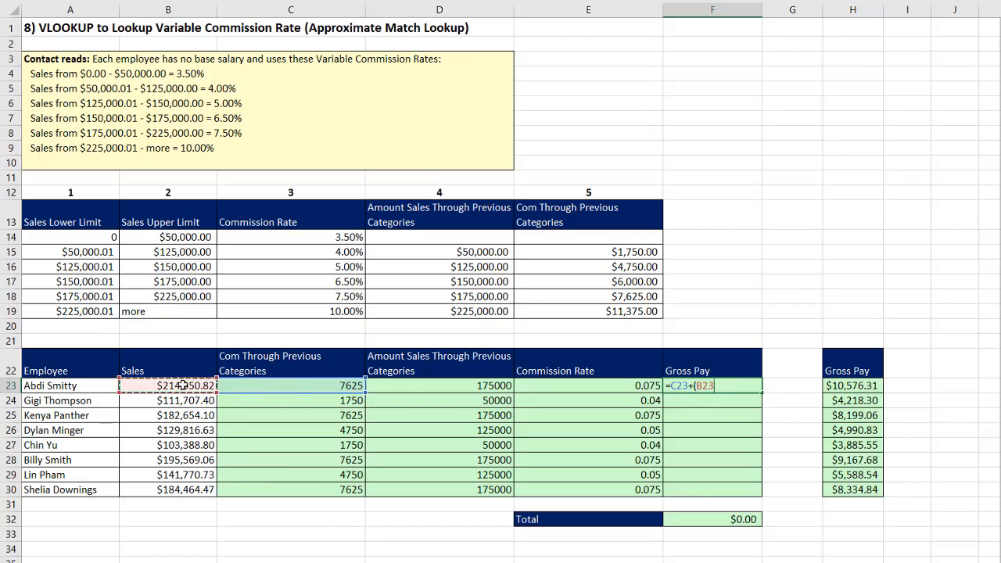
pyautogui.write('-')
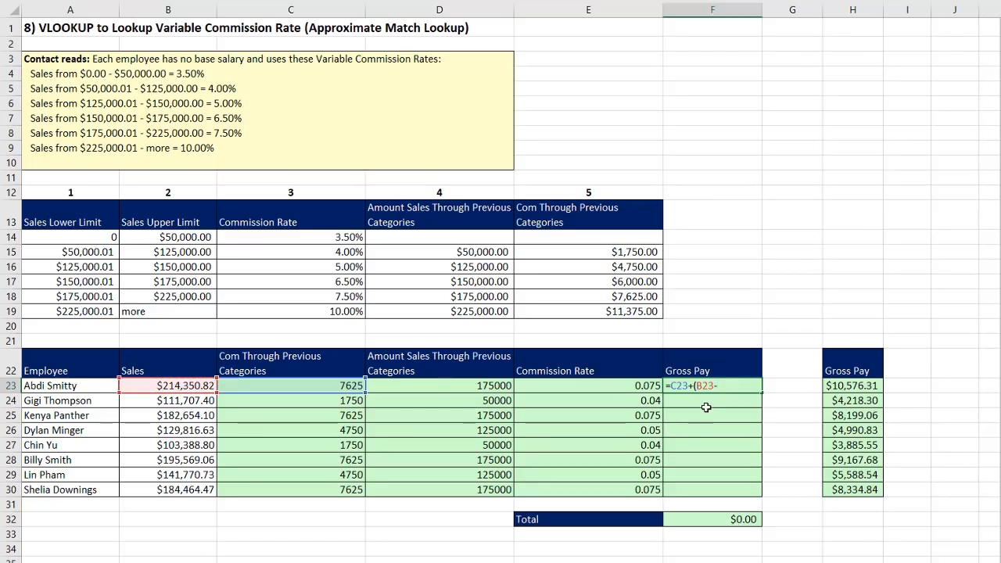
pyautogui.click(486, 386)
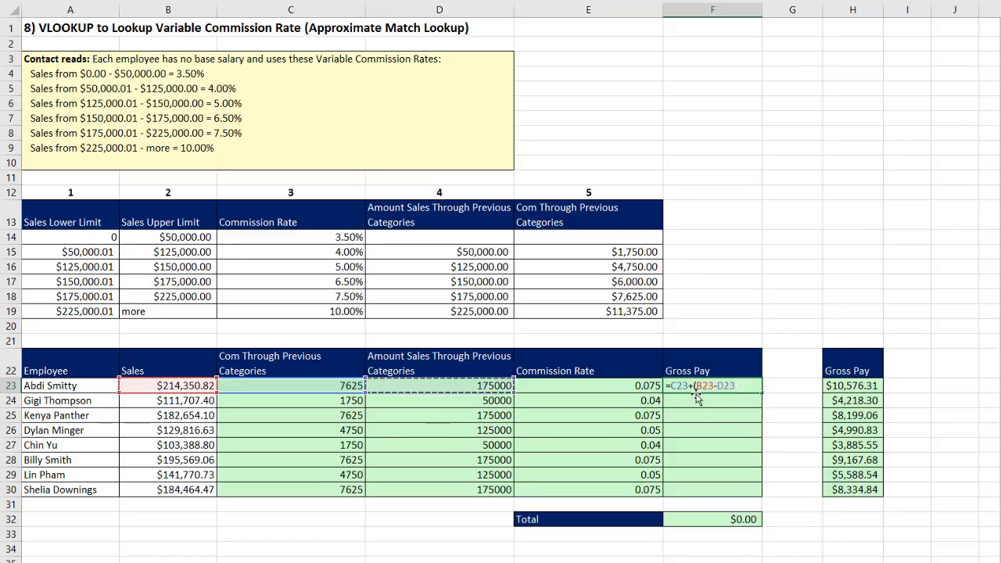
# Evaluate the B23-D23 part of the Gross Pay formula in place and restore its cell references
pyautogui.moveTo(695, 386); pyautogui.dragTo(771, 392)
pyautogui.press('F9')
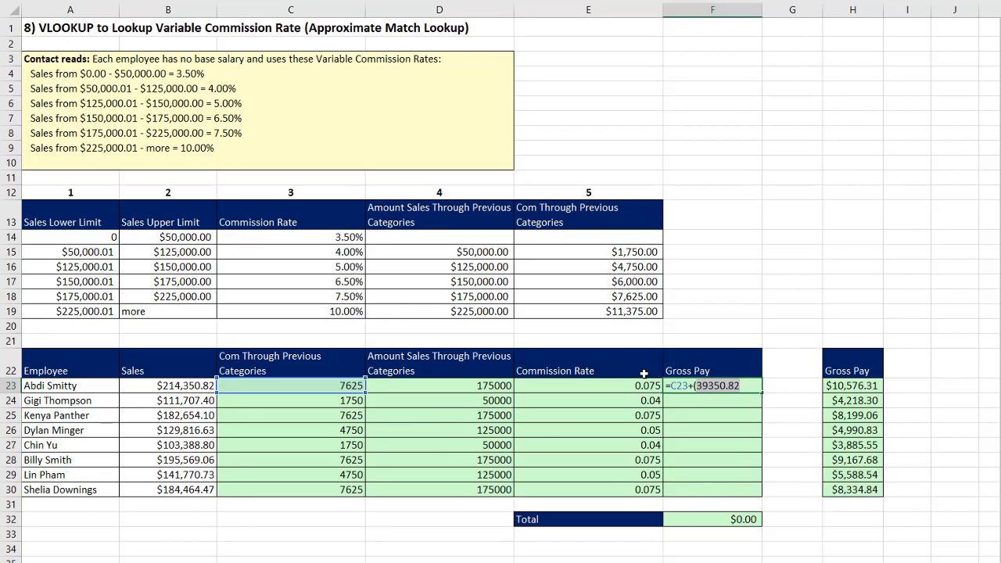
pyautogui.hotkey('ctrl', 'z')
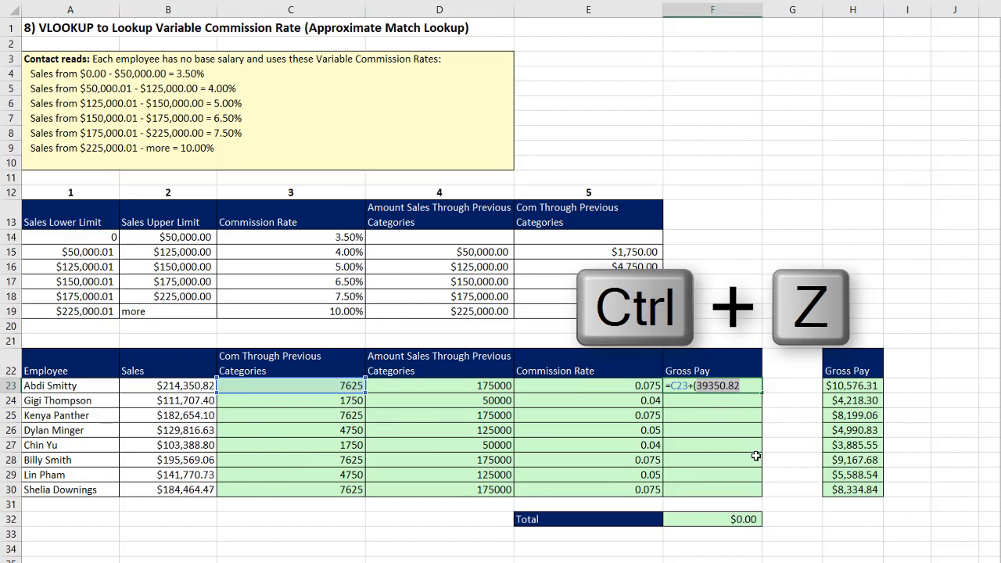
# Complete the Gross Pay formula in F23 as =C23+(B23-D23)*E23
pyautogui.click(756, 387)
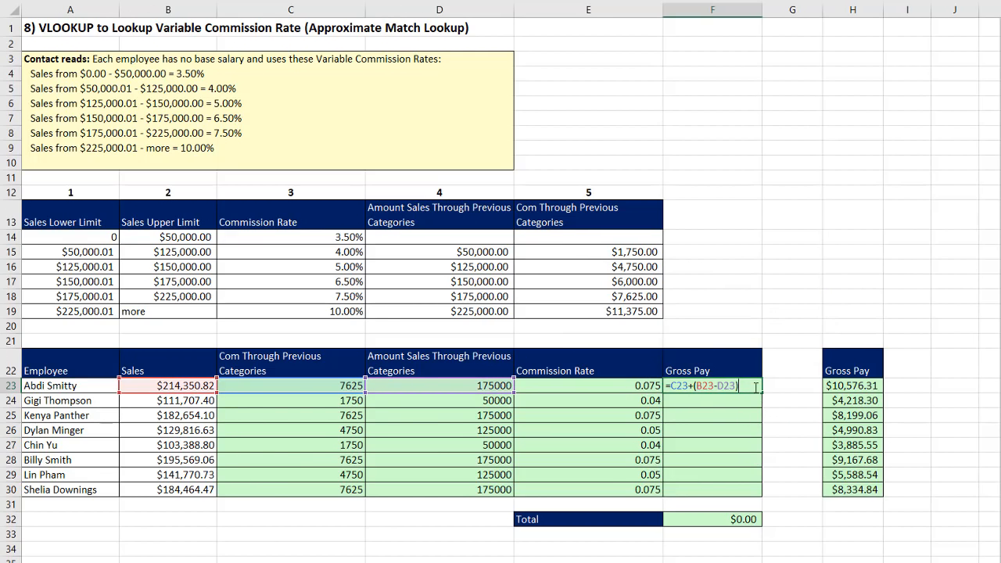
pyautogui.write('*')
pyautogui.click(647, 389)
pyautogui.hotkey('ctrl', 'Return')
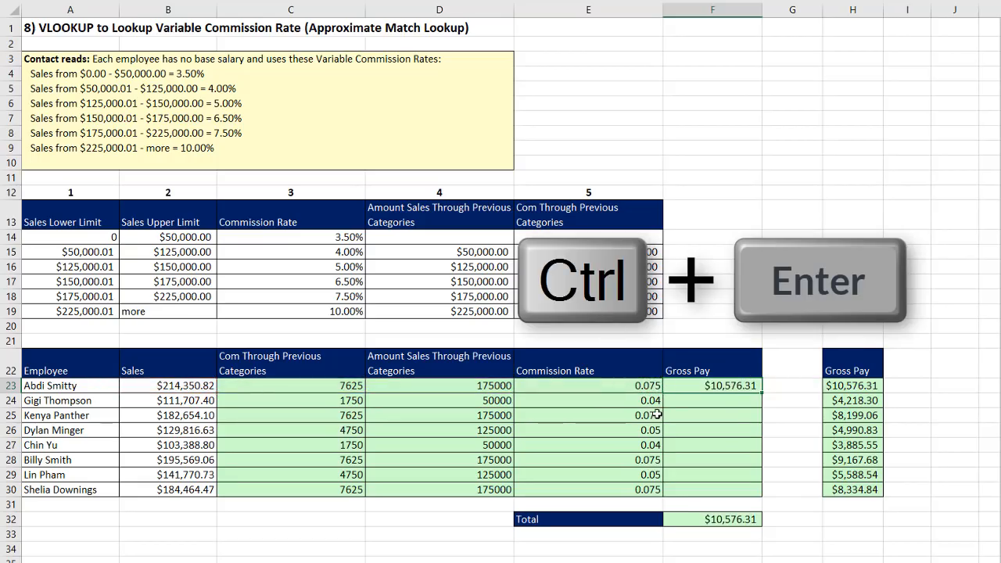
# Copy the Gross Pay formula down through F30 and check the cell references in F30
pyautogui.moveTo(762, 394); pyautogui.dragTo(762, 489)
pyautogui.click(728, 486)
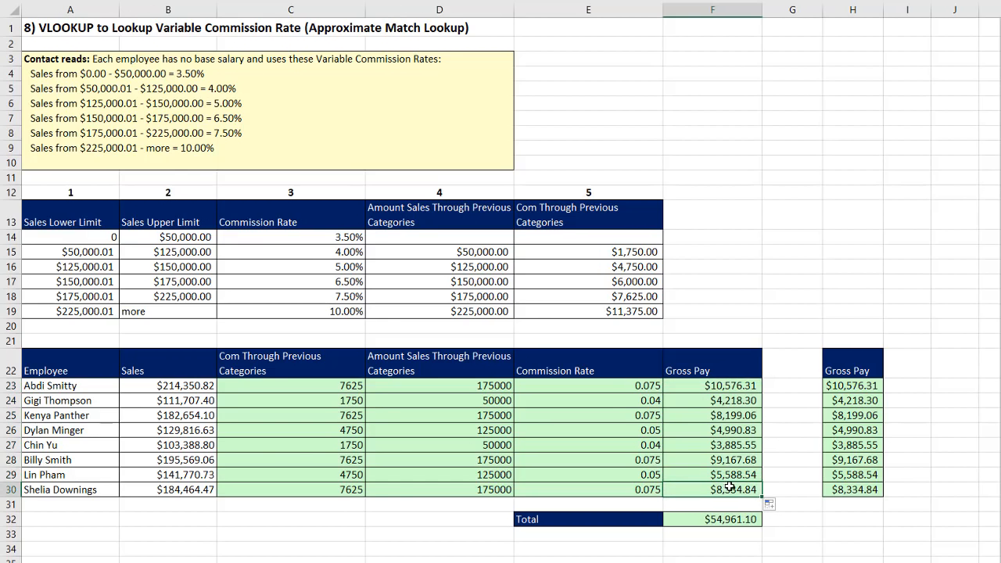
pyautogui.press('F2')
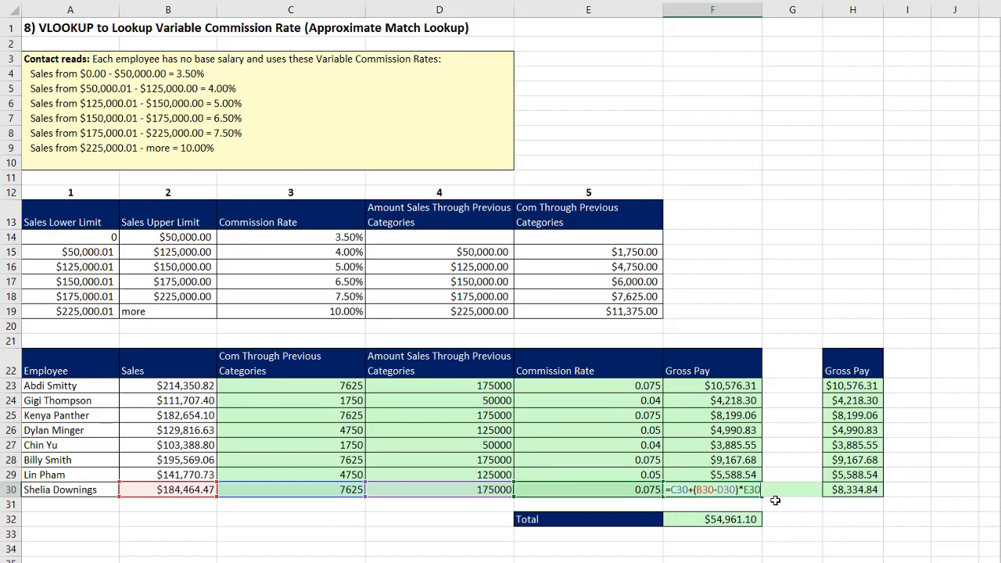
pyautogui.press('Escape')
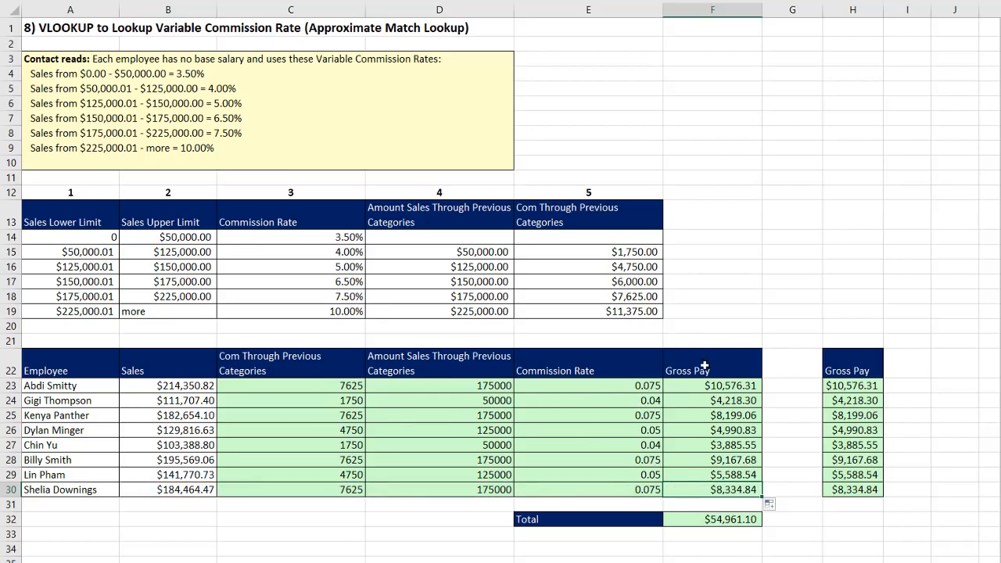
# Review the VLOOKUP formula in C23 and the C23, D23 and E23 references in the Gross Pay formula in F23
pyautogui.click(842, 383)
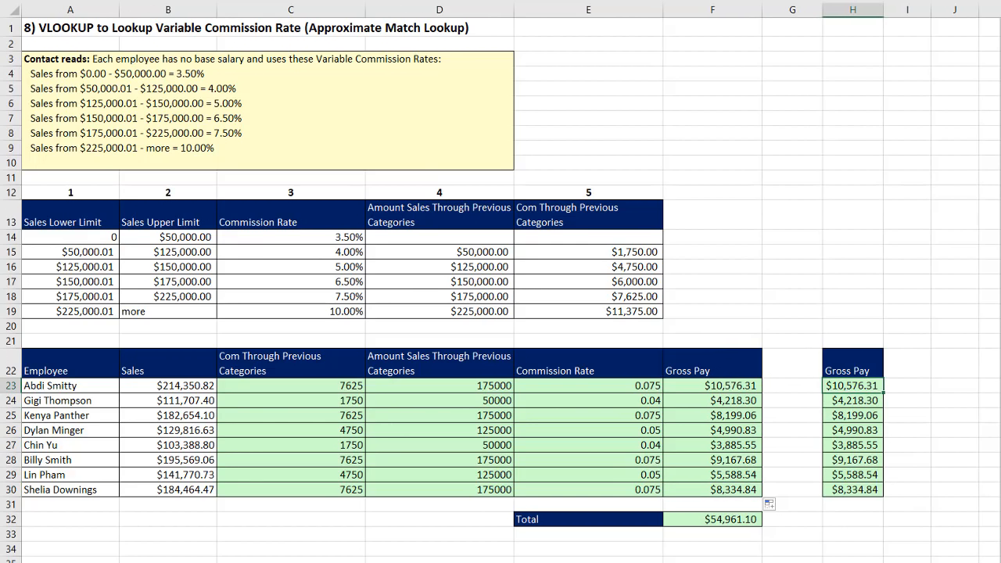
pyautogui.doubleClick(345, 386)
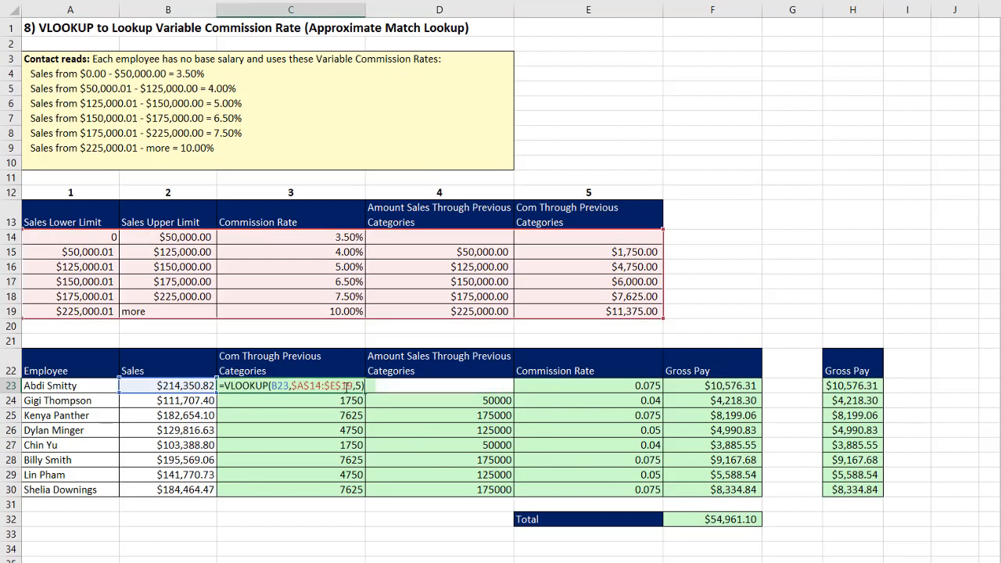
pyautogui.press('Escape')
pyautogui.doubleClick(695, 386)
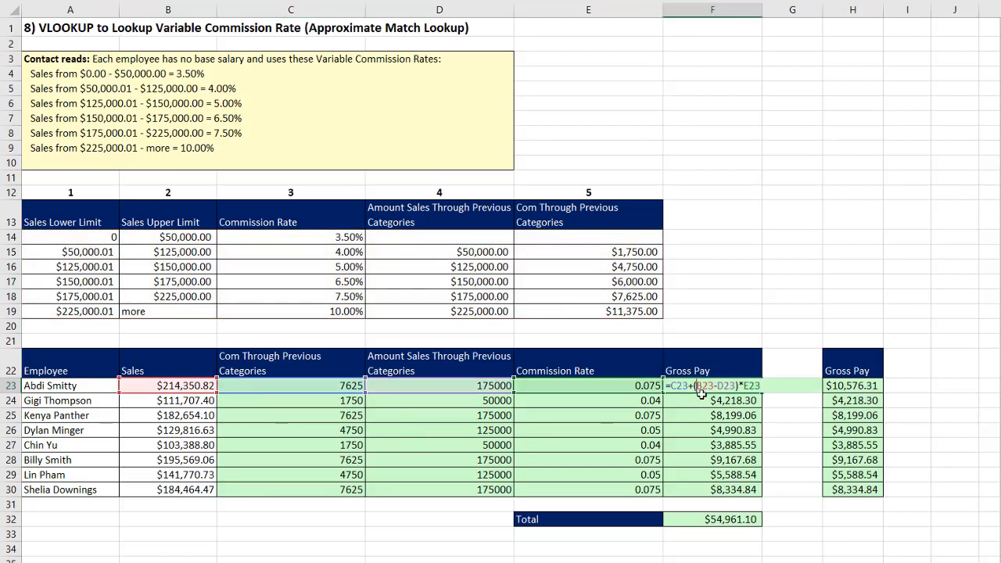
pyautogui.doubleClick(679, 386)
pyautogui.doubleClick(729, 385)
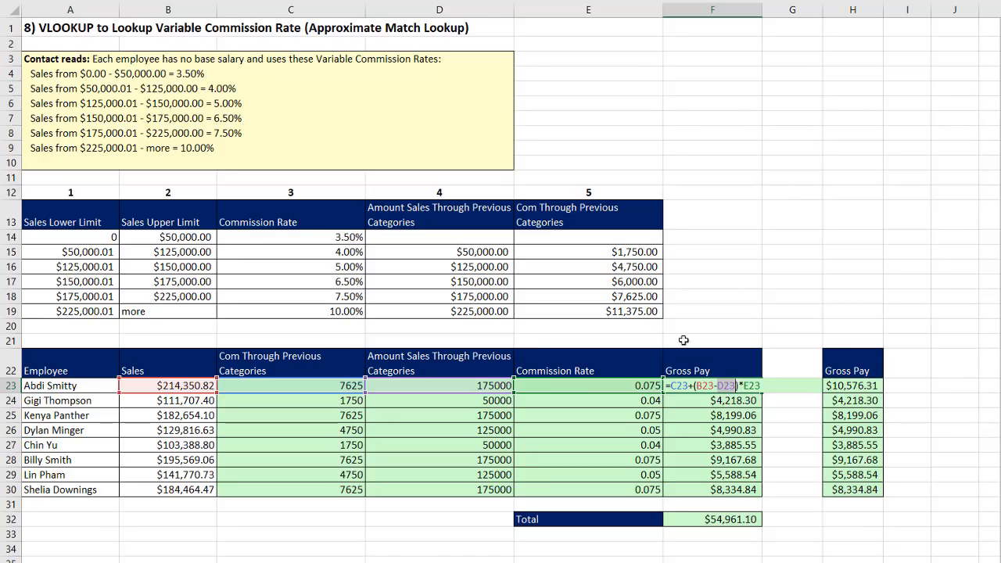
pyautogui.doubleClick(751, 386)
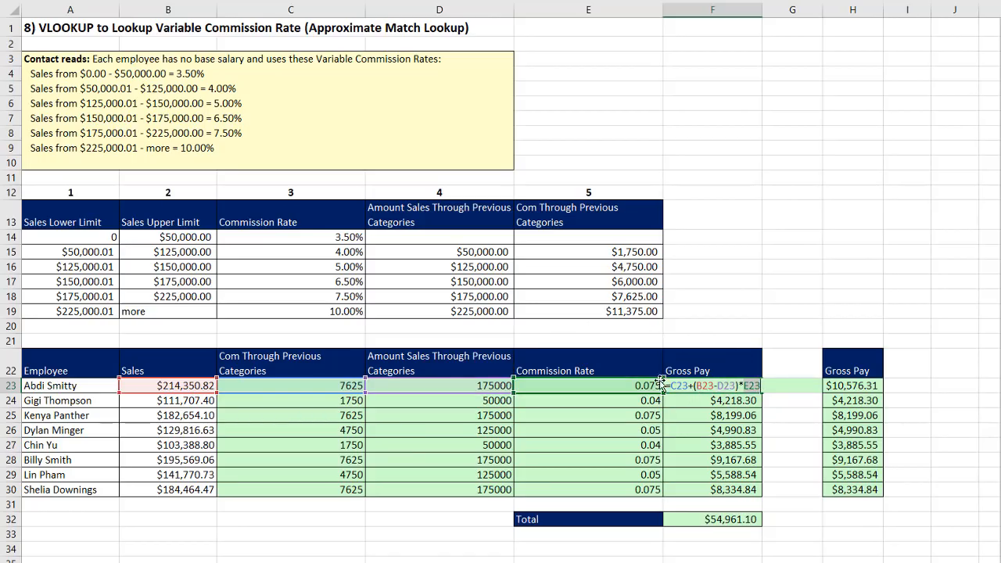
# Examine the combined single-cell Gross Pay formula in H23, leaving it unedited
pyautogui.click(856, 387)
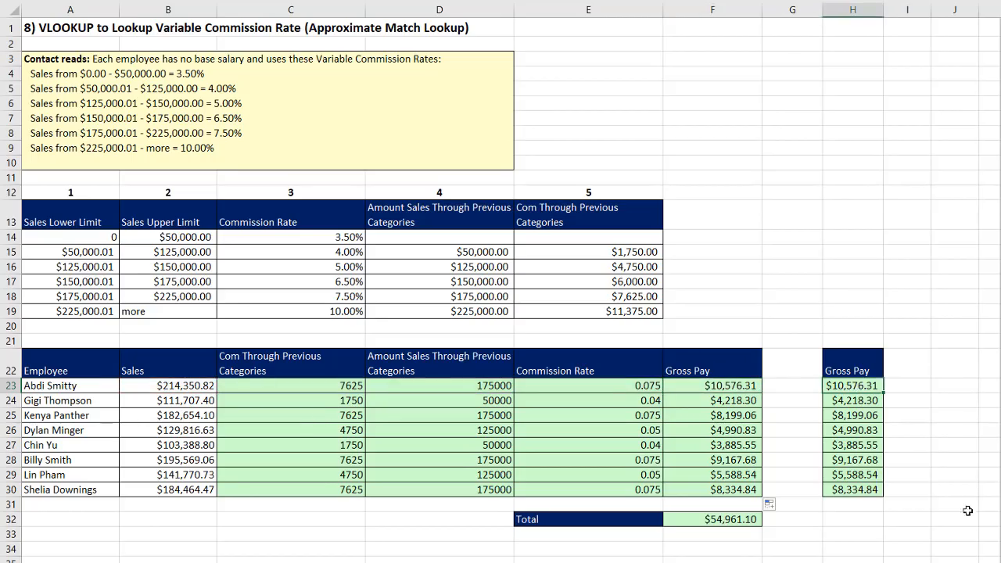
pyautogui.hscroll(3, 758, 469)
pyautogui.press('F2')
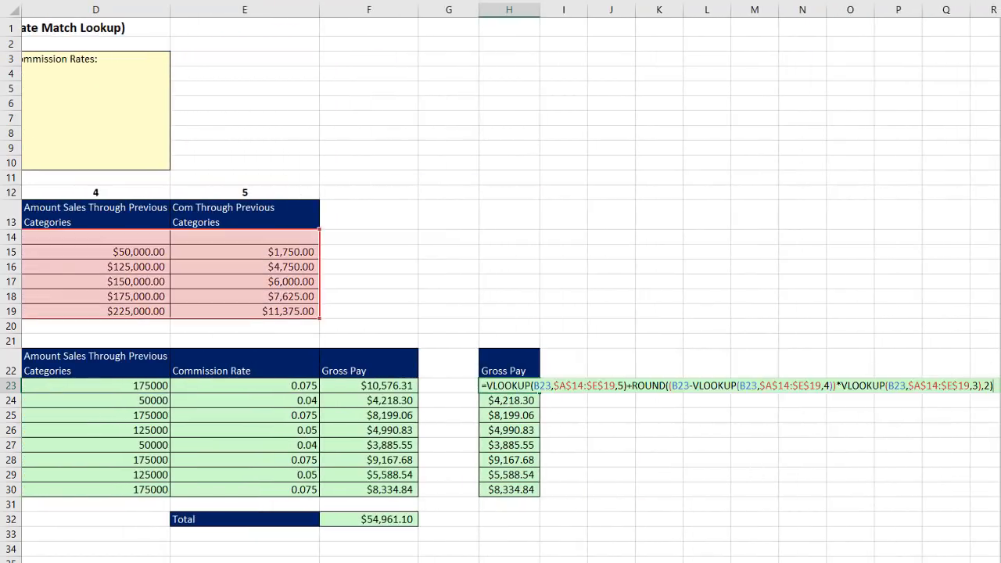
pyautogui.hotkey('ctrl', 'Return')
pyautogui.hscroll(-3, 562, 489)
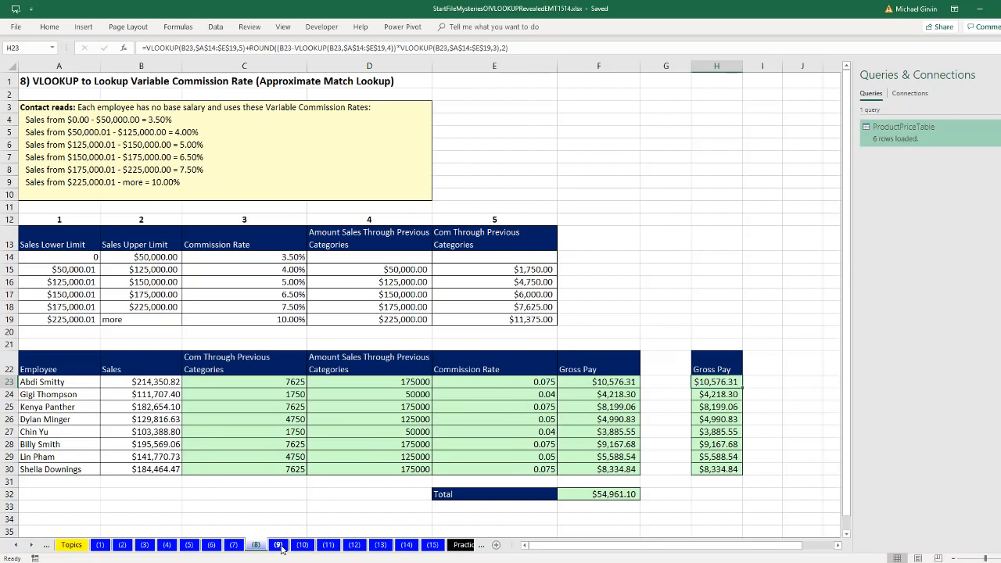
# Open sheet (9) and choose the employee listed in row 11 of the table from the list in B19
pyautogui.click(279, 545)
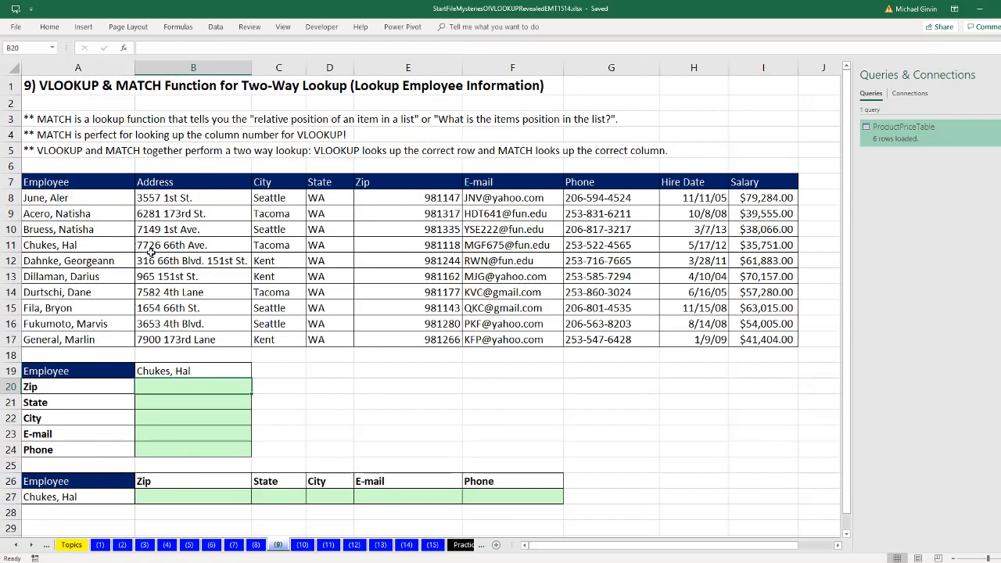
pyautogui.moveTo(98, 200); pyautogui.dragTo(787, 338)
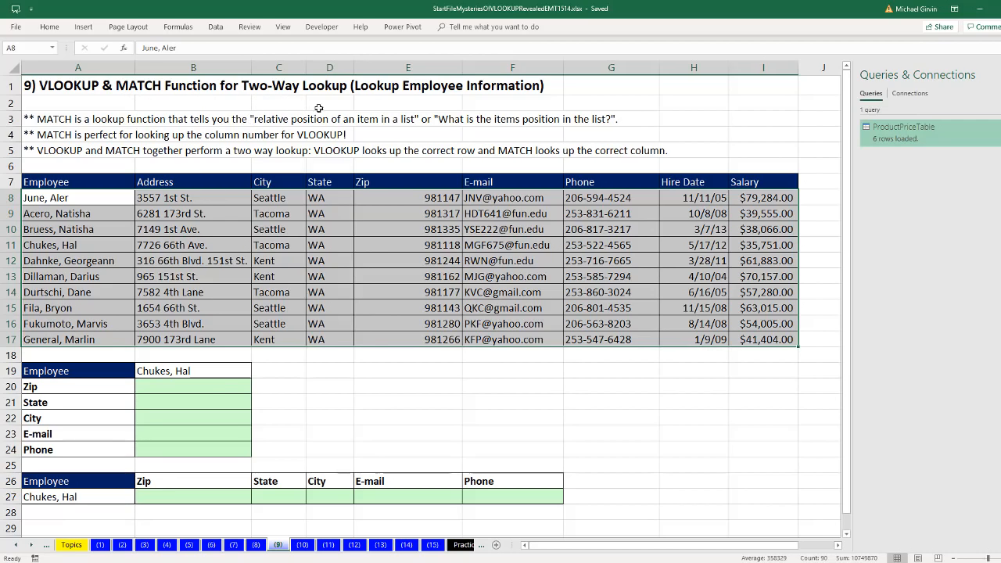
pyautogui.click(185, 388)
pyautogui.click(235, 371)
pyautogui.click(257, 376)
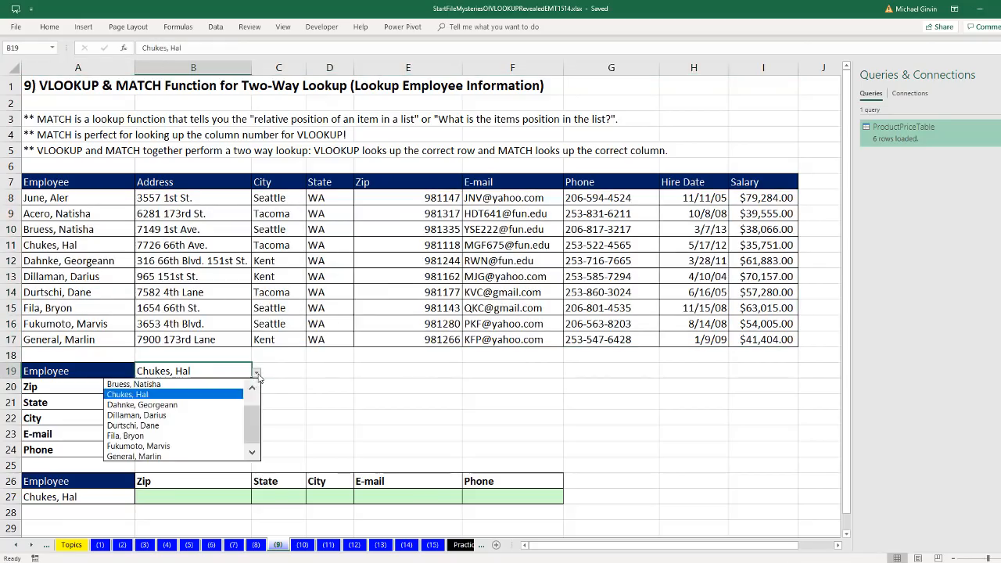
pyautogui.click(201, 395)
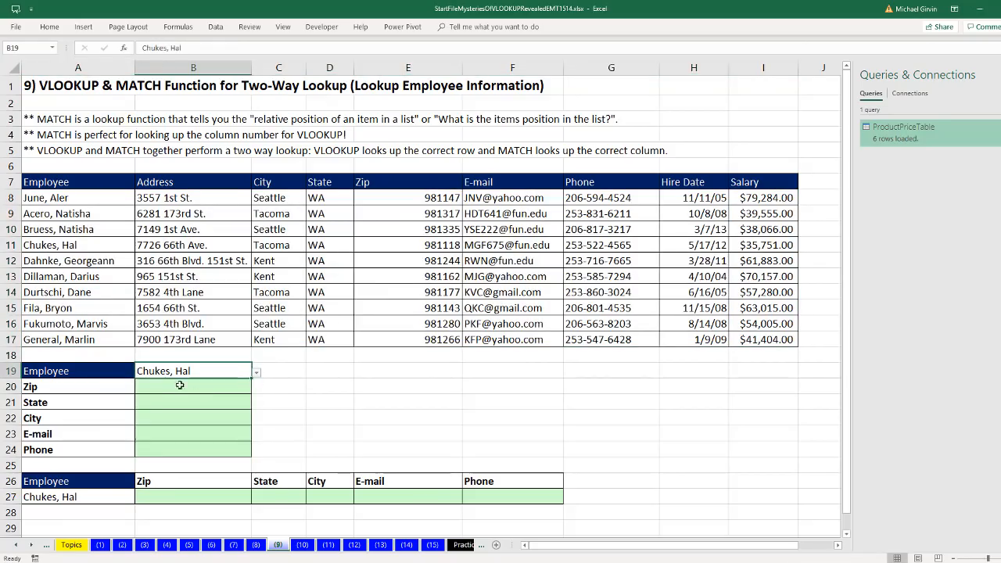
# Examine the empty result cells B20:B24 and the chosen employee's city in C11, and select B20 for the Zip lookup
pyautogui.moveTo(154, 386); pyautogui.dragTo(158, 451)
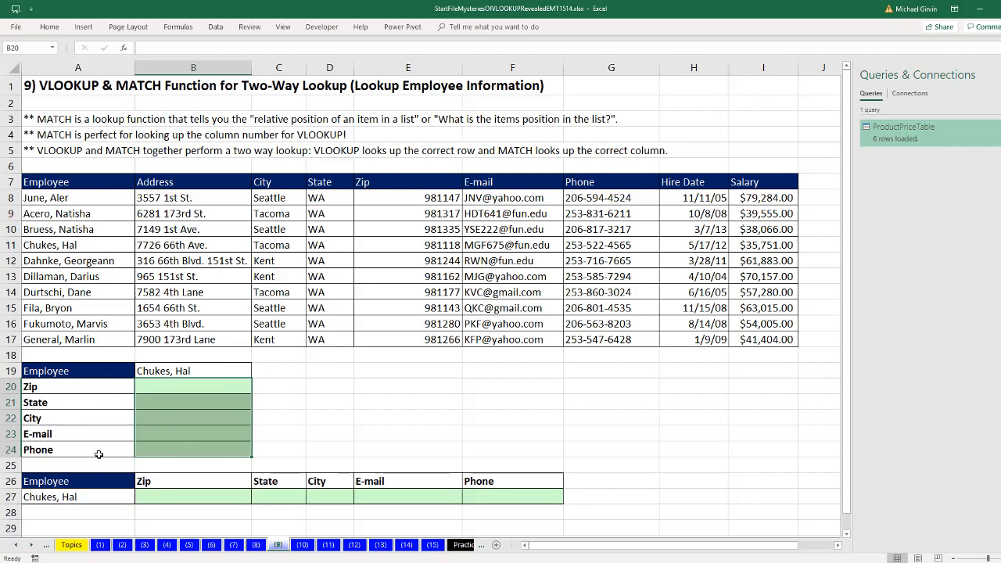
pyautogui.click(172, 419)
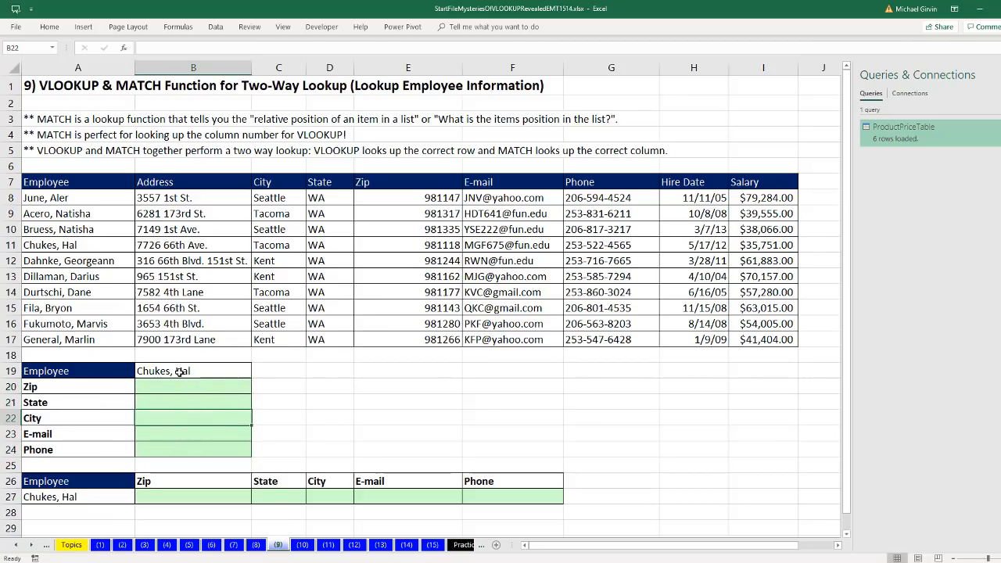
pyautogui.click(286, 248)
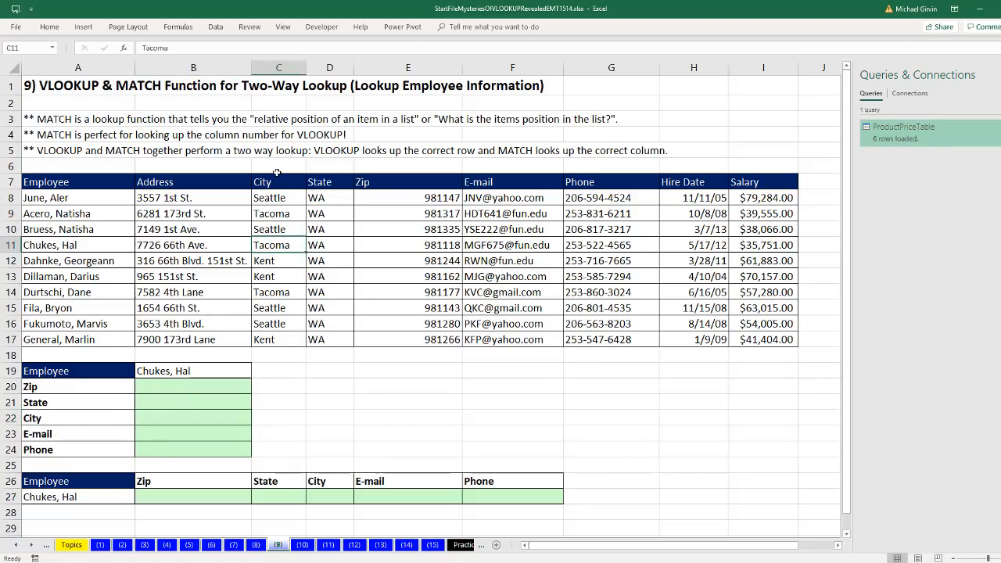
pyautogui.click(190, 390)
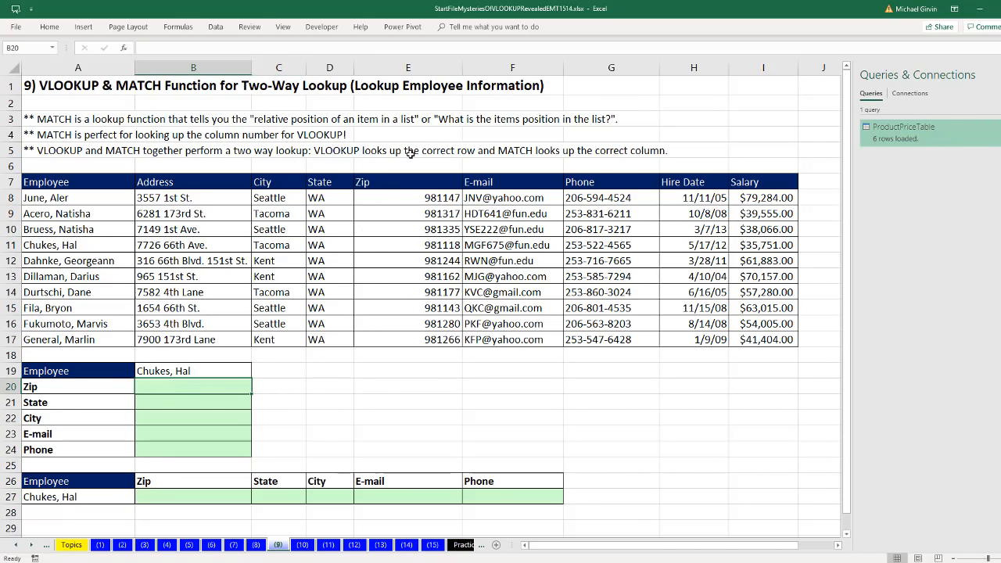
# Examine the empty result cells B20:B23 and the table's header row A7:I7, including the State header that corresponds to B21
pyautogui.click(202, 406)
pyautogui.click(176, 416)
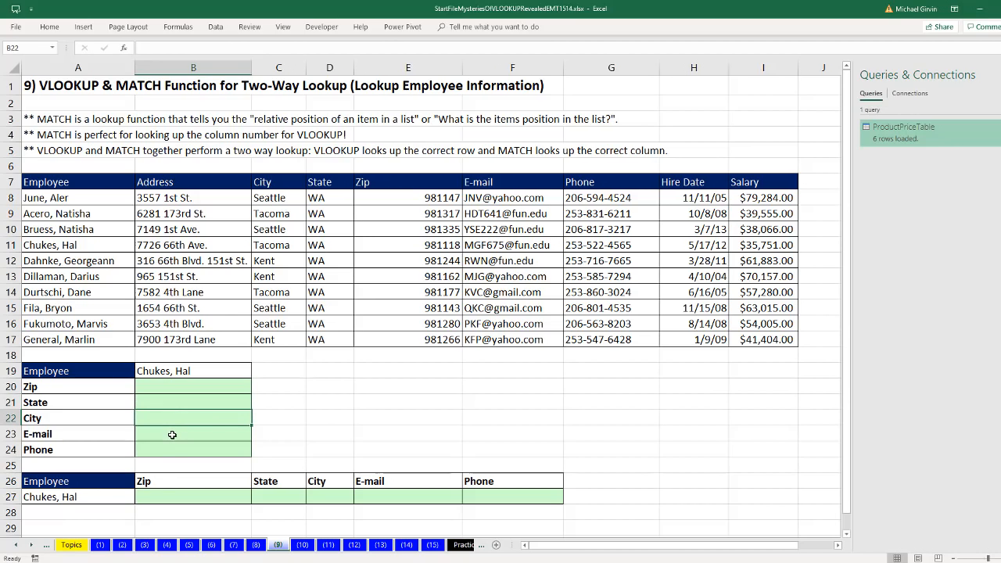
pyautogui.click(172, 435)
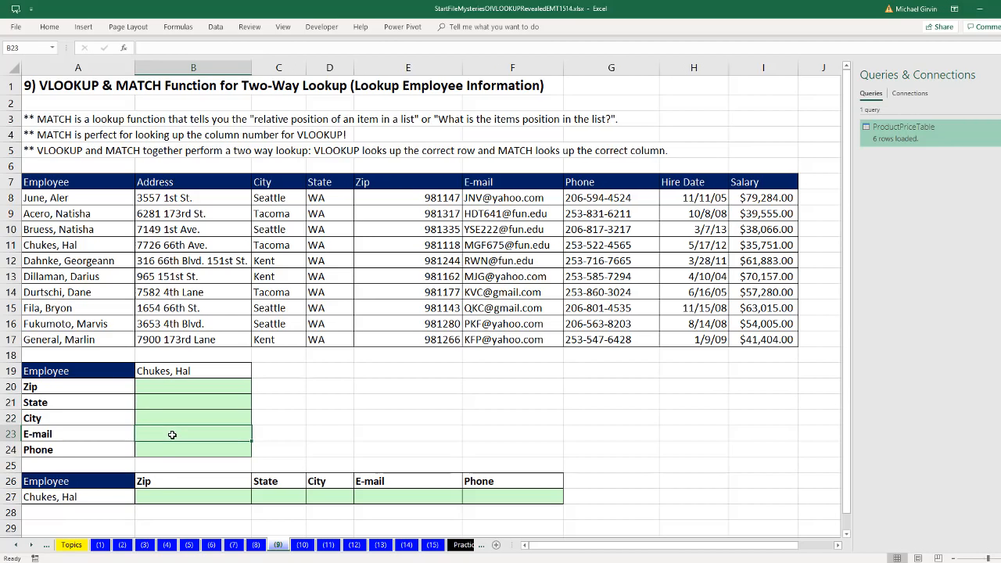
pyautogui.click(202, 383)
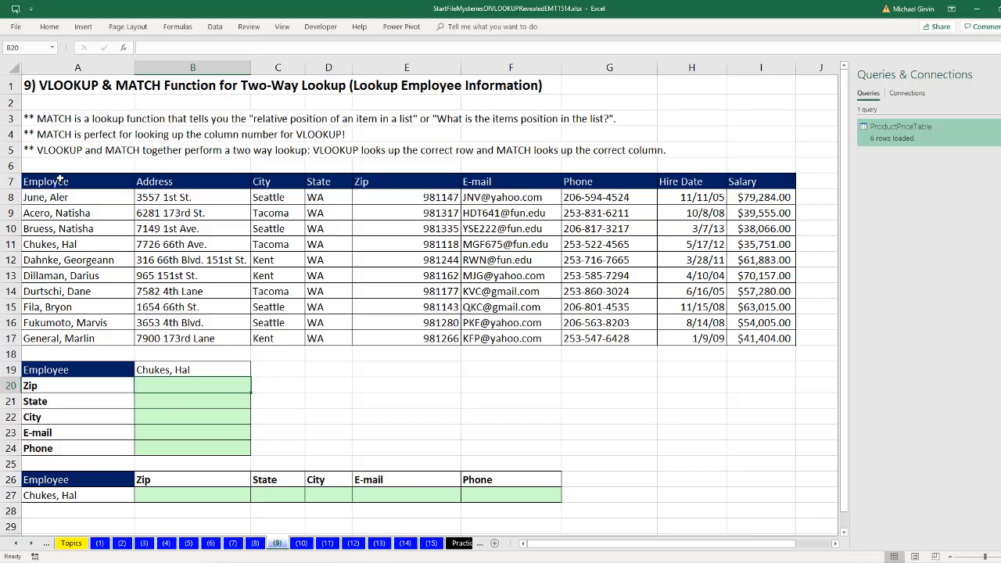
pyautogui.moveTo(51, 179); pyautogui.dragTo(758, 178)
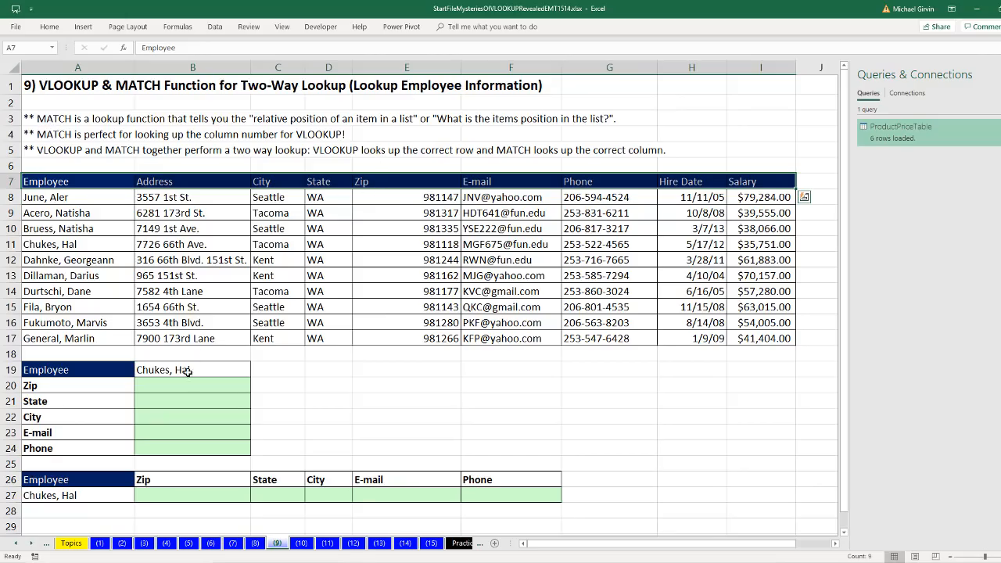
pyautogui.click(180, 400)
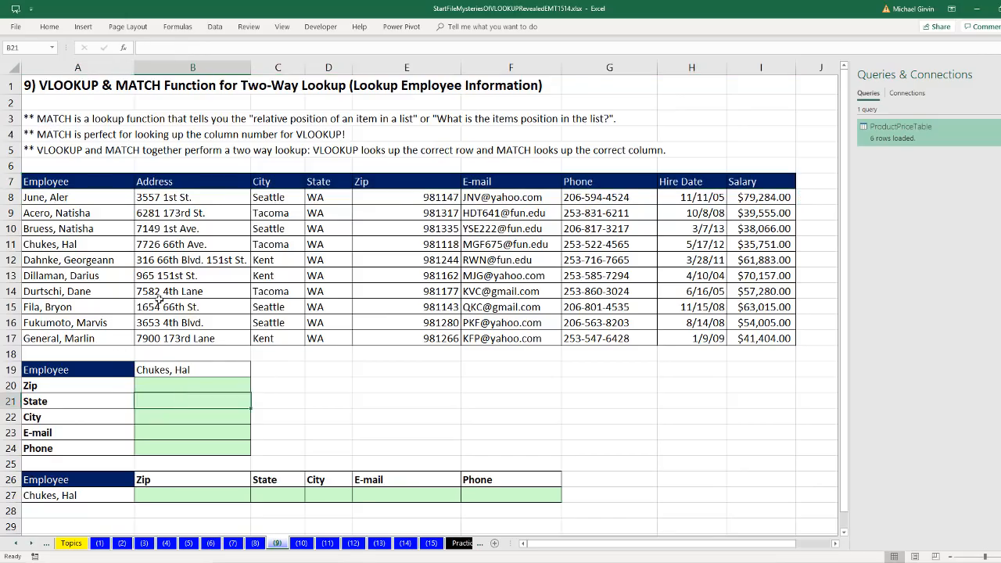
pyautogui.click(323, 181)
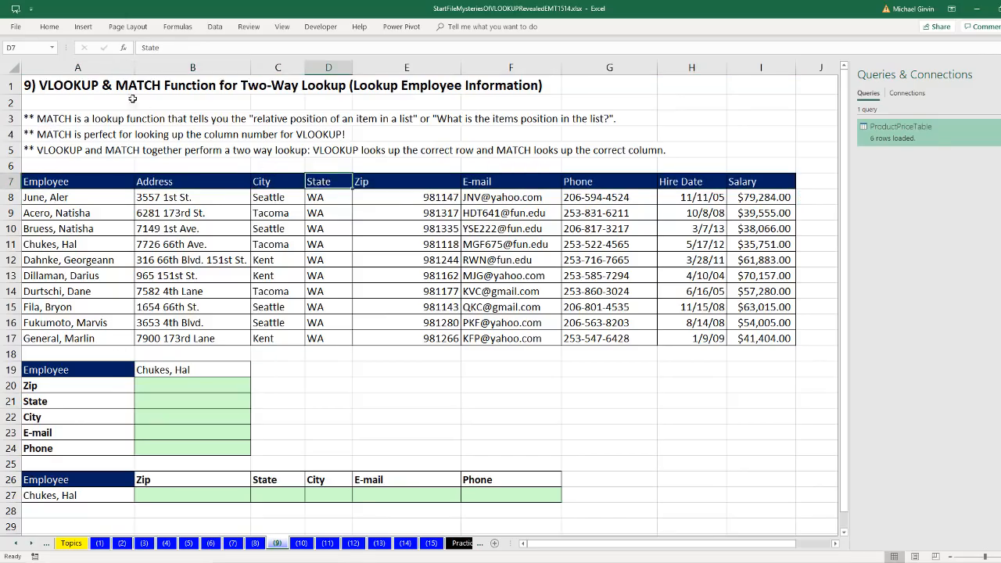
# Enter =MATCH(A20,$A$7:$I$7,0) in B20 to find the Zip column's position by exact match
pyautogui.click(193, 387)
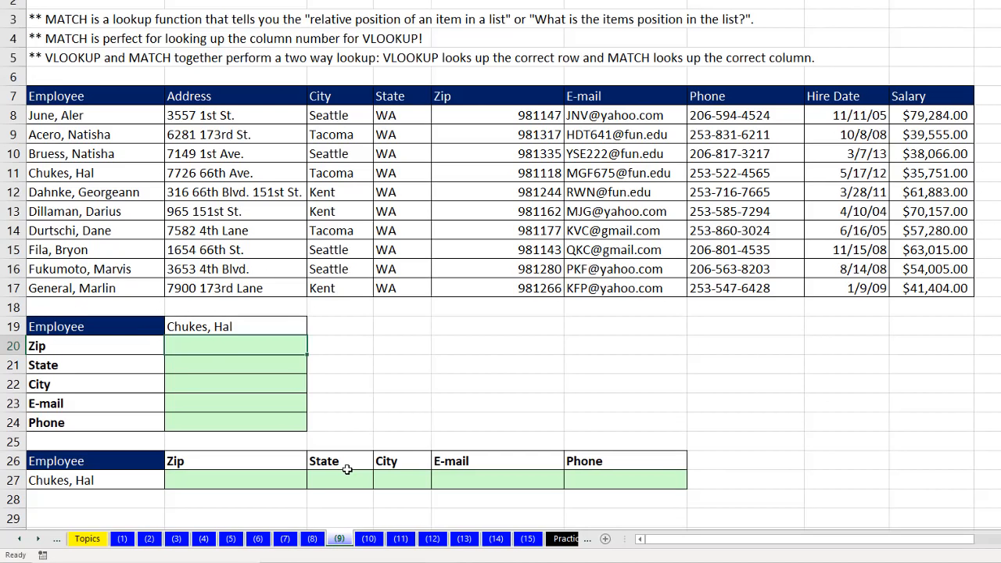
pyautogui.write('=m')
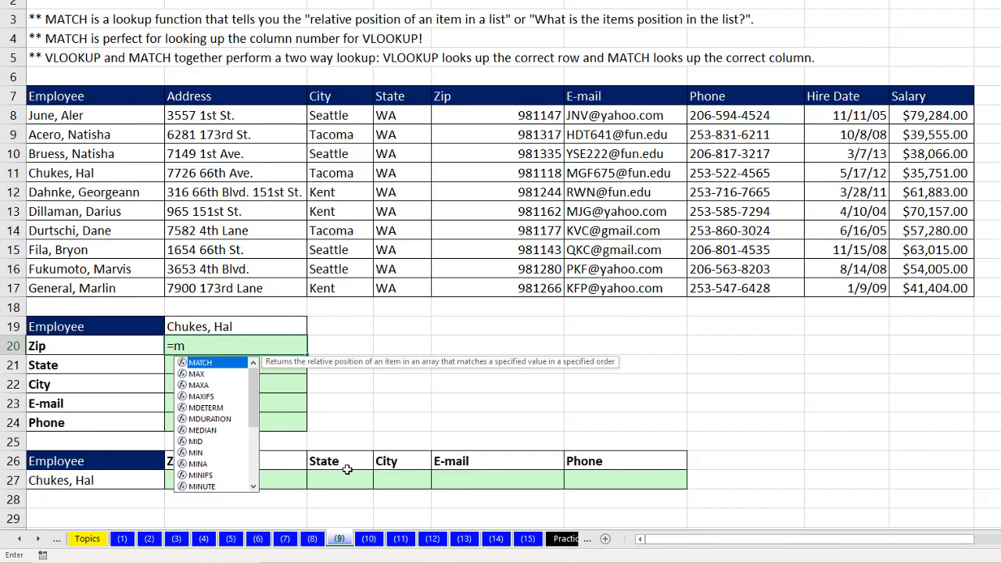
pyautogui.write('a')
pyautogui.press('Tab')
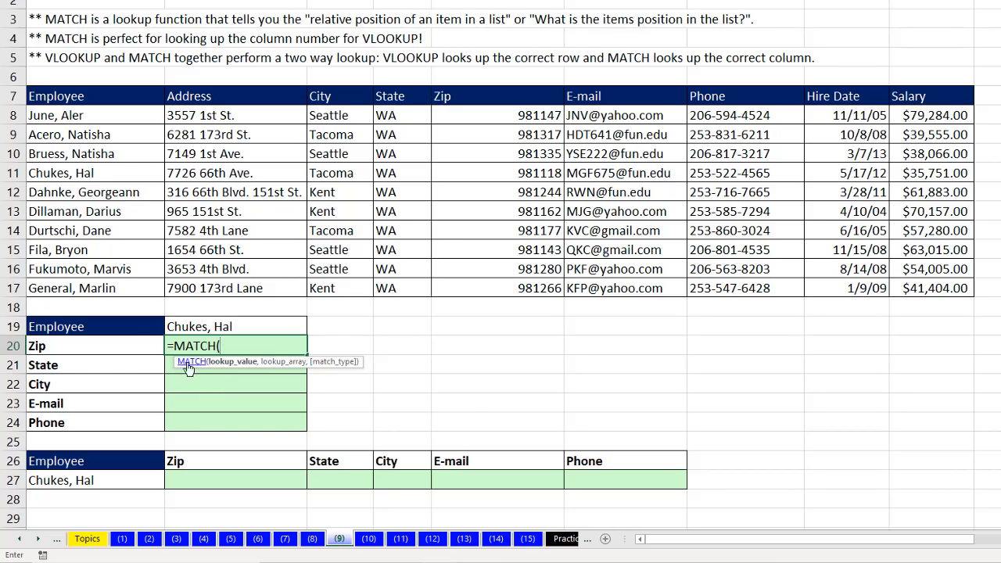
pyautogui.click(150, 346)
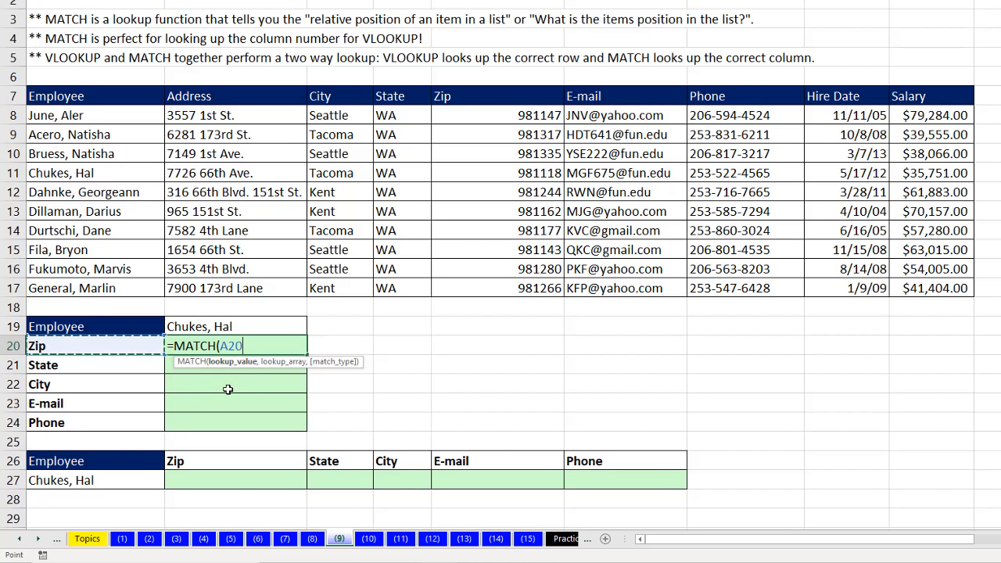
pyautogui.write(',')
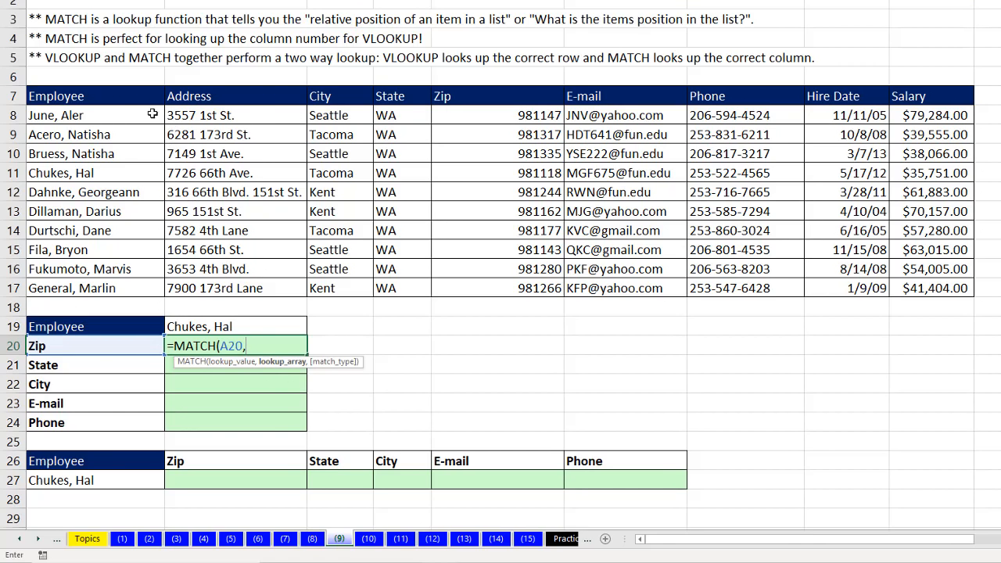
pyautogui.moveTo(94, 97); pyautogui.dragTo(903, 97)
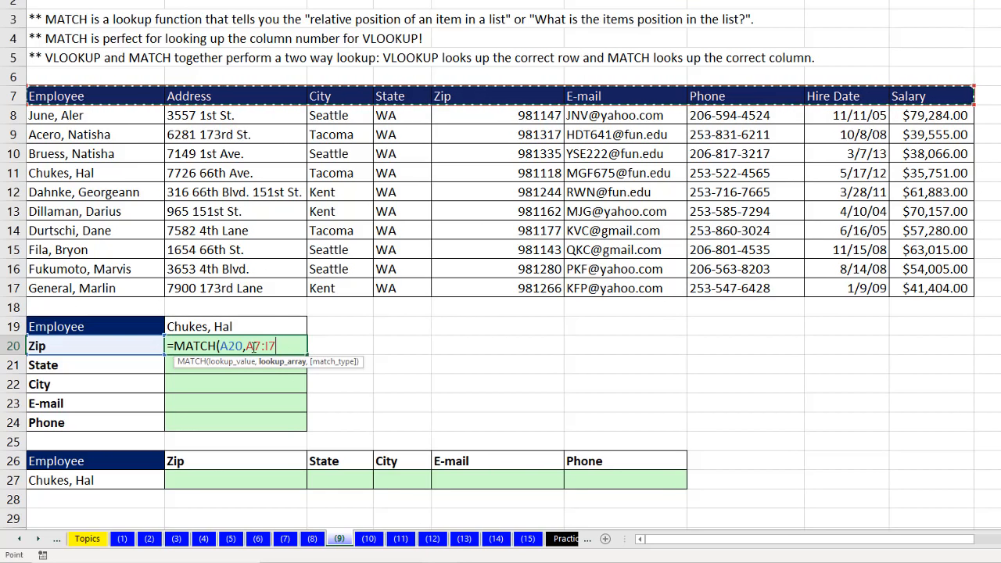
pyautogui.press('F4')
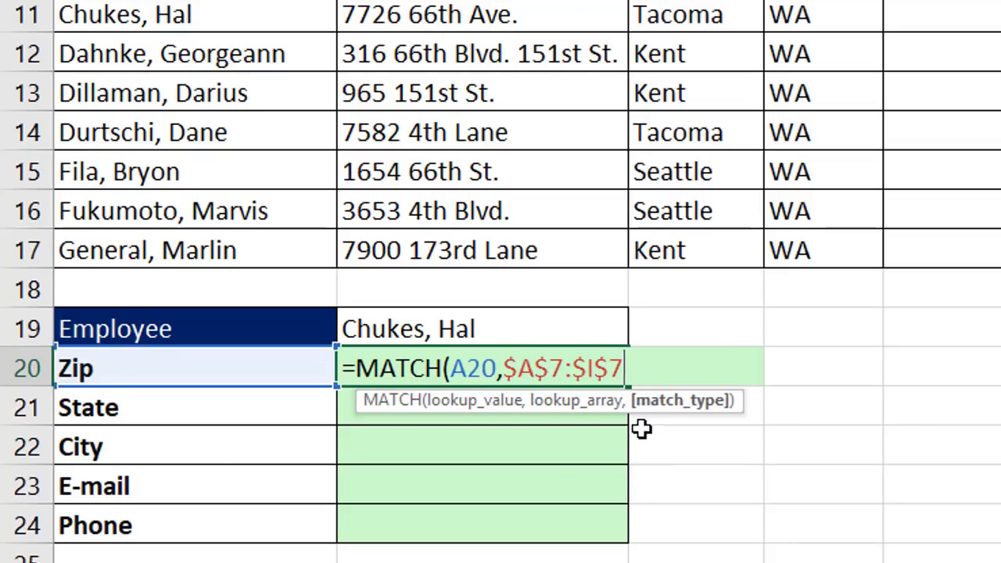
pyautogui.write(',')
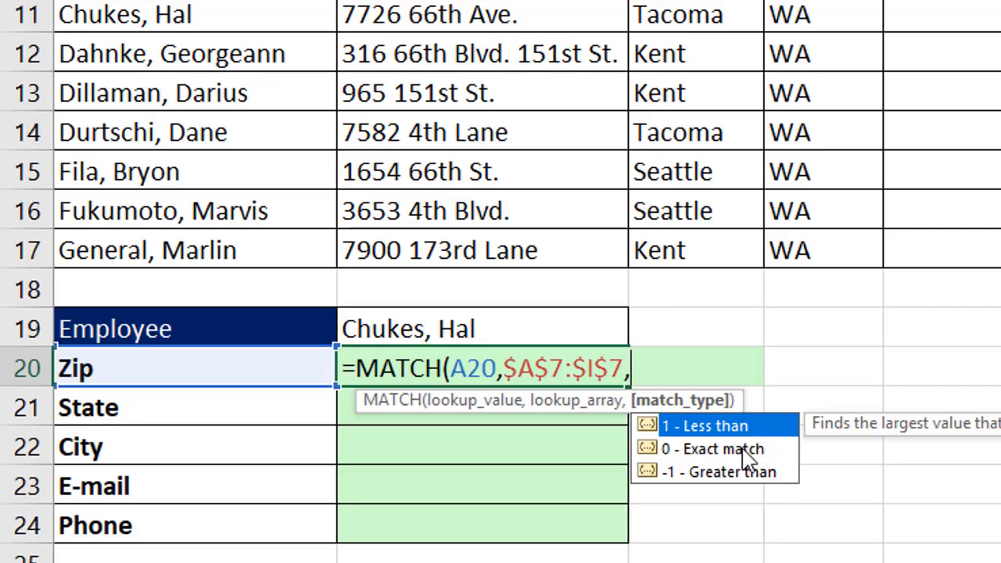
pyautogui.write('0')
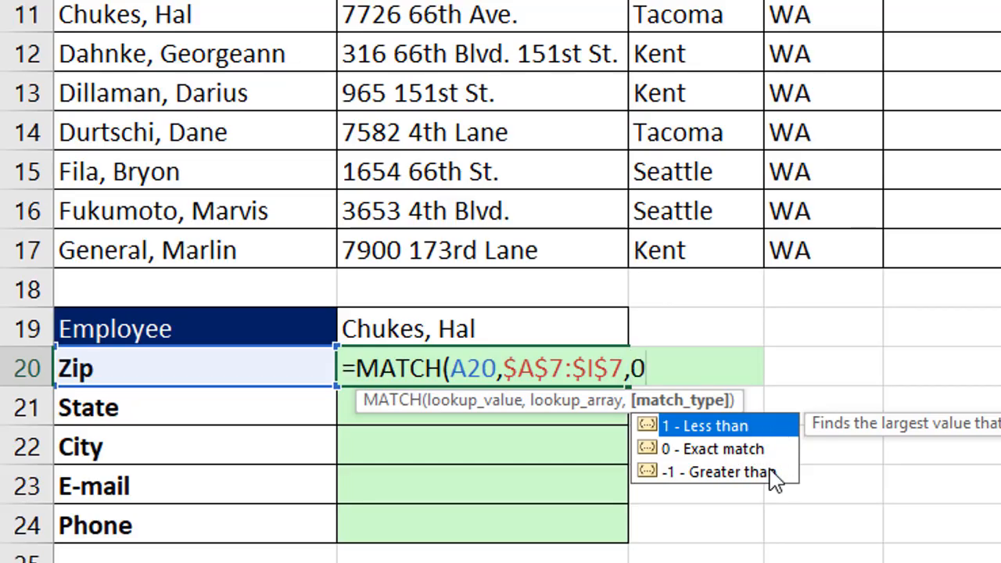
pyautogui.write(')')
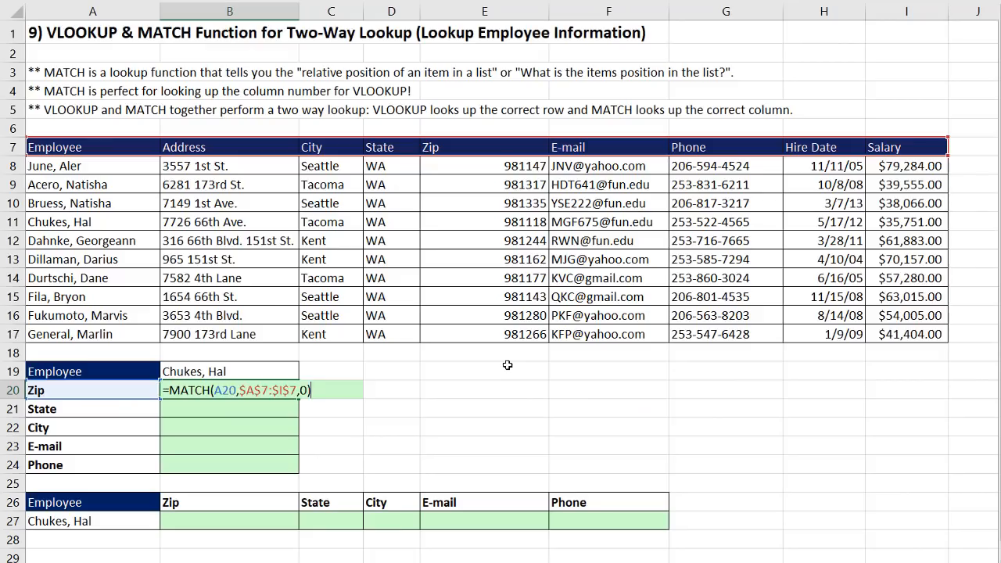
pyautogui.hotkey('ctrl', 'Return')
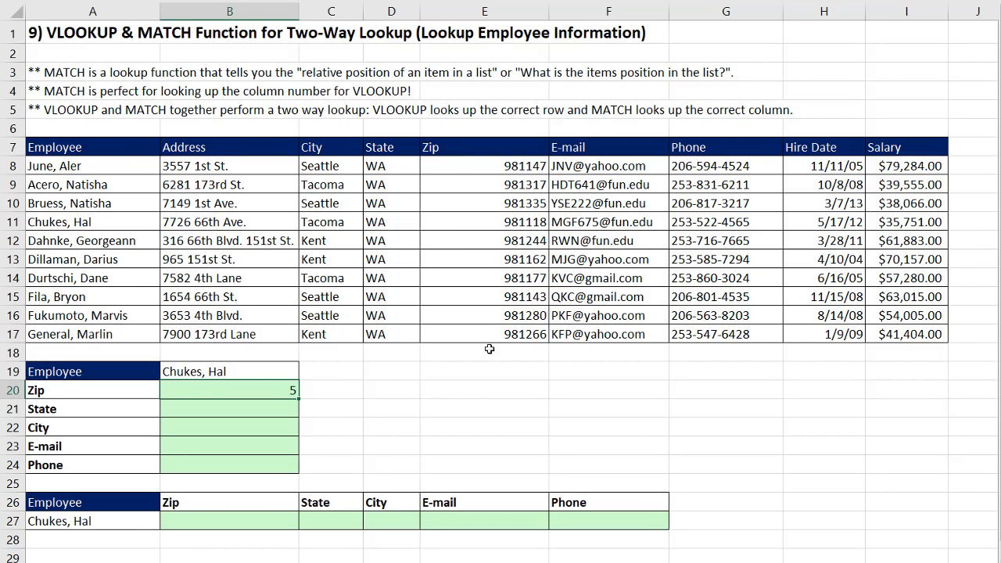
# Fill the MATCH formula from B20 down to B24 and check the cell references in B24
pyautogui.doubleClick(300, 397)
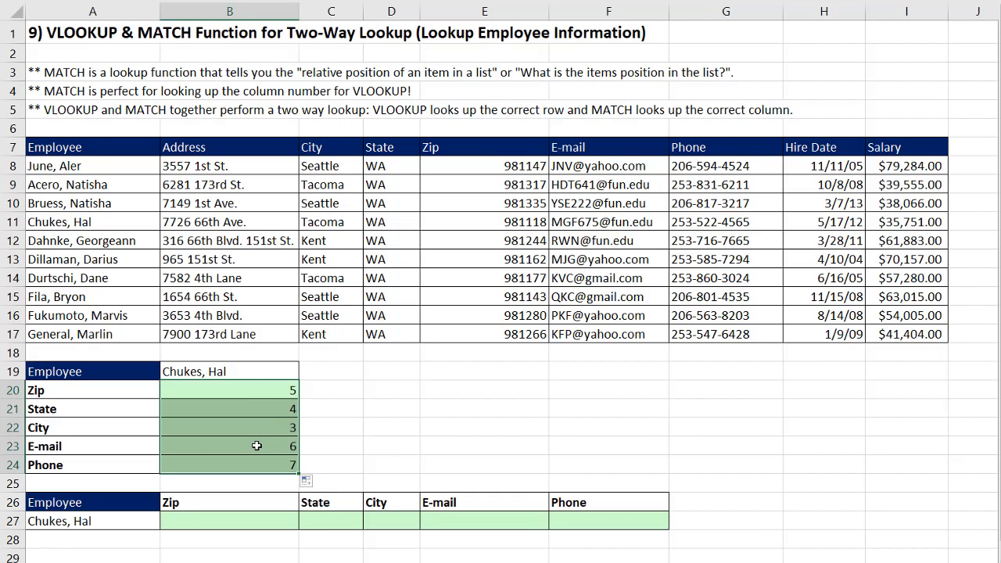
pyautogui.click(237, 464)
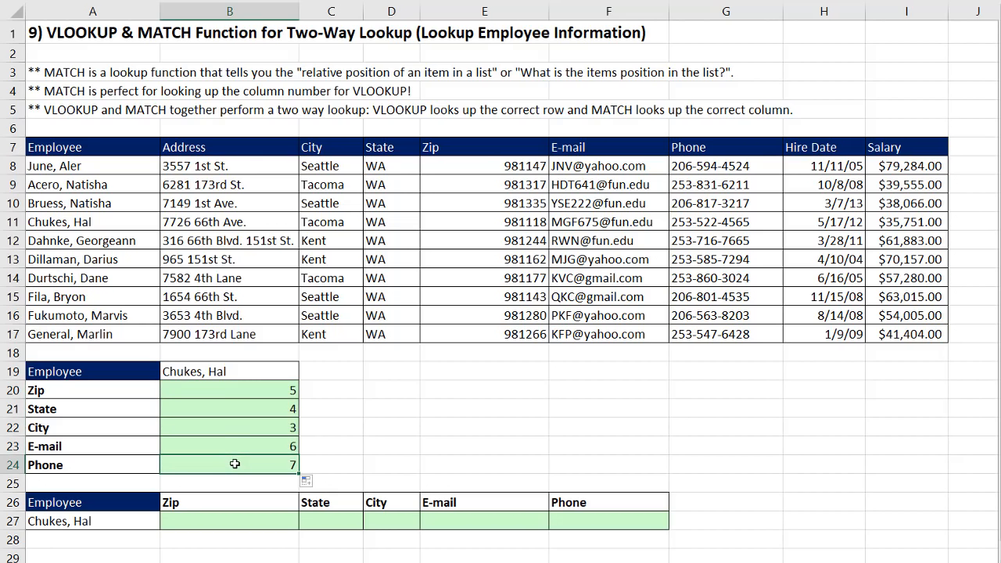
pyautogui.press('F2')
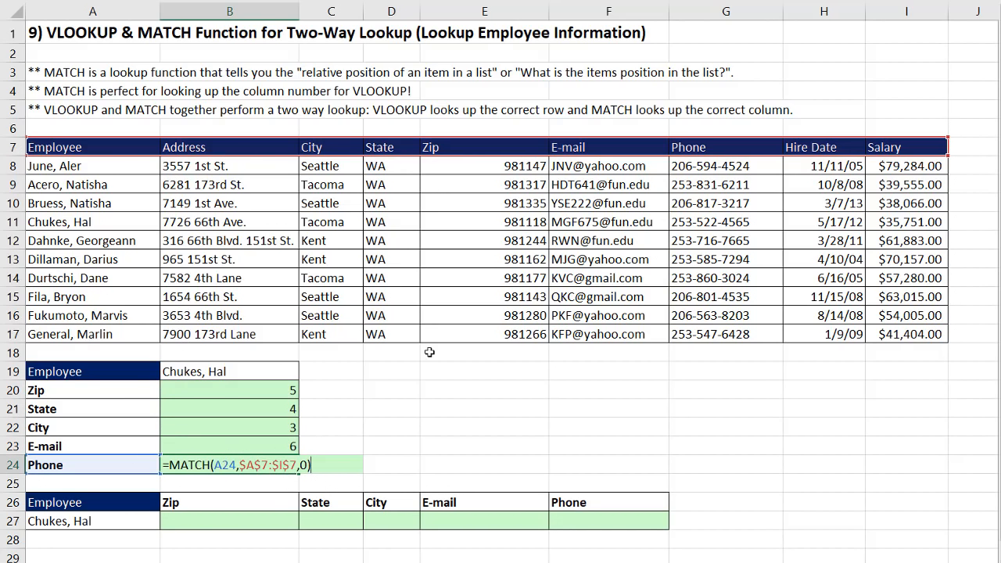
pyautogui.press('Return')
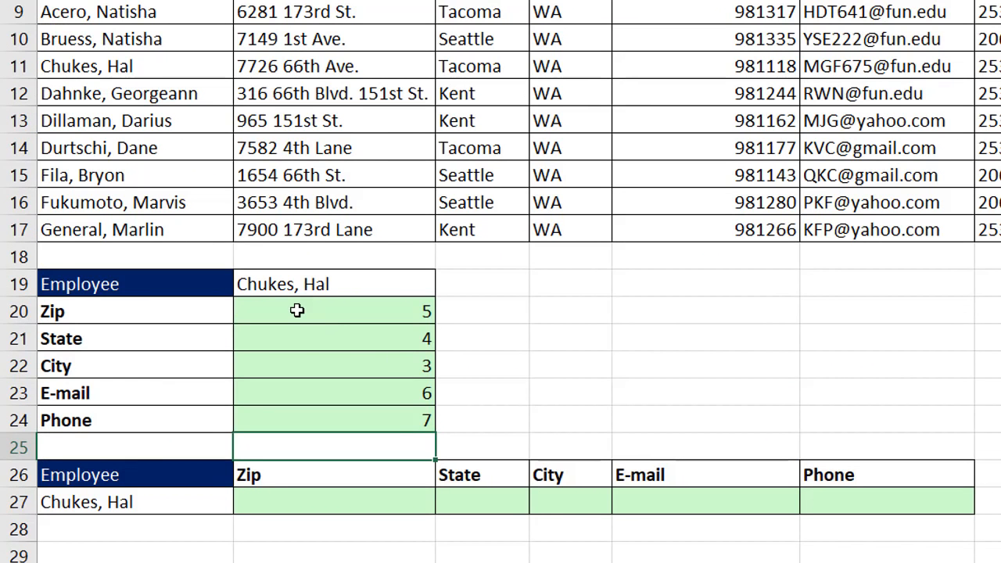
# Reopen the B20 formula and insert the VLOOKUP function directly in front of MATCH
pyautogui.click(297, 311)
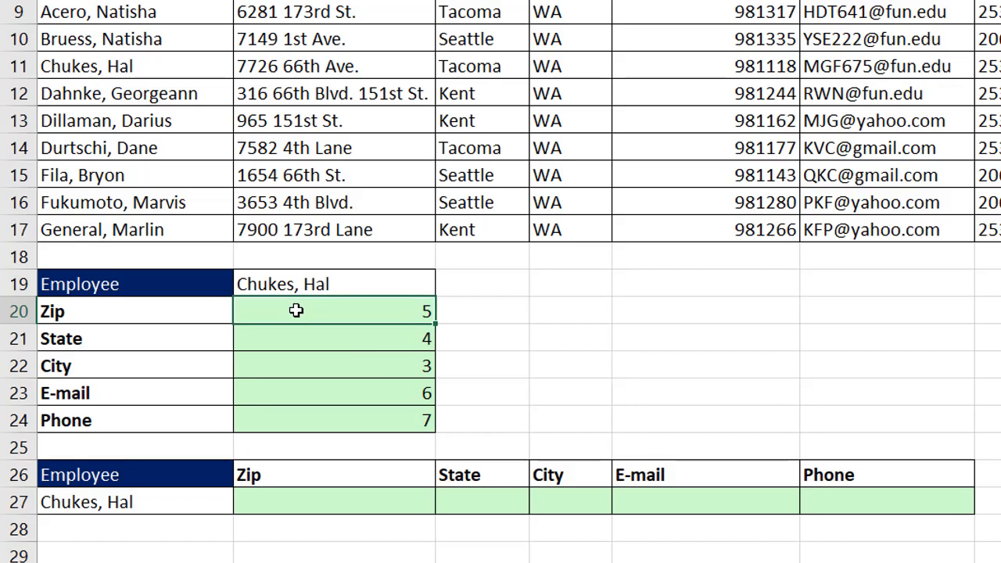
pyautogui.press('F2')
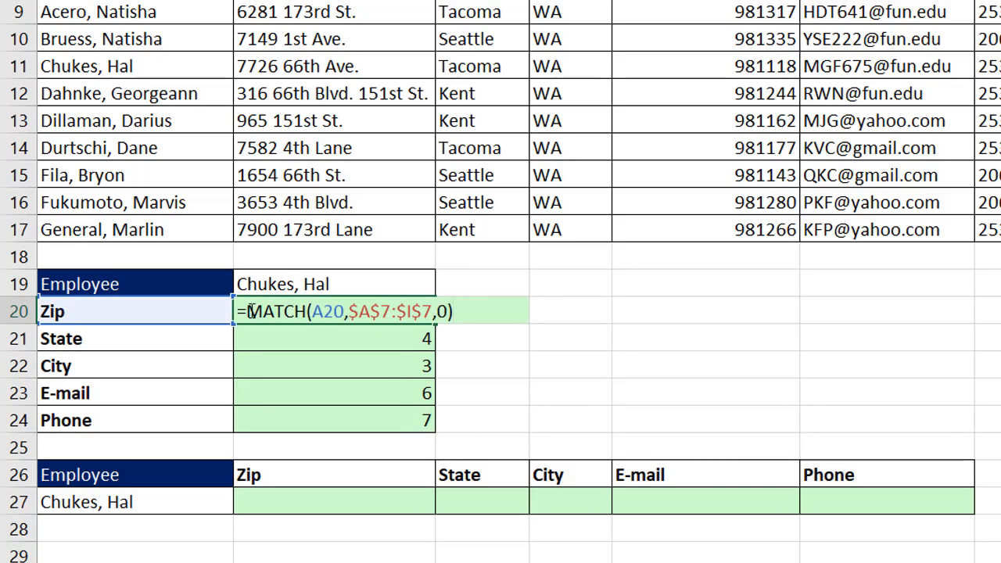
pyautogui.click(255, 302)
pyautogui.write('v')
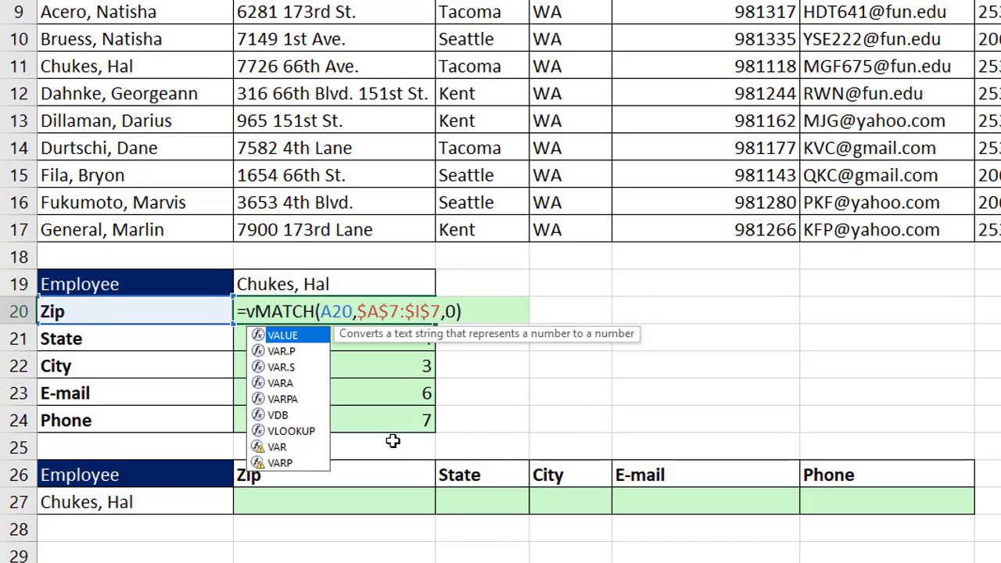
pyautogui.write('l')
pyautogui.press('Tab')
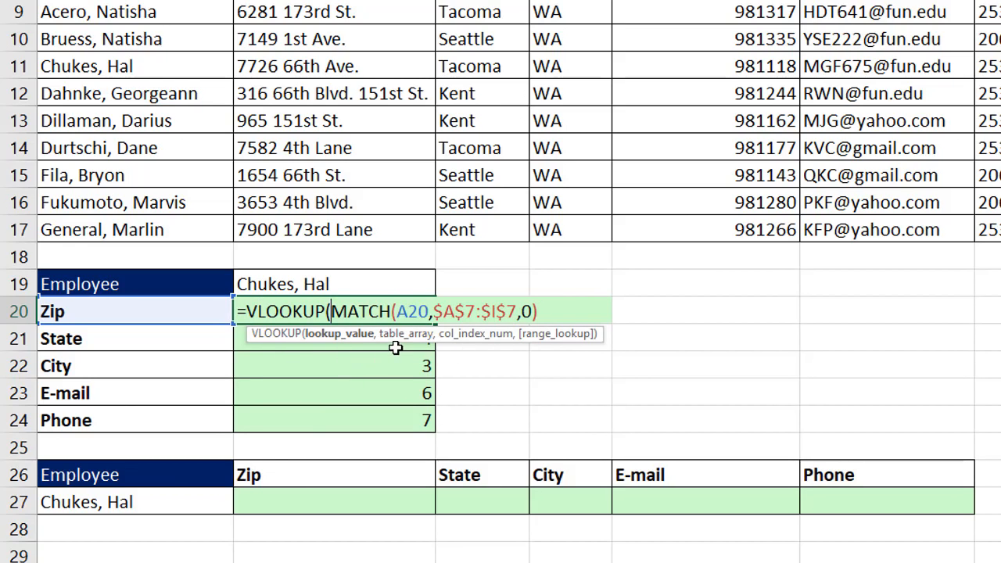
# Enter $B$19 as the VLOOKUP lookup value and $A$8:$I$17 as its table array, leaving MATCH as the column index argument
pyautogui.click(417, 312)
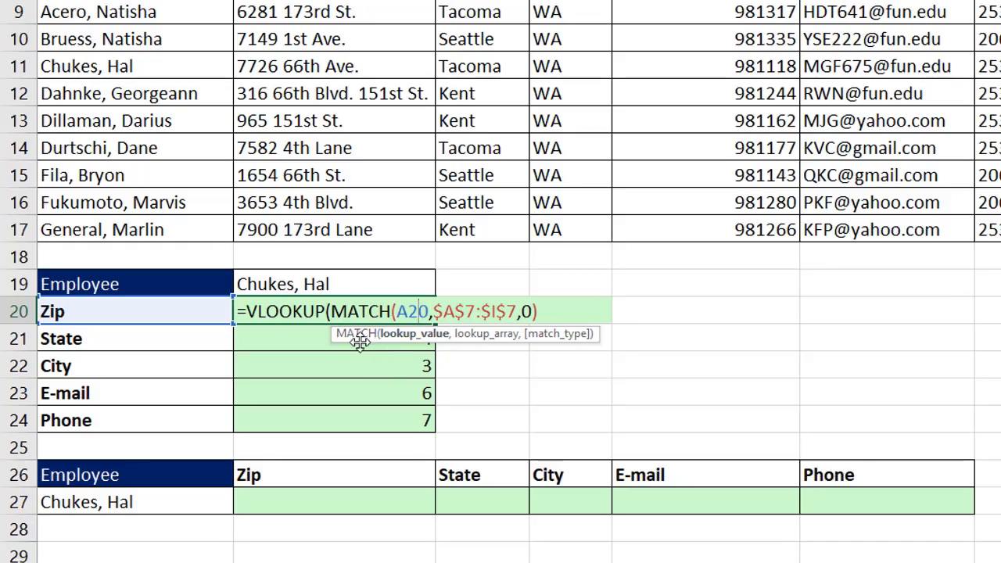
pyautogui.click(331, 313)
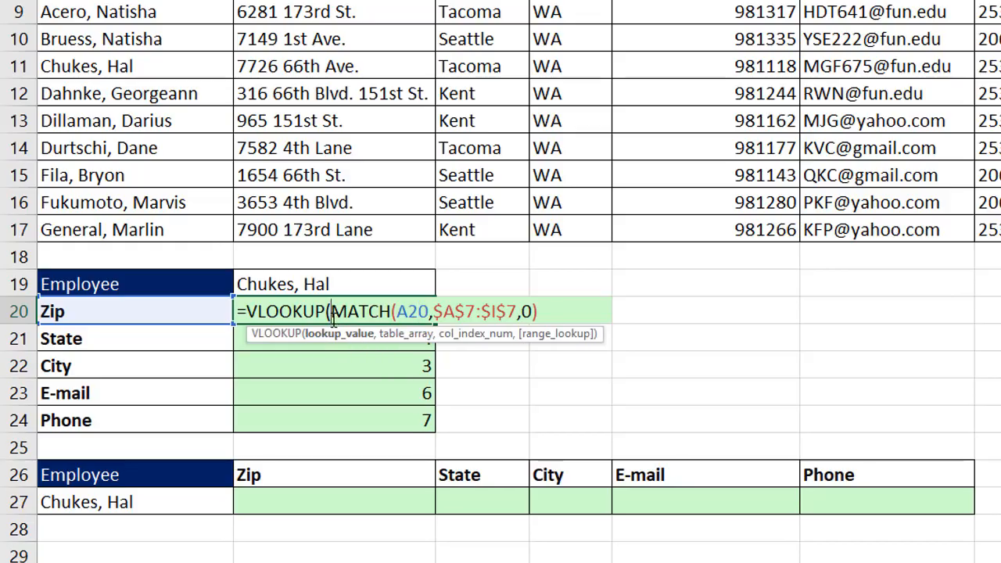
pyautogui.click(424, 311)
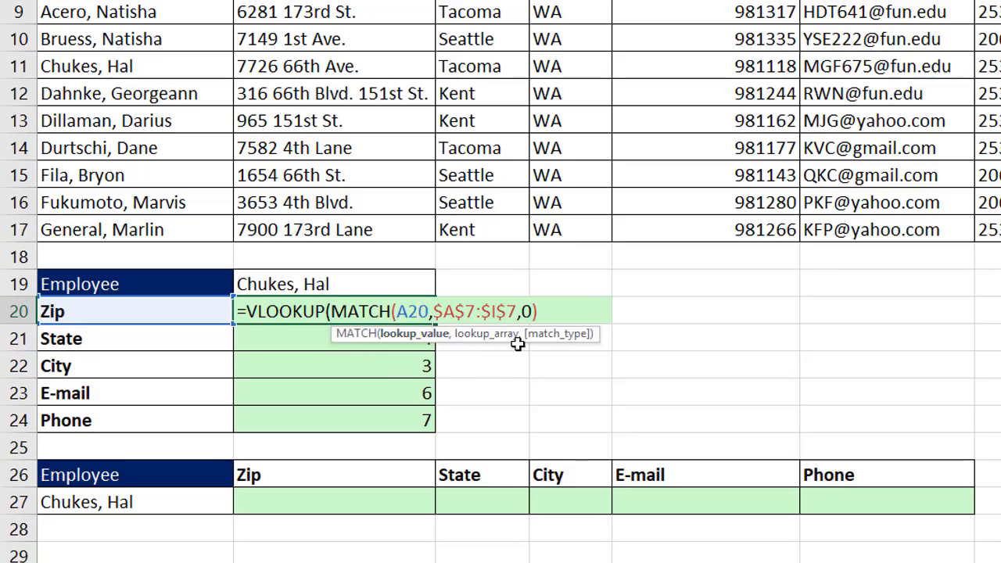
pyautogui.click(330, 312)
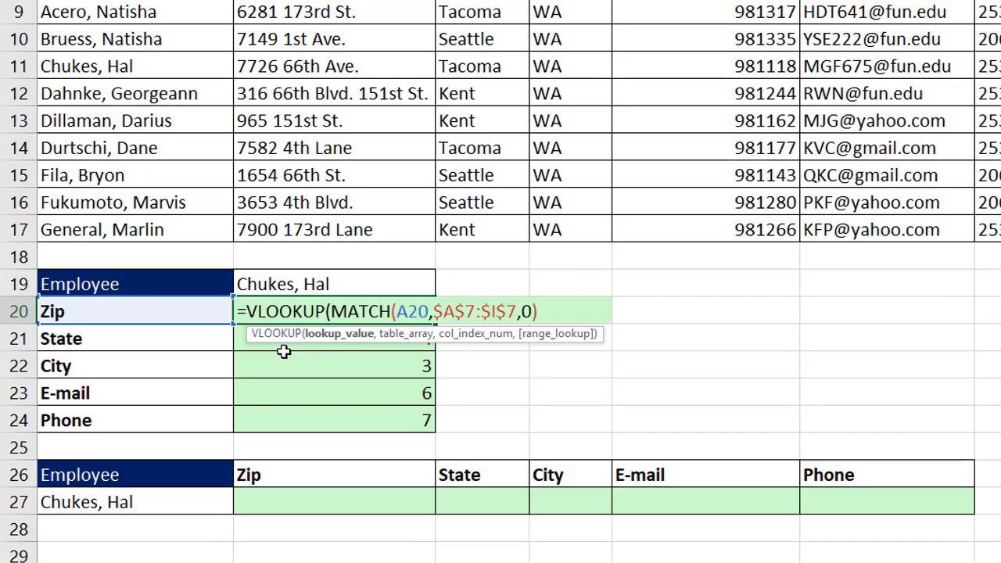
pyautogui.click(268, 284)
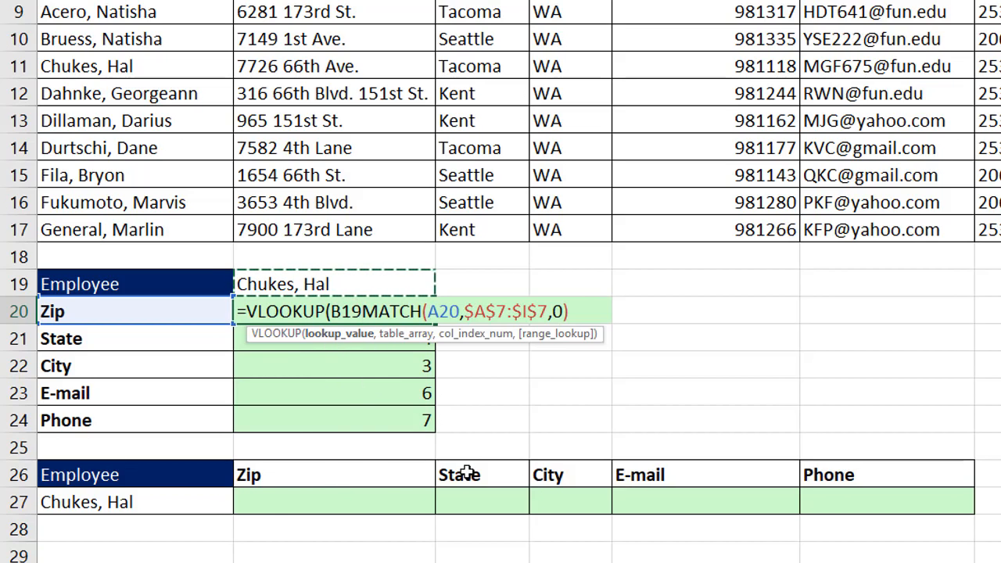
pyautogui.press('F4')
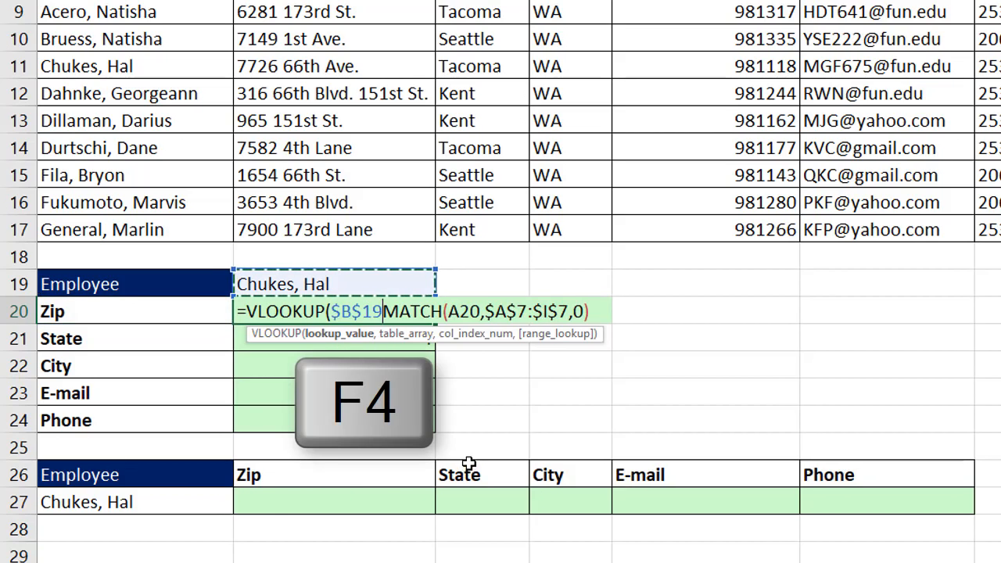
pyautogui.write(',')
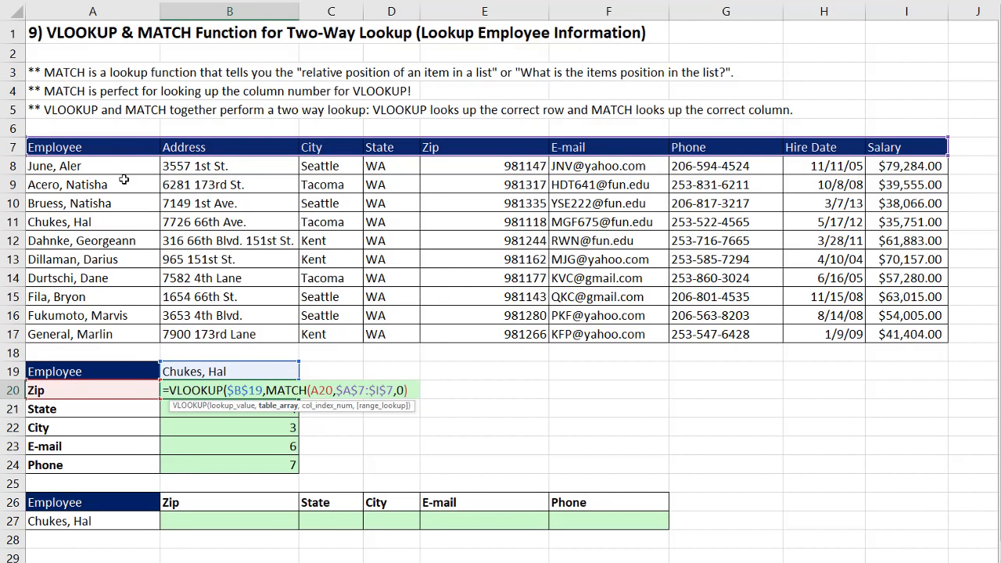
pyautogui.moveTo(126, 165); pyautogui.dragTo(915, 335)
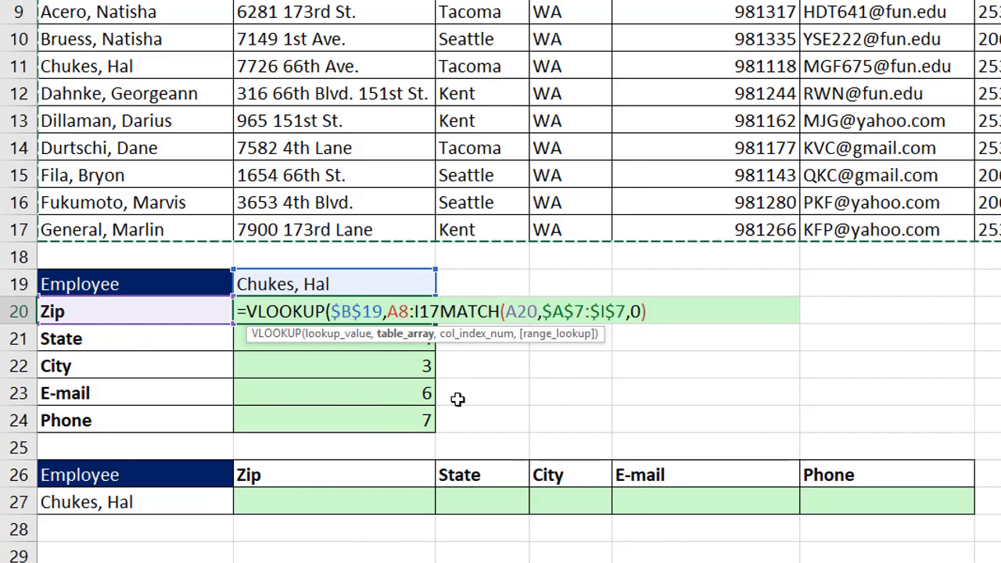
pyautogui.press('F4')
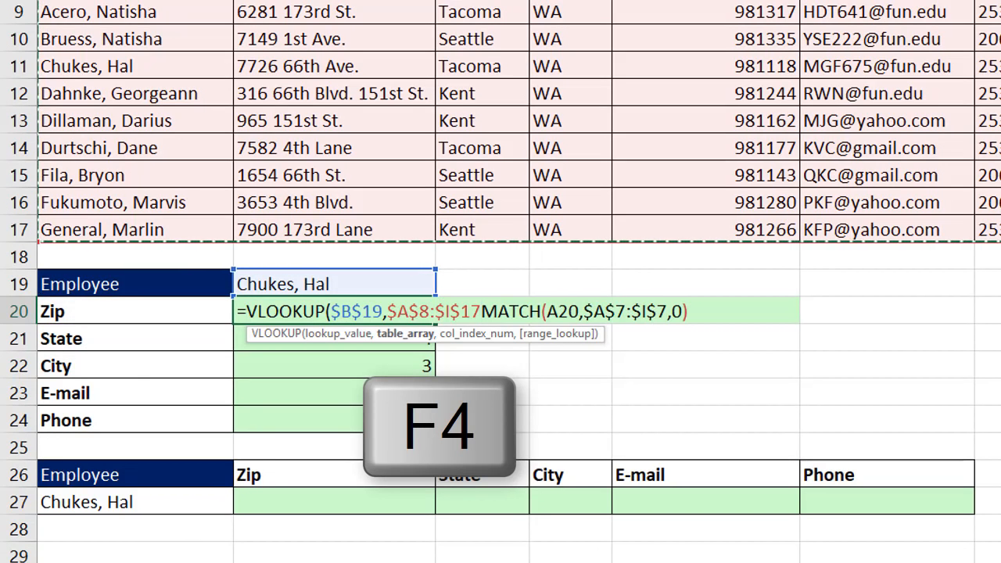
pyautogui.write(',')
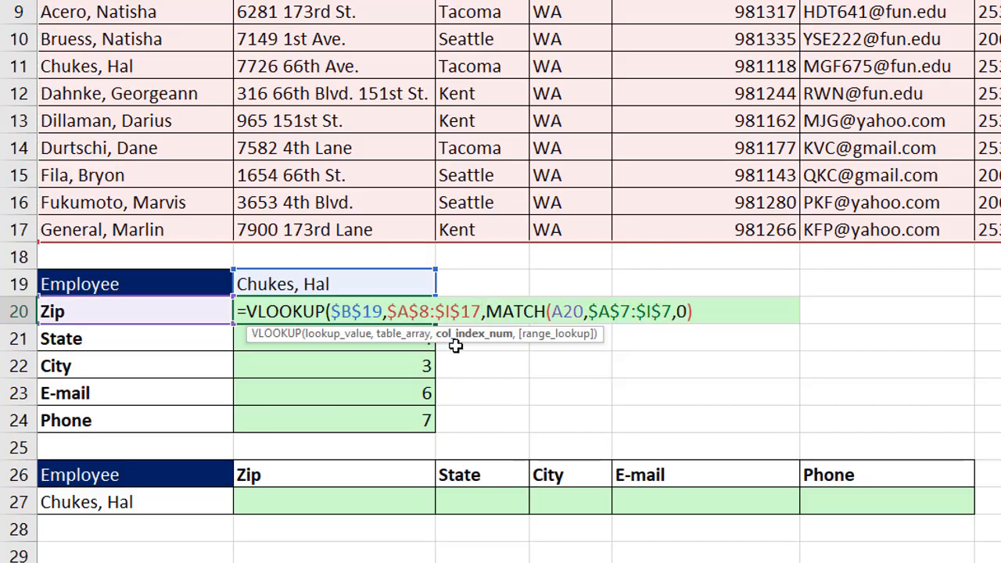
# Finish the B20 formula with 0 as VLOOKUP's exact-match argument, check the argument positions and enter it
pyautogui.click(467, 337)
pyautogui.write(',0')
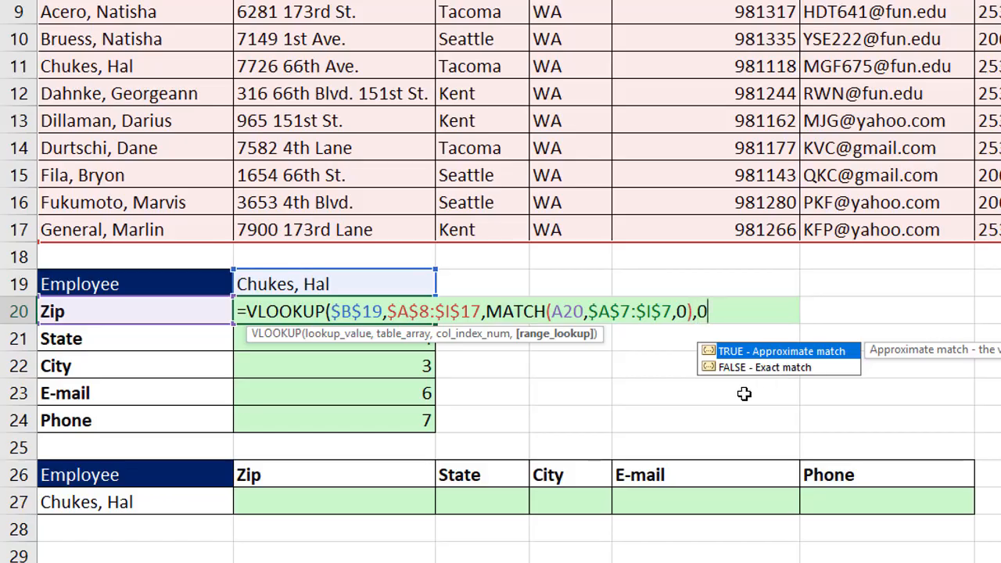
pyautogui.write(')')
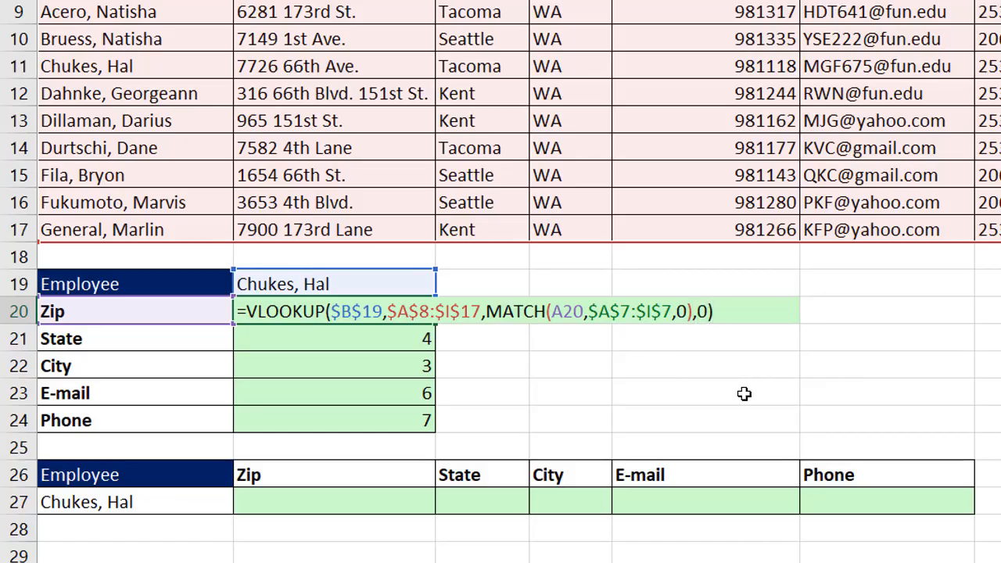
pyautogui.click(707, 312)
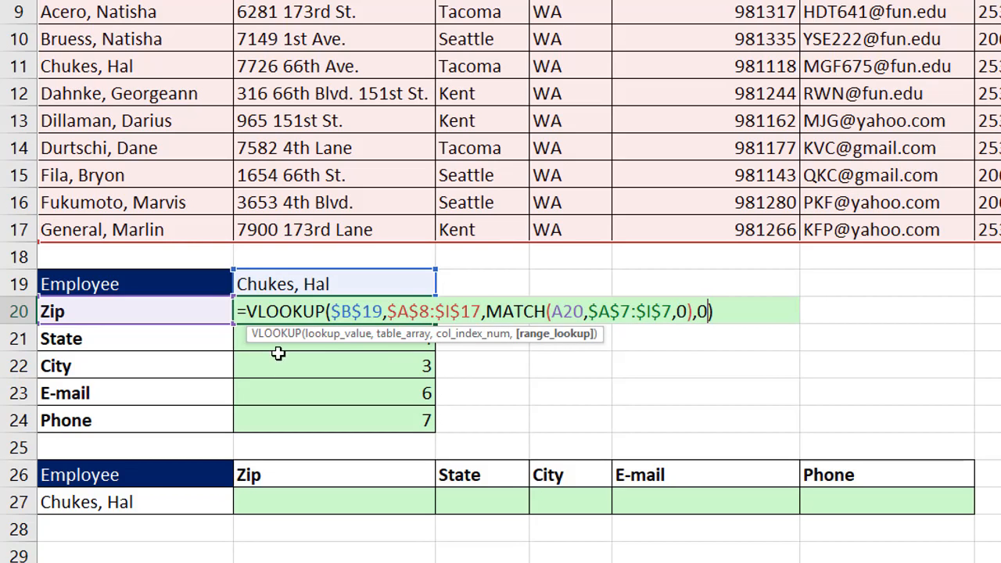
pyautogui.click(678, 311)
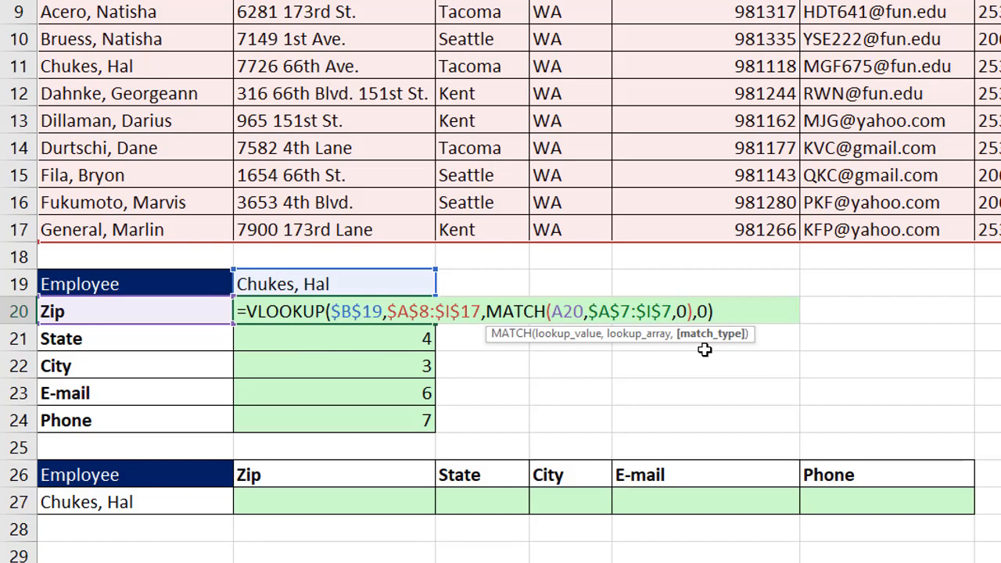
pyautogui.click(734, 312)
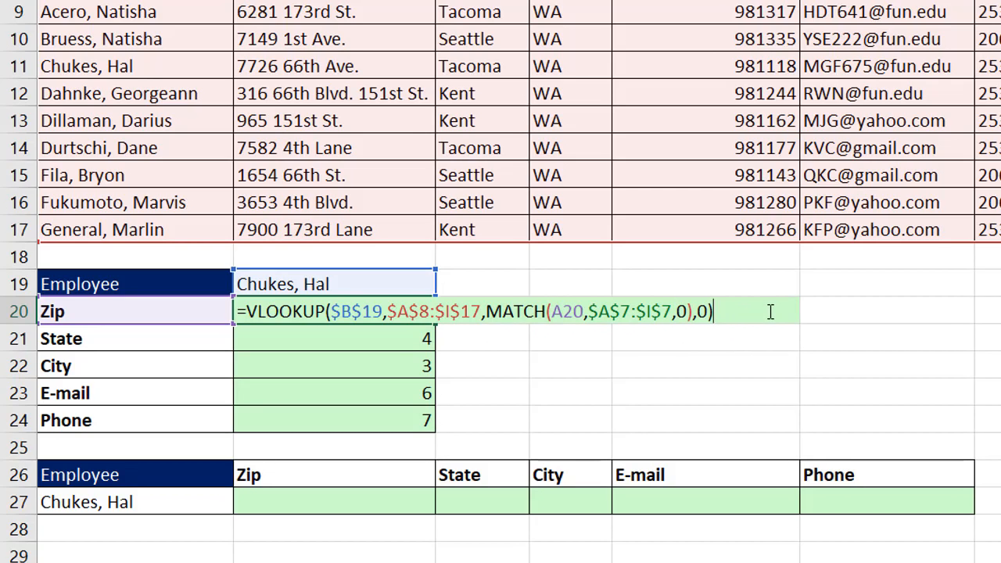
pyautogui.hotkey('ctrl', 'Return')
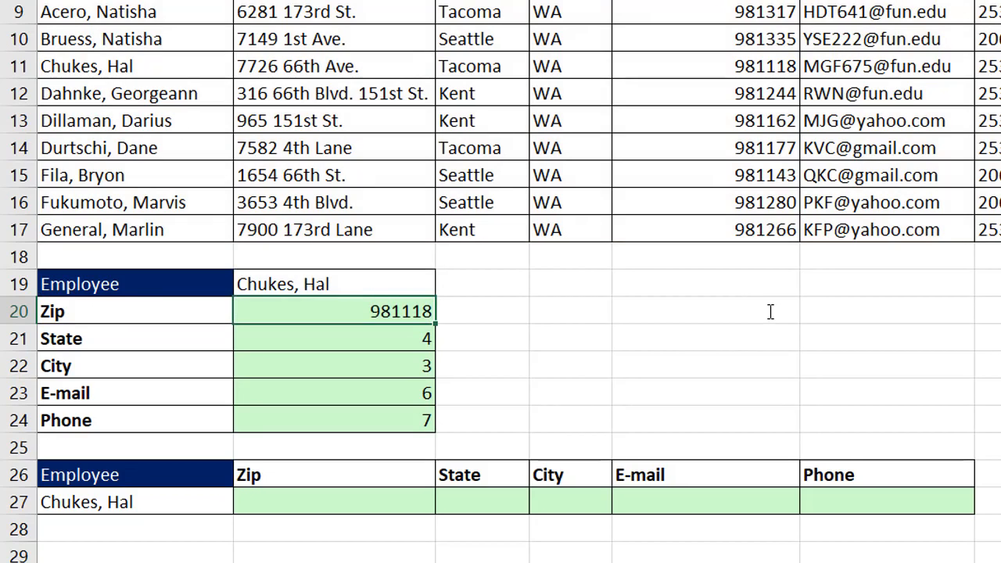
# Fill the combined VLOOKUP and MATCH formula from B20 down to B24 and check the cell references in B24
pyautogui.doubleClick(439, 327)
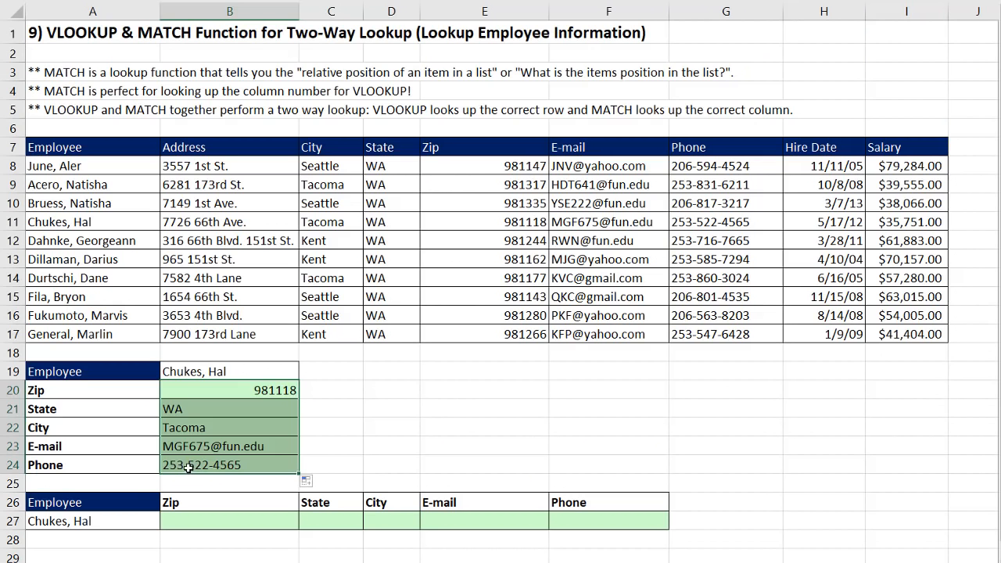
pyautogui.click(203, 465)
pyautogui.press('F2')
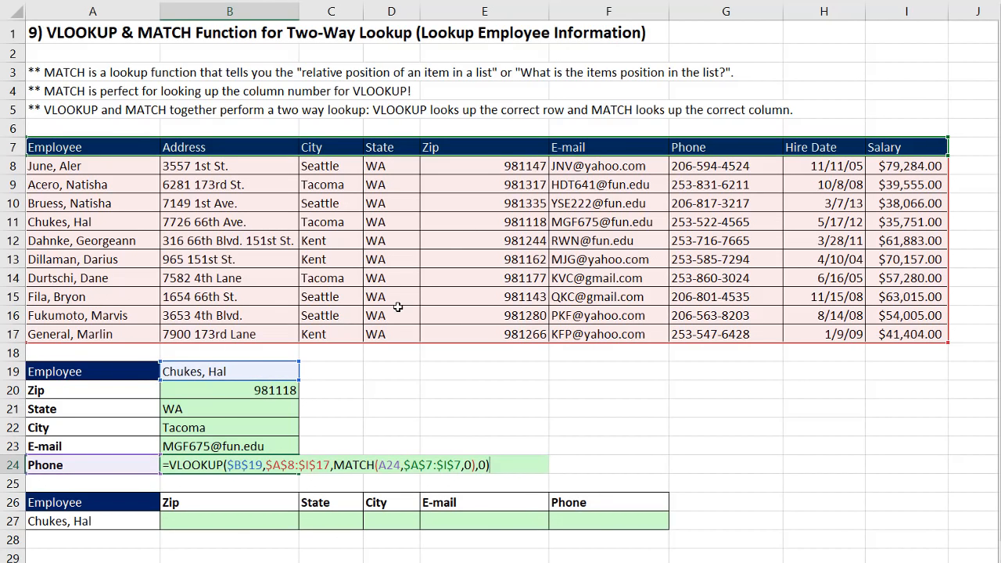
pyautogui.press('Return')
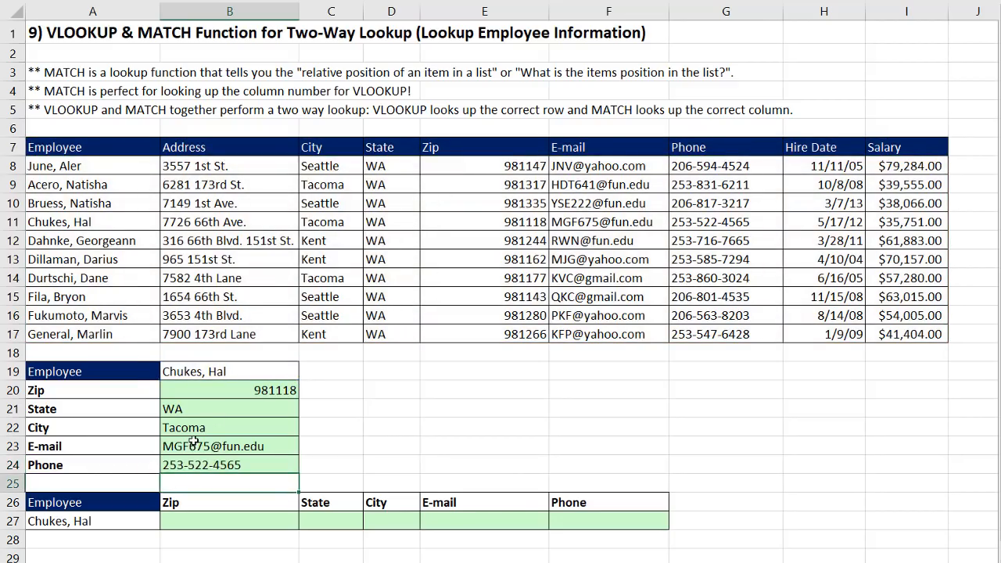
# Change the City label in A22 to Address and examine the MATCH column index argument in B22's formula
pyautogui.click(110, 428)
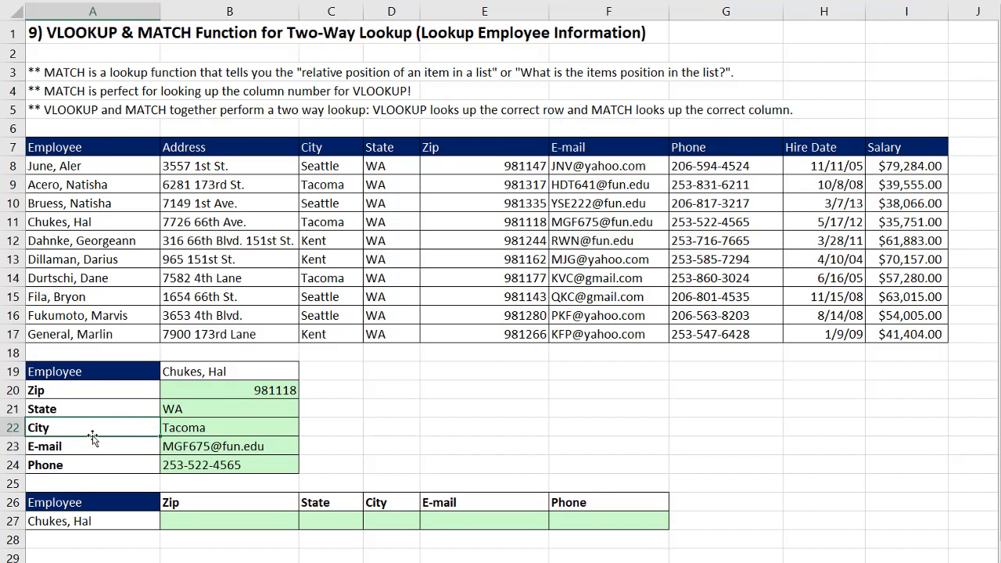
pyautogui.write('Address')
pyautogui.press('Return')
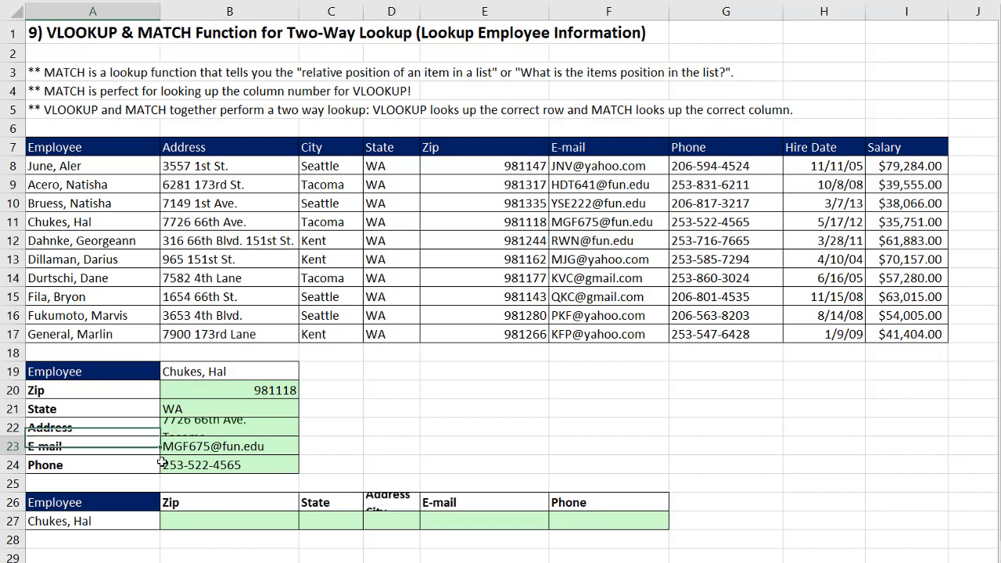
pyautogui.doubleClick(205, 428)
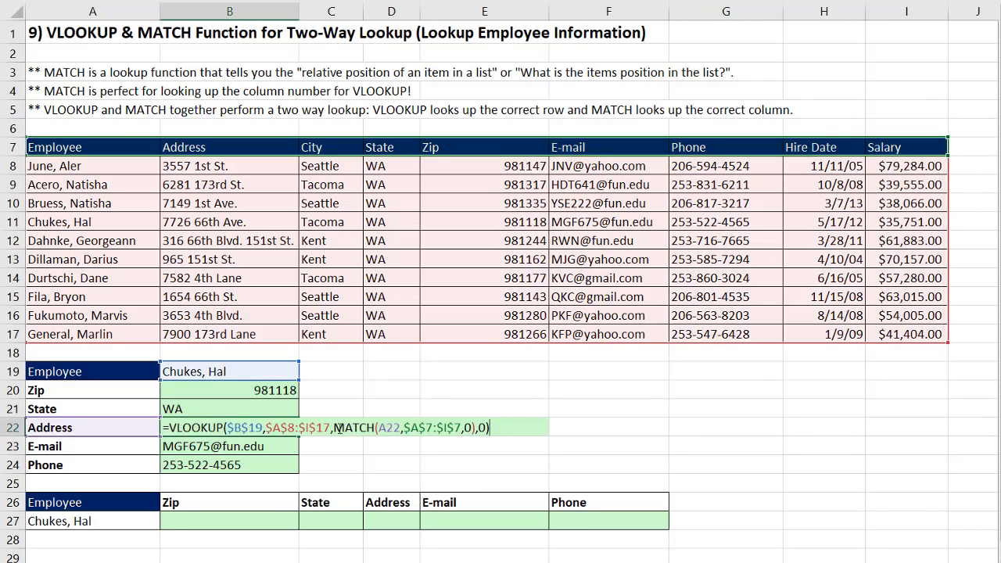
pyautogui.click(334, 428)
pyautogui.click(341, 446)
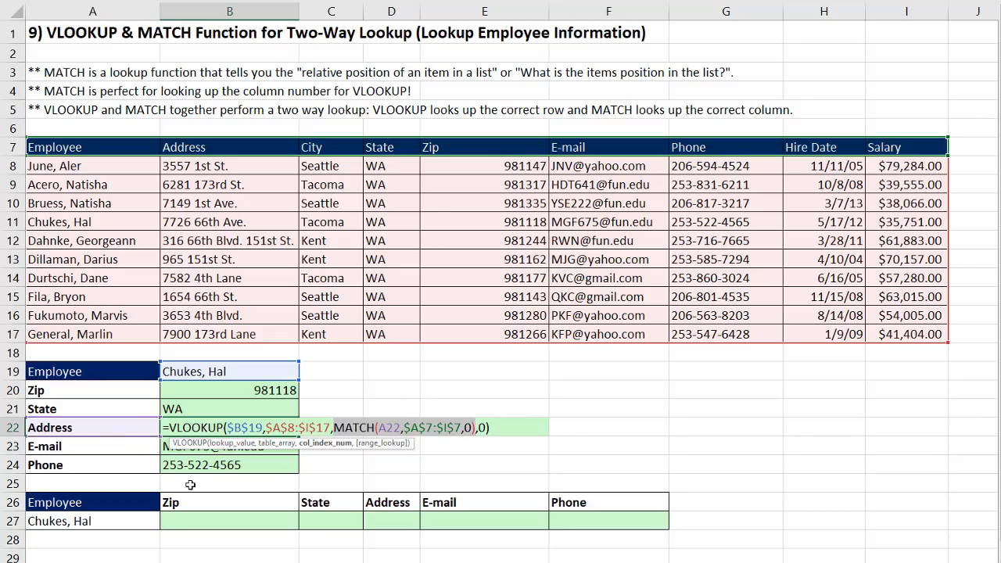
pyautogui.press('Return')
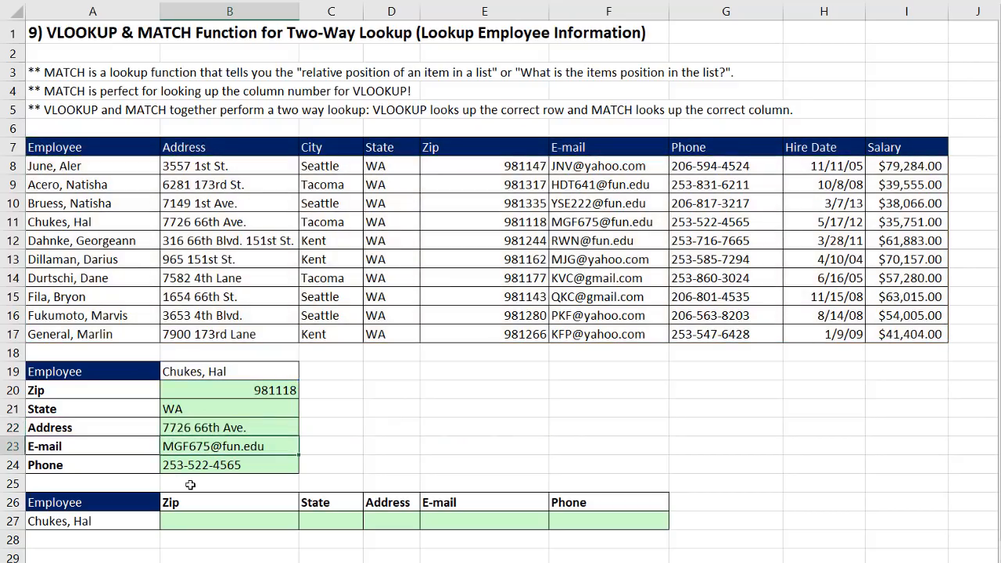
# Start a VLOOKUP formula in B27 with A27 as the lookup value and $A$8:$I$17 as the table array
pyautogui.click(208, 523)
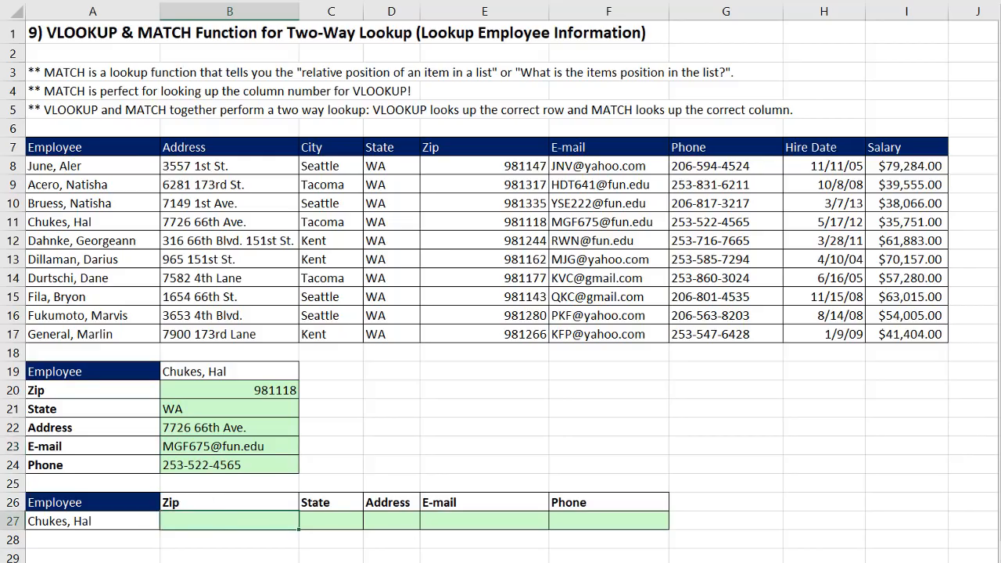
pyautogui.write('=vl')
pyautogui.press('Tab')
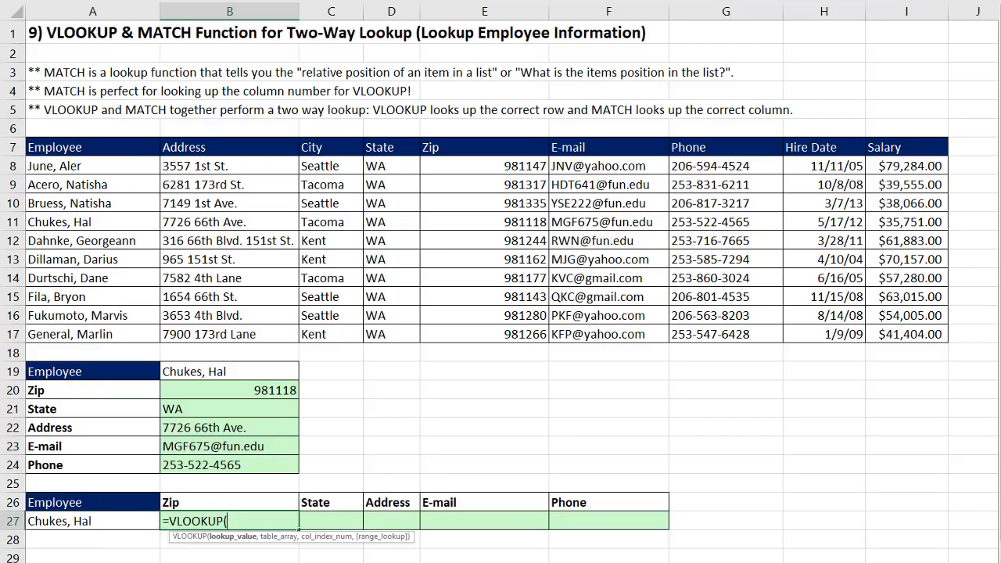
pyautogui.click(91, 522)
pyautogui.write(',')
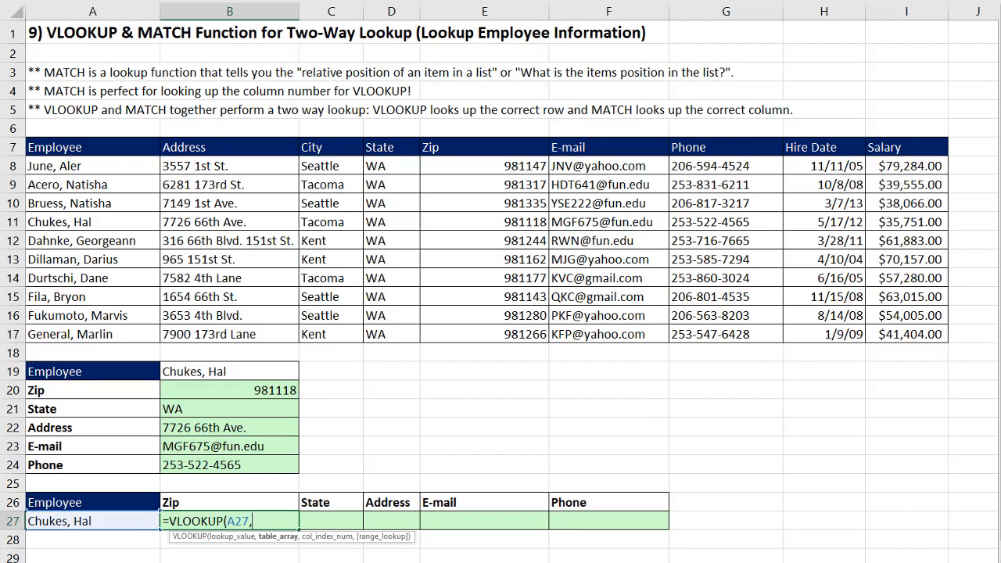
pyautogui.moveTo(131, 166); pyautogui.dragTo(908, 334)
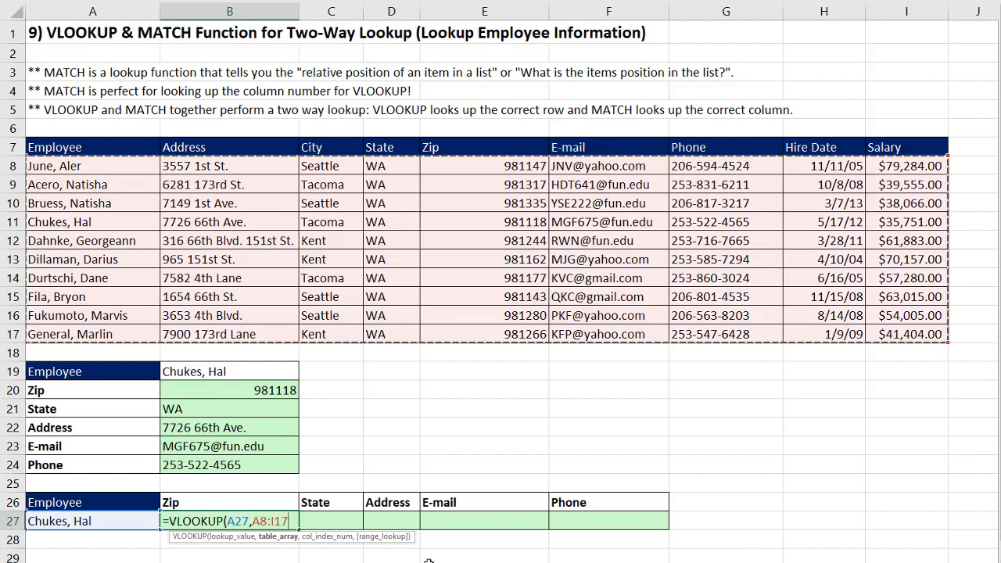
pyautogui.press('F4')
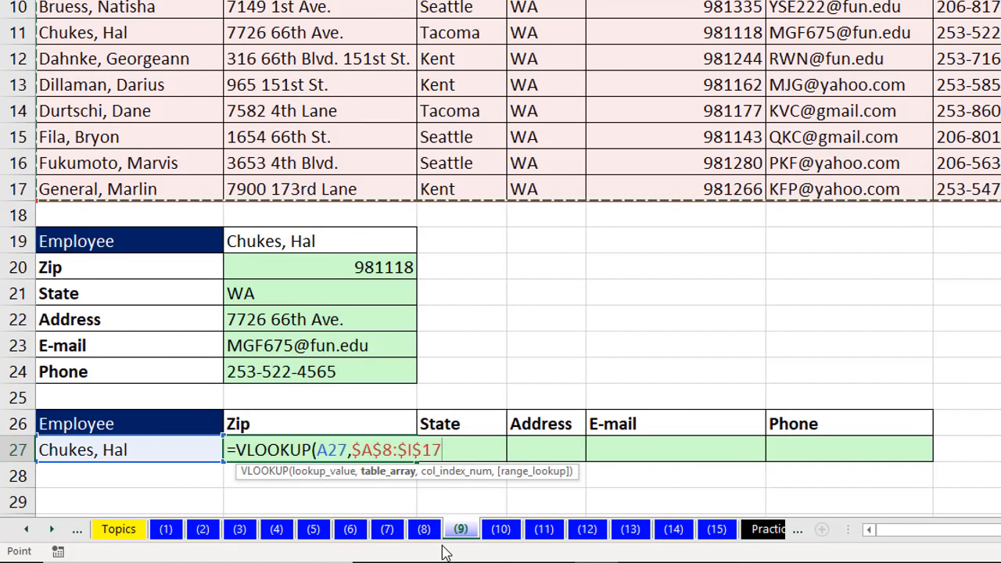
pyautogui.write(',')
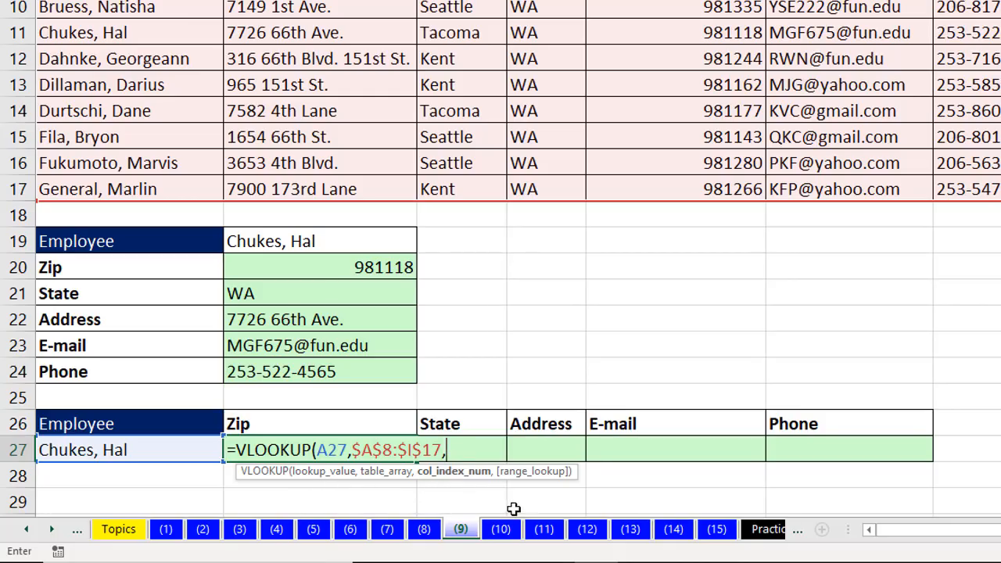
# Add MATCH(B26,$A$7:$I$7,0) as the column index argument of the VLOOKUP in B27
pyautogui.write('ma')
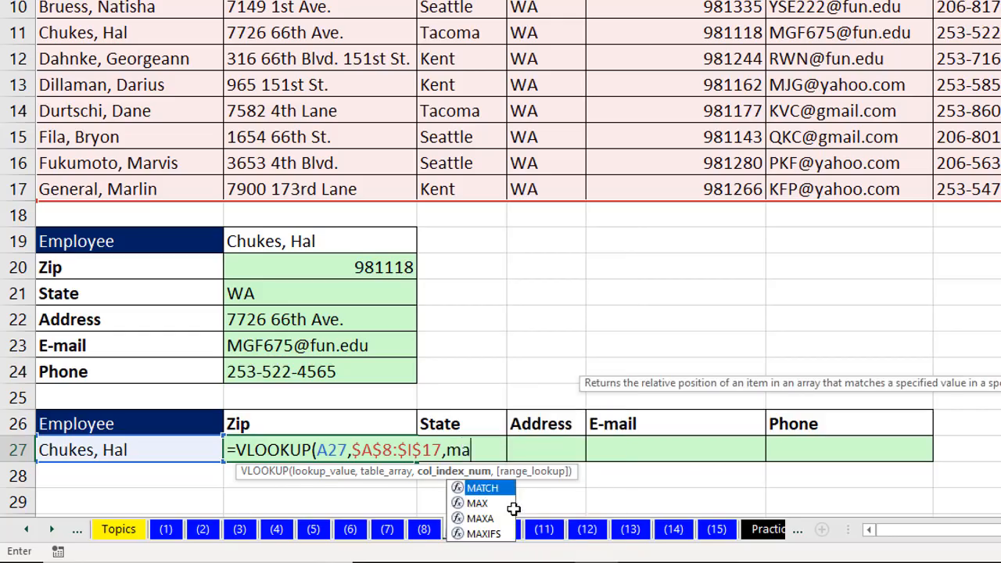
pyautogui.press('Tab')
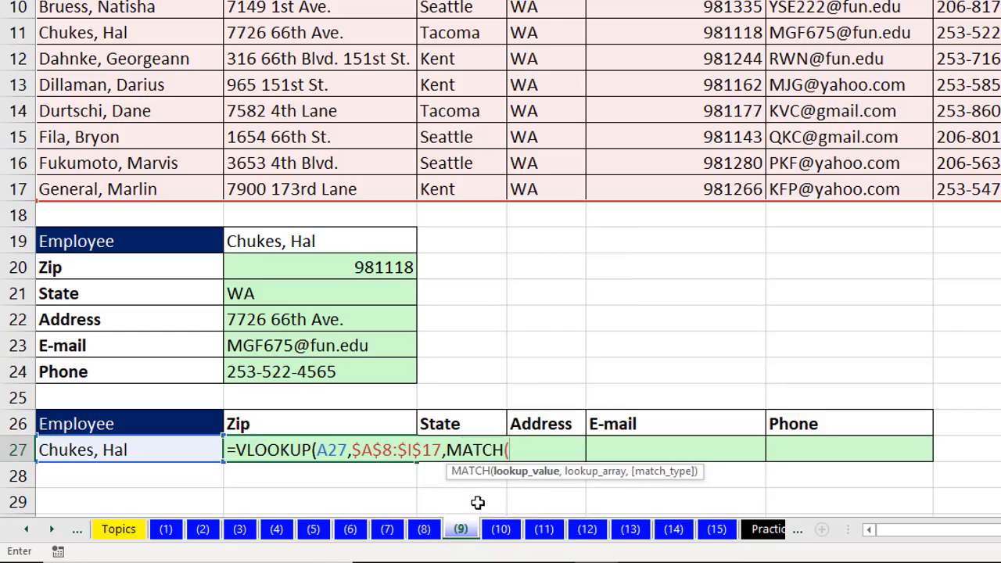
pyautogui.click(351, 428)
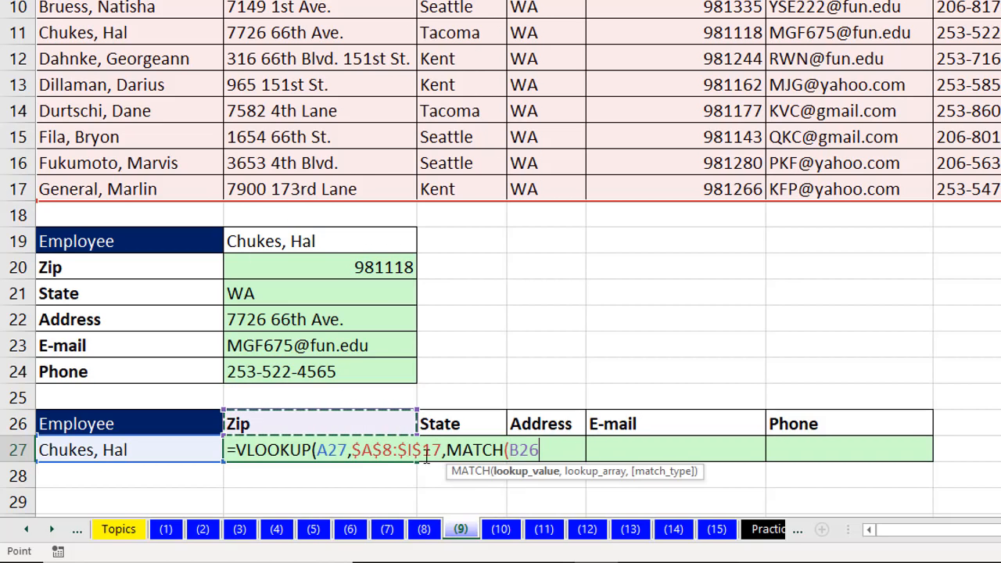
pyautogui.write(',')
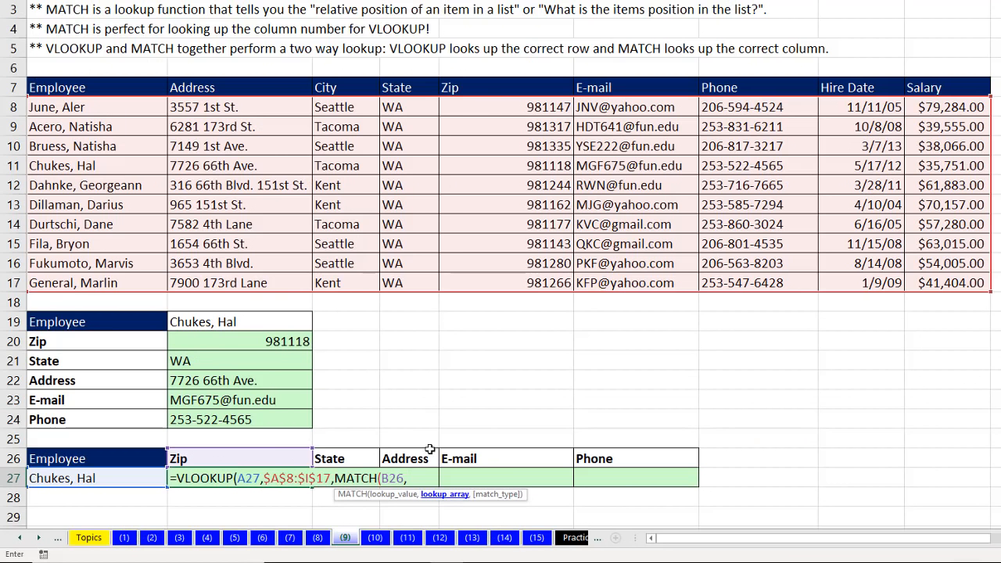
pyautogui.moveTo(130, 87); pyautogui.dragTo(927, 88)
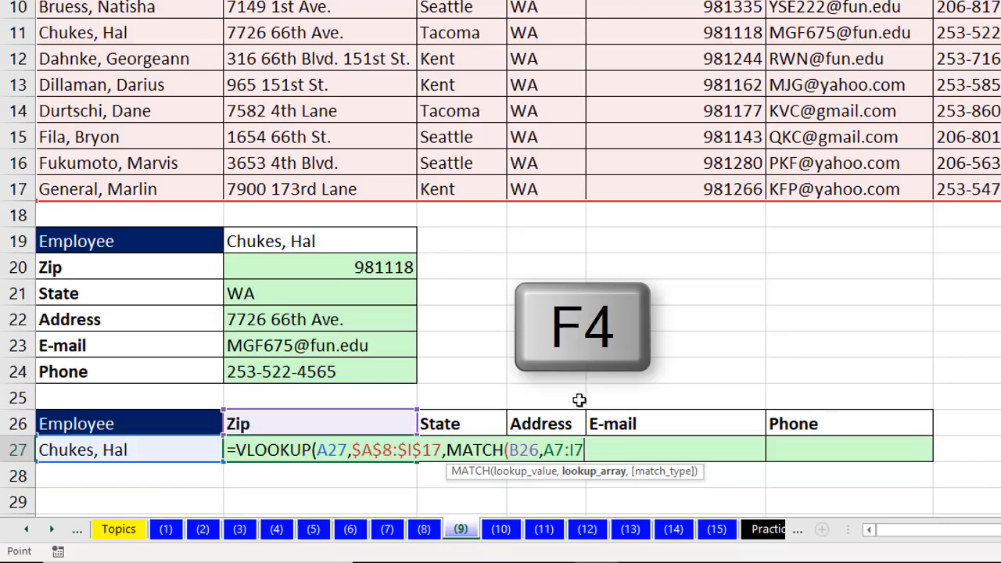
pyautogui.press('F4')
pyautogui.write(',')
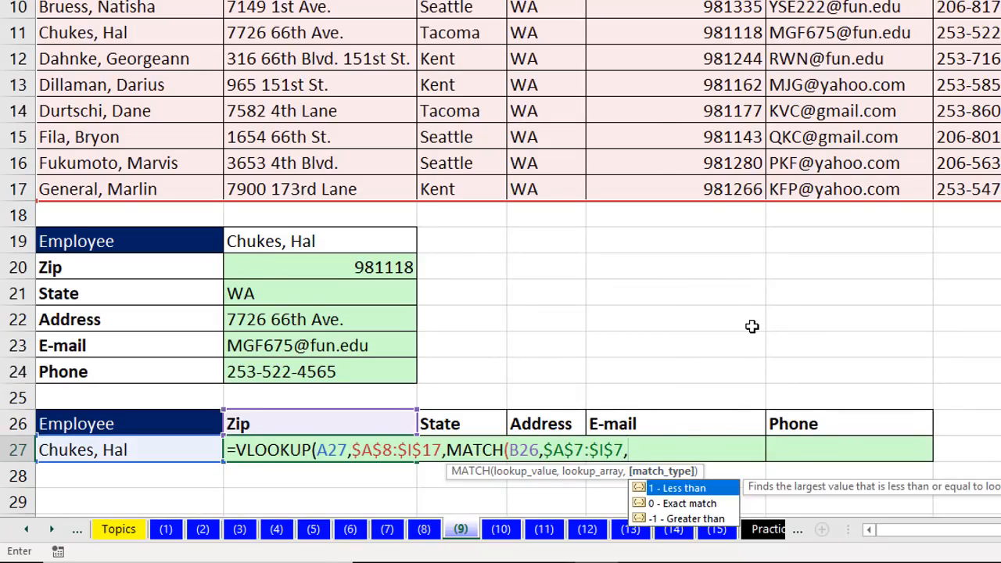
pyautogui.write('0)')
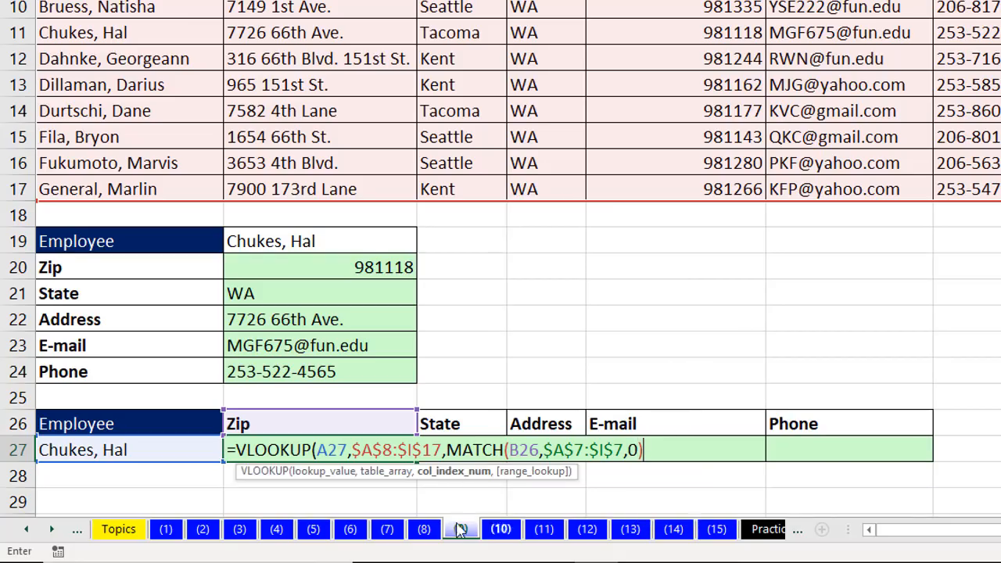
# Check the column index argument in B27, add 0 for an exact VLOOKUP match and enter the formula
pyautogui.click(467, 473)
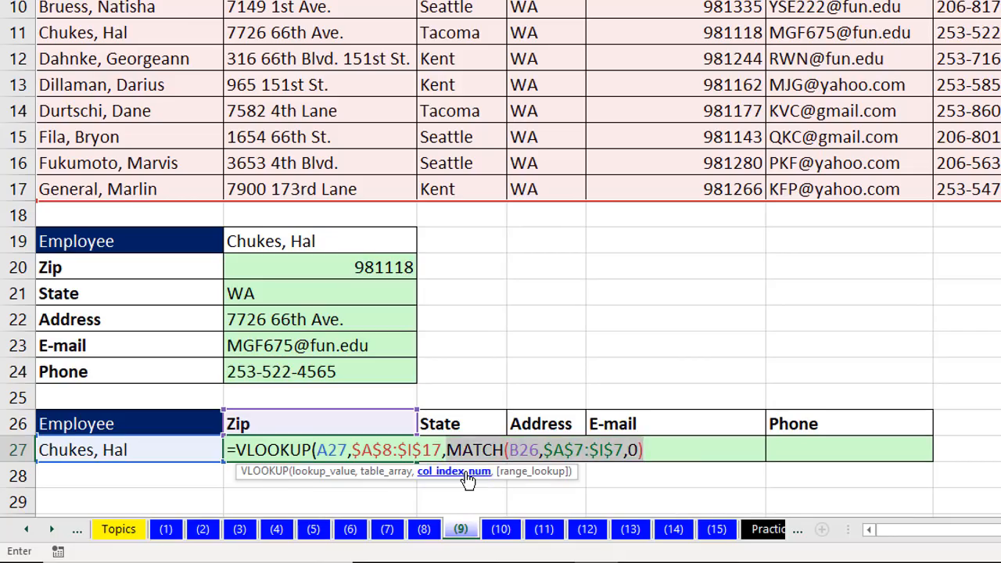
pyautogui.click(650, 450)
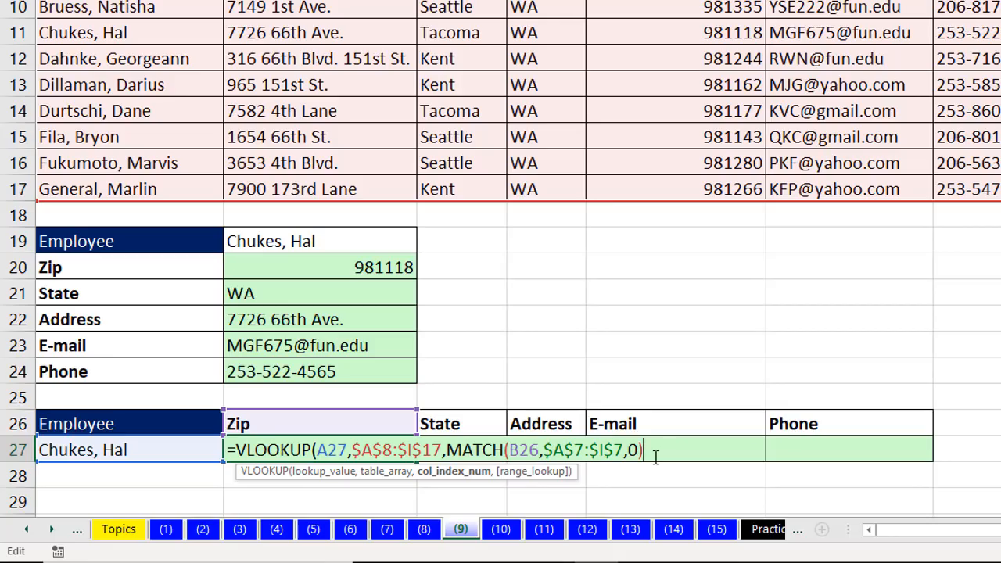
pyautogui.write(',')
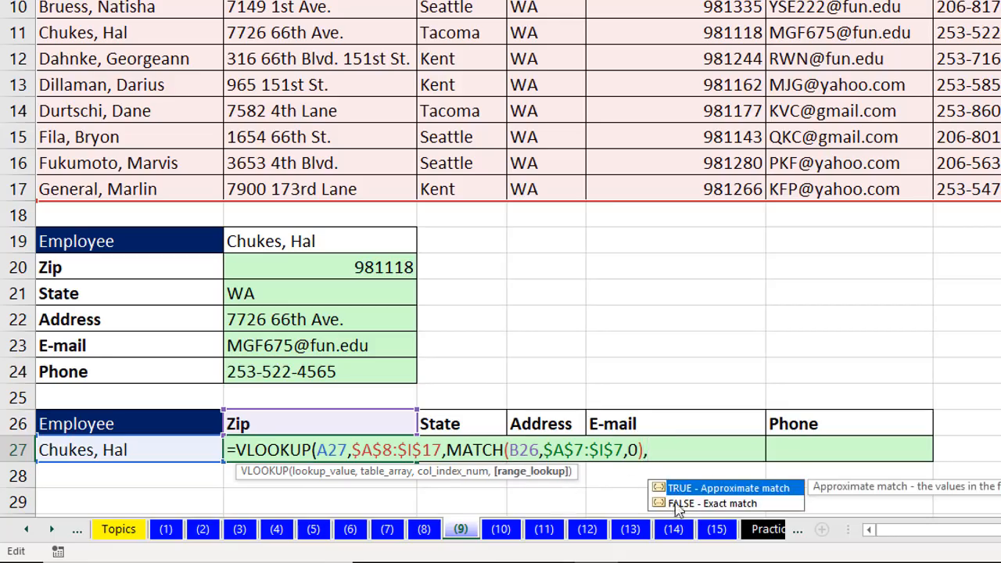
pyautogui.write('0)')
pyautogui.hotkey('ctrl', 'Return')
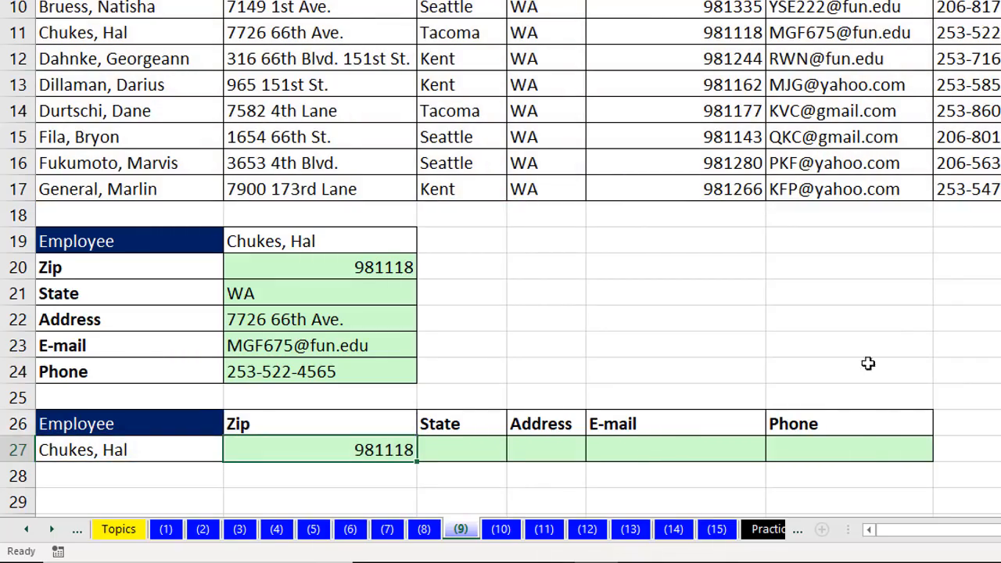
# Fill the formula from B27 across to F27 and check the cell references in F27
pyautogui.moveTo(419, 461); pyautogui.dragTo(899, 462)
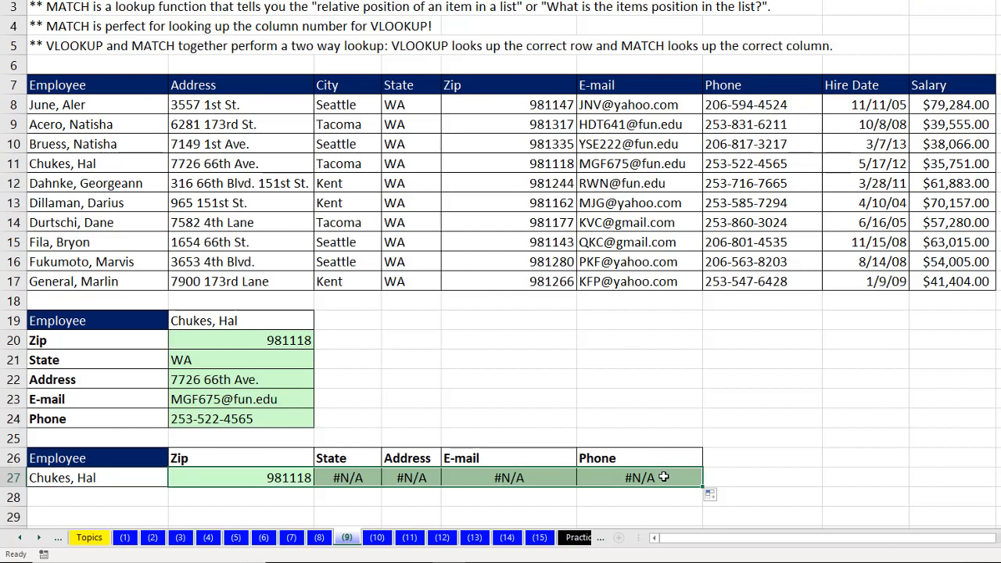
pyautogui.click(664, 477)
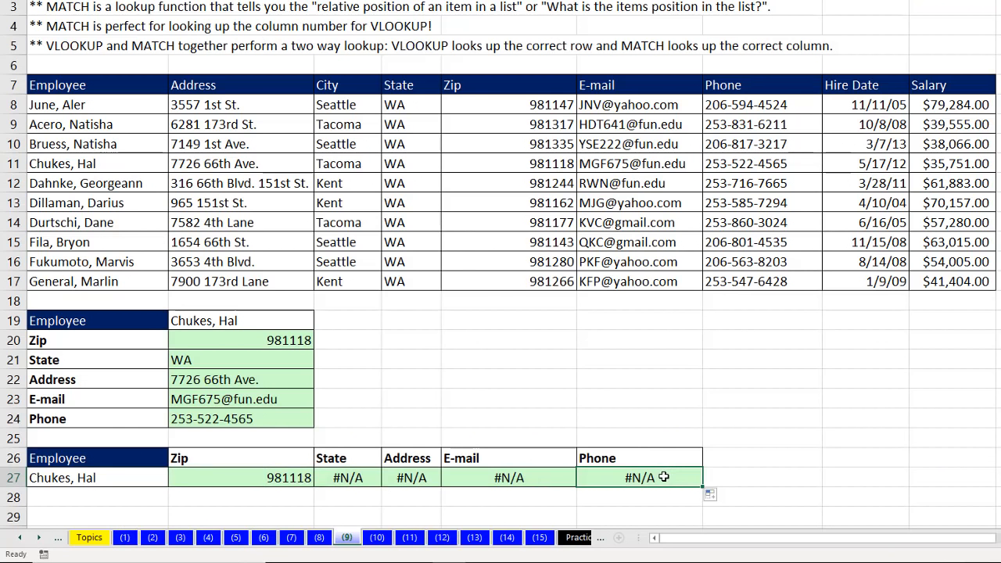
pyautogui.press('F2')
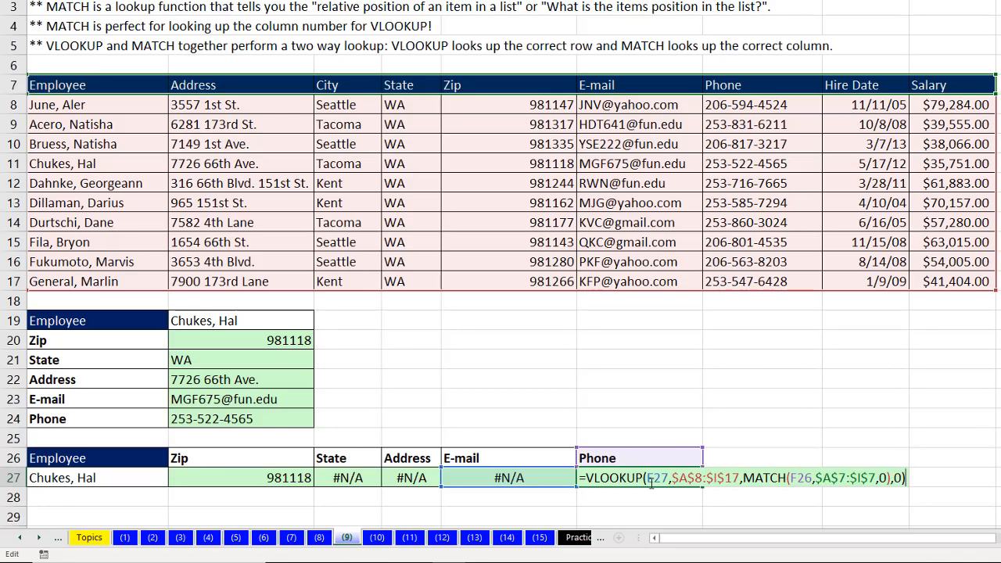
pyautogui.hotkey('ctrl', 'Return')
pyautogui.click(272, 480)
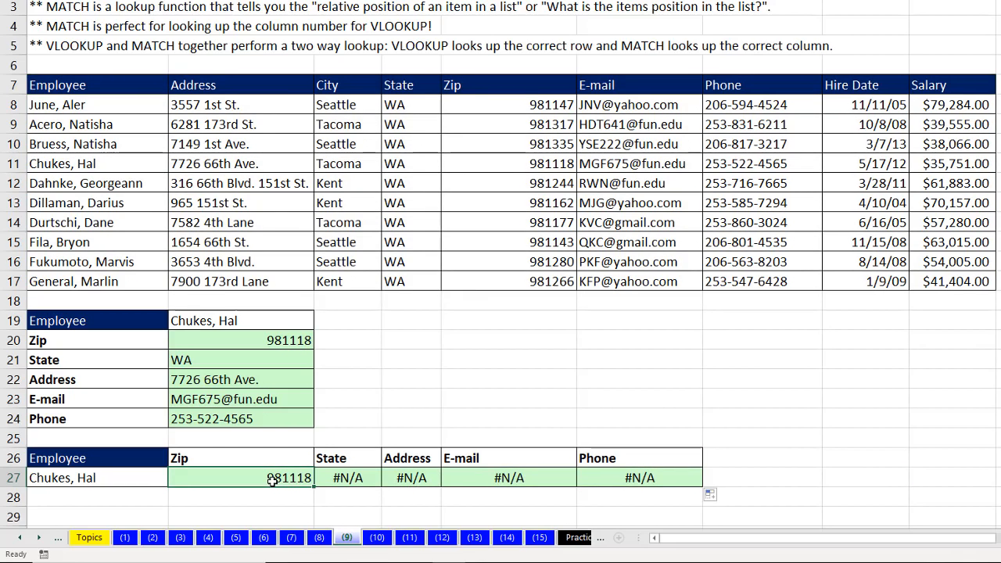
# Lock the lookup value in B27's VLOOKUP formula as $A$27 and refill the formula across to F27
pyautogui.press('F2')
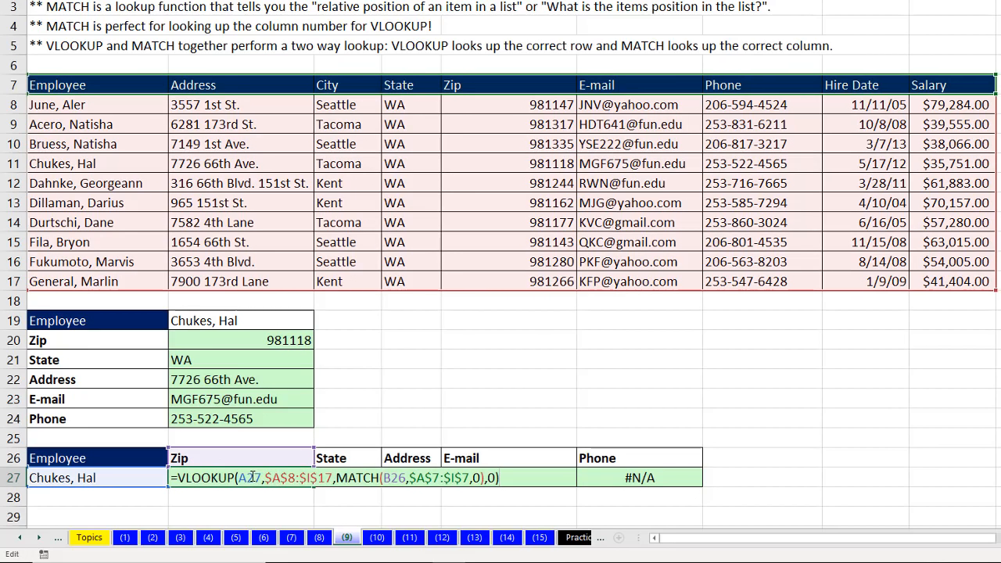
pyautogui.click(253, 478)
pyautogui.click(244, 495)
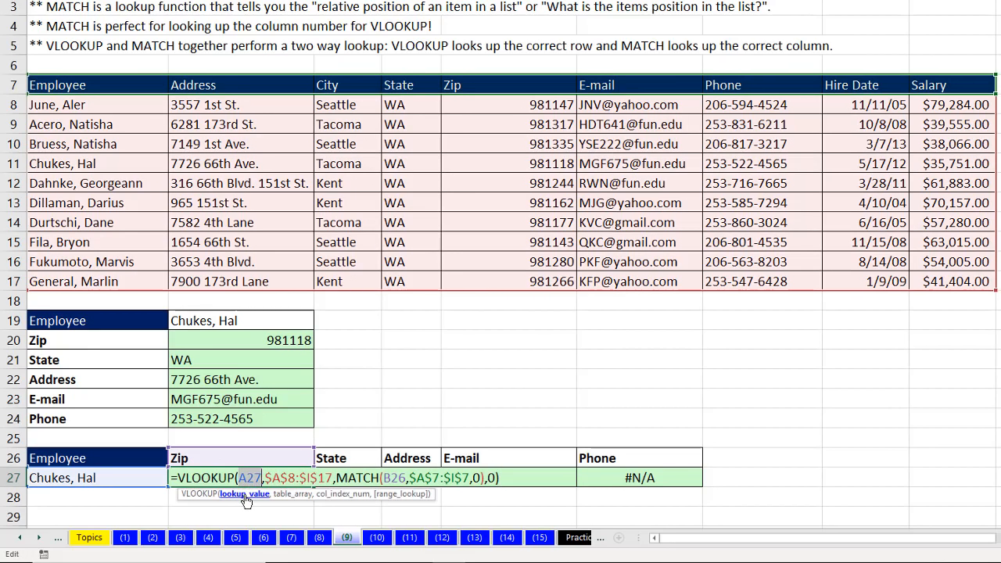
pyautogui.press('F4')
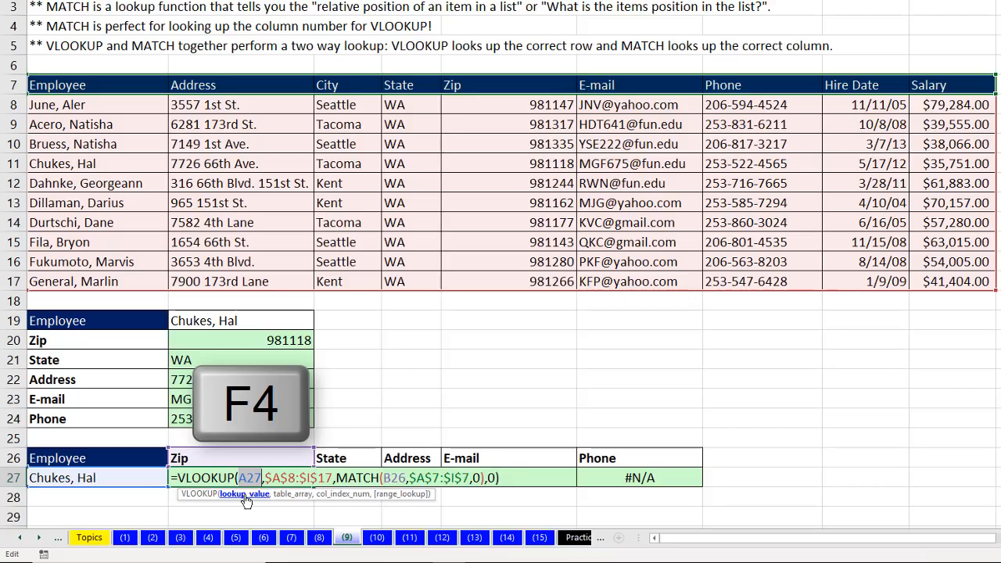
pyautogui.hotkey('ctrl', 'Return')
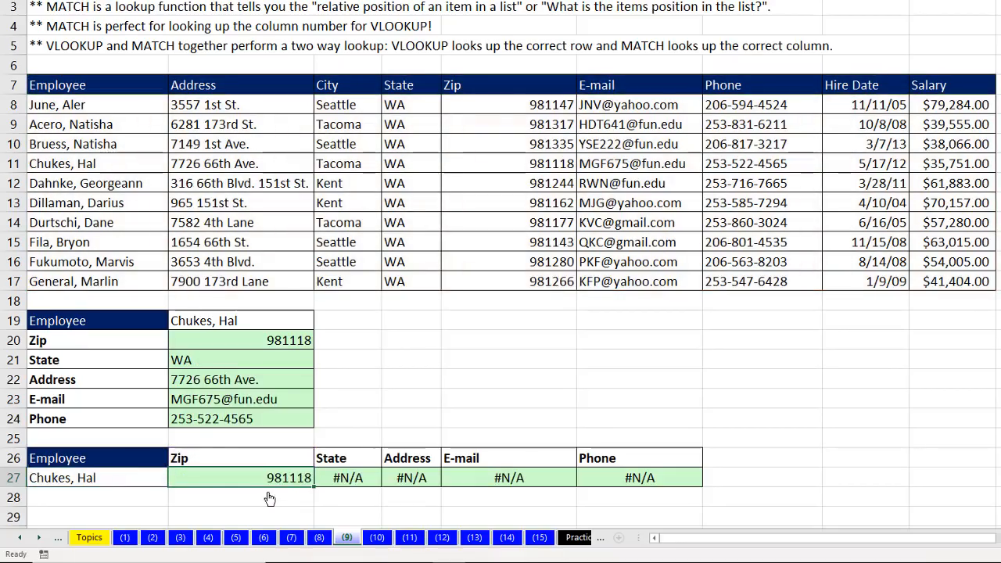
pyautogui.moveTo(314, 486); pyautogui.dragTo(684, 496)
# Check the cell references and the MATCH column index argument of the formula in F27
pyautogui.click(650, 478)
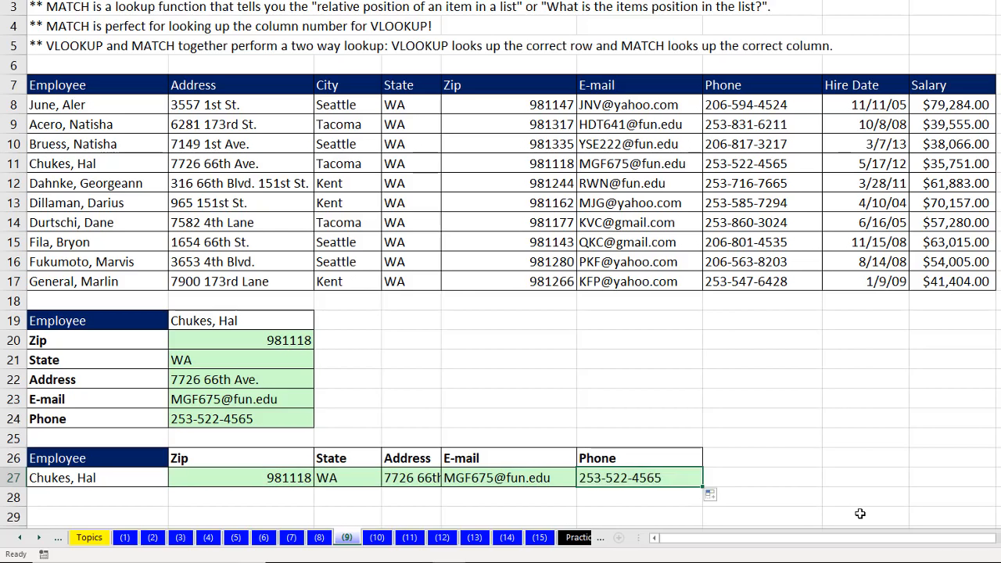
pyautogui.press('F2')
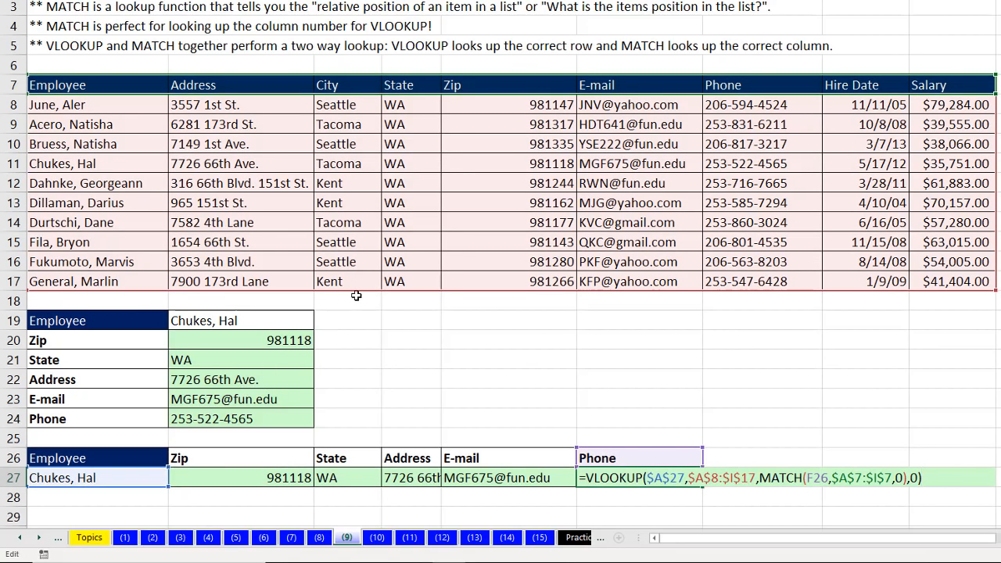
pyautogui.click(772, 478)
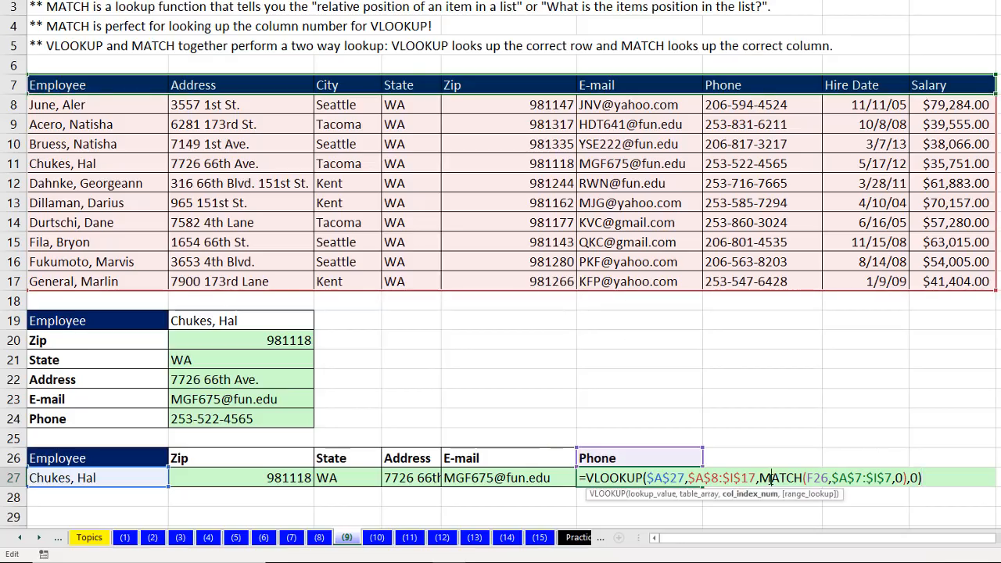
pyautogui.click(763, 495)
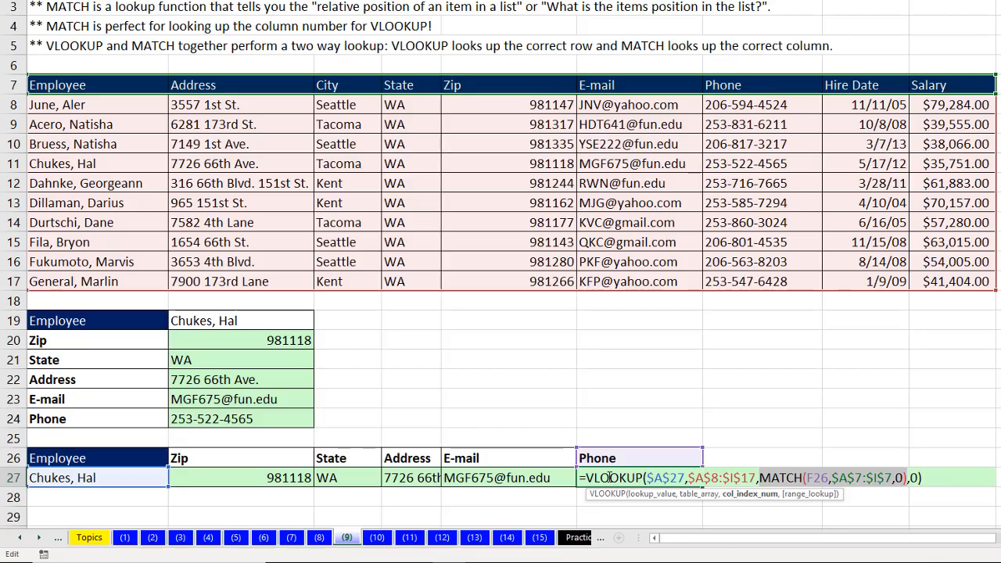
pyautogui.press('Return')
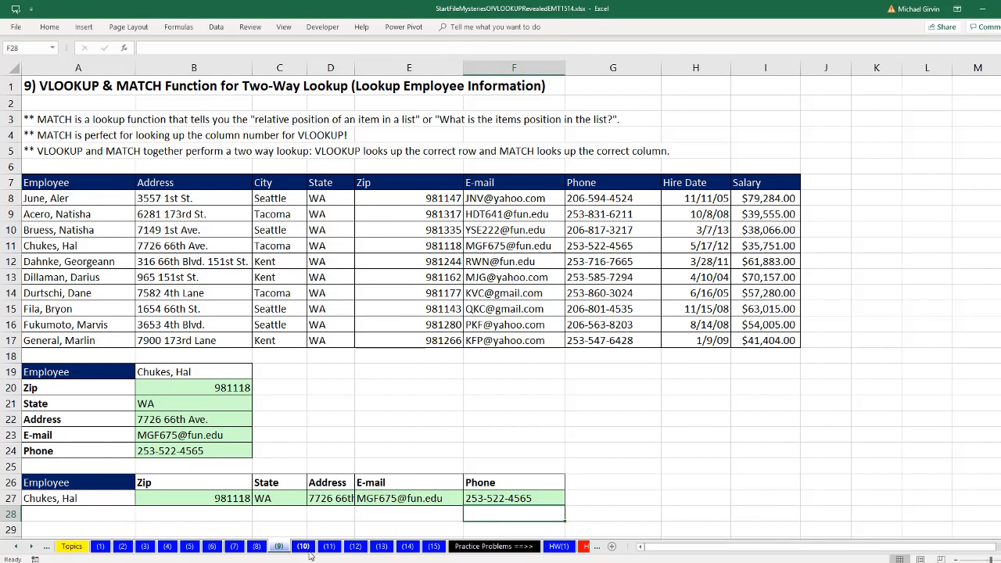
# Go to sheet (10) and start a VLOOKUP formula in E7 with D7 as the lookup value
pyautogui.click(305, 549)
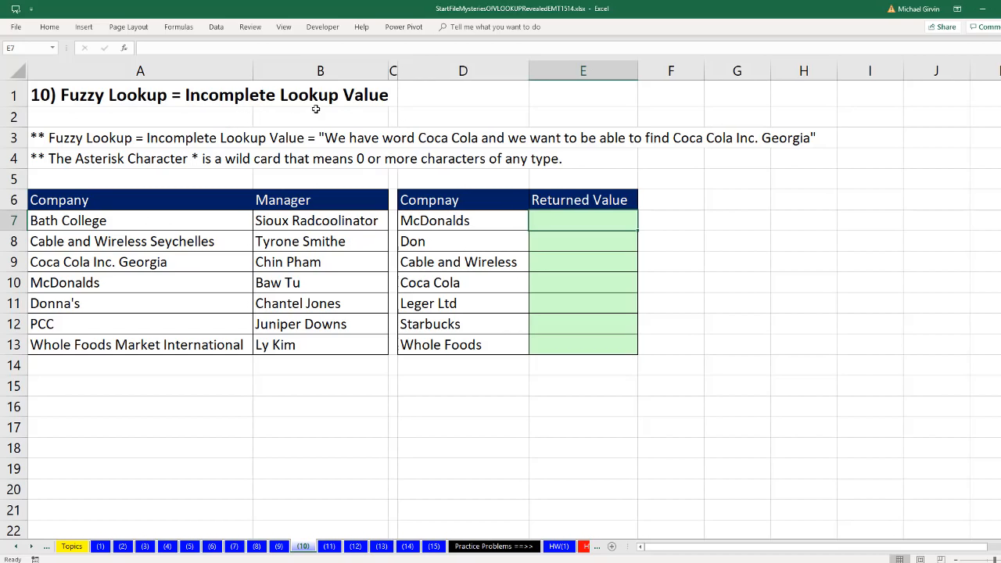
pyautogui.click(571, 285)
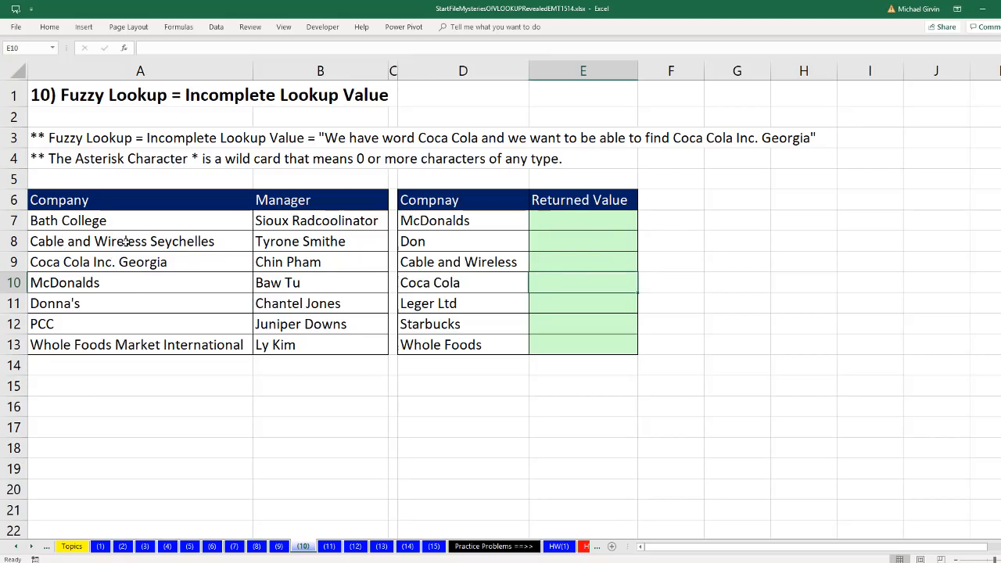
pyautogui.click(552, 219)
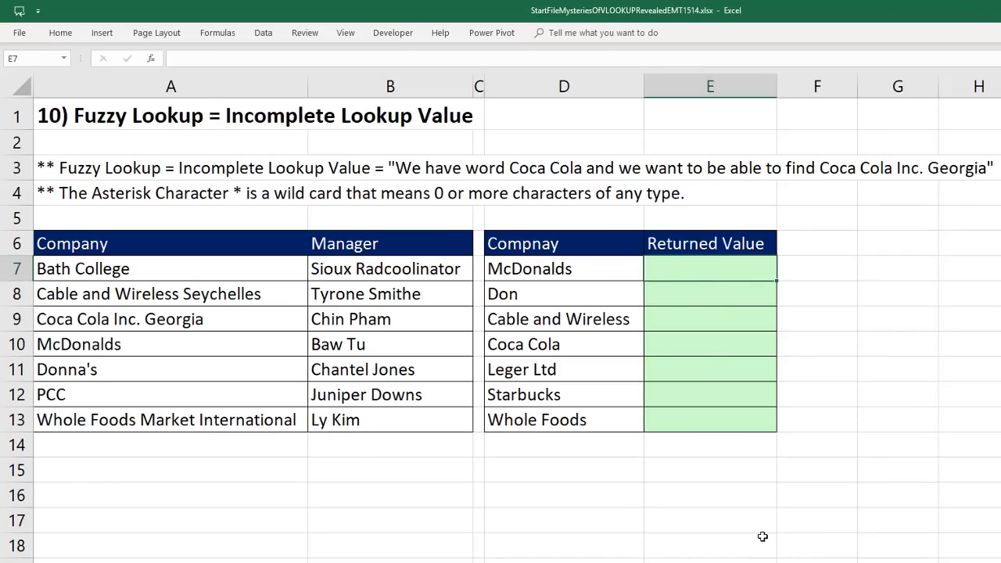
pyautogui.write('=vl')
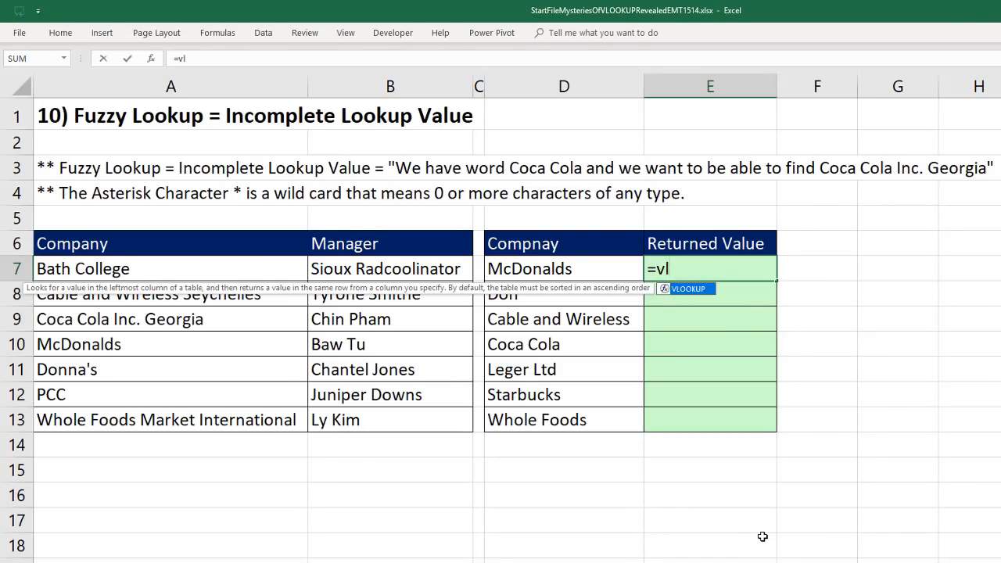
pyautogui.press('Tab')
pyautogui.press('Left')
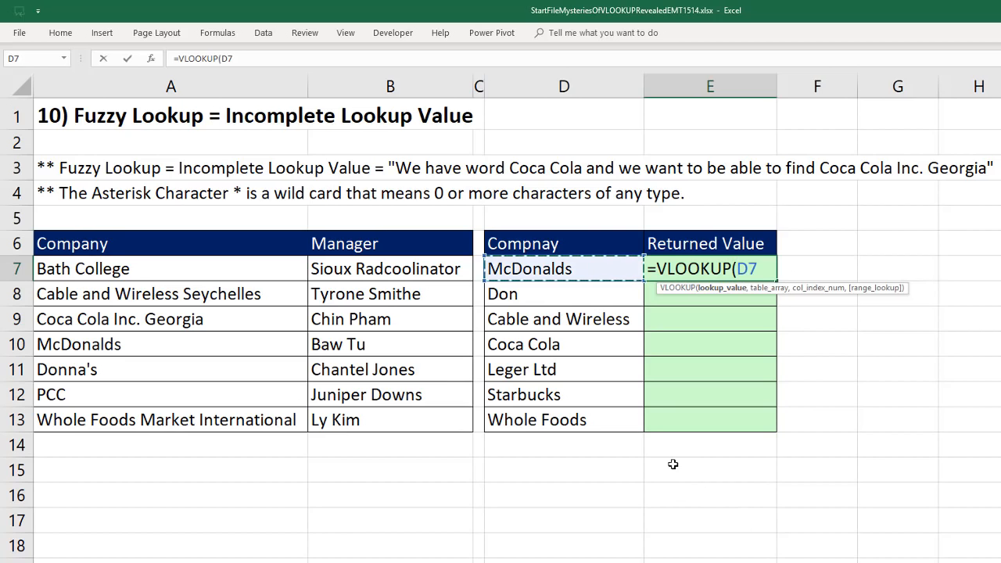
pyautogui.write(',')
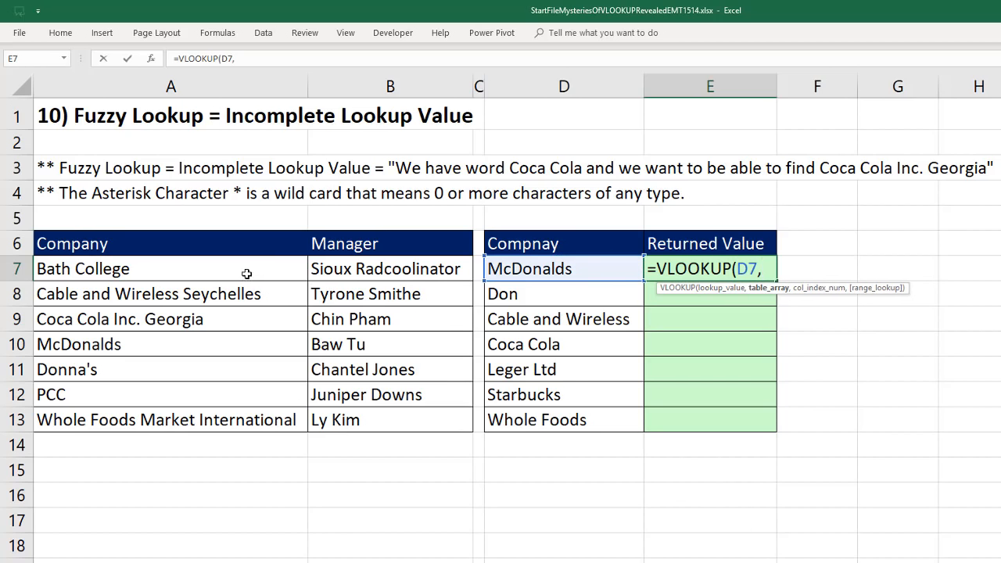
# Complete the E7 formula with table array $A$7:$B$13, column index 2 and exact match 0, and fill it down to E13
pyautogui.moveTo(194, 267); pyautogui.dragTo(384, 415)
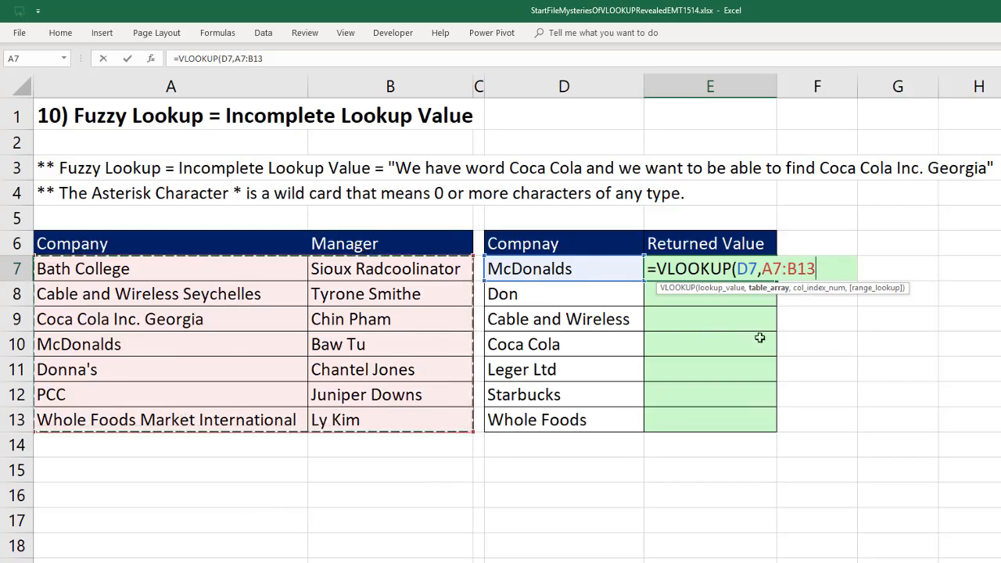
pyautogui.press('F4')
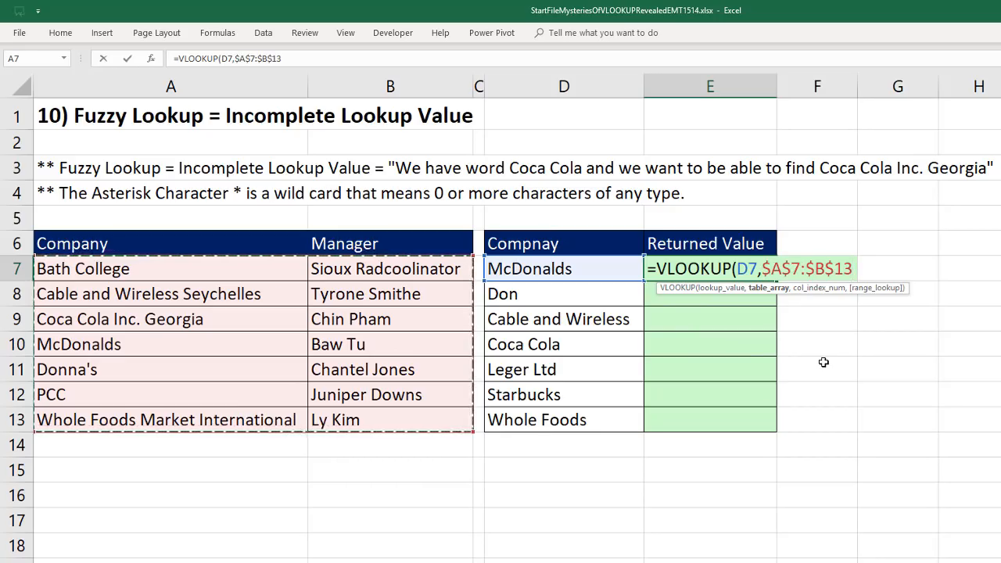
pyautogui.write(',2,')
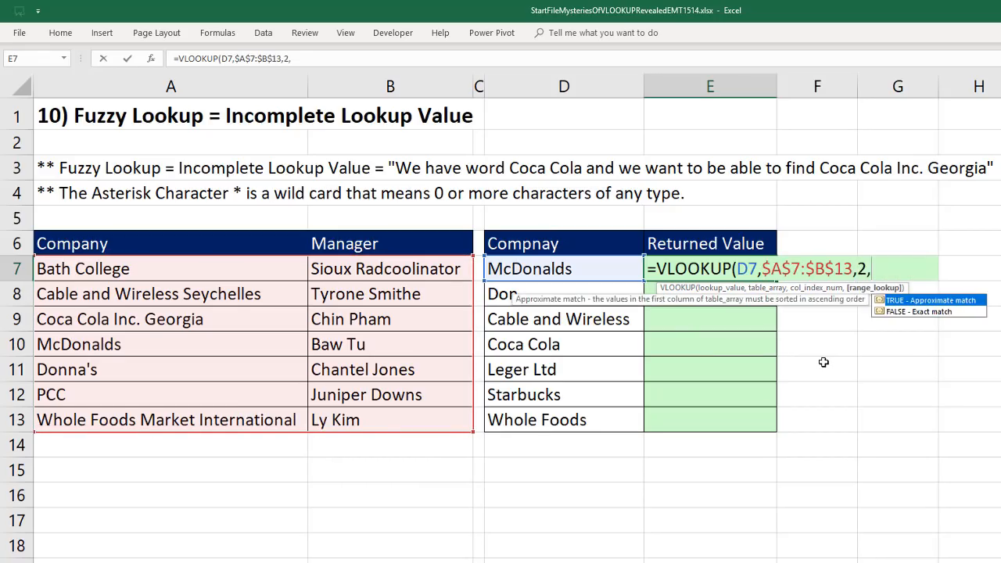
pyautogui.write('0)')
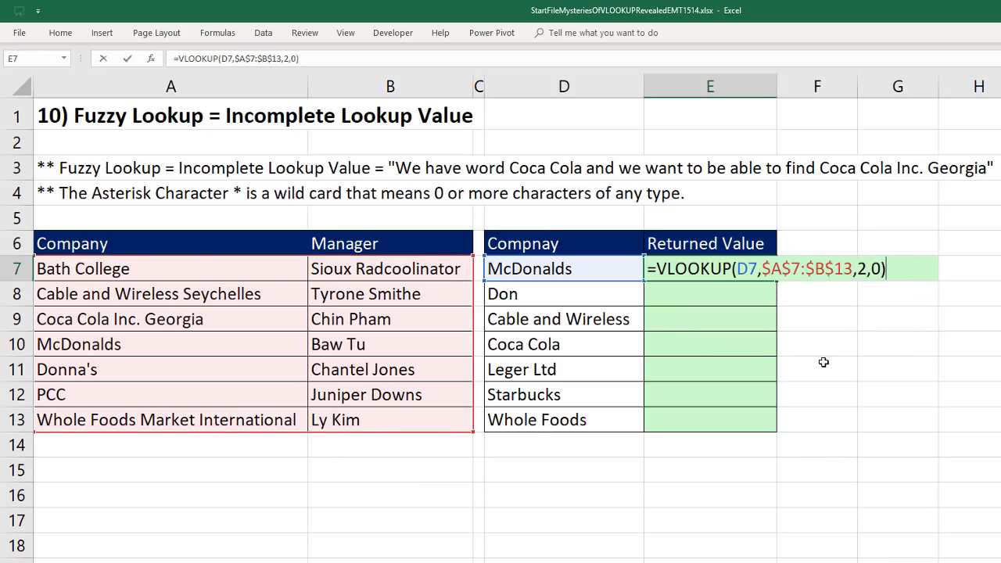
pyautogui.hotkey('ctrl', 'Return')
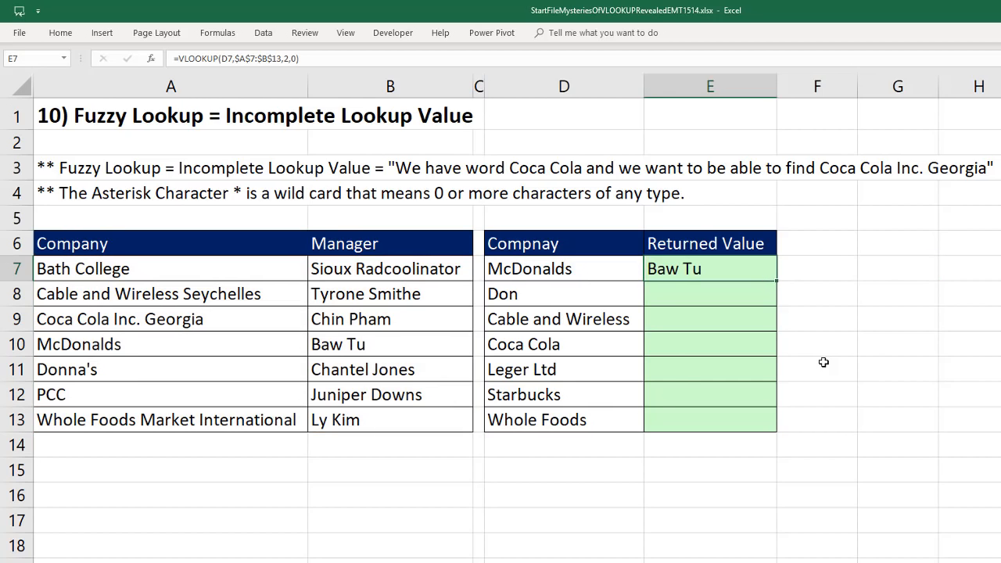
pyautogui.doubleClick(779, 281)
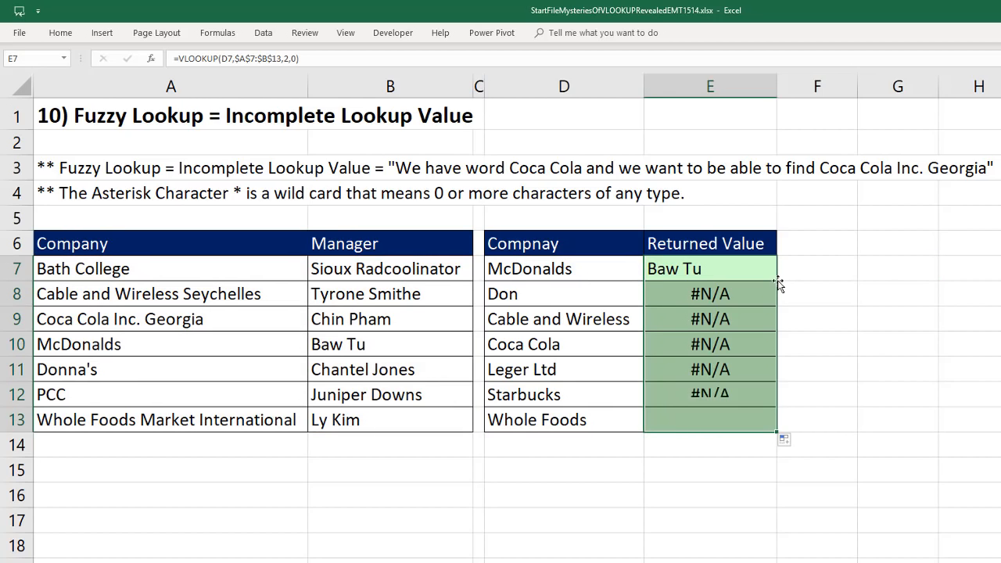
# Edit the VLOOKUP in E10 to join an asterisk wildcard before the lookup value, as "*"&D10
pyautogui.click(683, 351)
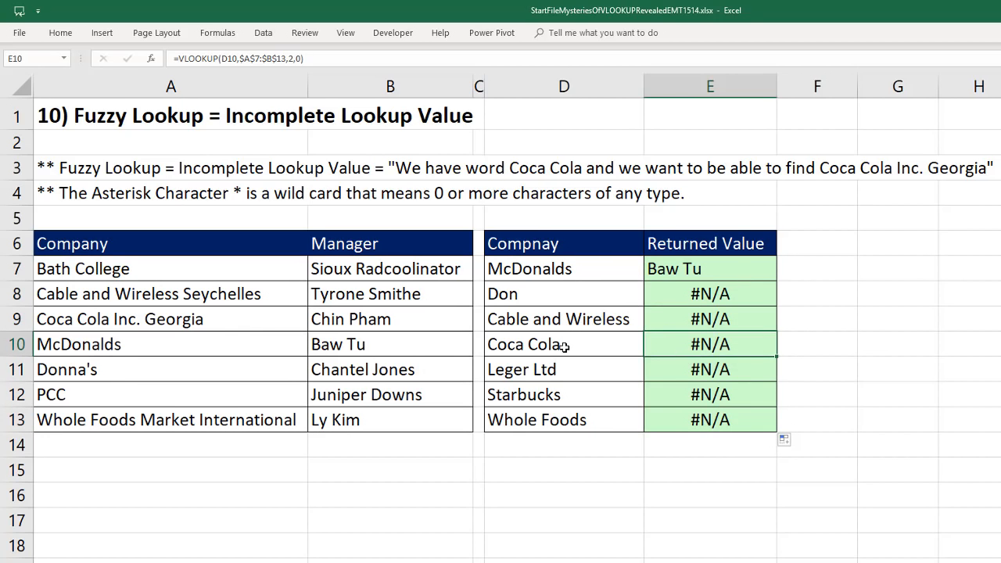
pyautogui.press('F2')
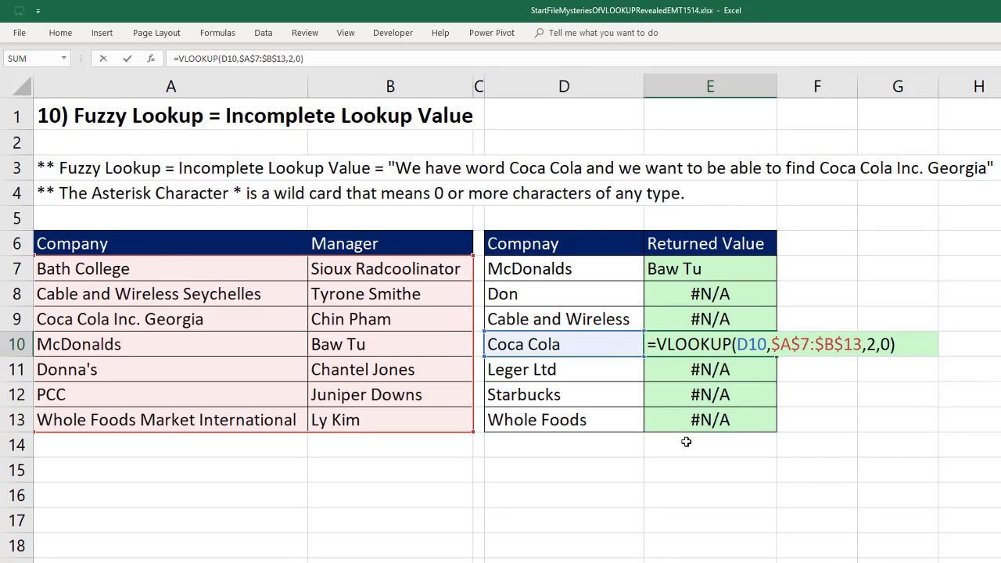
pyautogui.click(738, 344)
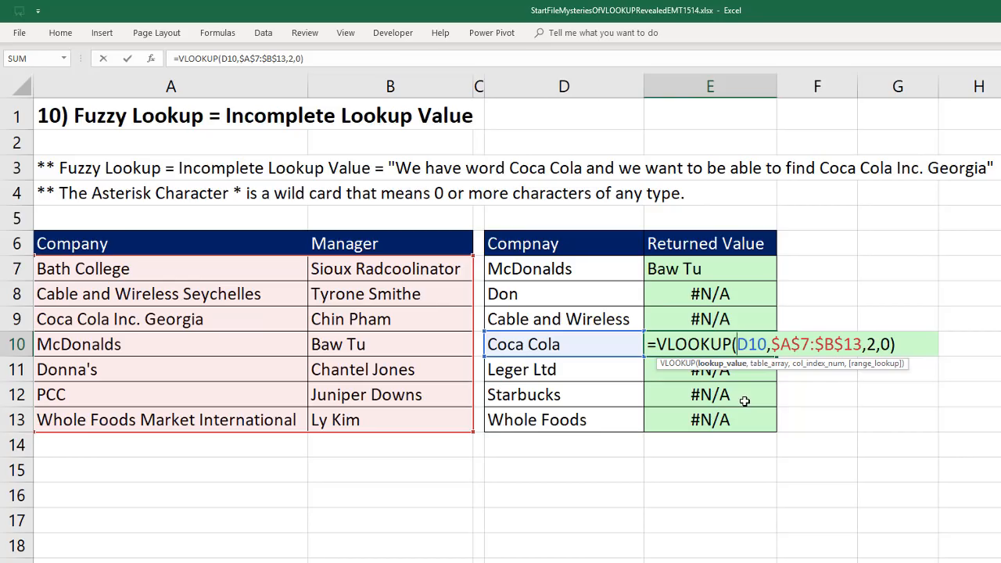
pyautogui.write('"*')
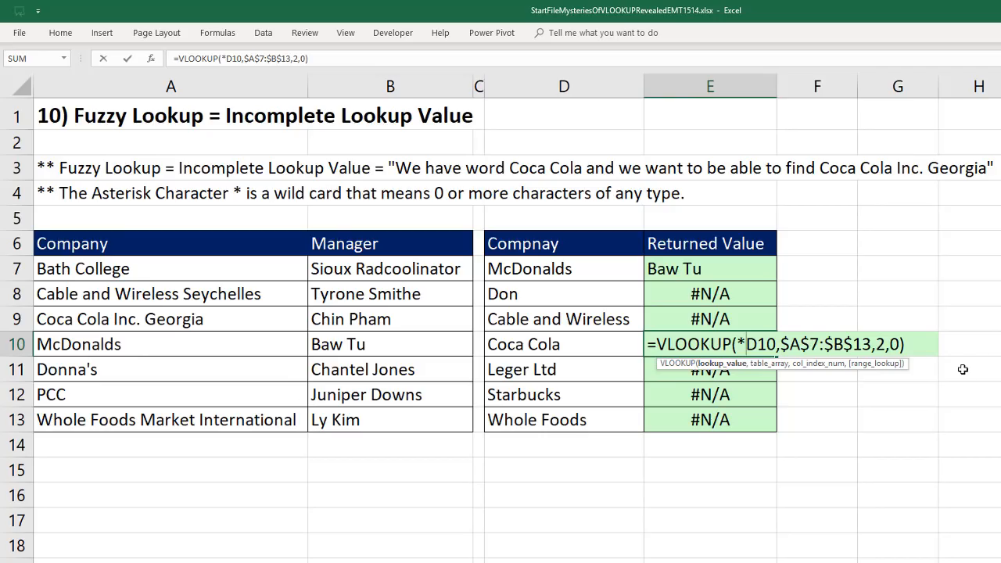
pyautogui.press('BackSpace')
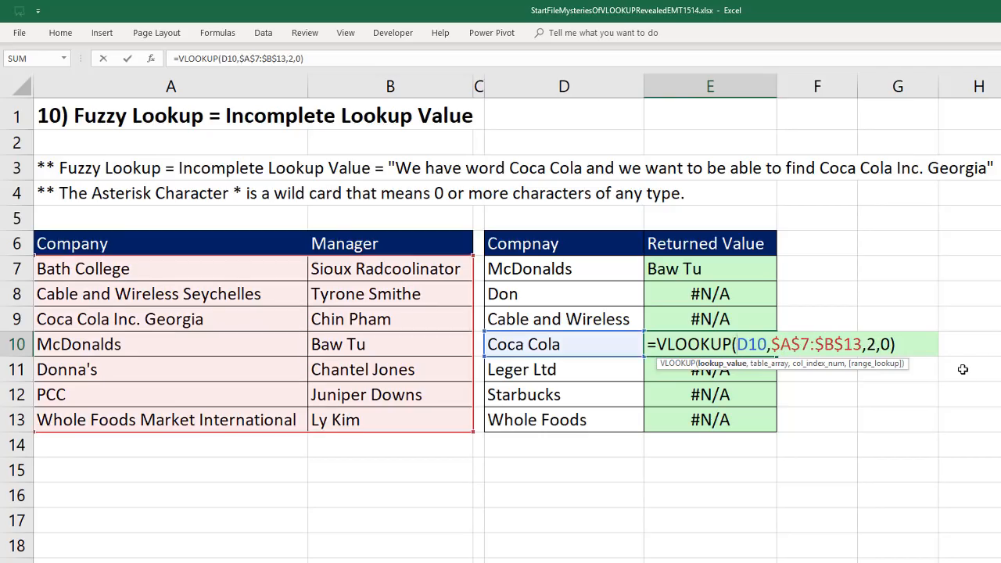
pyautogui.write('"')
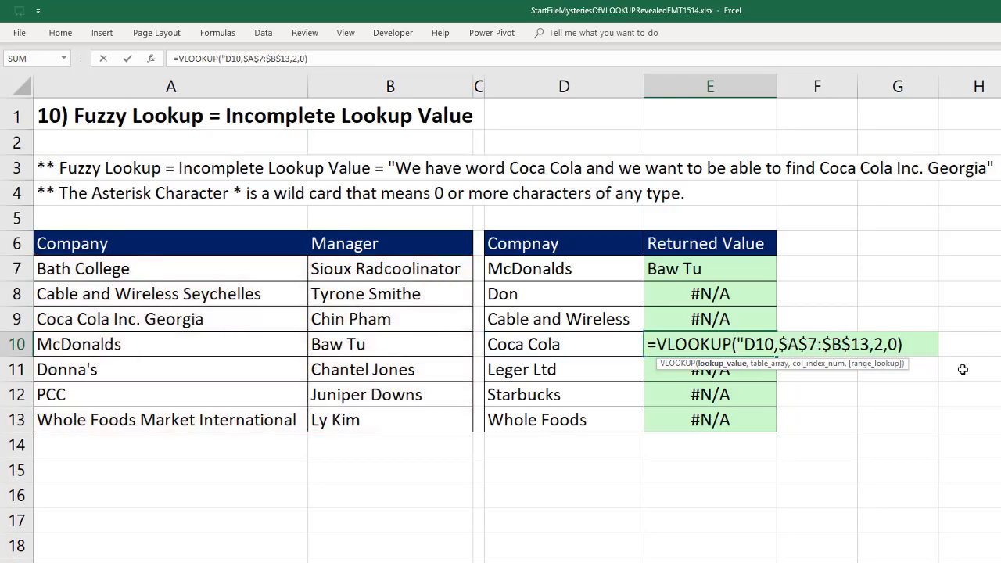
pyautogui.write('*"')
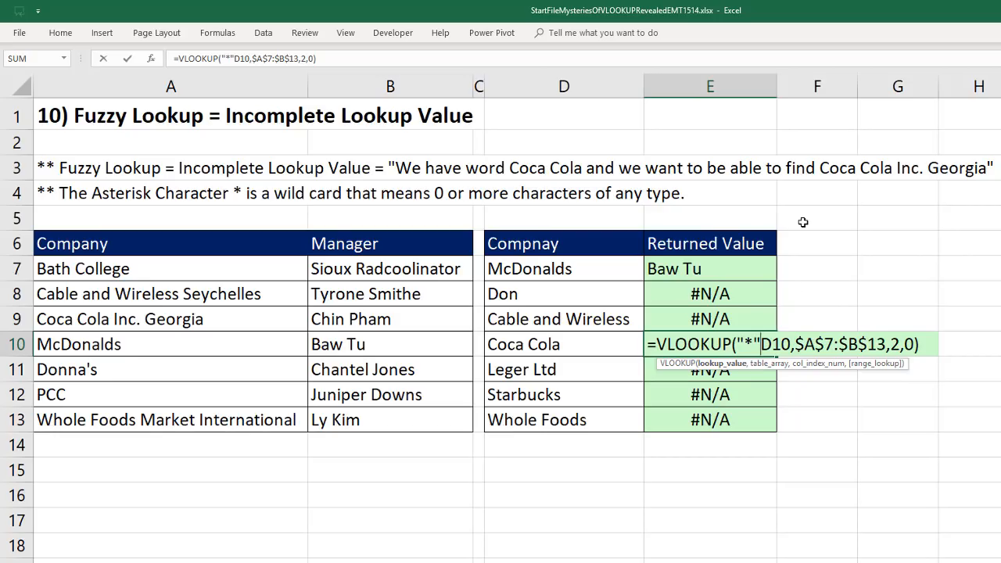
pyautogui.write('&')
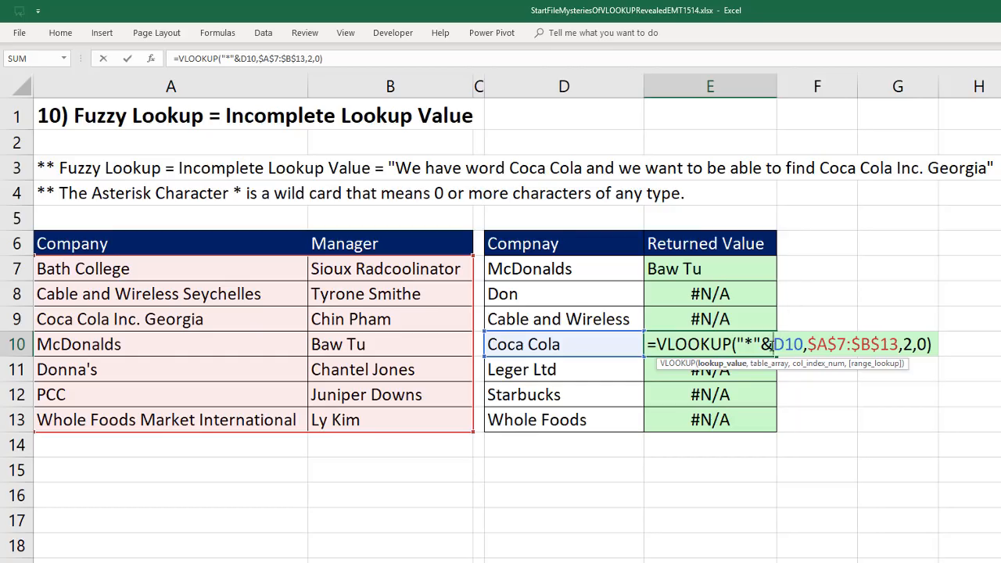
# Append &"*" after D10 in E10's lookup value and check the resulting wildcard lookup argument
pyautogui.click(722, 363)
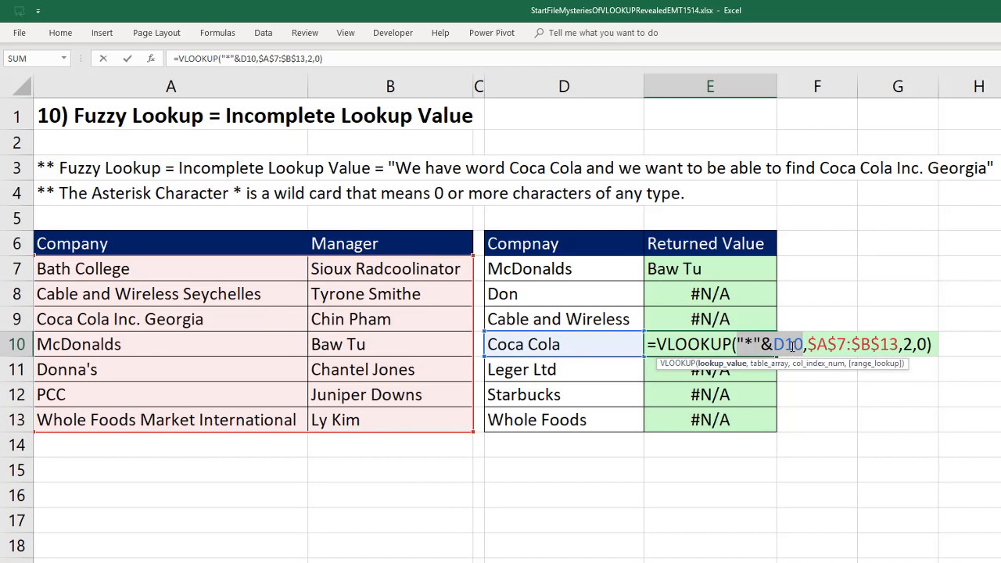
pyautogui.click(805, 343)
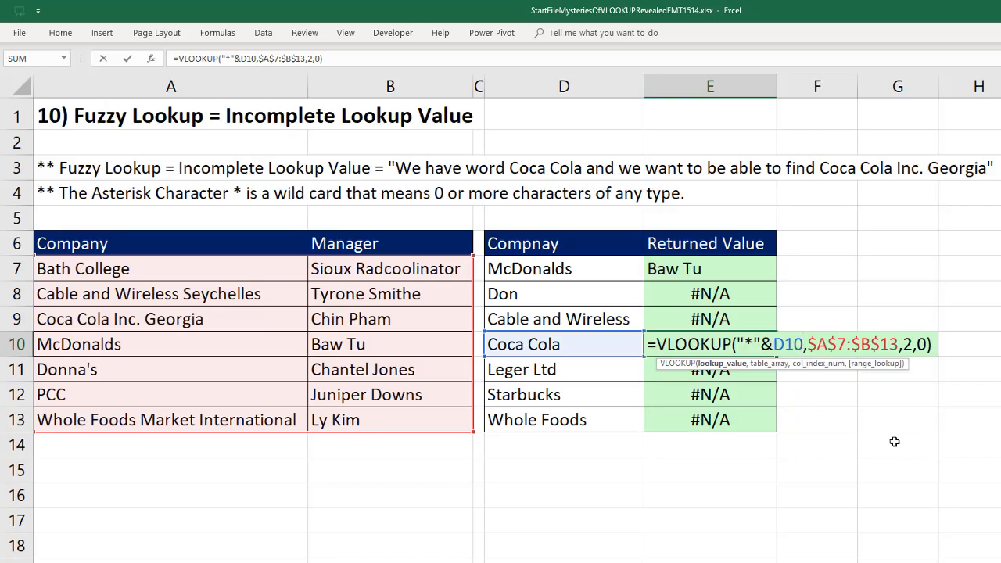
pyautogui.write('&"*')
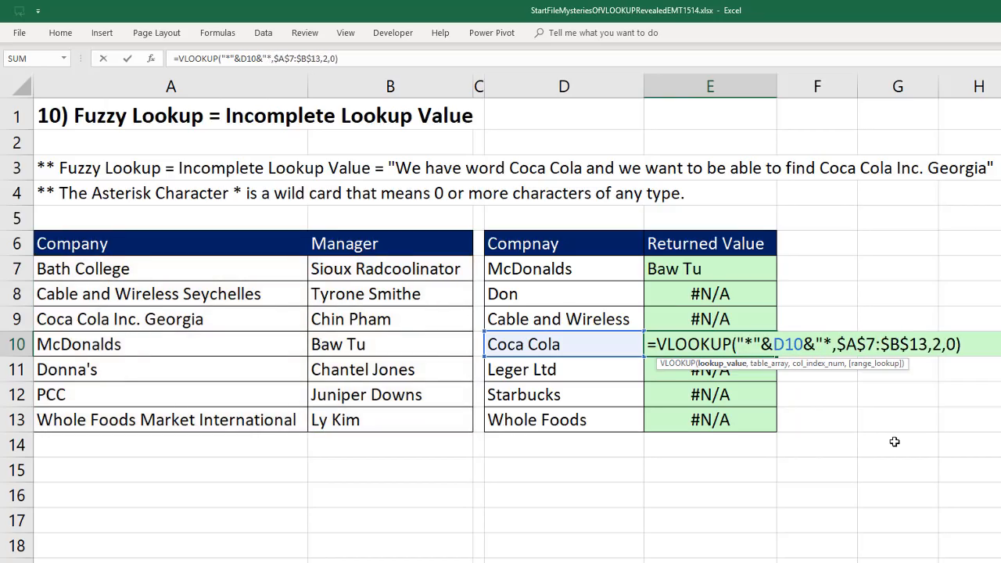
pyautogui.write('"')
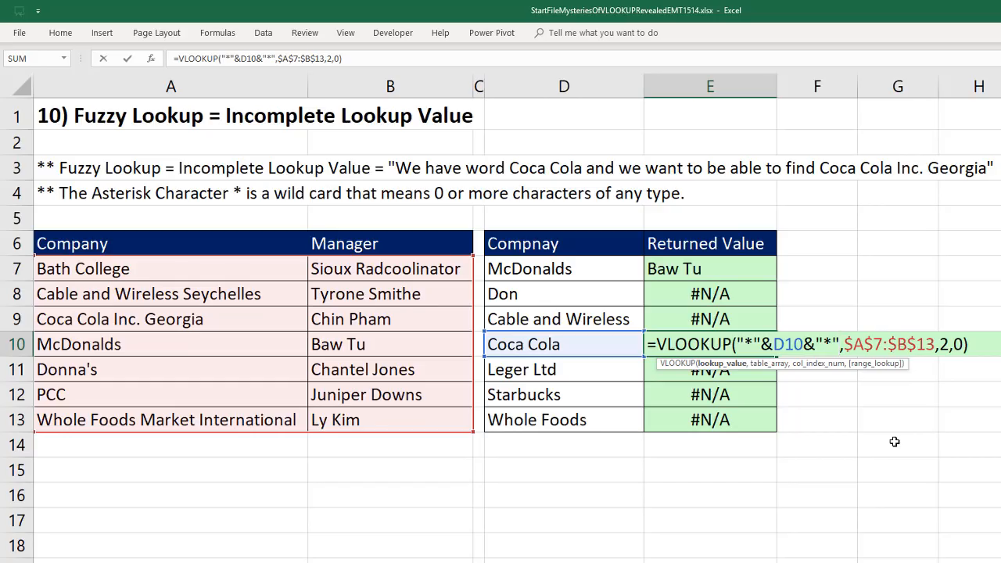
pyautogui.click(740, 365)
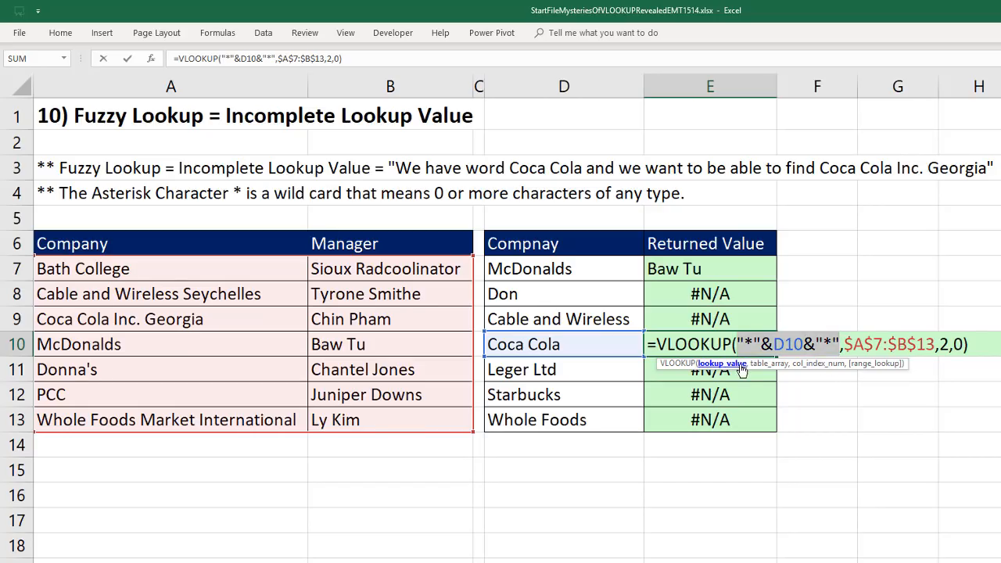
pyautogui.doubleClick(785, 344)
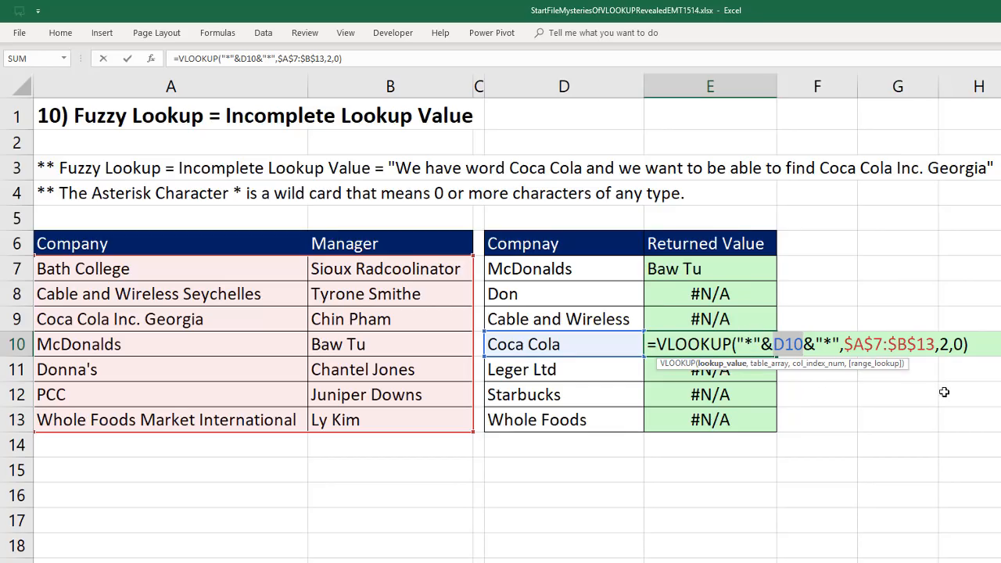
# Enter the wildcard VLOOKUP in E10 and fill it down to E13 and up to E7
pyautogui.hotkey('ctrl', 'Return')
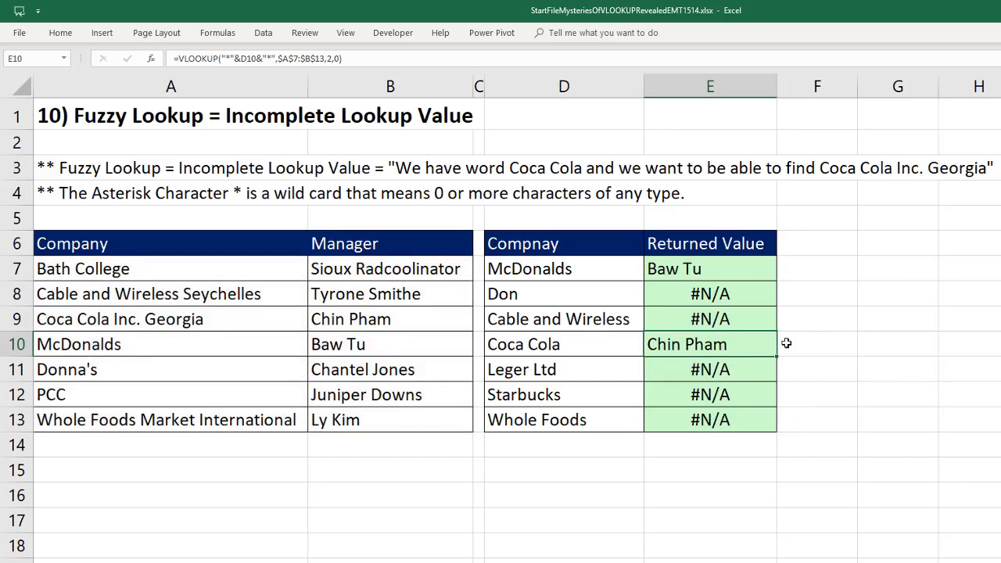
pyautogui.moveTo(778, 357); pyautogui.dragTo(777, 431)
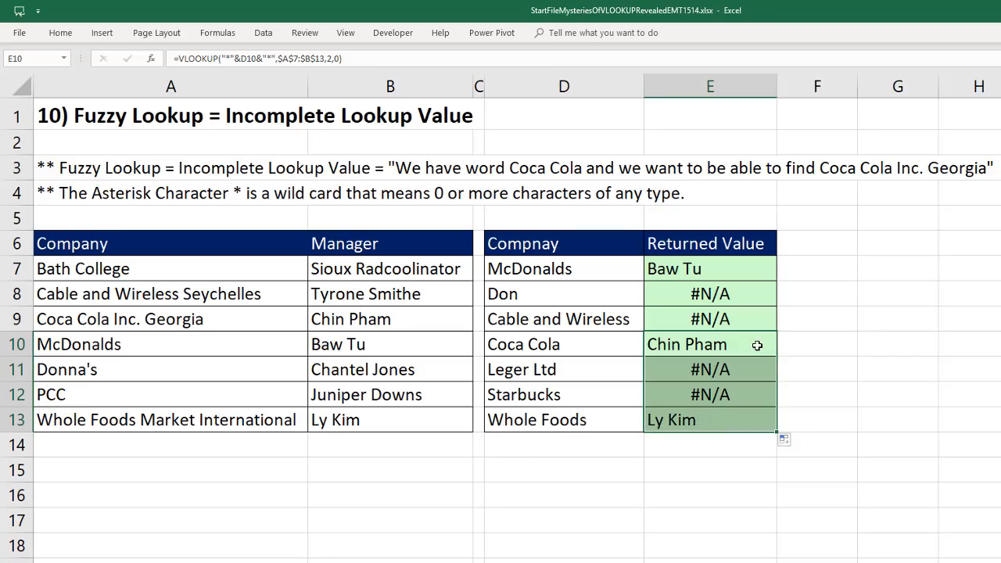
pyautogui.click(757, 346)
pyautogui.moveTo(778, 356); pyautogui.dragTo(774, 266)
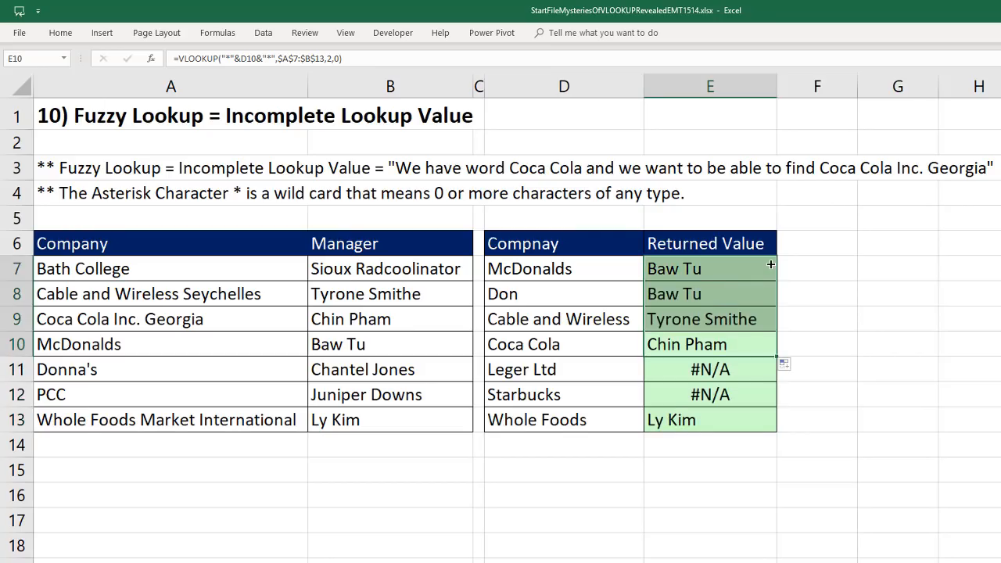
# Examine the filled wildcard formulas in E7, E9 and E10 against the company table
pyautogui.click(716, 276)
pyautogui.click(717, 323)
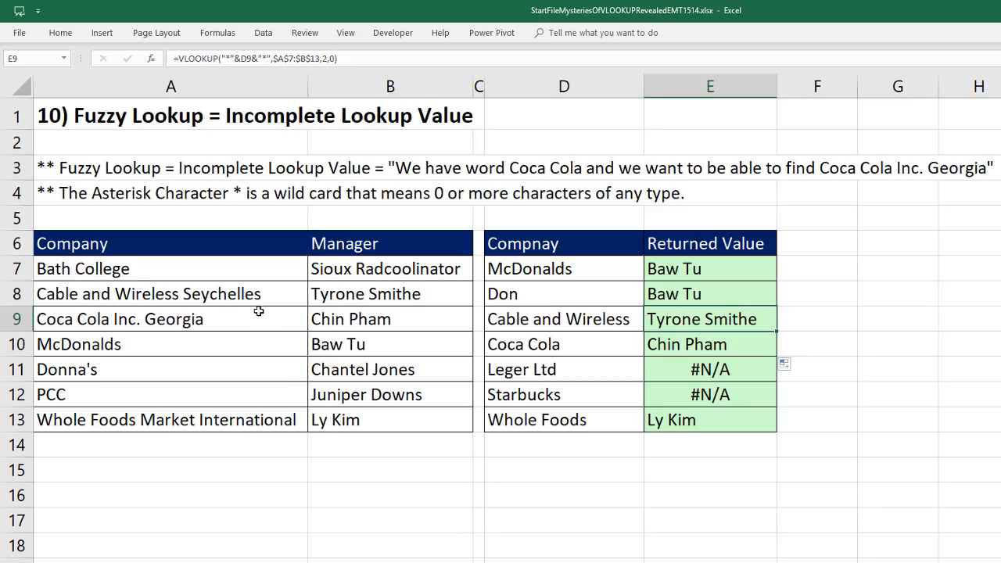
pyautogui.click(665, 354)
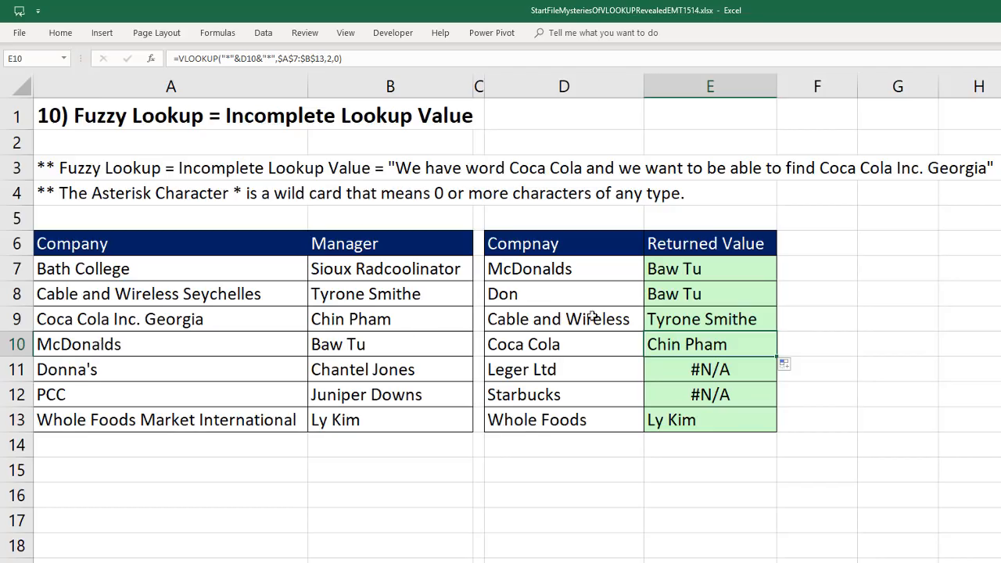
pyautogui.click(696, 270)
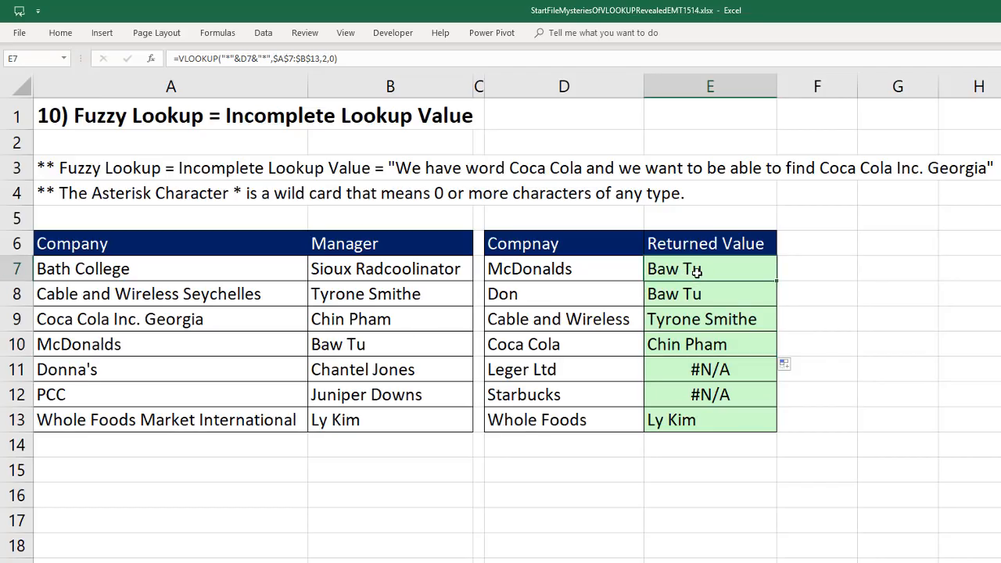
pyautogui.doubleClick(697, 270)
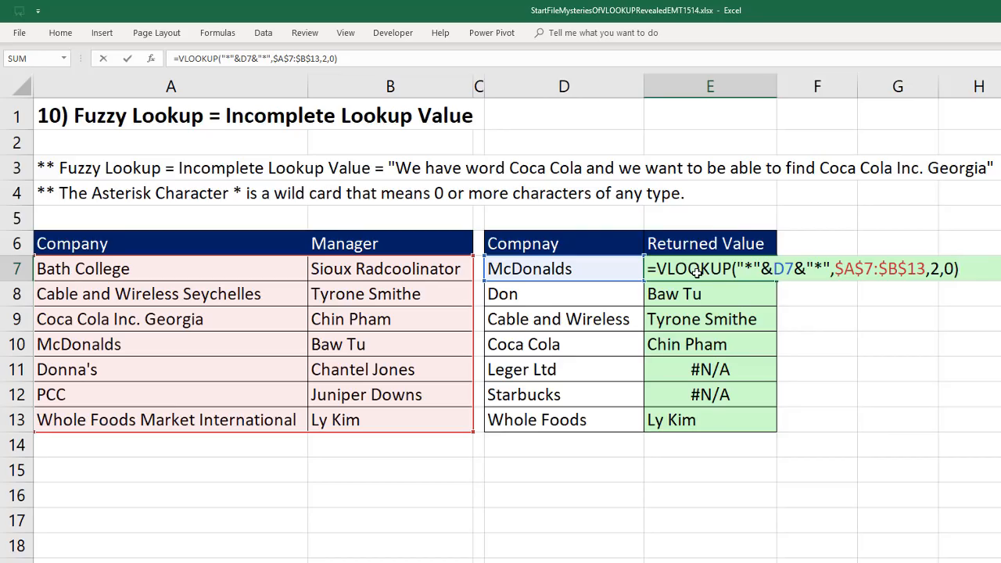
pyautogui.press('Return')
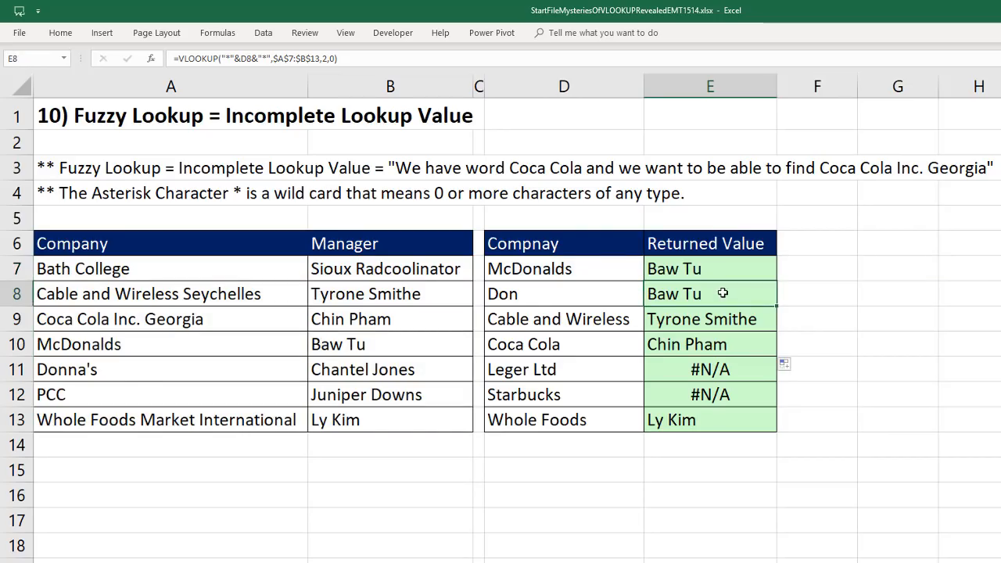
# Inspect the lookup value in E8's formula, the matching McDonalds record in A10:B10, and the results in E9 and E10
pyautogui.press('F2')
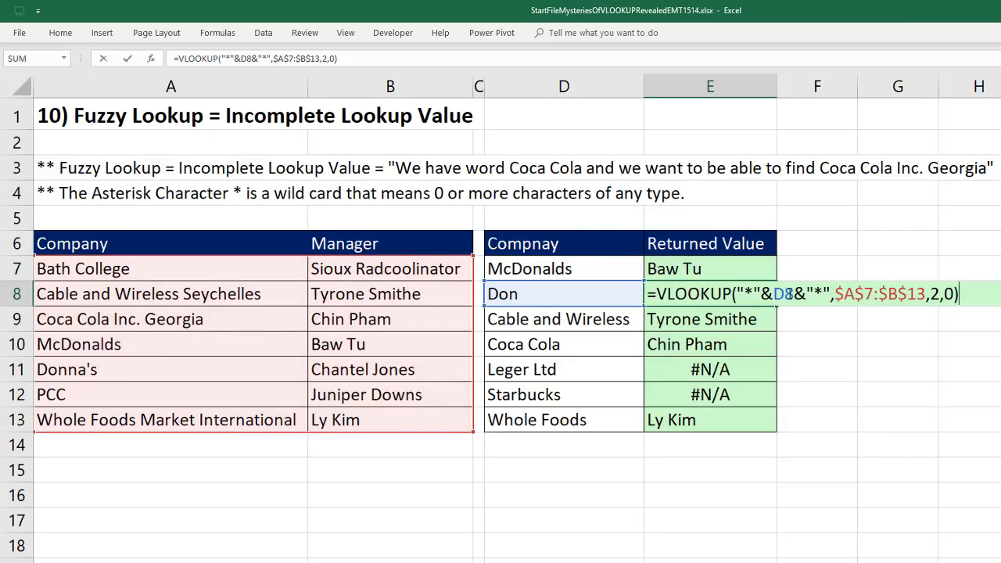
pyautogui.doubleClick(784, 295)
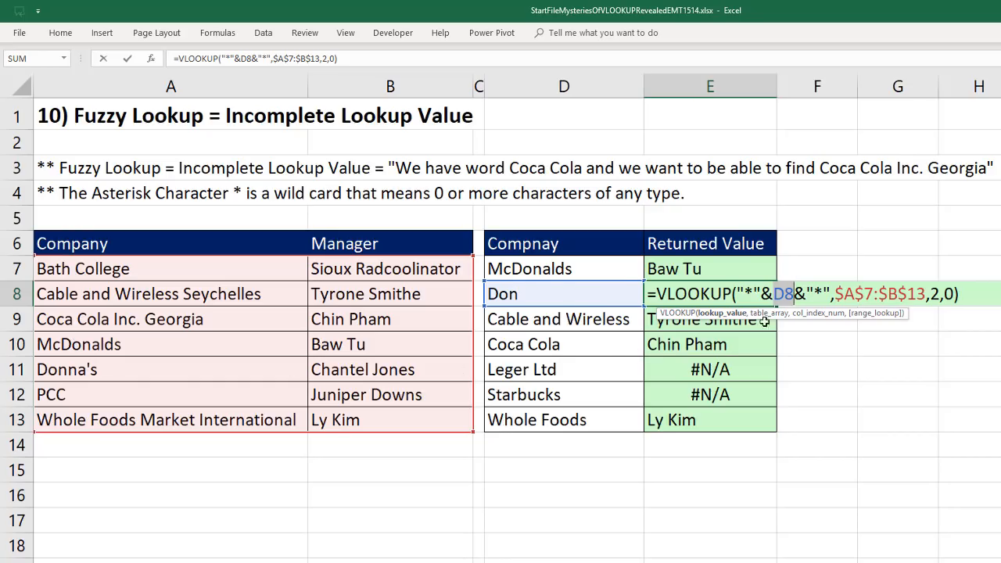
pyautogui.click(956, 294)
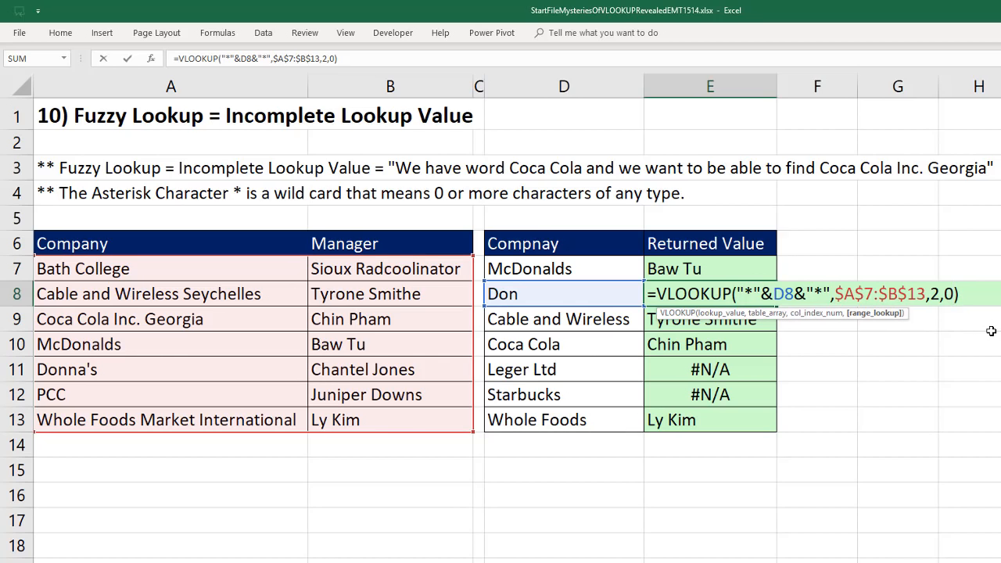
pyautogui.hotkey('ctrl', 'Return')
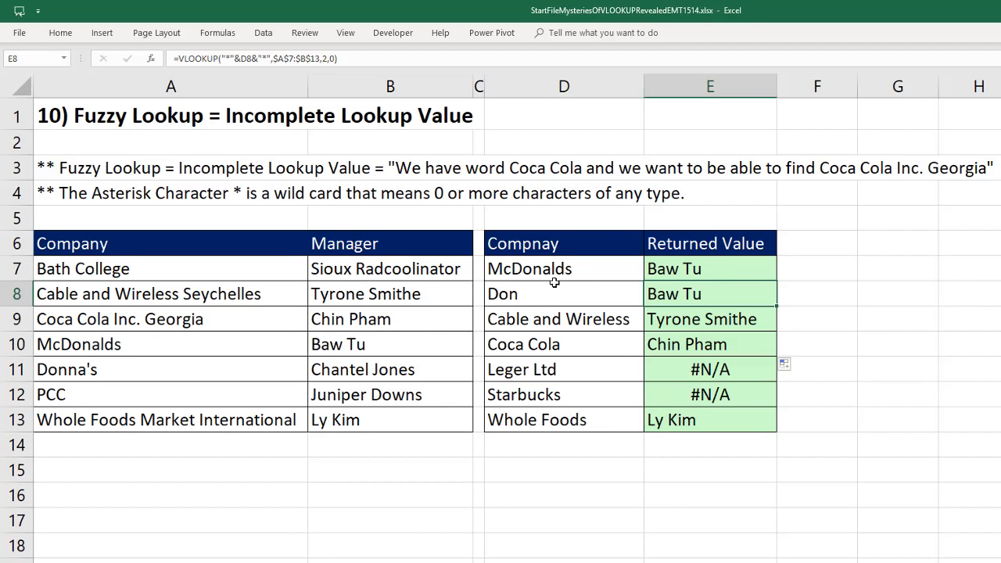
pyautogui.moveTo(279, 349); pyautogui.dragTo(344, 347)
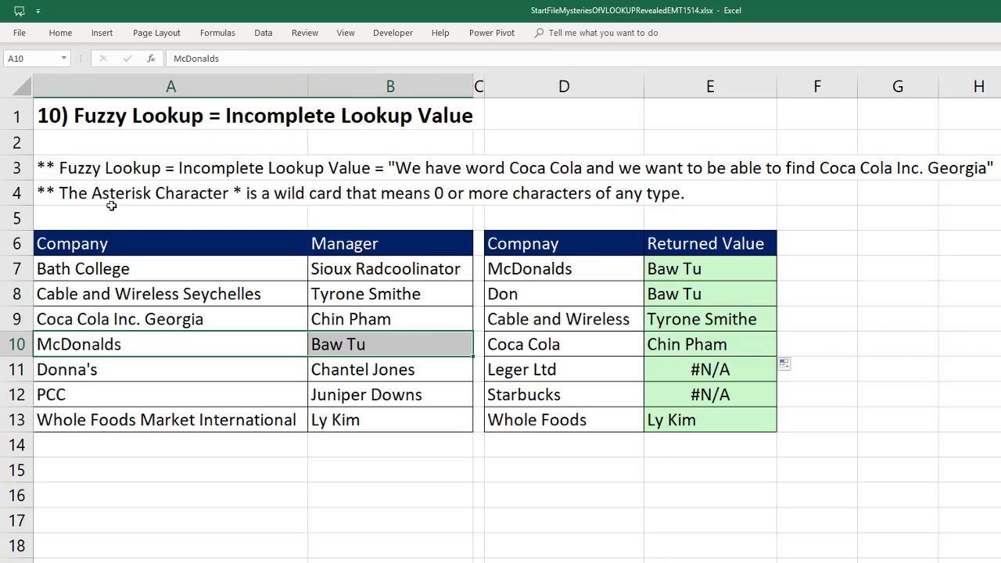
pyautogui.click(687, 321)
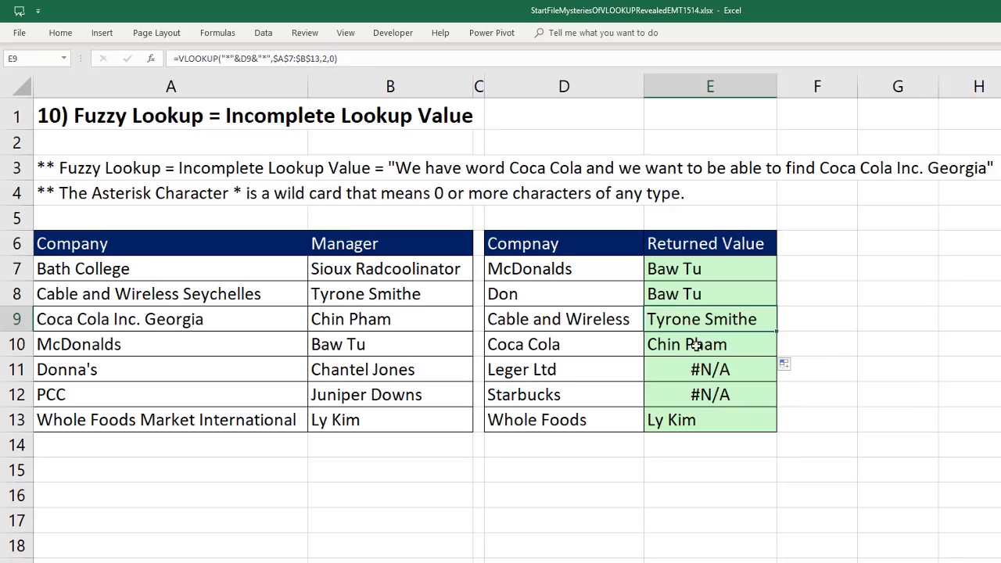
pyautogui.click(696, 342)
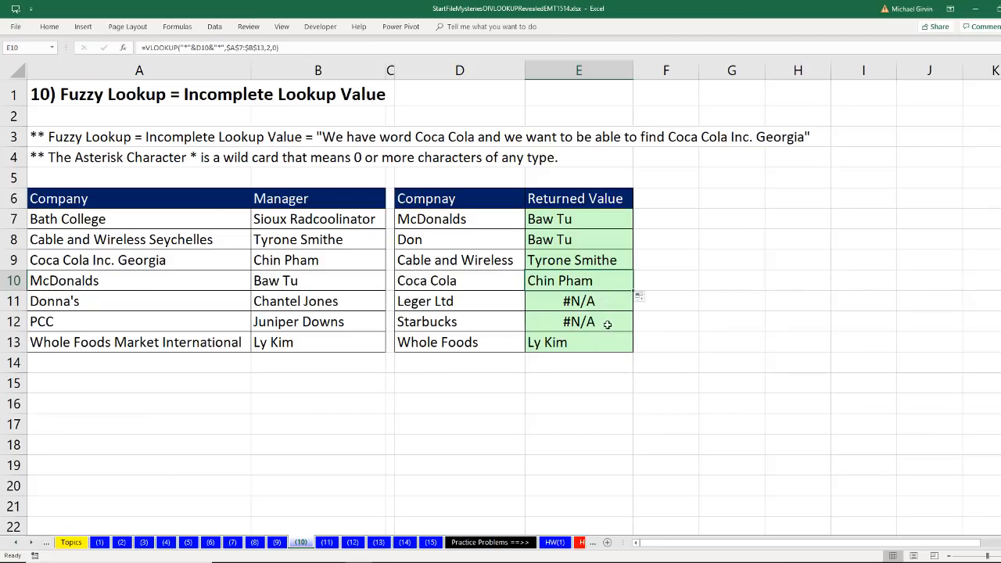
# Go to sheet (11) and wrap the VLOOKUP in E6 in an IFNA function as its value argument
pyautogui.click(327, 543)
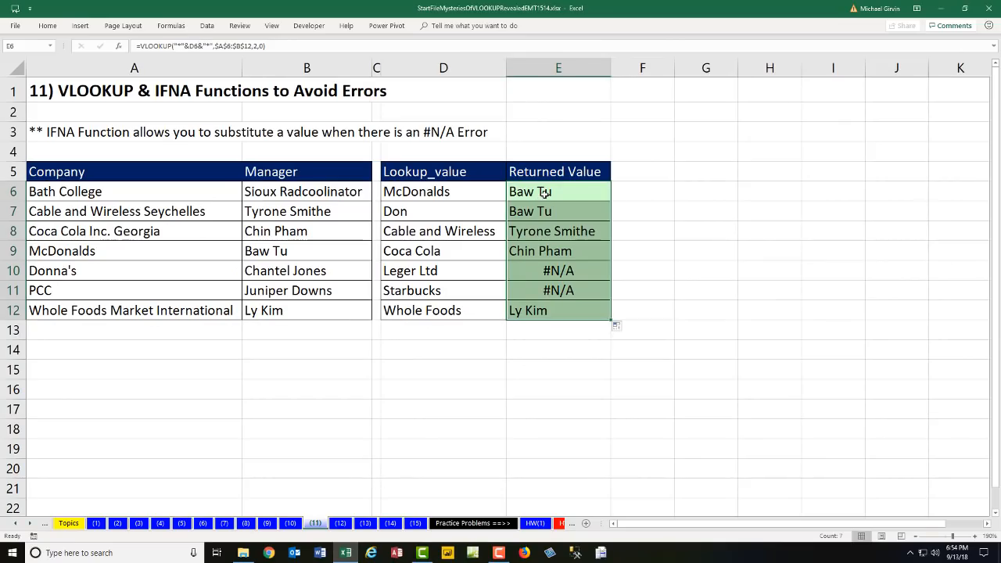
pyautogui.click(545, 193)
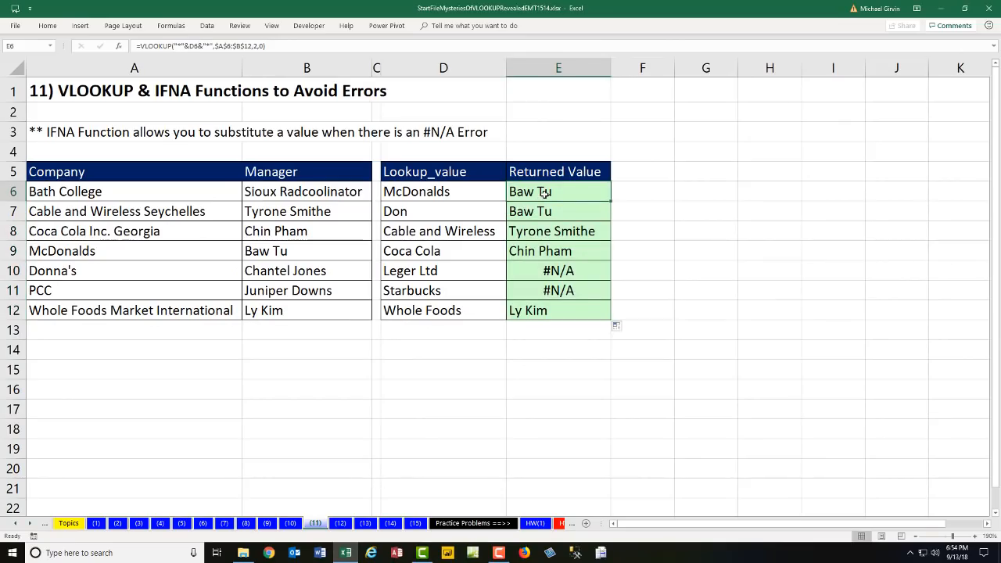
pyautogui.doubleClick(545, 193)
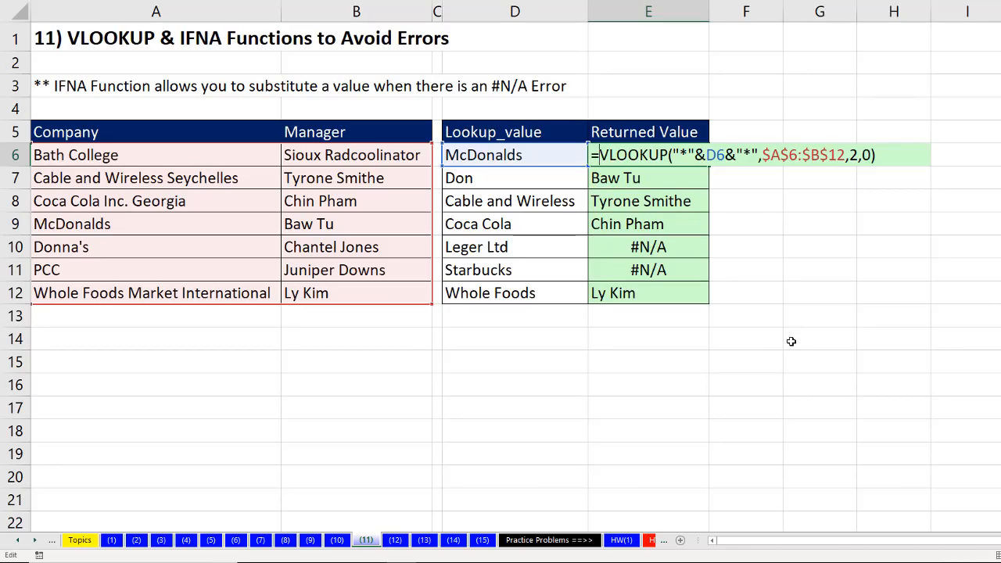
pyautogui.write('ifna')
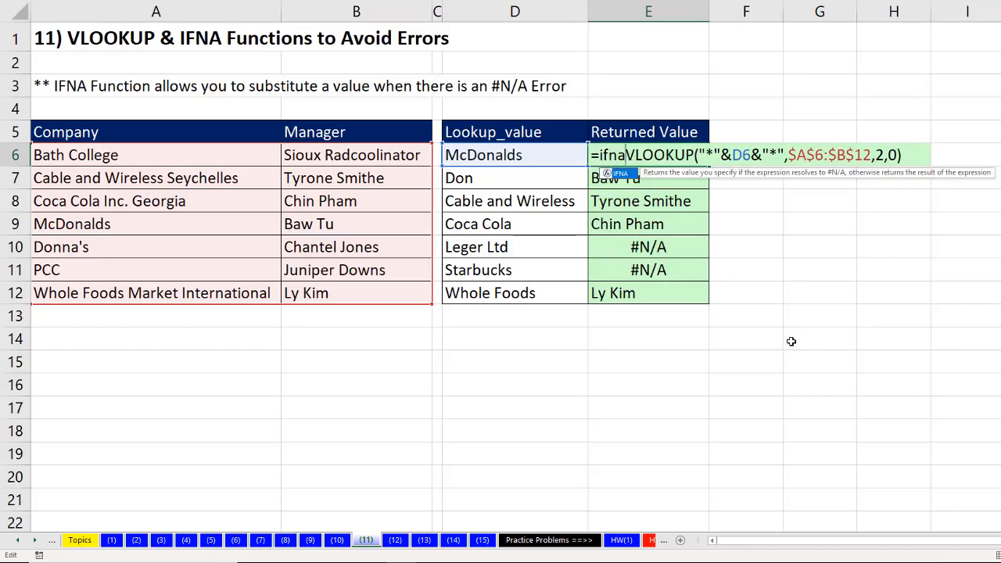
pyautogui.press('Tab')
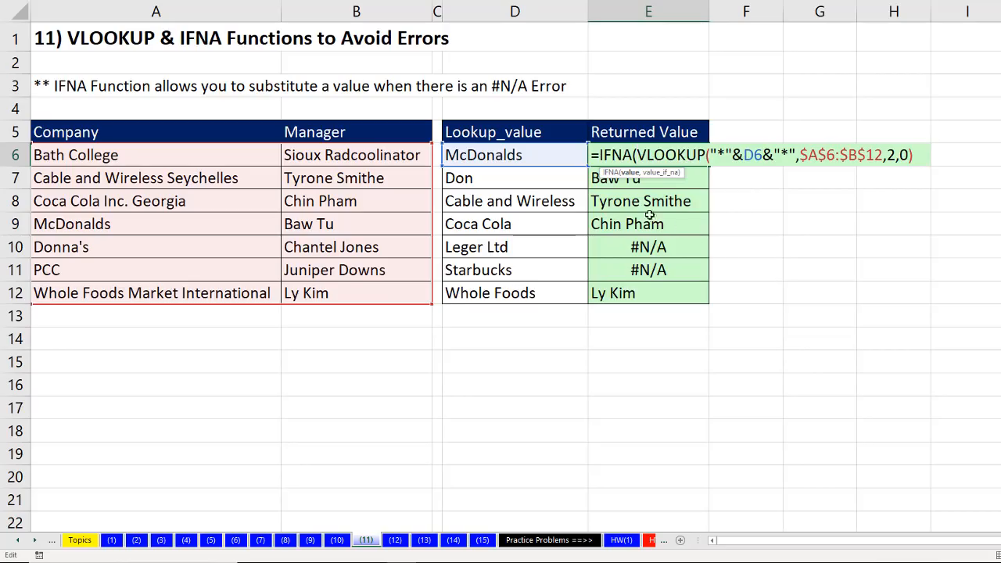
pyautogui.click(626, 172)
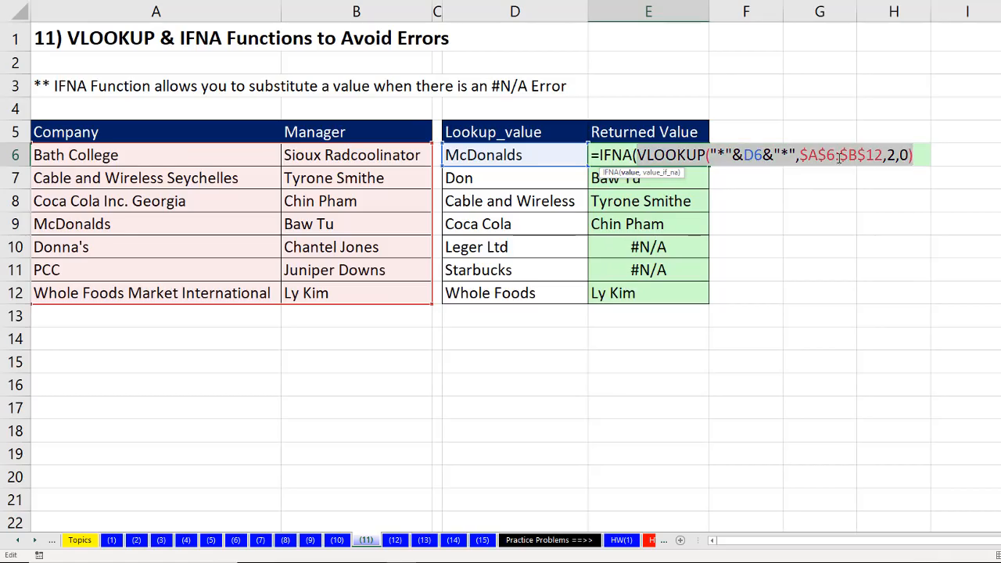
pyautogui.click(920, 160)
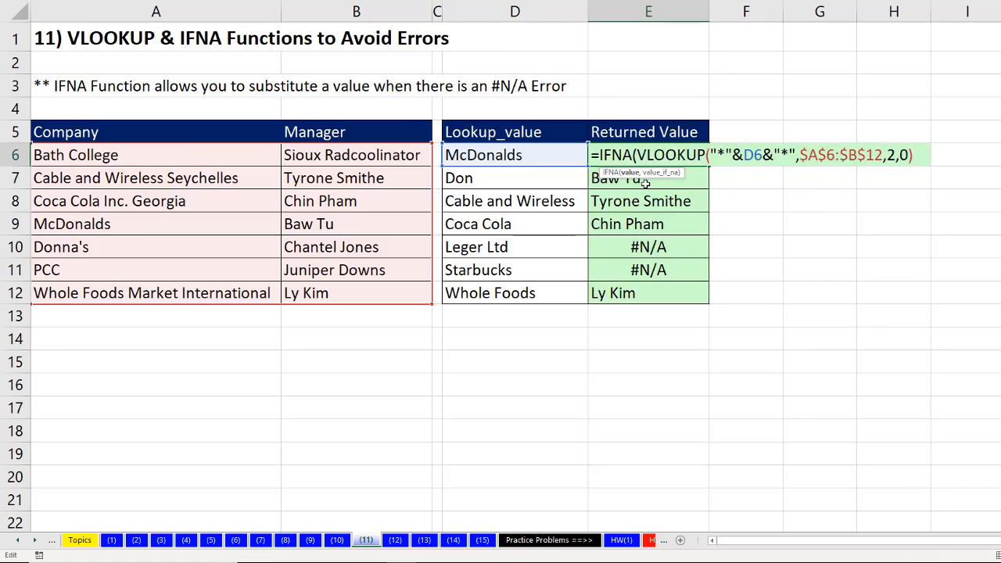
# Complete the IFNA in E6 with "No Match" as the value_if_na argument and fill the formula down to E12
pyautogui.write(',')
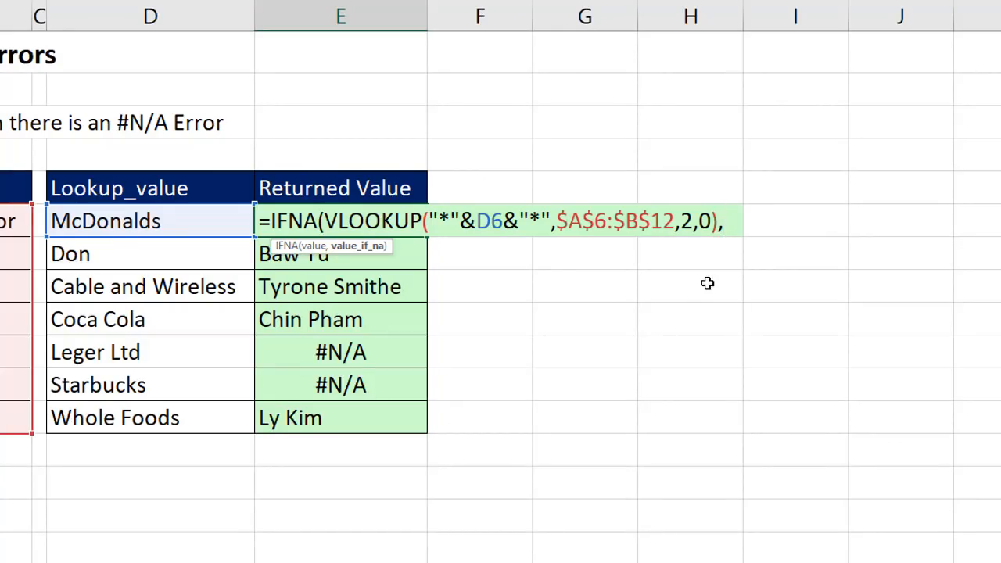
pyautogui.write('"No Match')
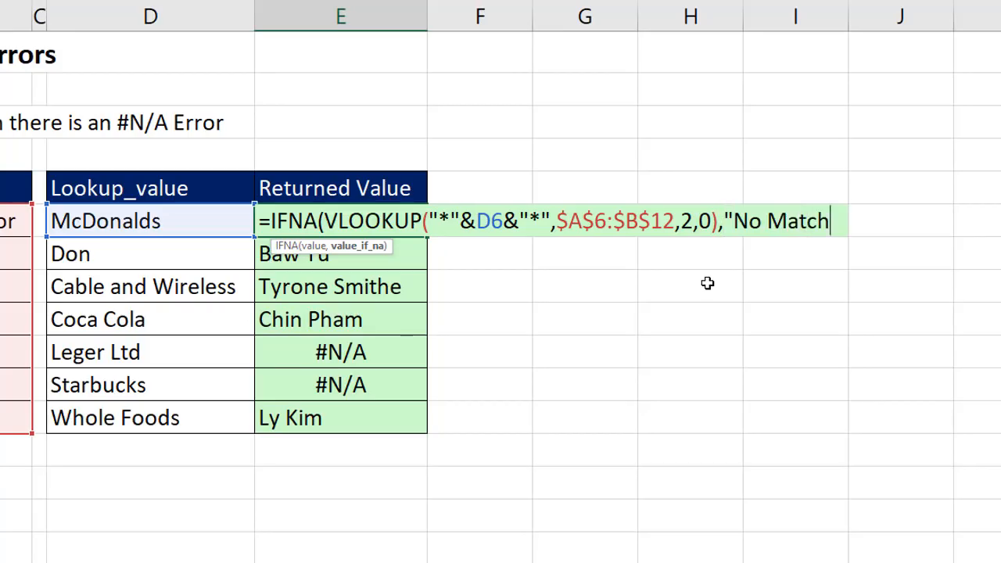
pyautogui.write('")')
pyautogui.hotkey('ctrl', 'Return')
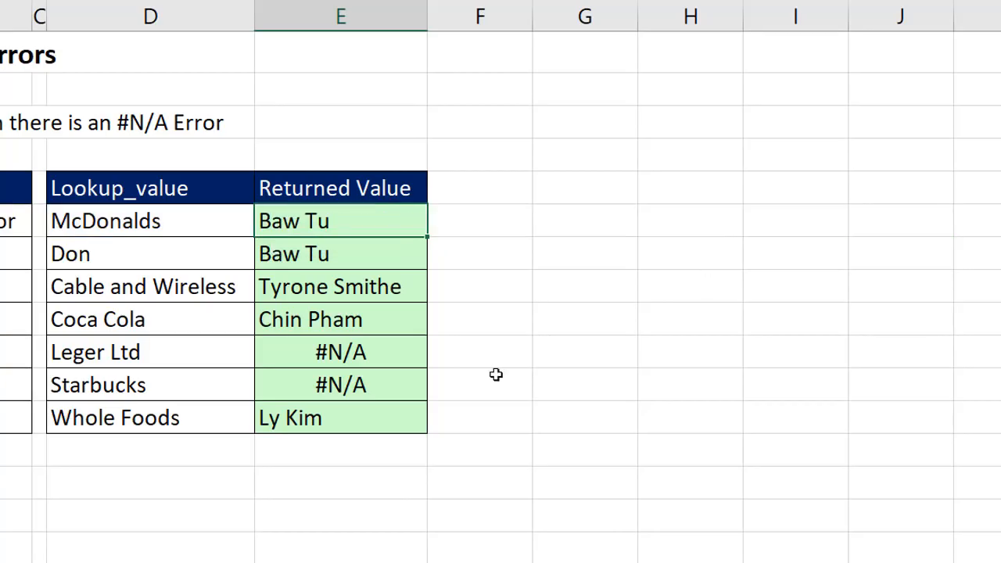
pyautogui.doubleClick(427, 238)
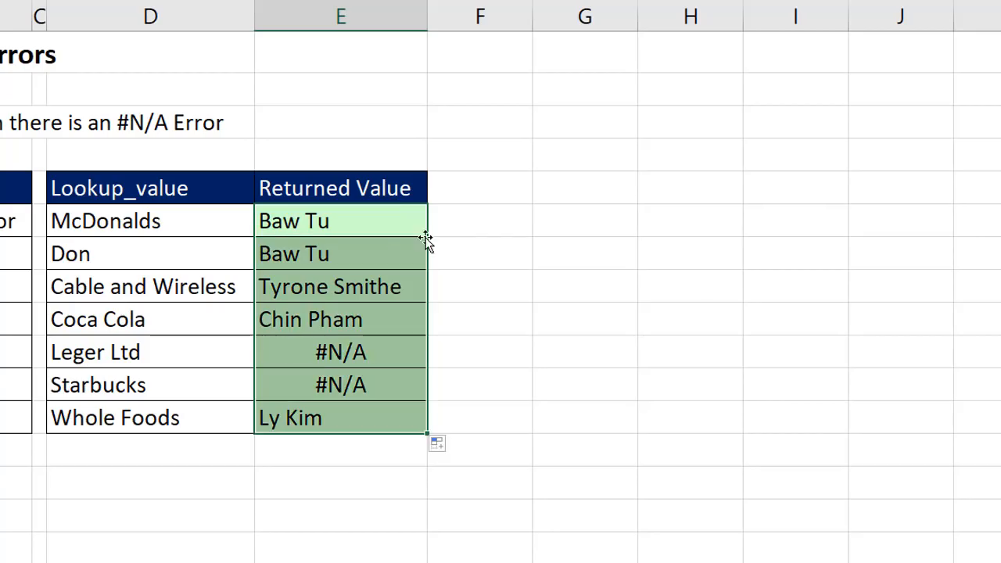
# Check the IFNA results in E10 and E11 and review the formula in E6
pyautogui.click(301, 358)
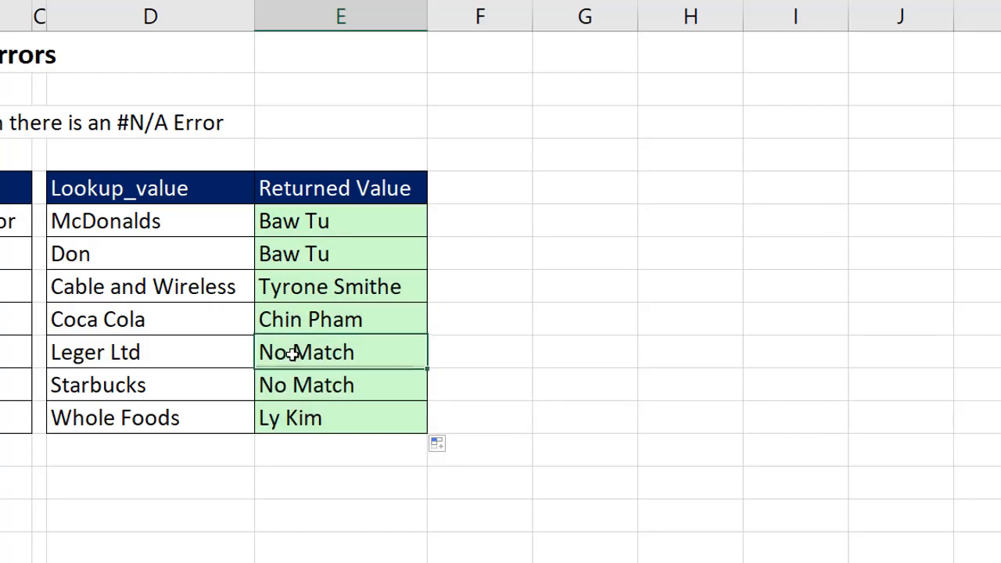
pyautogui.click(304, 382)
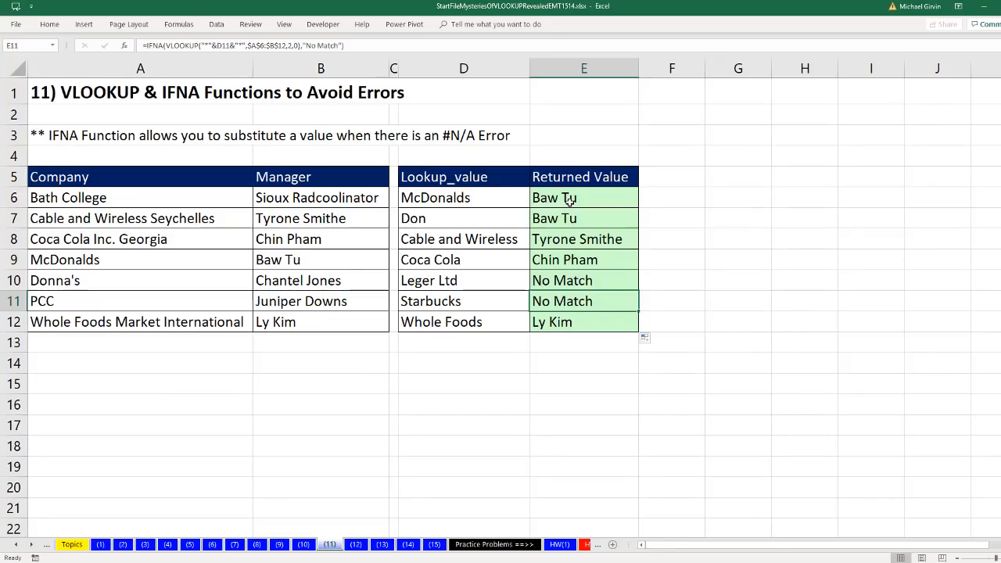
pyautogui.click(318, 224)
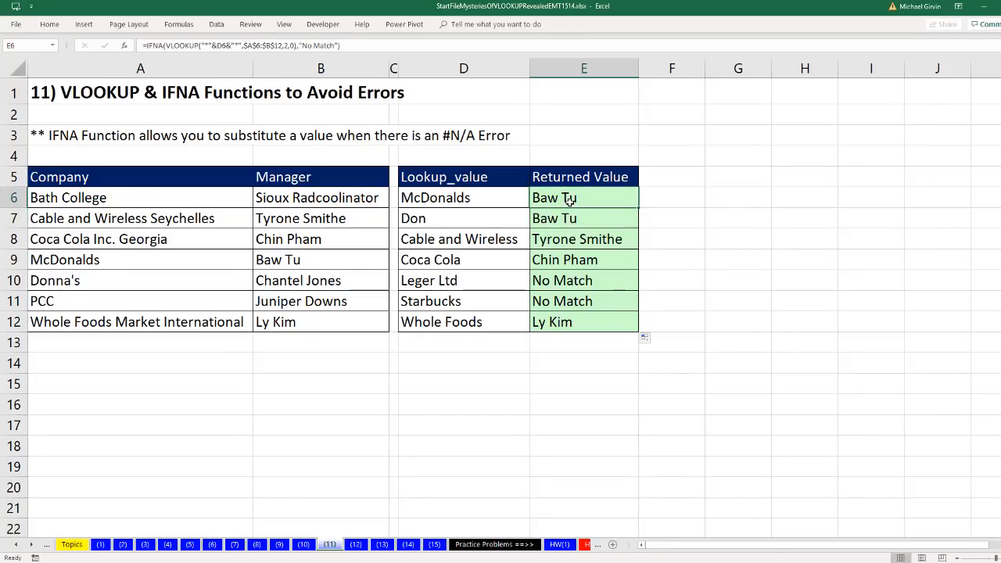
pyautogui.press('F2')
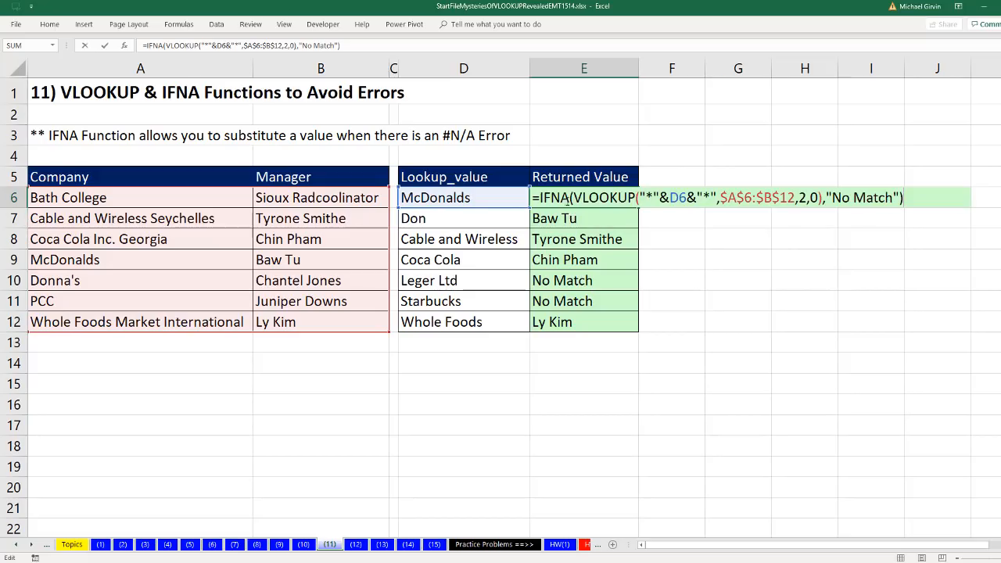
pyautogui.press('Escape')
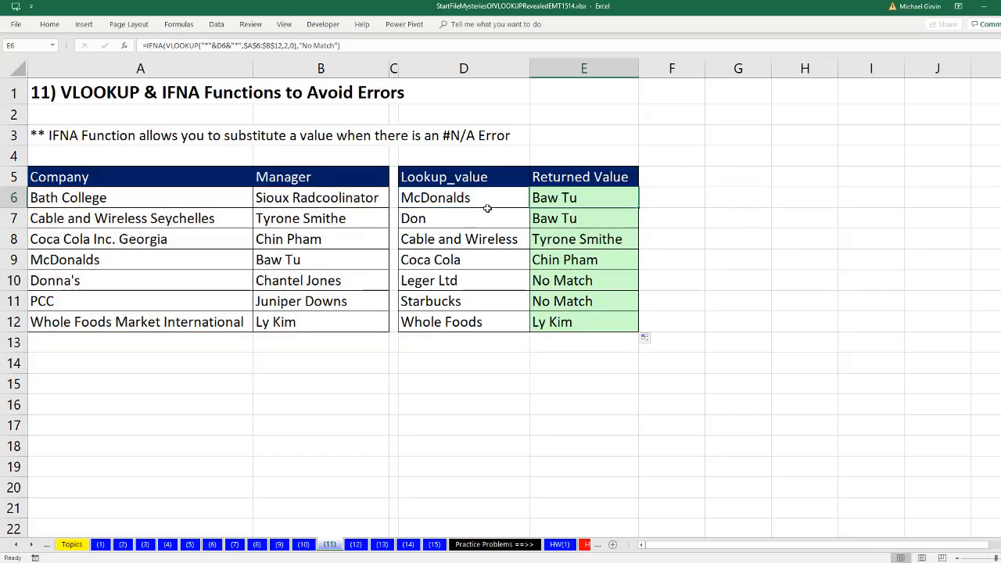
# Go to sheet (12), enter =LEFT(D8,4) in F8 and fill the formula down to F18
pyautogui.click(357, 544)
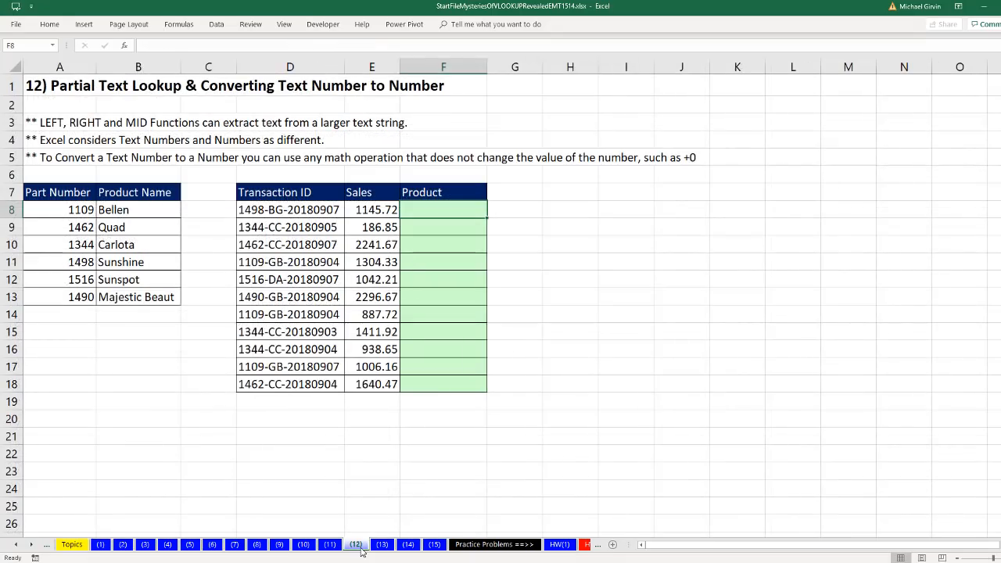
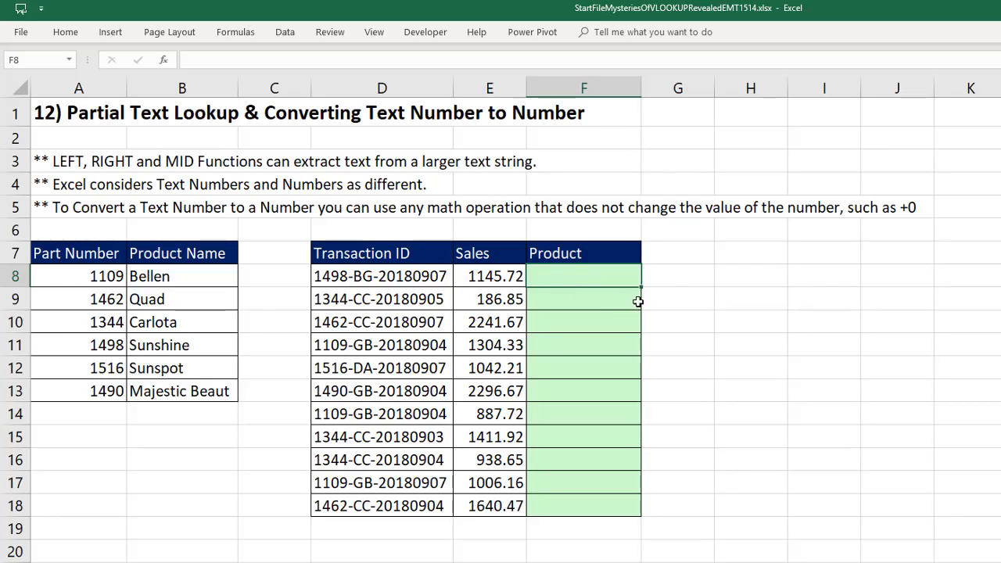
pyautogui.write('=lef')
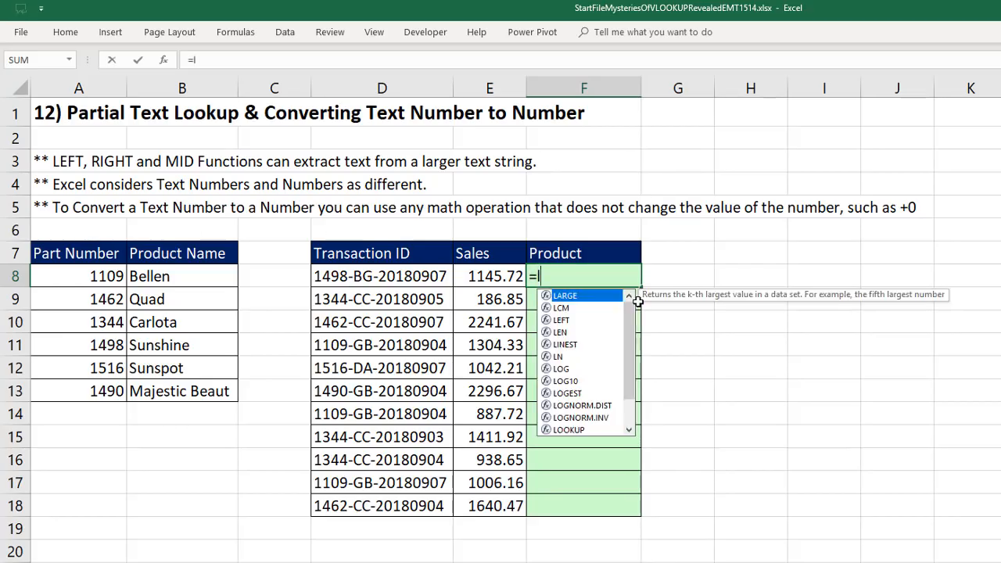
pyautogui.press('Tab')
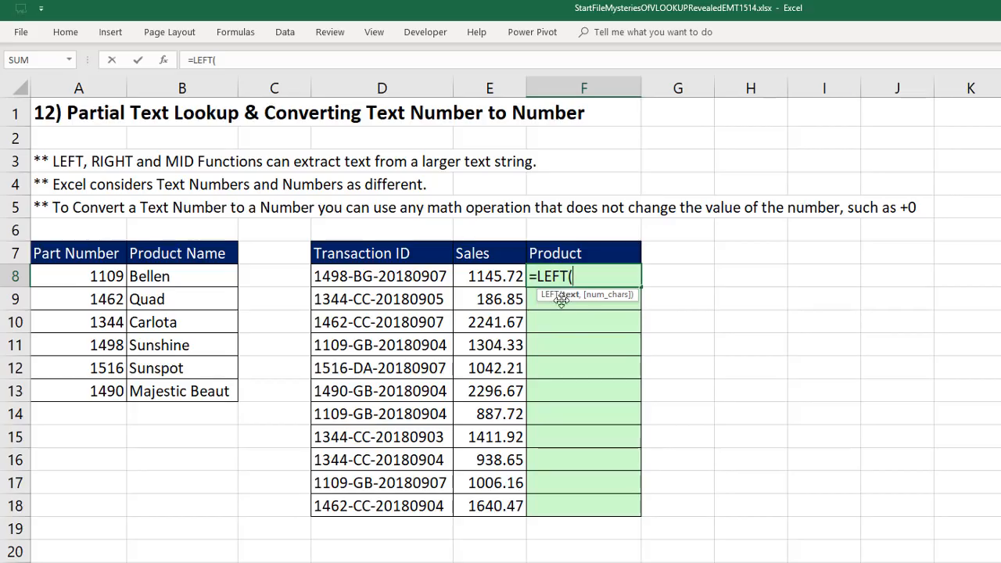
pyautogui.click(423, 279)
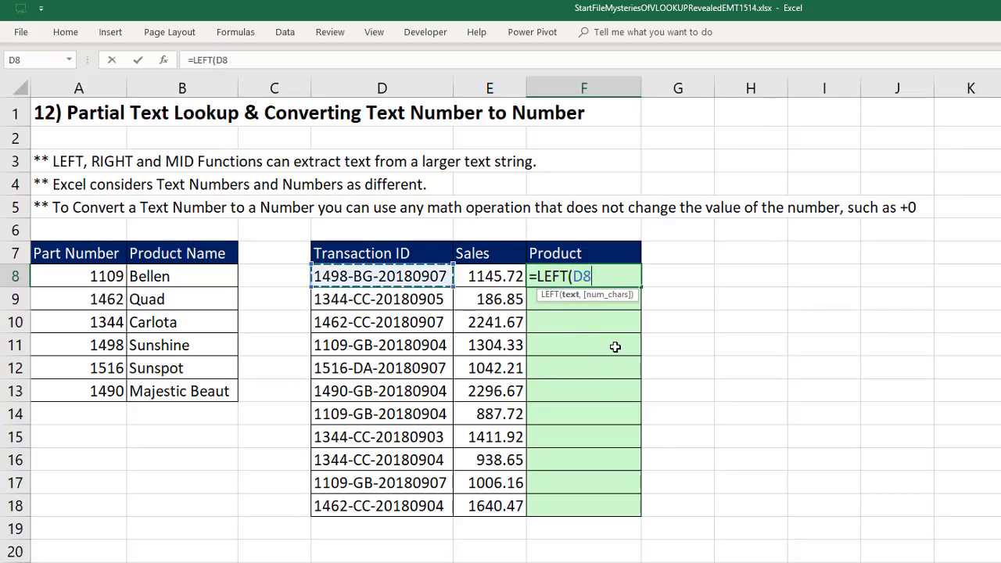
pyautogui.write(',')
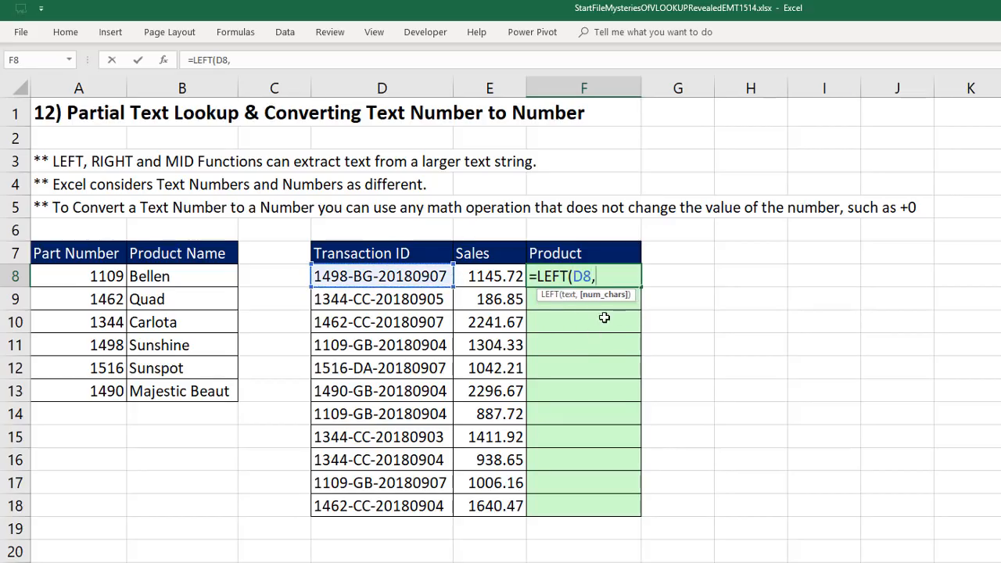
pyautogui.write('4)')
pyautogui.hotkey('ctrl', 'Return')
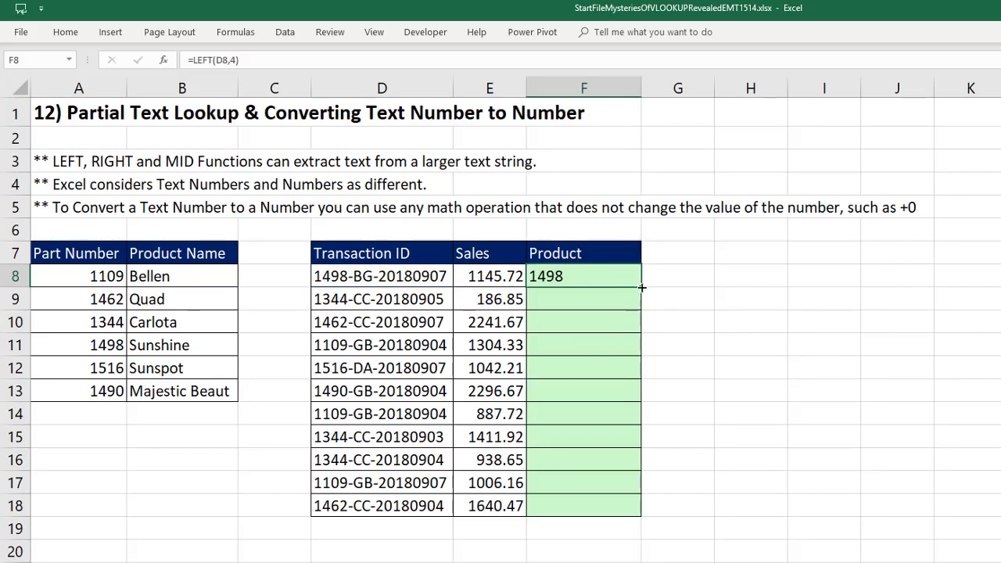
pyautogui.doubleClick(641, 287)
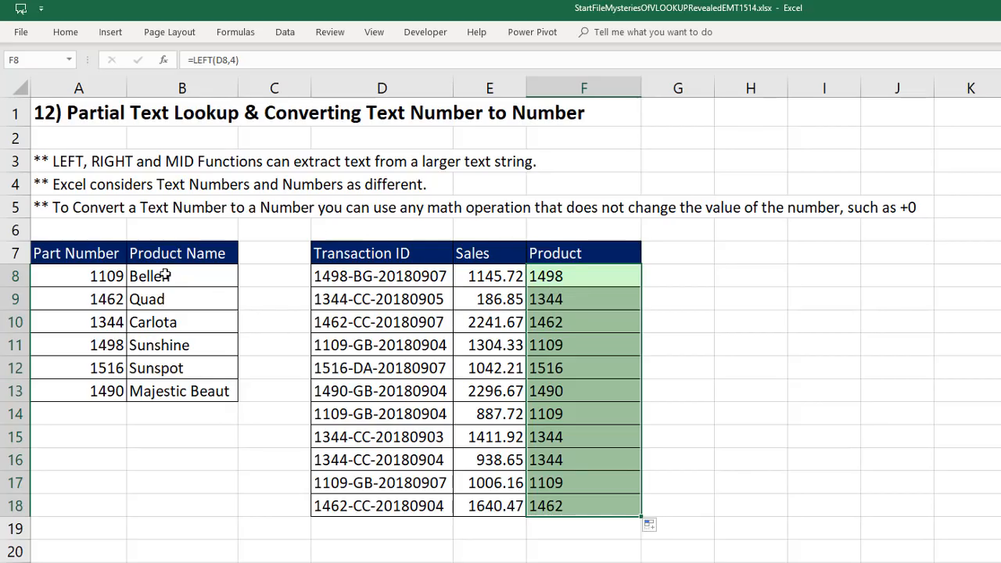
# Examine the product names in B8:B13, the part numbers in A8:A13 and the LEFT formula in F8
pyautogui.moveTo(161, 273); pyautogui.dragTo(147, 392)
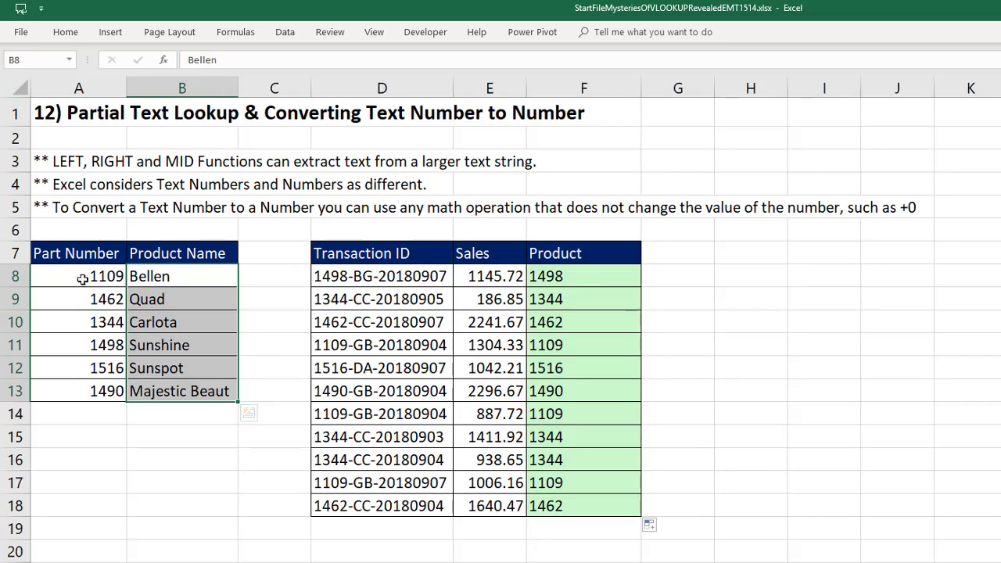
pyautogui.moveTo(83, 278); pyautogui.dragTo(74, 391)
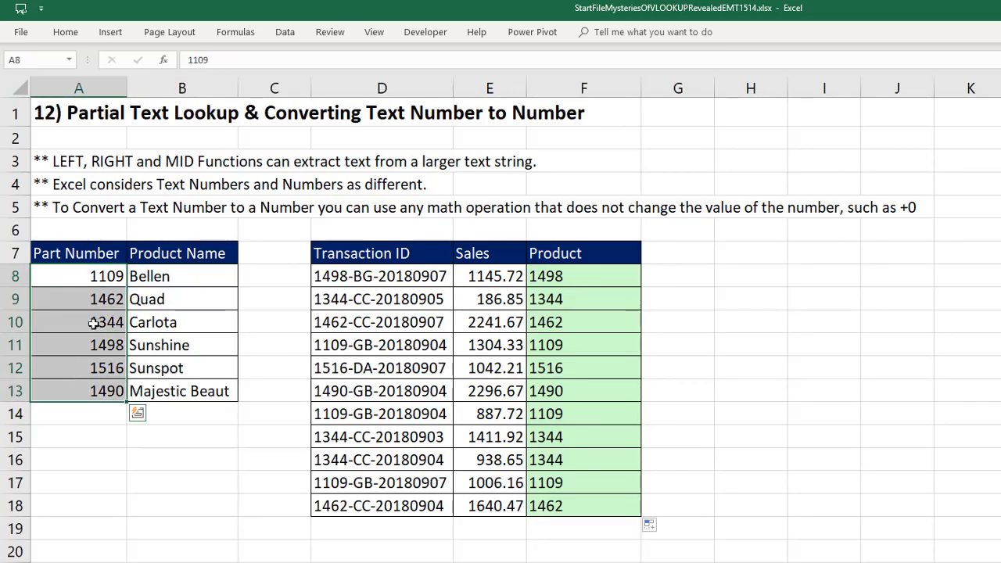
pyautogui.click(585, 277)
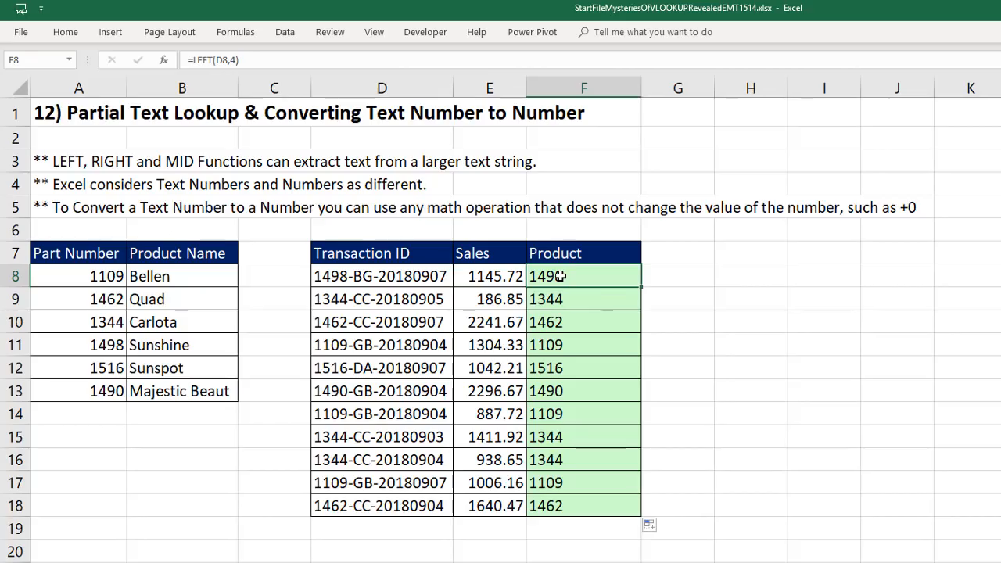
pyautogui.press('F2')
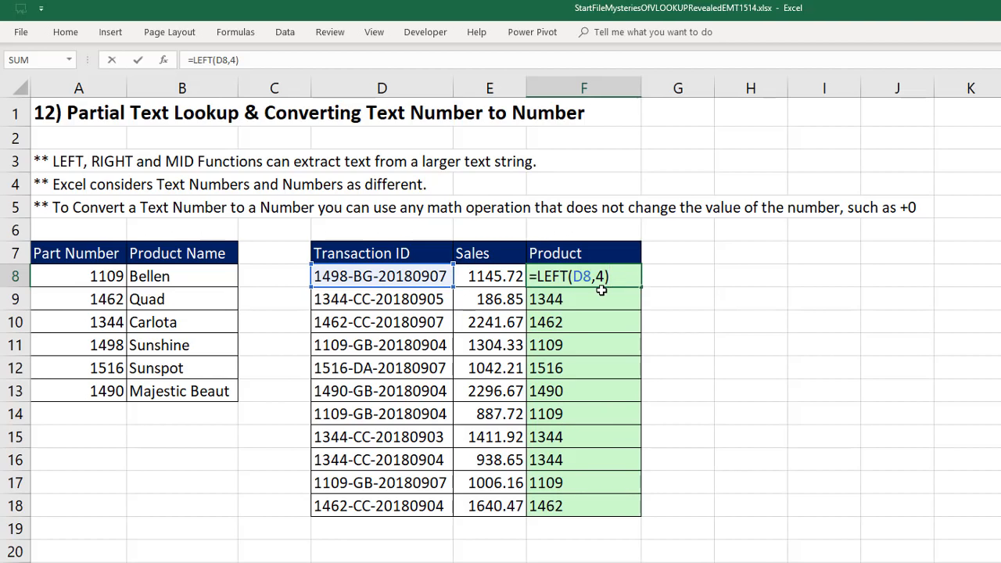
pyautogui.press('Escape')
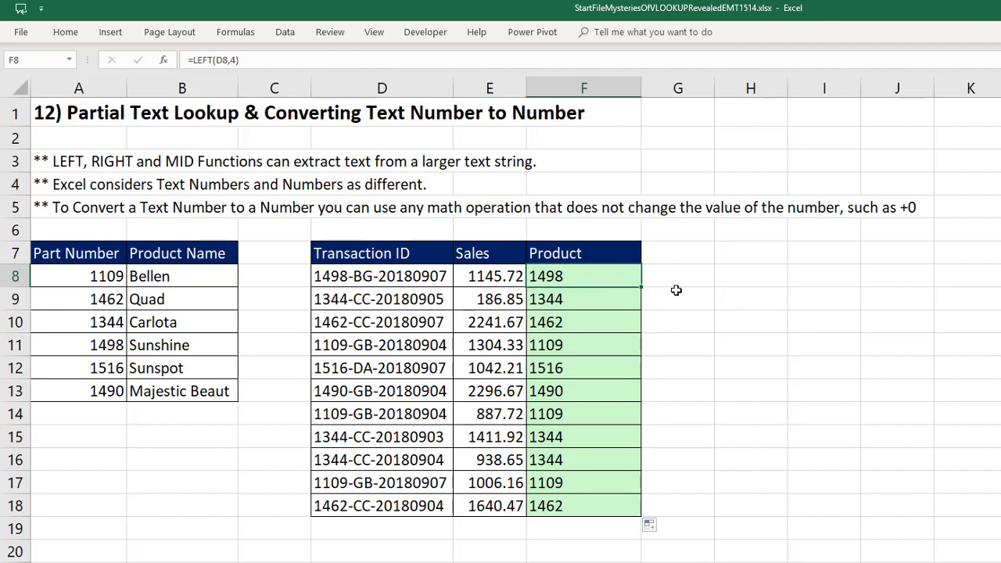
# Enter the comparison formula =F8=A11 in H8 to test the extracted text against the part number
pyautogui.click(726, 279)
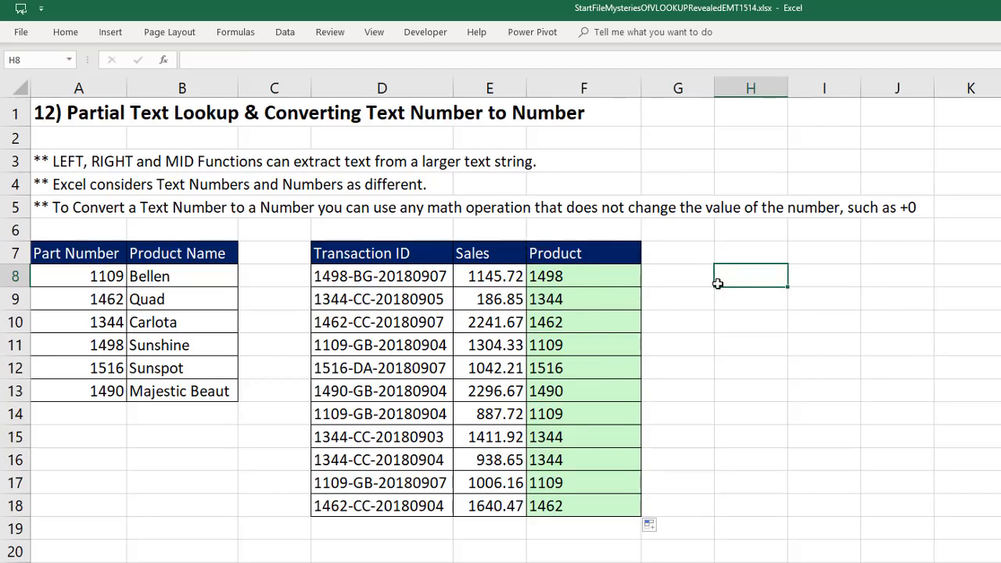
pyautogui.write('=')
pyautogui.click(584, 285)
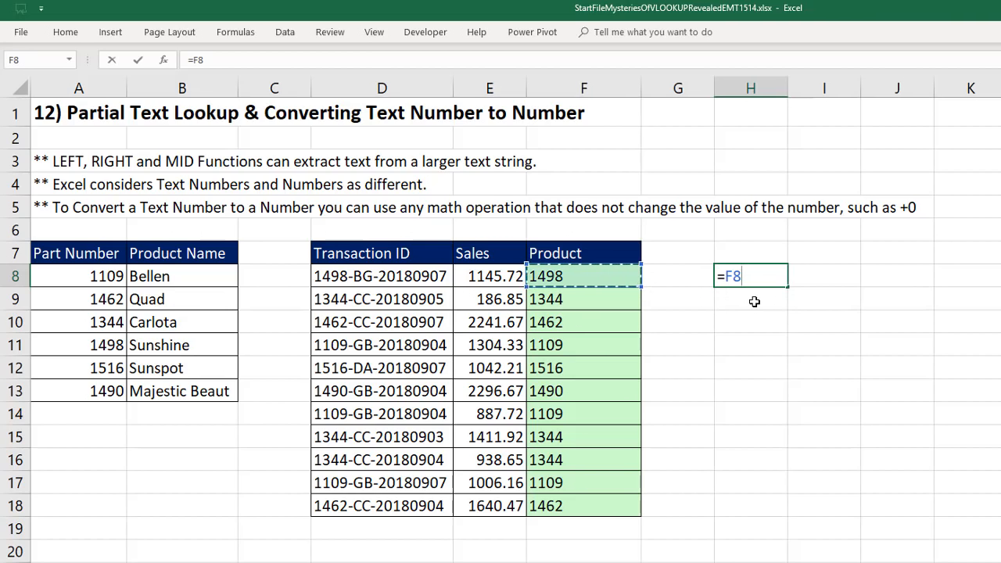
pyautogui.write('=')
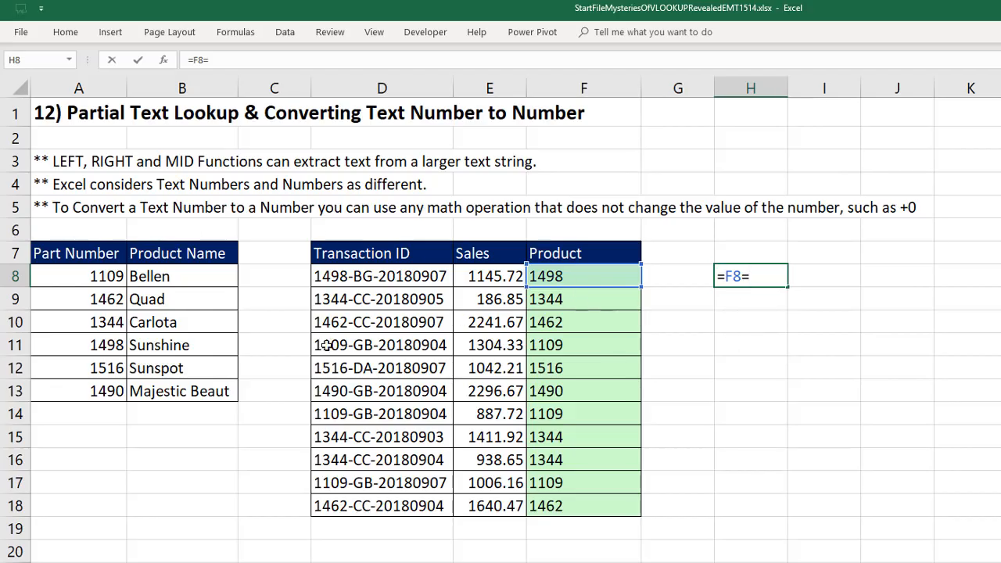
pyautogui.click(112, 345)
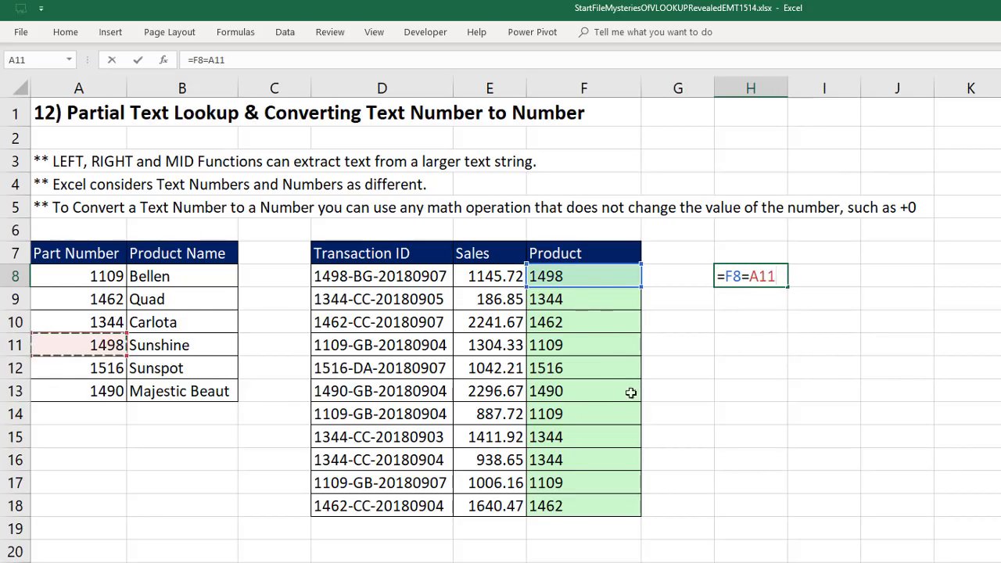
pyautogui.press('Return')
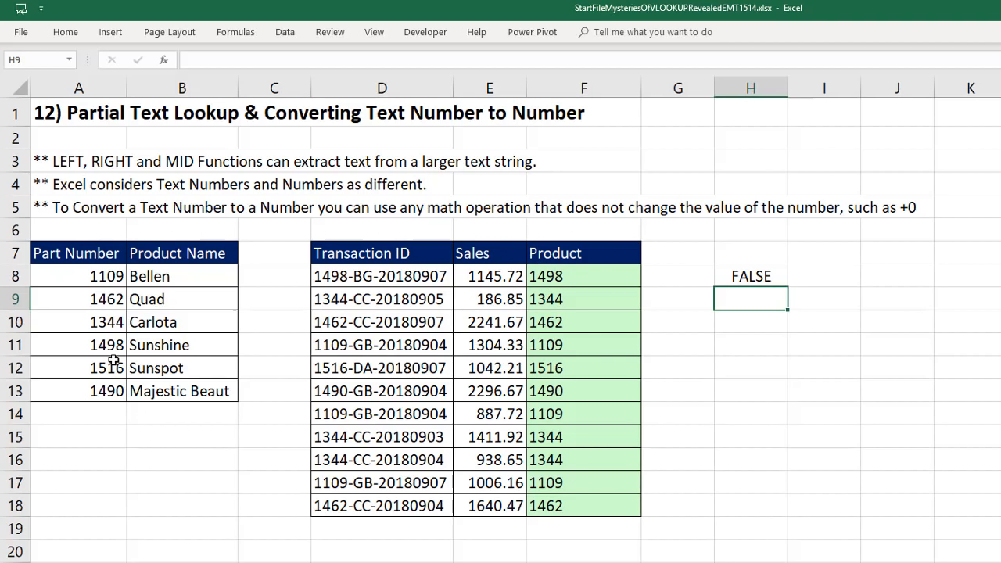
# Convert the LEFT result in F8 to a number by extending the formula to =LEFT(D8,4)*1
pyautogui.click(564, 281)
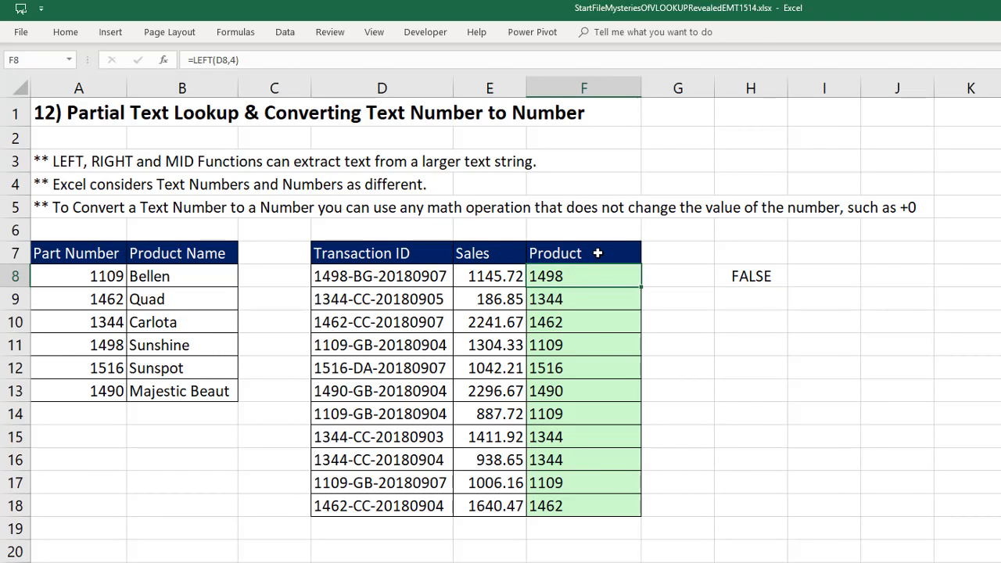
pyautogui.press('F2')
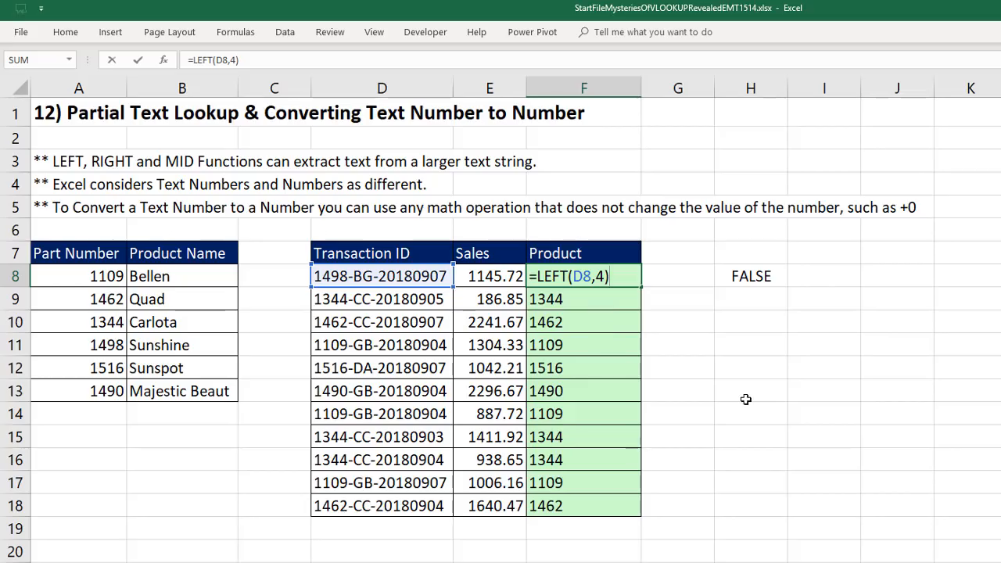
pyautogui.write('*')
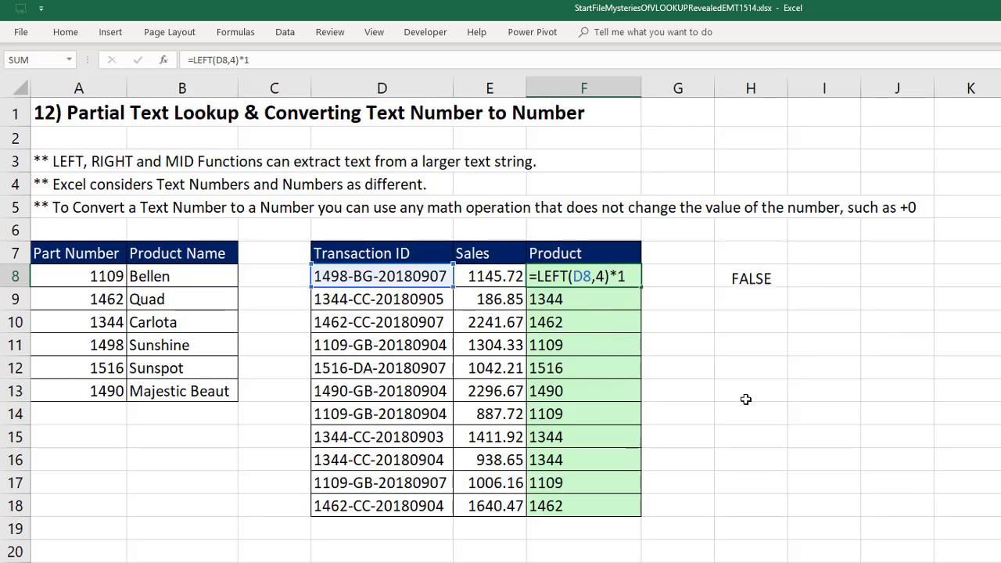
pyautogui.hotkey('ctrl', 'Return')
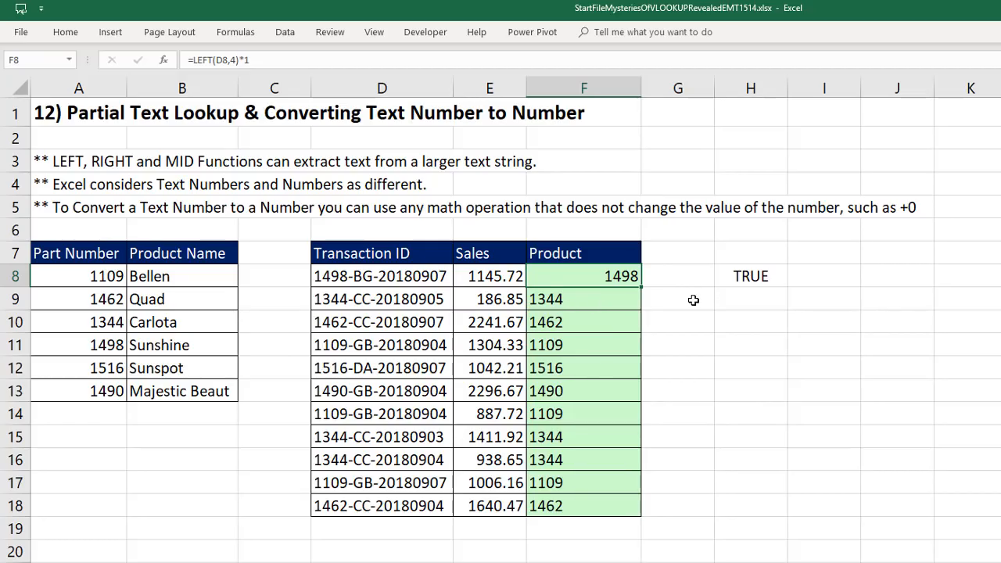
# Replace the multiplication in F8 with a division by 1, making the formula =LEFT(D8,4)/1
pyautogui.press('F2')
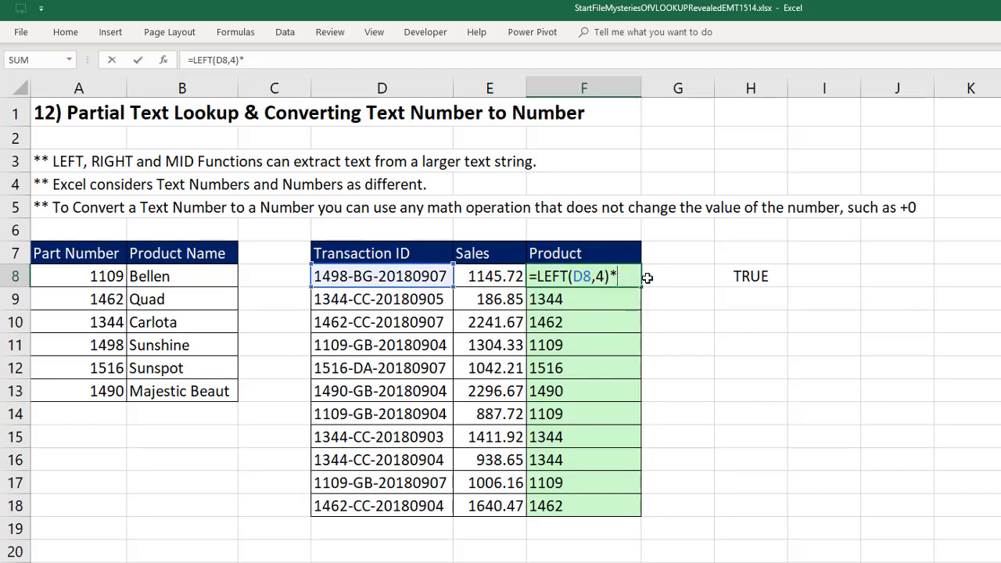
pyautogui.press('BackSpace')
pyautogui.write('/1')
pyautogui.hotkey('ctrl', 'Return')
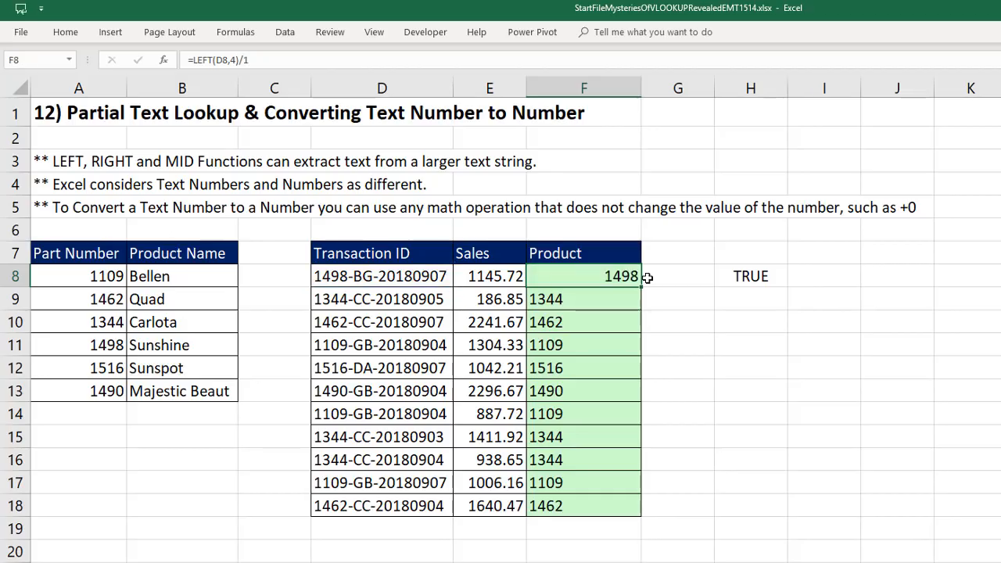
# Change the formula in F8 to =LEFT(D8,4)+0 and fill it down to F18
pyautogui.press('F2')
pyautogui.press('BackSpace')
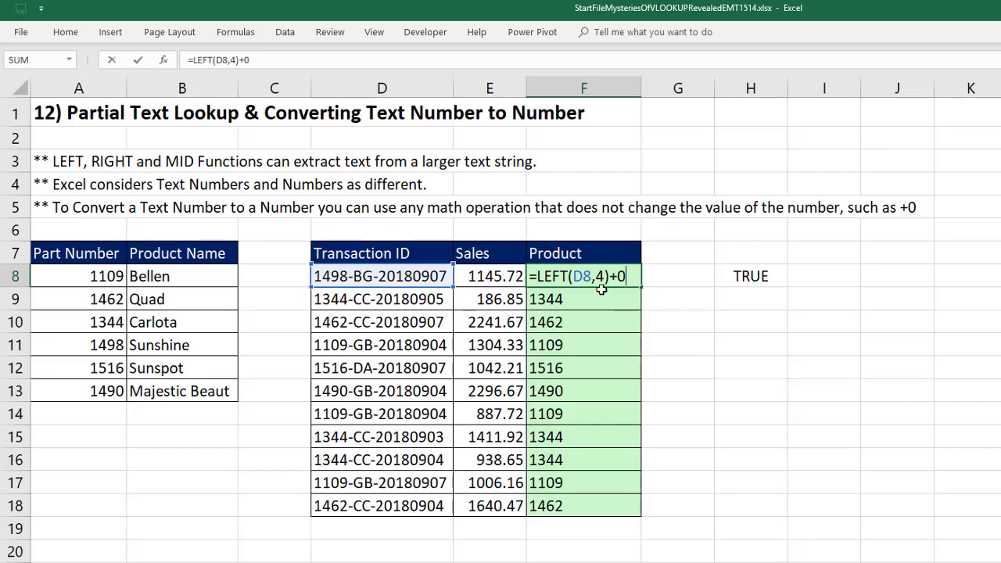
pyautogui.hotkey('ctrl', 'Return')
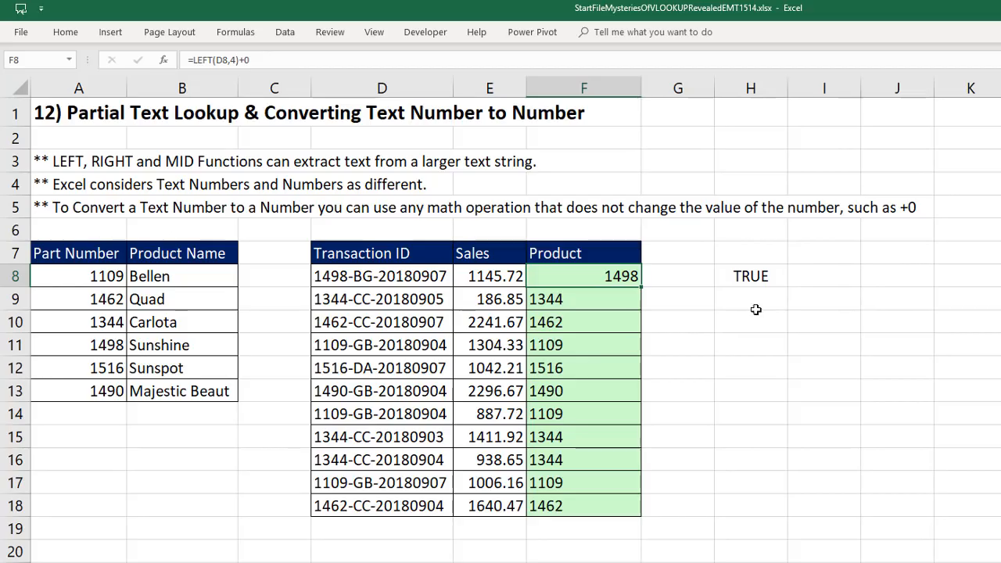
pyautogui.doubleClick(641, 288)
# Wrap the formula in F8 in a VLOOKUP function, using LEFT(D8,4)+0 as the lookup value
pyautogui.click(606, 277)
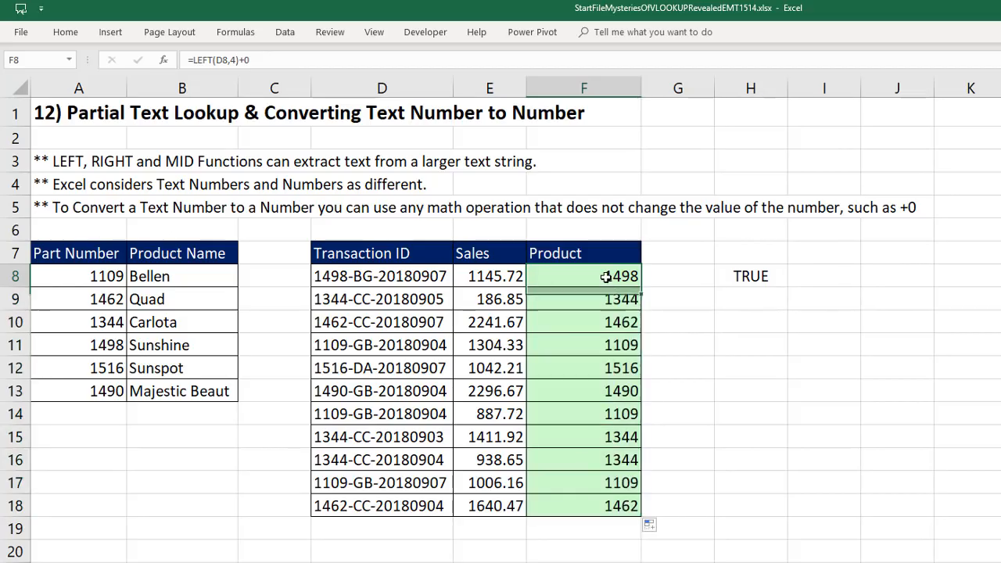
pyautogui.press('F2')
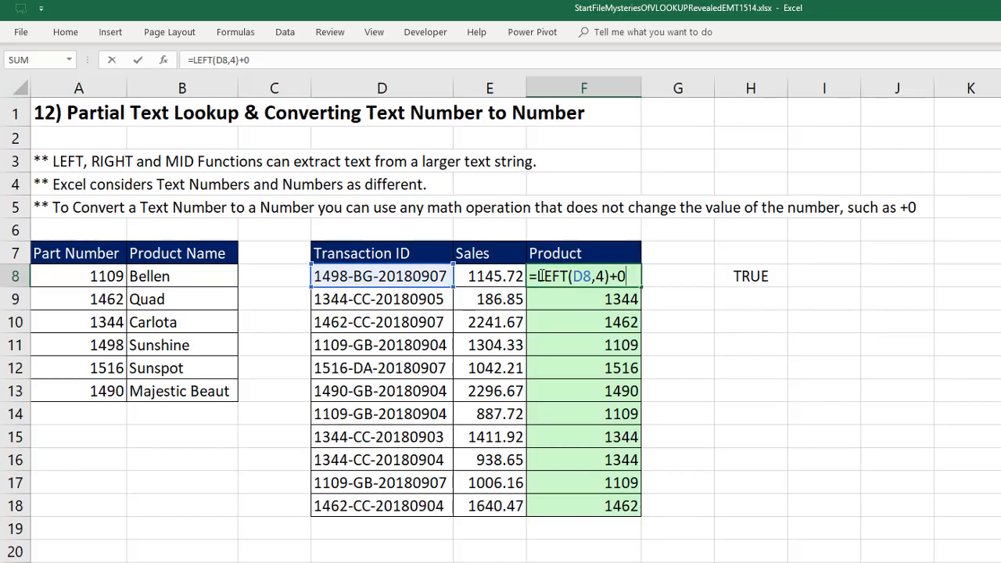
pyautogui.write('vl')
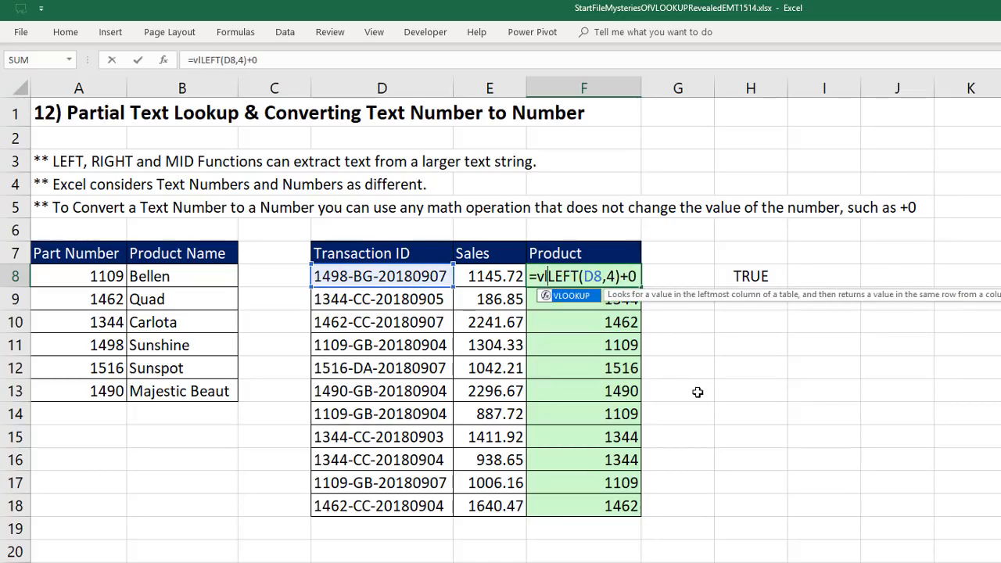
pyautogui.press('Tab')
pyautogui.moveTo(608, 276); pyautogui.dragTo(699, 276)
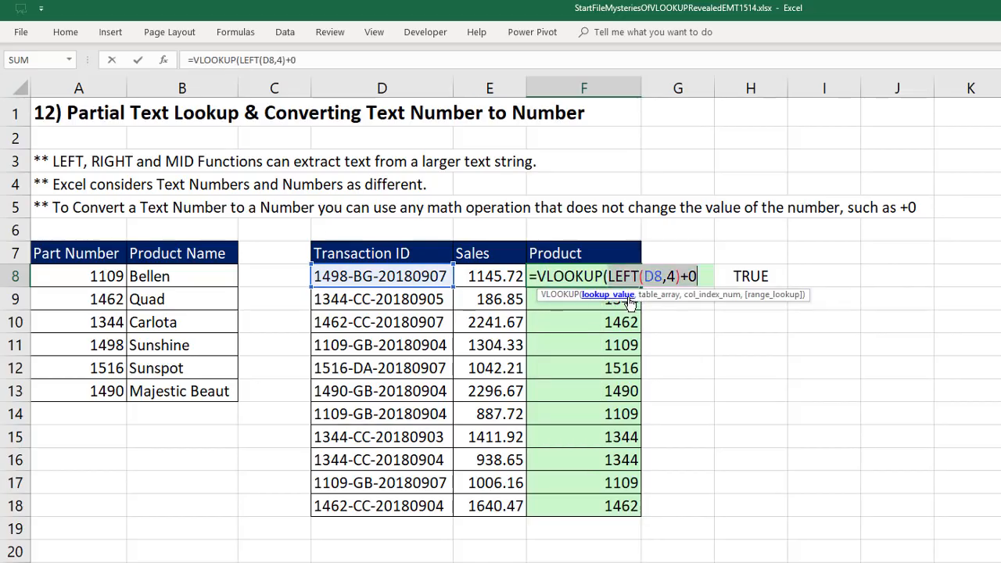
pyautogui.click(701, 274)
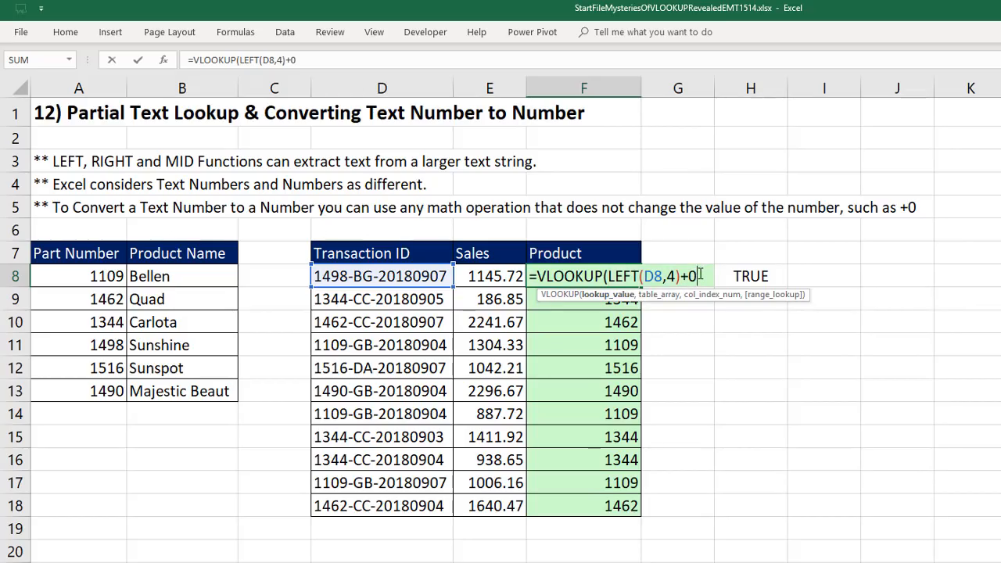
# Complete the VLOOKUP in F8 with the locked table range $A$8:$B$13, column index 2 and exact match 0
pyautogui.write(',')
pyautogui.moveTo(100, 276); pyautogui.dragTo(180, 391)
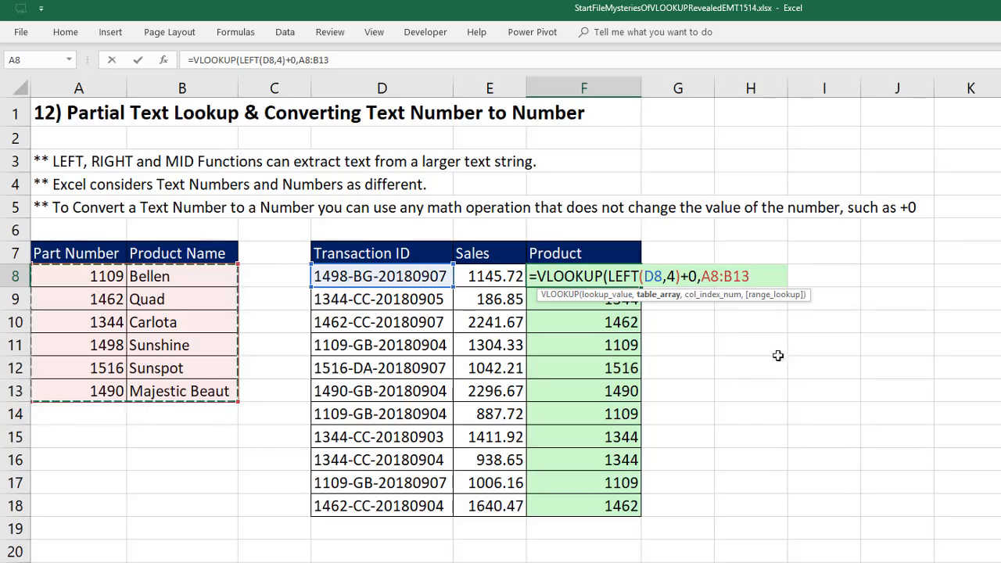
pyautogui.press('F4')
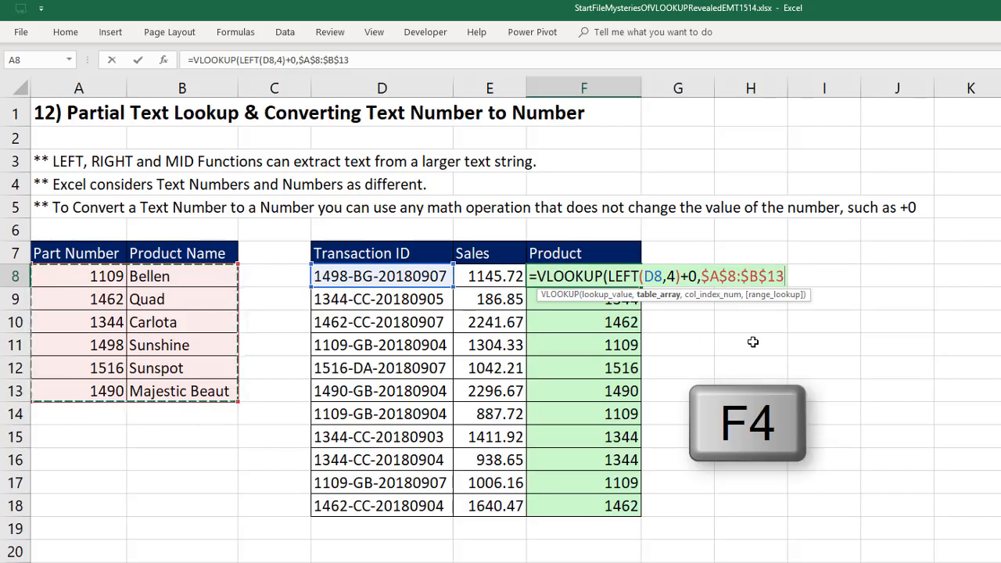
pyautogui.write(',')
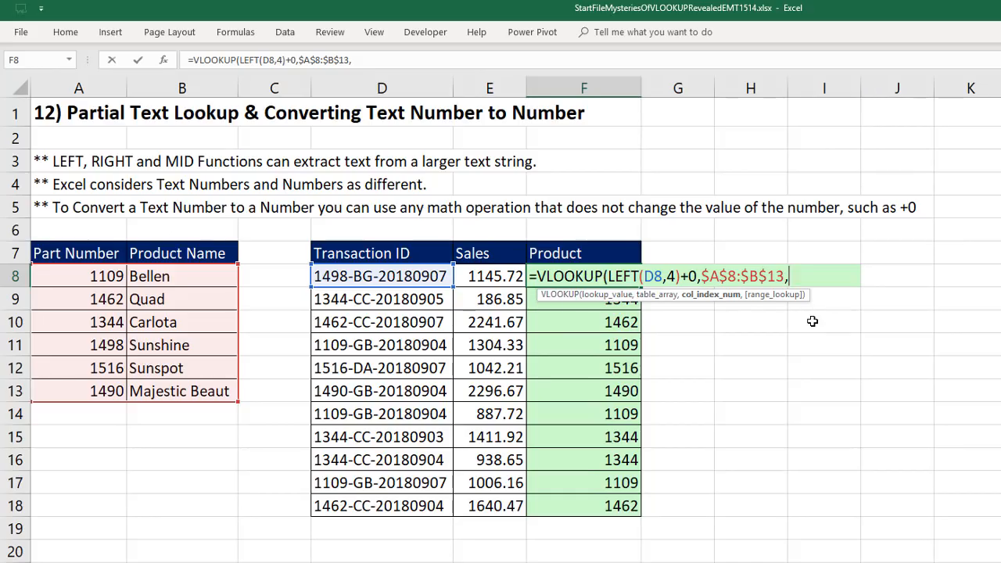
pyautogui.write('2,')
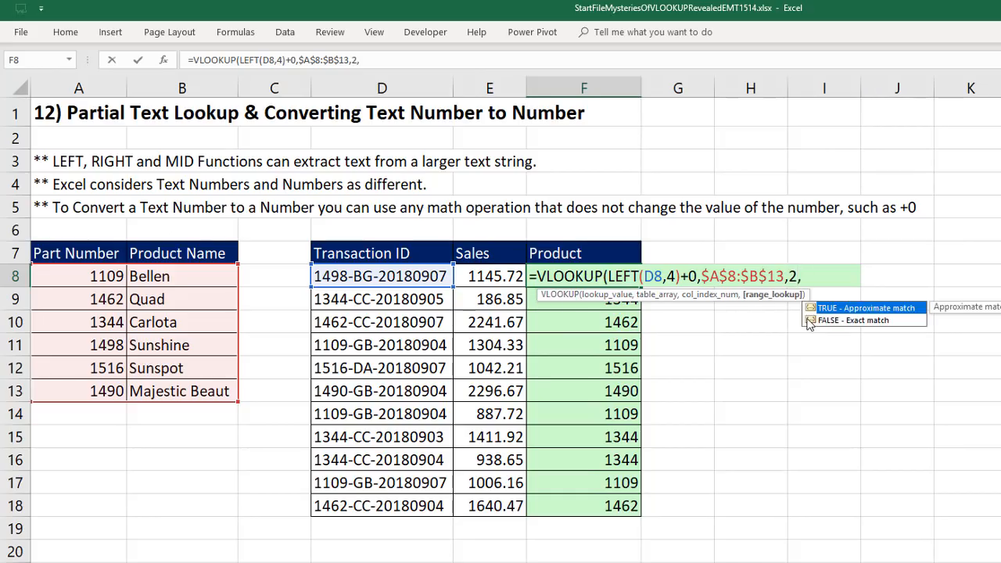
pyautogui.write('0)')
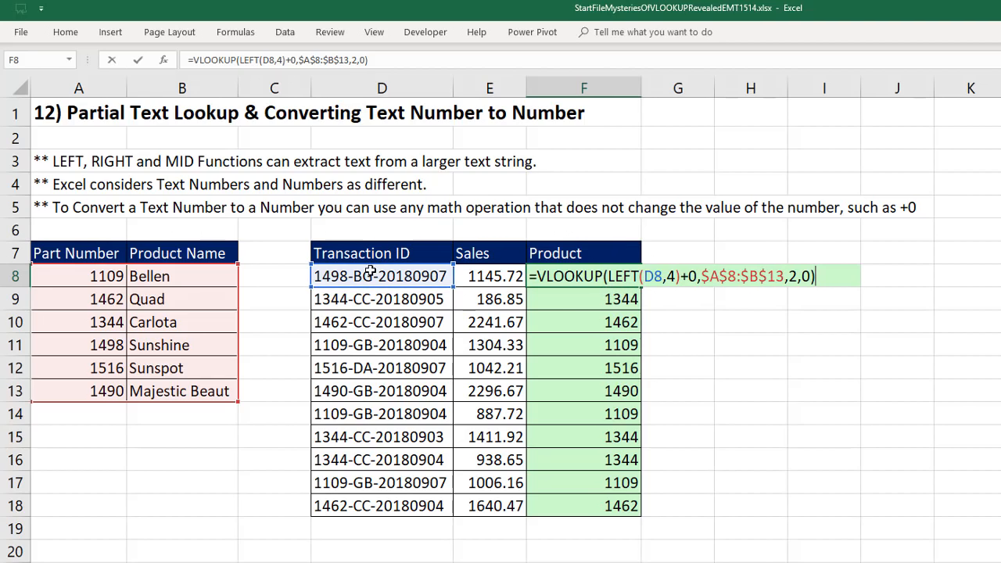
# Enter the VLOOKUP formula in F8, fill it down to F18, and check the copied formula in F18
pyautogui.click(634, 277)
pyautogui.click(622, 295)
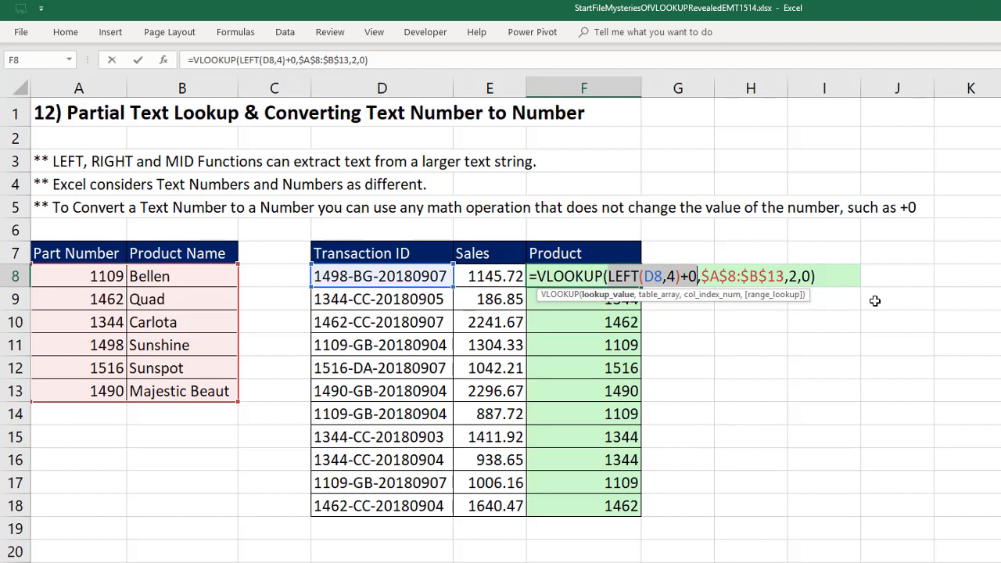
pyautogui.hotkey('ctrl', 'Return')
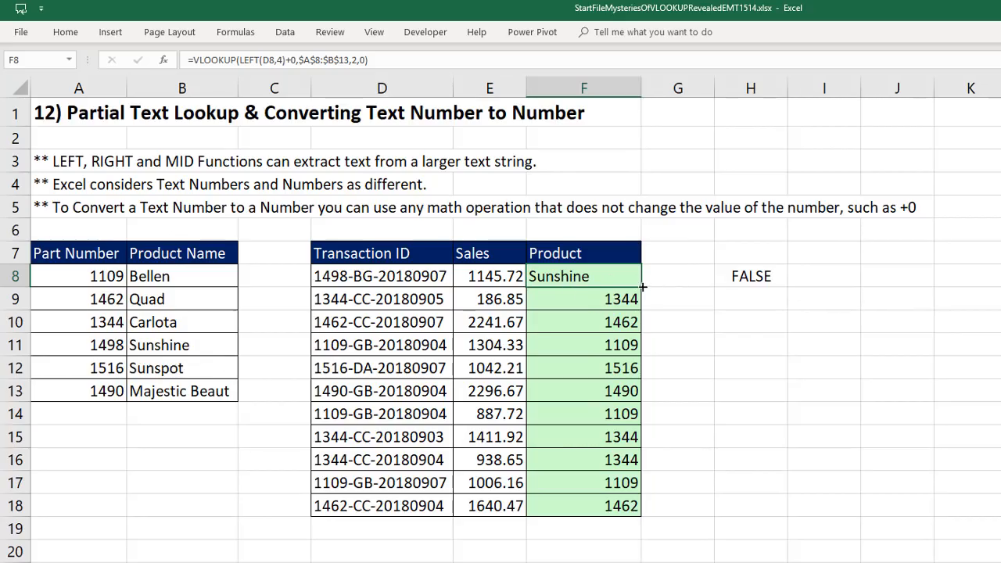
pyautogui.doubleClick(642, 287)
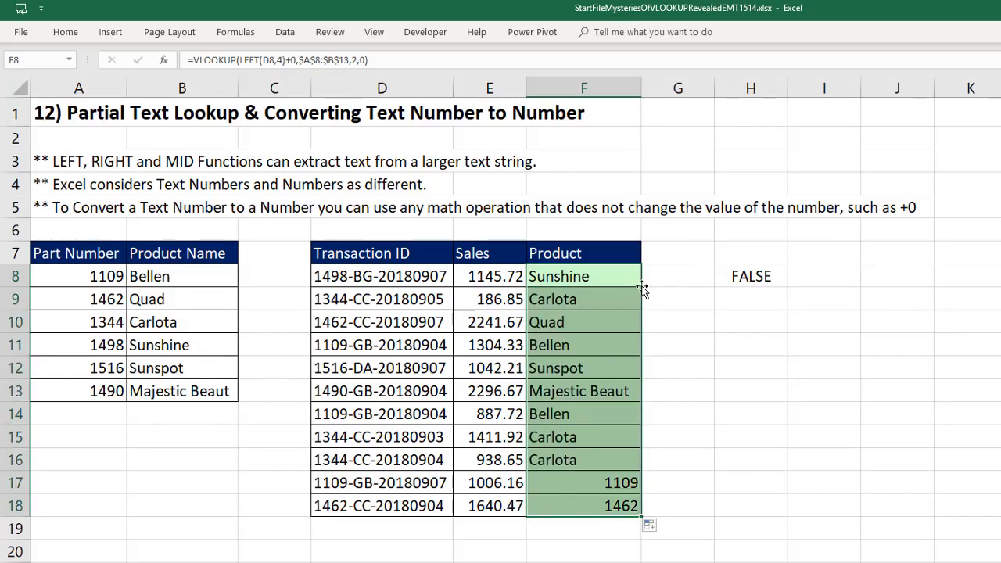
pyautogui.click(585, 509)
pyautogui.press('F2')
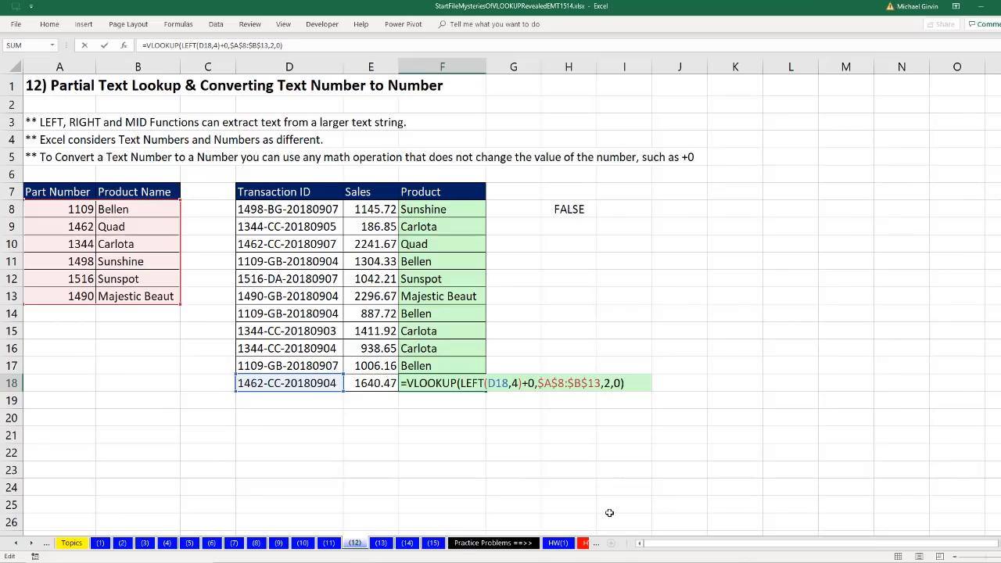
pyautogui.press('Return')
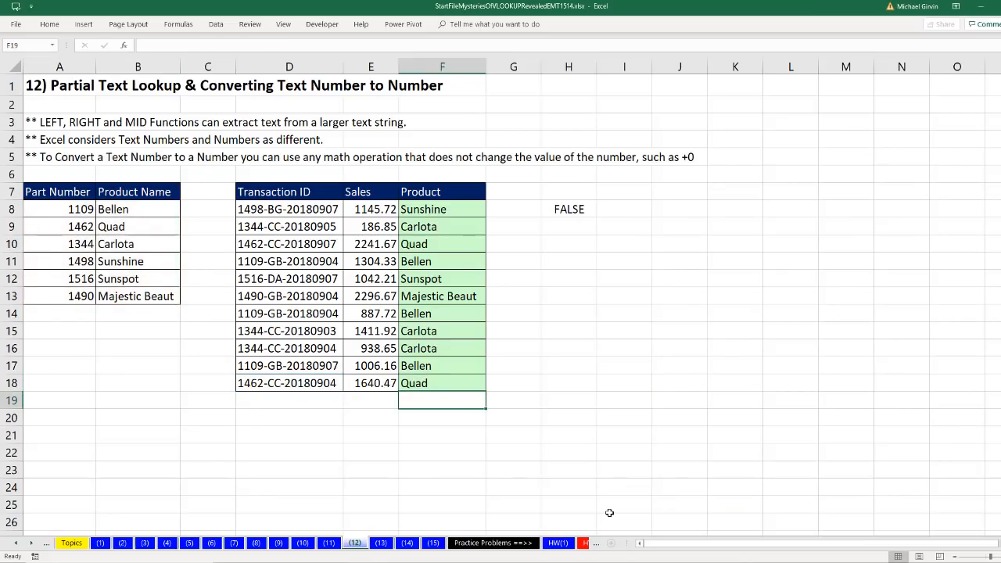
# Open sheet (13) and examine the Manager column of the company table, including its empty cells B8 and B12
pyautogui.click(381, 543)
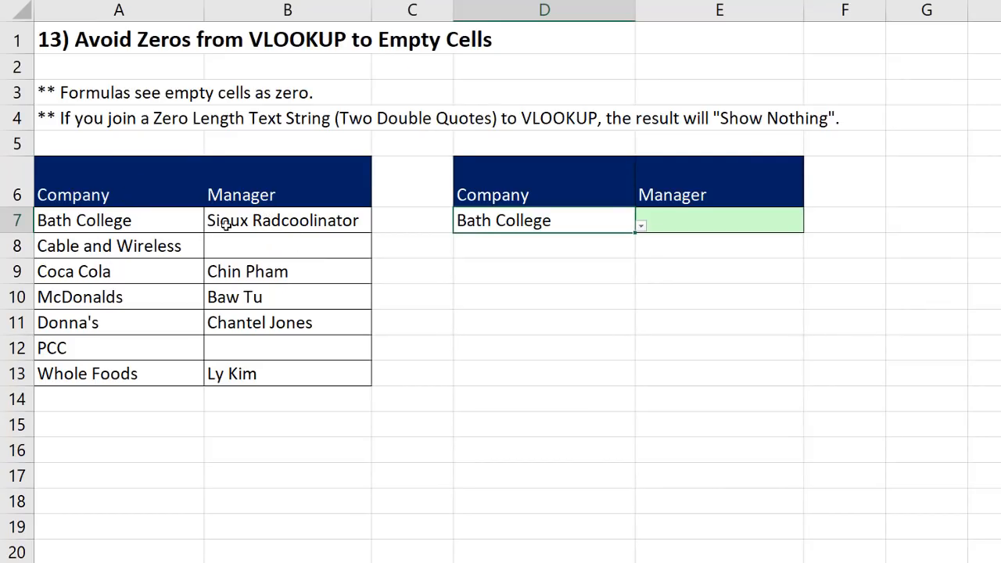
pyautogui.moveTo(228, 222); pyautogui.dragTo(246, 369)
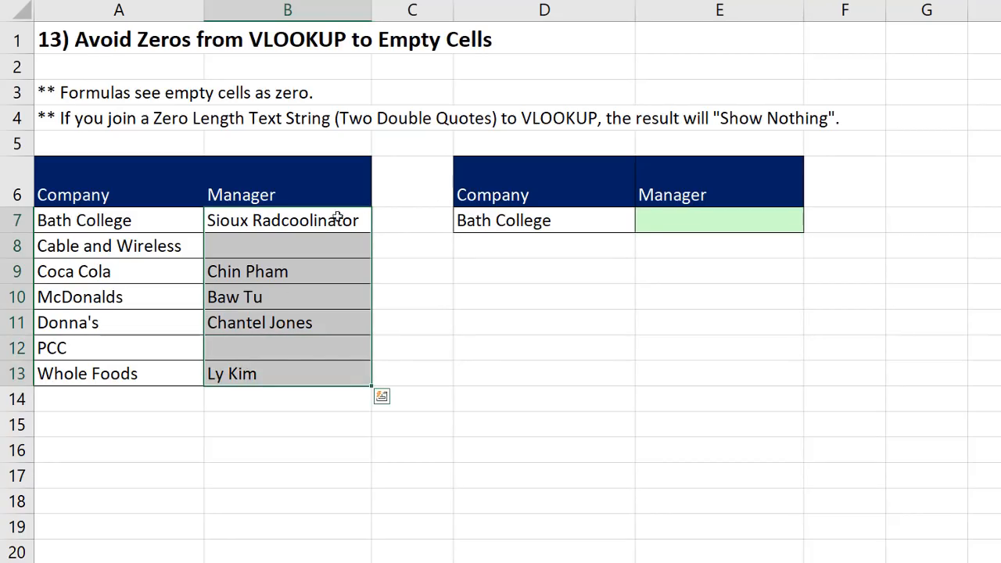
pyautogui.click(278, 250)
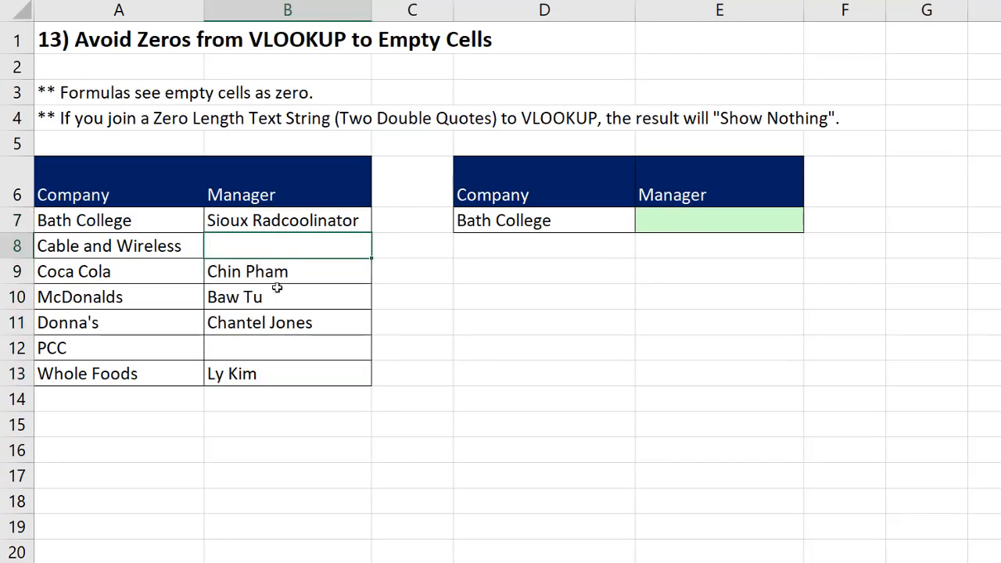
pyautogui.click(272, 351)
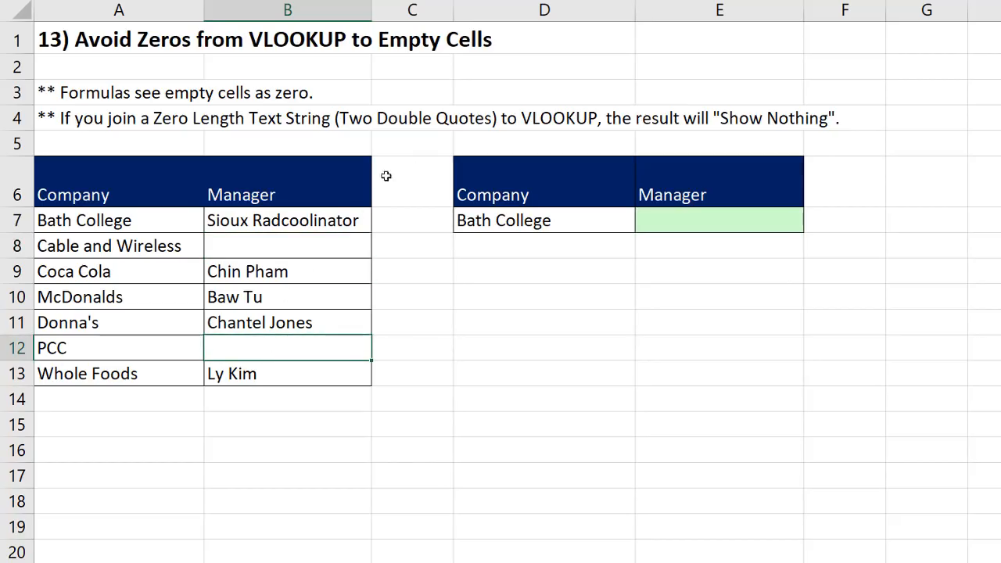
# Enter =VLOOKUP(D7,A7:B13,2,0) in E7 to look up the manager for the company in D7
pyautogui.click(670, 216)
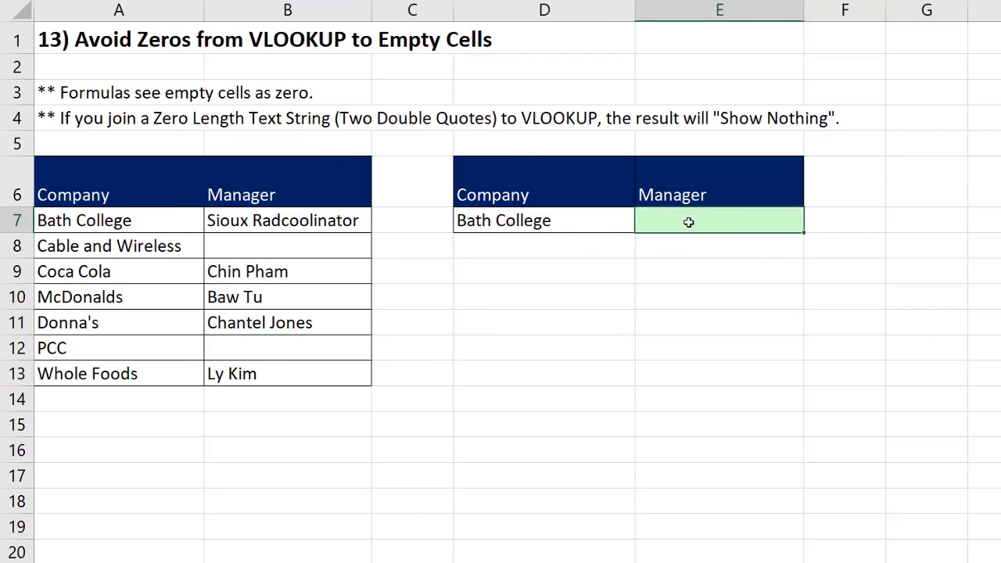
pyautogui.write('=vl')
pyautogui.press('Tab')
pyautogui.press('Left')
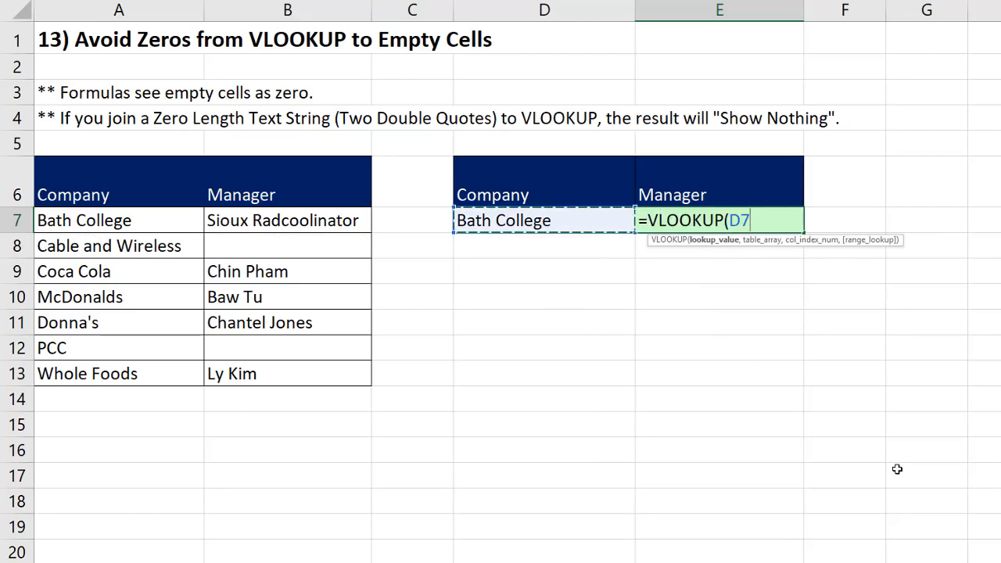
pyautogui.write(',')
pyautogui.moveTo(118, 220); pyautogui.dragTo(259, 376)
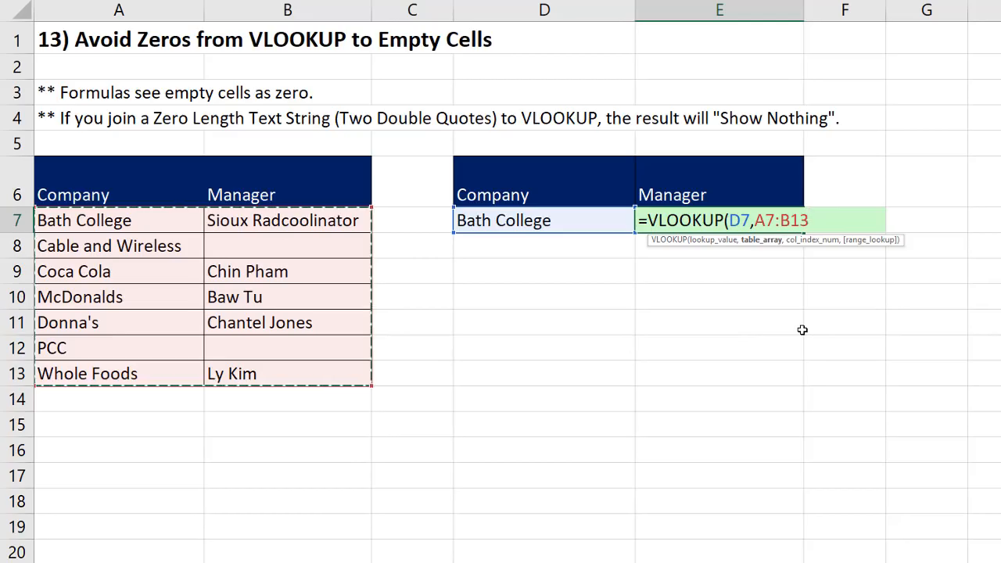
pyautogui.write(',2,0)')
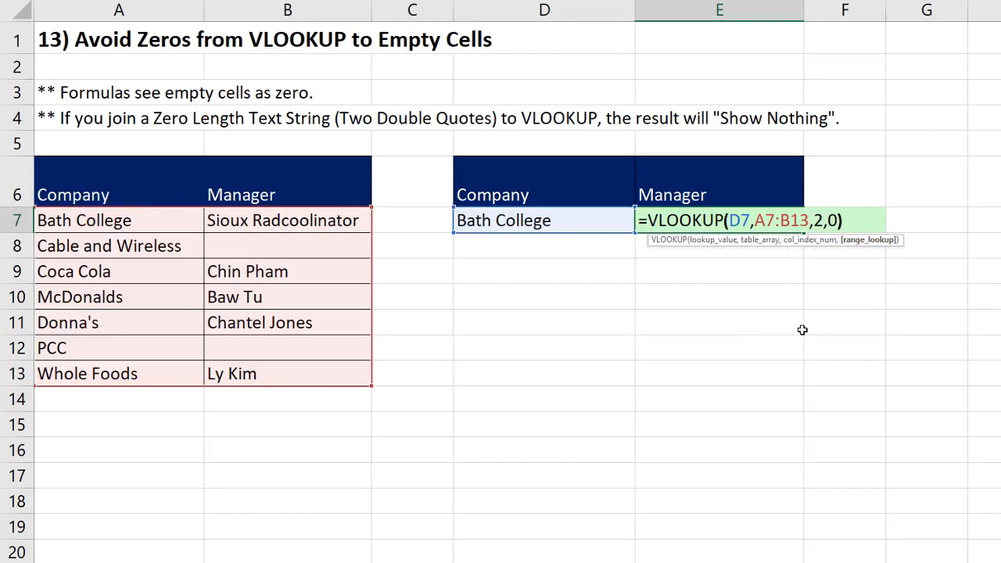
pyautogui.press('Return')
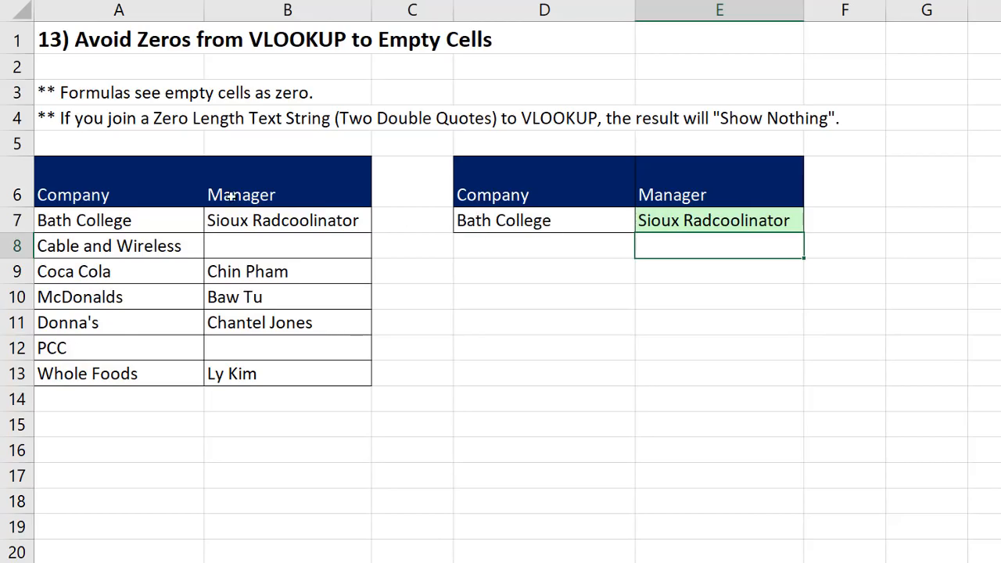
# Choose Cable and Wireless as the company in D7 to test the lookup against an empty manager cell
pyautogui.click(527, 229)
pyautogui.click(642, 226)
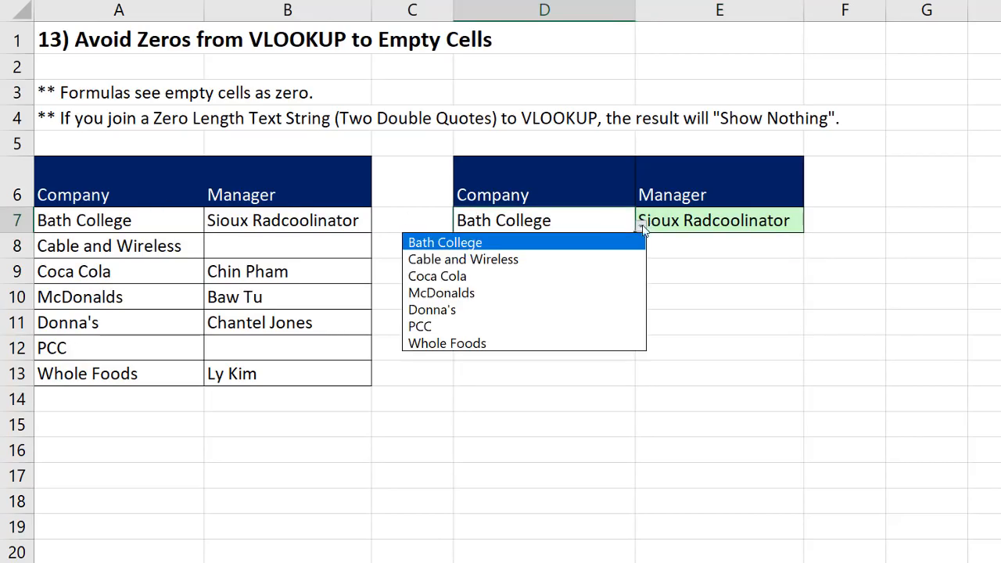
pyautogui.click(458, 259)
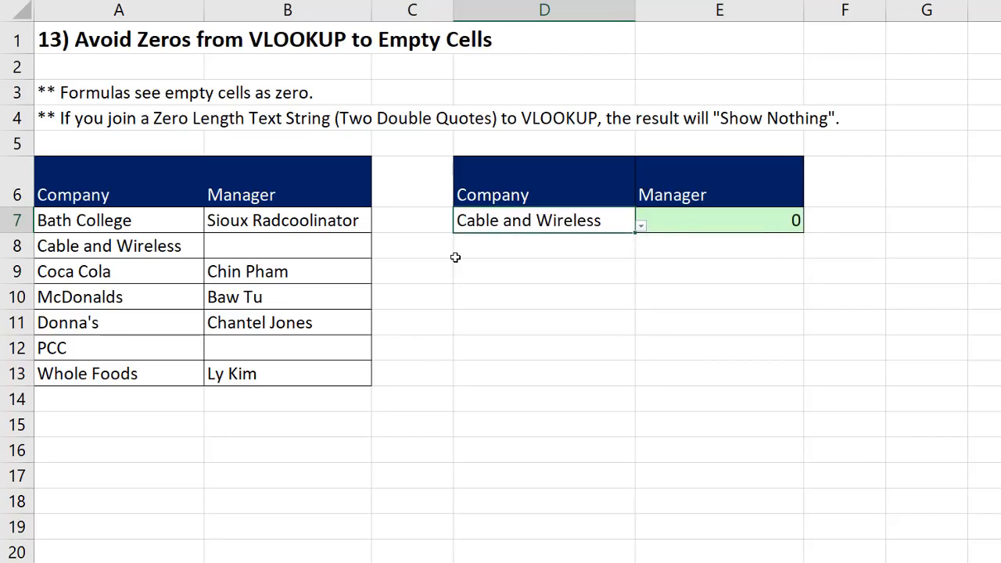
# Join a zero-length text string to the lookup in E7, making the formula =VLOOKUP(D7,A7:B13,2,0)&""
pyautogui.click(714, 226)
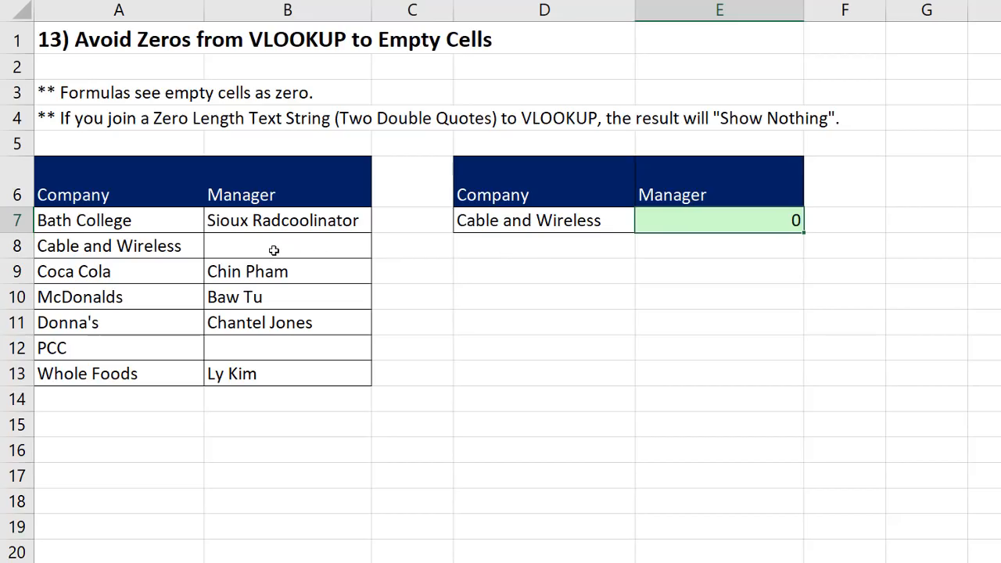
pyautogui.doubleClick(681, 229)
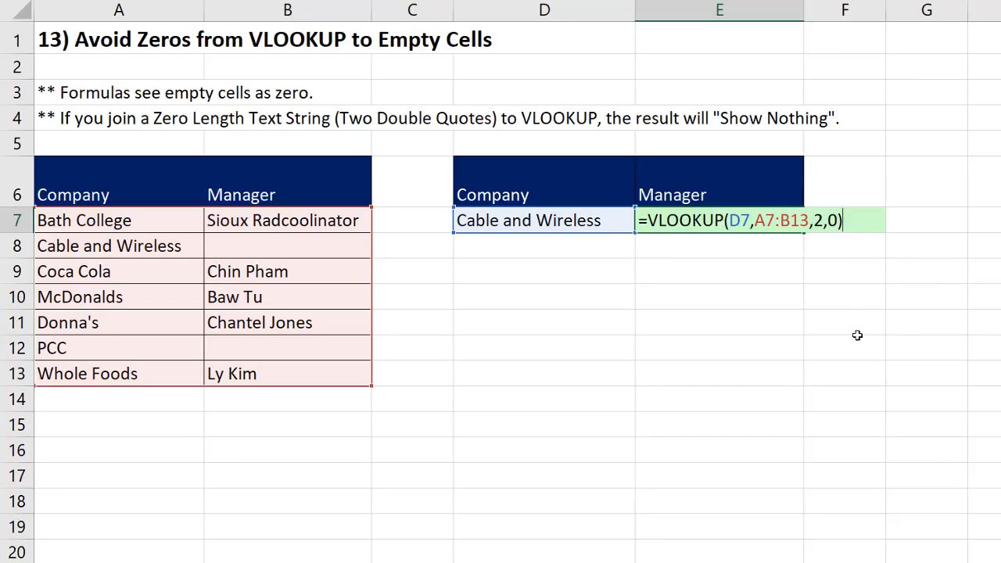
pyautogui.write('&')
pyautogui.press('Return')
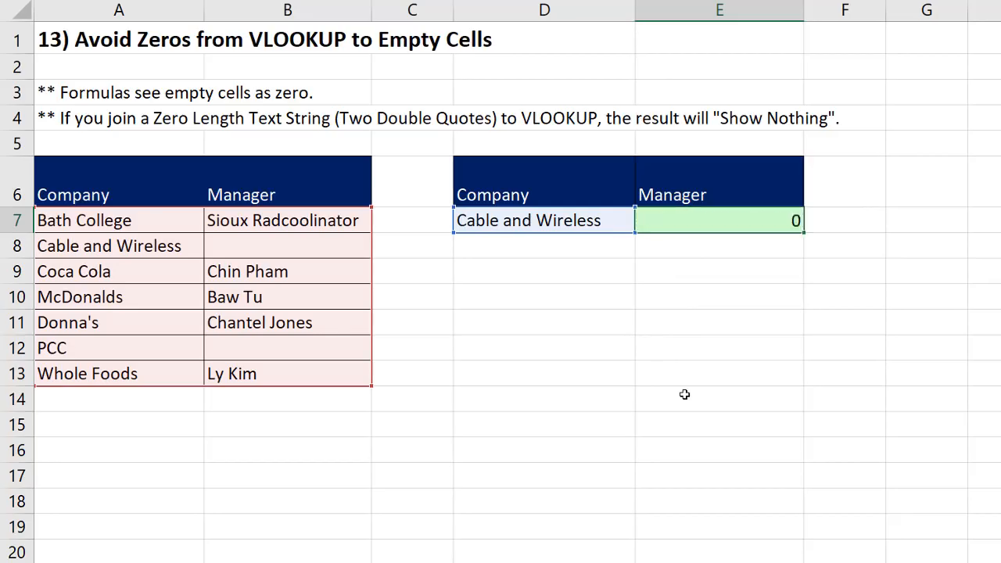
# Test the lookup by choosing Donna's and finally PCC as the company in D7, and review the formula in E7
pyautogui.click(601, 219)
pyautogui.click(640, 226)
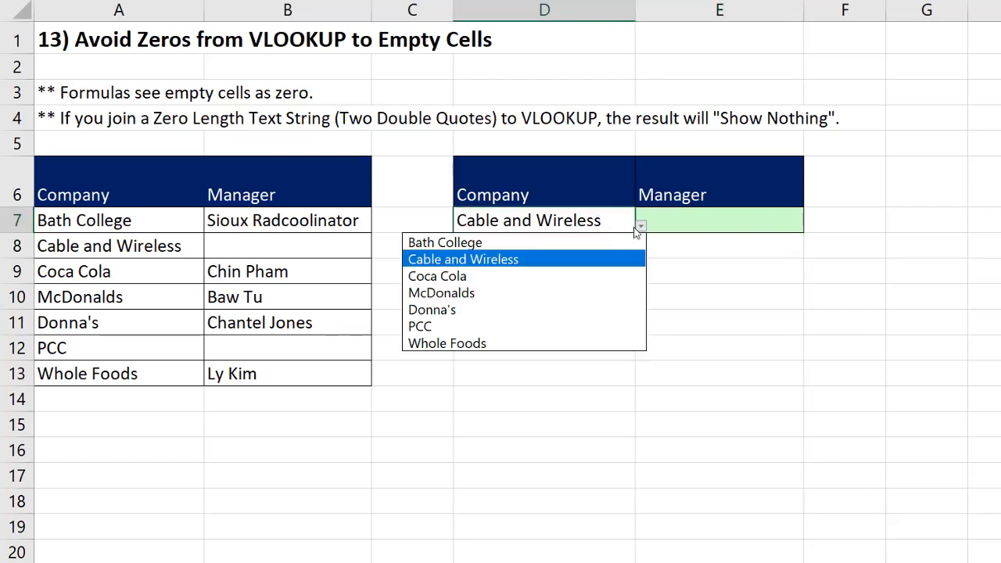
pyautogui.click(441, 311)
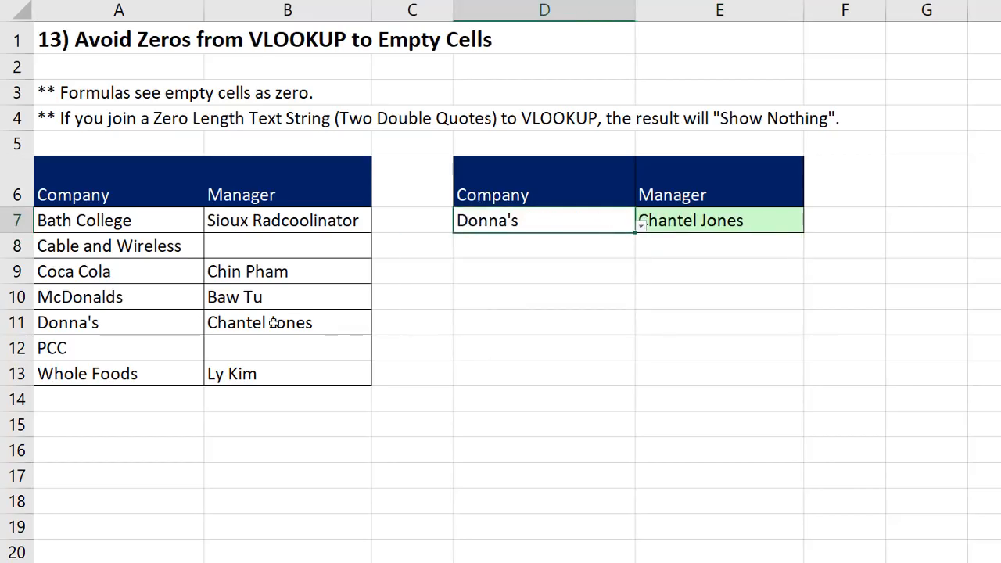
pyautogui.click(640, 226)
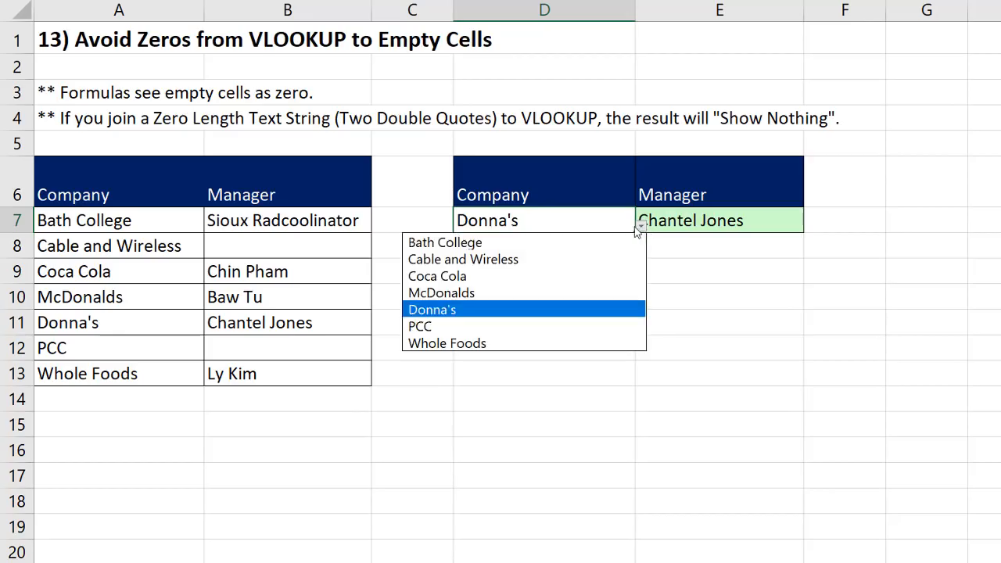
pyautogui.click(451, 326)
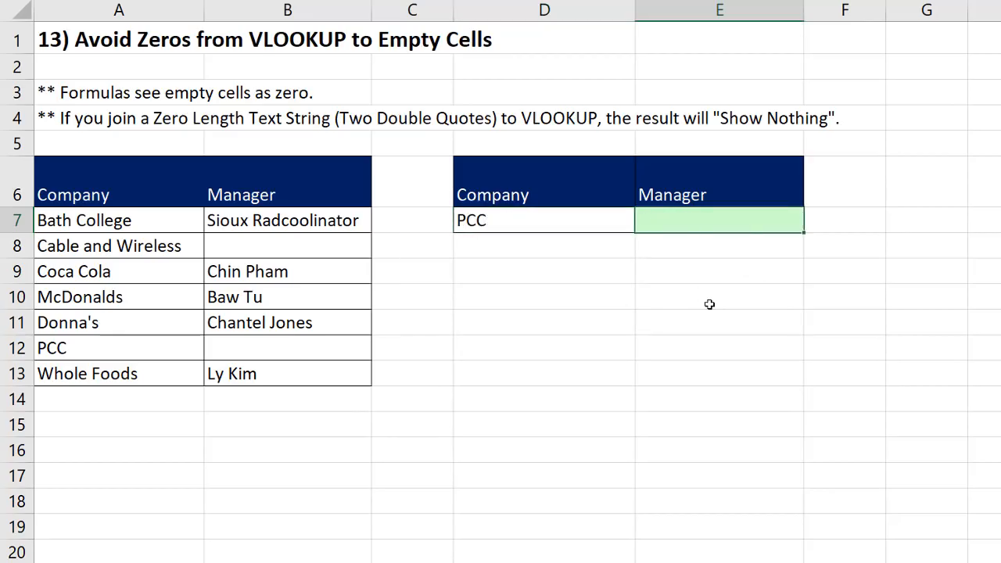
pyautogui.press('F2')
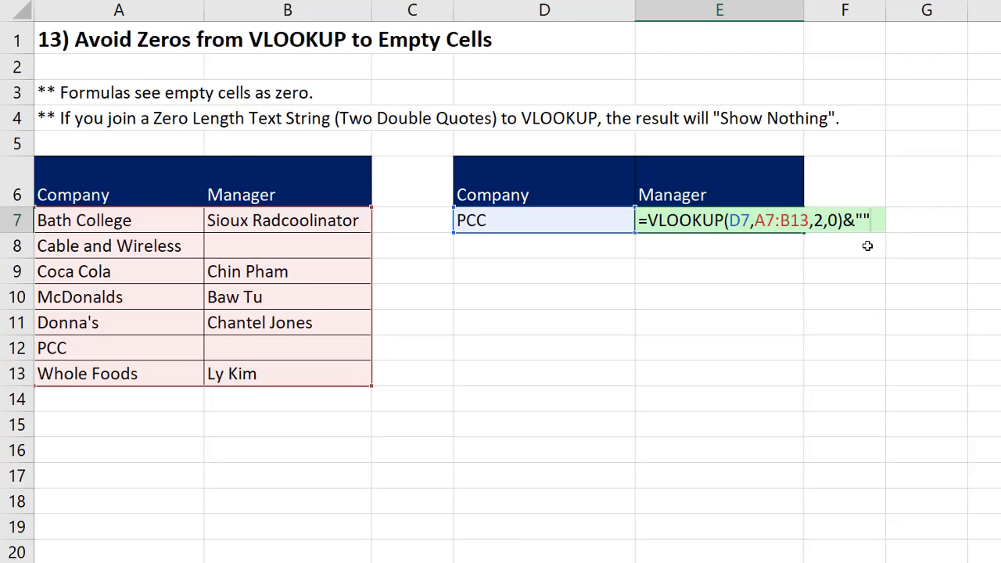
pyautogui.hotkey('ctrl', 'Return')
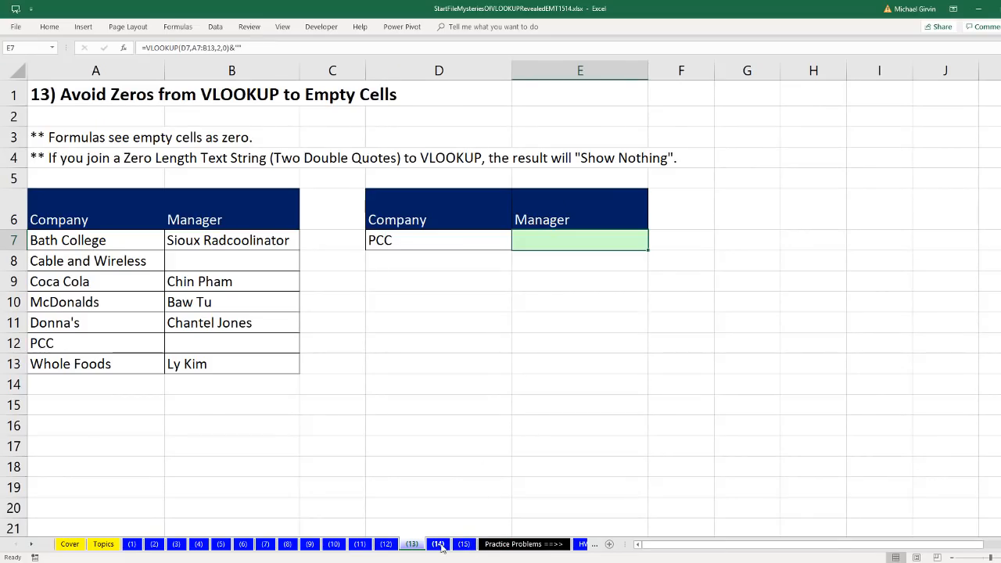
# Open sheet (14) and examine the transaction rows, the empty Price column and the three pipe cost tables
pyautogui.click(439, 545)
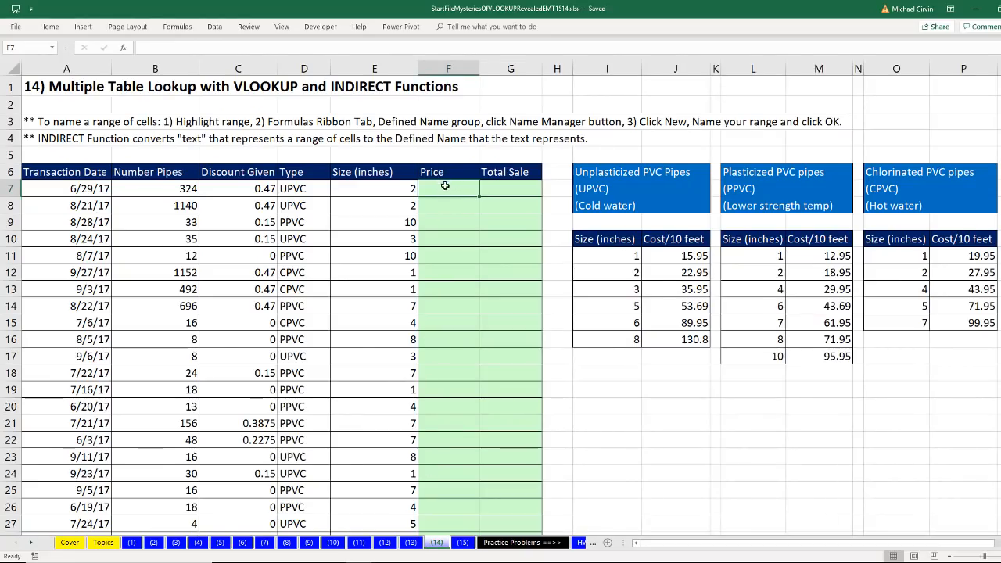
pyautogui.click(401, 188)
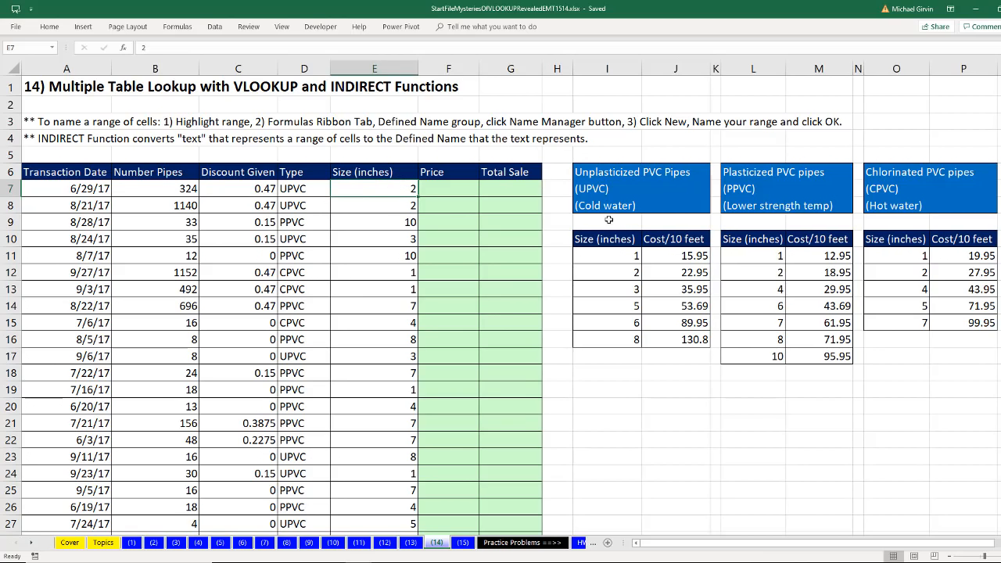
pyautogui.moveTo(468, 221); pyautogui.dragTo(81, 221)
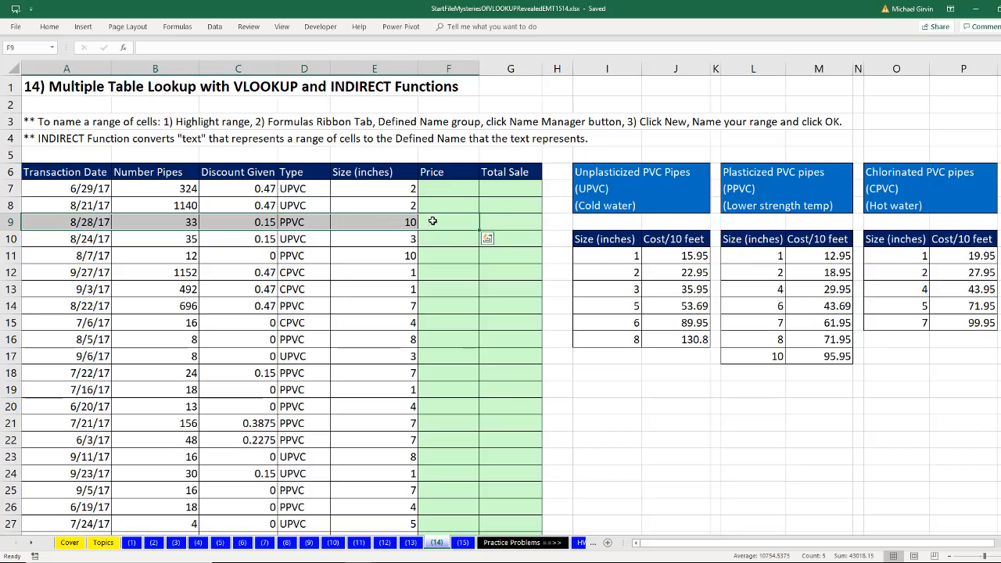
pyautogui.click(442, 222)
pyautogui.click(452, 188)
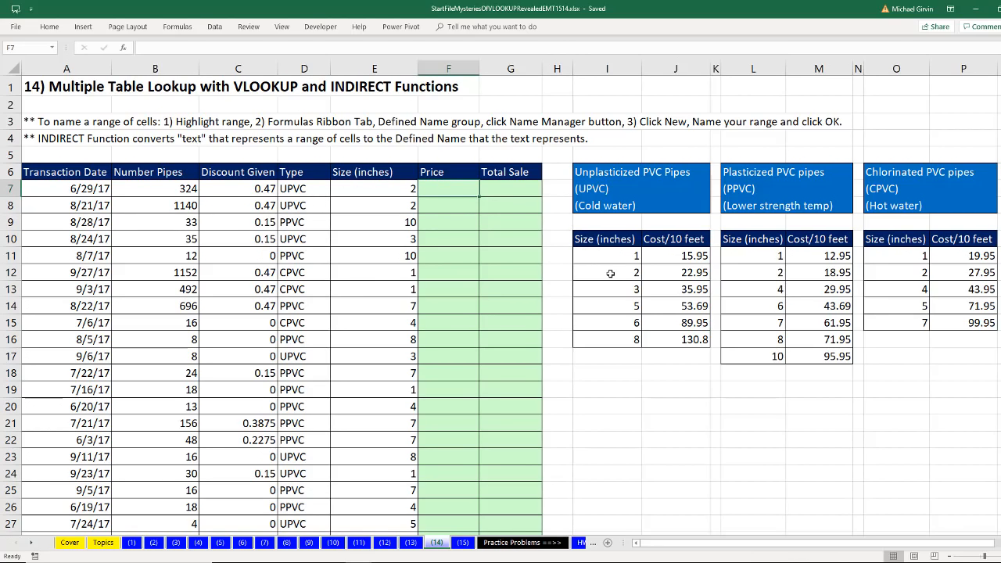
pyautogui.click(446, 221)
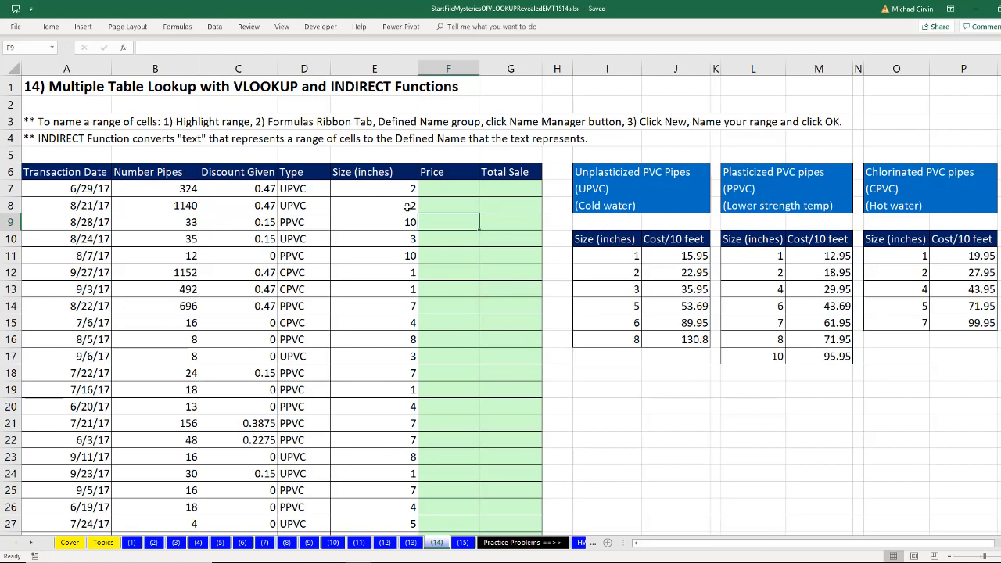
# Examine the pipe types in the Type column, the first Price cells, and the UPVC and PPVC cost tables
pyautogui.moveTo(300, 176); pyautogui.dragTo(304, 376)
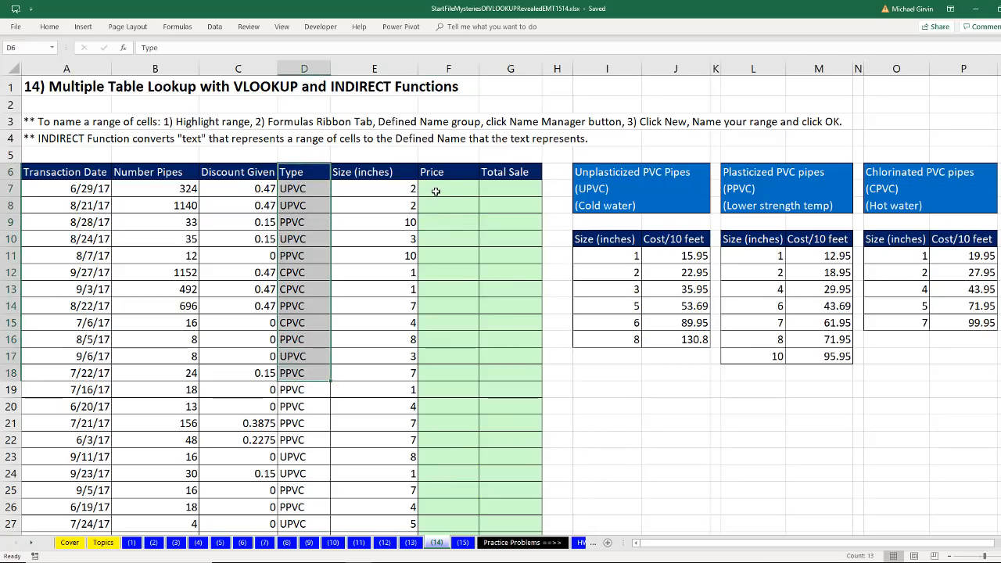
pyautogui.click(436, 191)
pyautogui.click(443, 203)
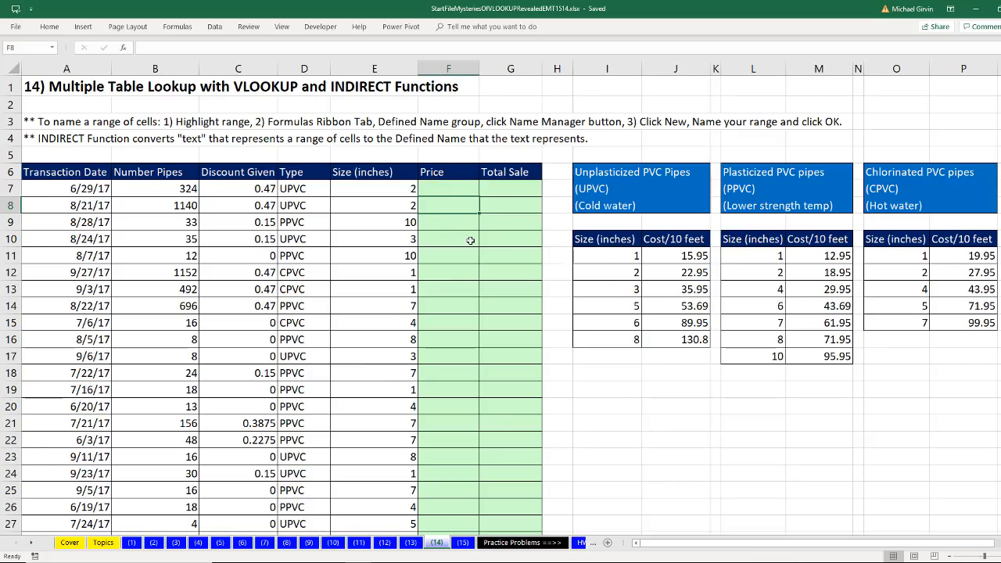
pyautogui.click(443, 226)
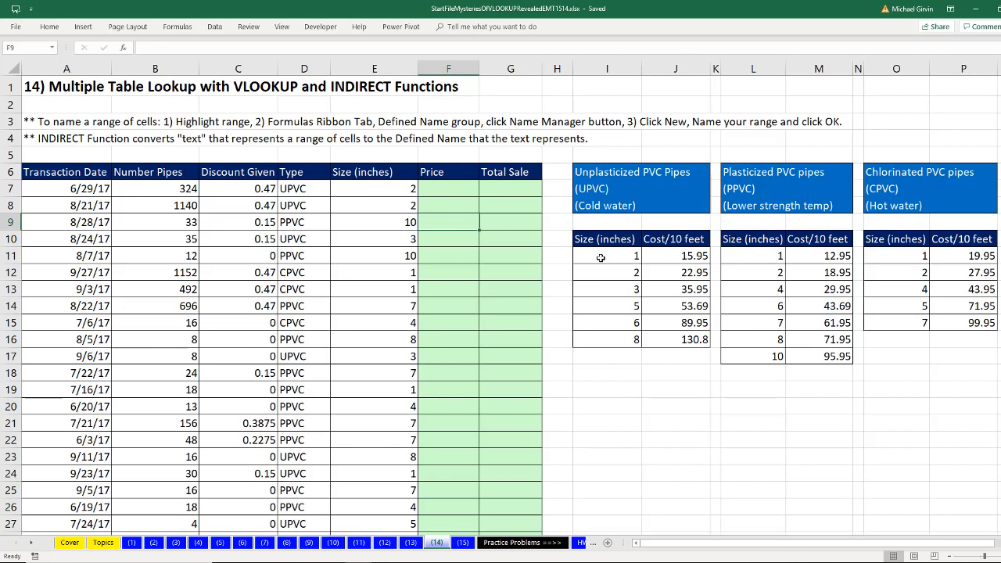
pyautogui.moveTo(601, 258); pyautogui.dragTo(688, 340)
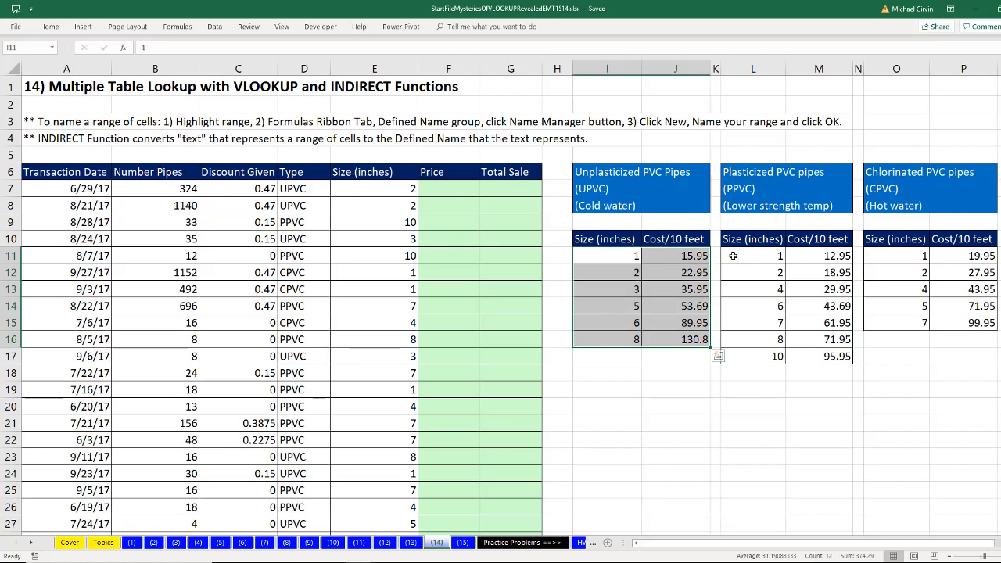
pyautogui.moveTo(734, 258); pyautogui.dragTo(850, 360)
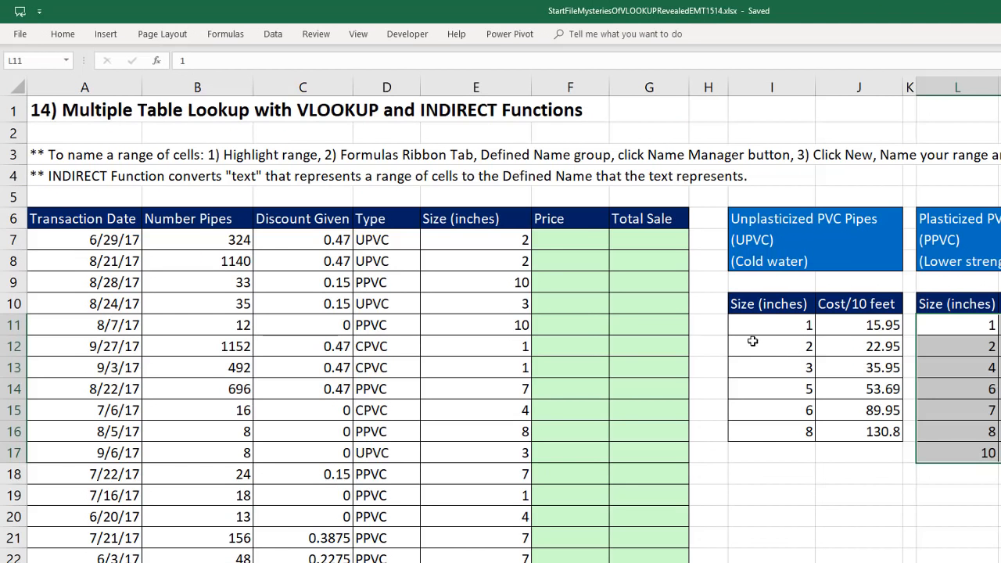
# Define the workbook-level name UPVC for the unplasticized pipe cost data in I11:J16
pyautogui.moveTo(584, 255); pyautogui.dragTo(673, 299)
pyautogui.moveTo(856, 381); pyautogui.dragTo(857, 430)
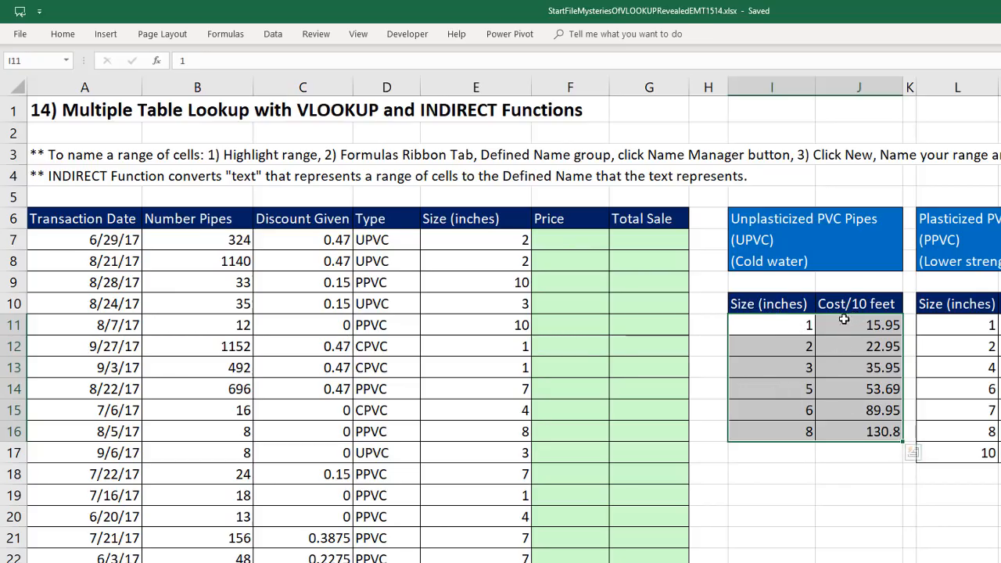
pyautogui.click(228, 35)
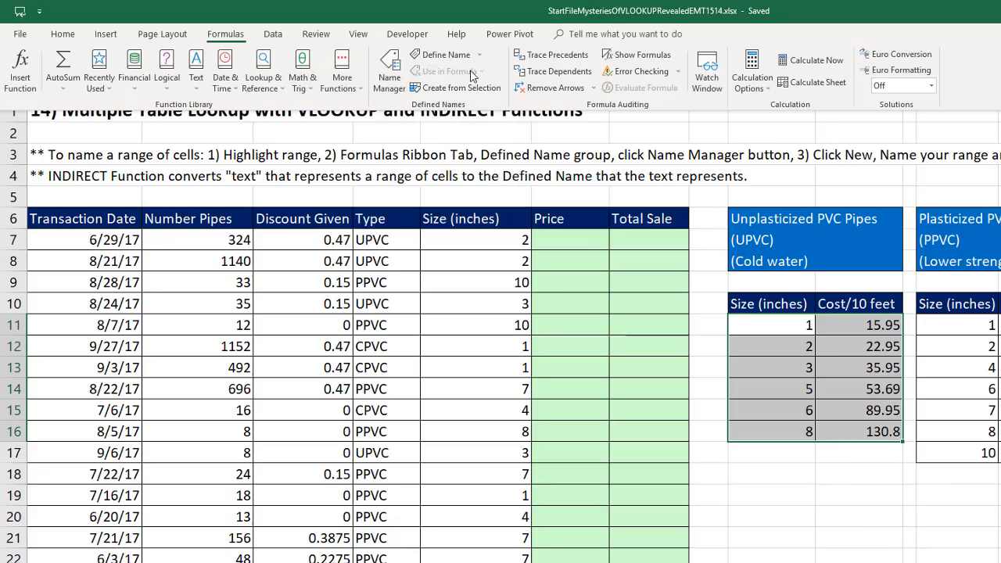
pyautogui.click(389, 72)
pyautogui.moveTo(479, 254); pyautogui.dragTo(515, 214)
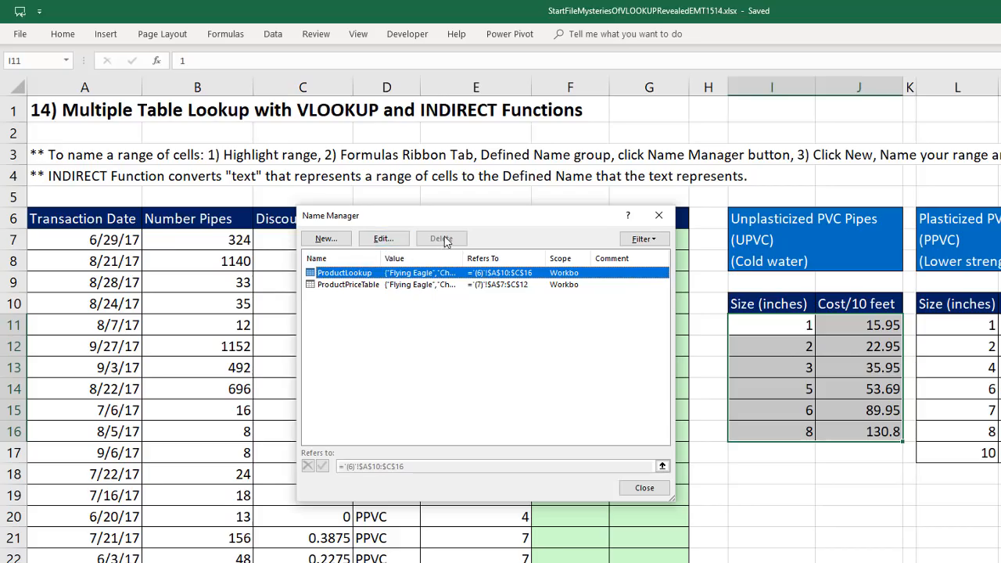
pyautogui.click(326, 239)
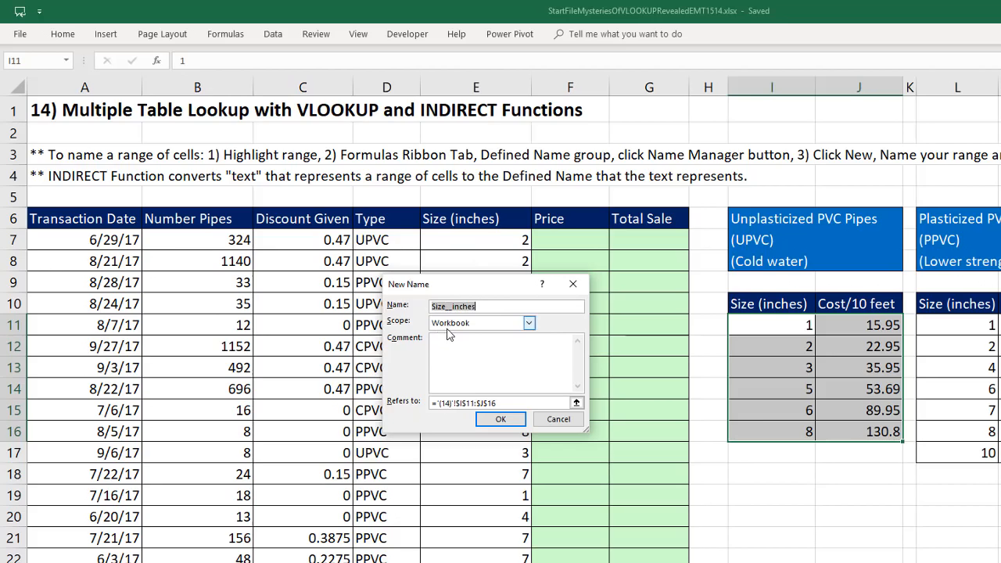
pyautogui.write('UPVC')
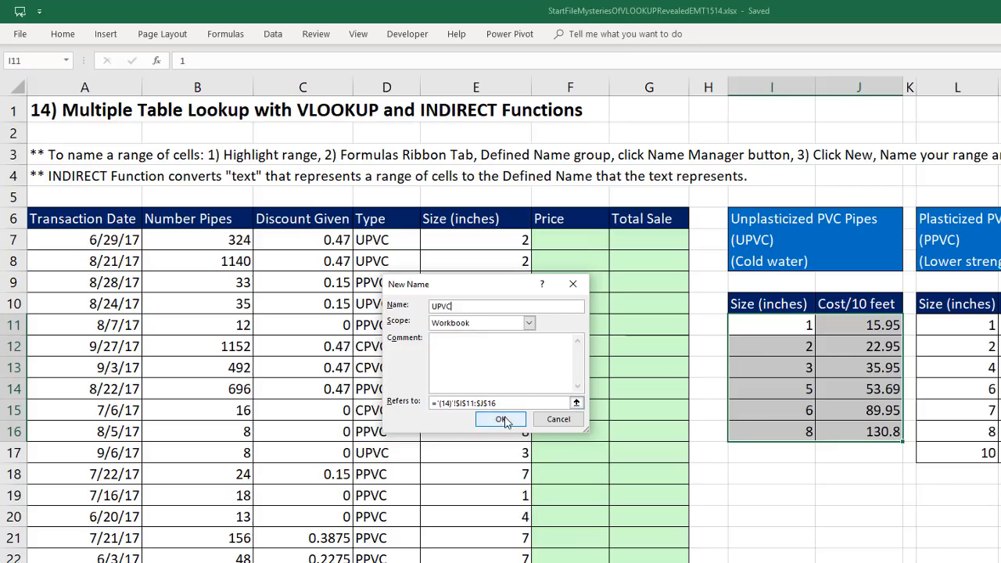
pyautogui.click(502, 420)
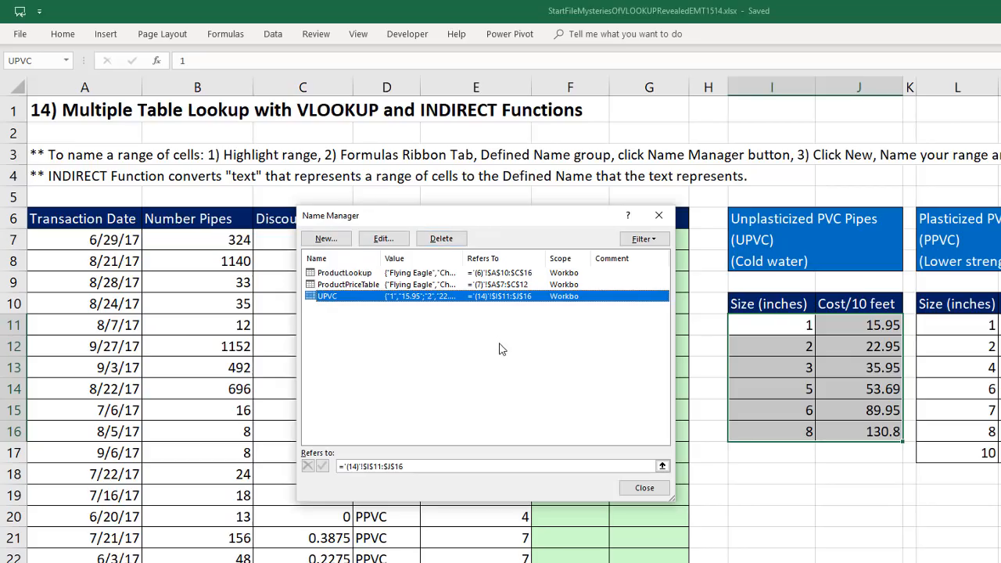
pyautogui.click(646, 488)
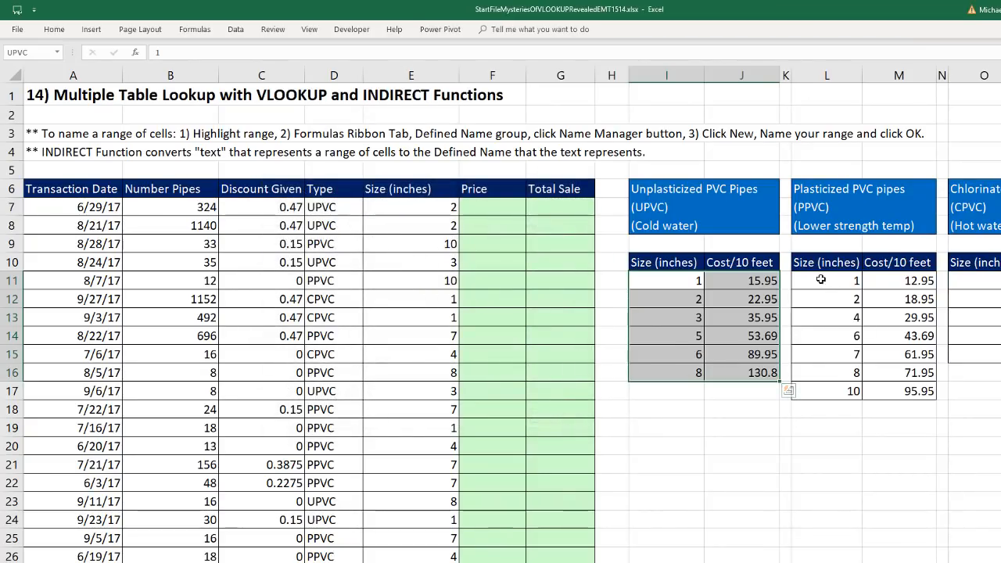
# Name the plasticized pipe cost data in L11:M17 as PPVc
pyautogui.moveTo(822, 280); pyautogui.dragTo(894, 391)
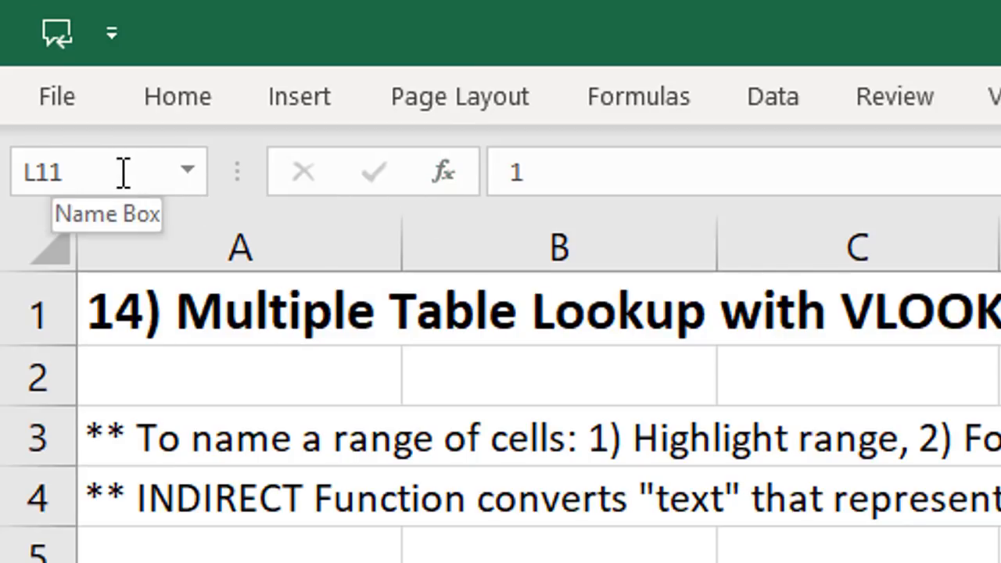
pyautogui.click(123, 172)
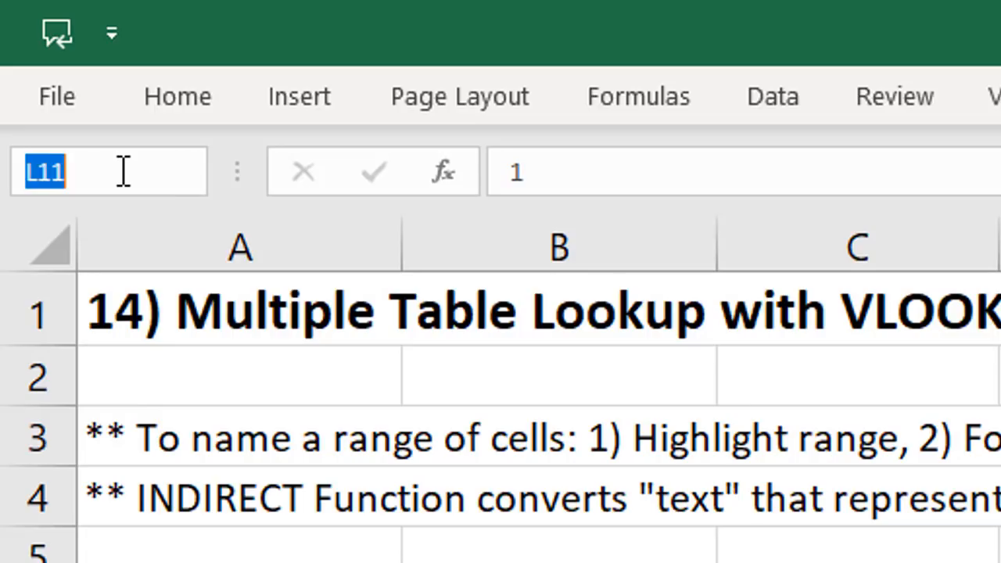
pyautogui.write('PPVc')
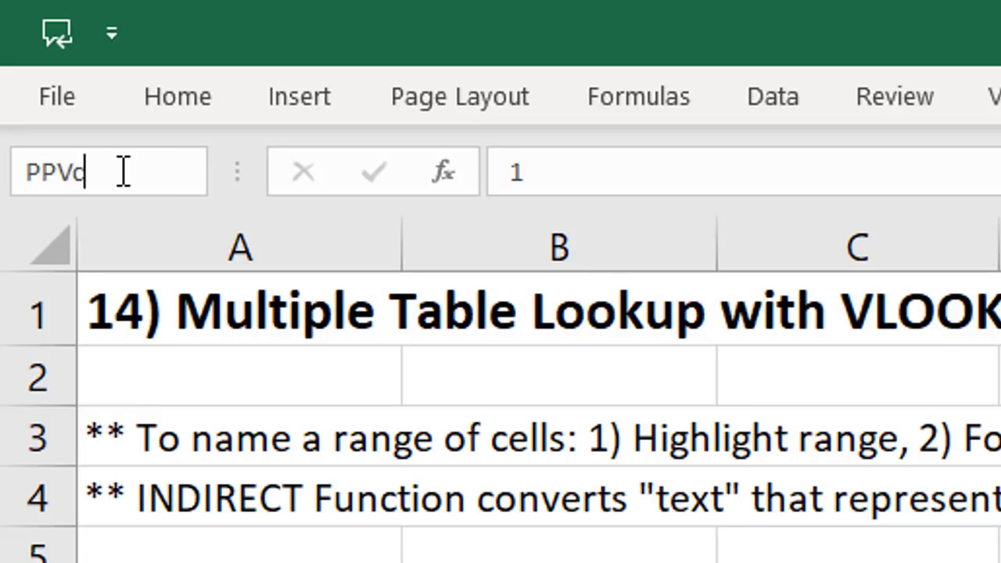
pyautogui.press('Return')
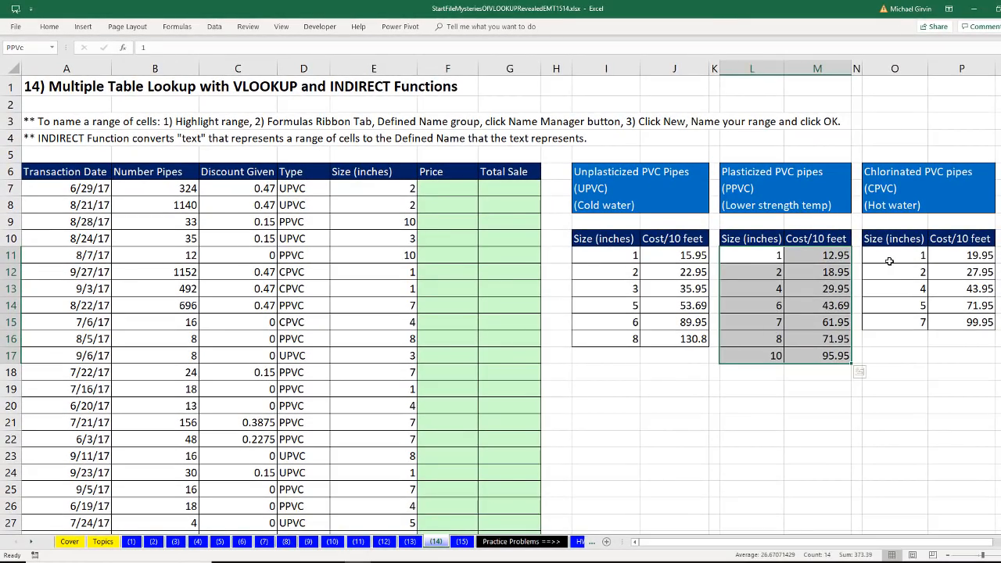
# Name the chlorinated pipe cost data in O11:P15 as CPVC
pyautogui.moveTo(889, 261); pyautogui.dragTo(966, 319)
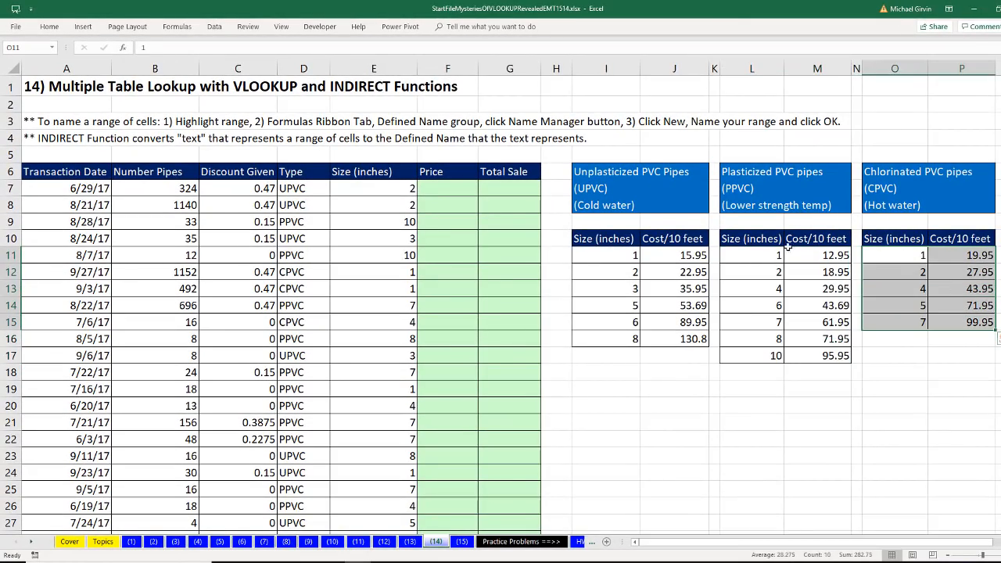
pyautogui.click(30, 49)
pyautogui.write('c')
# Correct the defined name PPVc to PPVC for the plasticized pipe range
pyautogui.click(178, 27)
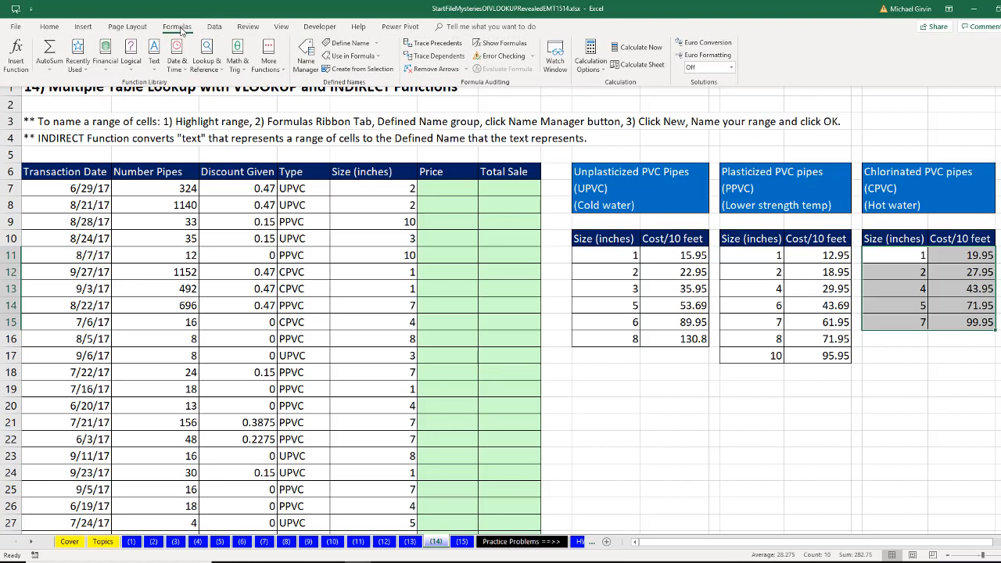
pyautogui.click(306, 56)
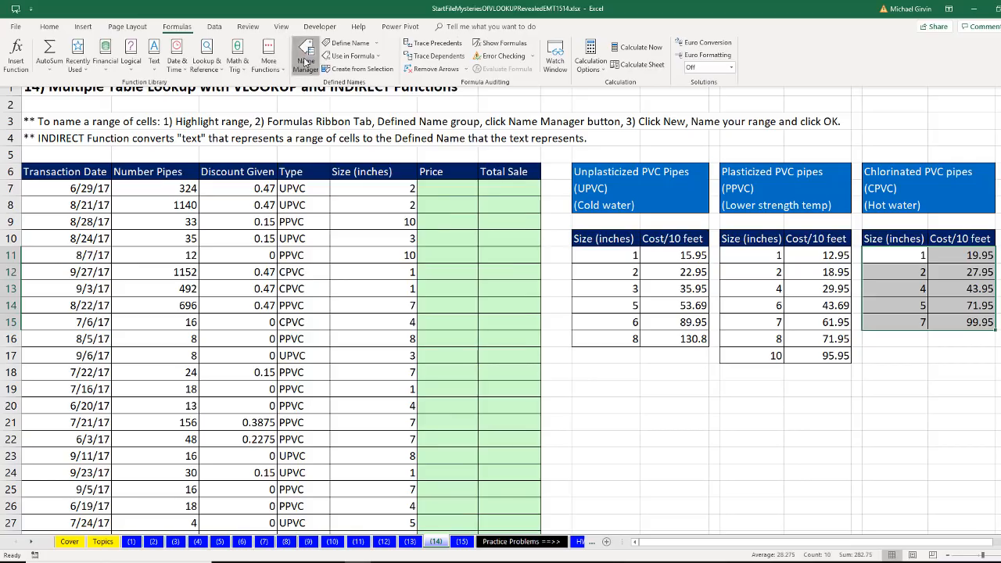
pyautogui.click(270, 224)
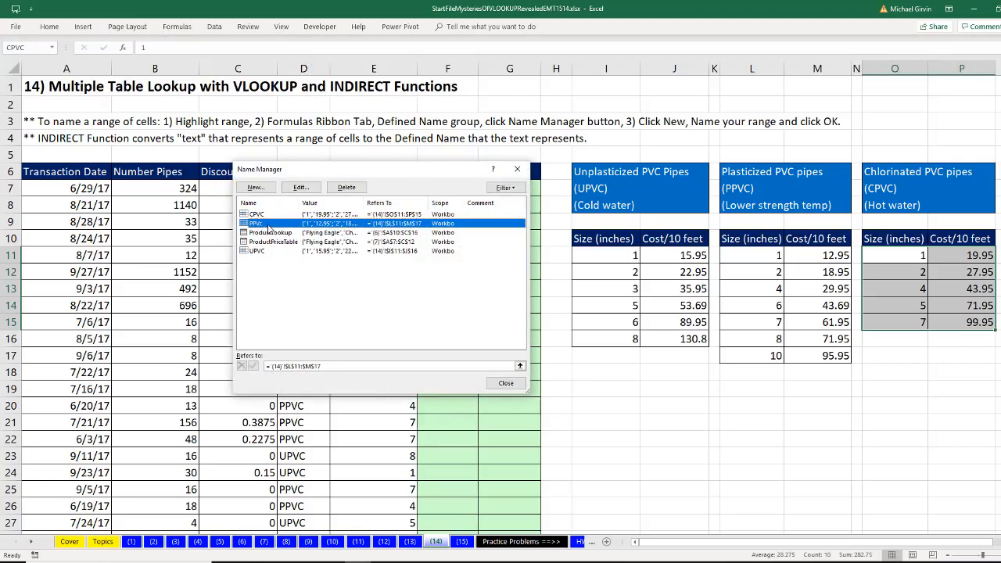
pyautogui.click(310, 190)
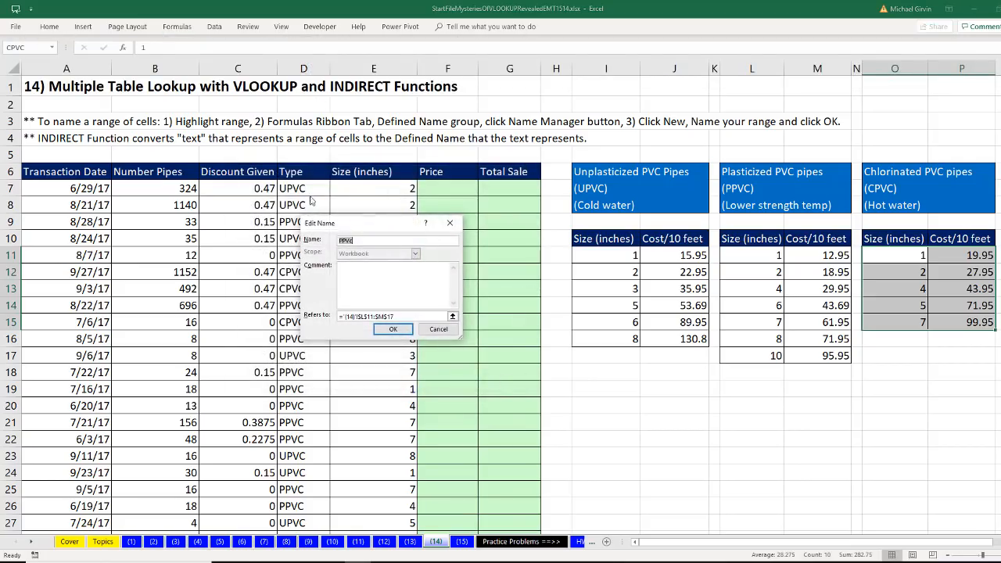
pyautogui.click(365, 240)
pyautogui.click(390, 330)
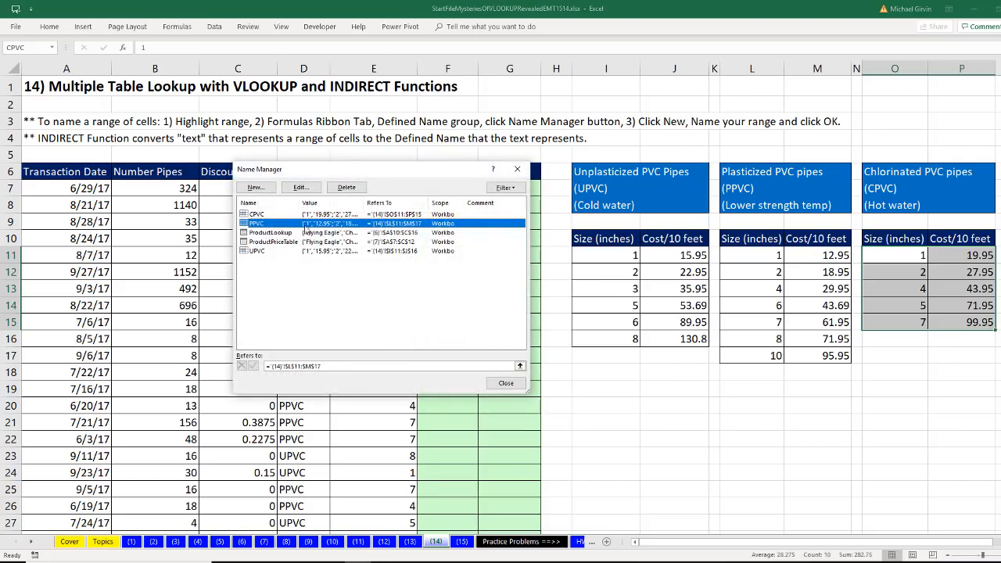
pyautogui.click(505, 383)
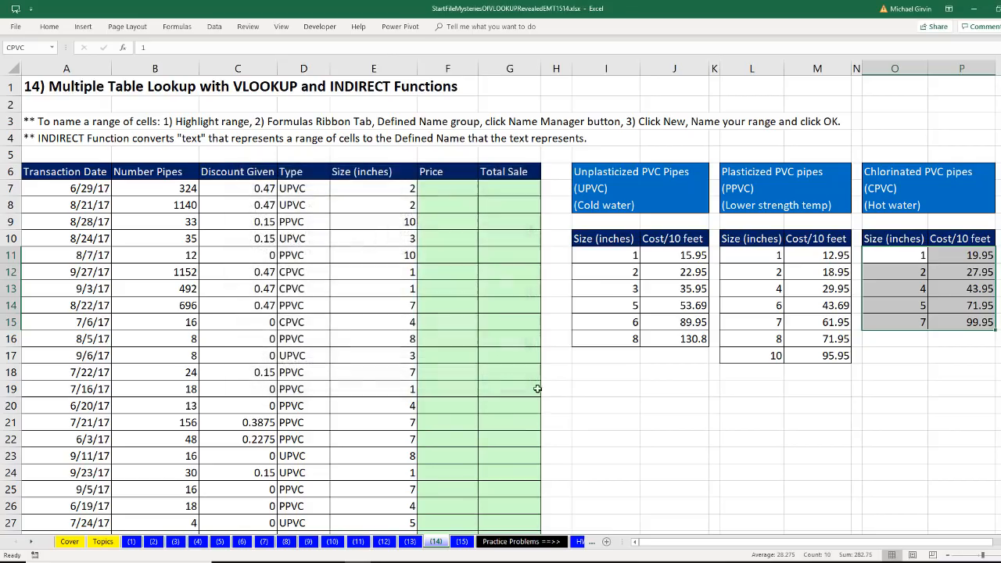
# Enter the formula -VLOOKUP(E7,D7,2) in Price cell F7, with the size as lookup value and the pipe type as table
pyautogui.click(442, 188)
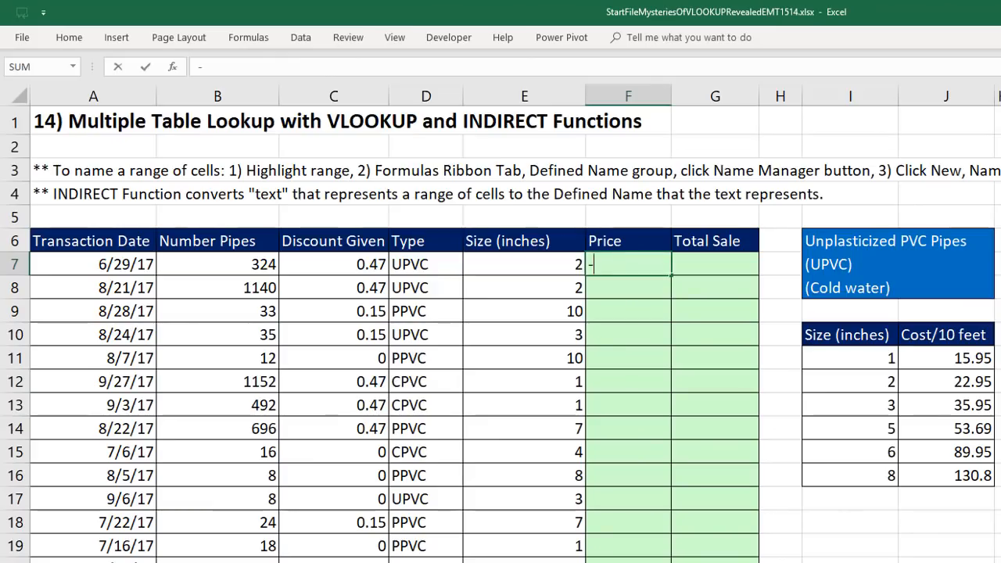
pyautogui.write('-vl')
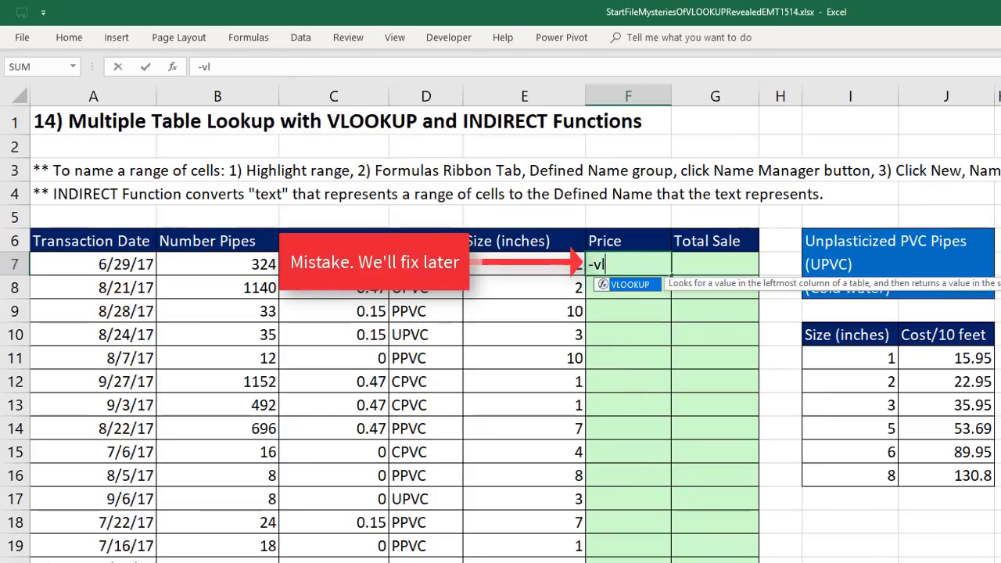
pyautogui.press('Tab')
pyautogui.press('Left')
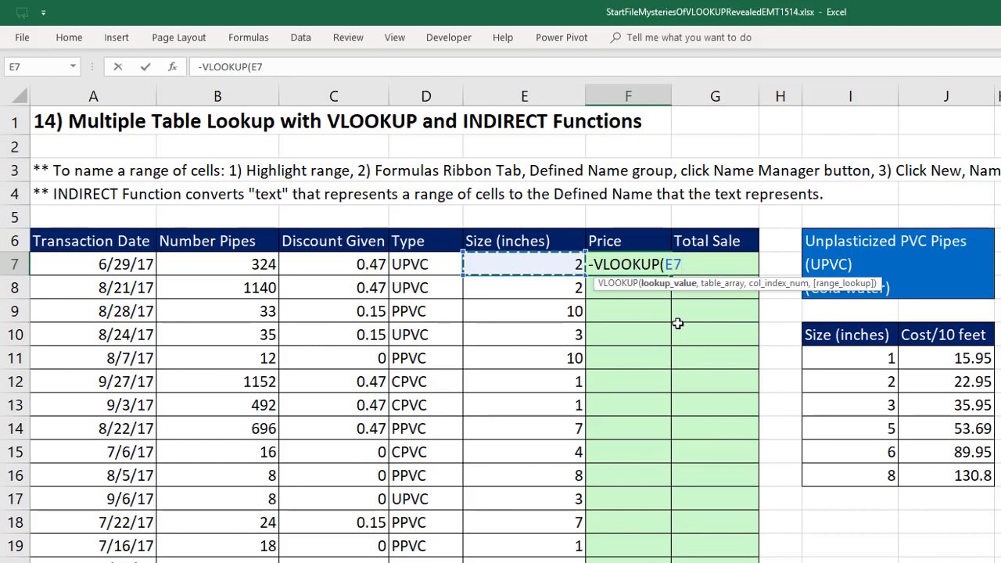
pyautogui.write(',')
pyautogui.press('Left')
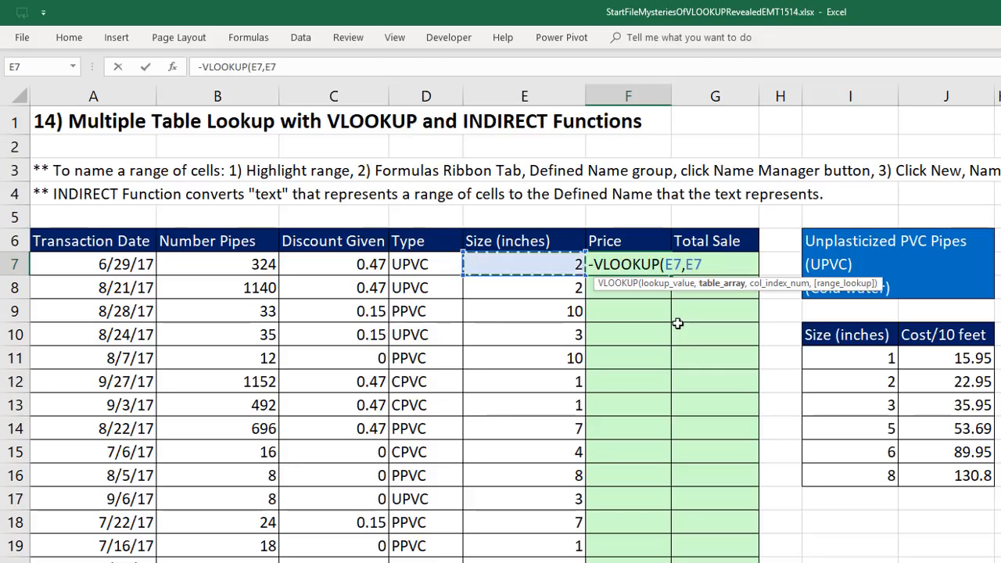
pyautogui.press('Left')
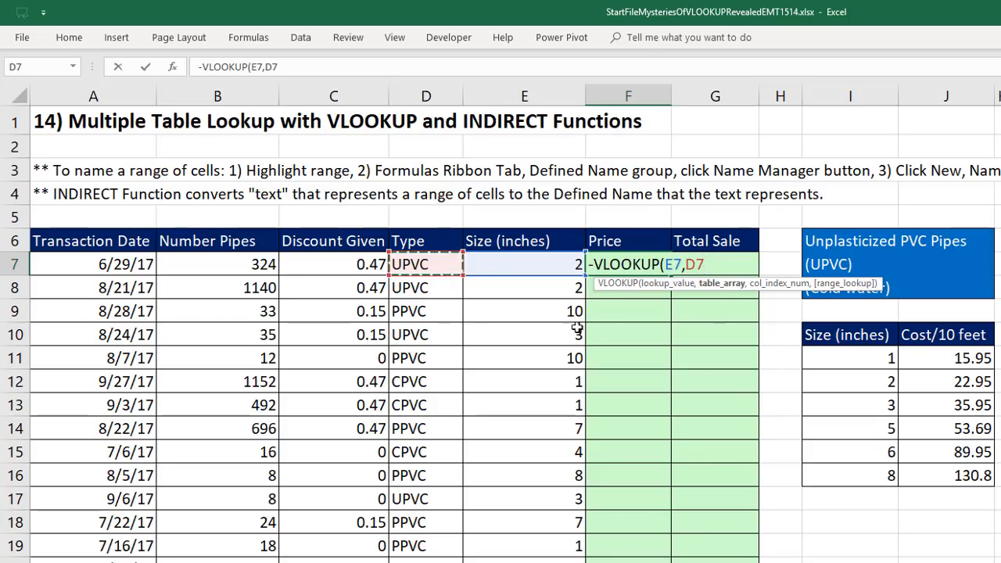
pyautogui.write(',2')
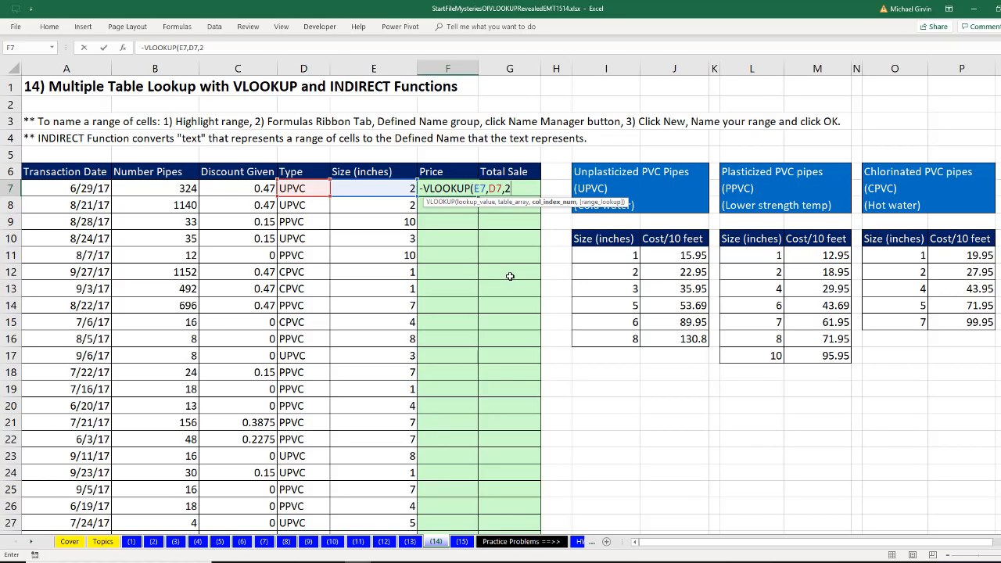
pyautogui.write(')')
pyautogui.hotkey('ctrl', 'Return')
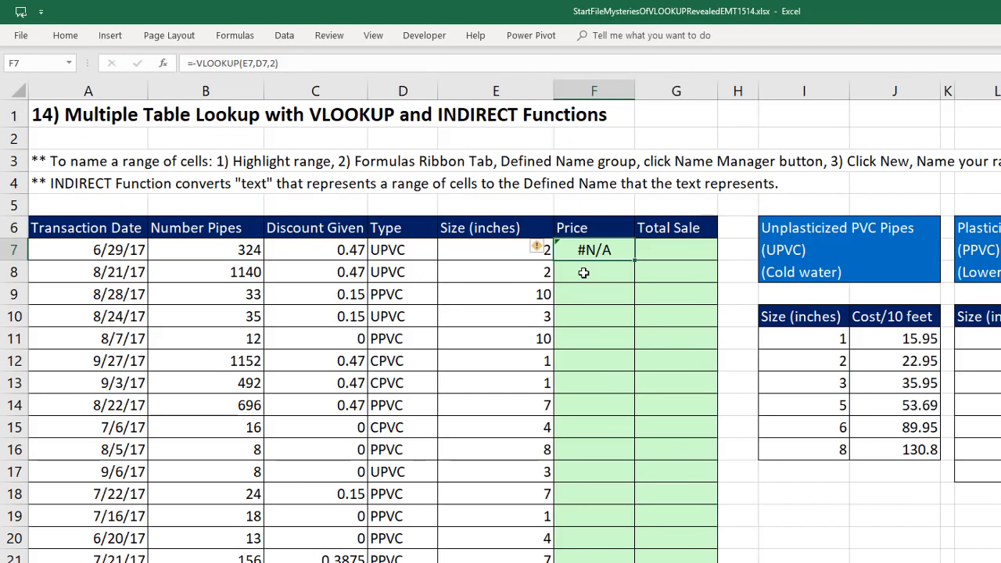
# Evaluate the D7 table argument inside the F7 formula to inspect its value, and restore the cell reference
pyautogui.press('F2')
pyautogui.click(665, 253)
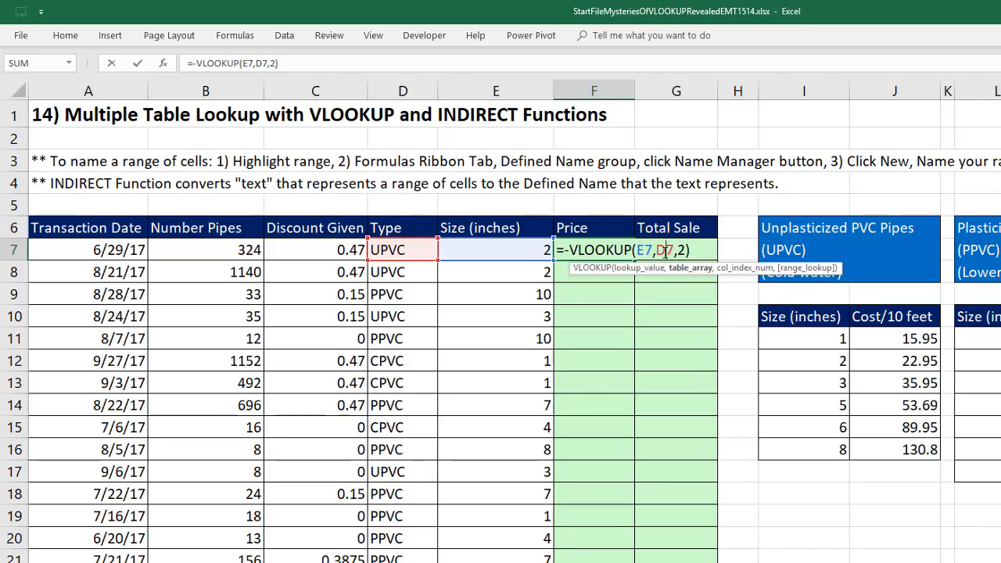
pyautogui.click(678, 270)
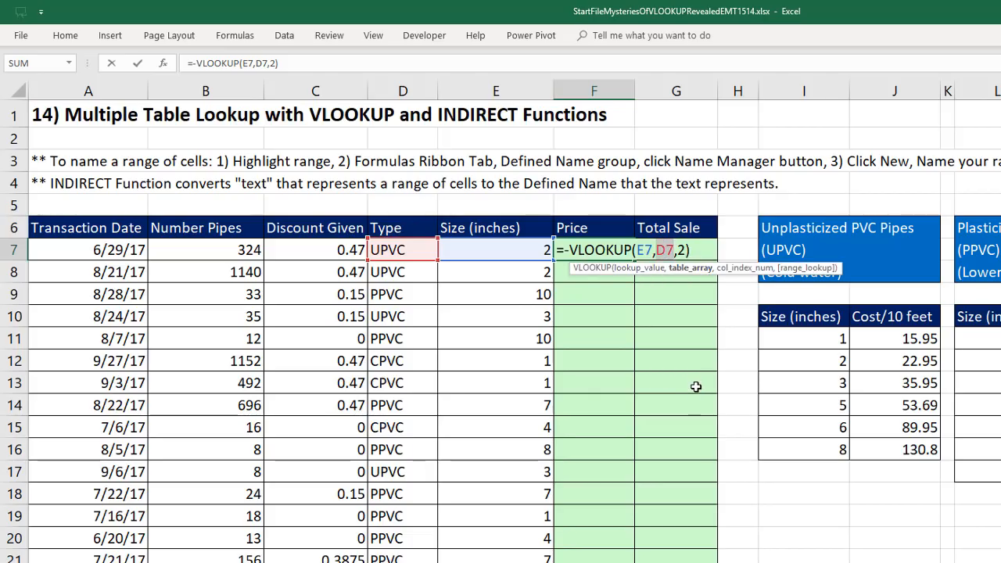
pyautogui.press('F9')
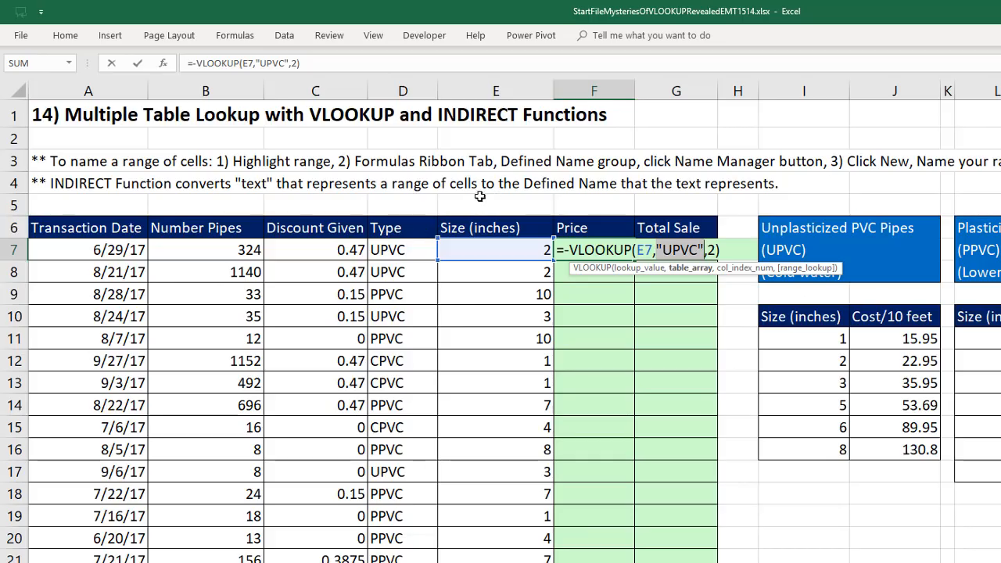
pyautogui.hotkey('ctrl', 'z')
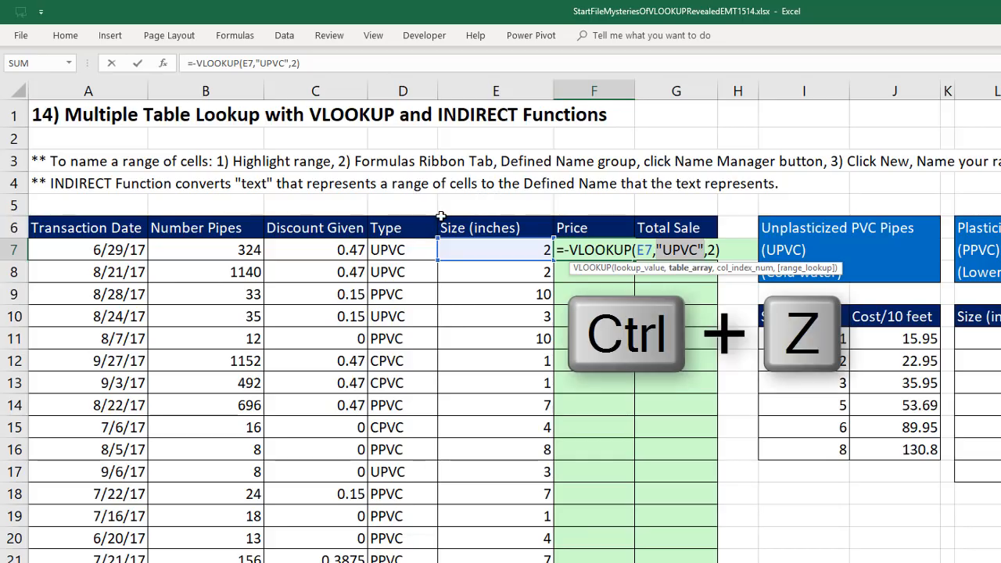
pyautogui.click(415, 250)
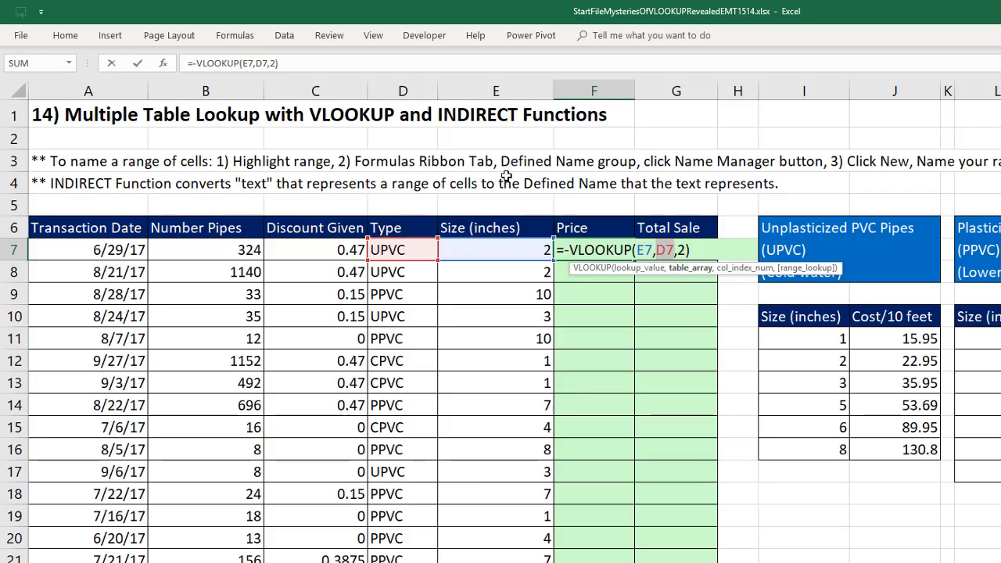
# Wrap the D7 table argument of the F7 price formula in INDIRECT, giving =-VLOOKUP(E7,INDIRECT(D7),2)
pyautogui.click(657, 251)
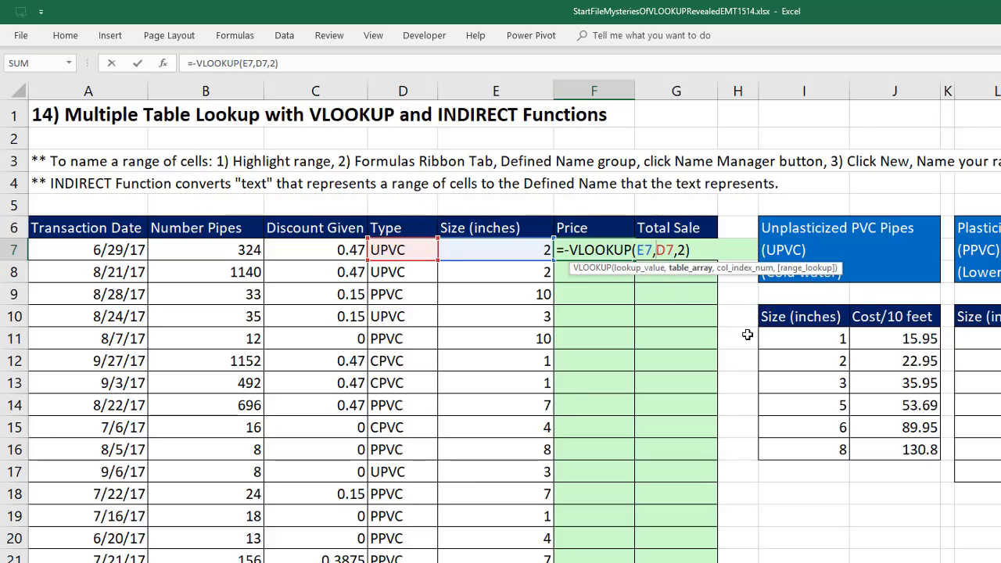
pyautogui.write('ind')
pyautogui.press('Tab')
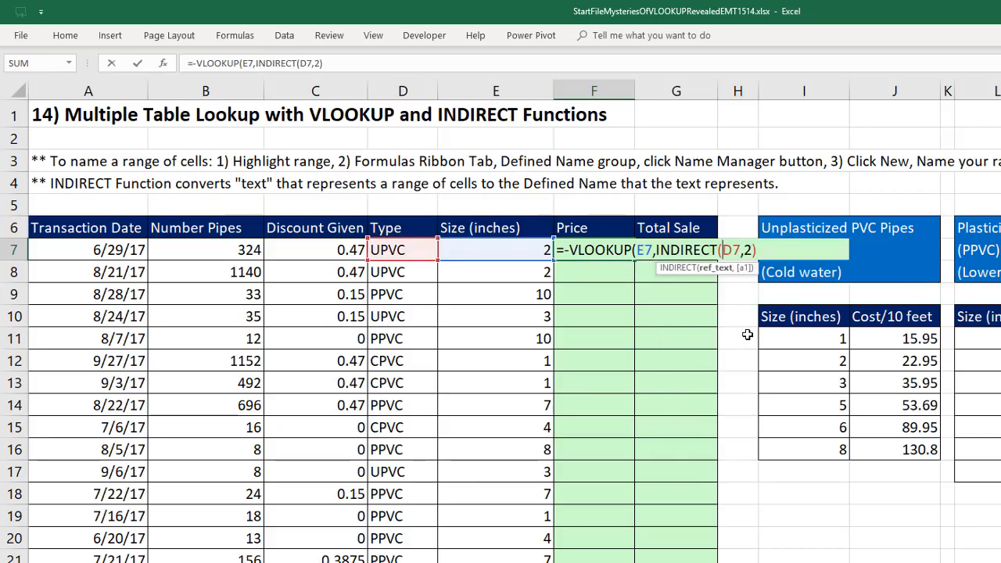
pyautogui.click(741, 250)
pyautogui.write(')')
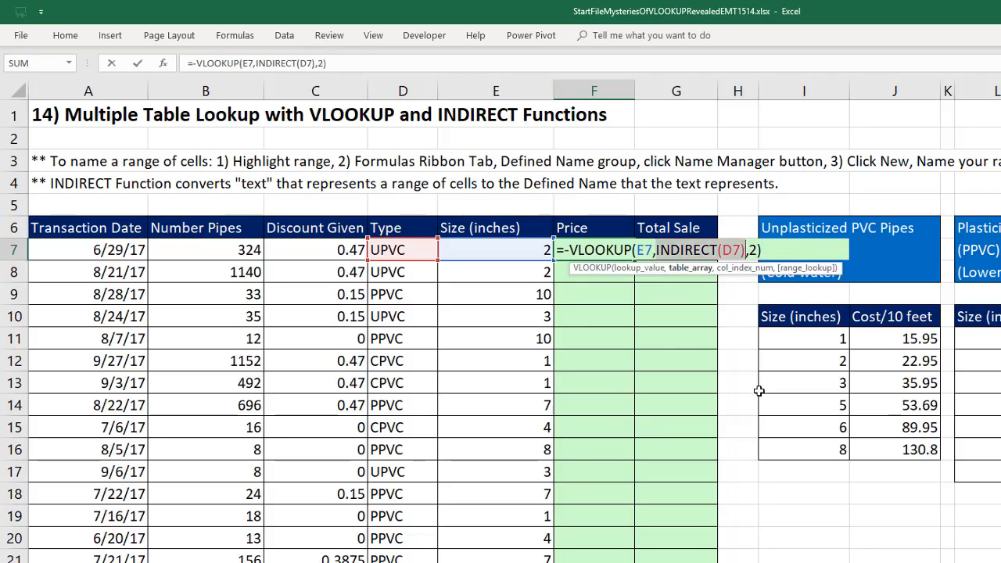
# Evaluate the INDIRECT(D7) argument to inspect its table array, restore the function, and commit the F7 formula
pyautogui.press('F9')
pyautogui.press('F9')
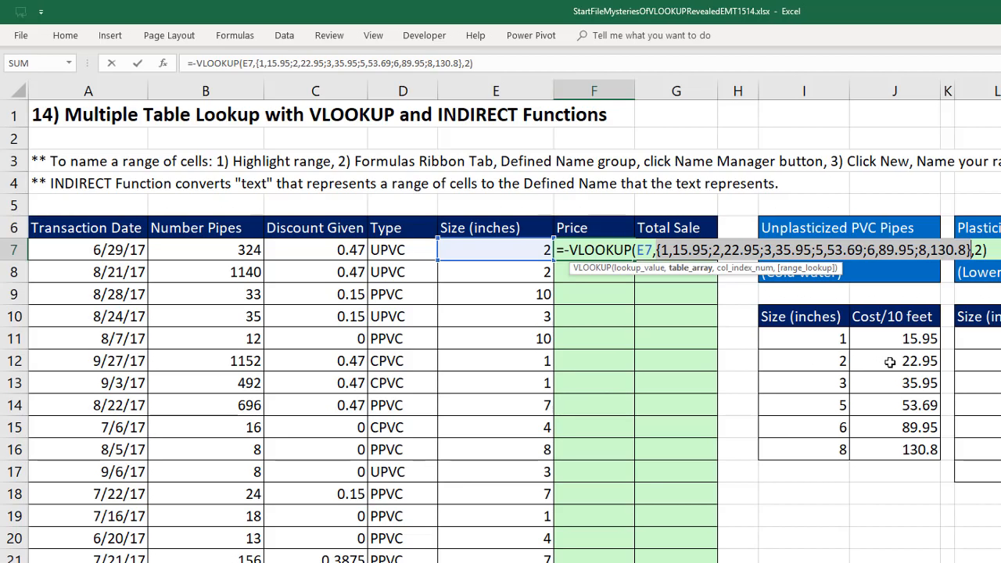
pyautogui.hotkey('ctrl', 'z')
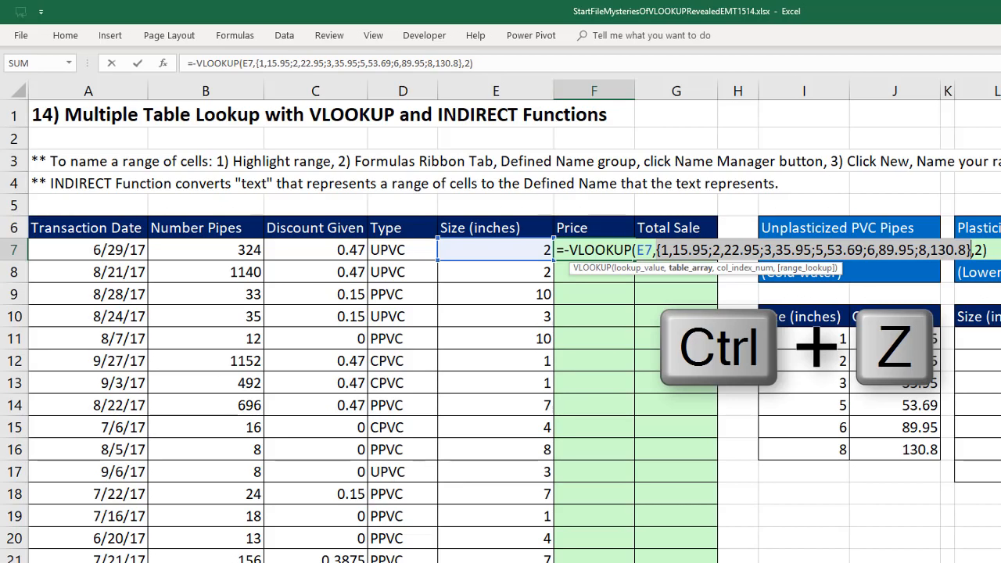
pyautogui.hotkey('ctrl', 'Return')
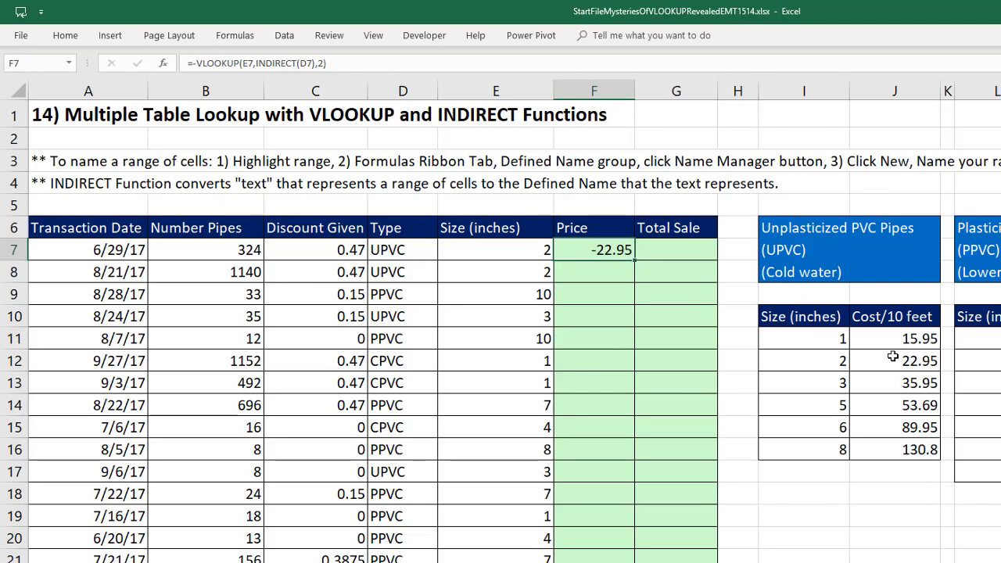
# Remove the minus sign before VLOOKUP in F7 and fill the formula down the Price column
pyautogui.press('F2')
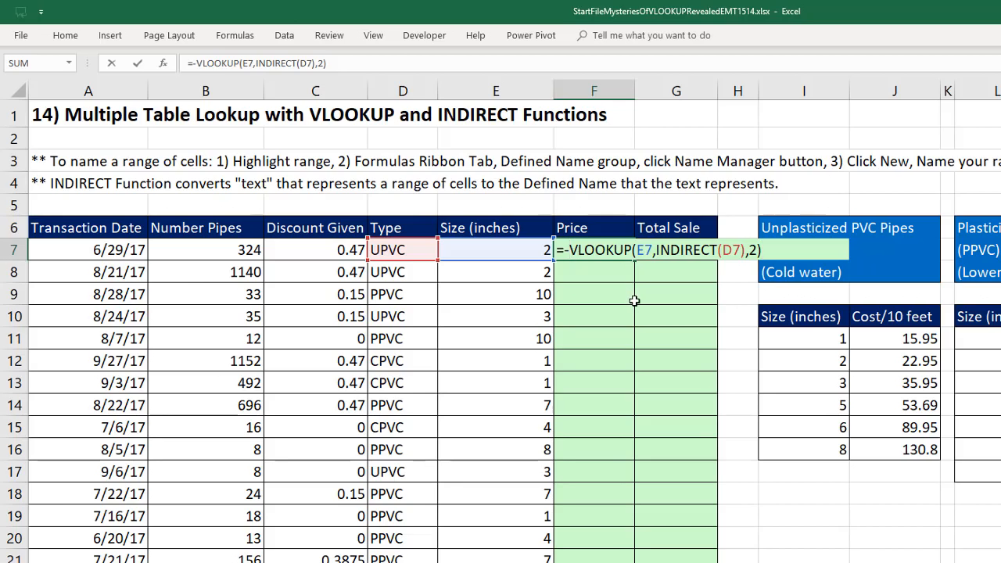
pyautogui.press('BackSpace')
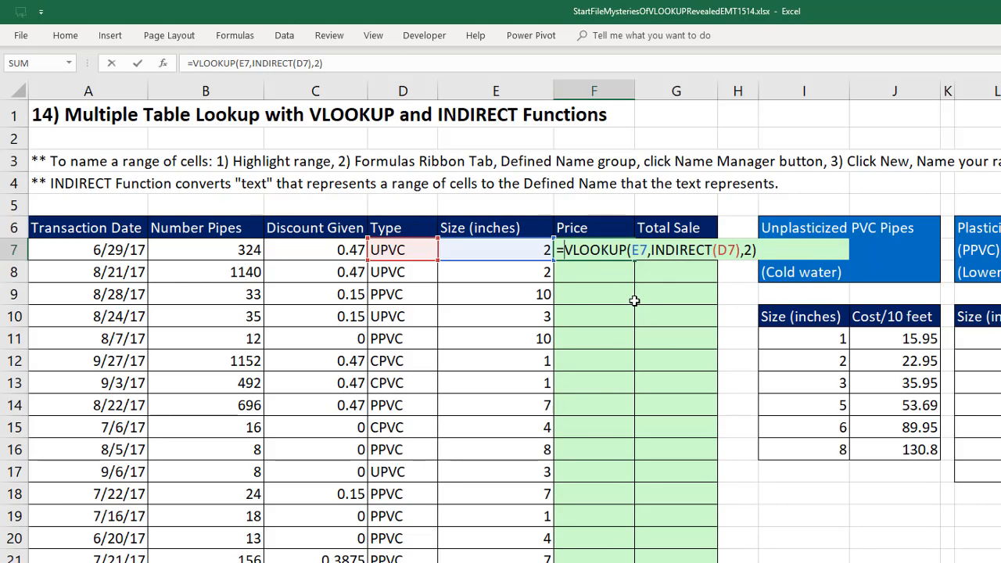
pyautogui.hotkey('ctrl', 'Return')
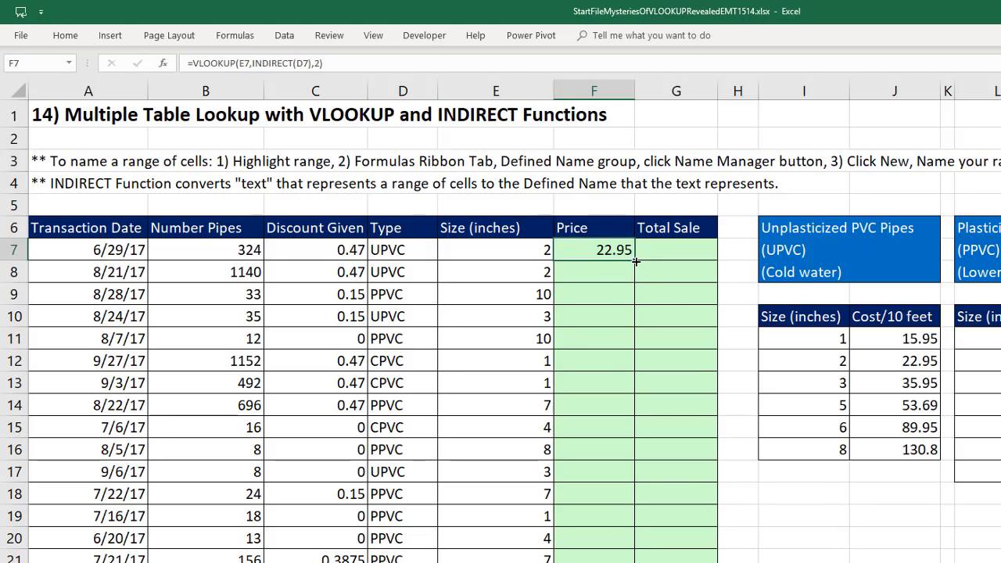
pyautogui.doubleClick(636, 263)
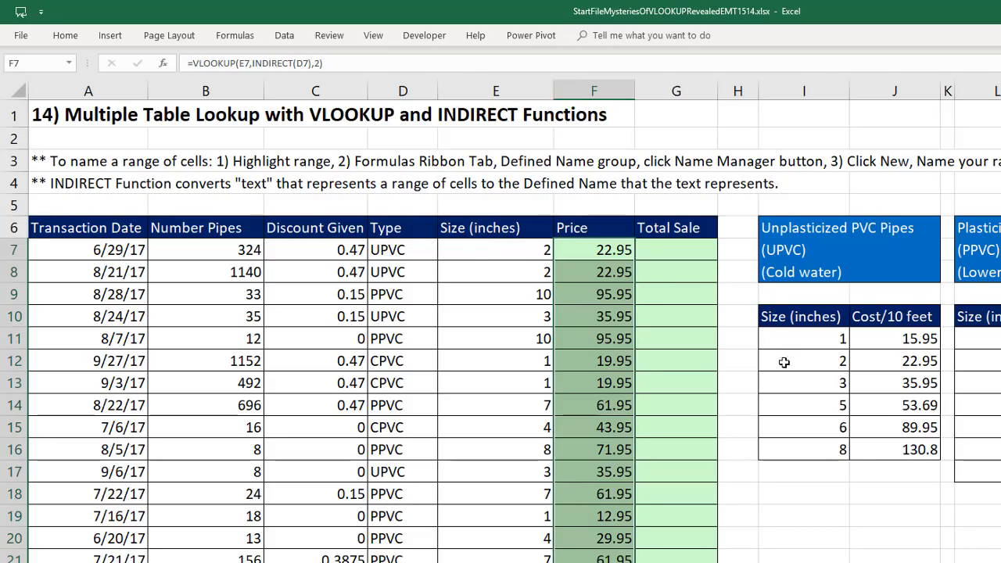
# Check the row 9 price formula in F9 by evaluating its INDIRECT(D9) table argument, and restore the function
pyautogui.click(889, 361)
pyautogui.click(607, 296)
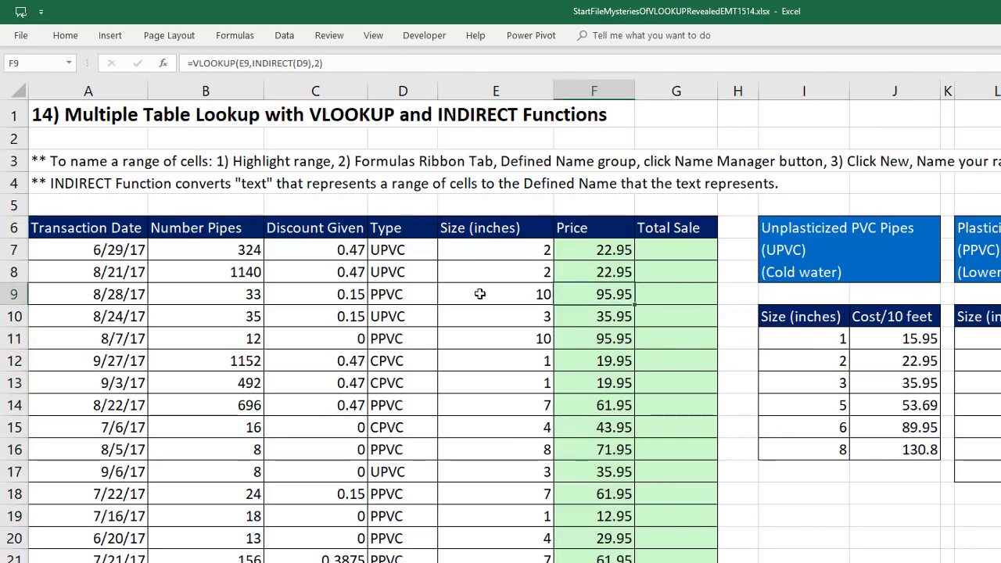
pyautogui.moveTo(480, 294); pyautogui.dragTo(346, 294)
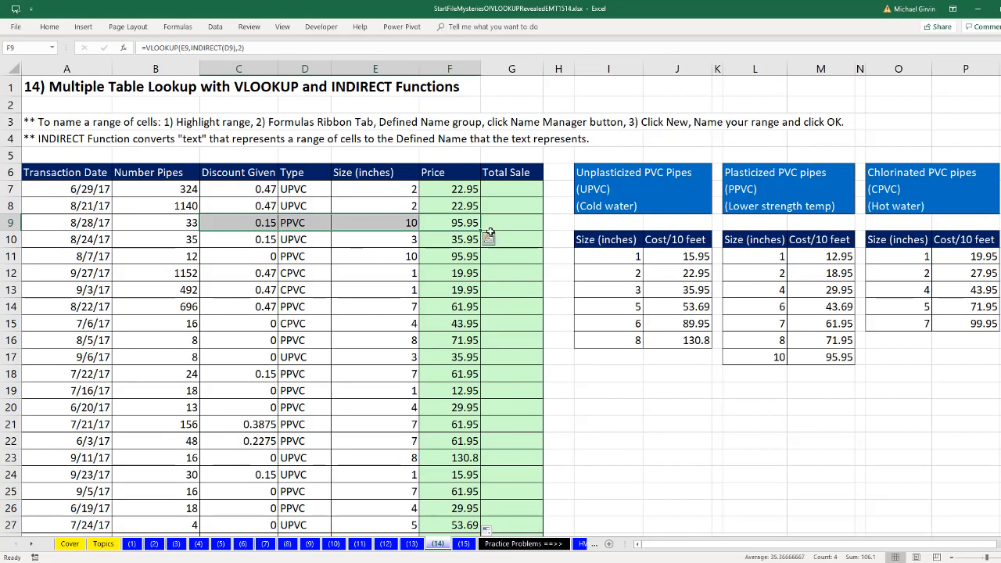
pyautogui.click(459, 224)
pyautogui.press('F2')
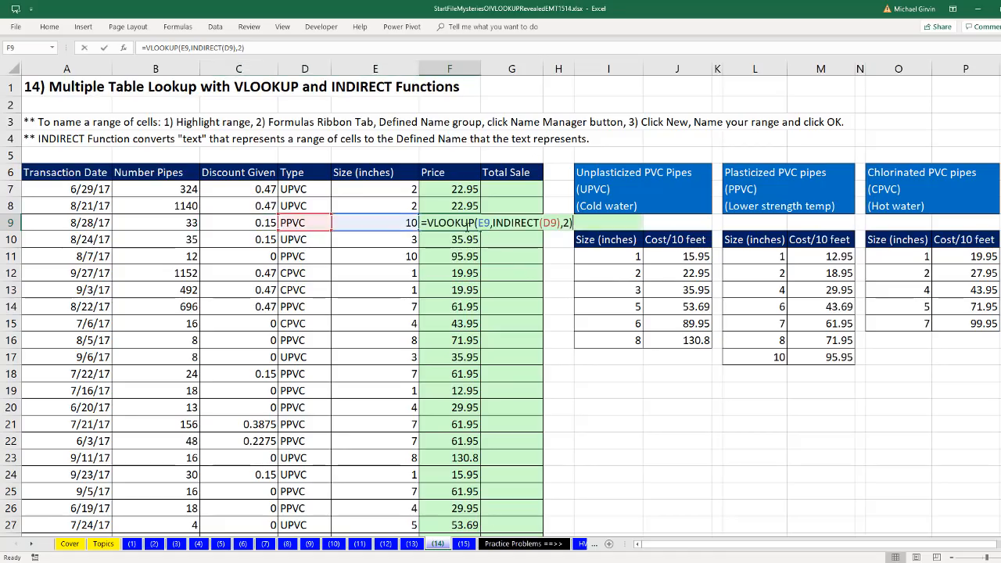
pyautogui.click(513, 223)
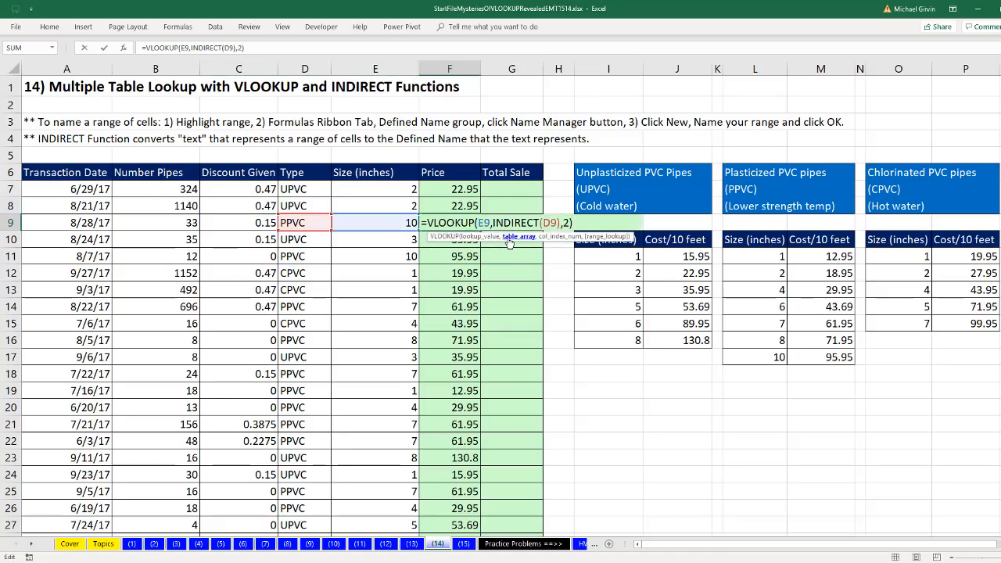
pyautogui.click(508, 237)
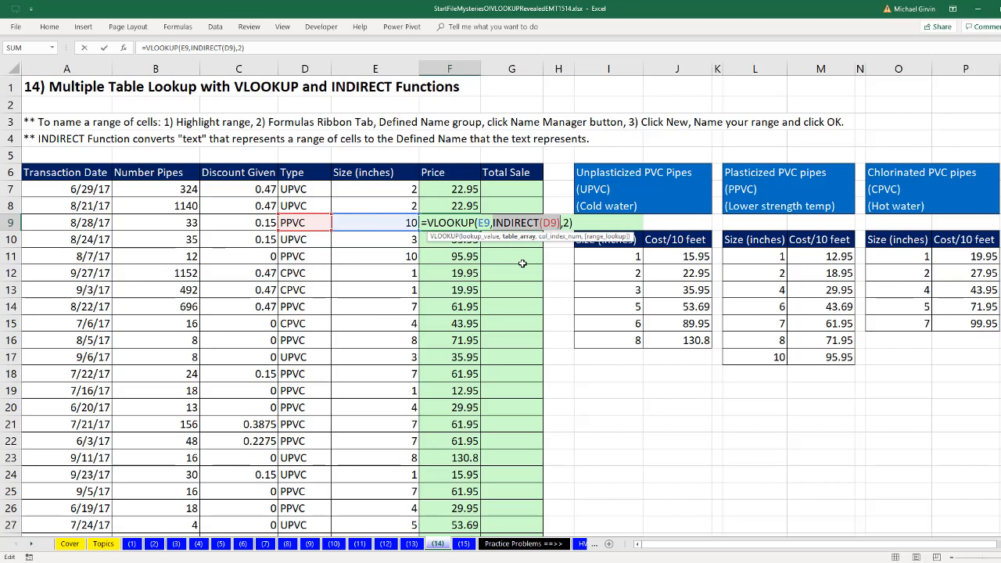
pyautogui.press('F9')
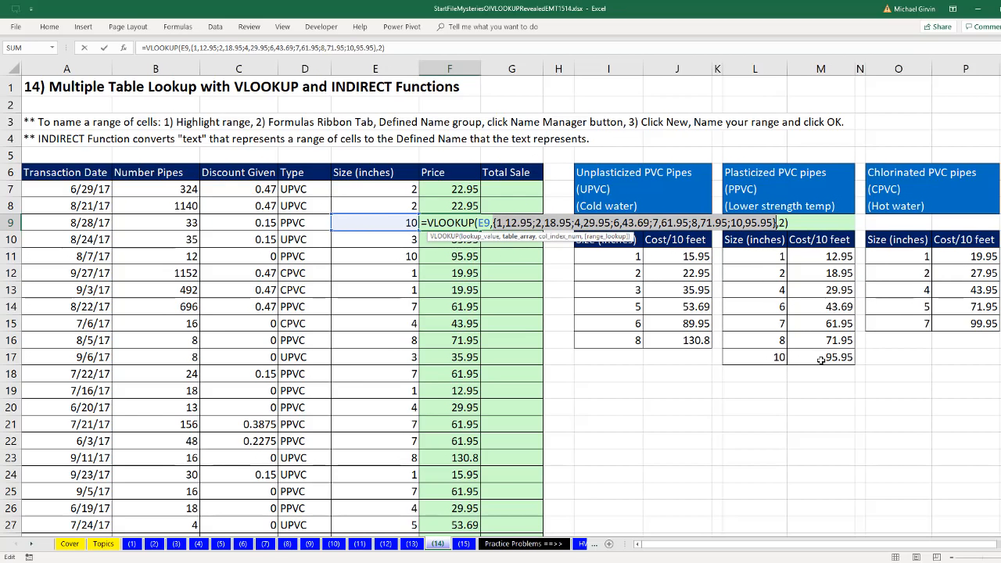
pyautogui.write('INDIRECT(D9)')
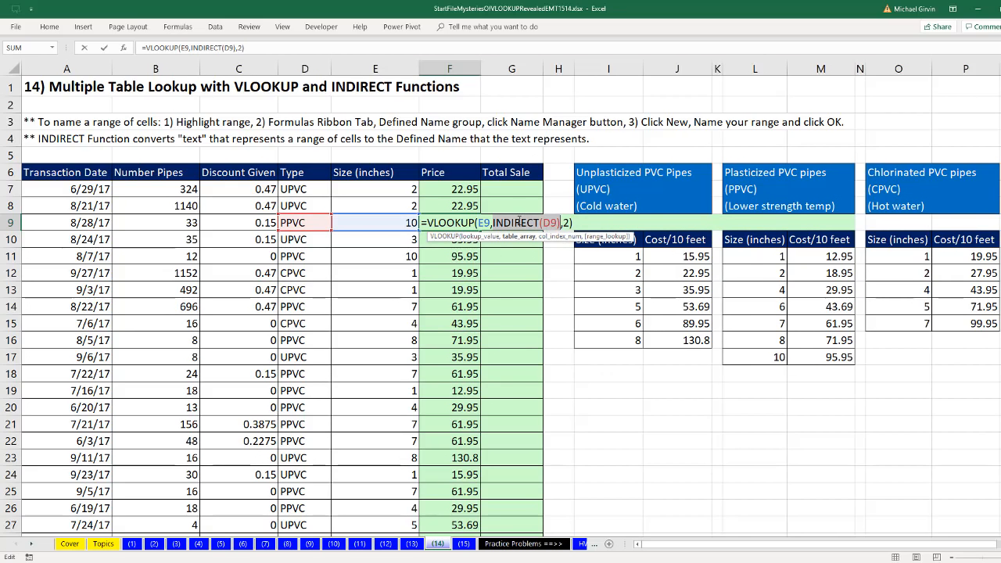
pyautogui.click(520, 223)
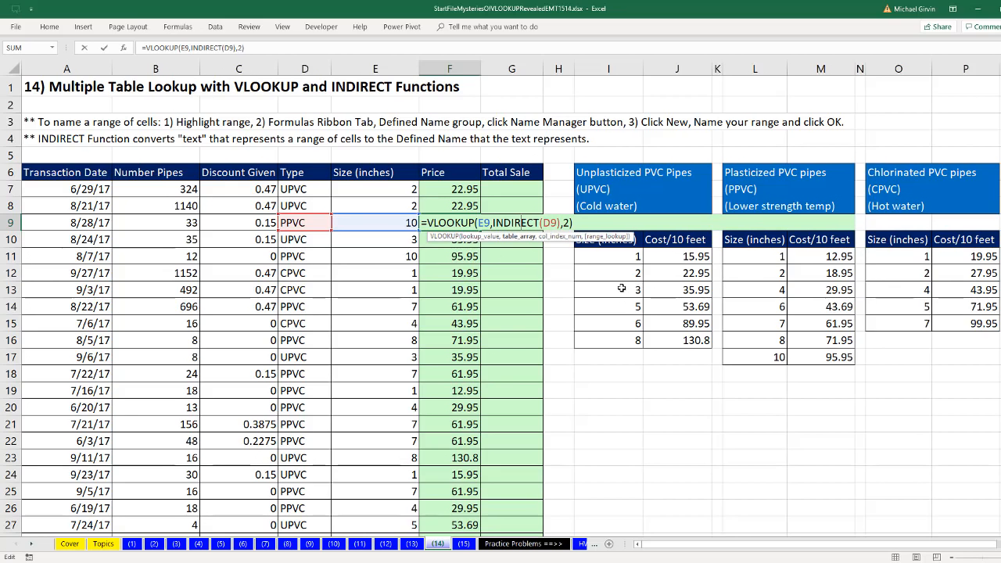
pyautogui.press('Return')
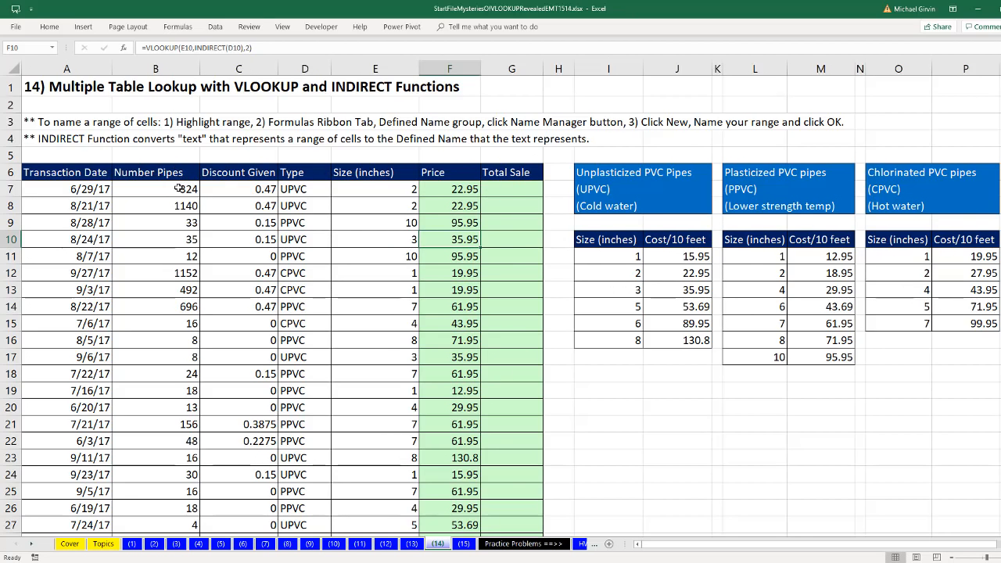
# Open sheet (15) and examine how code 2A45-2A46 with the L and R headers relates to the codes and quantities in A7:B8
pyautogui.click(509, 191)
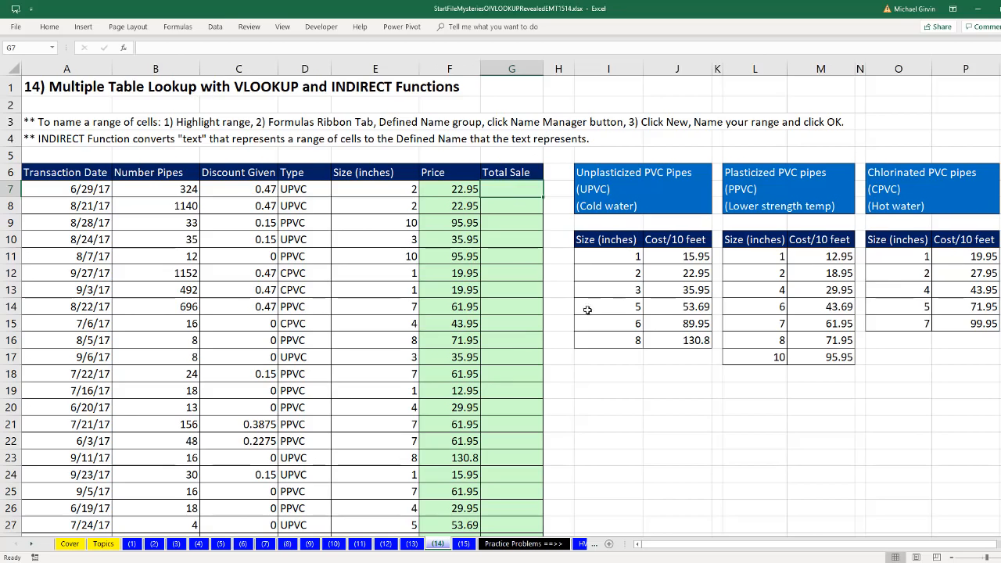
pyautogui.click(464, 544)
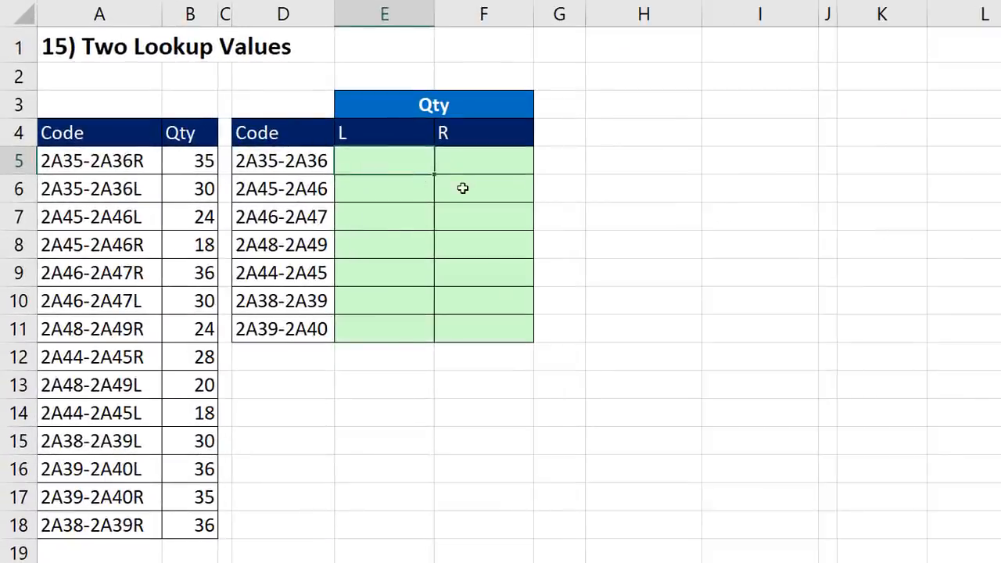
pyautogui.click(463, 188)
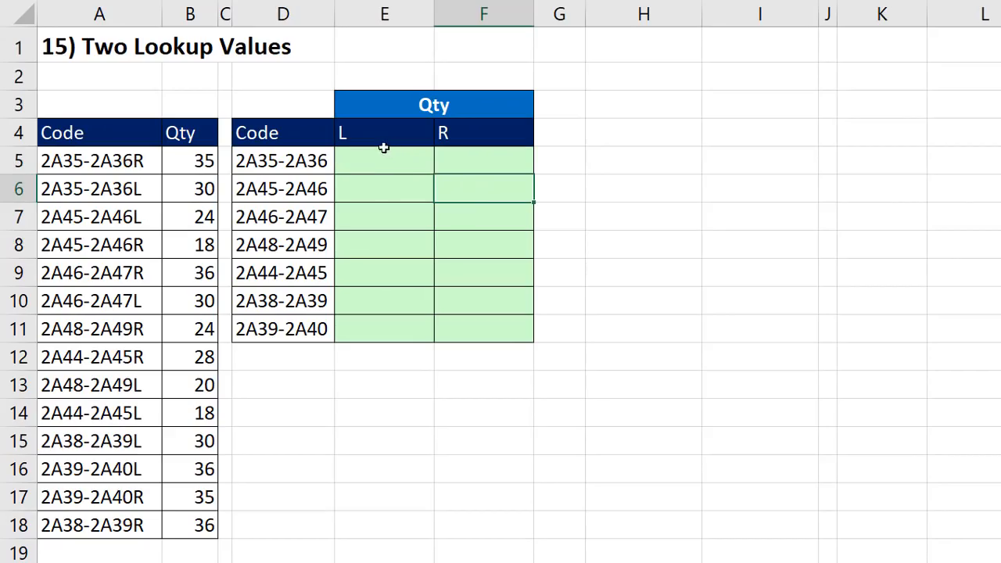
pyautogui.moveTo(321, 188); pyautogui.dragTo(456, 189)
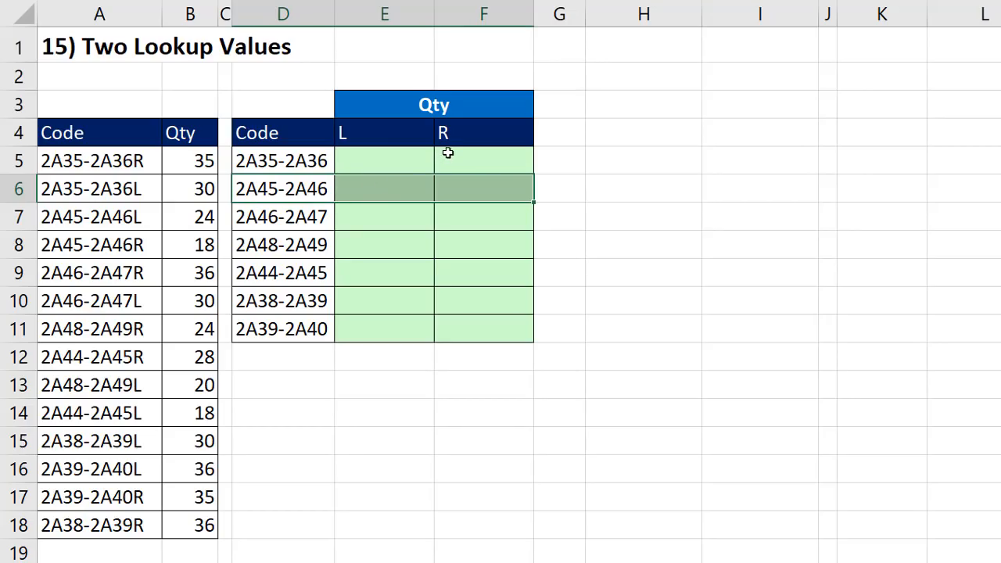
pyautogui.moveTo(92, 222); pyautogui.dragTo(182, 246)
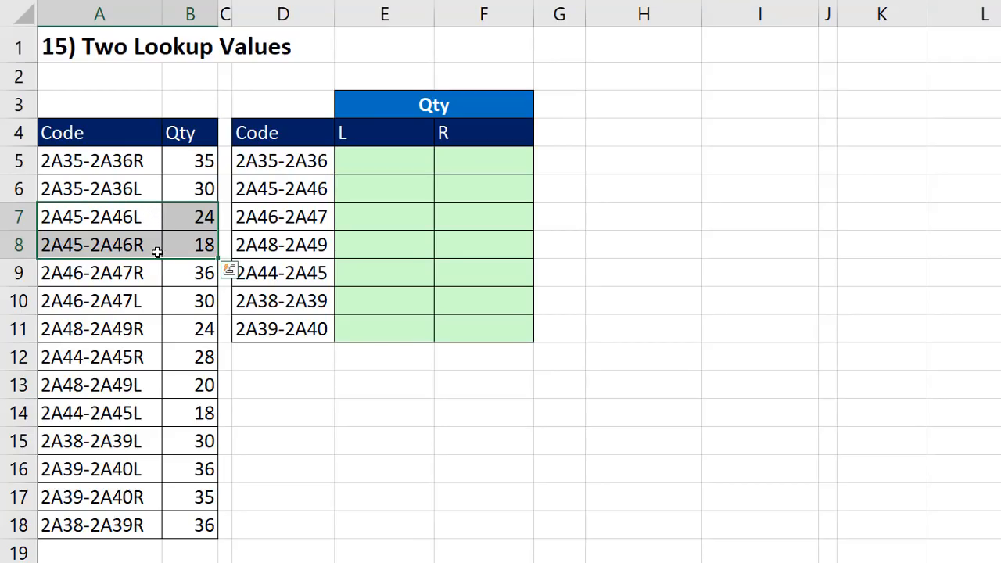
pyautogui.click(358, 191)
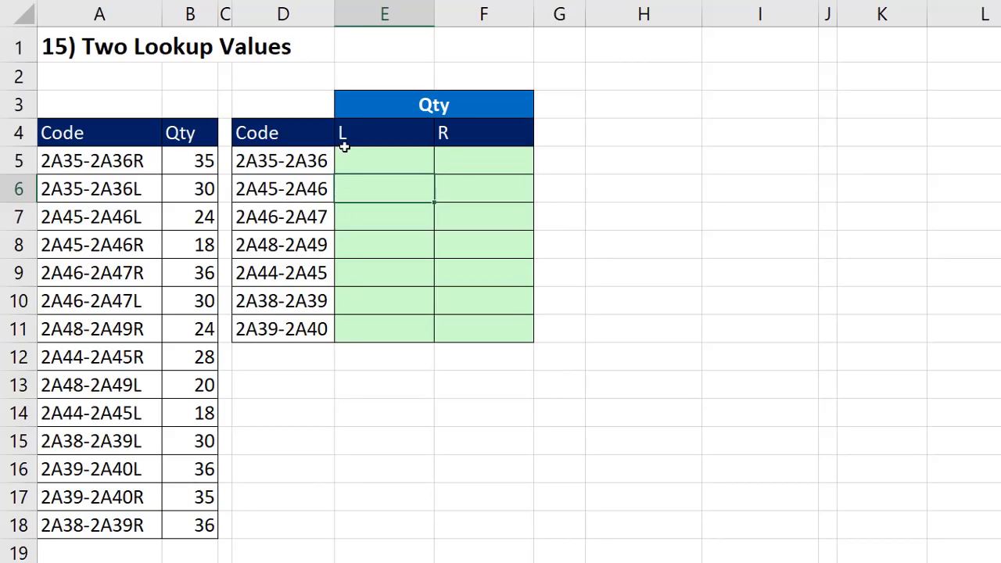
pyautogui.click(466, 189)
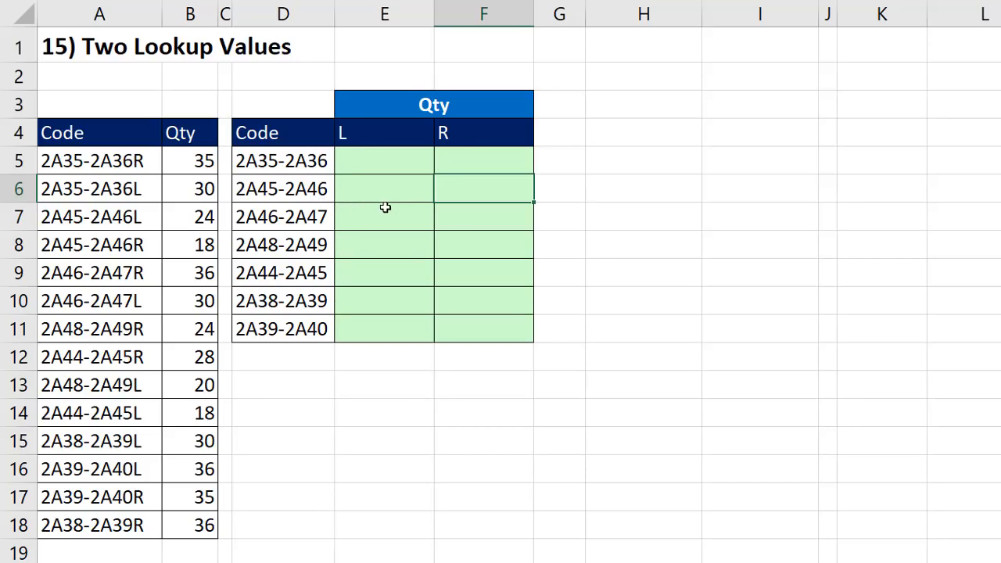
# Start a VLOOKUP formula in E5 with the joined lookup value D5&$E$4, locking the L header reference
pyautogui.click(376, 160)
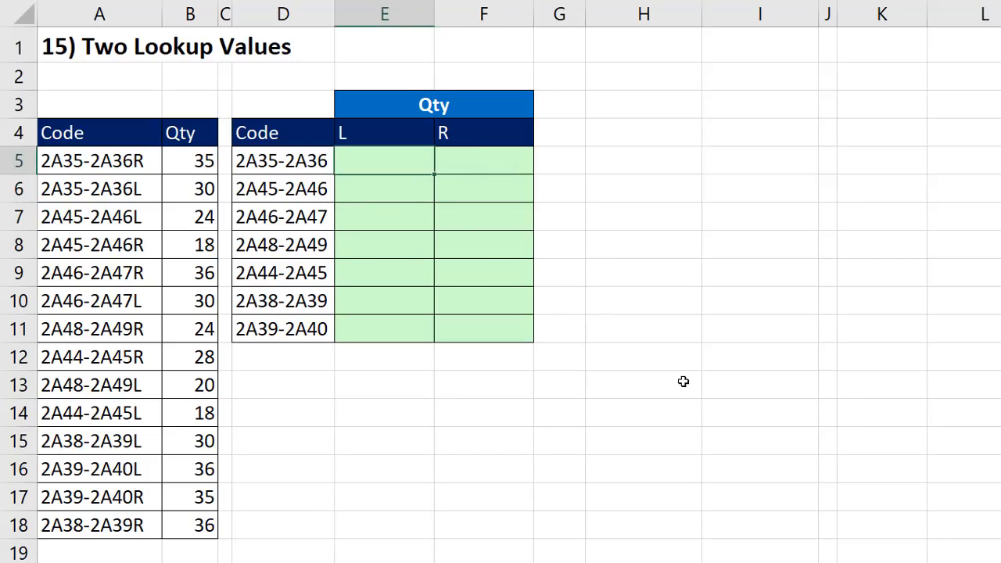
pyautogui.write('=vl')
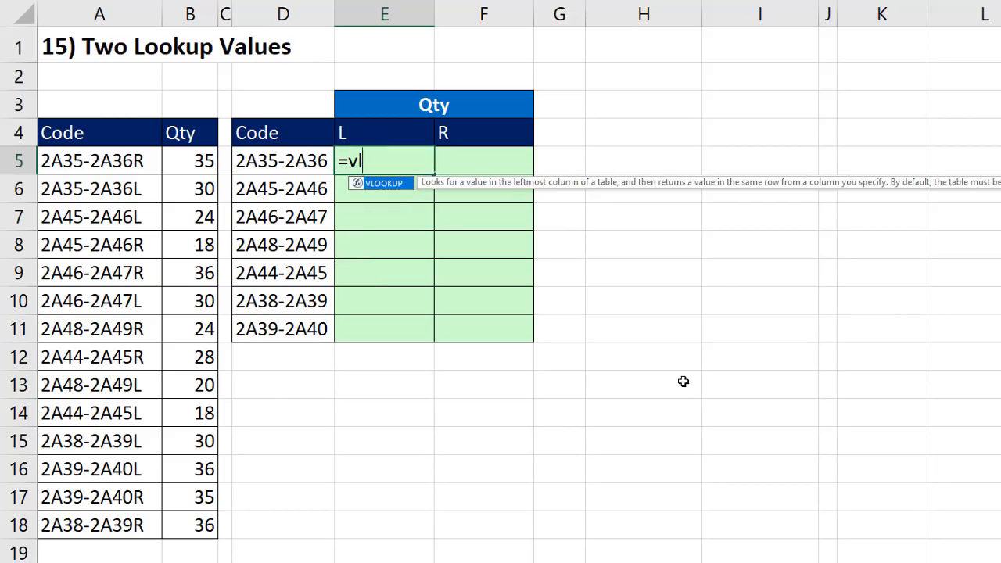
pyautogui.press('Tab')
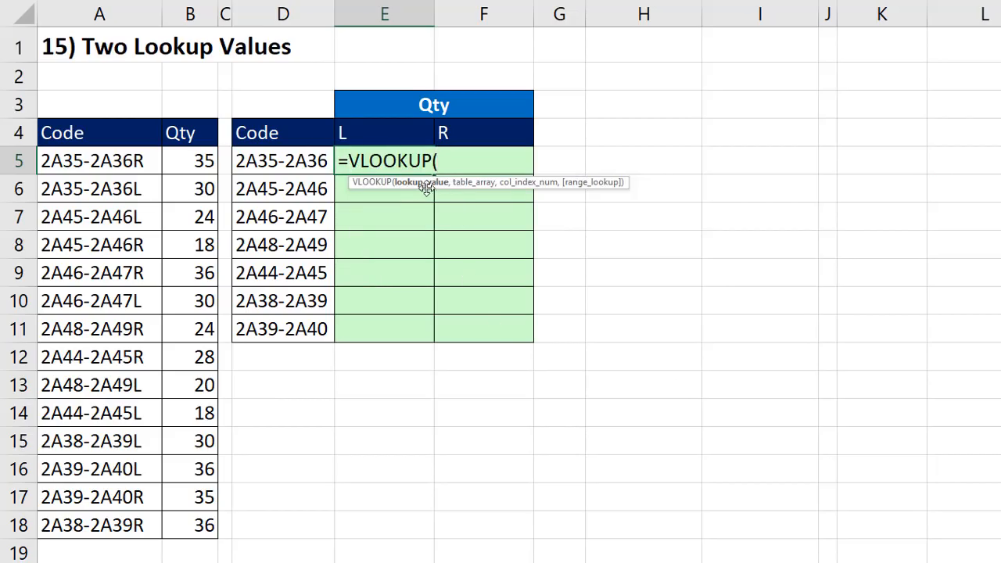
pyautogui.click(303, 160)
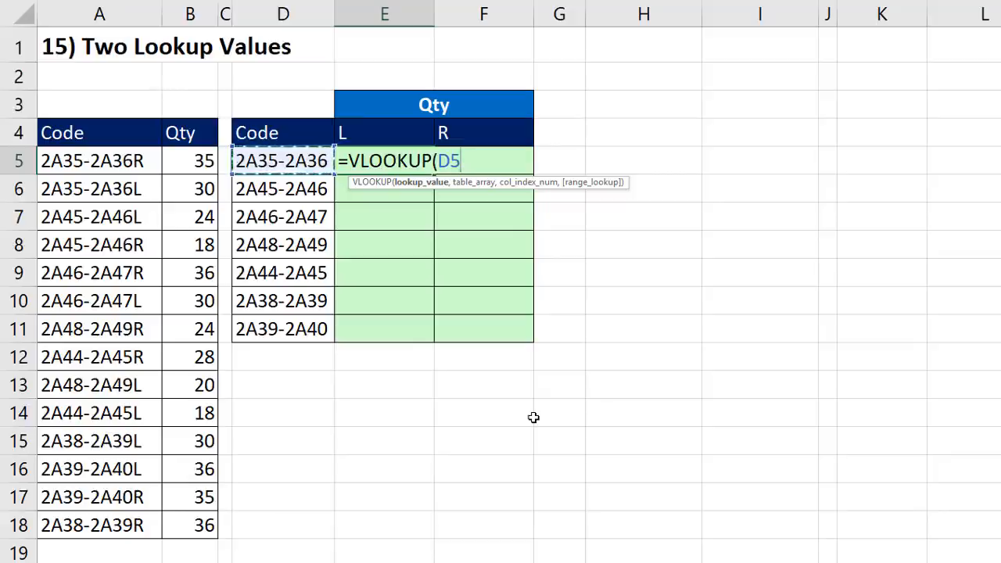
pyautogui.write('&')
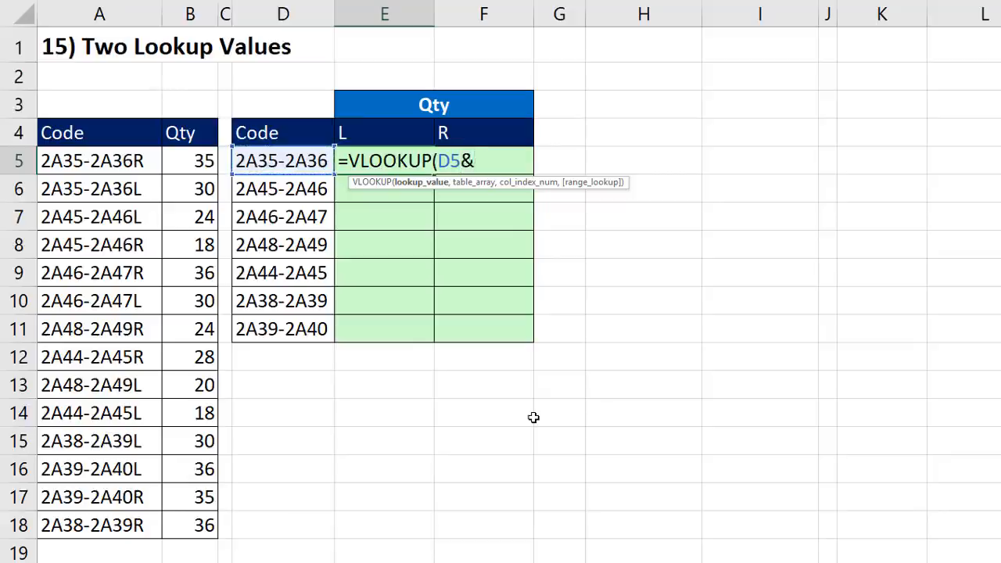
pyautogui.click(392, 131)
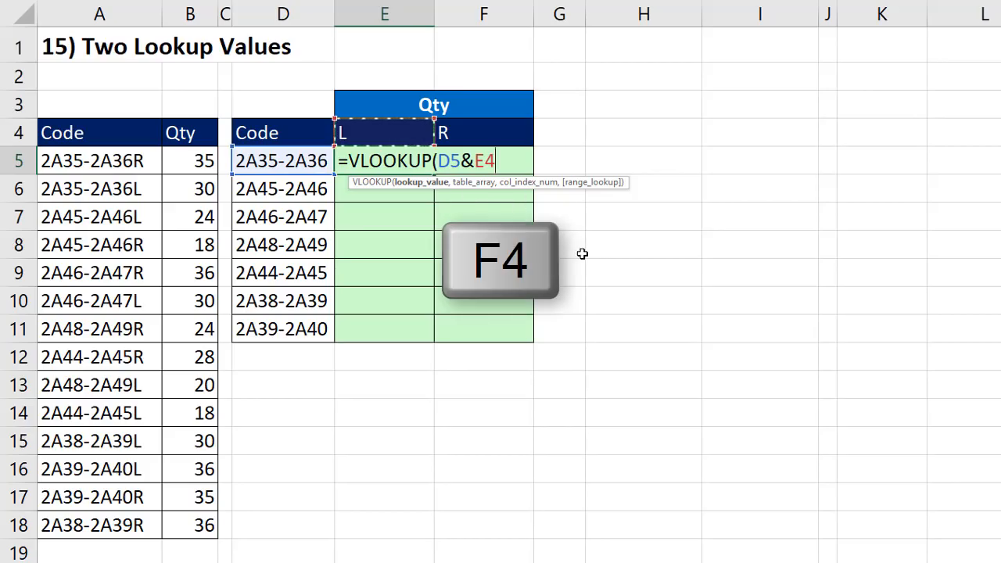
pyautogui.press('F4')
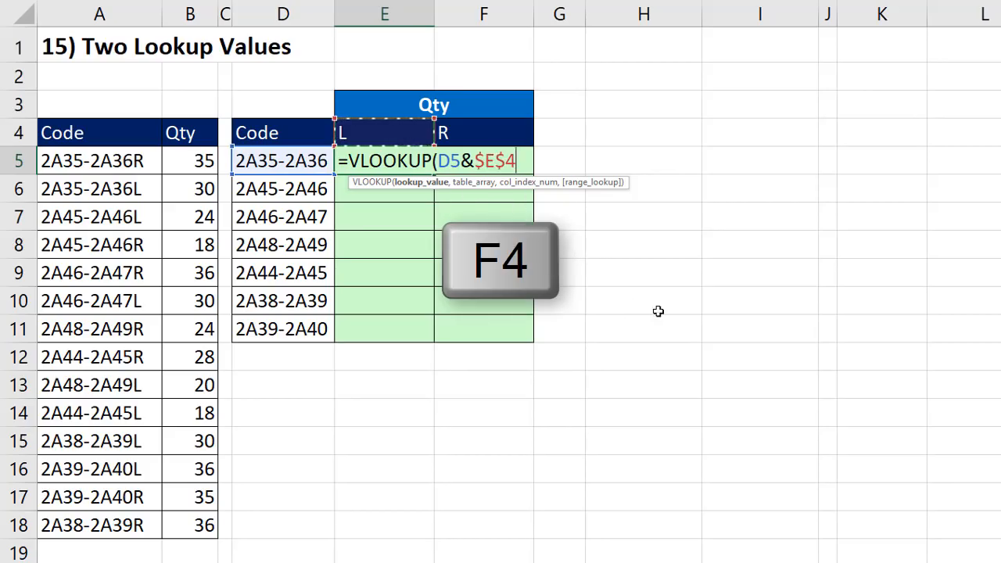
# Evaluate the joined lookup value in the E5 formula to inspect its text, and restore D5&$E$4
pyautogui.click(428, 184)
pyautogui.press('F9')
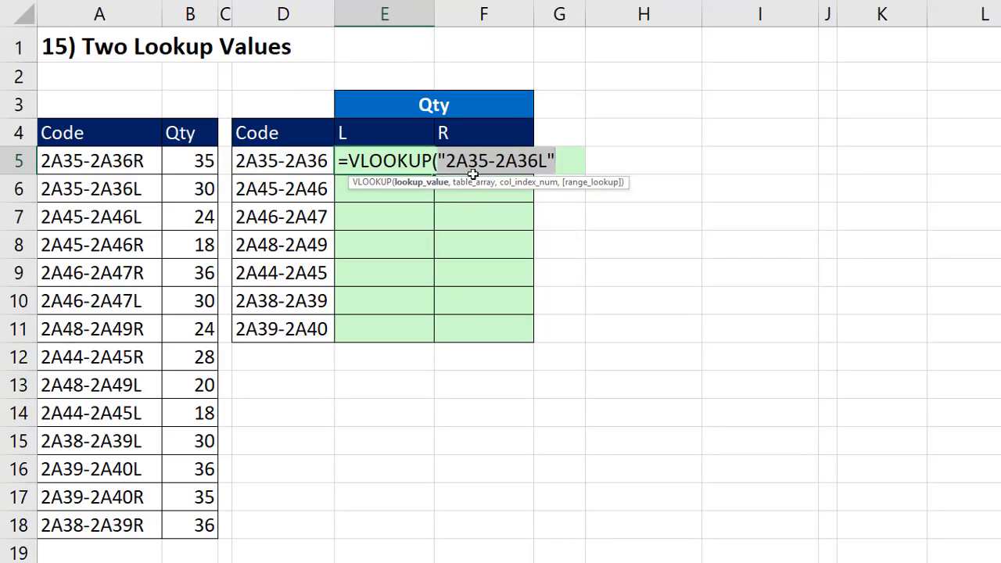
pyautogui.hotkey('ctrl', 'z')
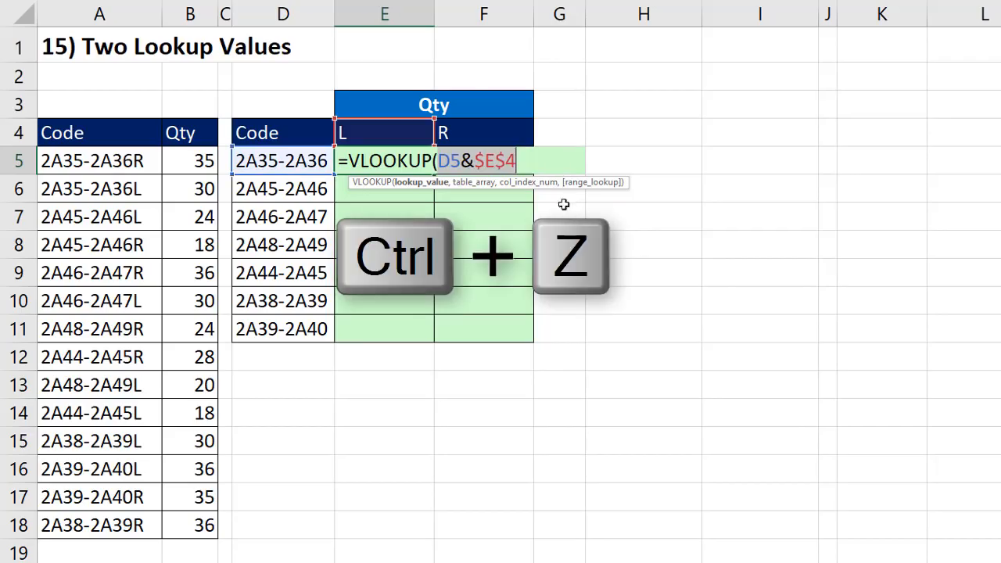
# Complete the E5 VLOOKUP with the locked table $A$5:$B$18, column index 2 and exact match 0
pyautogui.click(533, 164)
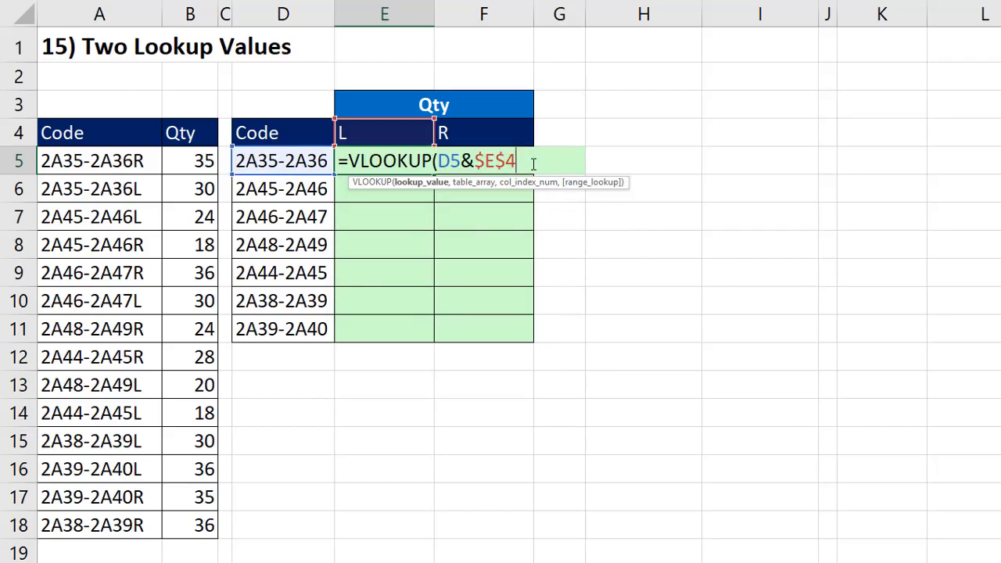
pyautogui.write(',')
pyautogui.moveTo(79, 162); pyautogui.dragTo(210, 528)
pyautogui.press('F4')
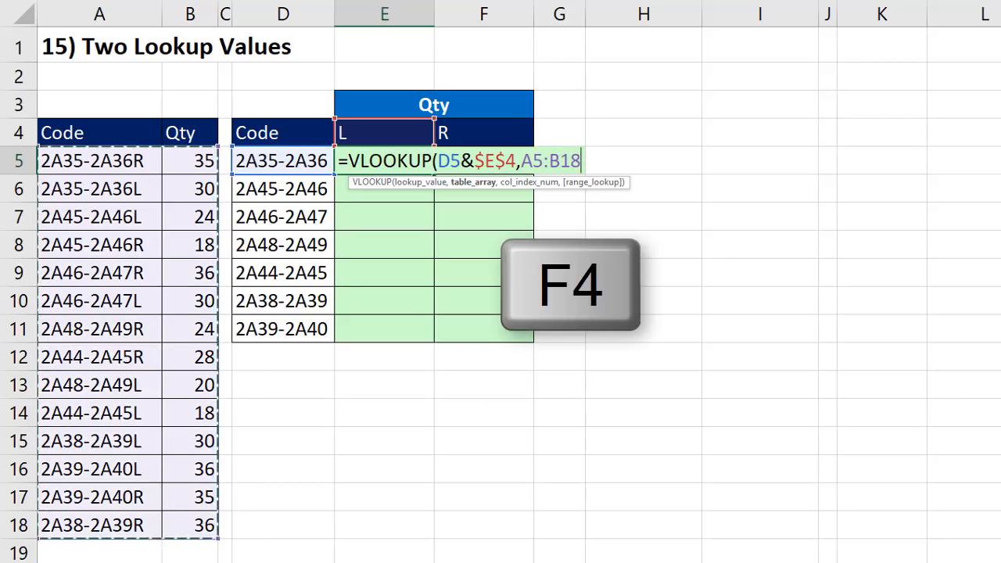
pyautogui.write(',')
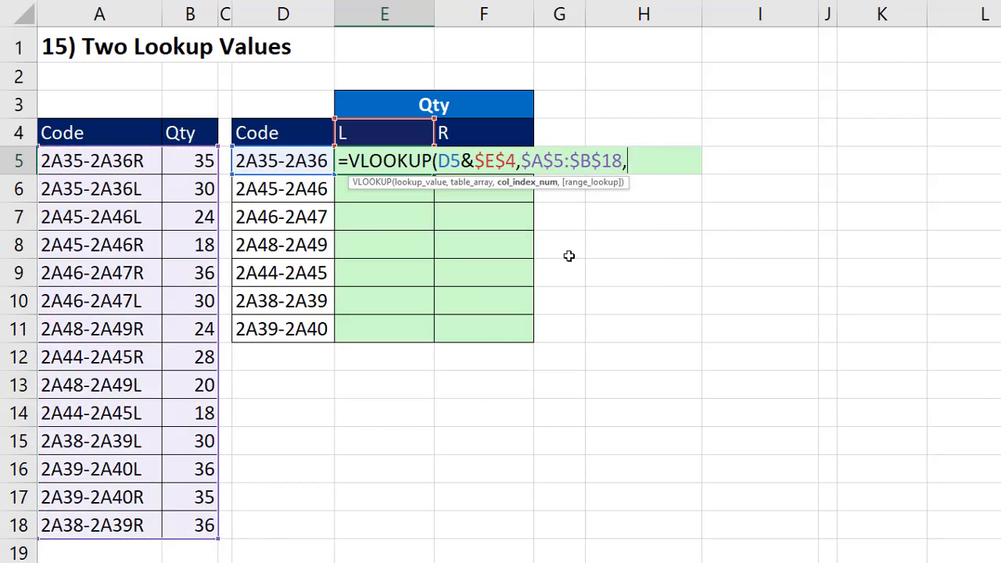
pyautogui.write('2,0')
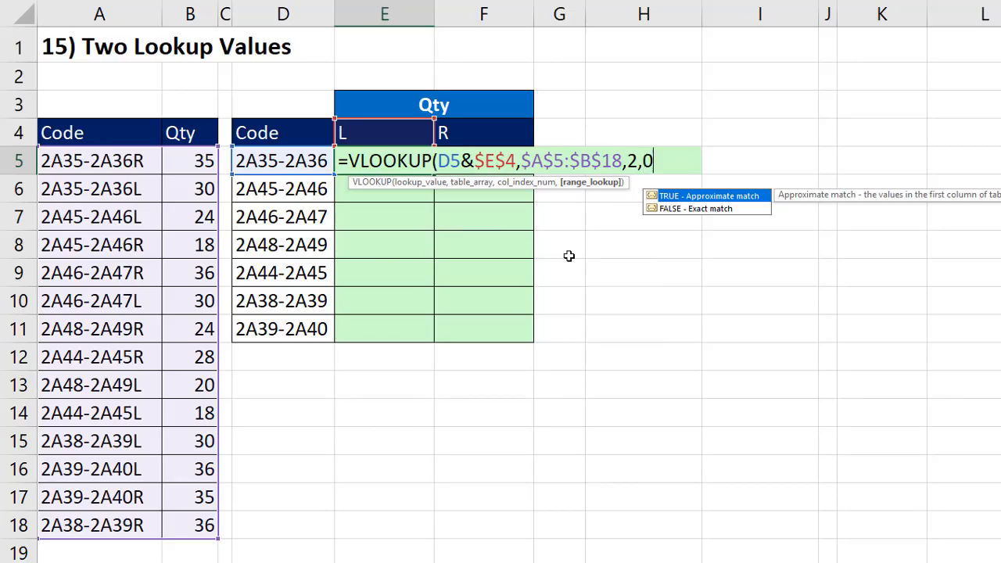
pyautogui.write(')')
pyautogui.hotkey('ctrl', 'Return')
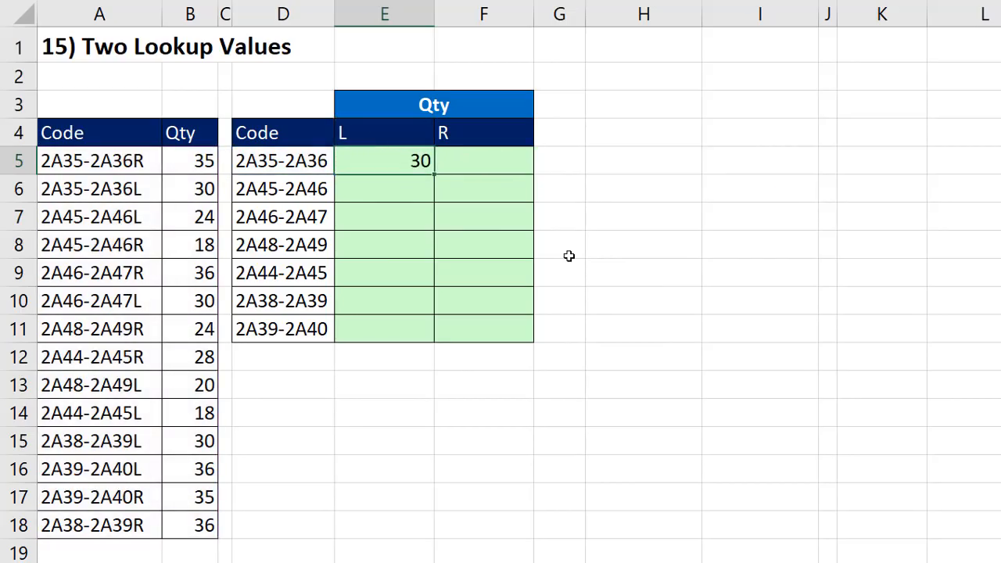
# Fill the E5 formula down the L column to E11 and check the cell references in the last formula
pyautogui.doubleClick(435, 175)
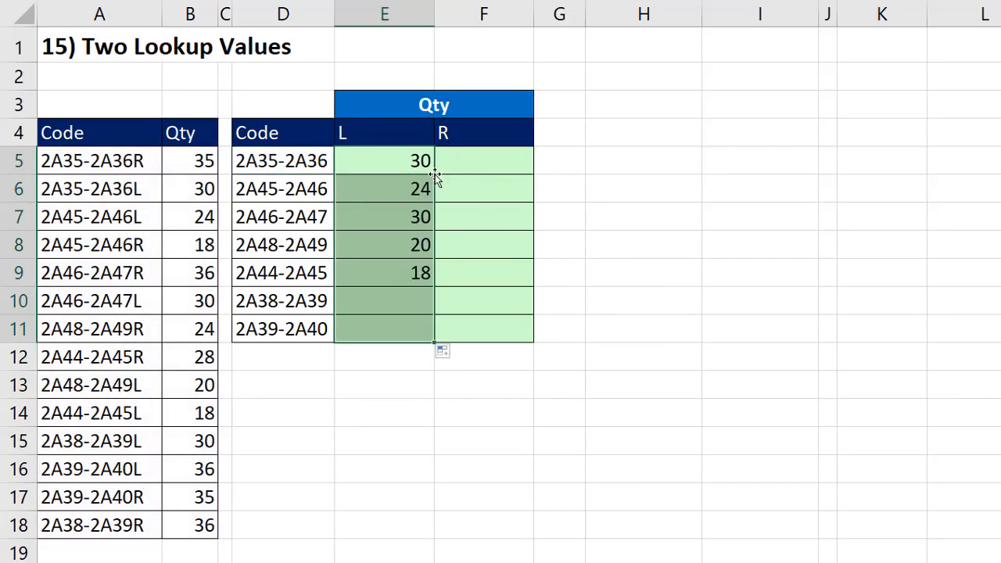
pyautogui.click(388, 322)
pyautogui.press('F2')
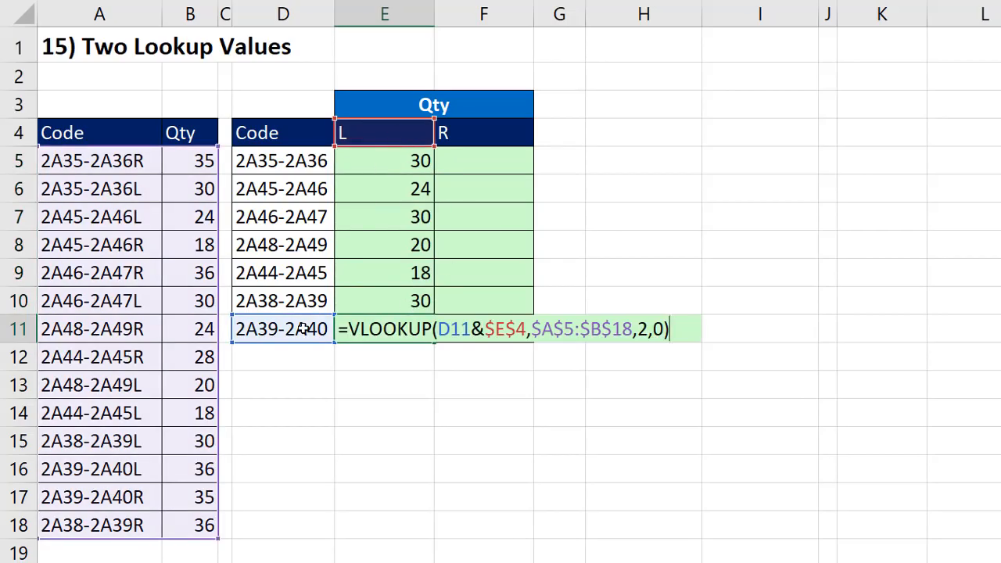
pyautogui.press('Escape')
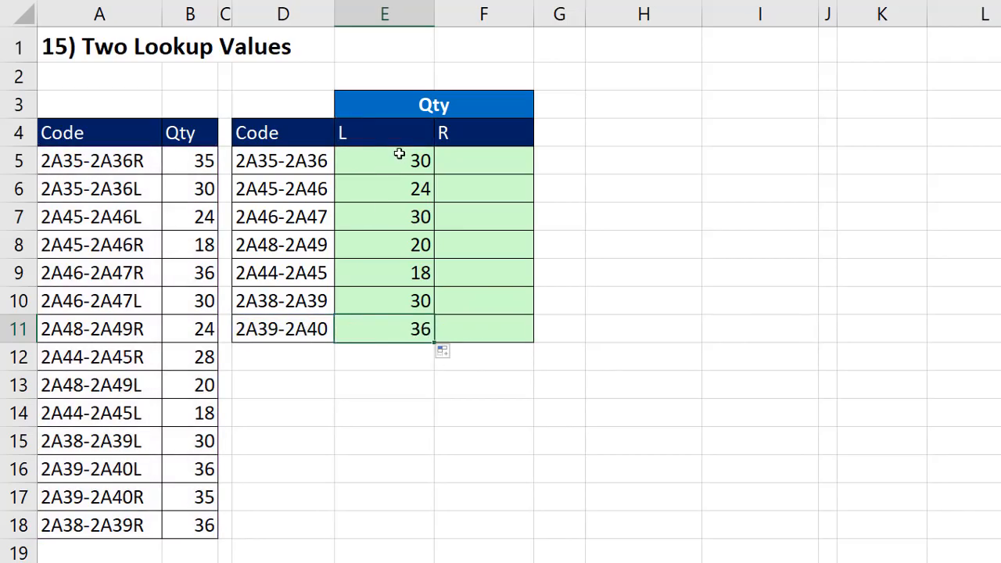
# Copy the E5 formula text unchanged into F5 and repoint its header reference to the R header, $F$4
pyautogui.click(397, 159)
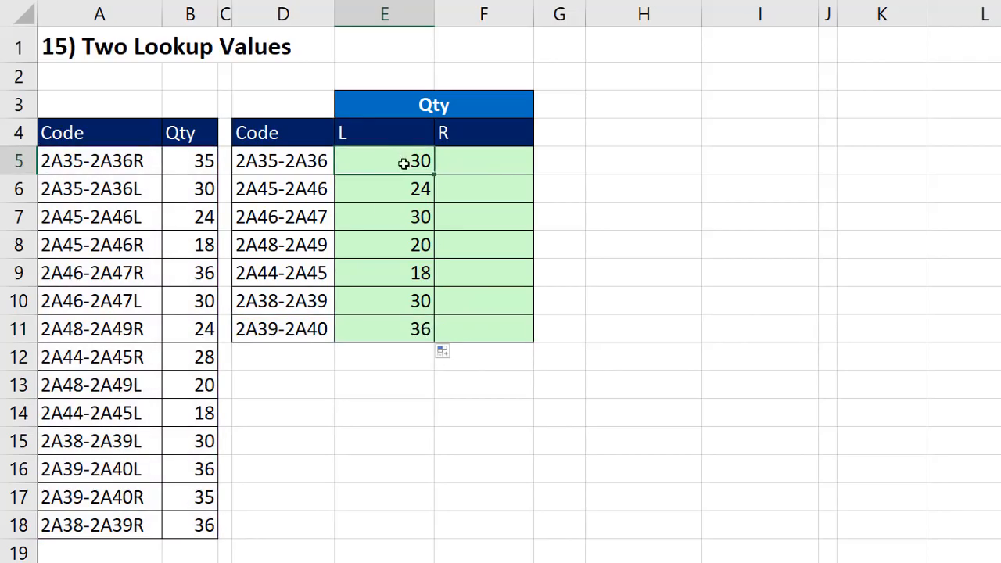
pyautogui.press('F2')
pyautogui.moveTo(342, 159); pyautogui.dragTo(782, 161)
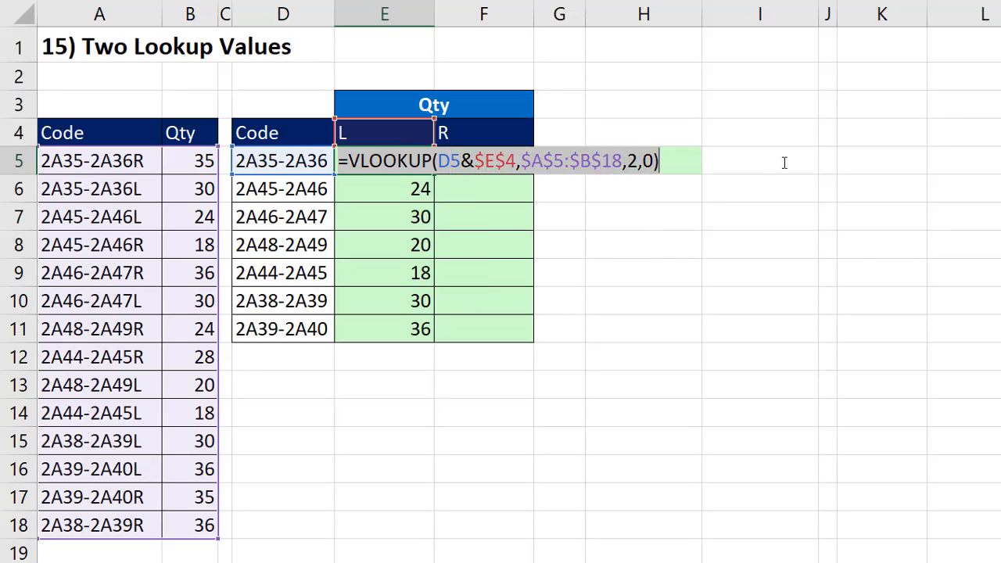
pyautogui.hotkey('ctrl', 'c')
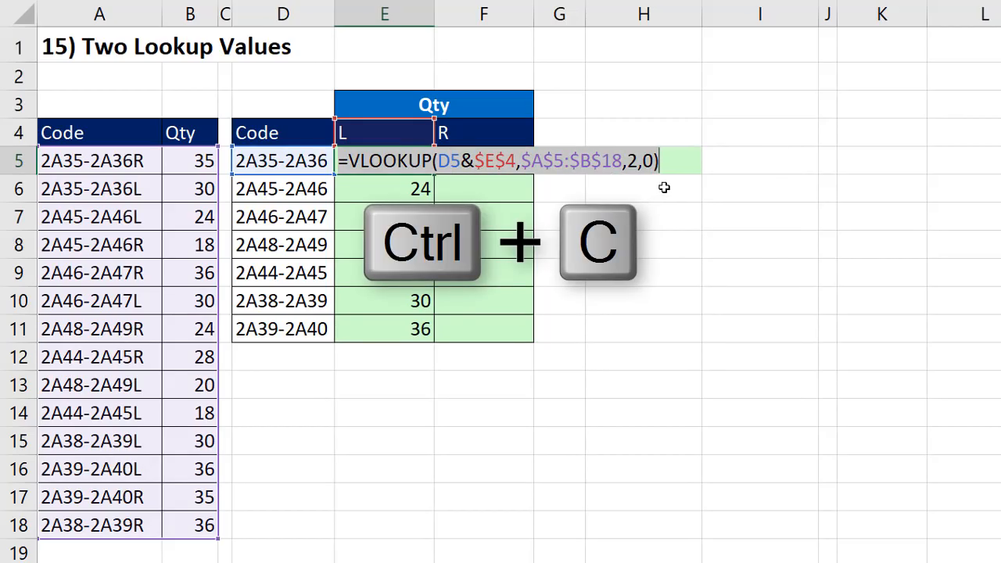
pyautogui.press('Escape')
pyautogui.click(483, 161)
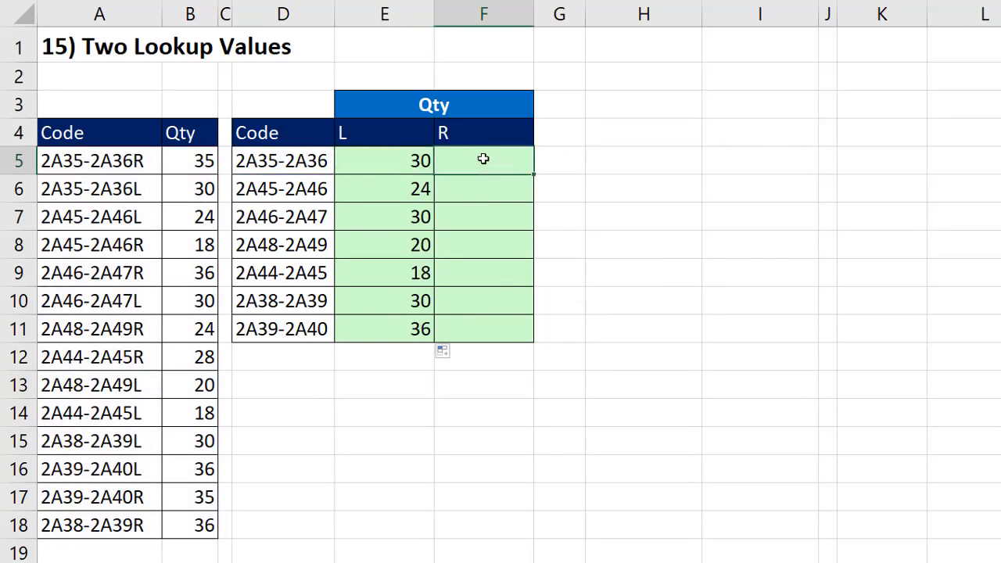
pyautogui.press('F2')
pyautogui.hotkey('ctrl', 'v')
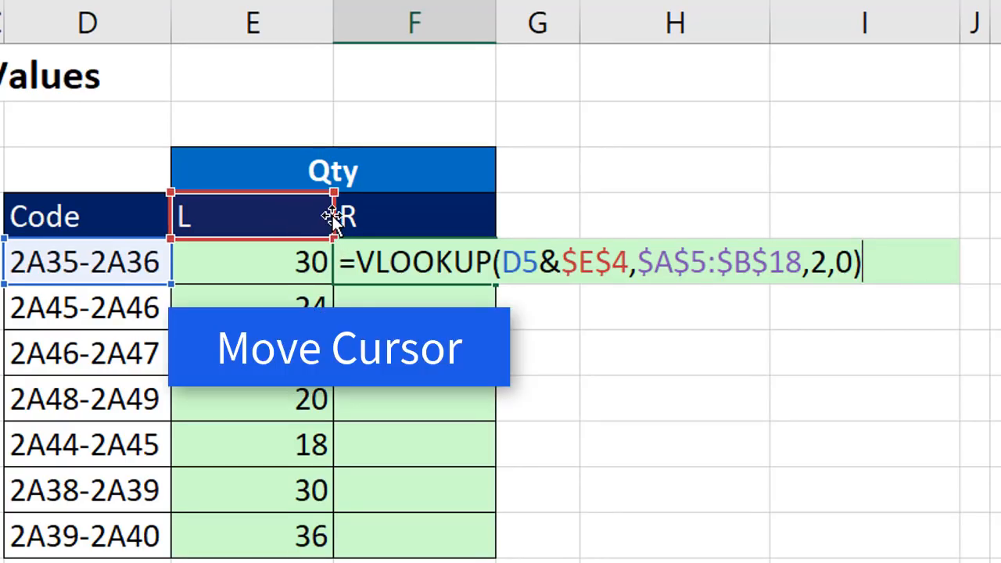
pyautogui.moveTo(333, 217); pyautogui.dragTo(418, 206)
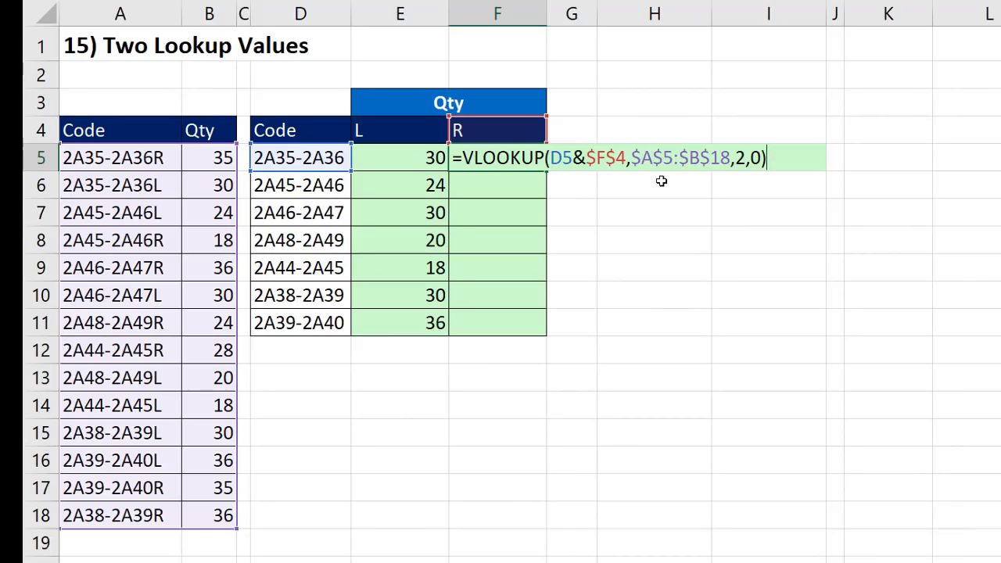
pyautogui.hotkey('ctrl', 'Return')
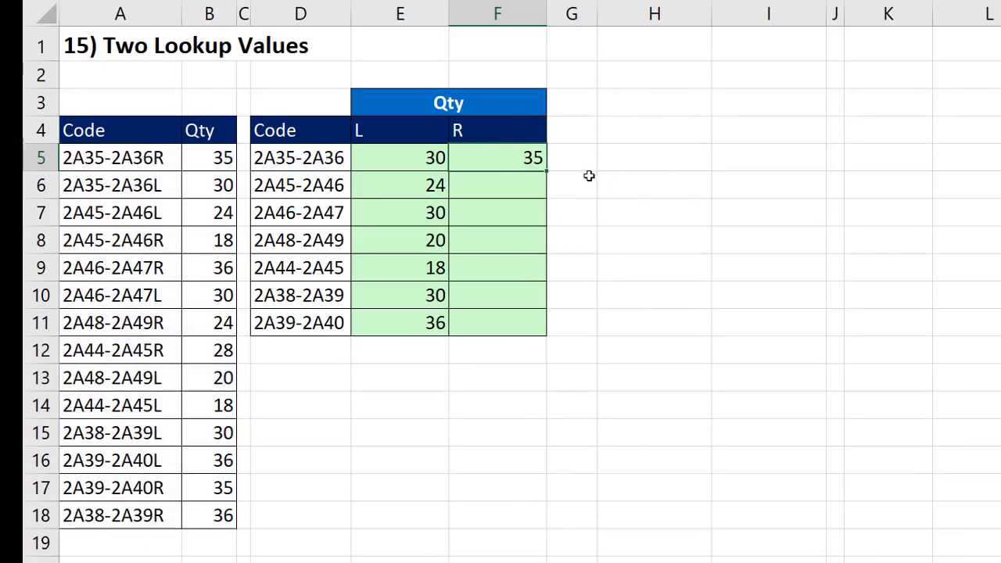
# Fill the F5 formula down the R column to F11 and check the references in the last cell
pyautogui.doubleClick(548, 172)
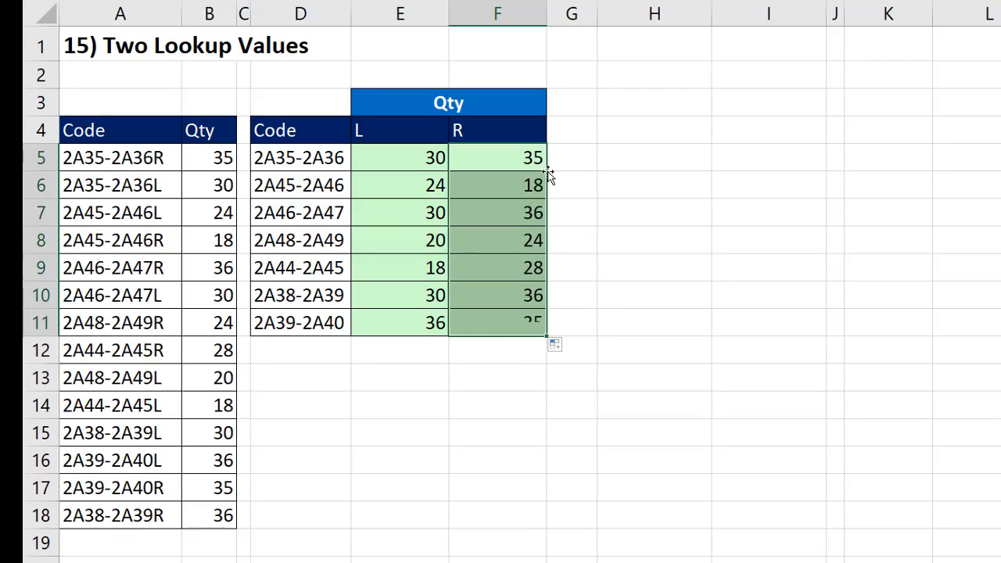
pyautogui.click(518, 323)
pyautogui.press('F2')
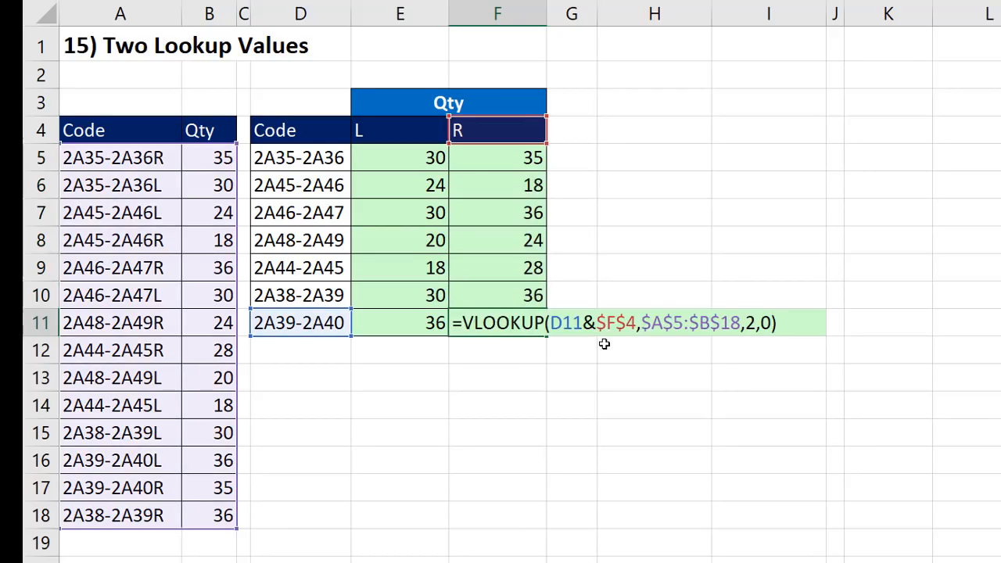
pyautogui.press('Escape')
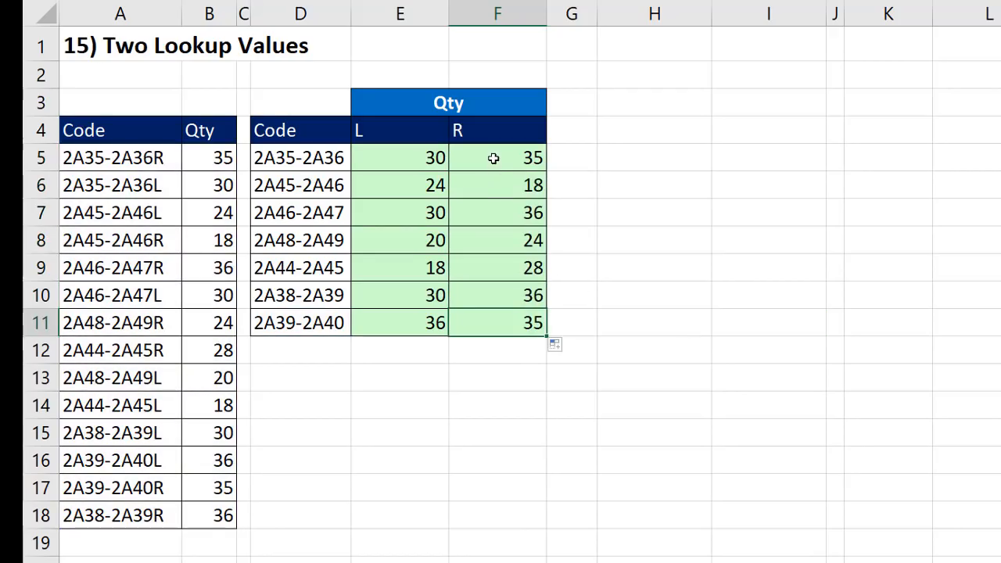
# Clear the R column formulas in F5:F11 and the L column formulas in E6:E11, keeping only E5
pyautogui.moveTo(500, 157); pyautogui.dragTo(498, 319)
pyautogui.press('Delete')
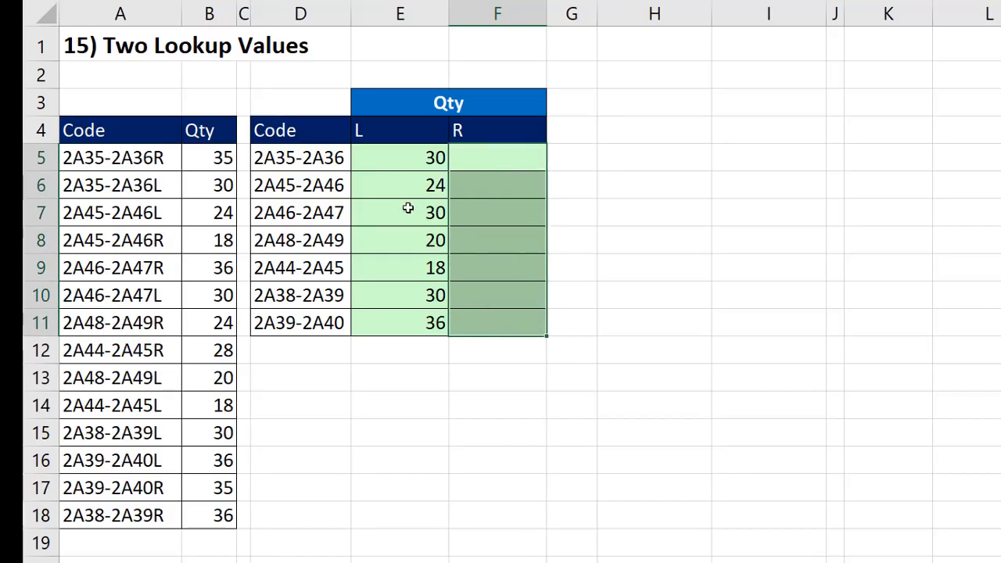
pyautogui.click(398, 185)
pyautogui.moveTo(406, 270); pyautogui.dragTo(415, 321)
pyautogui.press('Delete')
# Change the code reference in the E5 formula to the mixed reference $D5, locking only the column
pyautogui.click(394, 161)
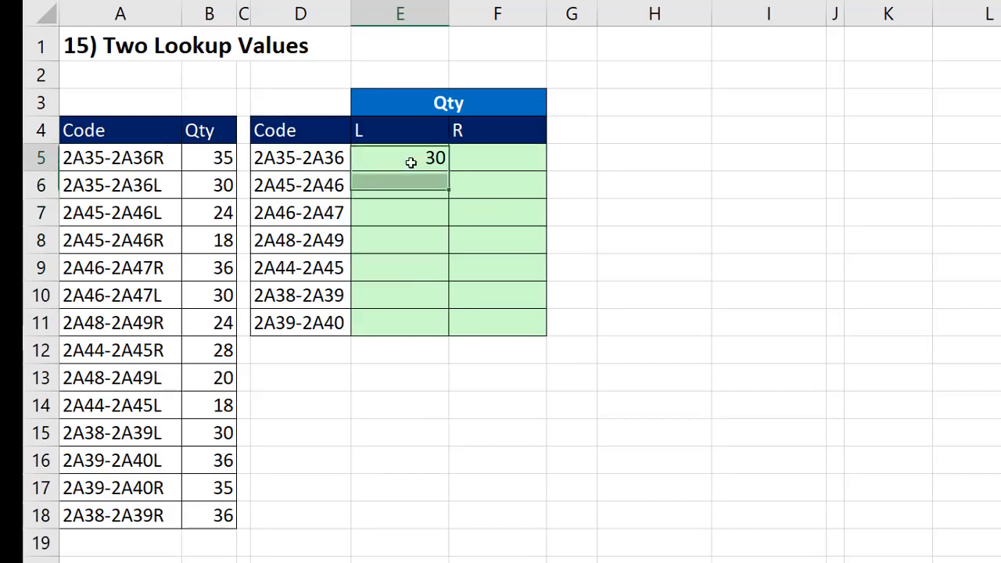
pyautogui.press('F2')
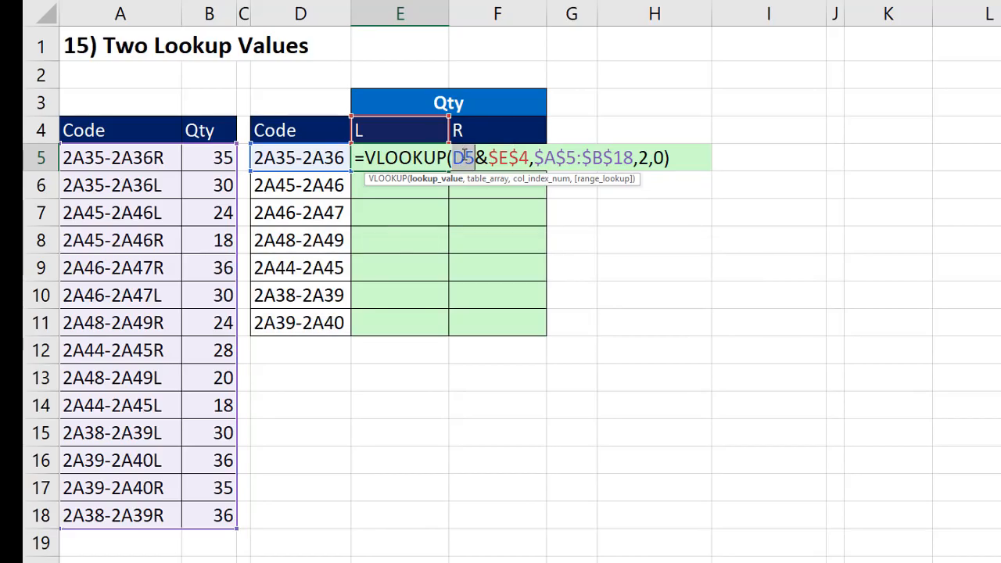
pyautogui.moveTo(465, 156); pyautogui.dragTo(459, 166)
pyautogui.press('F4')
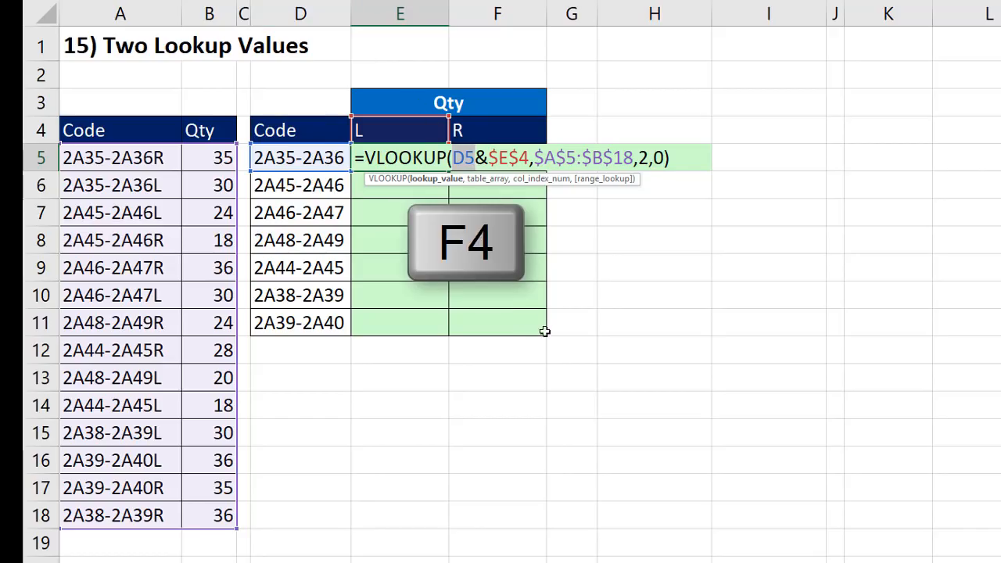
pyautogui.press('F4')
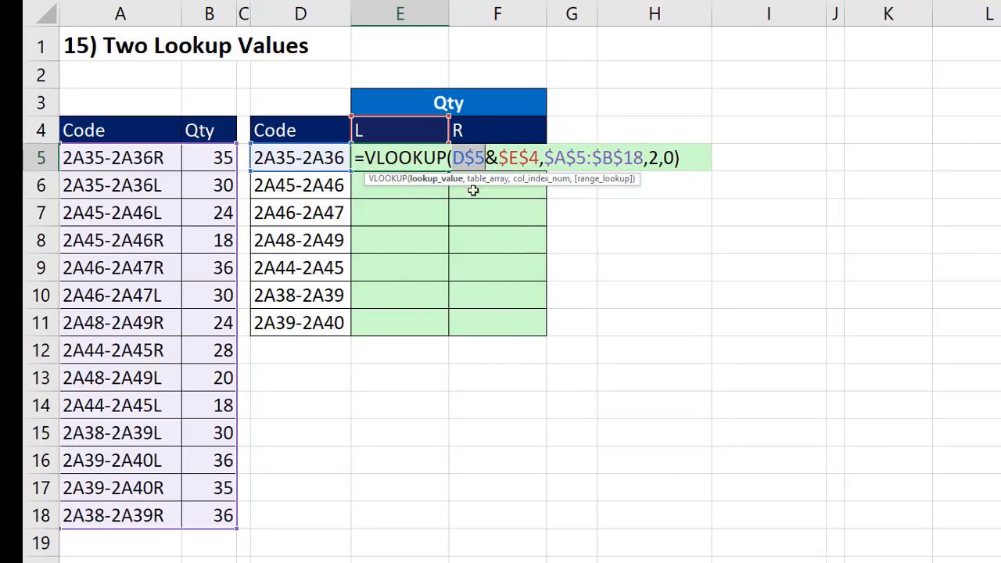
pyautogui.press('F4')
# Change the header reference in the E5 formula to E$4, locking only the row, and enter the formula
pyautogui.doubleClick(520, 156)
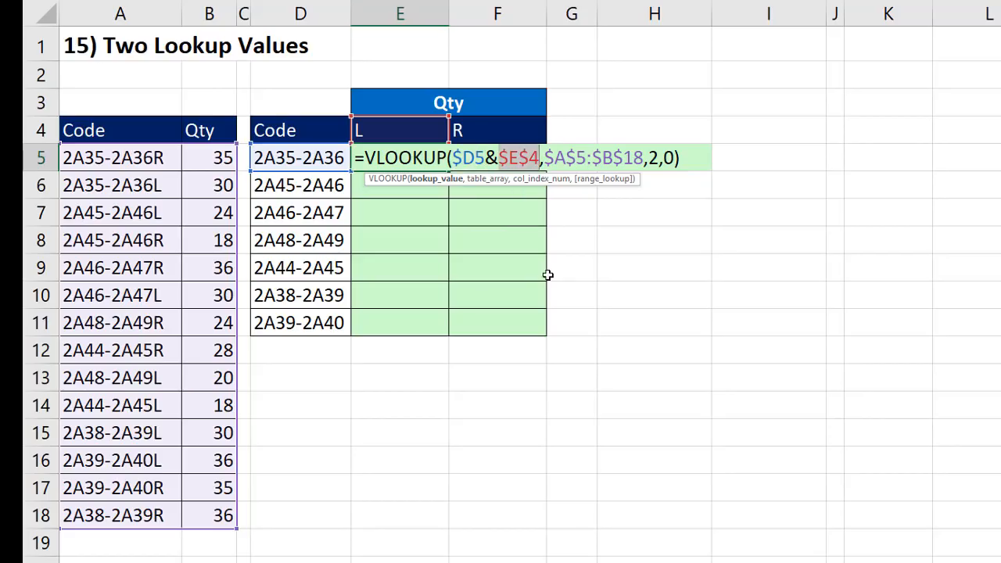
pyautogui.press('F4')
pyautogui.press('F4')
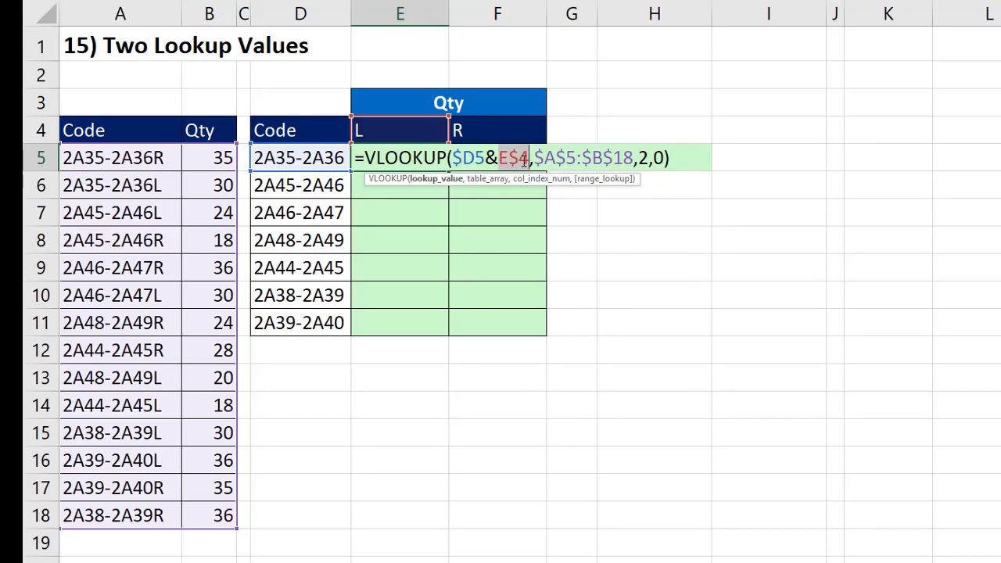
pyautogui.click(525, 161)
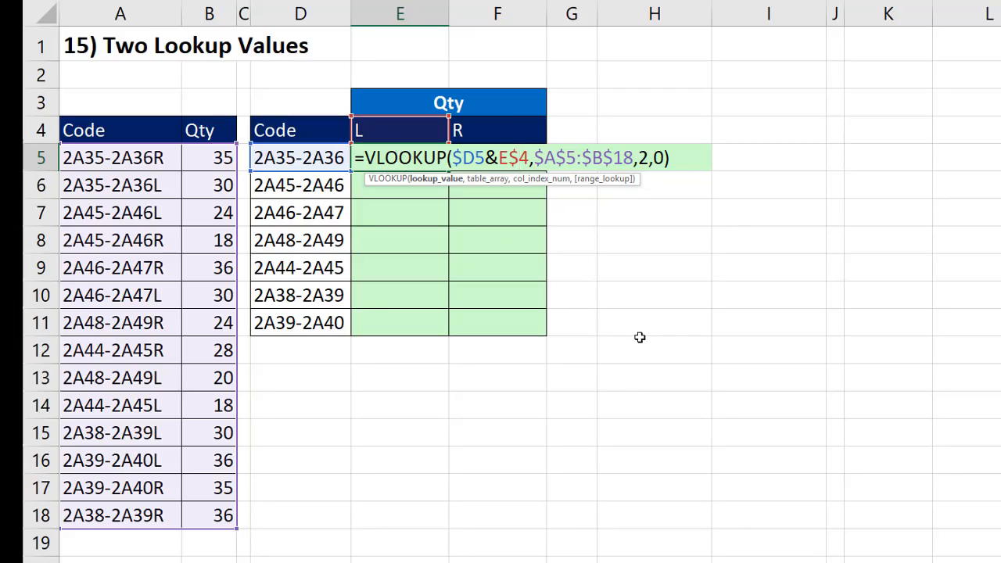
pyautogui.press('Return')
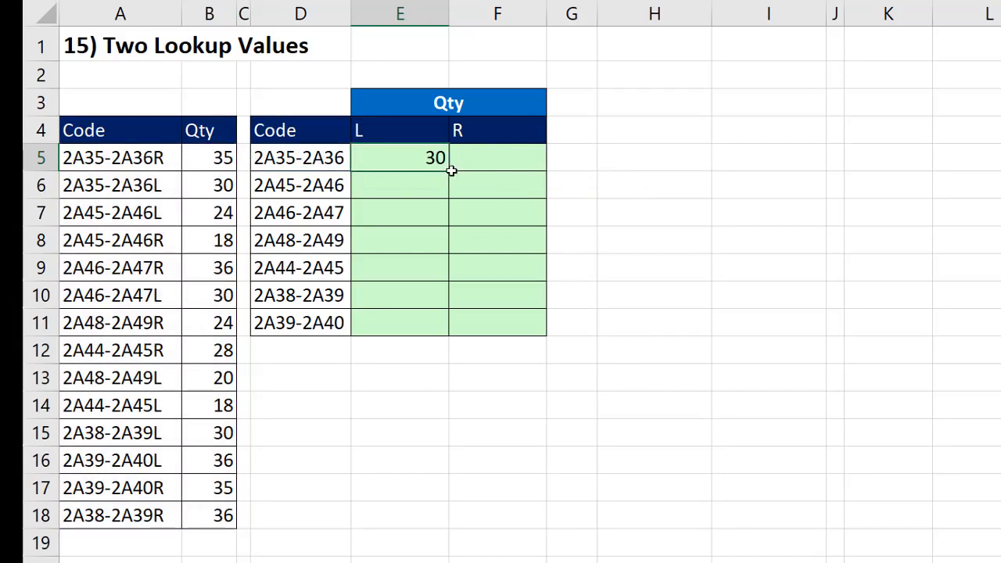
# Fill the E5 formula across to F5 and down to row 11, and check the references in F11
pyautogui.moveTo(474, 169); pyautogui.dragTo(549, 171)
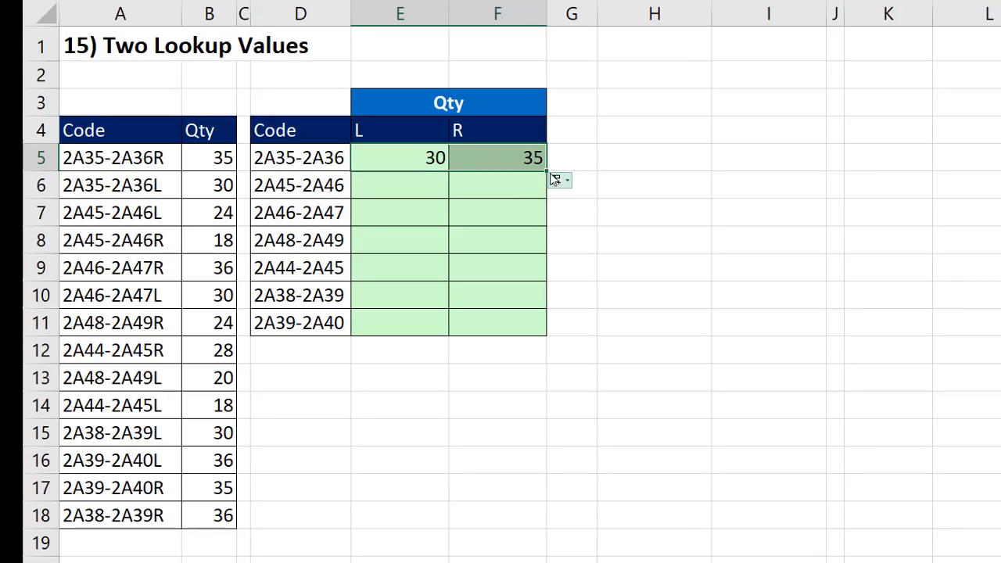
pyautogui.doubleClick(549, 170)
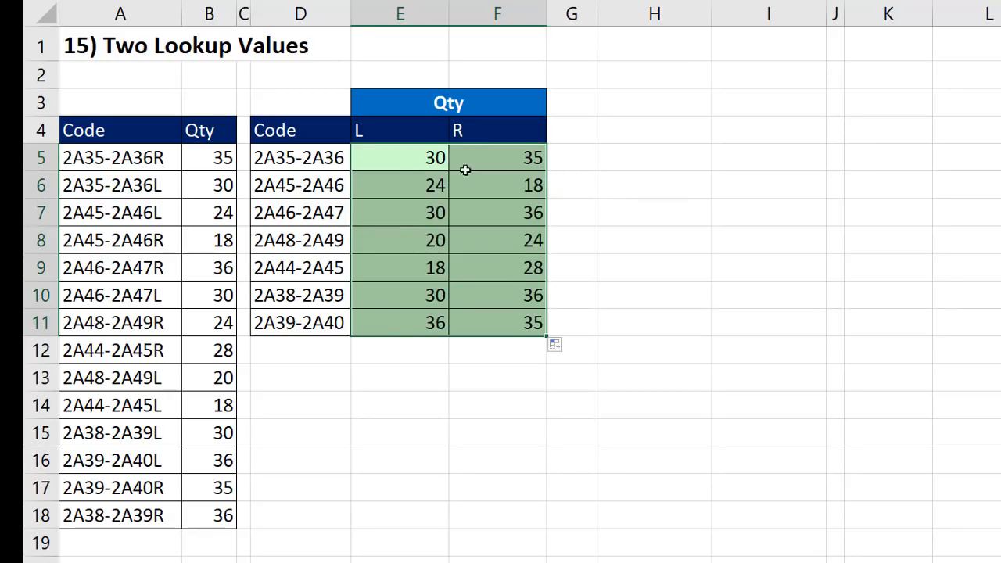
pyautogui.click(510, 319)
pyautogui.press('F2')
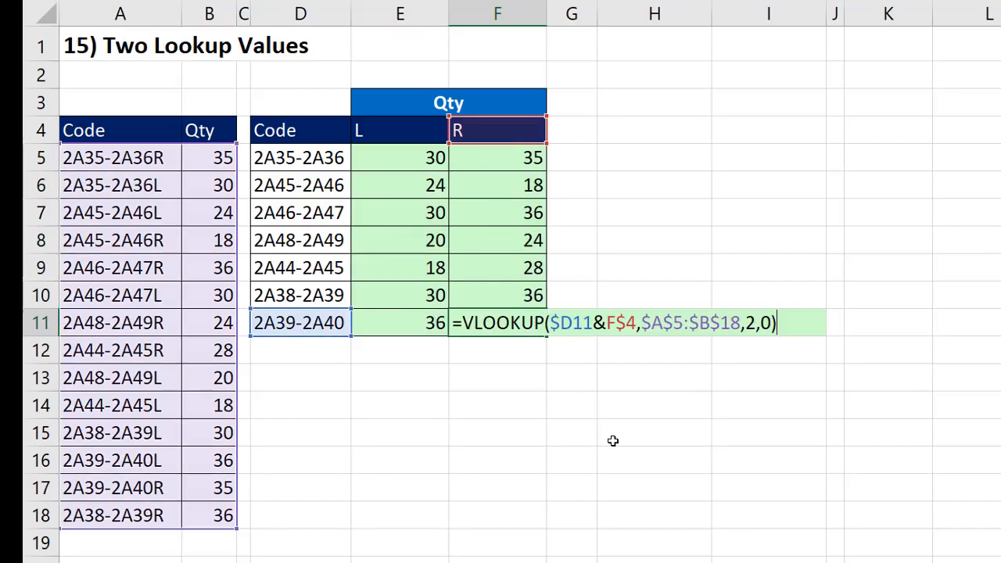